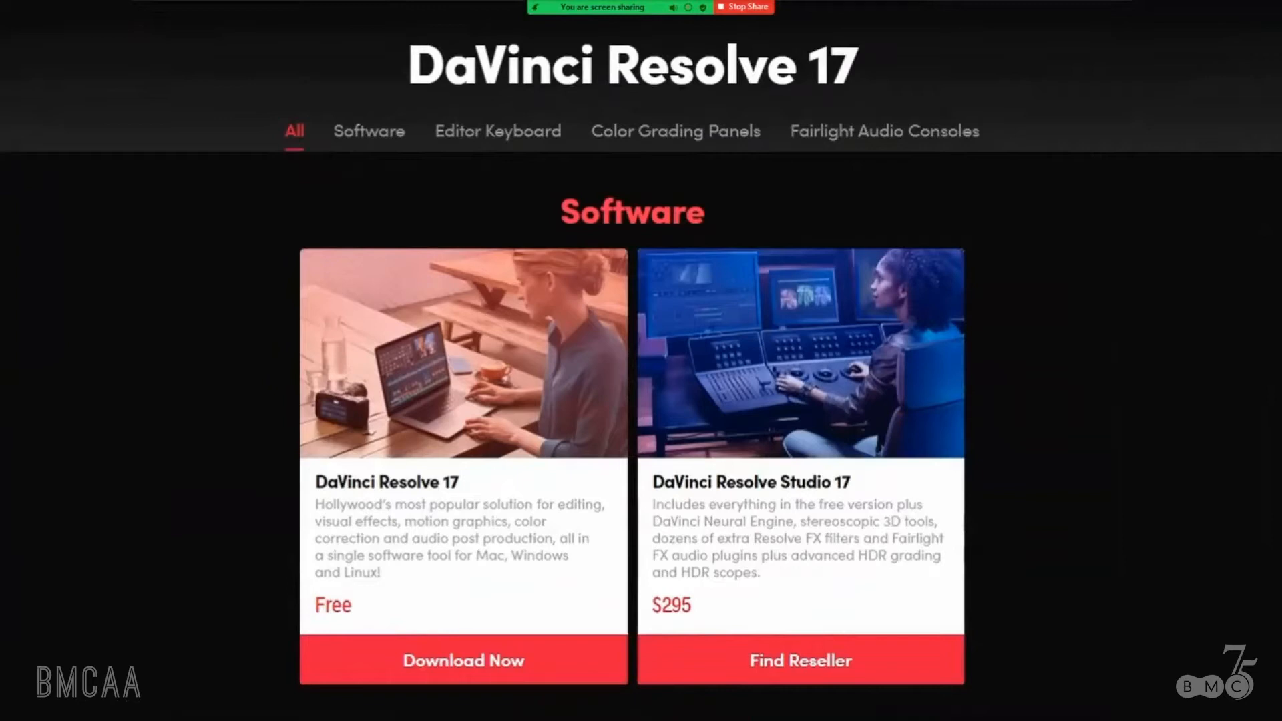
- Browse the Latest Downloads list on the Blackmagic Design support page for older software updates
{"action": "scroll", "coordinate": [278, 487], "scroll_direction": "down", "scroll_amount": 4}
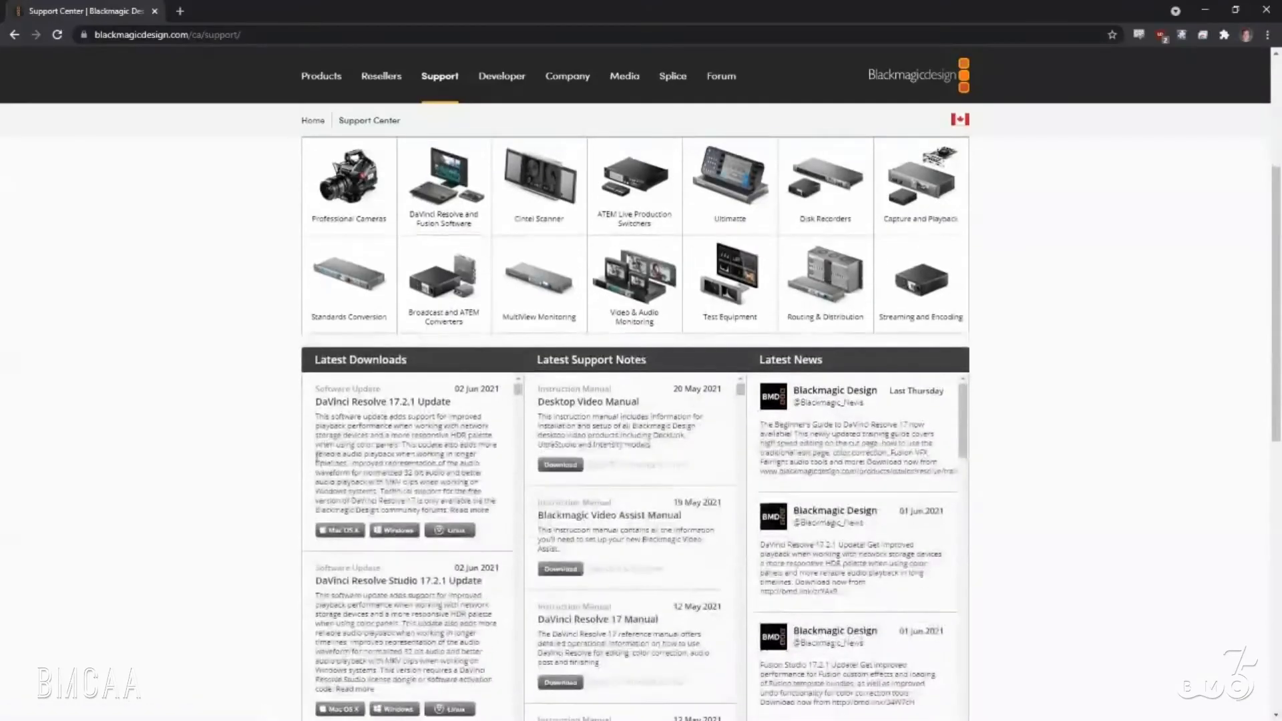
{"action": "scroll", "coordinate": [519, 401], "scroll_direction": "down", "scroll_amount": 5}
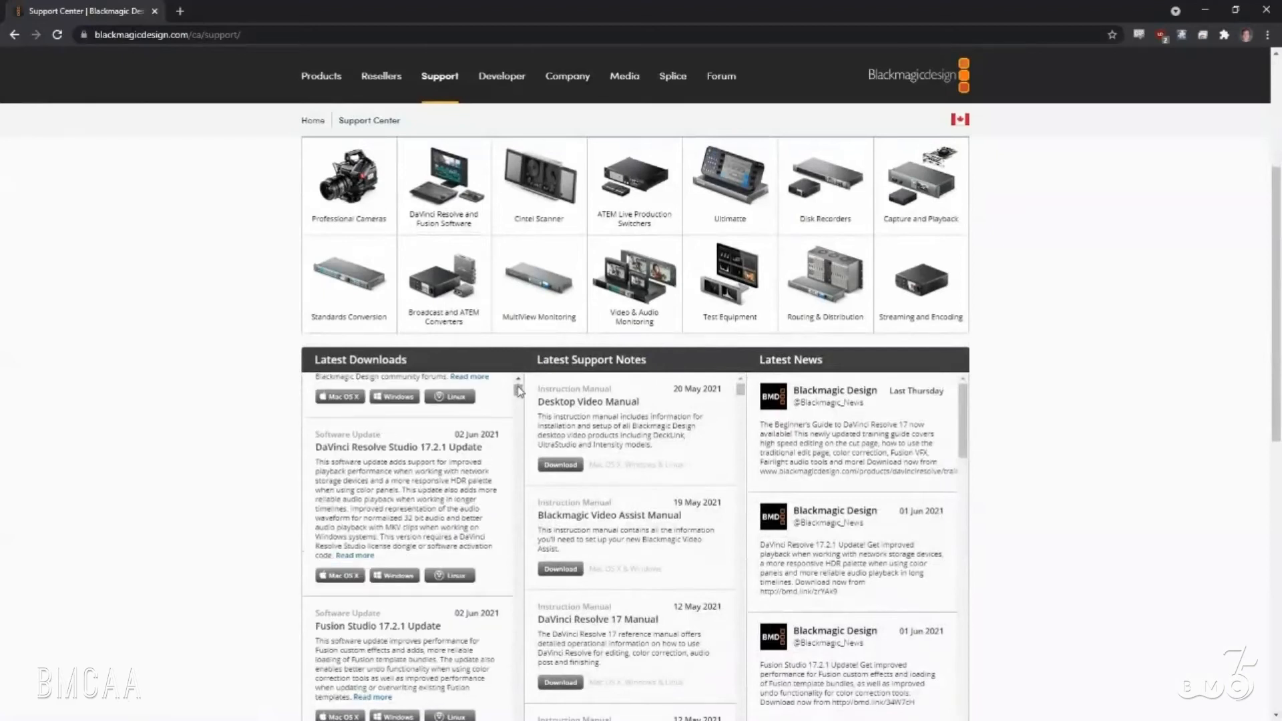
{"action": "scroll", "coordinate": [518, 401], "scroll_direction": "down", "scroll_amount": 15}
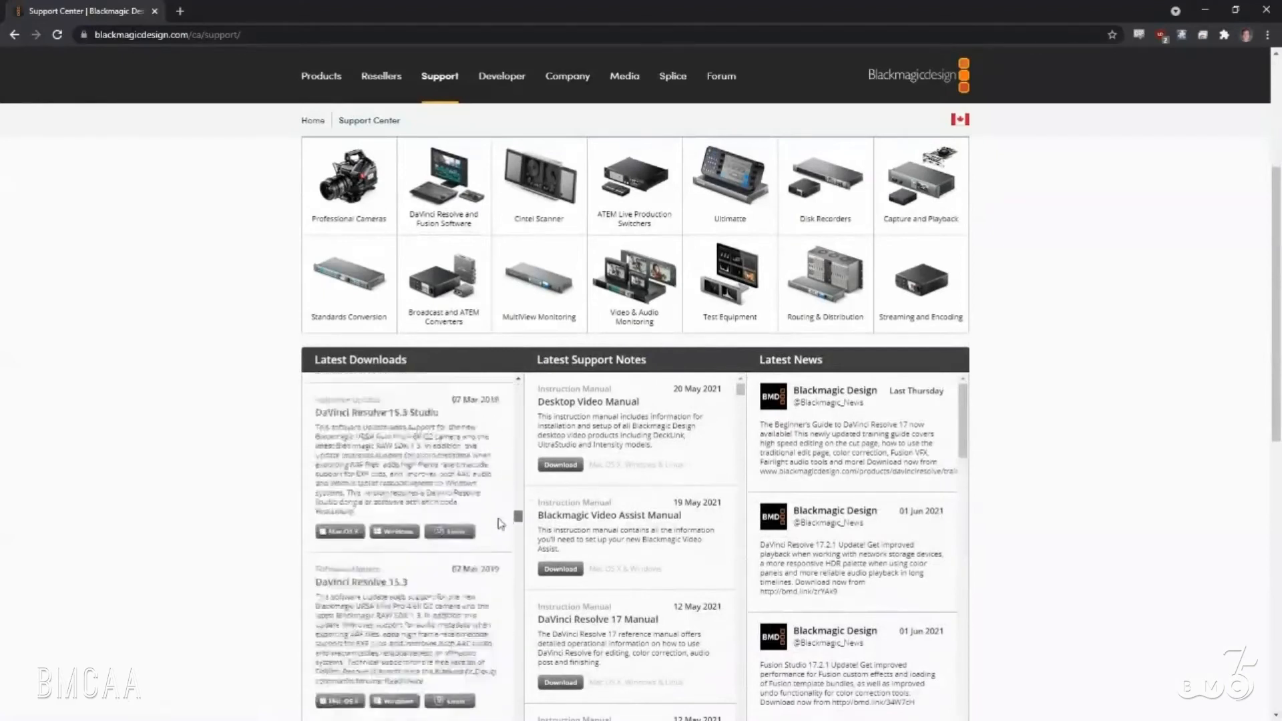
{"action": "scroll", "coordinate": [502, 613], "scroll_direction": "down", "scroll_amount": 5}
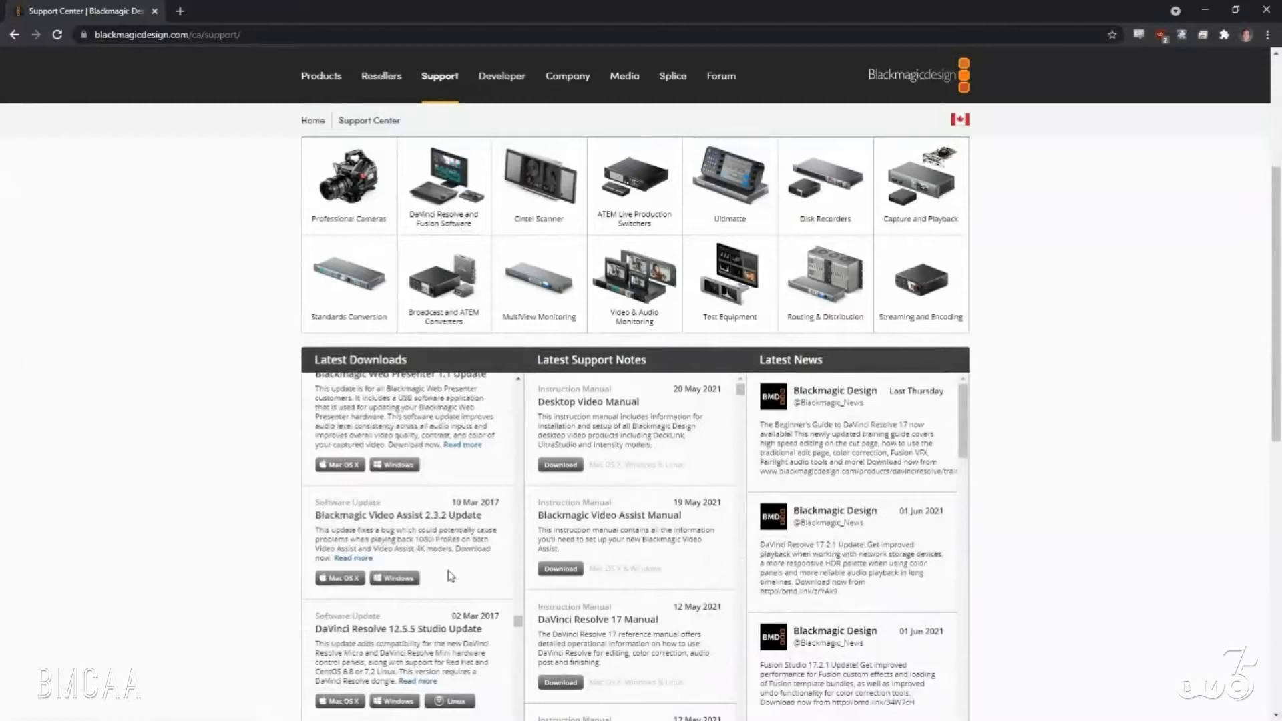
{"action": "scroll", "coordinate": [519, 635], "scroll_direction": "down", "scroll_amount": 5}
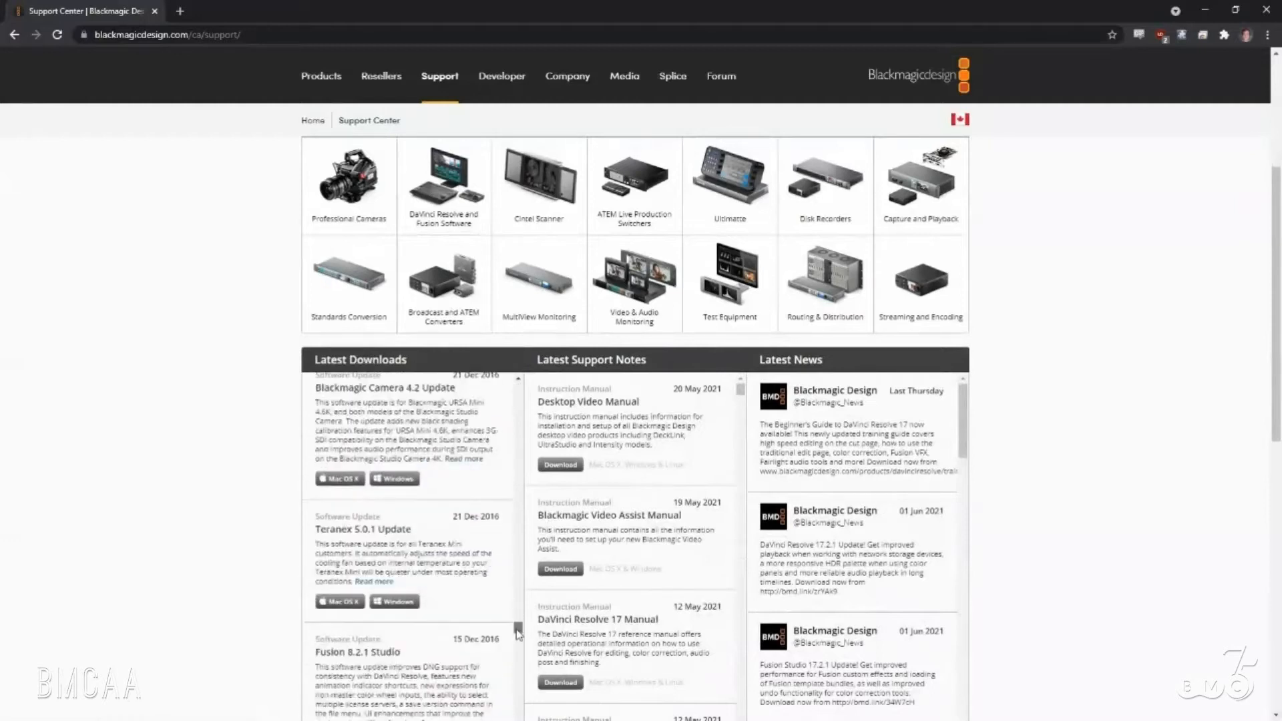
{"action": "left_click_drag", "start_coordinate": [518, 633], "coordinate": [516, 643]}
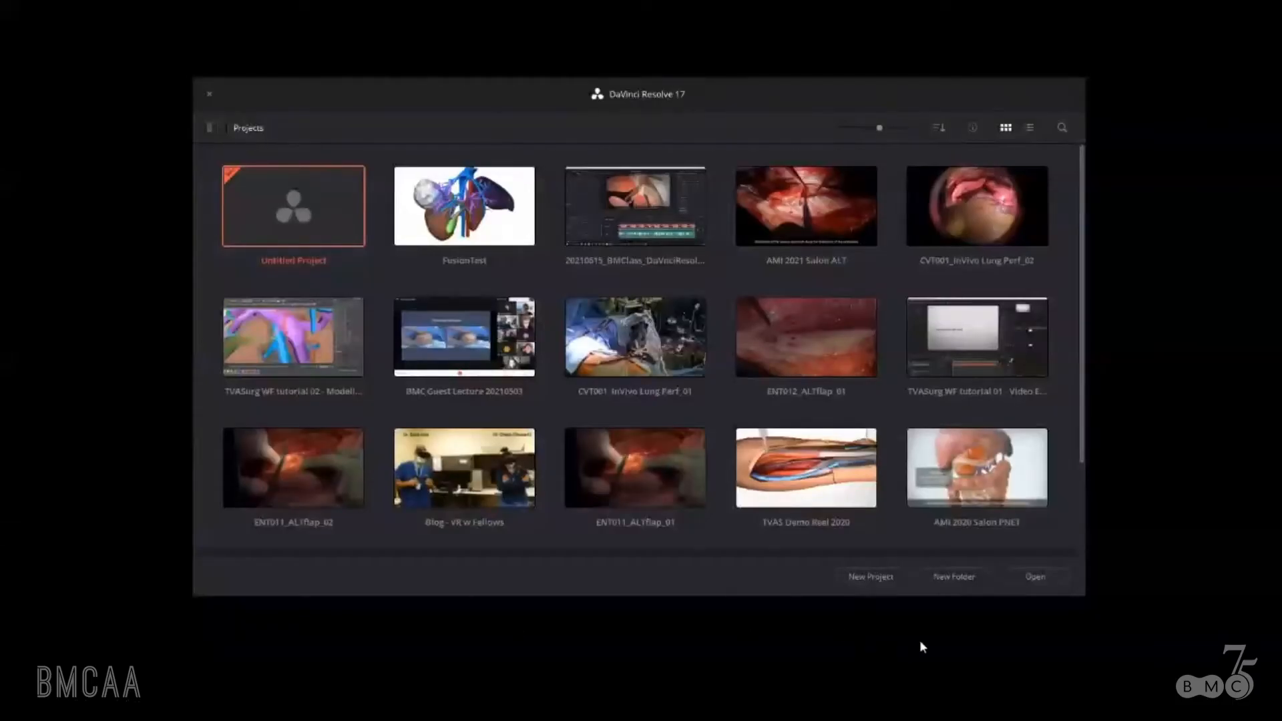
- Create a new project named "A day at the beach"
{"action": "left_click", "coordinate": [868, 577]}
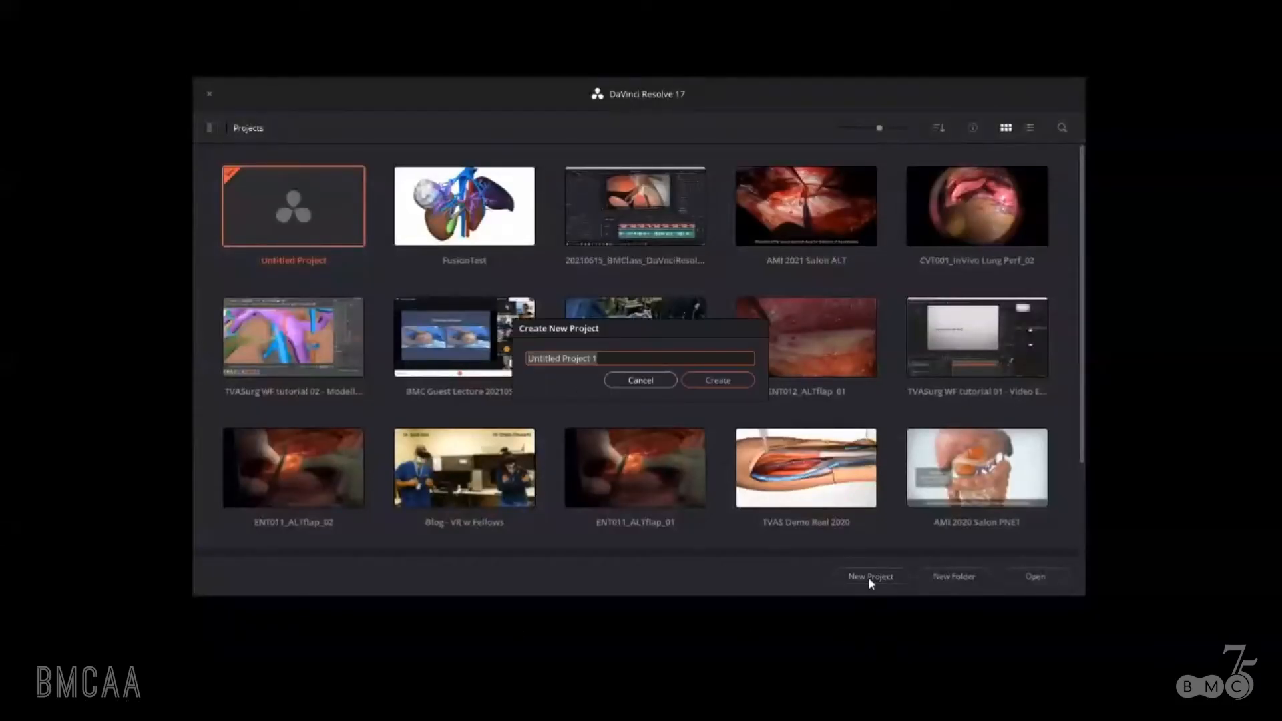
{"action": "type", "text": "A day at the beach"}
{"action": "key", "text": "Return"}
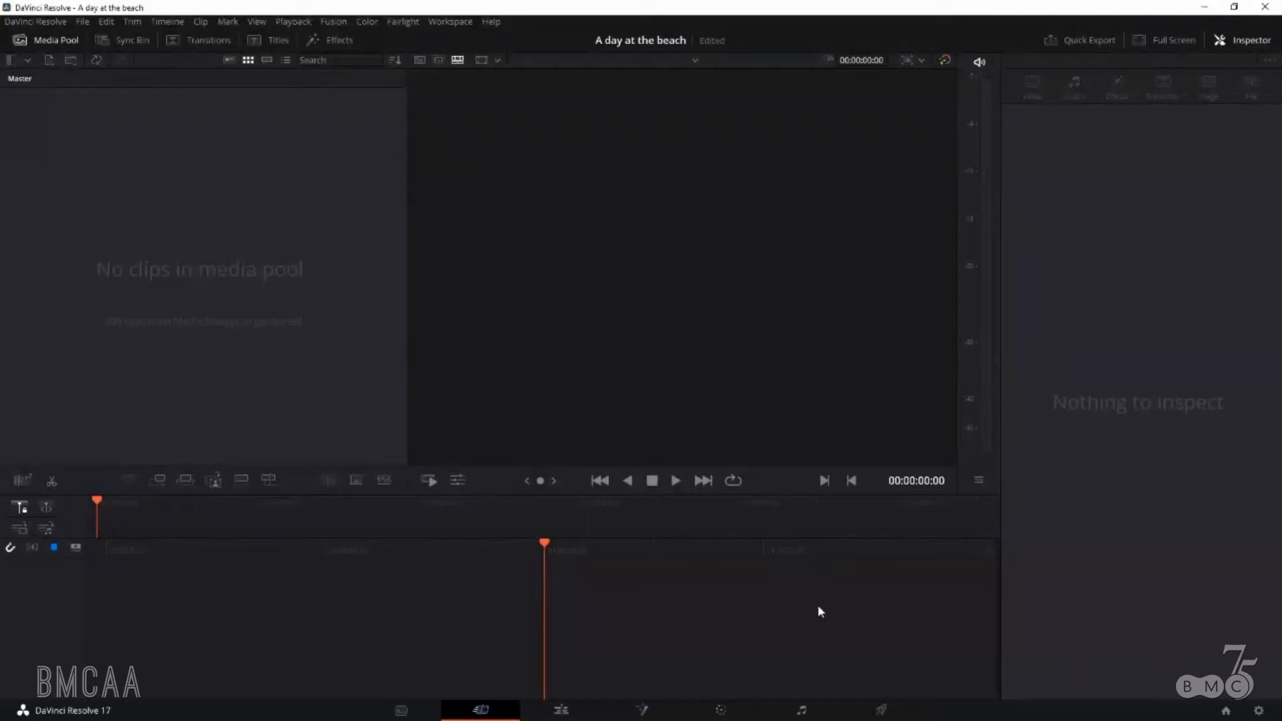
{"action": "key", "text": "super+plus"}
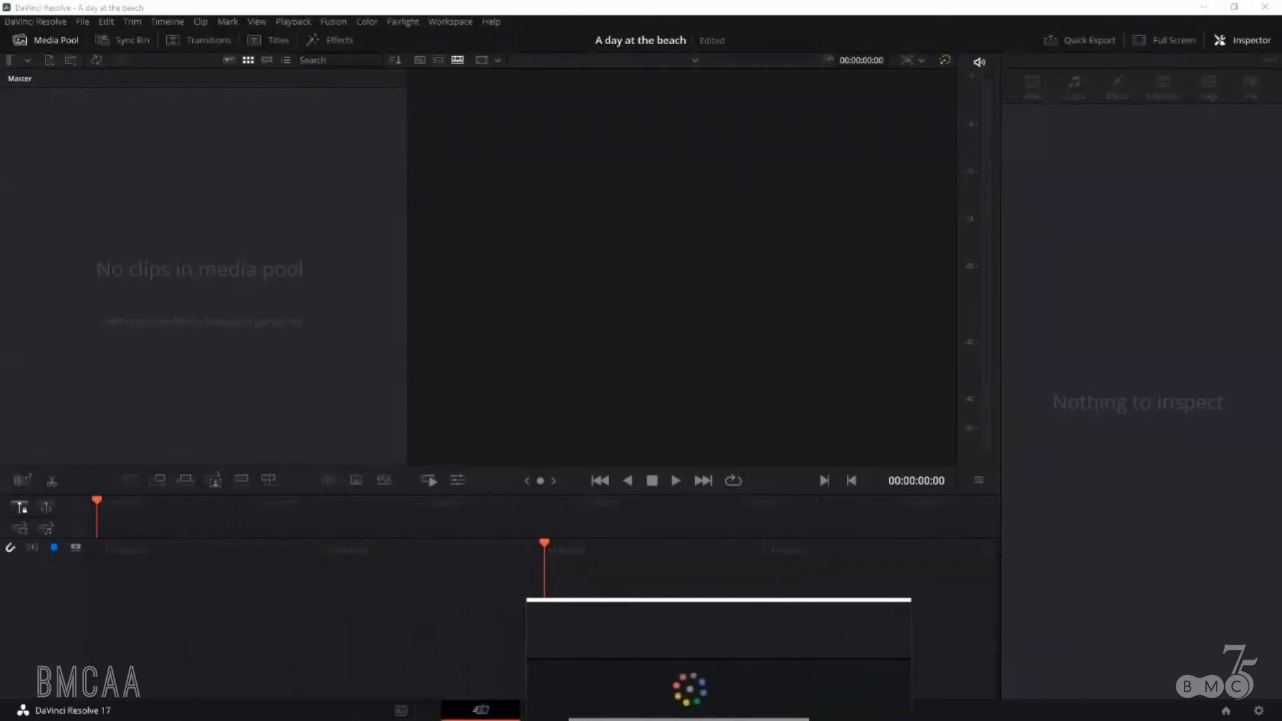
{"action": "key", "text": "super+Escape"}
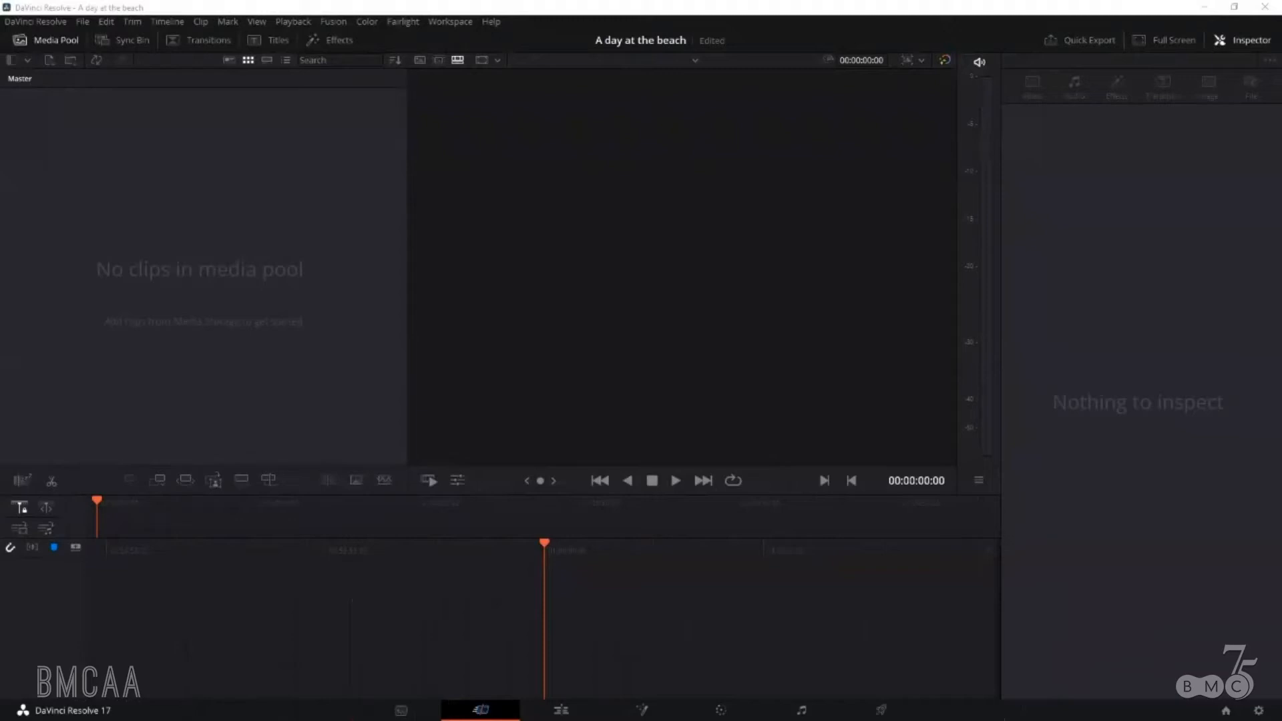
- Save the project, then set its timeline frame rate to 29.97 frames per second in the project settings
{"action": "key", "text": "ctrl+s"}
{"action": "left_click", "coordinate": [1259, 711]}
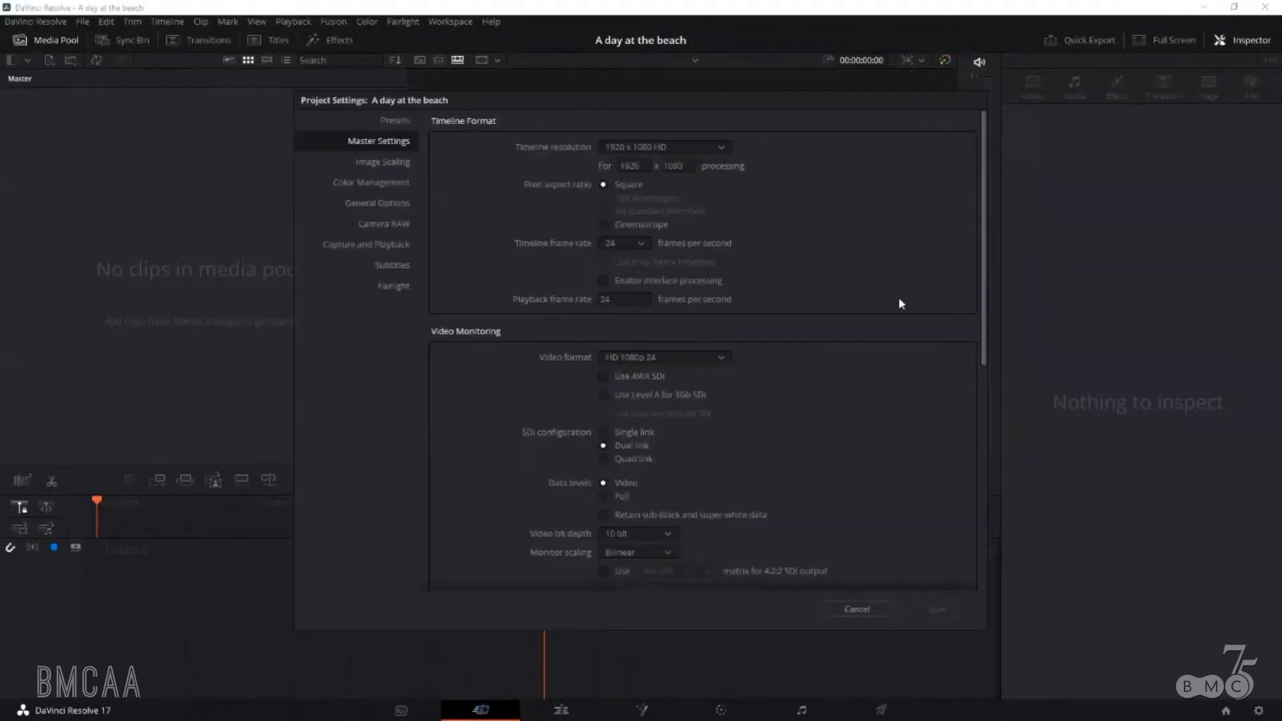
{"action": "left_click", "coordinate": [642, 243]}
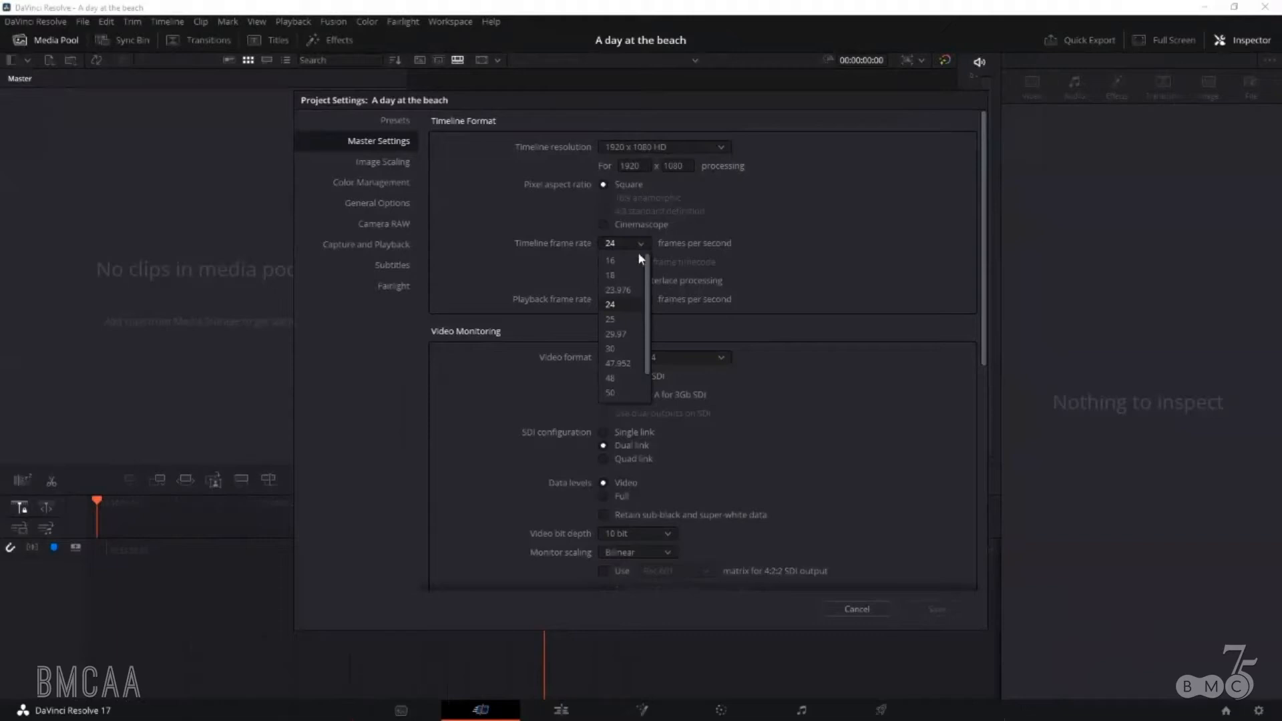
{"action": "left_click", "coordinate": [617, 334]}
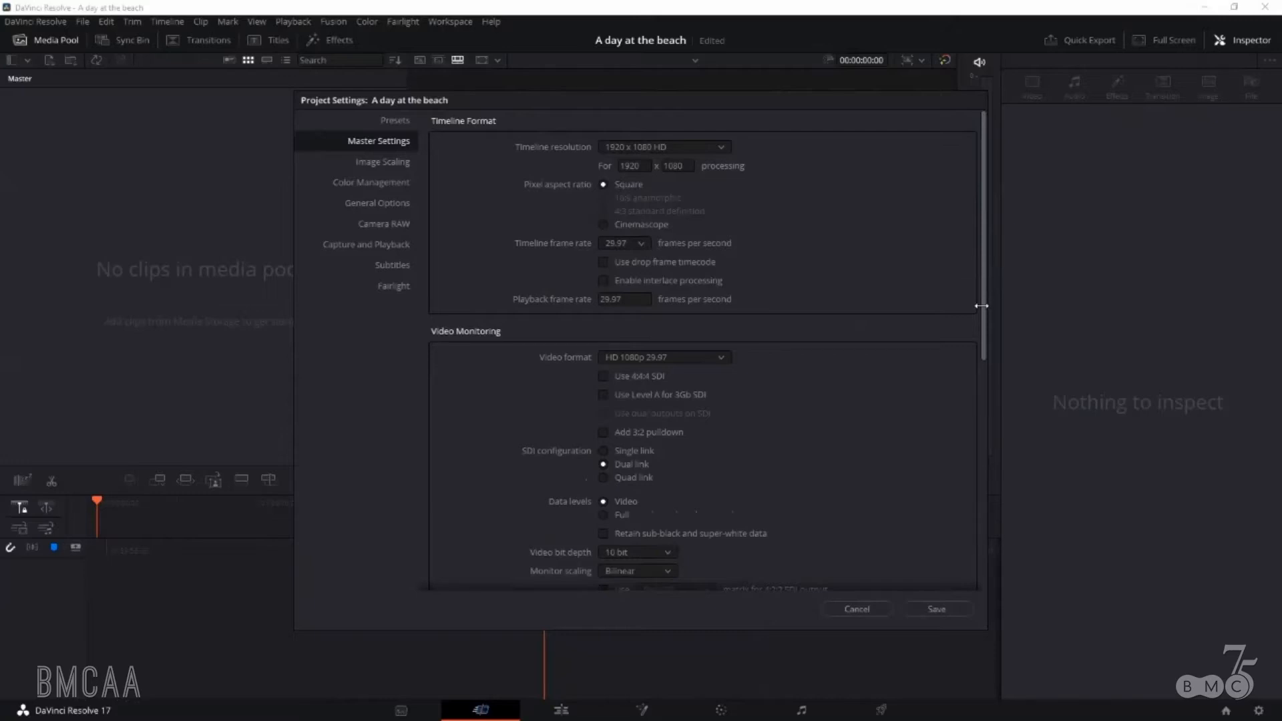
{"action": "scroll", "coordinate": [983, 311], "scroll_direction": "down", "scroll_amount": 1}
{"action": "left_click_drag", "start_coordinate": [984, 315], "coordinate": [991, 548]}
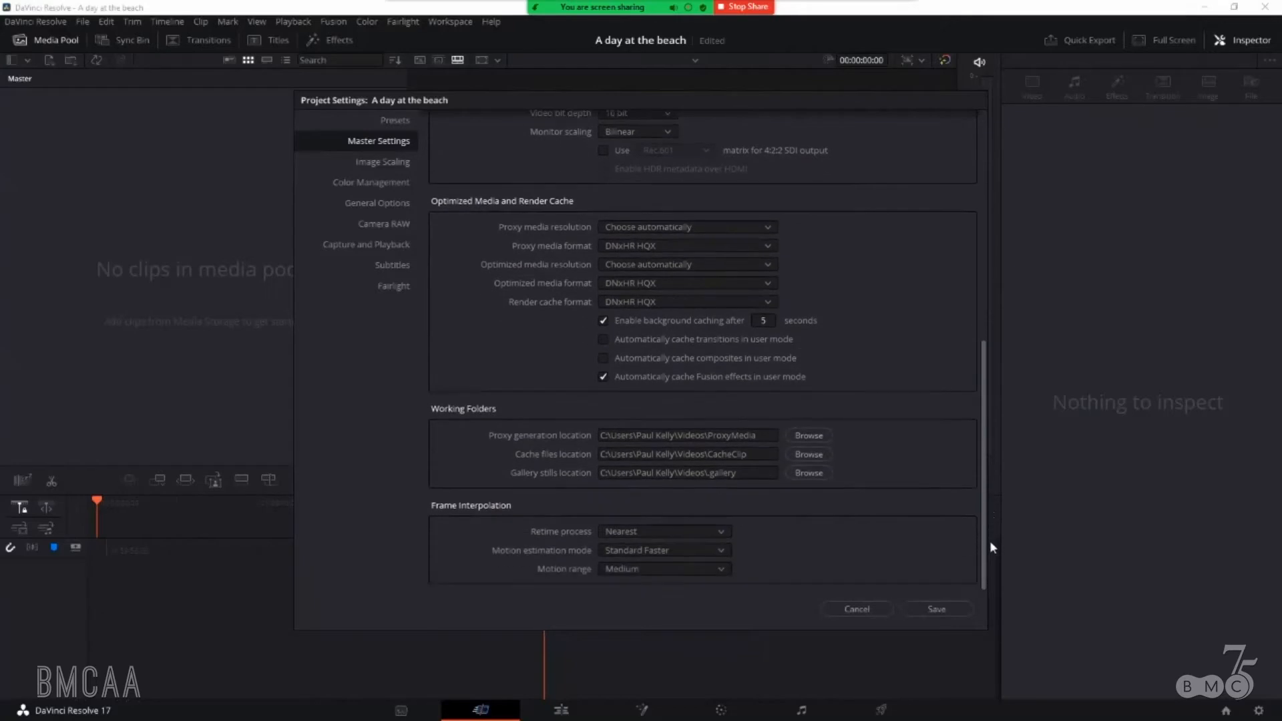
{"action": "left_click", "coordinate": [933, 610]}
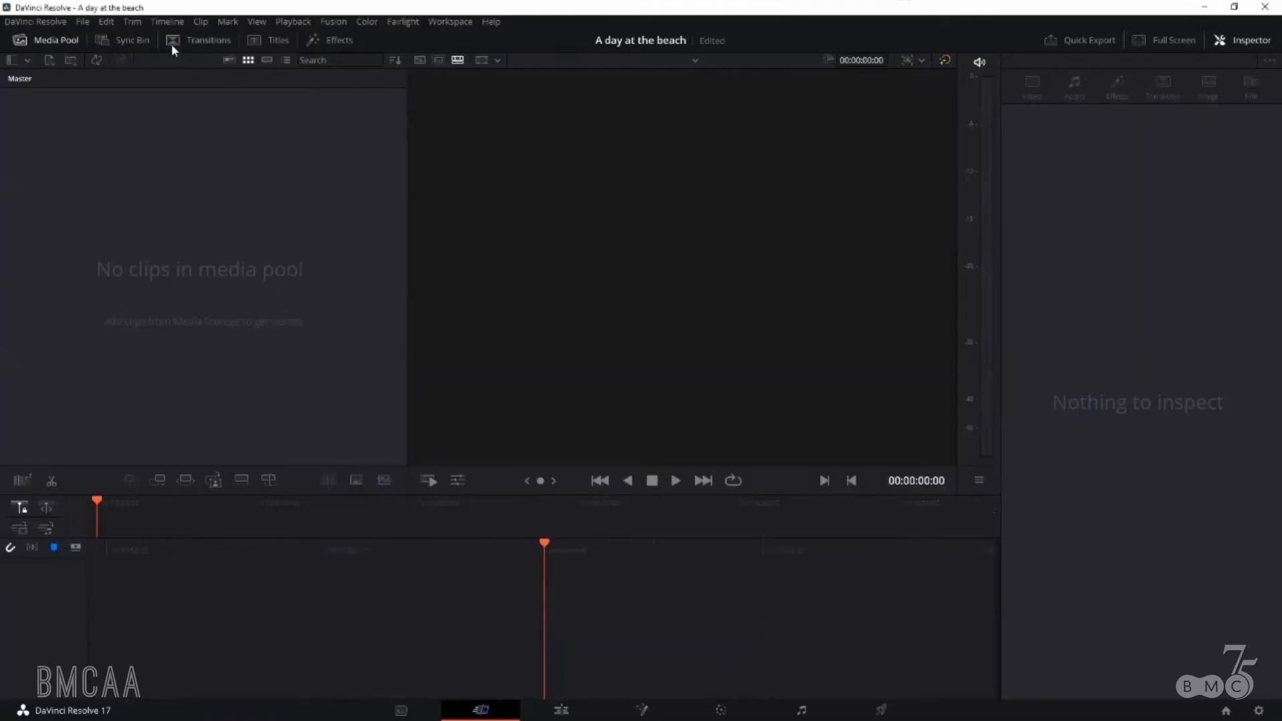
- Add the text "Clips for day at the beach" to the project notes
{"action": "left_click", "coordinate": [83, 22]}
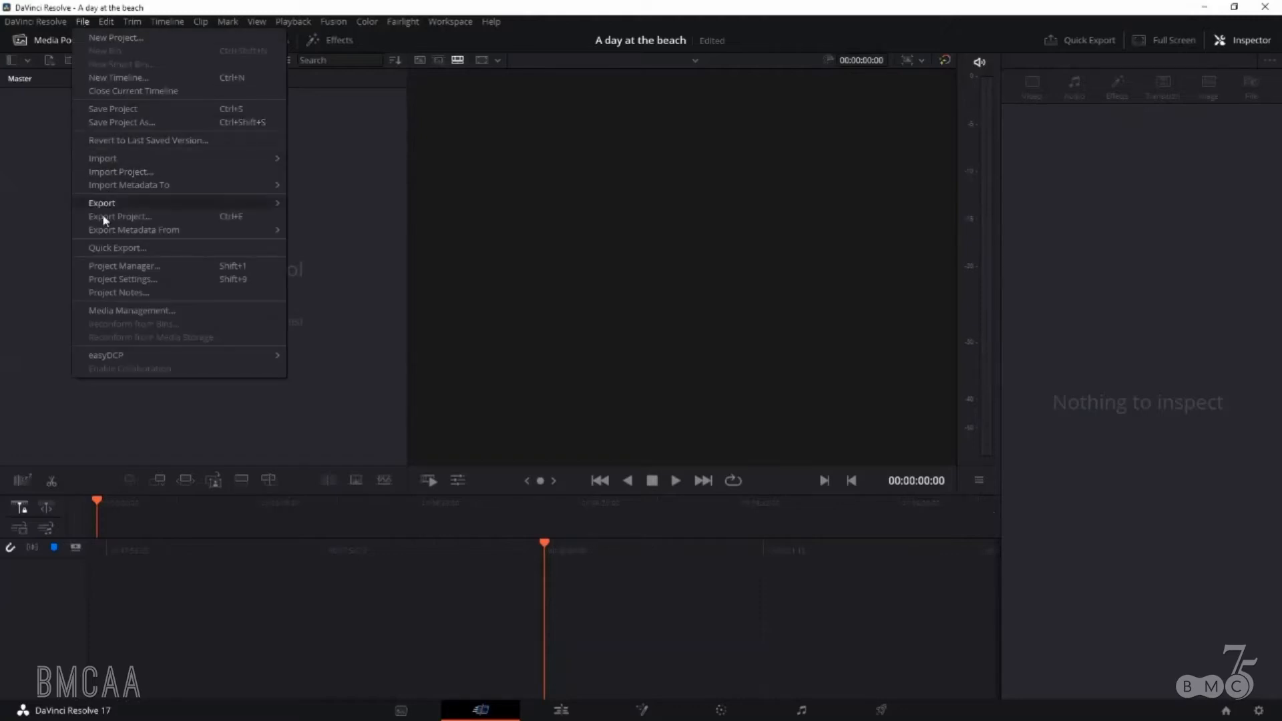
{"action": "left_click", "coordinate": [119, 294]}
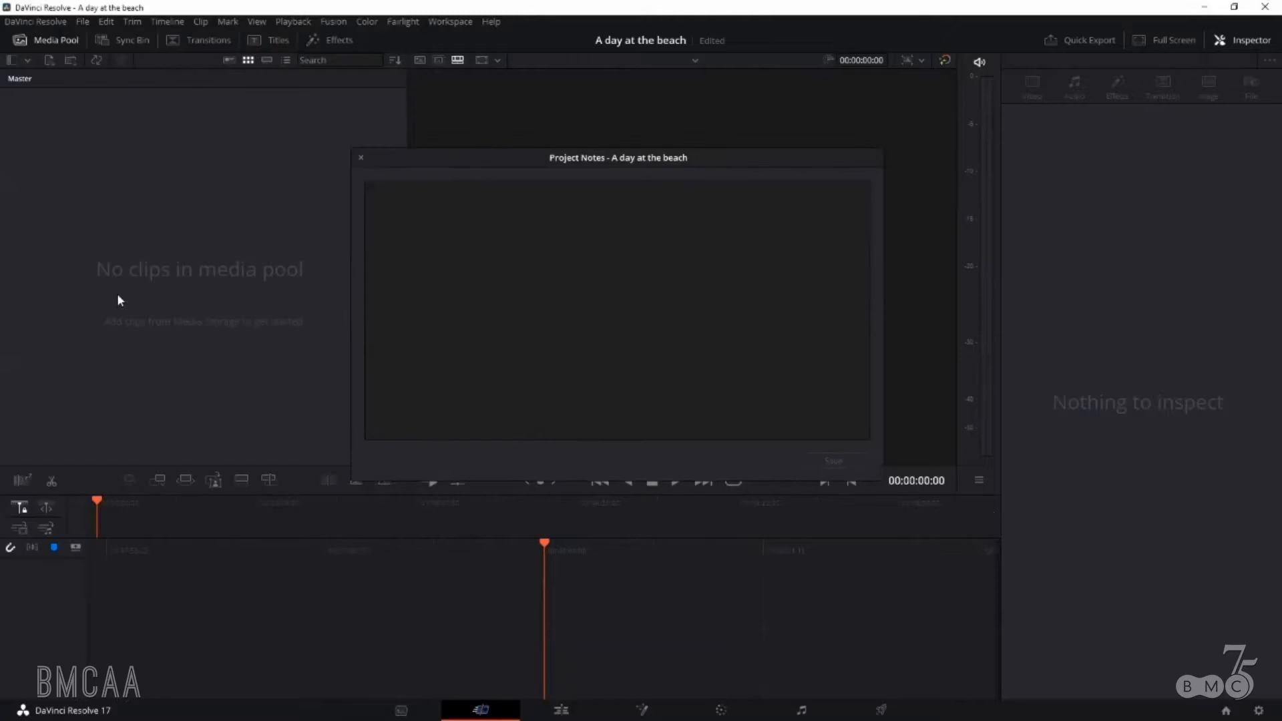
{"action": "left_click", "coordinate": [504, 288]}
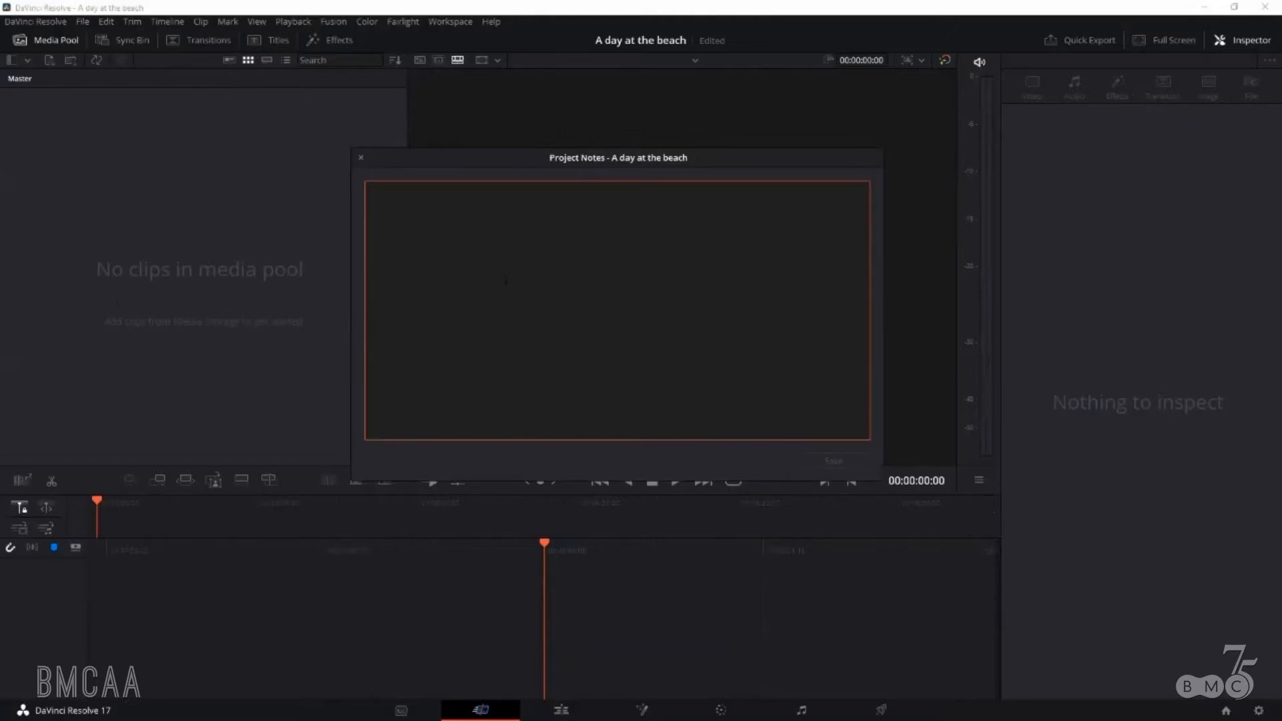
{"action": "type", "text": "Clips for day at the beach"}
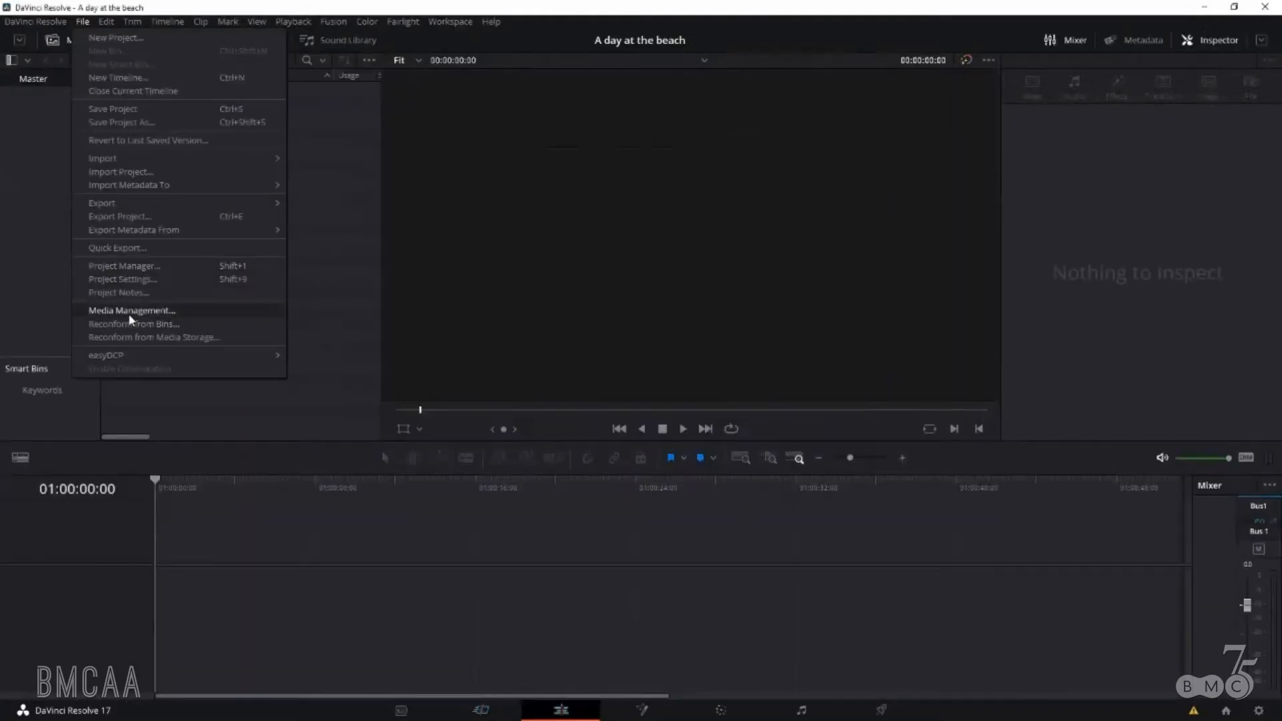
- Examine the Media Management options for the entire project, timelines and clips
{"action": "left_click", "coordinate": [130, 317]}
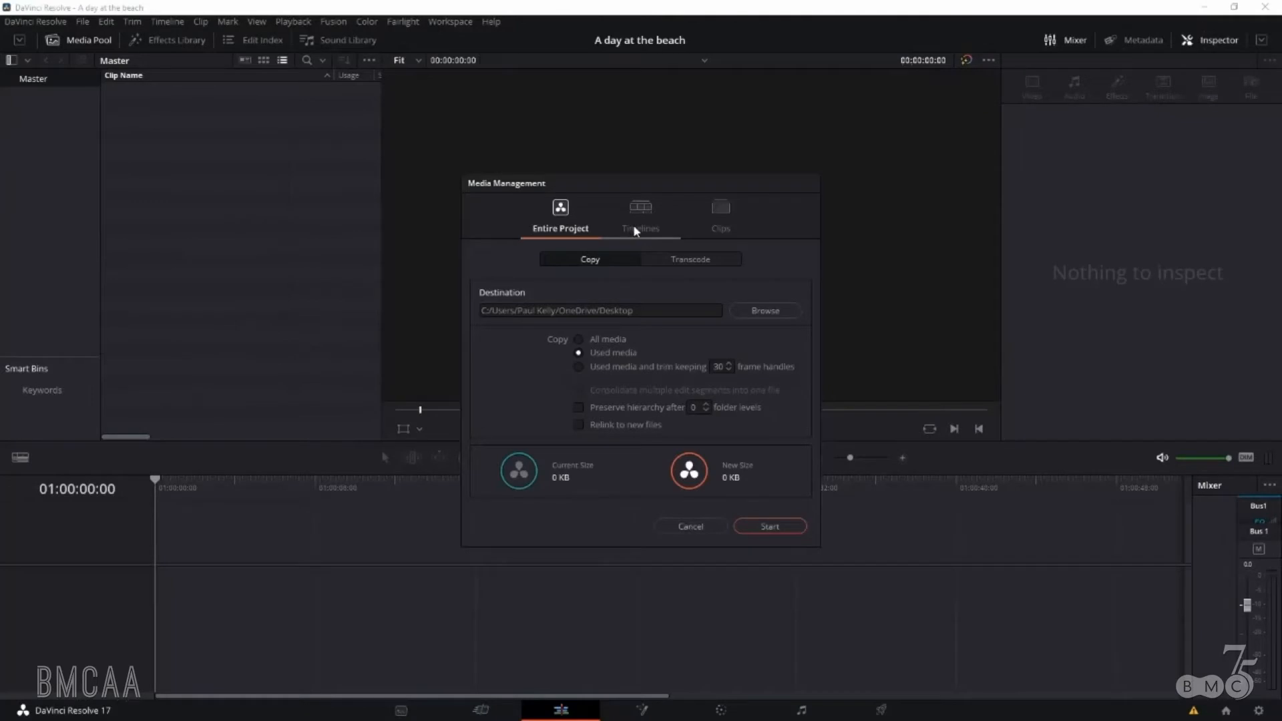
{"action": "left_click", "coordinate": [658, 227]}
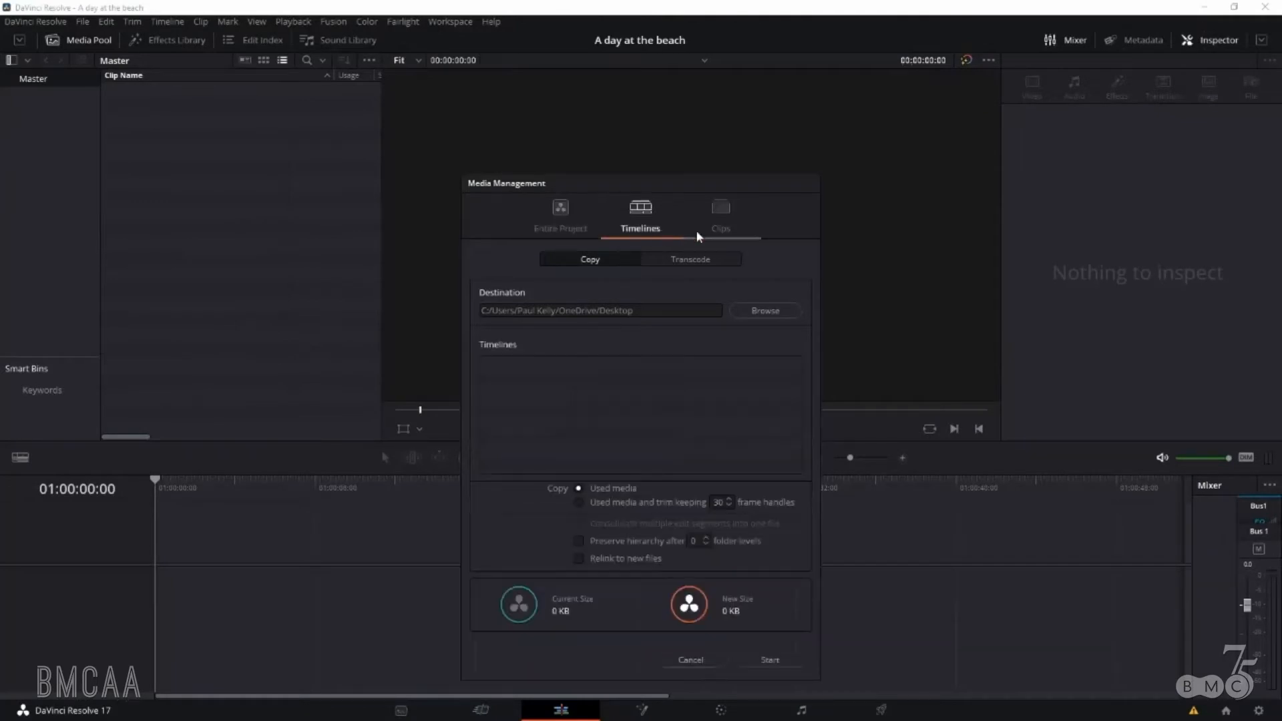
{"action": "left_click", "coordinate": [721, 229]}
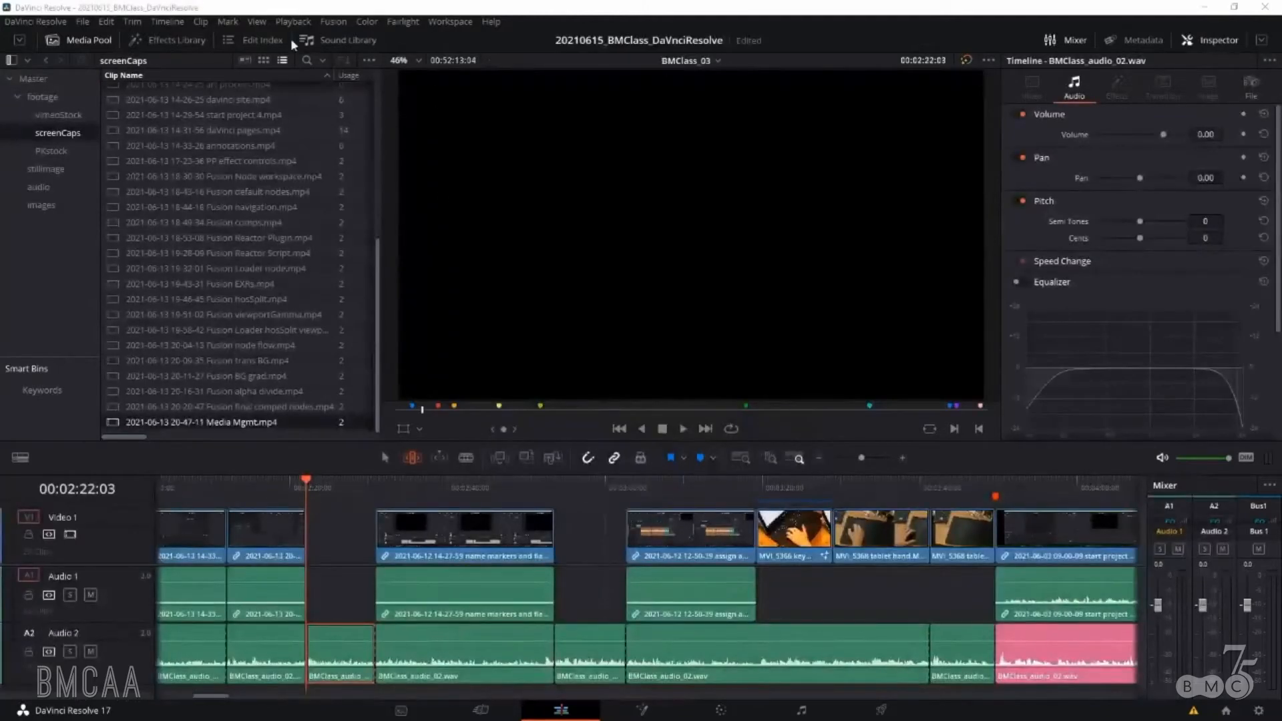
- Review the recent edit history of the BMClass_03 timeline and open the History window
{"action": "left_click", "coordinate": [107, 24]}
{"action": "mouse_move", "coordinate": [114, 65]}
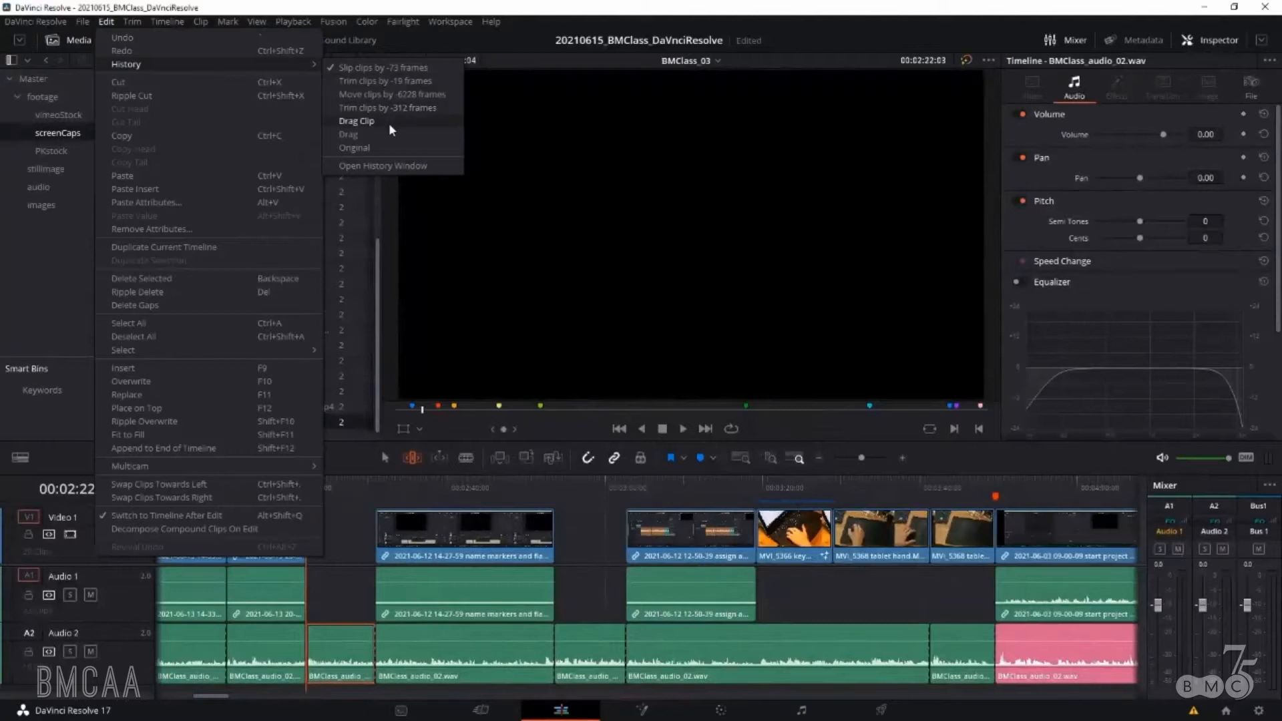
{"action": "left_click", "coordinate": [404, 164]}
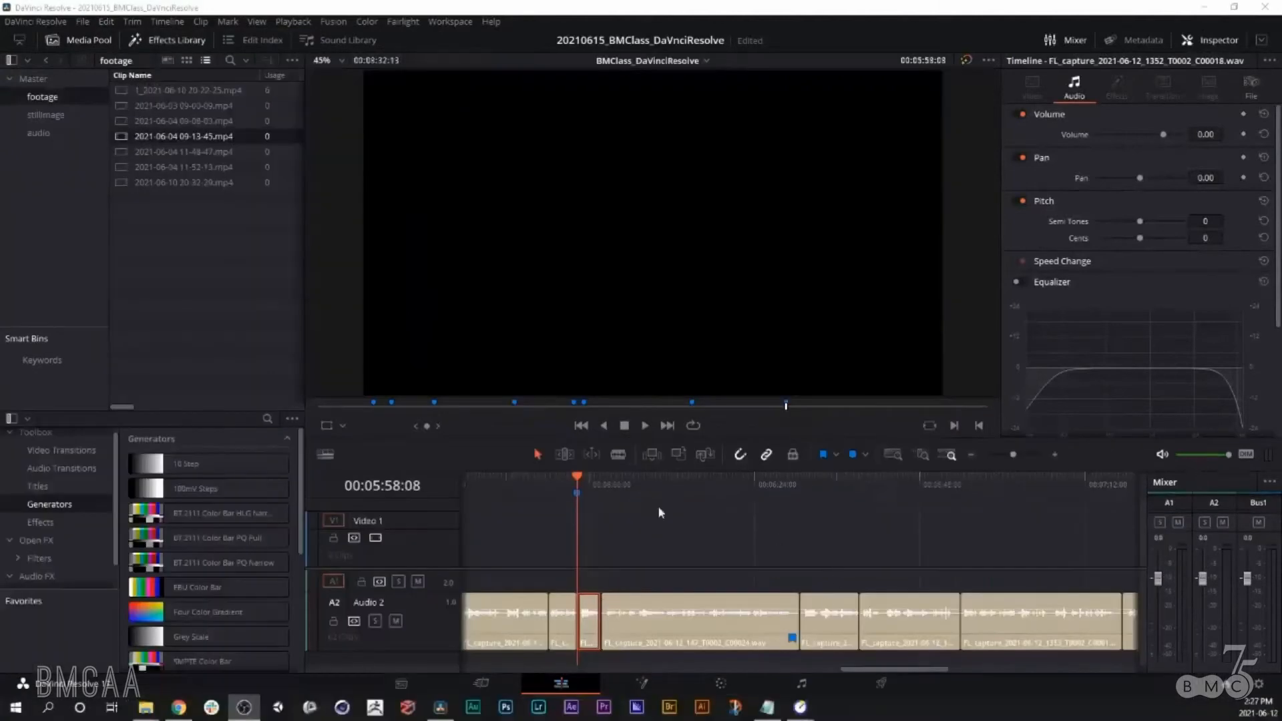
- Rename the blue timeline marker at the playhead as "Navigation"
{"action": "double_click", "coordinate": [577, 493]}
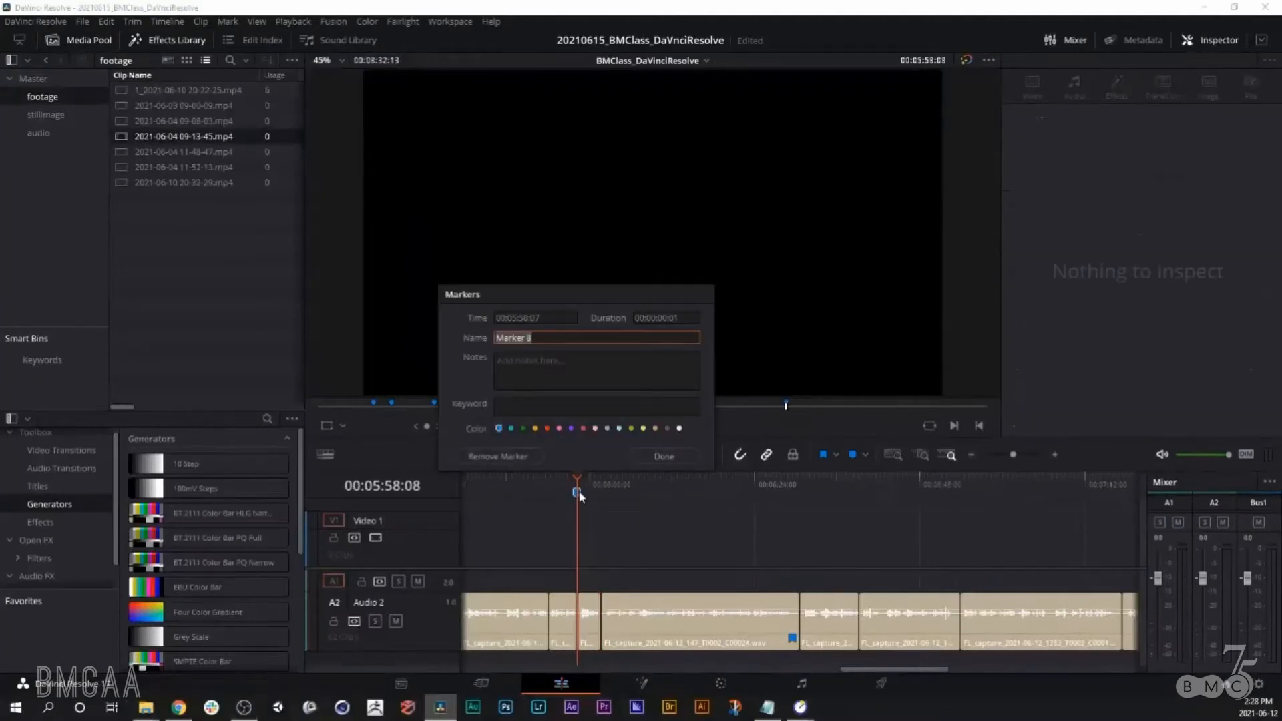
{"action": "type", "text": "Navigation"}
{"action": "left_click", "coordinate": [659, 454]}
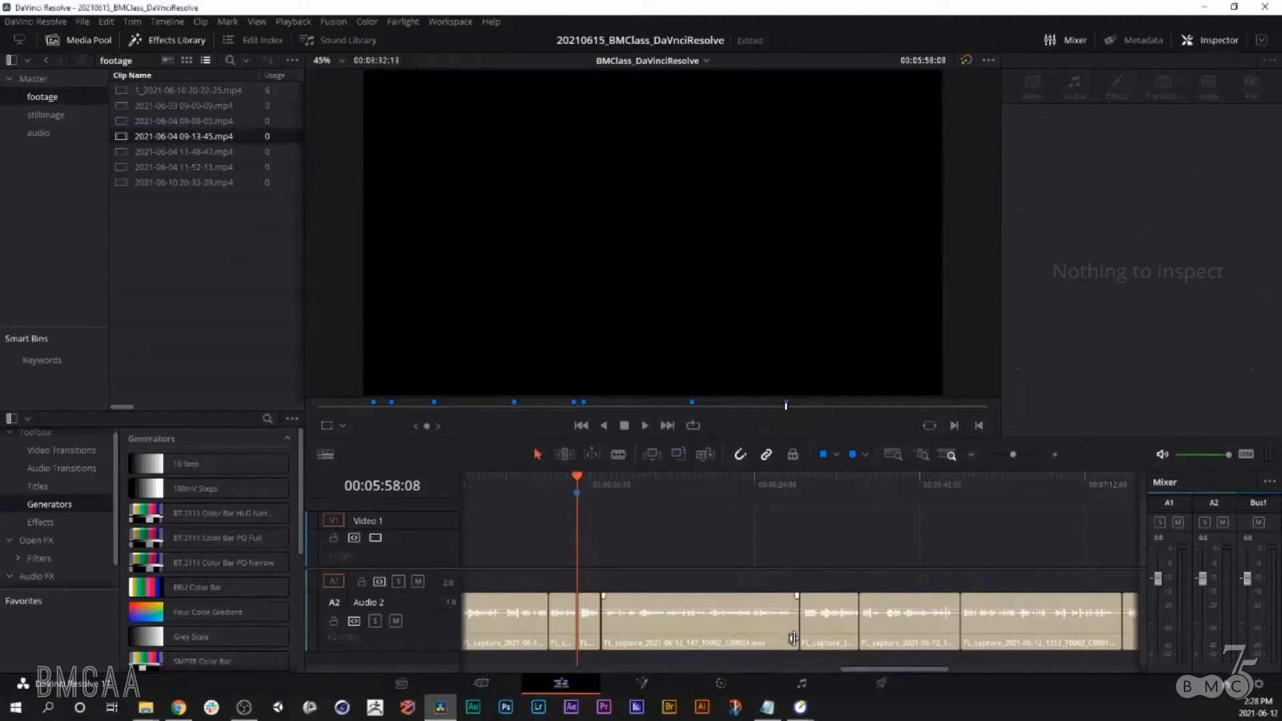
- Add the note "Navigation commands" to the blue flag on the Audio 2 clip
{"action": "double_click", "coordinate": [792, 638]}
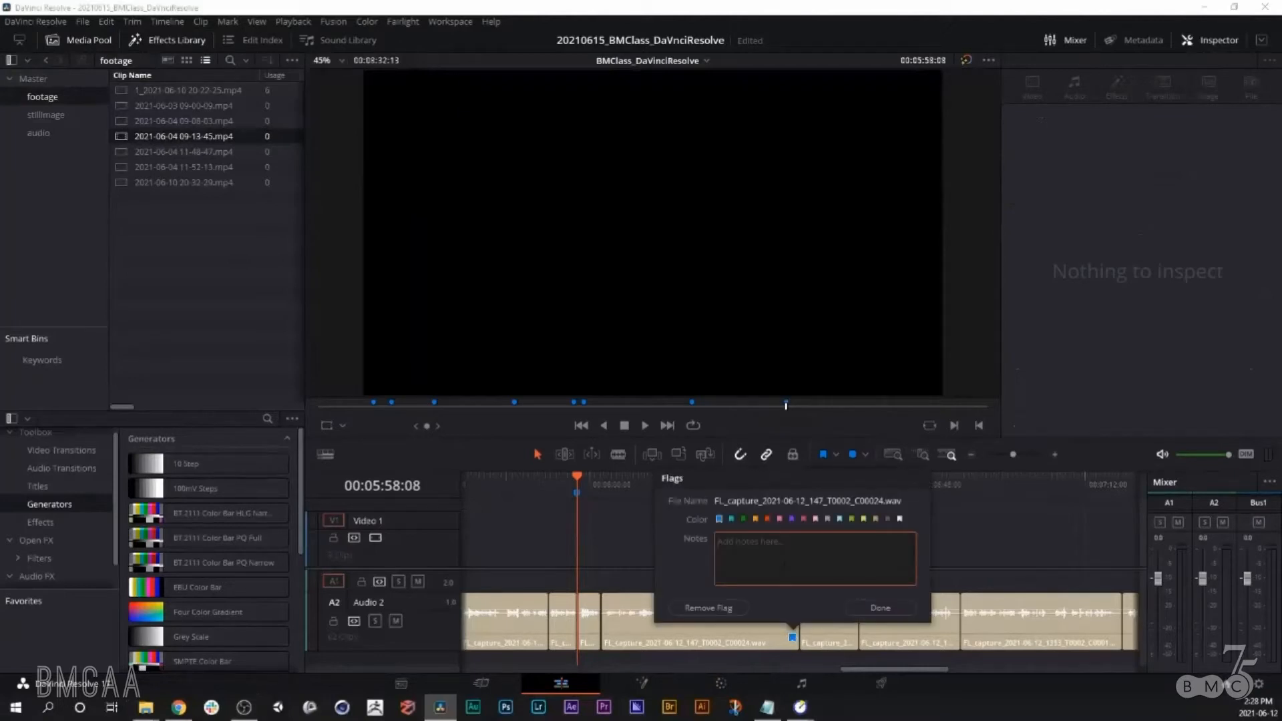
{"action": "left_click", "coordinate": [785, 564]}
{"action": "type", "text": "Navigation commands"}
{"action": "left_click", "coordinate": [874, 608]}
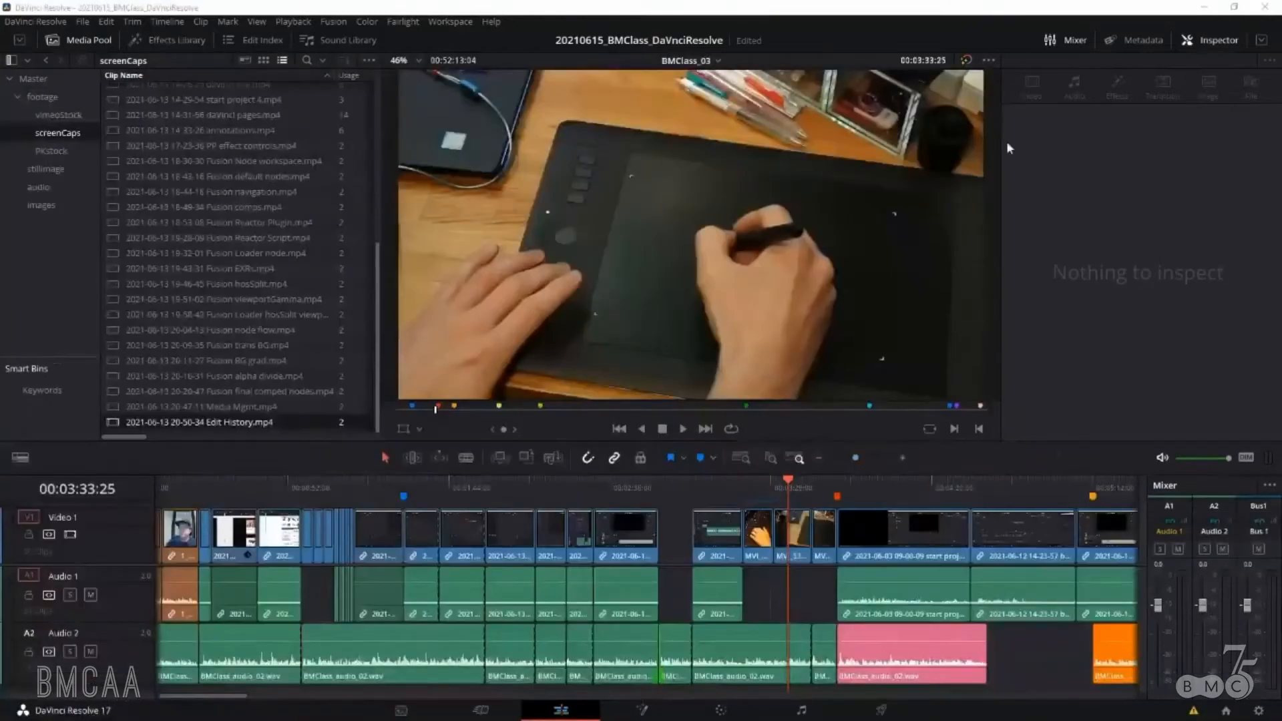
- Examine the list of named markers in the timeline viewer's options
{"action": "left_click", "coordinate": [989, 62]}
{"action": "mouse_move", "coordinate": [1095, 161]}
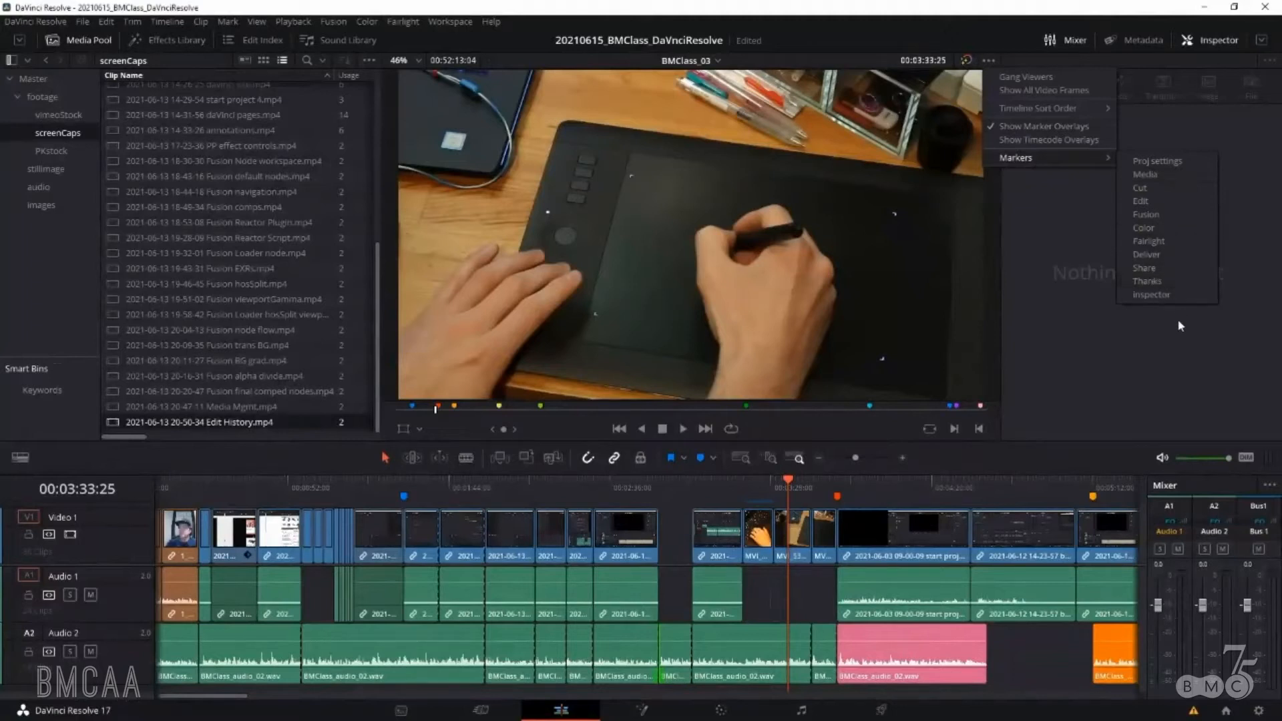
{"action": "left_click", "coordinate": [1180, 342]}
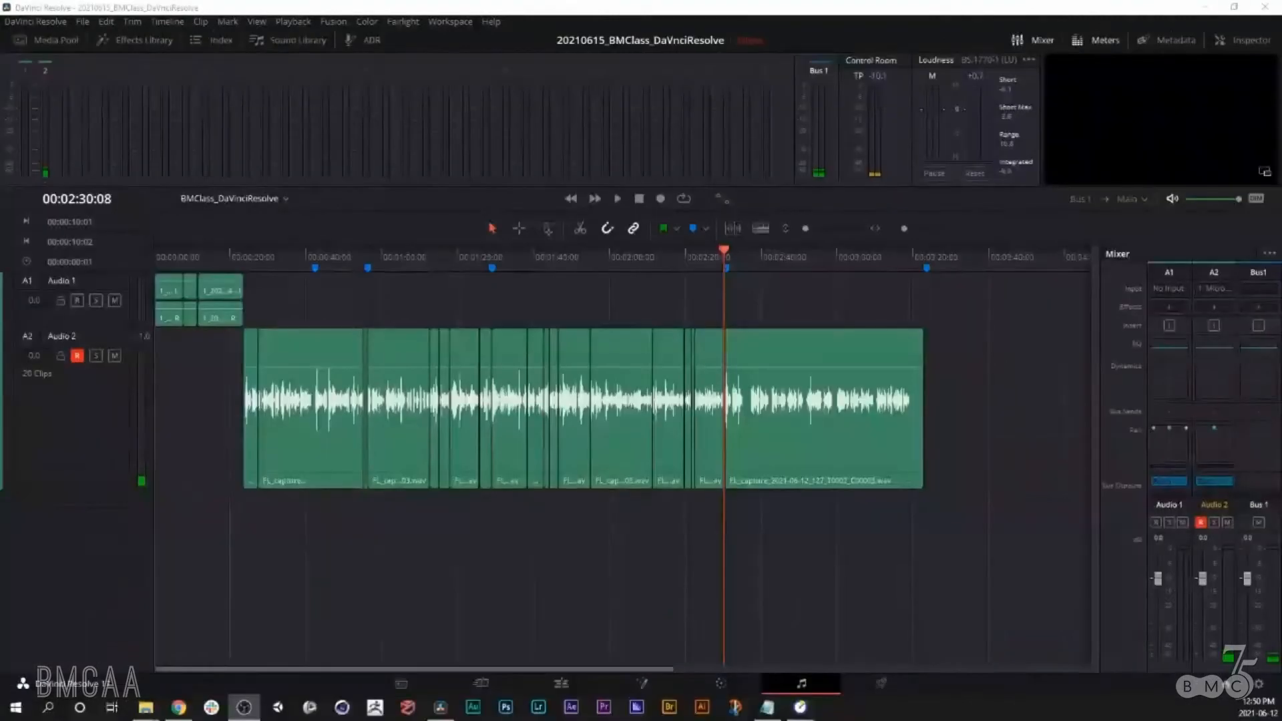
- Set the clip color to Chocolate for all Audio 2 clips before the playhead, then deselect them
{"action": "left_click_drag", "start_coordinate": [253, 503], "coordinate": [711, 431]}
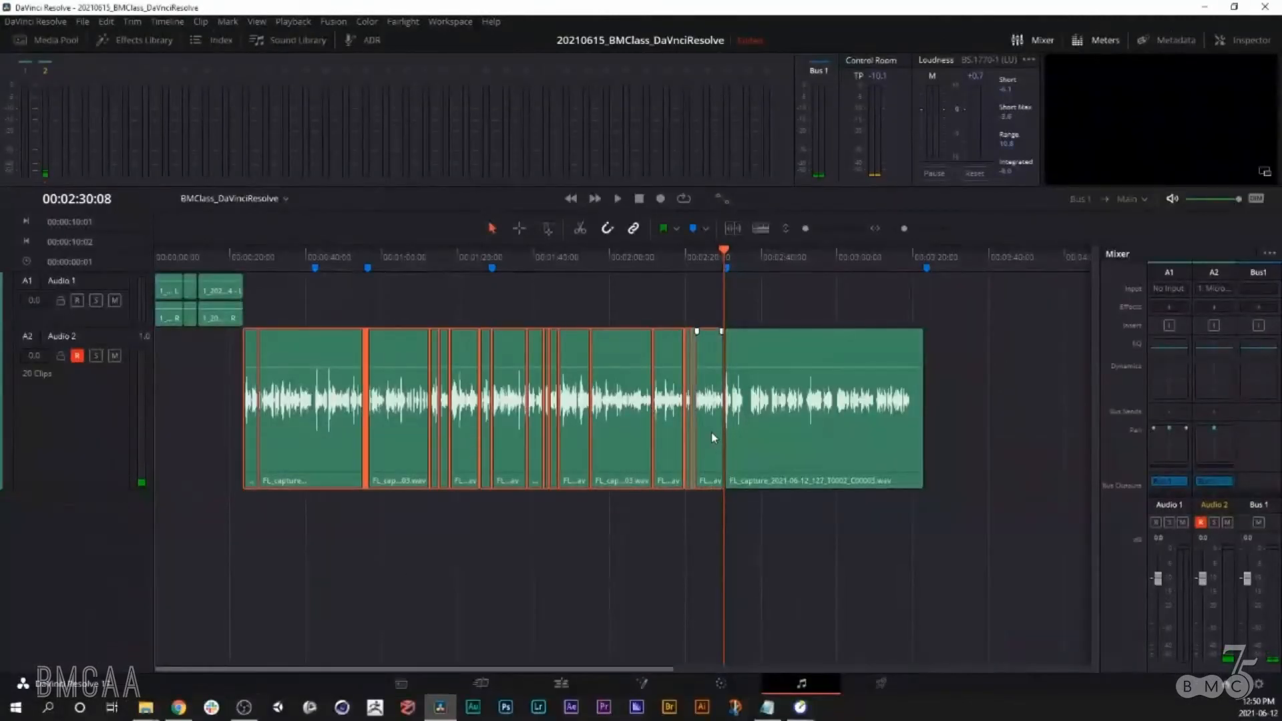
{"action": "right_click", "coordinate": [385, 444]}
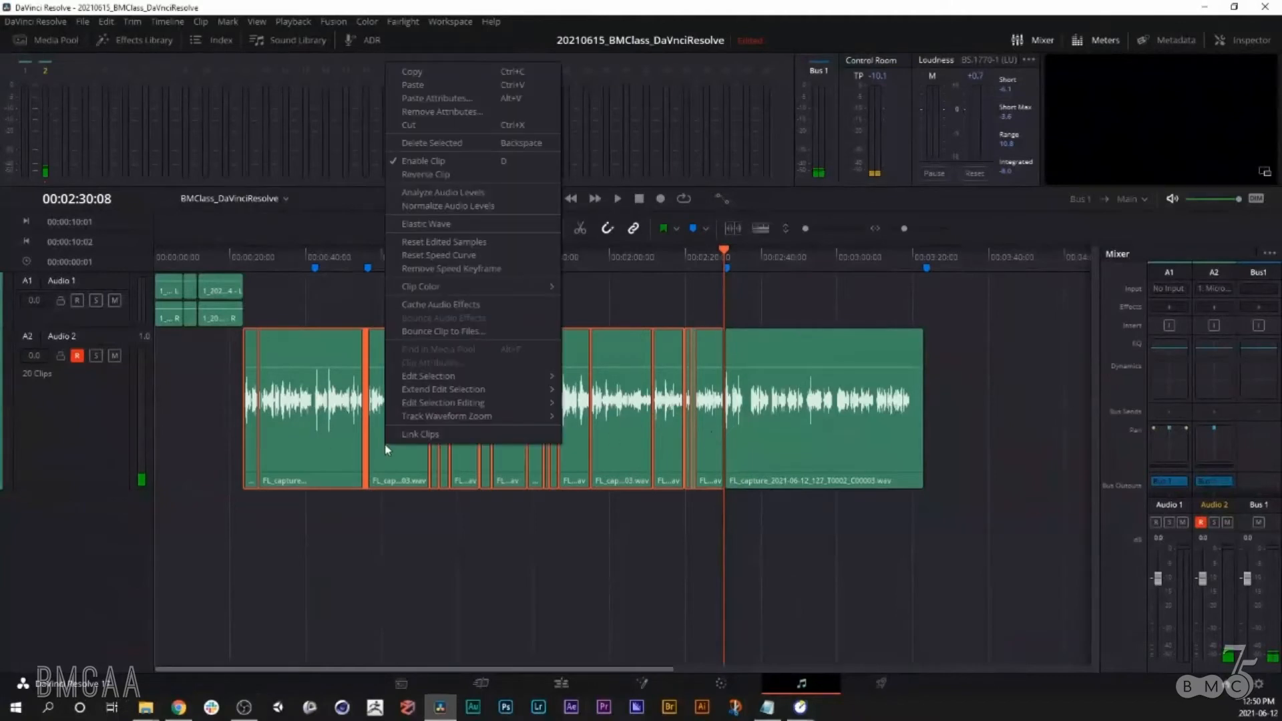
{"action": "mouse_move", "coordinate": [467, 282]}
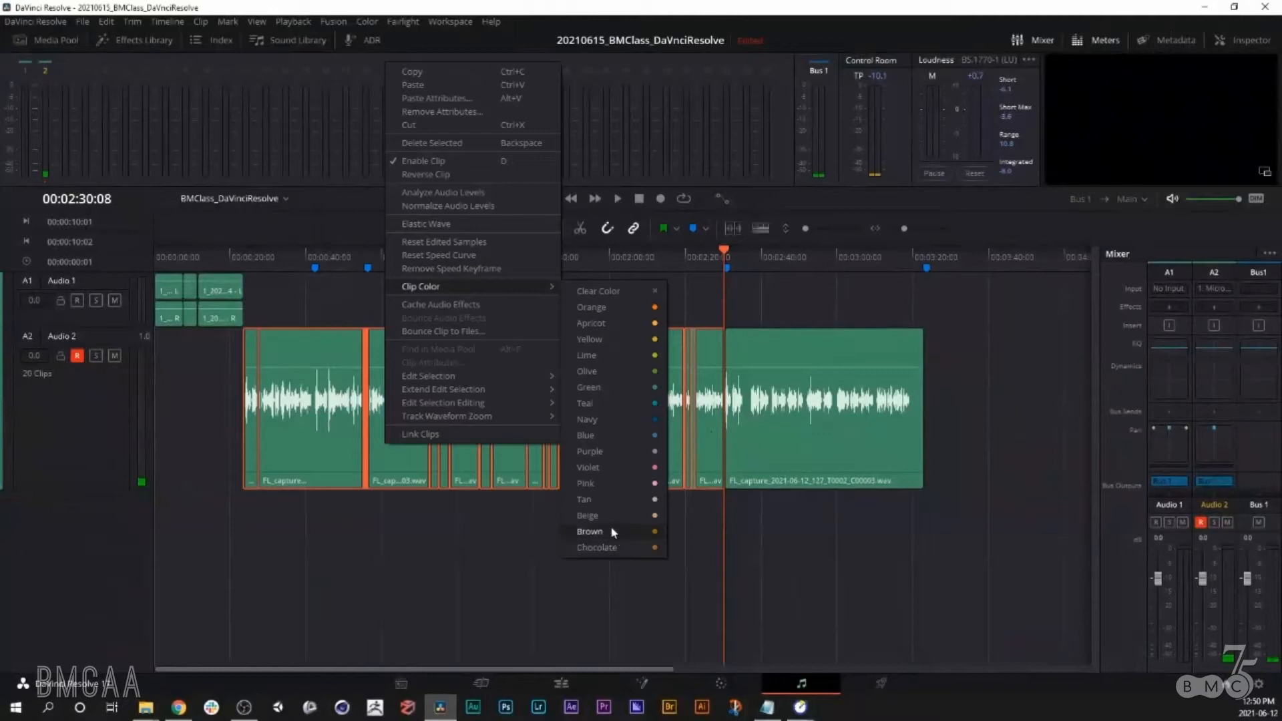
{"action": "left_click", "coordinate": [601, 547]}
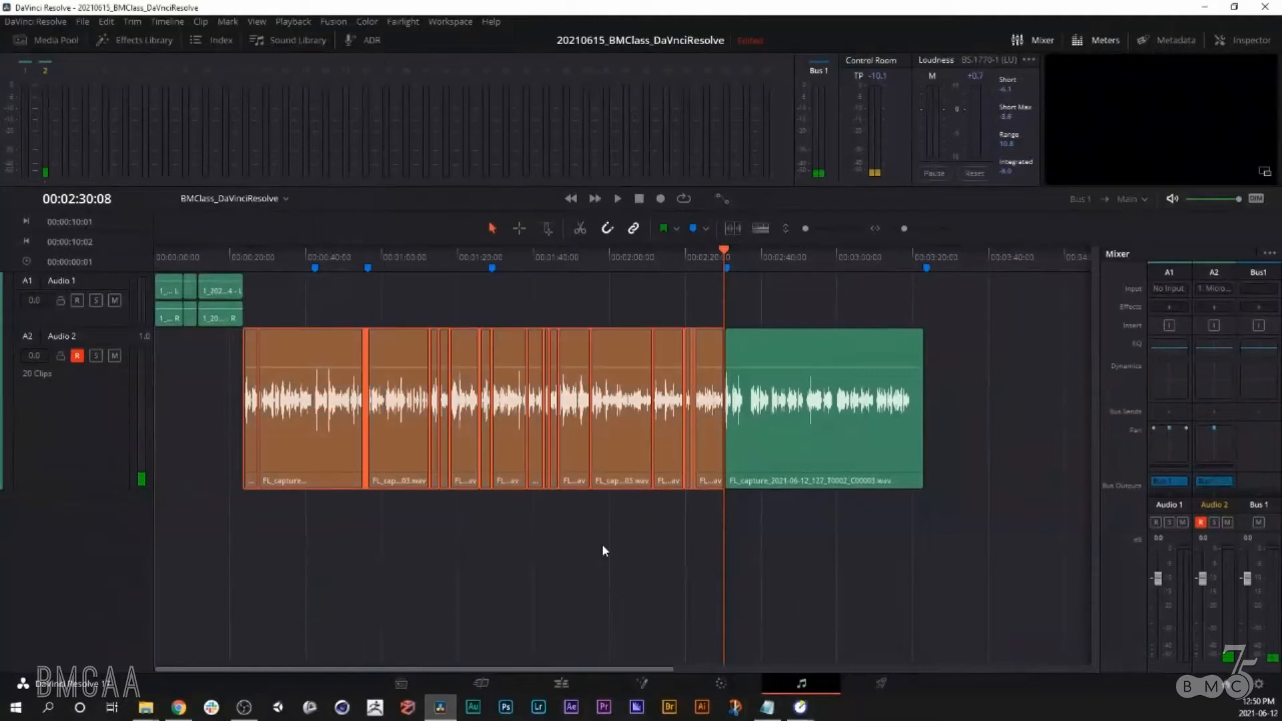
{"action": "left_click", "coordinate": [673, 545]}
- Select the green Audio 2 clip after the playhead and open its clip options
{"action": "left_click_drag", "start_coordinate": [768, 524], "coordinate": [801, 442]}
{"action": "right_click", "coordinate": [802, 441]}
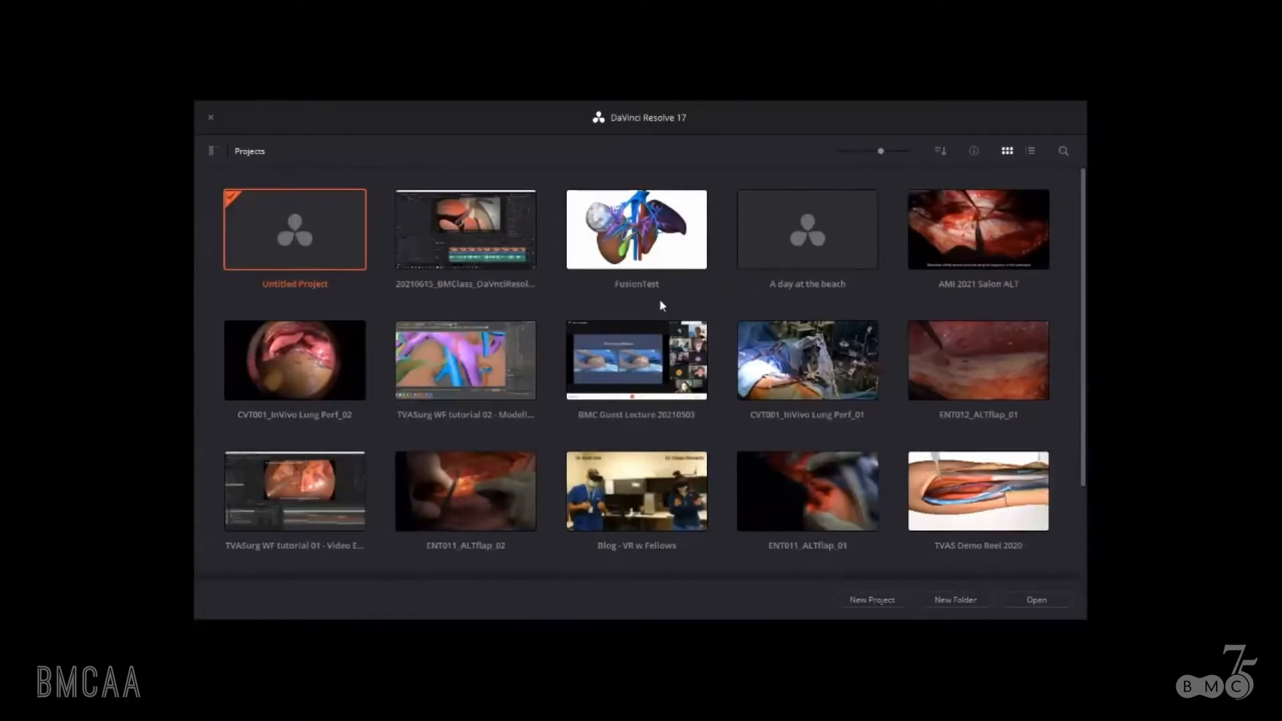
- Create a new project named "AMI 2021 Salon example"
{"action": "left_click", "coordinate": [956, 285]}
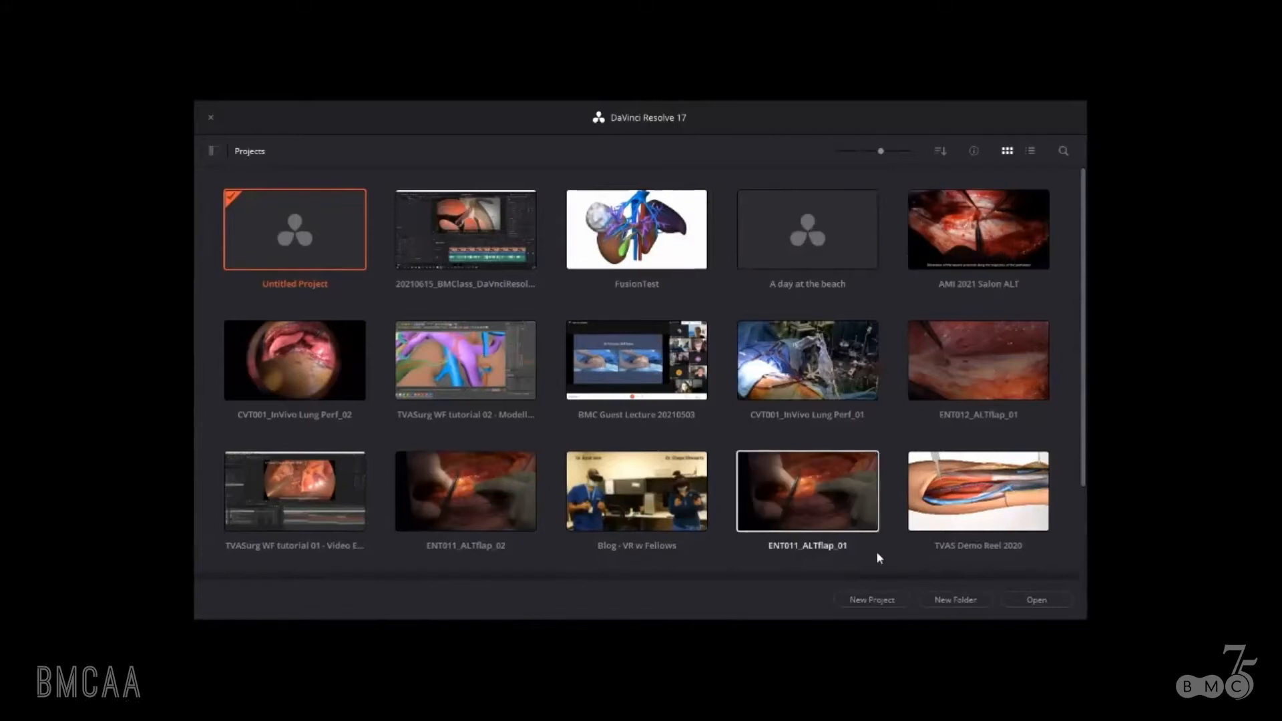
{"action": "left_click", "coordinate": [890, 595]}
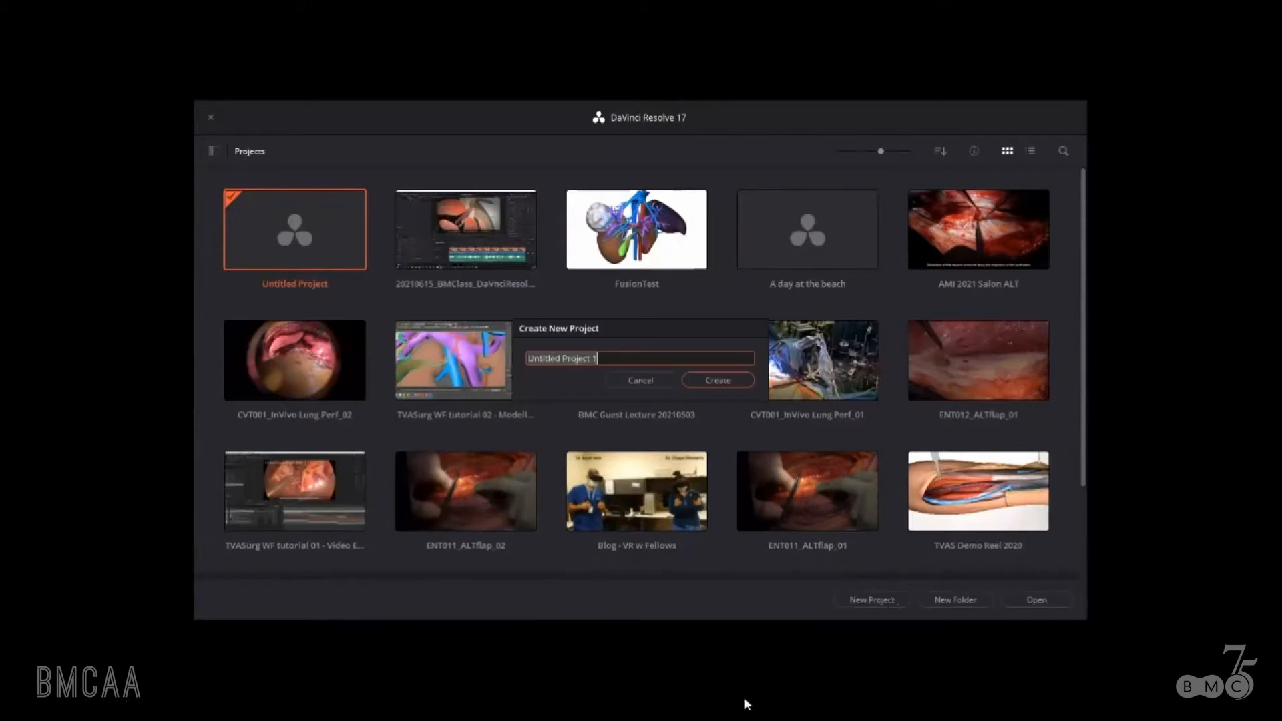
{"action": "type", "text": "AMI"}
{"action": "type", "text": "2021 Salong example"}
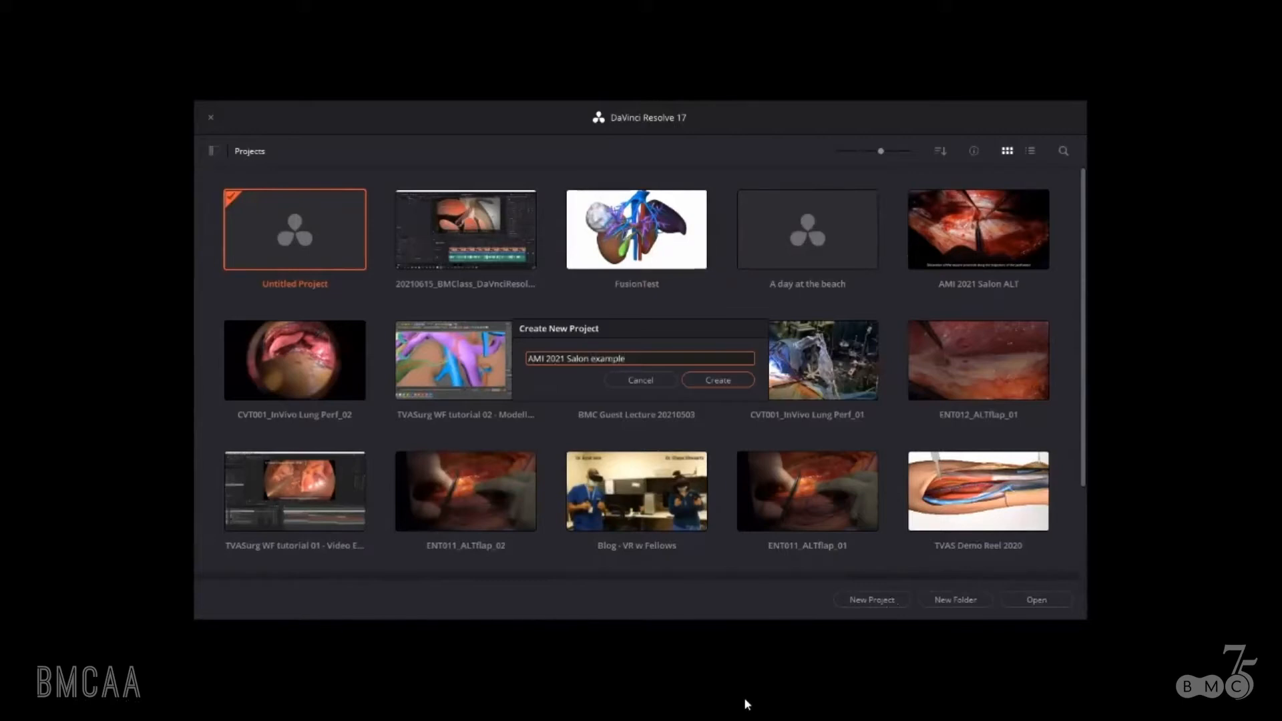
{"action": "key", "text": "Return"}
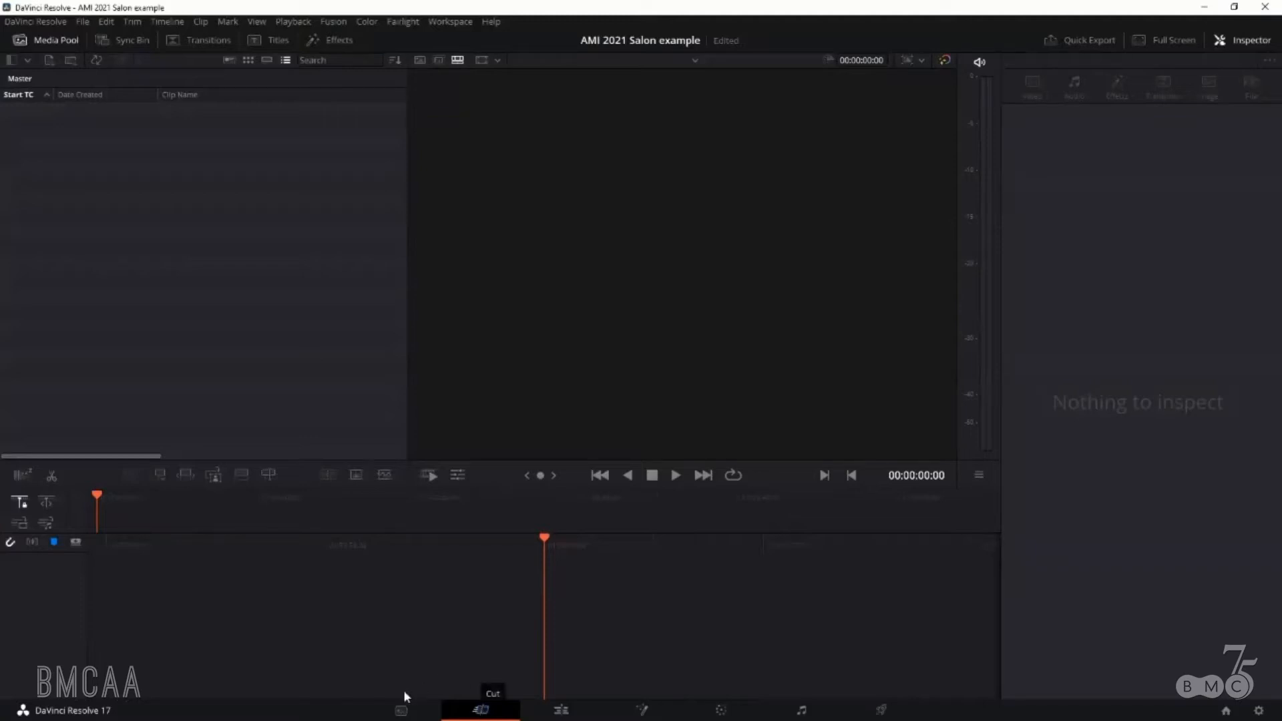
- Browse the media storage on the DATA (D:) drive to the AMI-2021-Salon folder inside the AMI folder
{"action": "left_click", "coordinate": [404, 713]}
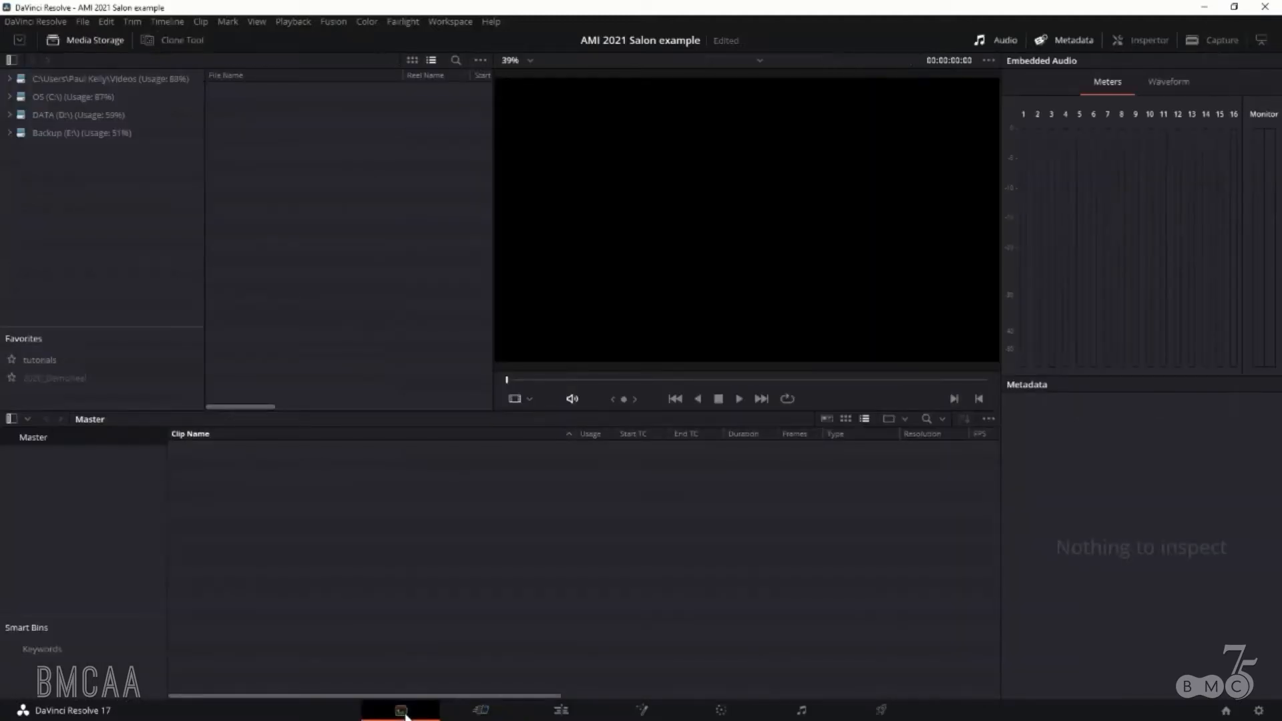
{"action": "left_click", "coordinate": [65, 114]}
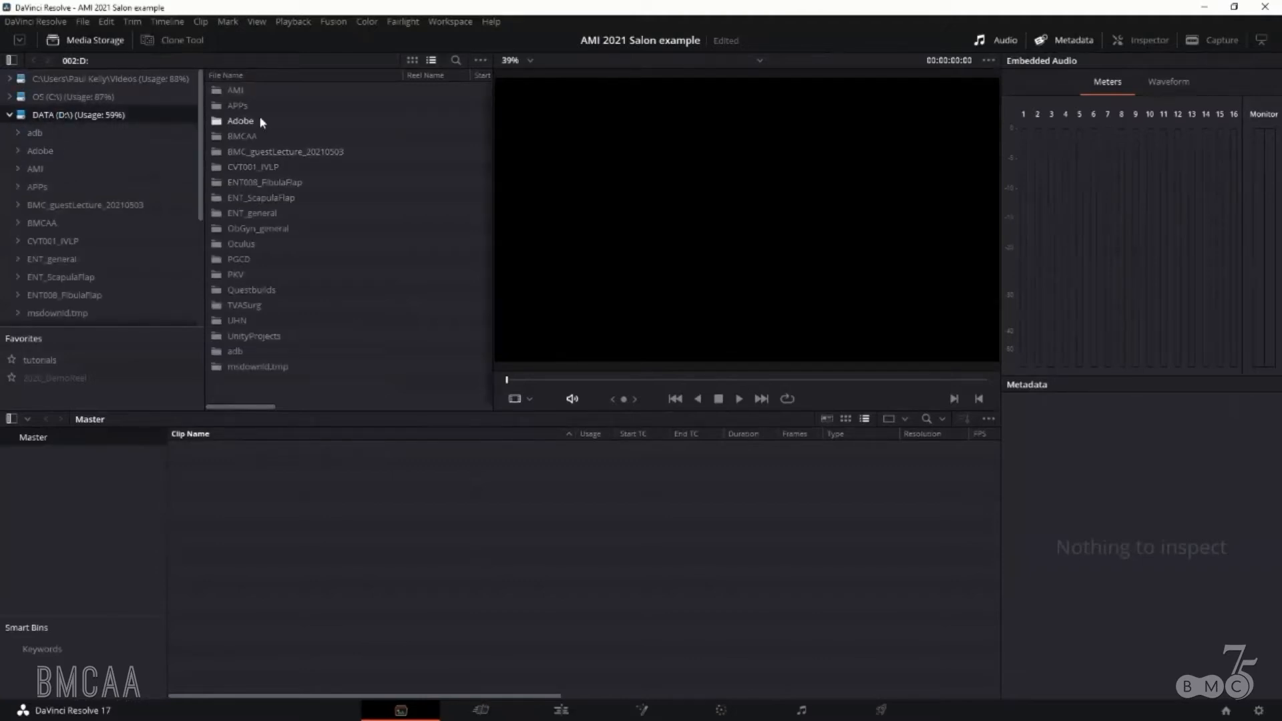
{"action": "left_click", "coordinate": [234, 90]}
{"action": "double_click", "coordinate": [234, 91]}
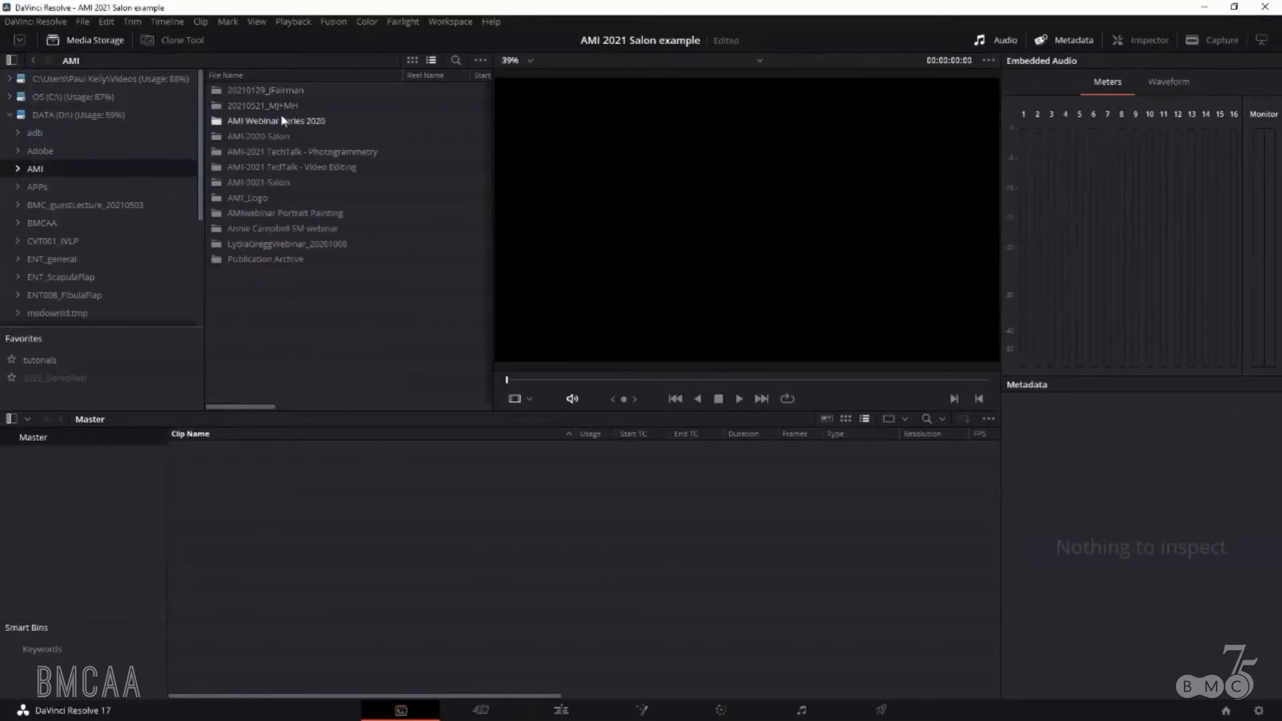
{"action": "left_click", "coordinate": [265, 176]}
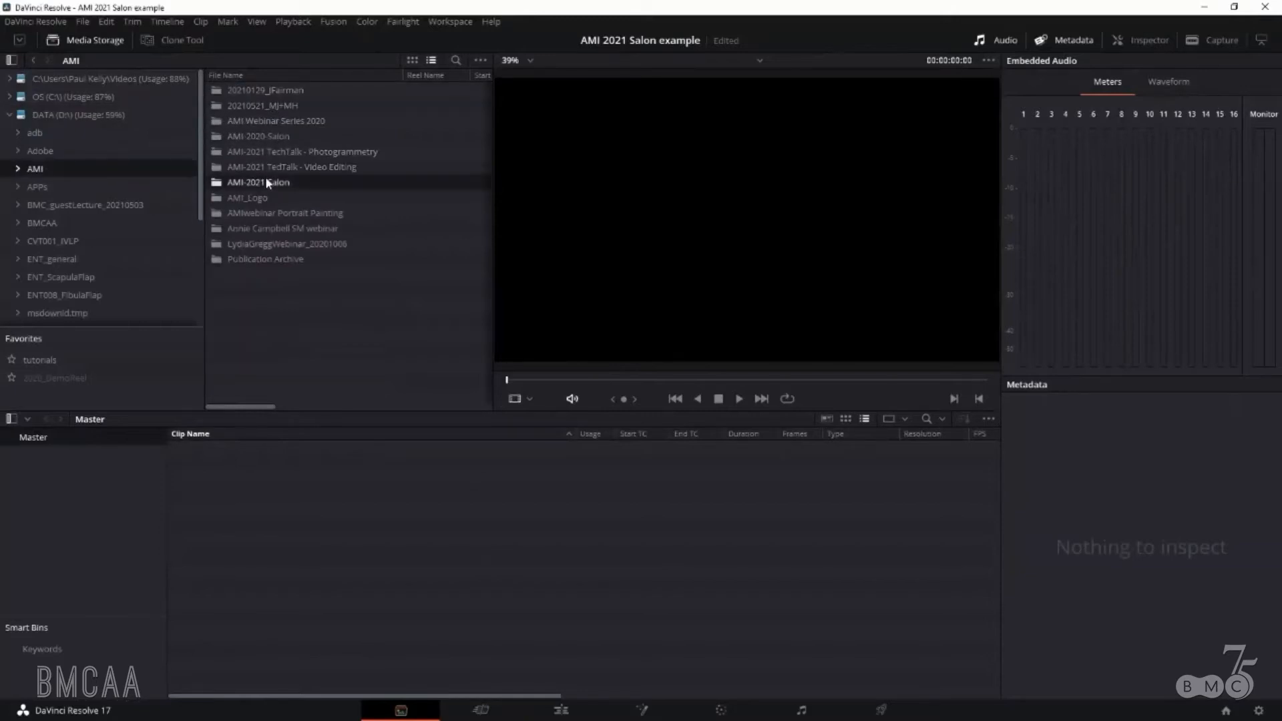
{"action": "double_click", "coordinate": [266, 176]}
- Import ENT012_ALTflap_1280x720_11.mov into the Master bin without changing the project frame rate
{"action": "left_click", "coordinate": [327, 106]}
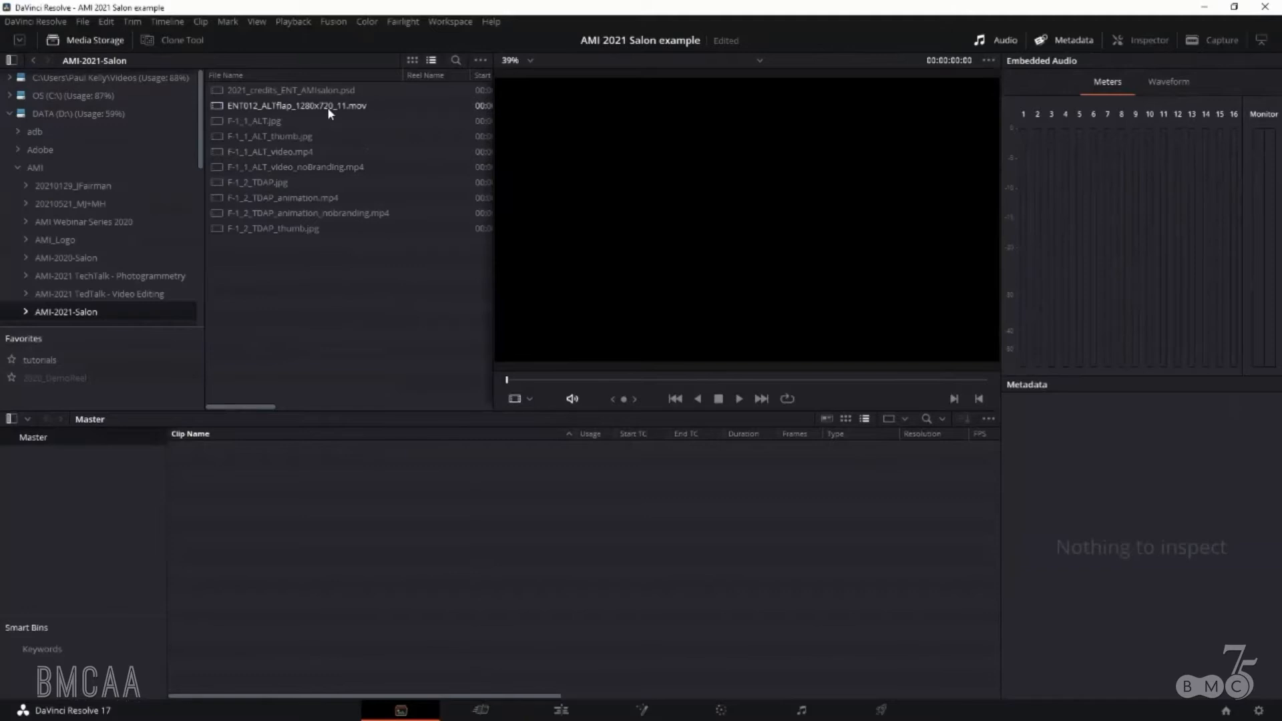
{"action": "left_click_drag", "start_coordinate": [350, 106], "coordinate": [296, 483]}
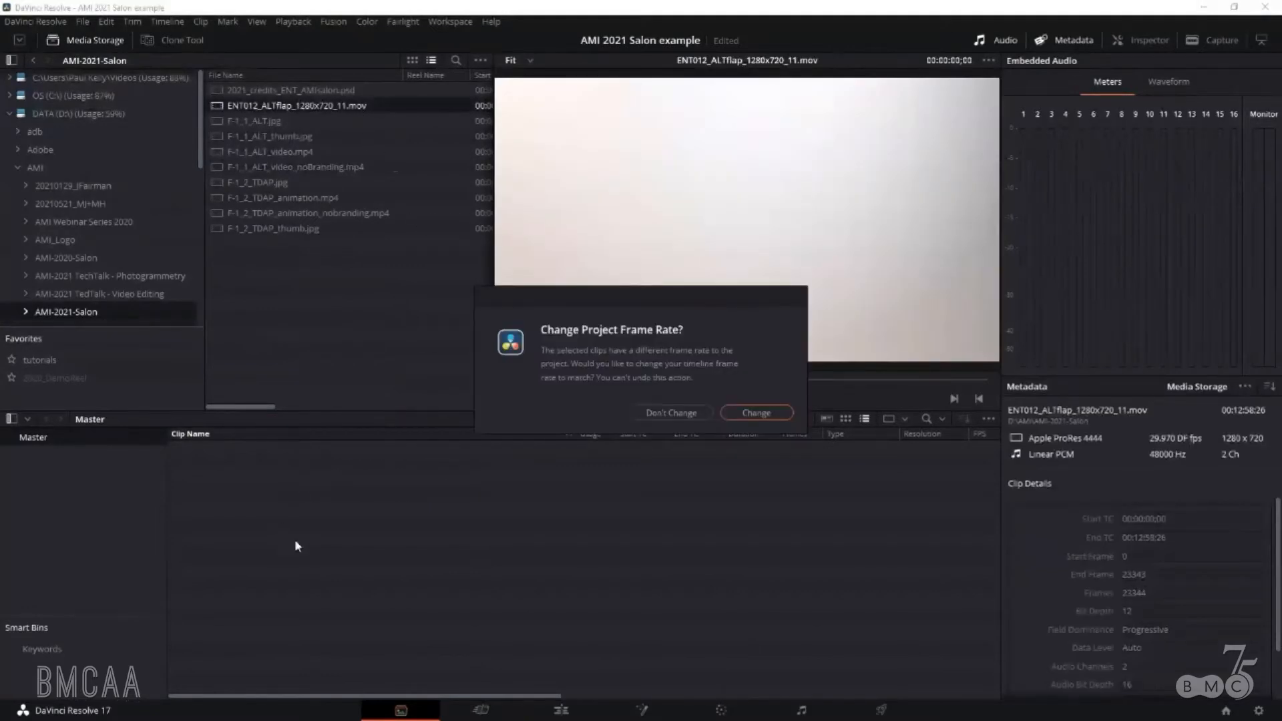
{"action": "left_click", "coordinate": [674, 412]}
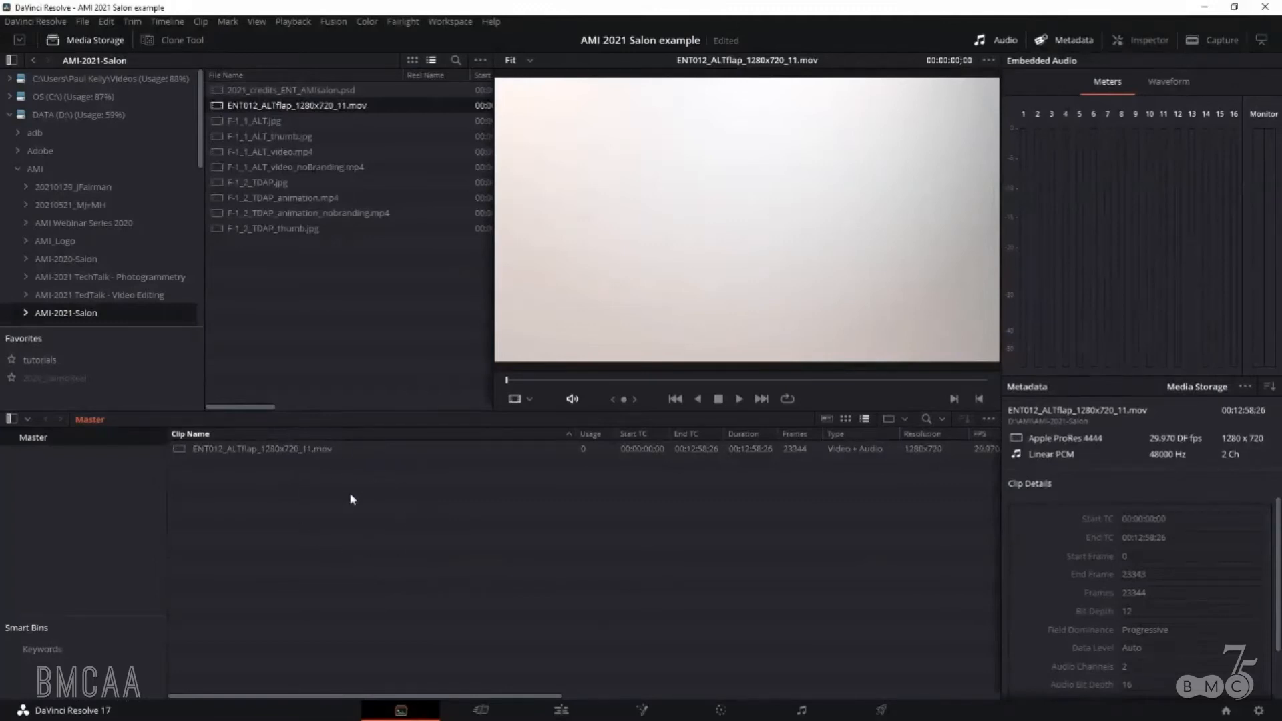
- Switch to the Cut page and display the media pool clip as a thumbnail
{"action": "left_click", "coordinate": [479, 712]}
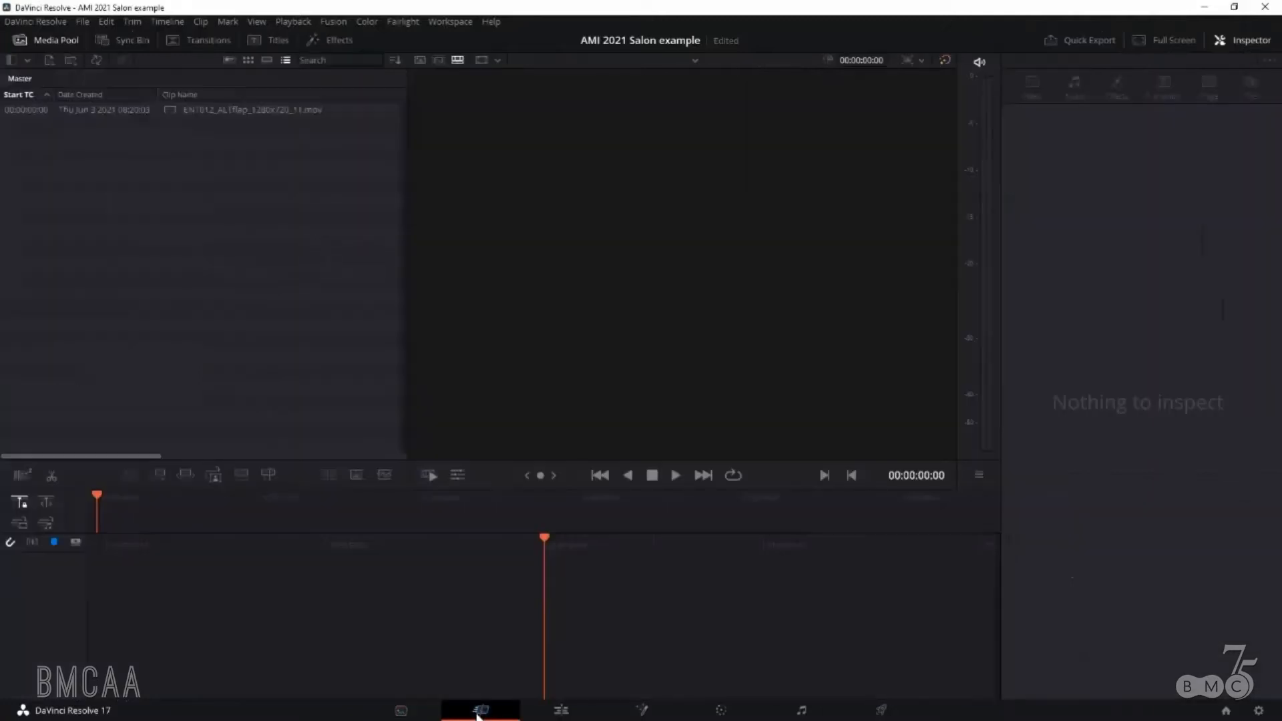
{"action": "left_click", "coordinate": [193, 110]}
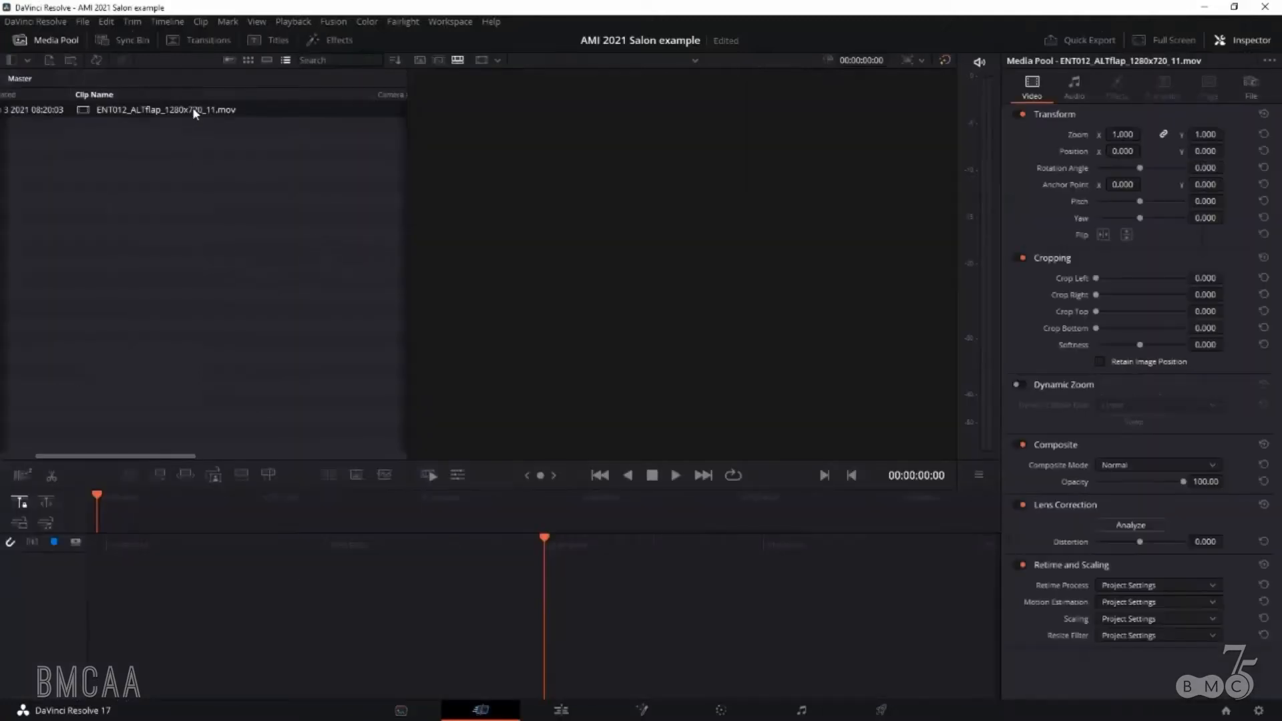
{"action": "left_click_drag", "start_coordinate": [172, 453], "coordinate": [83, 437]}
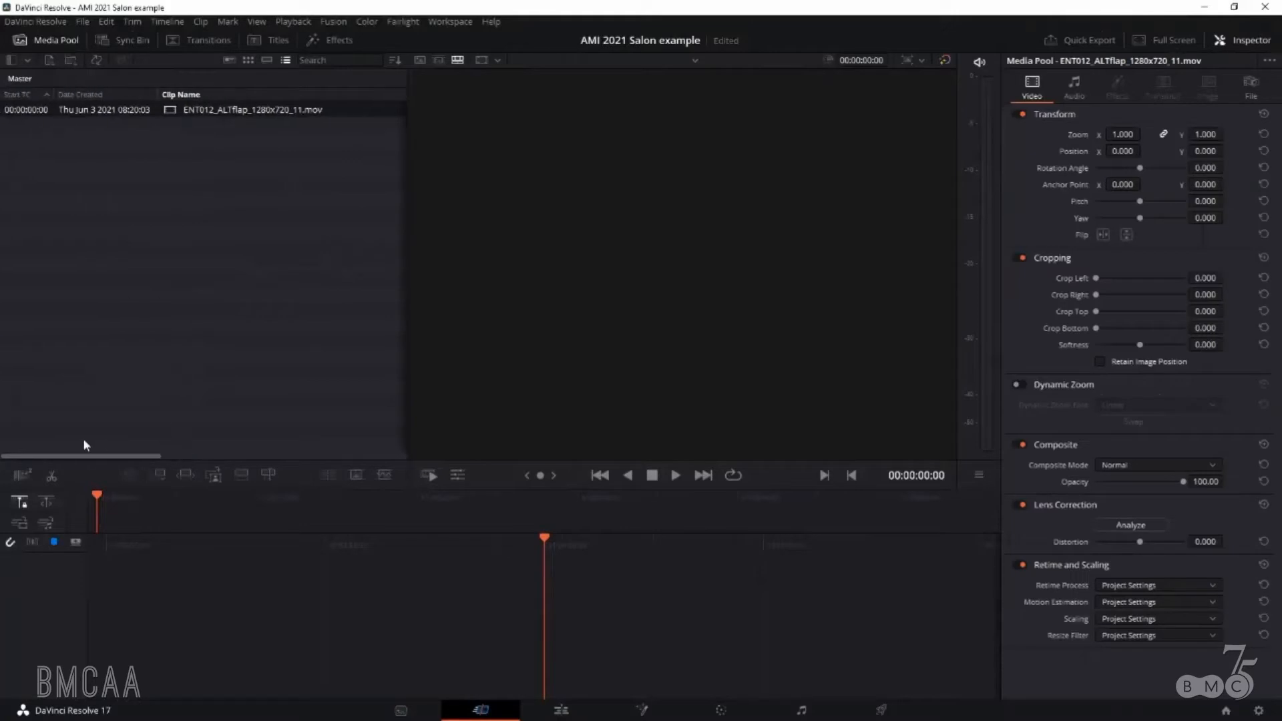
{"action": "left_click", "coordinate": [248, 60]}
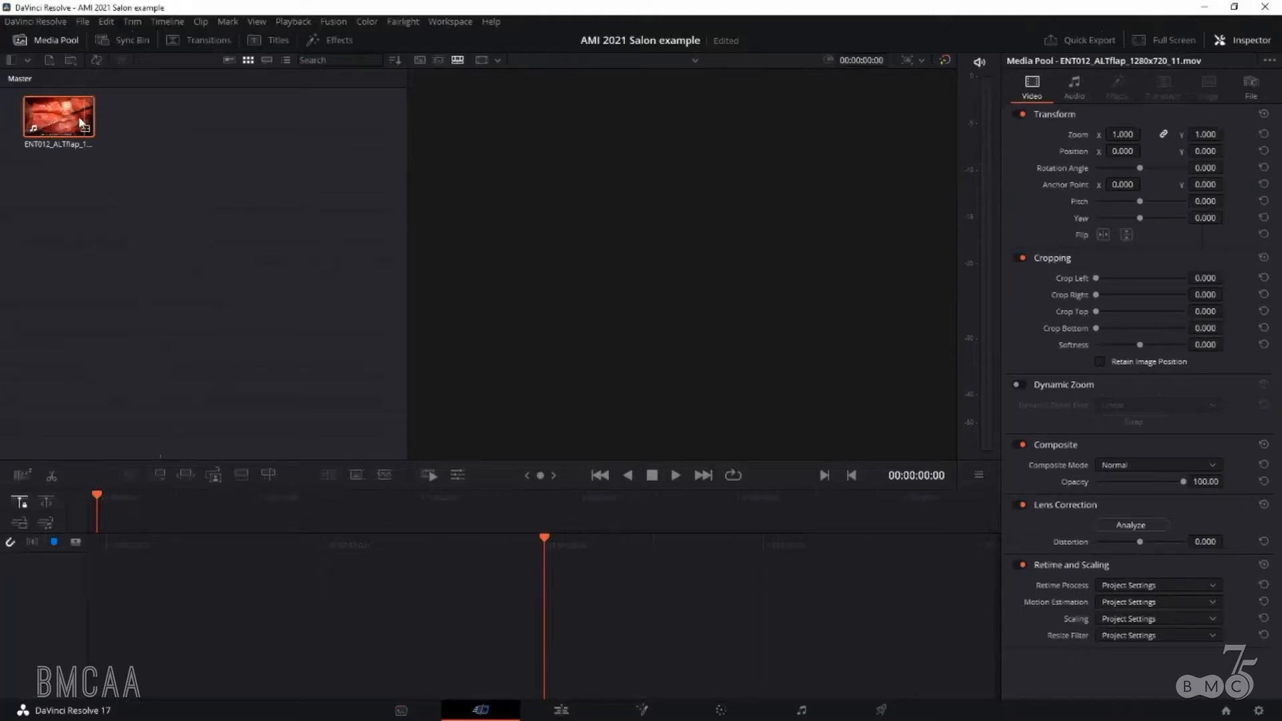
- Set the source clip's out point at 00:03:55;24 on the Ch2 Exposure title, then place the trimmed clip on a new timeline
{"action": "left_click", "coordinate": [59, 122]}
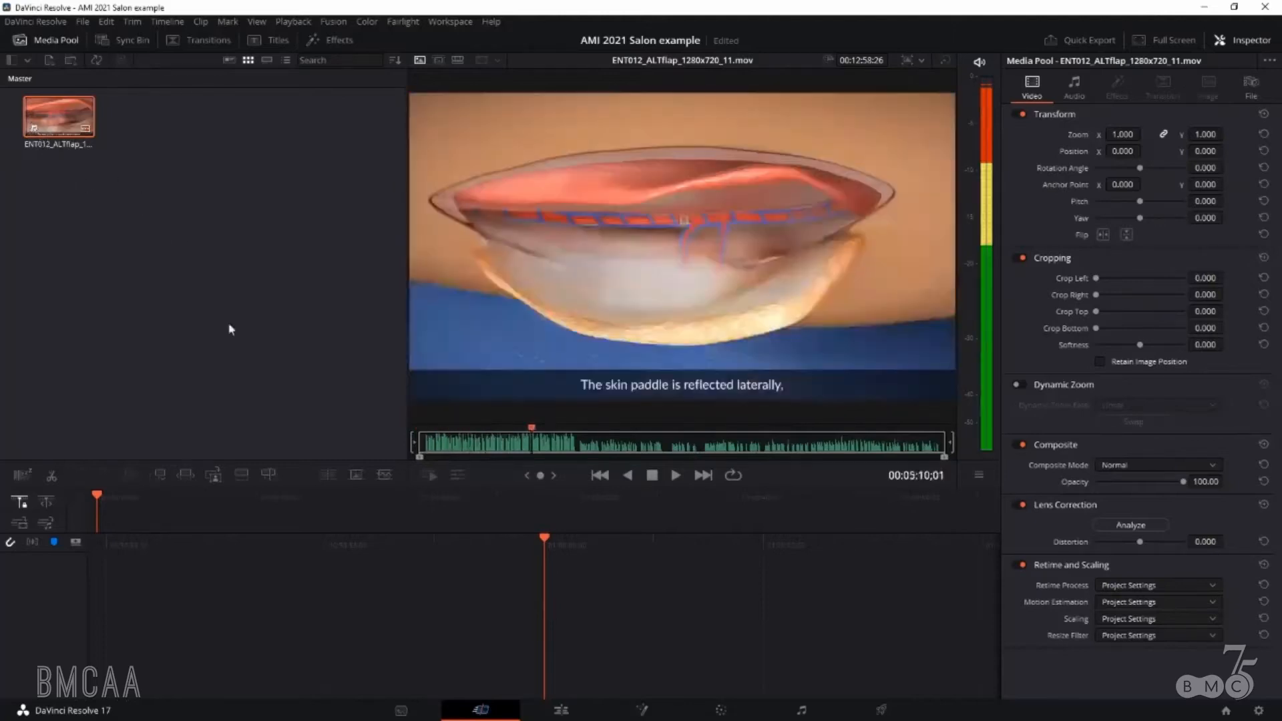
{"action": "left_click_drag", "start_coordinate": [420, 442], "coordinate": [578, 450]}
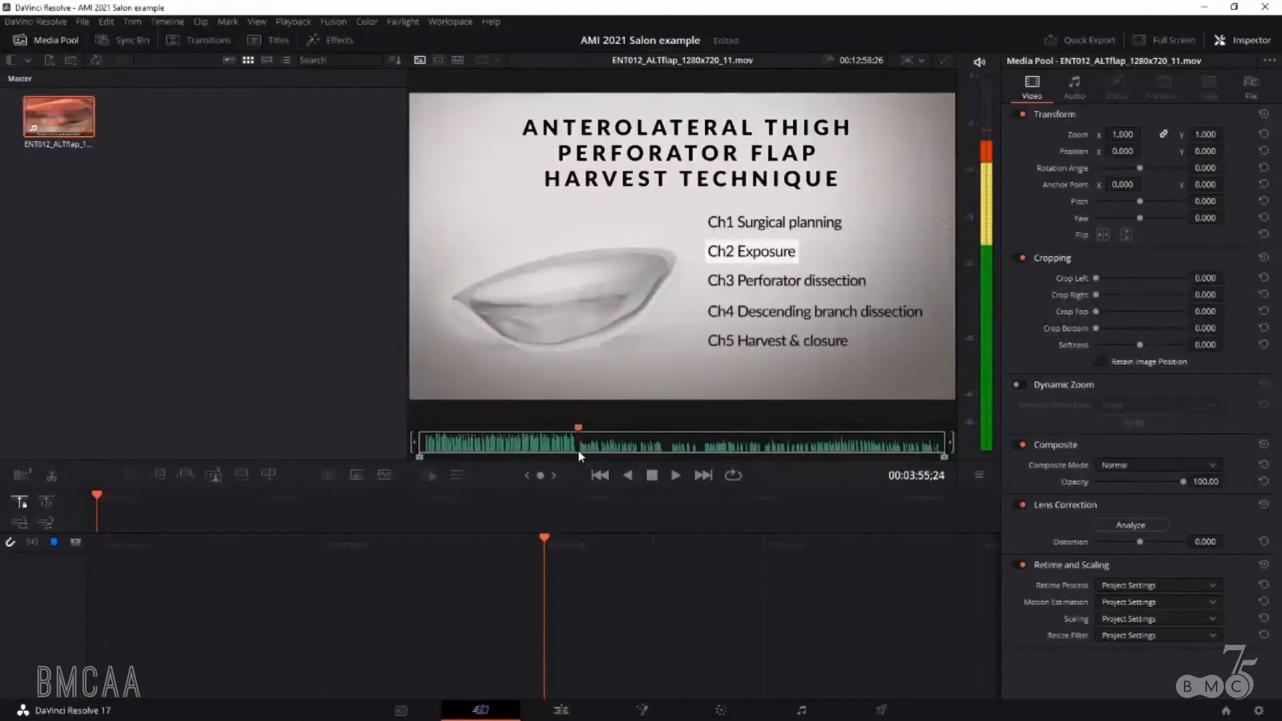
{"action": "key", "text": "o"}
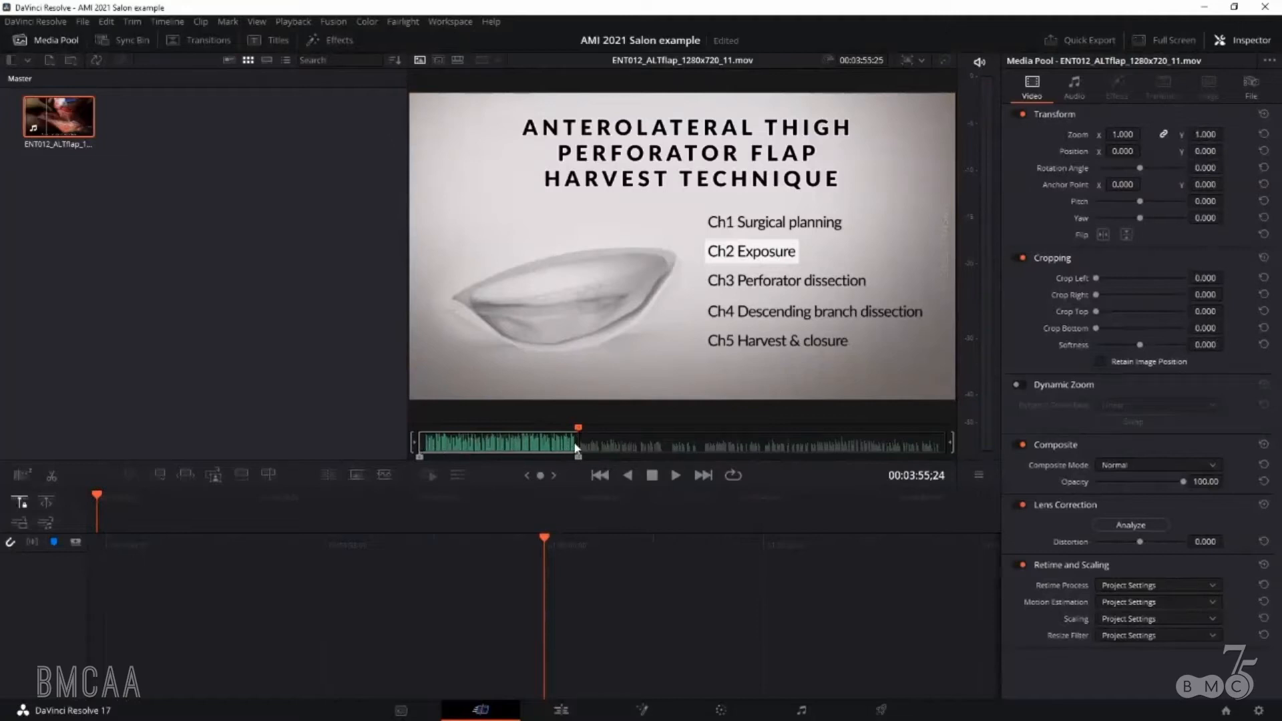
{"action": "left_click_drag", "start_coordinate": [56, 133], "coordinate": [223, 612]}
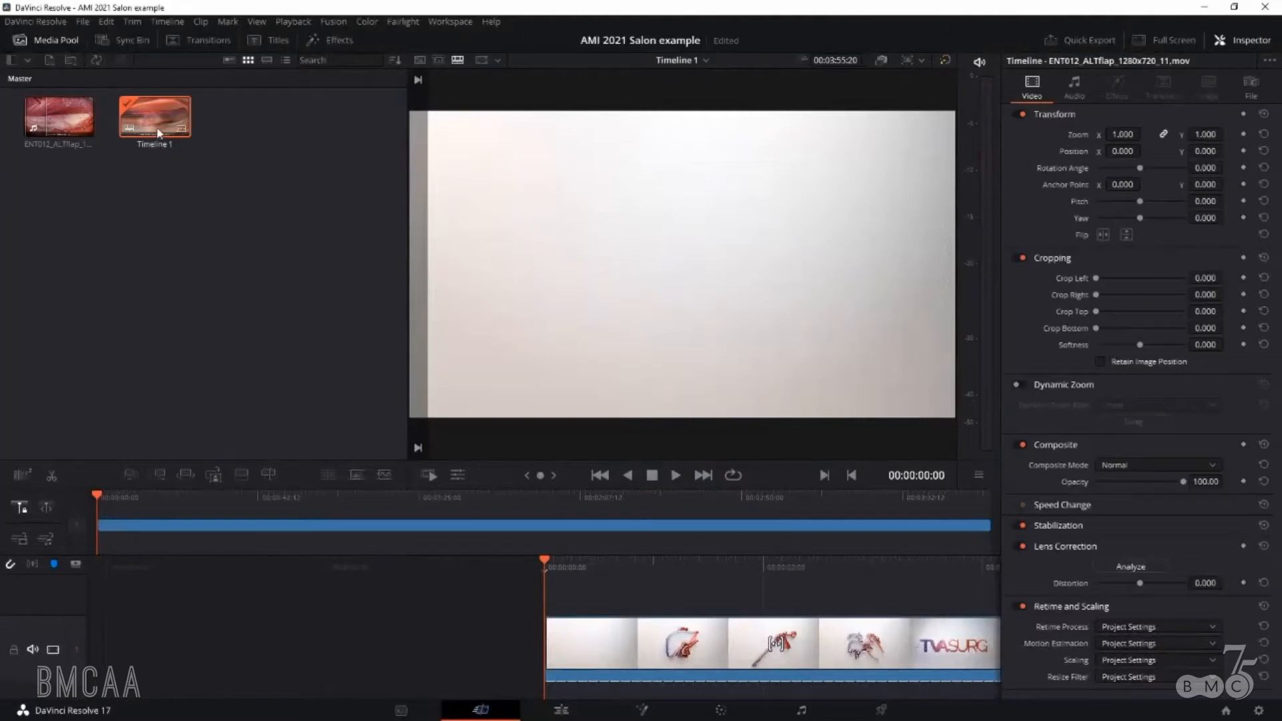
{"action": "left_click", "coordinate": [83, 22]}
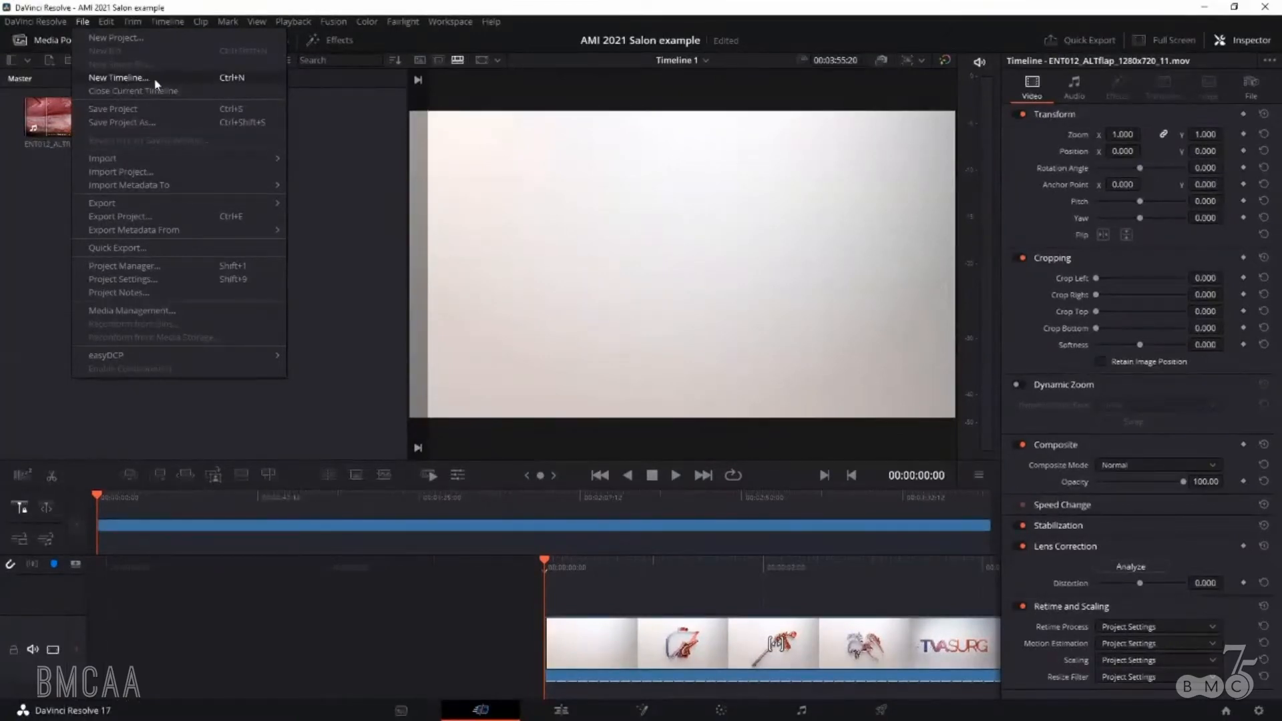
{"action": "left_click", "coordinate": [339, 171]}
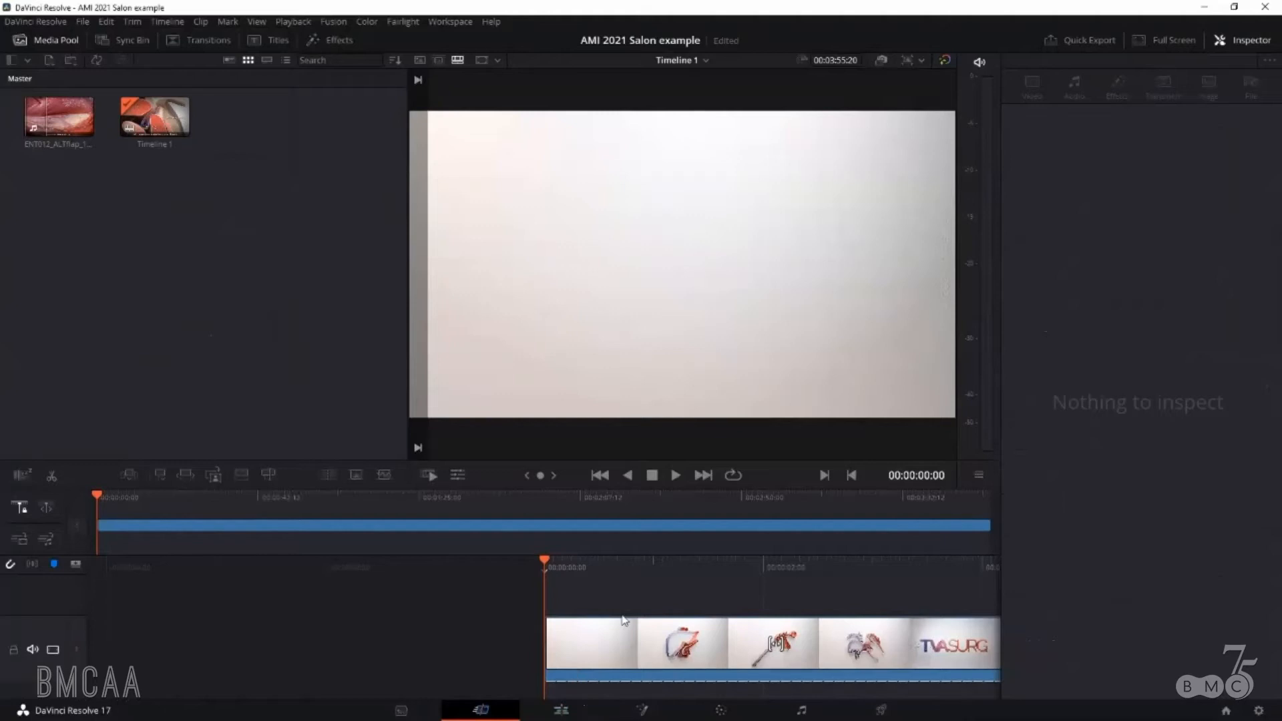
- Play the timeline clip and scrub through different parts of it to review the footage
{"action": "left_click", "coordinate": [558, 590]}
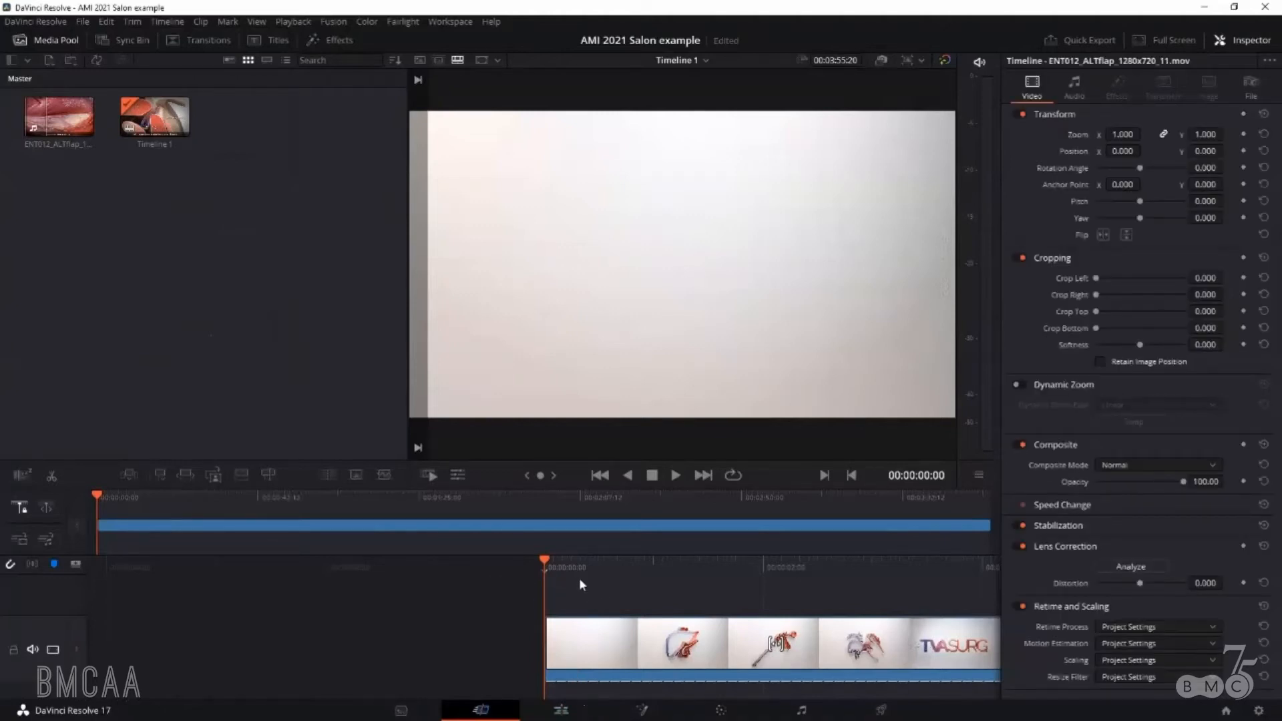
{"action": "key", "text": "space"}
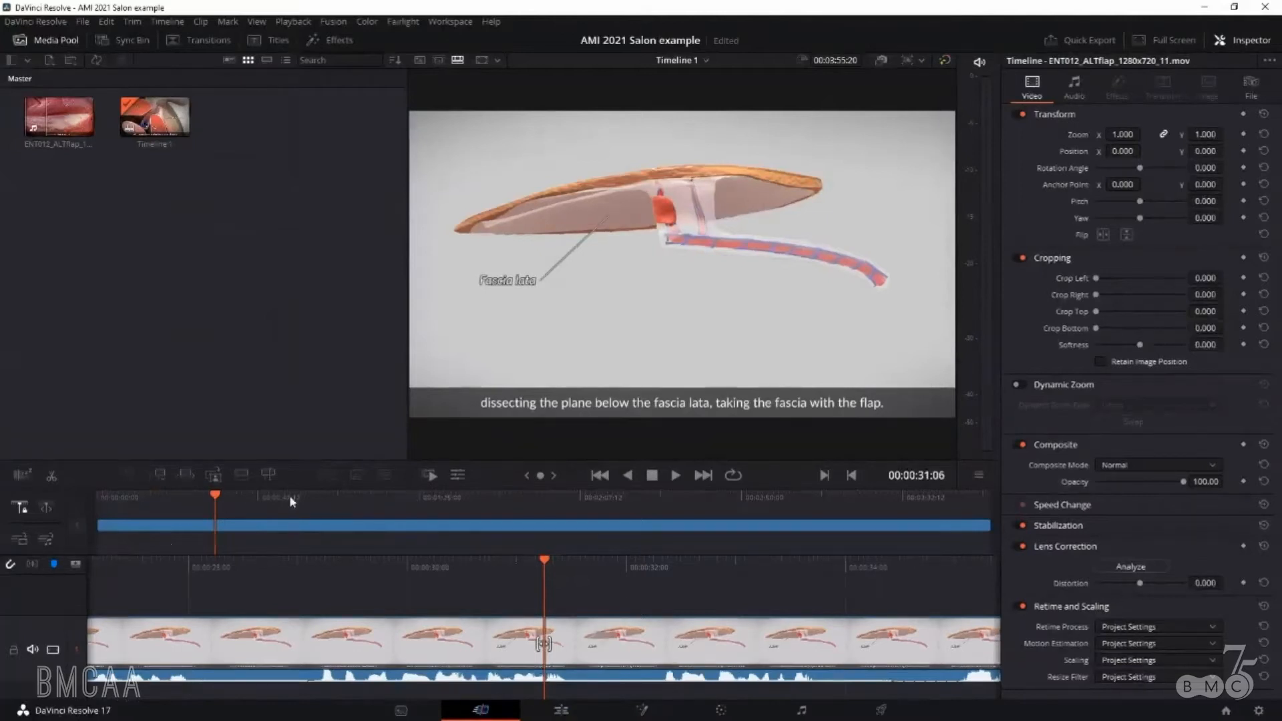
{"action": "left_click", "coordinate": [458, 495]}
{"action": "left_click", "coordinate": [826, 498]}
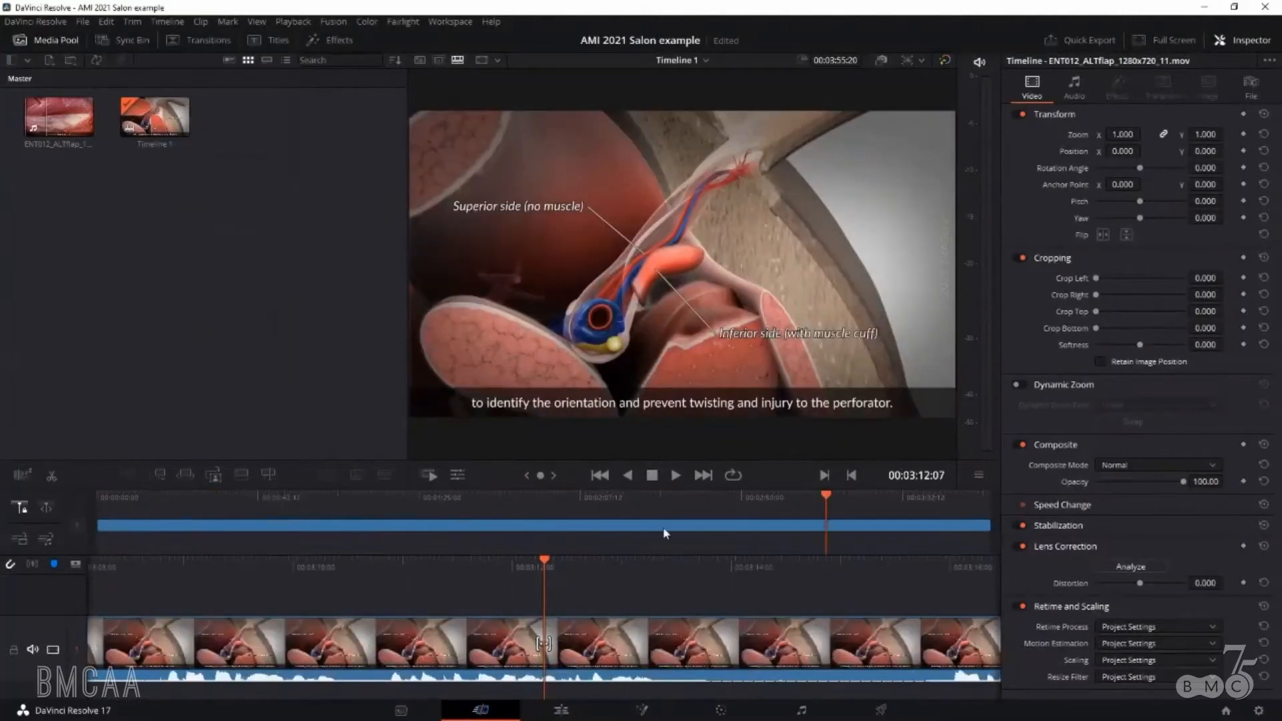
{"action": "left_click_drag", "start_coordinate": [116, 516], "coordinate": [846, 532]}
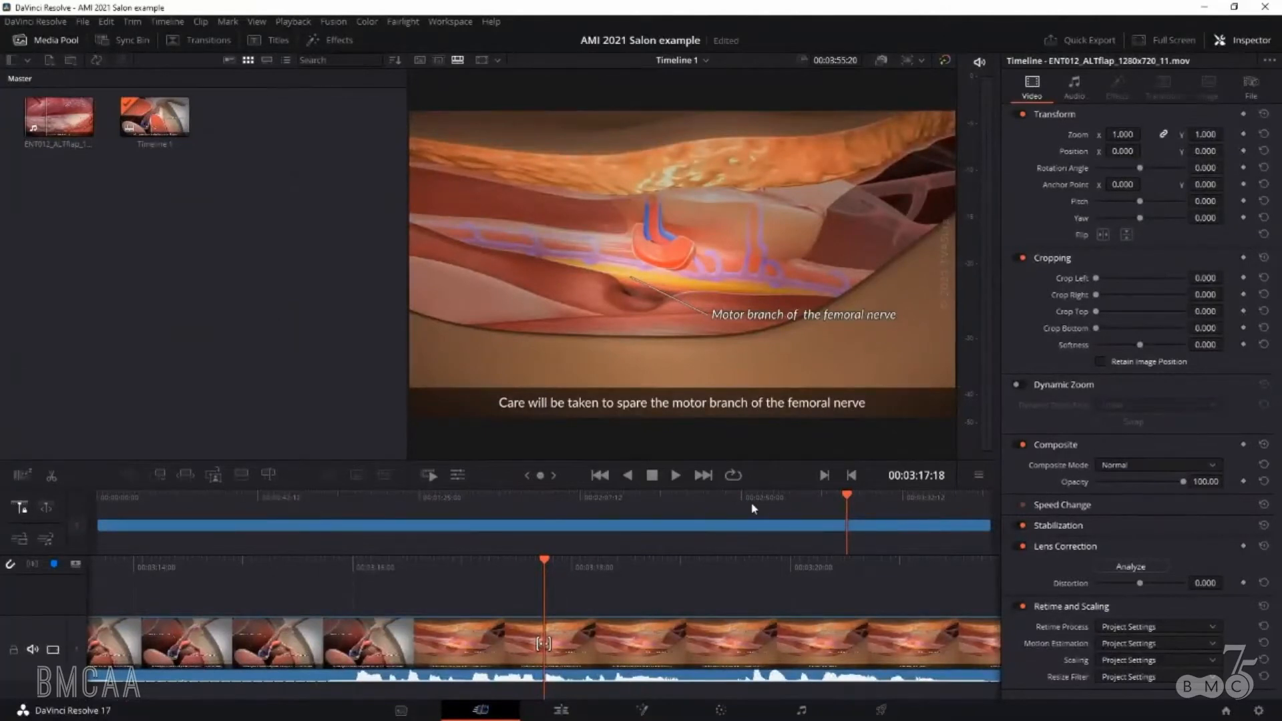
- Split the timeline clip at 00:00:07:01 and again at 00:00:10:01 to isolate the Ch1 Surgical planning title
{"action": "left_click_drag", "start_coordinate": [265, 500], "coordinate": [126, 506]}
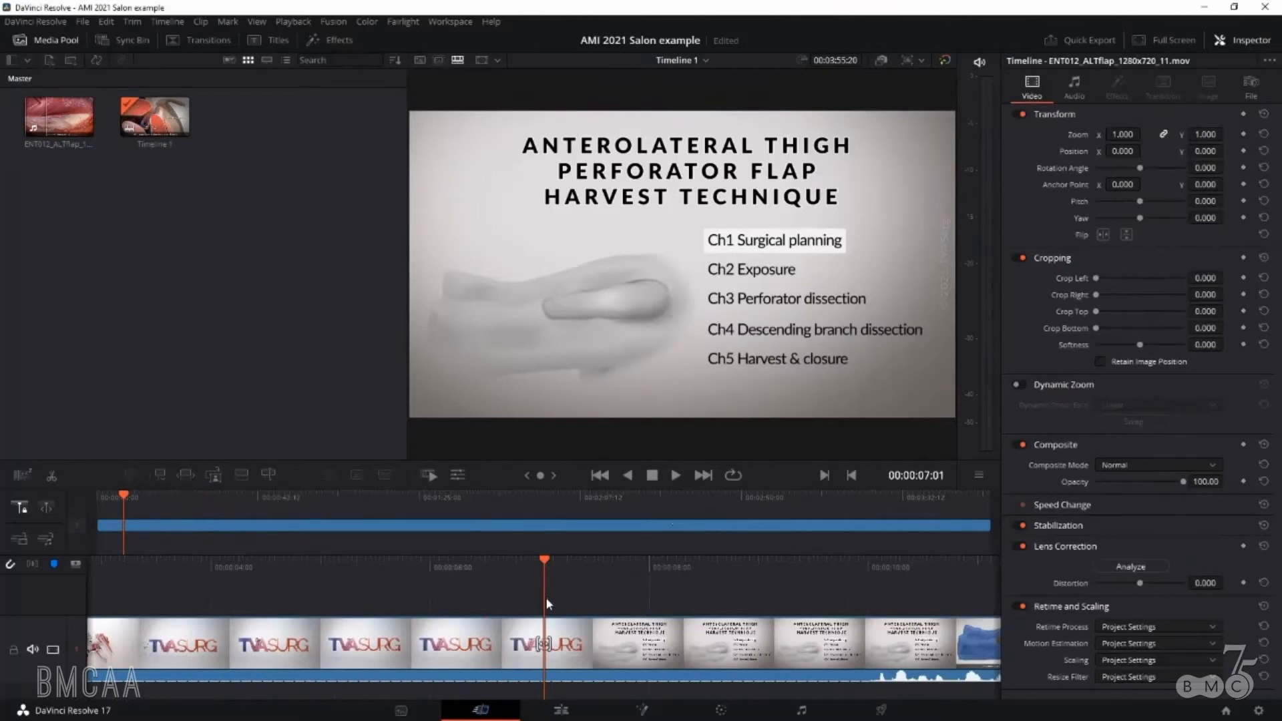
{"action": "key", "text": "ctrl+b"}
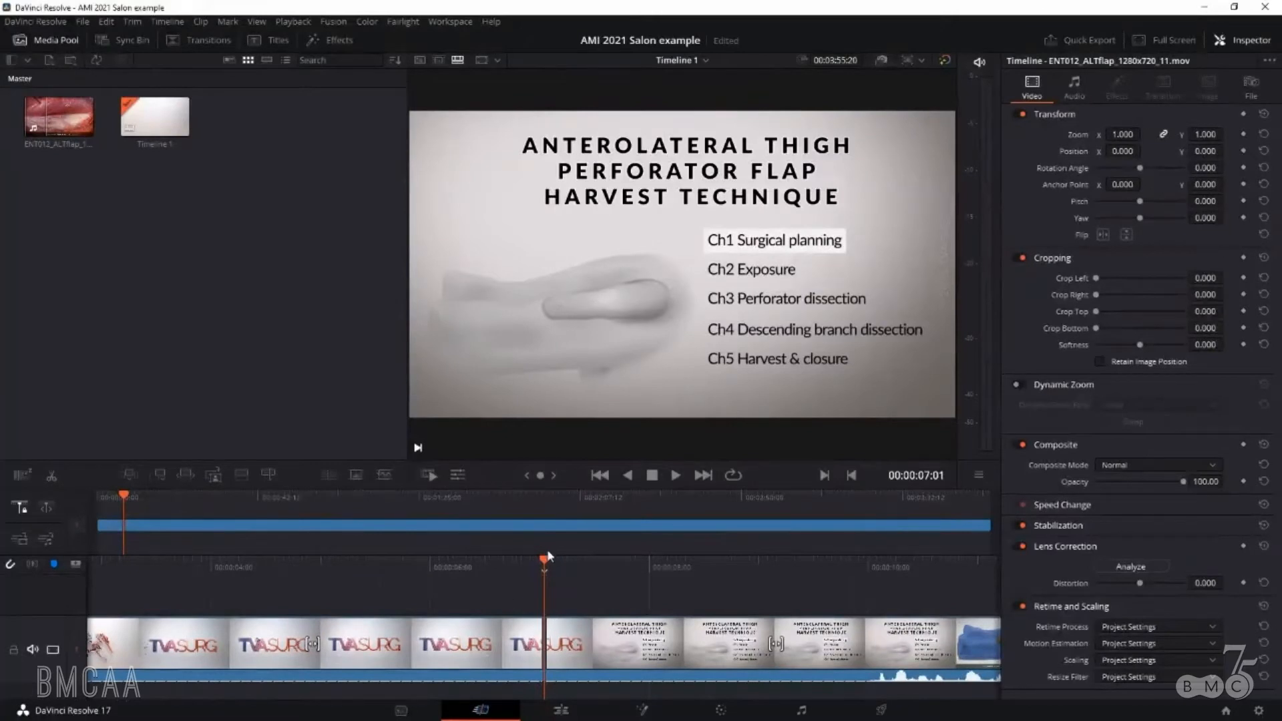
{"action": "left_click_drag", "start_coordinate": [541, 571], "coordinate": [215, 572]}
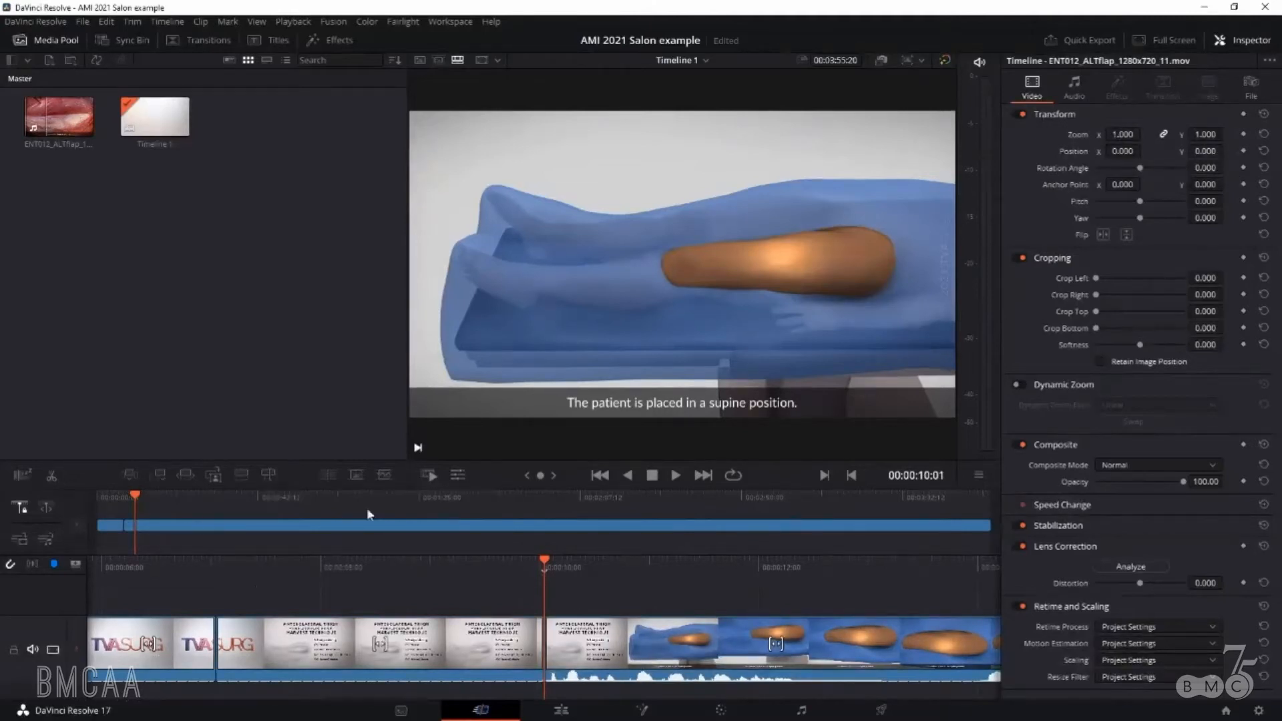
- Split the clip near the timeline's end at 00:03:54:21 and select the trailing segment containing the Ch2 Exposure title
{"action": "left_click", "coordinate": [395, 498]}
{"action": "left_click", "coordinate": [675, 495]}
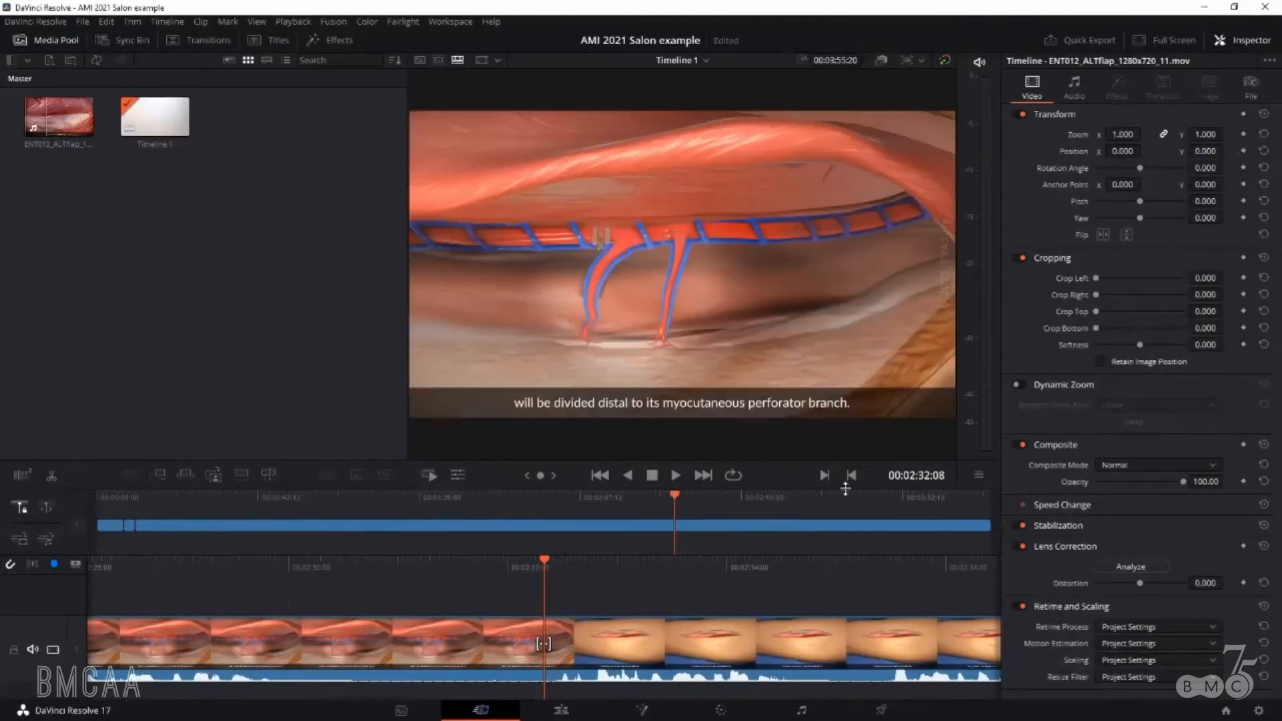
{"action": "left_click", "coordinate": [865, 494]}
{"action": "left_click", "coordinate": [925, 494]}
{"action": "left_click", "coordinate": [954, 496]}
{"action": "left_click", "coordinate": [968, 495]}
{"action": "left_click", "coordinate": [987, 496]}
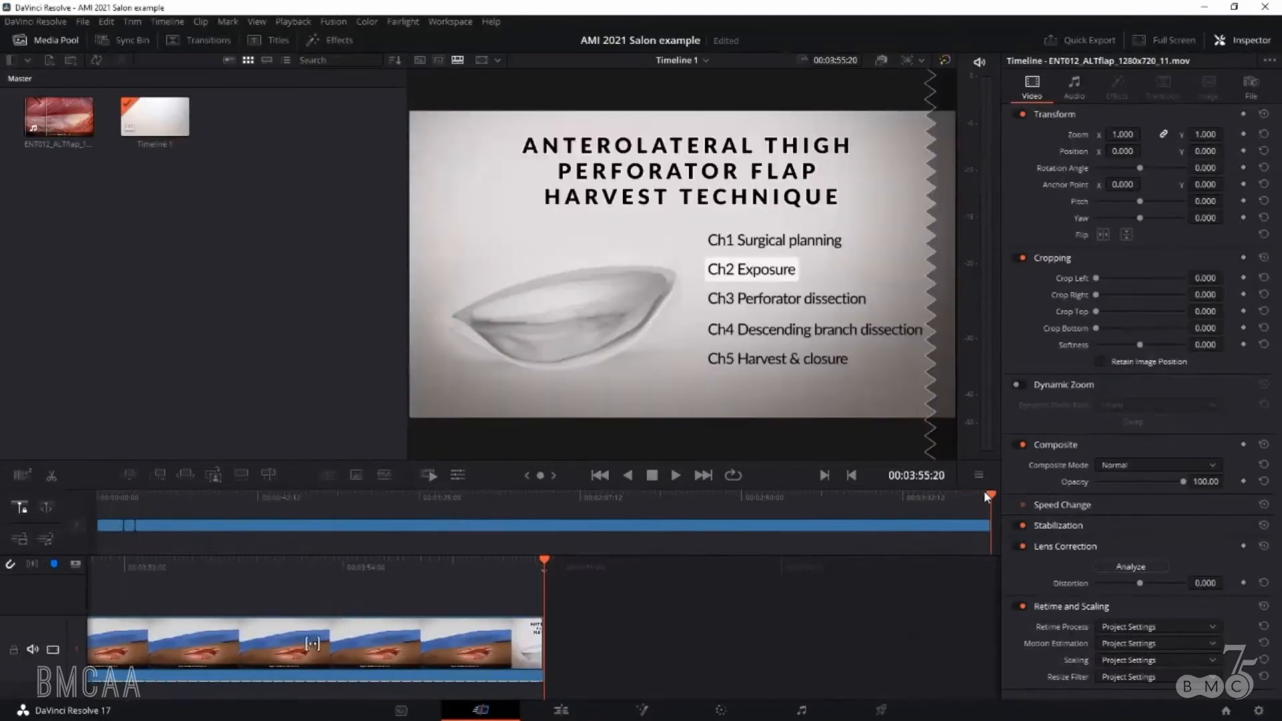
{"action": "left_click", "coordinate": [491, 584]}
{"action": "key", "text": "Left"}
{"action": "key", "text": "Left"}
{"action": "key", "text": "Left"}
{"action": "key", "text": "Left"}
{"action": "key", "text": "Left"}
{"action": "key", "text": "Left"}
{"action": "key", "text": "Left"}
{"action": "key", "text": "Left"}
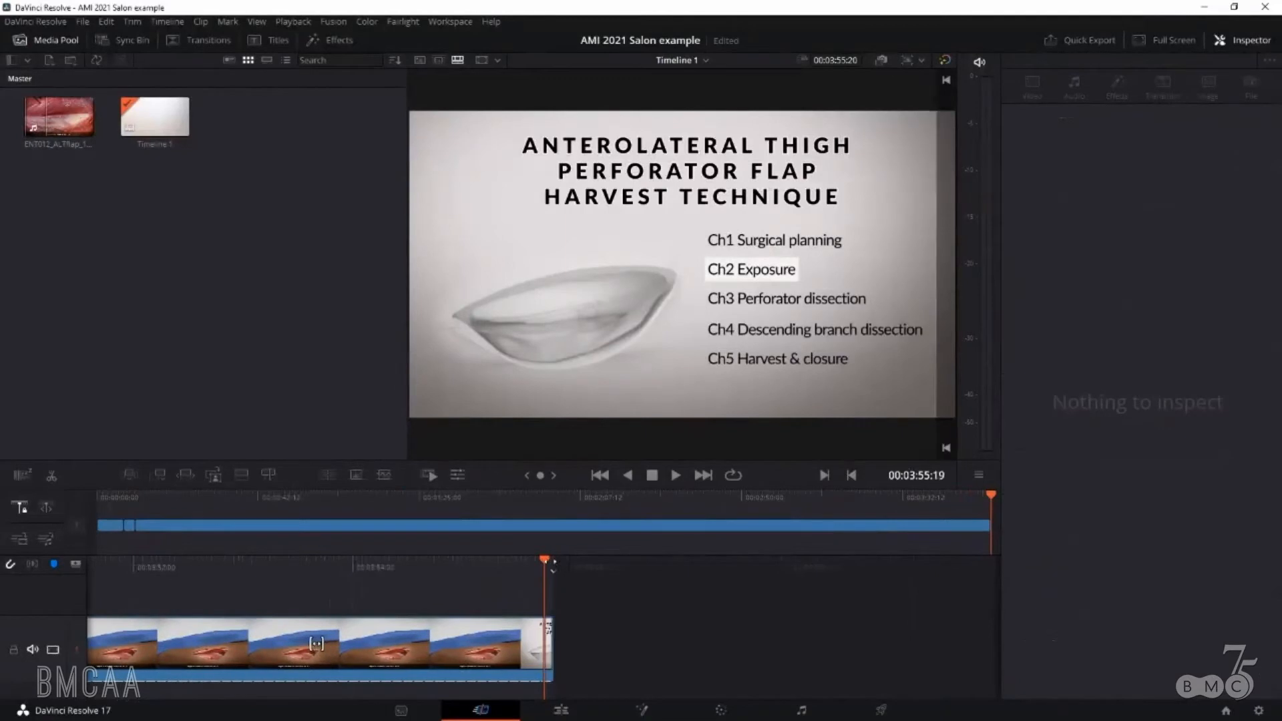
{"action": "key", "text": "Left"}
{"action": "key", "text": "Left"}
{"action": "key", "text": "Left"}
{"action": "key", "text": "Left"}
{"action": "key", "text": "Left"}
{"action": "key", "text": "Left"}
{"action": "key", "text": "Left"}
{"action": "key", "text": "Left"}
{"action": "key", "text": "Left"}
{"action": "key", "text": "Left"}
{"action": "key", "text": "Left"}
{"action": "key", "text": "Left"}
{"action": "key", "text": "Left"}
{"action": "key", "text": "Left"}
{"action": "key", "text": "Left"}
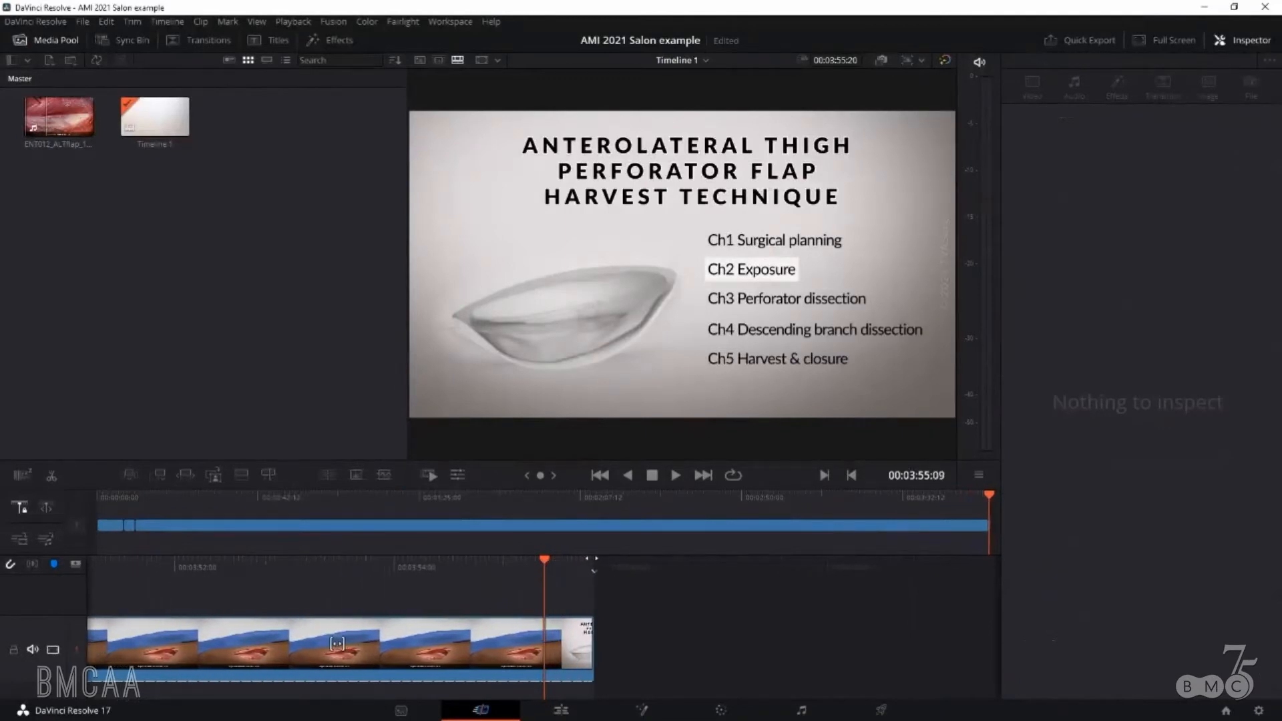
{"action": "key", "text": "Left"}
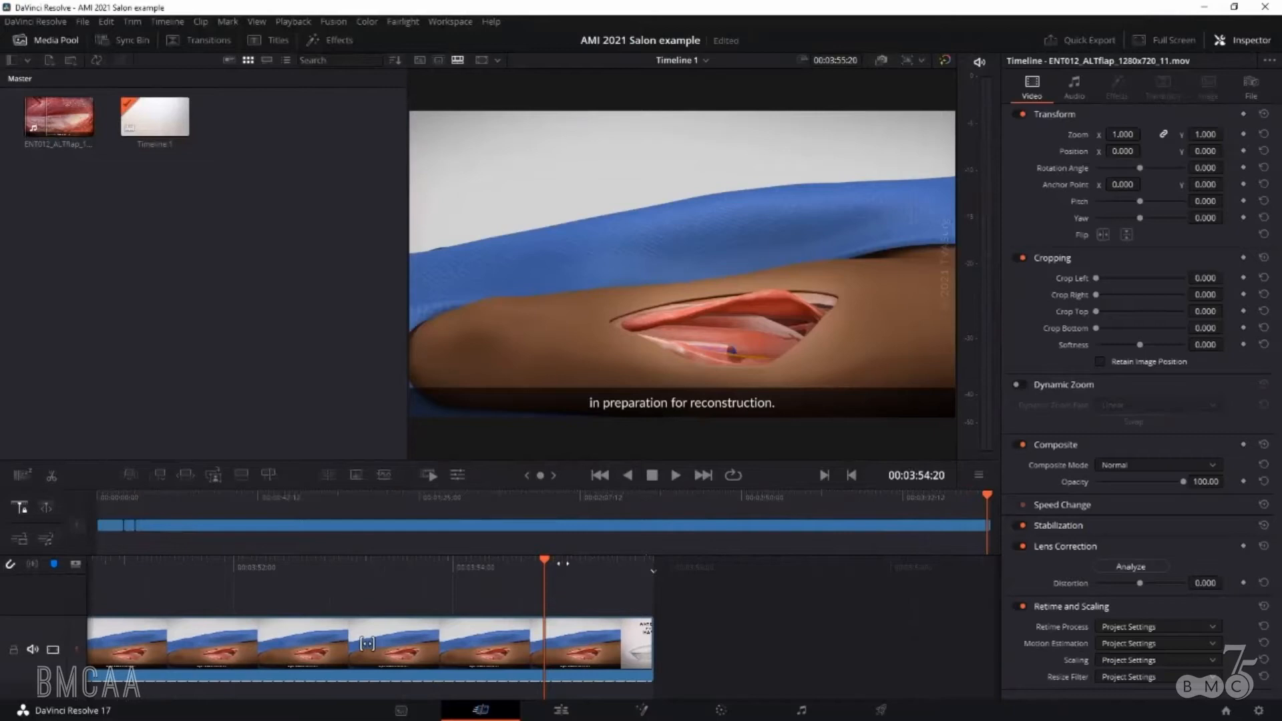
{"action": "key", "text": "Right"}
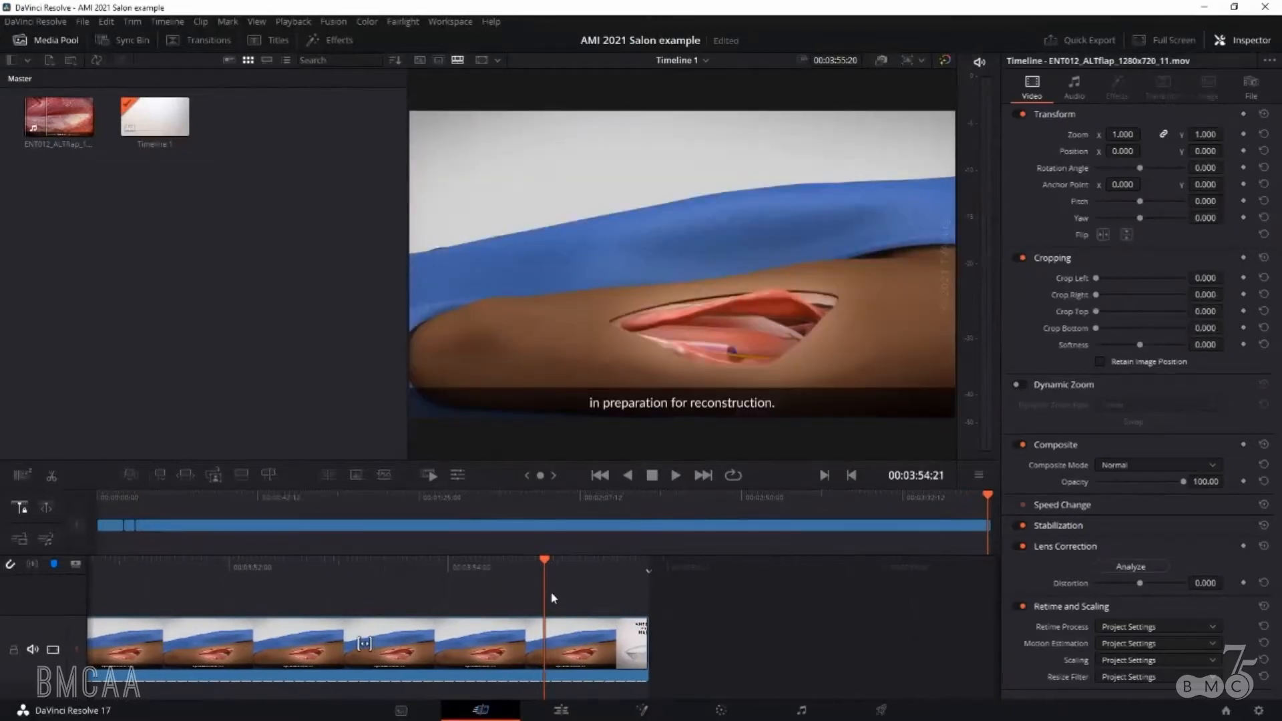
{"action": "left_click", "coordinate": [593, 633]}
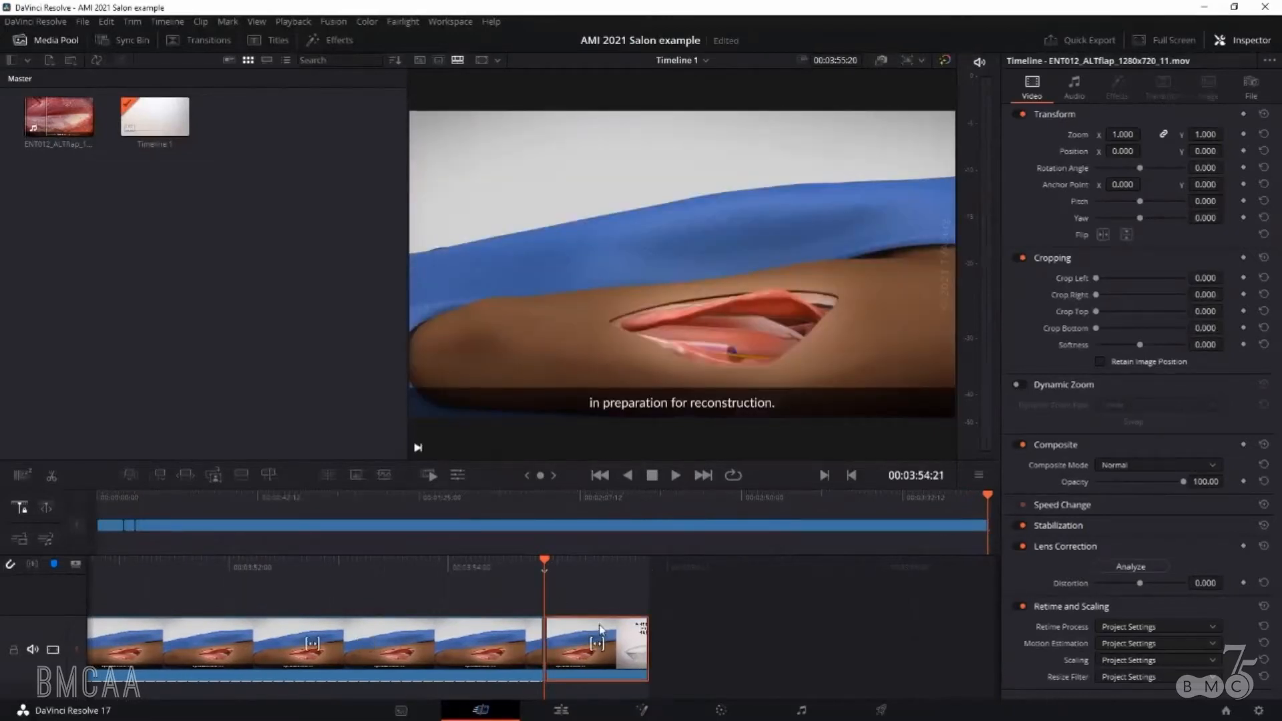
- Delete the trailing Ch2 Exposure title segment after 00:03:54:21 at the end of the timeline
{"action": "left_click", "coordinate": [695, 589]}
{"action": "left_click_drag", "start_coordinate": [677, 591], "coordinate": [573, 670]}
{"action": "left_click_drag", "start_coordinate": [678, 593], "coordinate": [567, 661]}
{"action": "key", "text": "Delete"}
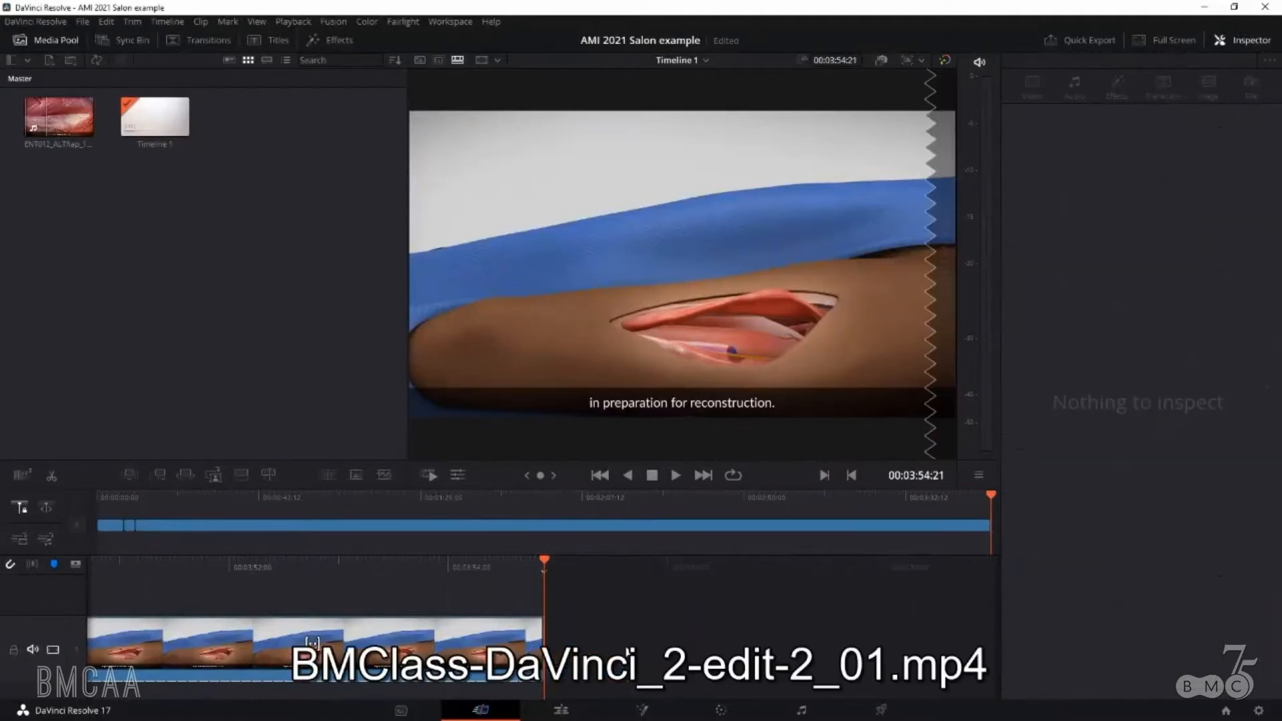
- Mark the source video's closing credits from 00:12:52;27 to the clip's end and append them to the end of the timeline
{"action": "left_click", "coordinate": [63, 128]}
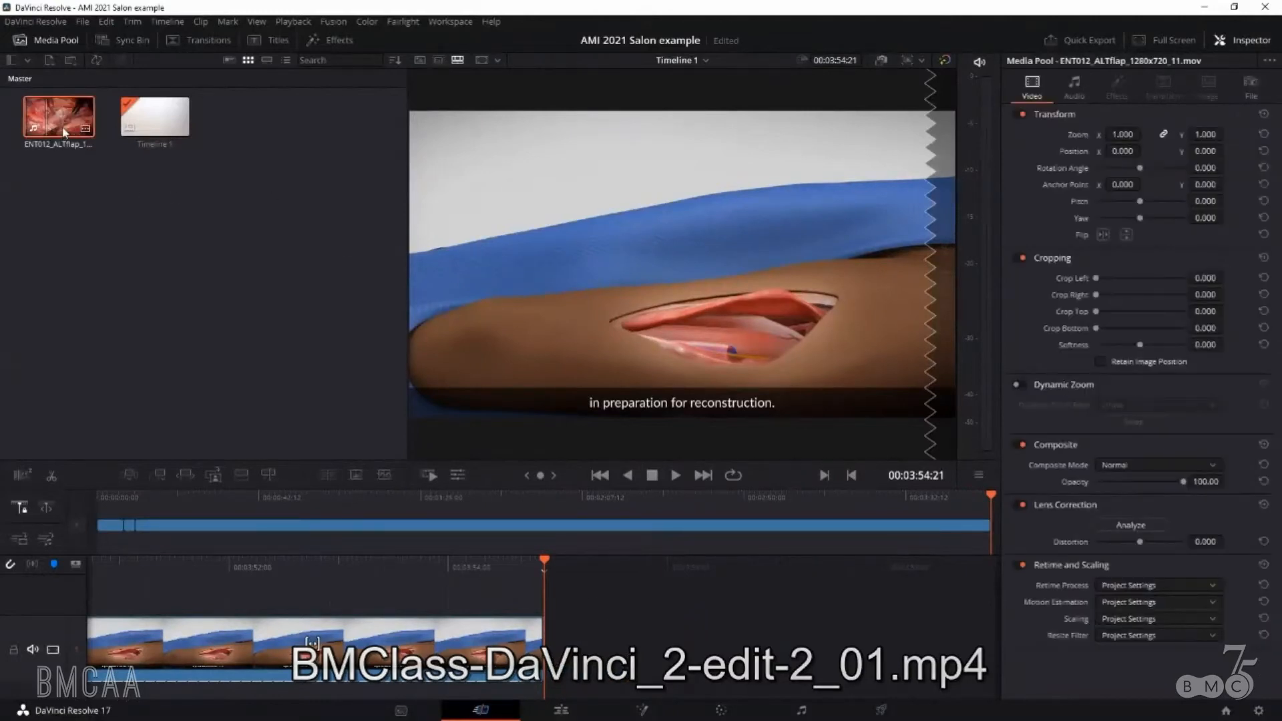
{"action": "double_click", "coordinate": [64, 131]}
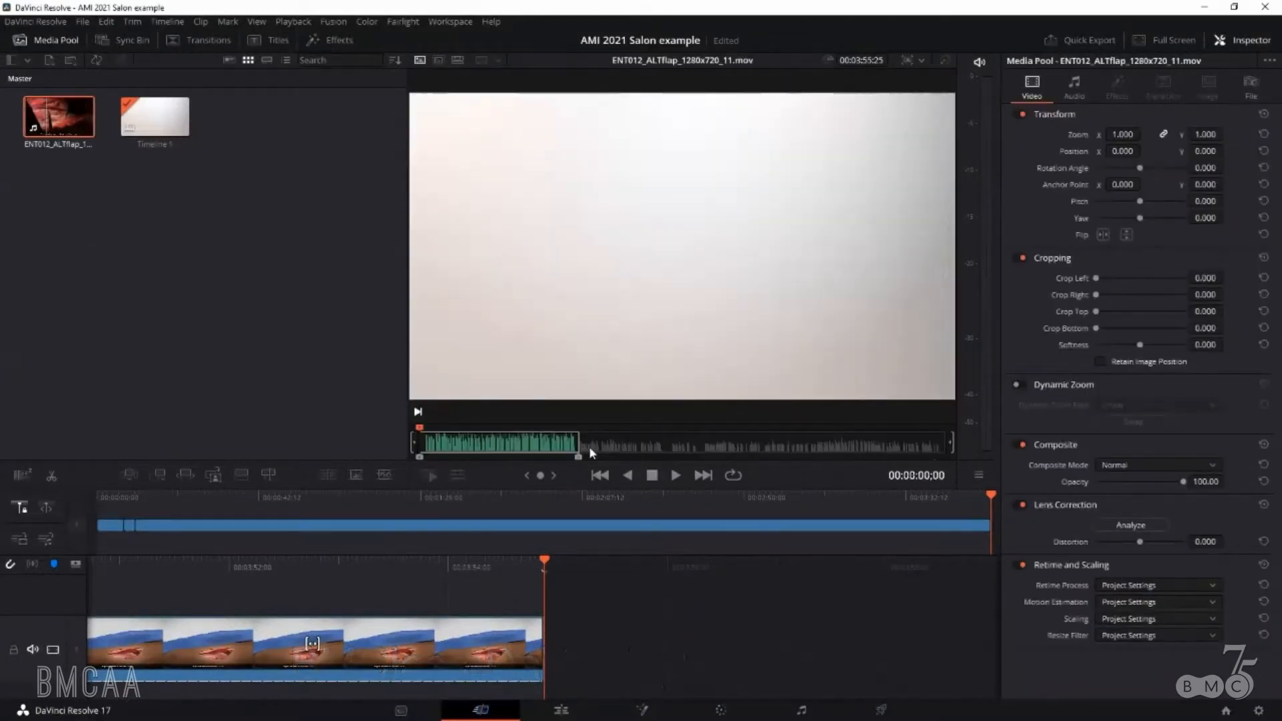
{"action": "left_click_drag", "start_coordinate": [579, 447], "coordinate": [980, 446]}
{"action": "left_click_drag", "start_coordinate": [418, 444], "coordinate": [940, 431]}
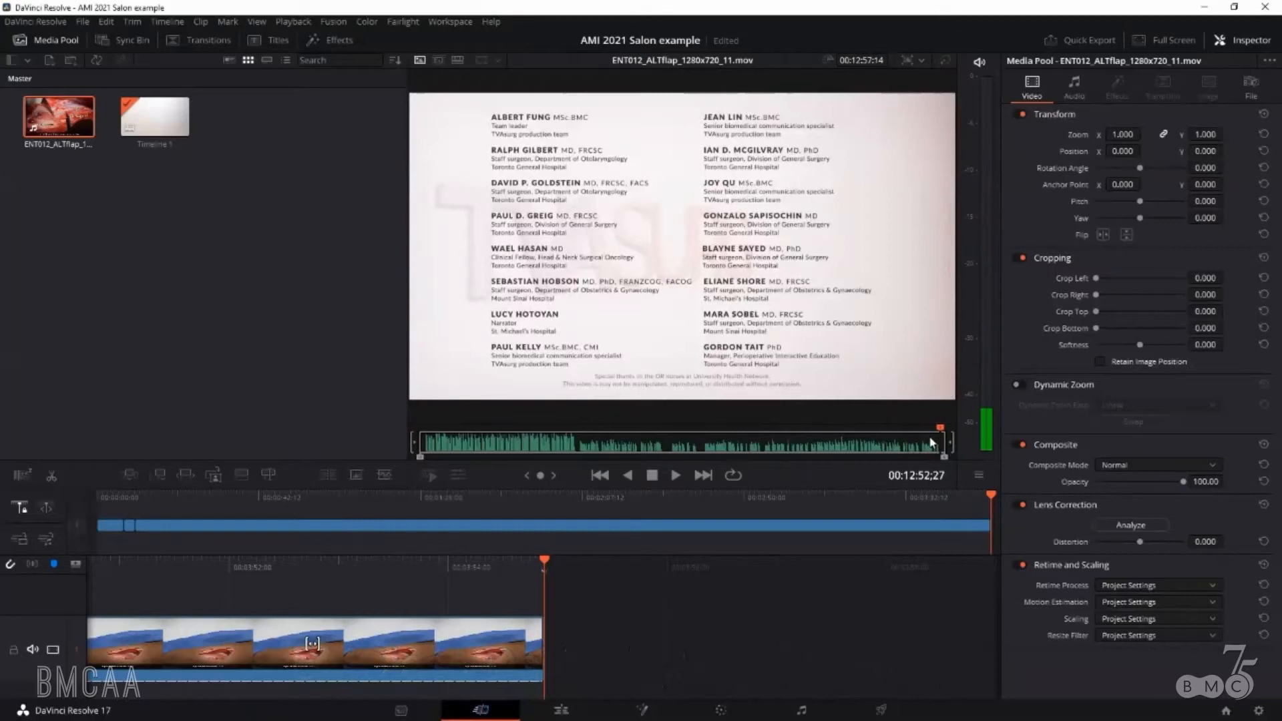
{"action": "key", "text": "i"}
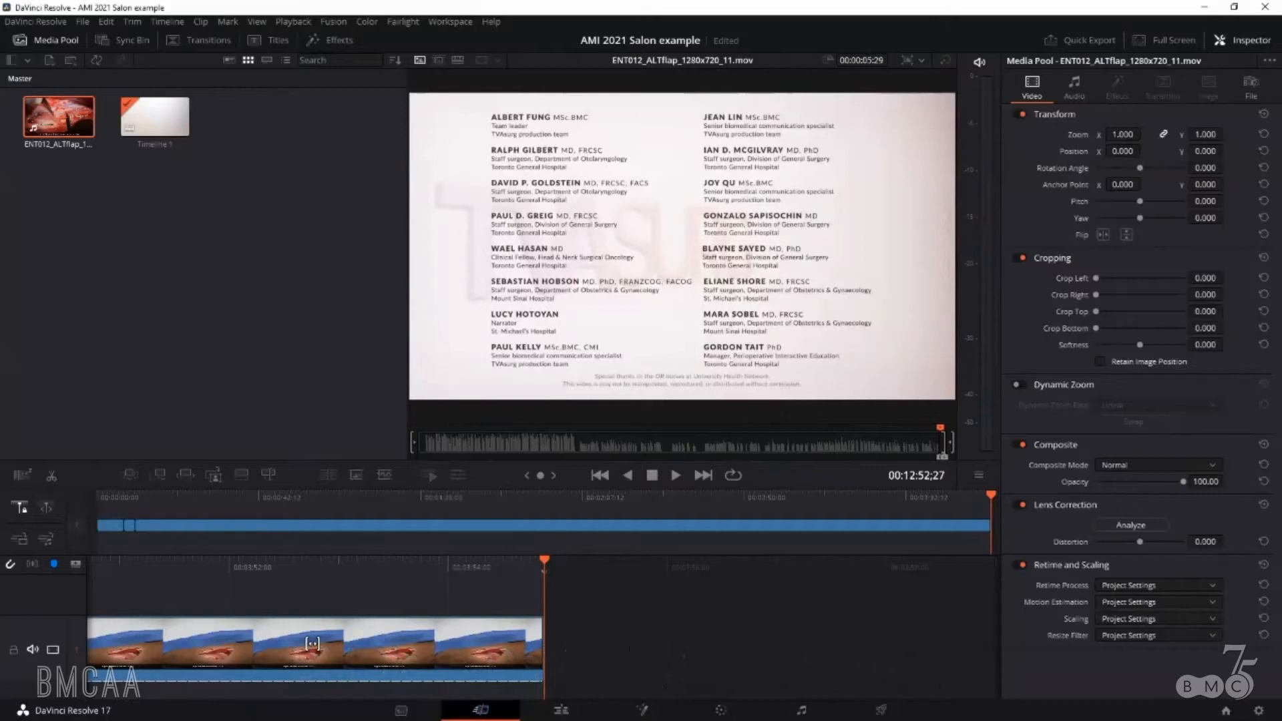
{"action": "left_click_drag", "start_coordinate": [61, 124], "coordinate": [614, 642]}
- Delete the isolated Ch1 Surgical planning title segment between the TVASurg logo and the patient footage, closing the gap
{"action": "left_click_drag", "start_coordinate": [535, 570], "coordinate": [872, 587]}
{"action": "left_click_drag", "start_coordinate": [958, 508], "coordinate": [132, 508]}
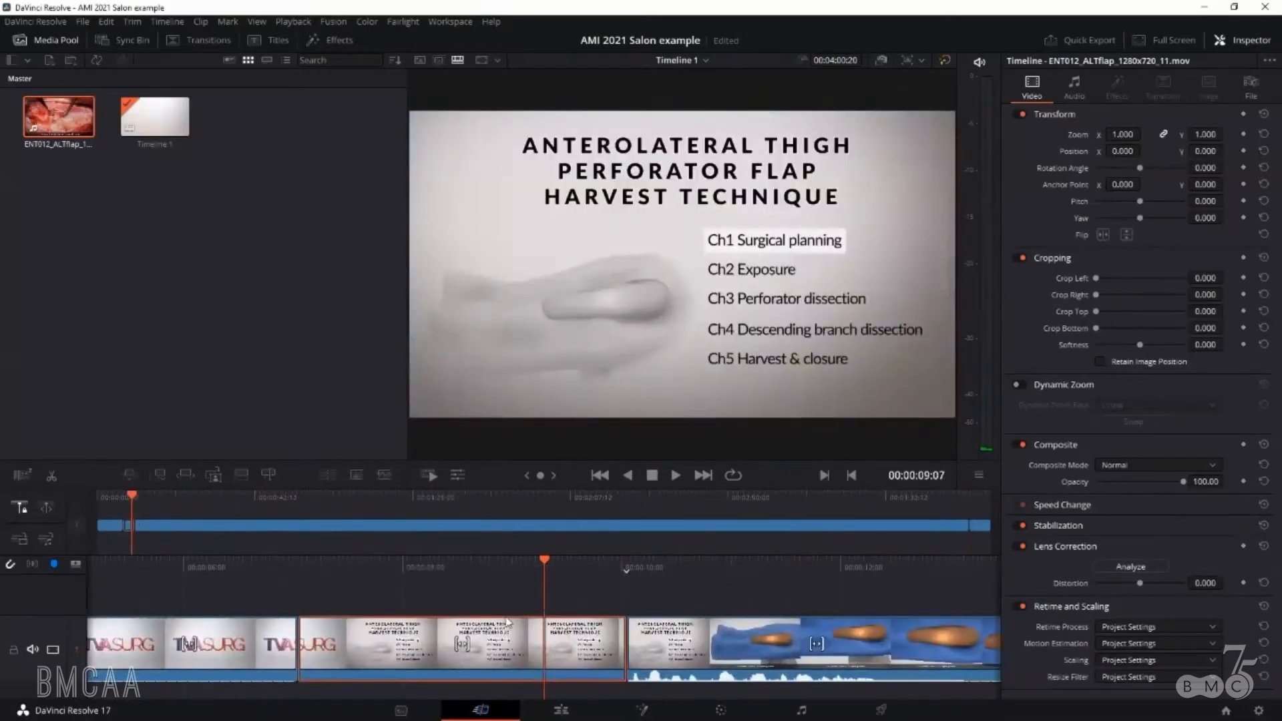
{"action": "key", "text": "Delete"}
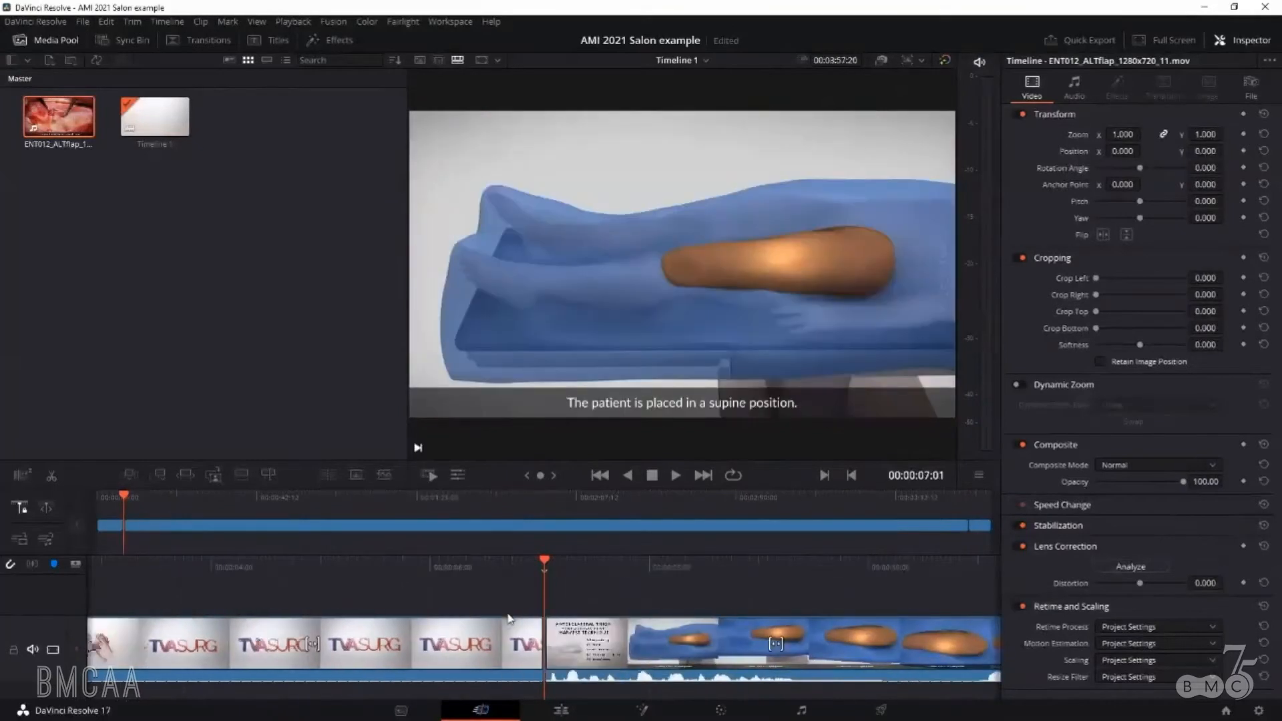
- Scrub back and forth over the cut at 00:00:07:01 to review the change from the TVASurg logo to the patient footage
{"action": "mouse_move", "coordinate": [544, 574]}
{"action": "left_mouse_down"}
{"action": "mouse_move", "coordinate": [581, 575]}
{"action": "mouse_move", "coordinate": [493, 576]}
{"action": "mouse_move", "coordinate": [545, 574]}
{"action": "left_mouse_up"}
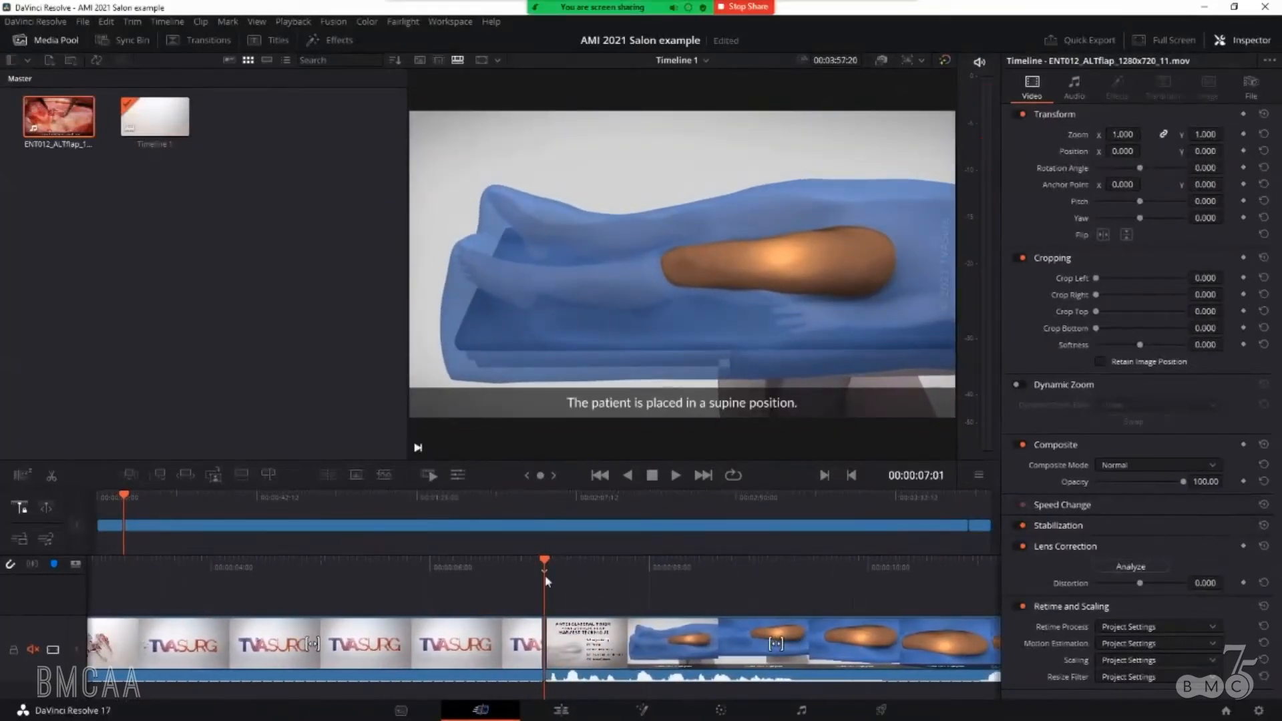
{"action": "mouse_move", "coordinate": [544, 649]}
{"action": "left_mouse_down"}
{"action": "mouse_move", "coordinate": [489, 648]}
{"action": "mouse_move", "coordinate": [544, 647]}
{"action": "left_mouse_up"}
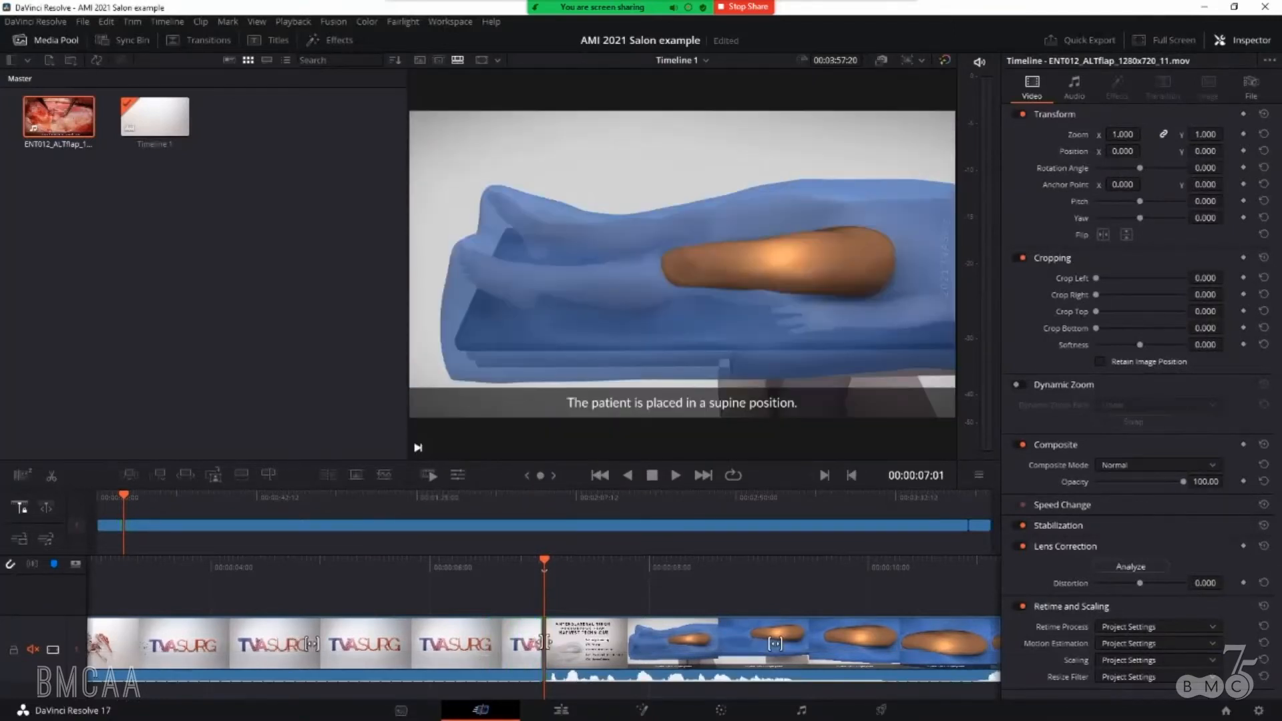
{"action": "mouse_move", "coordinate": [544, 567]}
{"action": "left_mouse_down"}
{"action": "mouse_move", "coordinate": [557, 568]}
{"action": "mouse_move", "coordinate": [542, 569]}
{"action": "left_mouse_up"}
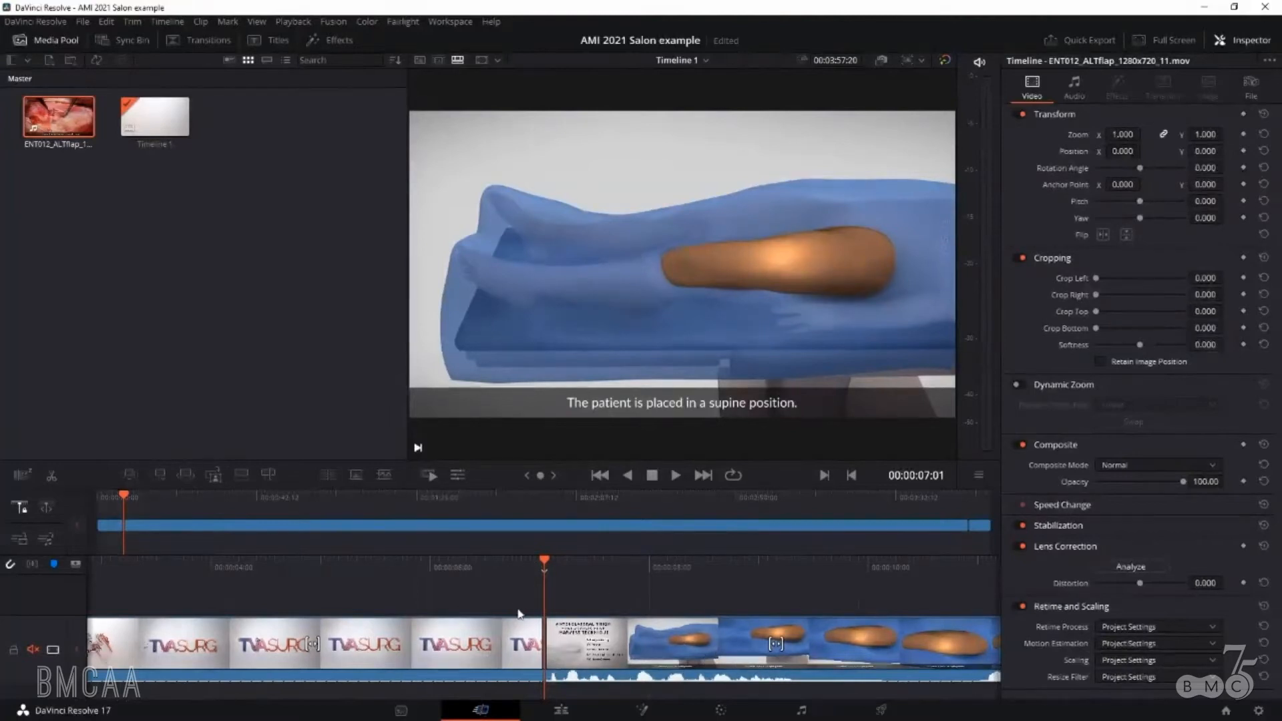
{"action": "left_click", "coordinate": [545, 566]}
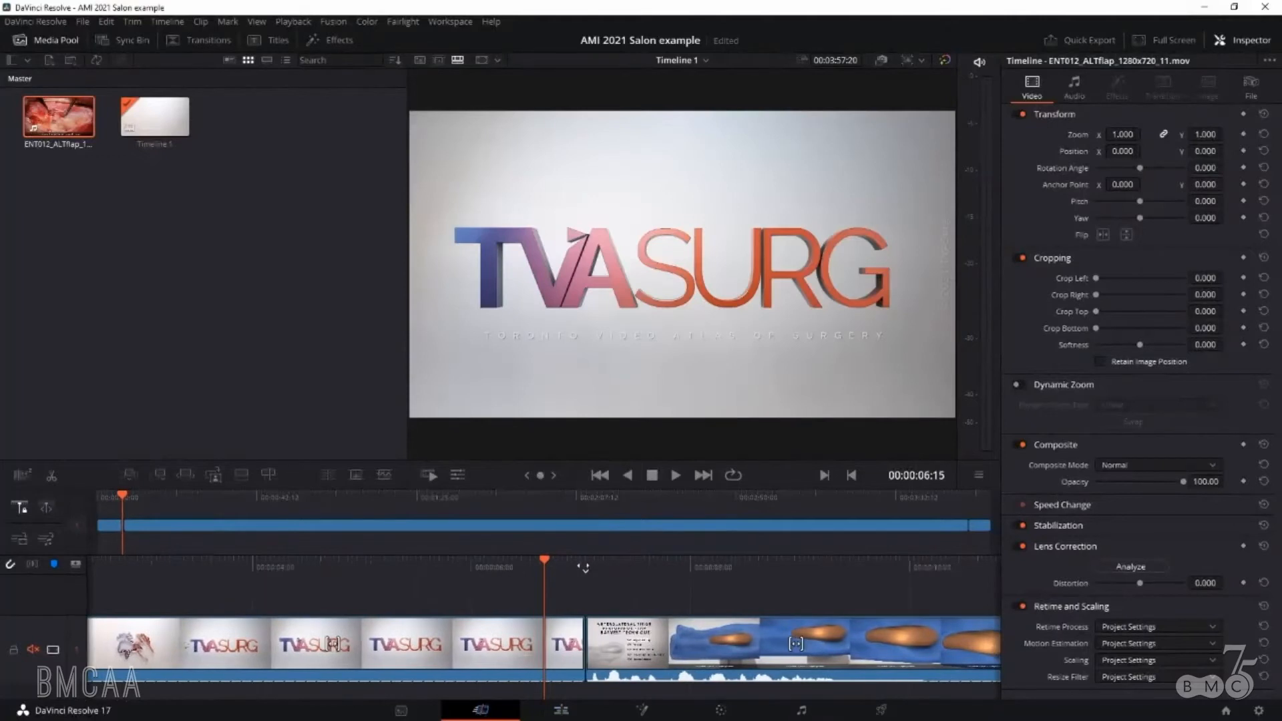
{"action": "left_click_drag", "start_coordinate": [552, 569], "coordinate": [543, 569]}
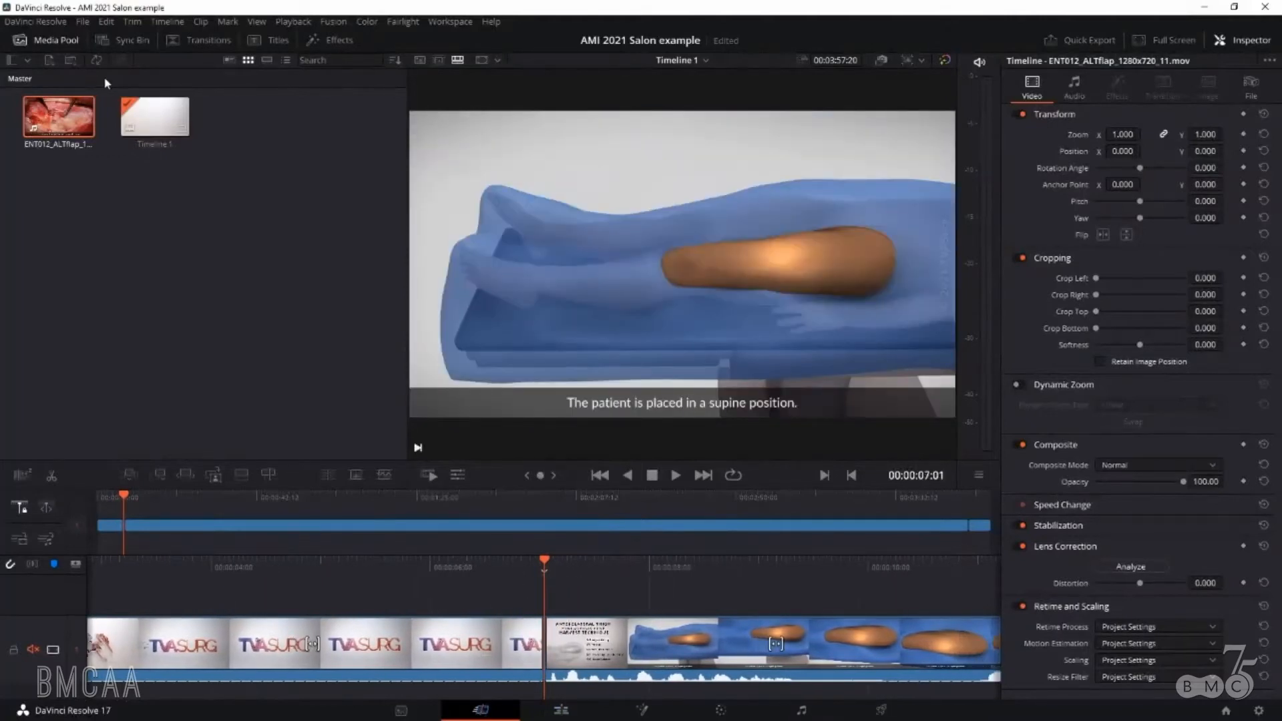
- Add a Cross Dissolve video transition at the 00:00:07:01 cut between the TVASurg logo and the patient footage
{"action": "left_click", "coordinate": [338, 41]}
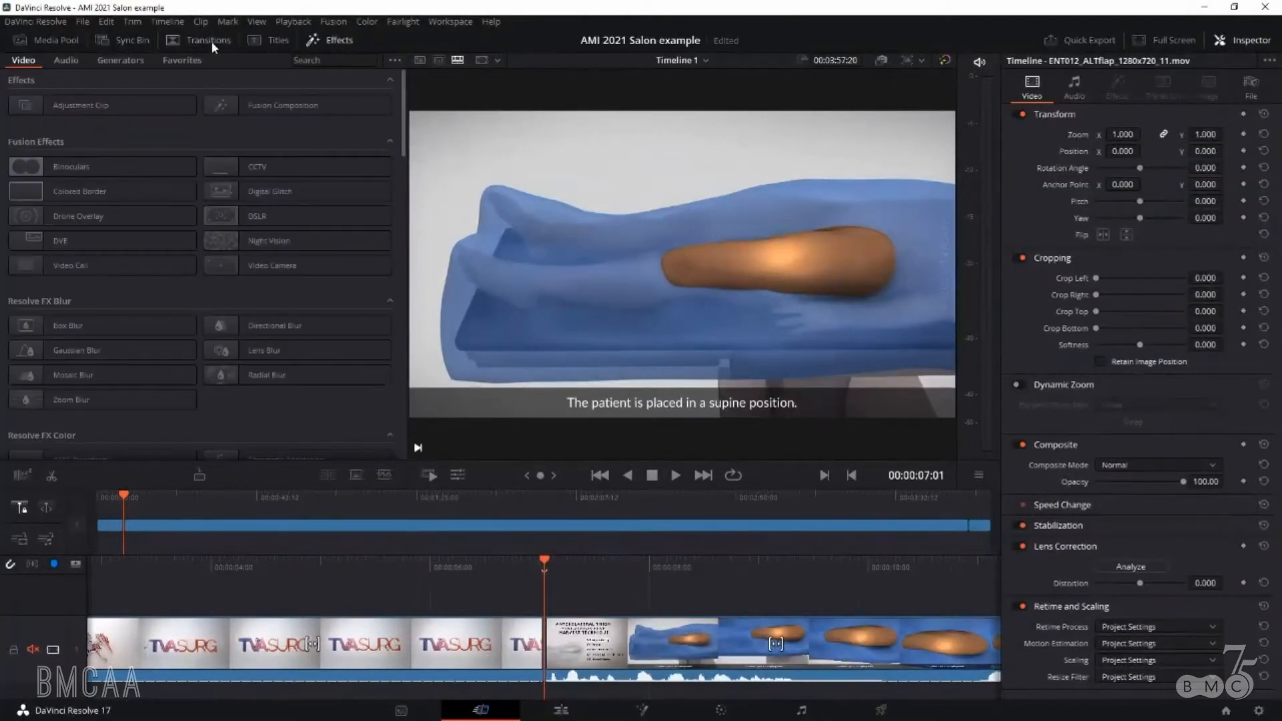
{"action": "left_click", "coordinate": [210, 41]}
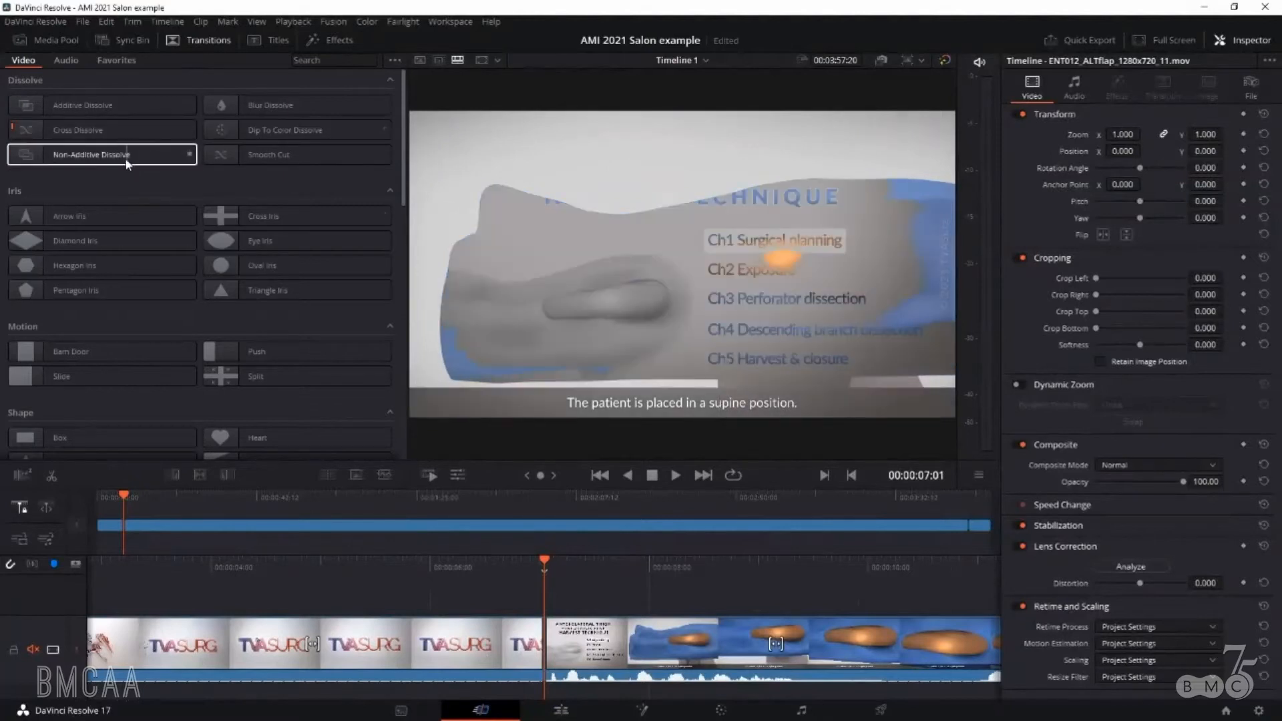
{"action": "left_click_drag", "start_coordinate": [109, 139], "coordinate": [542, 655]}
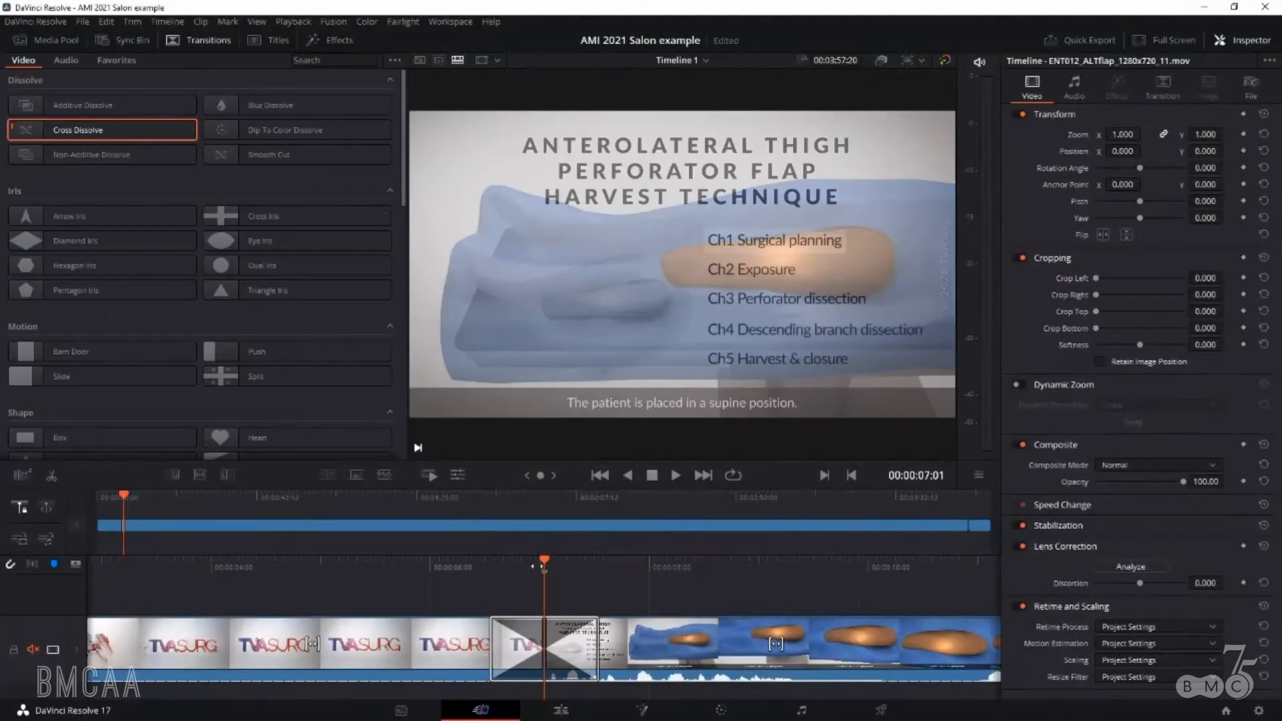
{"action": "mouse_move", "coordinate": [543, 566]}
{"action": "left_mouse_down"}
{"action": "mouse_move", "coordinate": [578, 568]}
{"action": "mouse_move", "coordinate": [486, 571]}
{"action": "mouse_move", "coordinate": [544, 574]}
{"action": "left_mouse_up"}
- Select and play through the Cross Dissolve at the 00:00:07:01 cut, then delete the transition
{"action": "left_click_drag", "start_coordinate": [627, 633], "coordinate": [672, 645]}
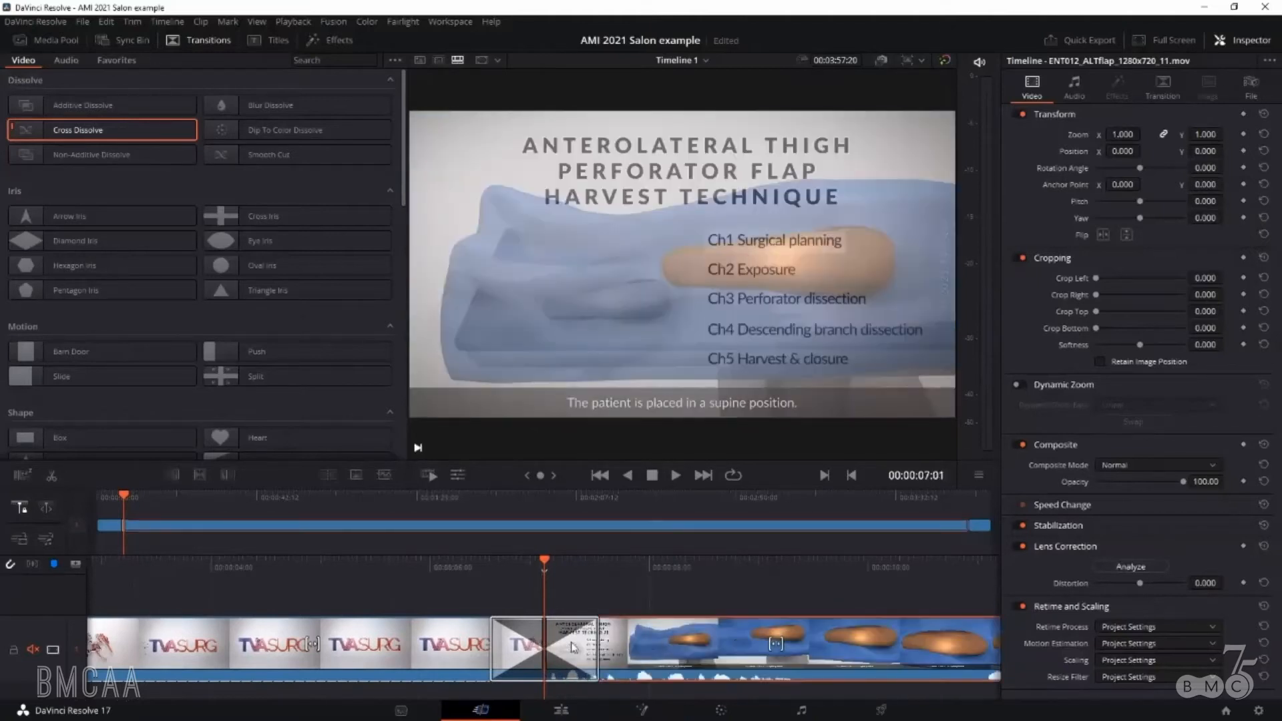
{"action": "left_click", "coordinate": [537, 647]}
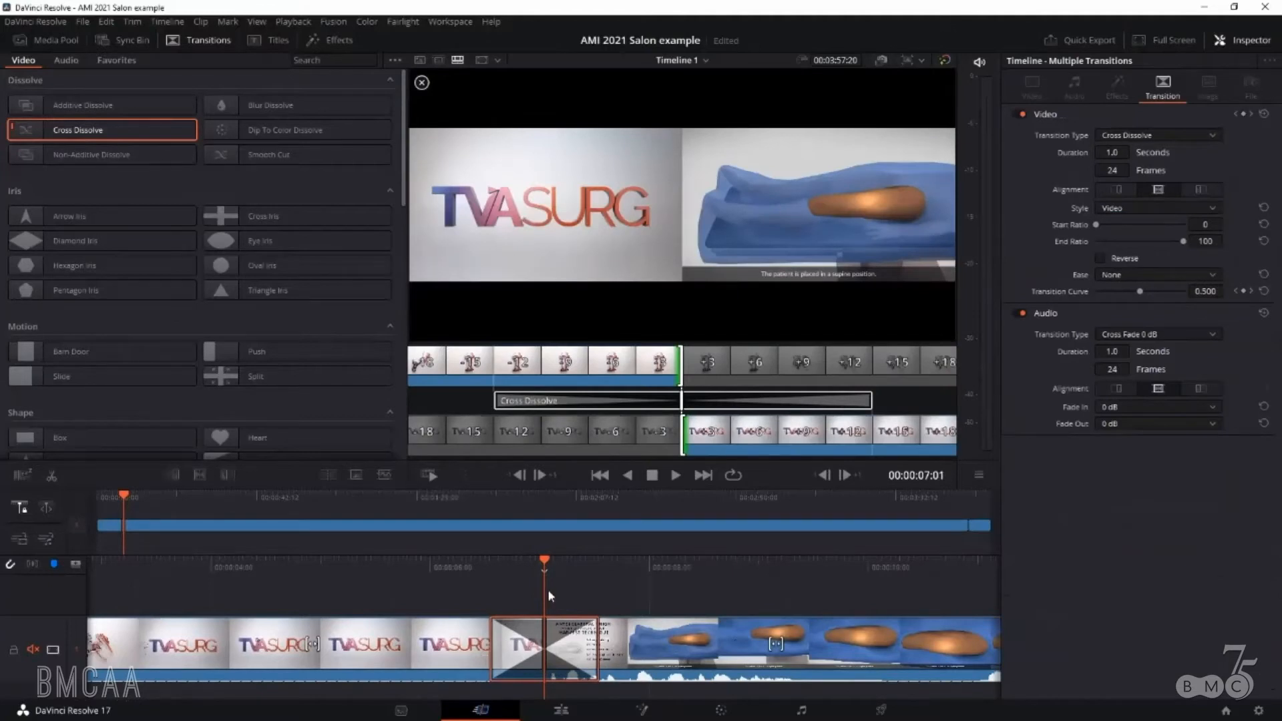
{"action": "key", "text": "space"}
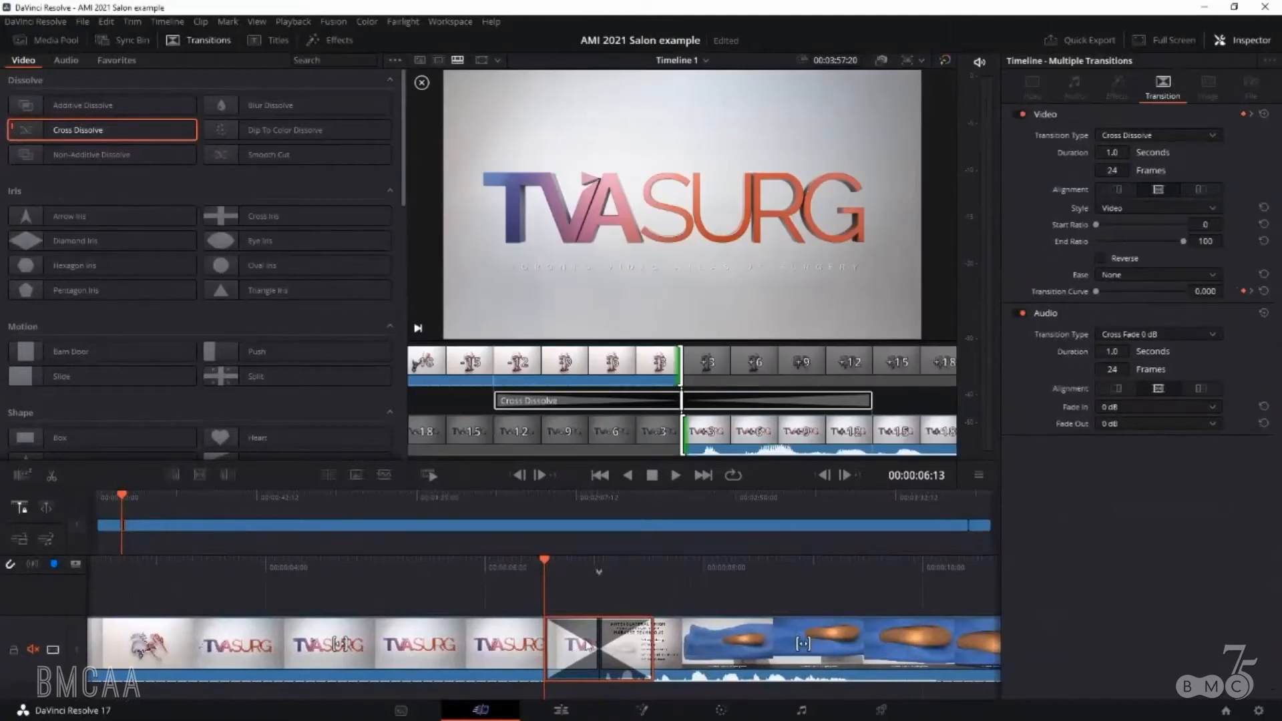
{"action": "key", "text": "Delete"}
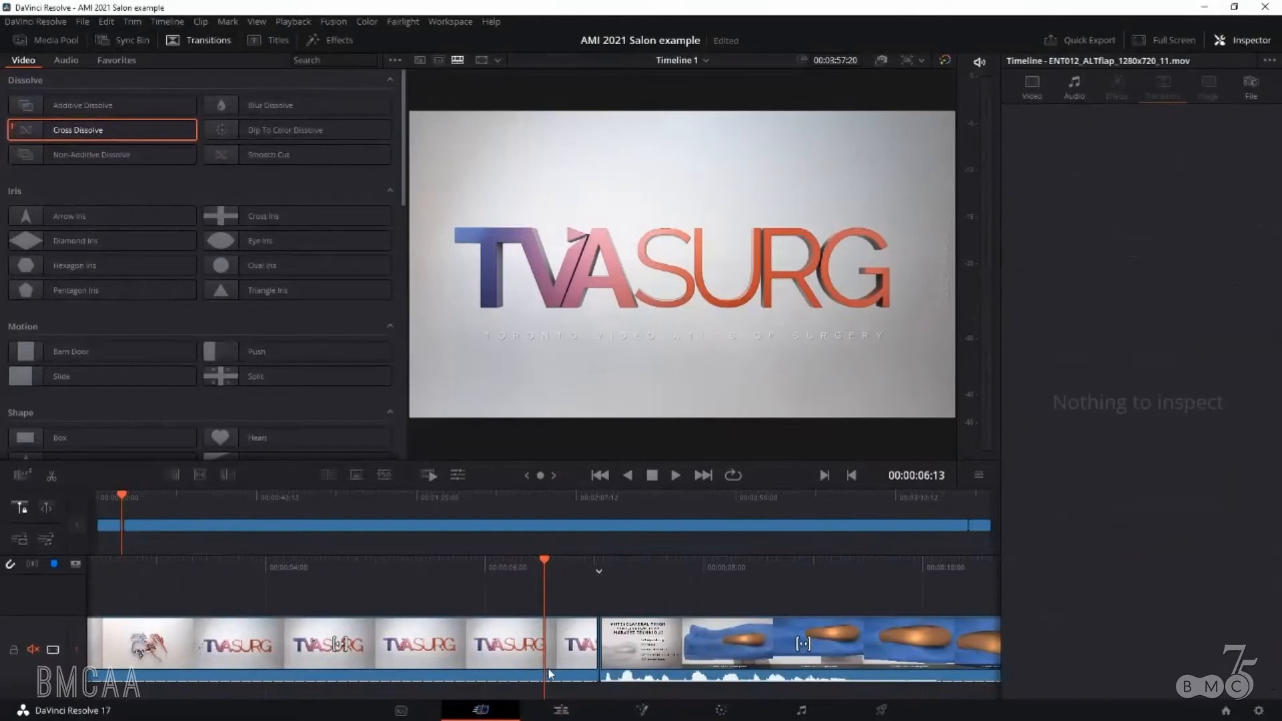
- Split the TVASurg logo clip at 00:00:06:13 and ripple delete the short piece after the split
{"action": "left_click", "coordinate": [546, 650]}
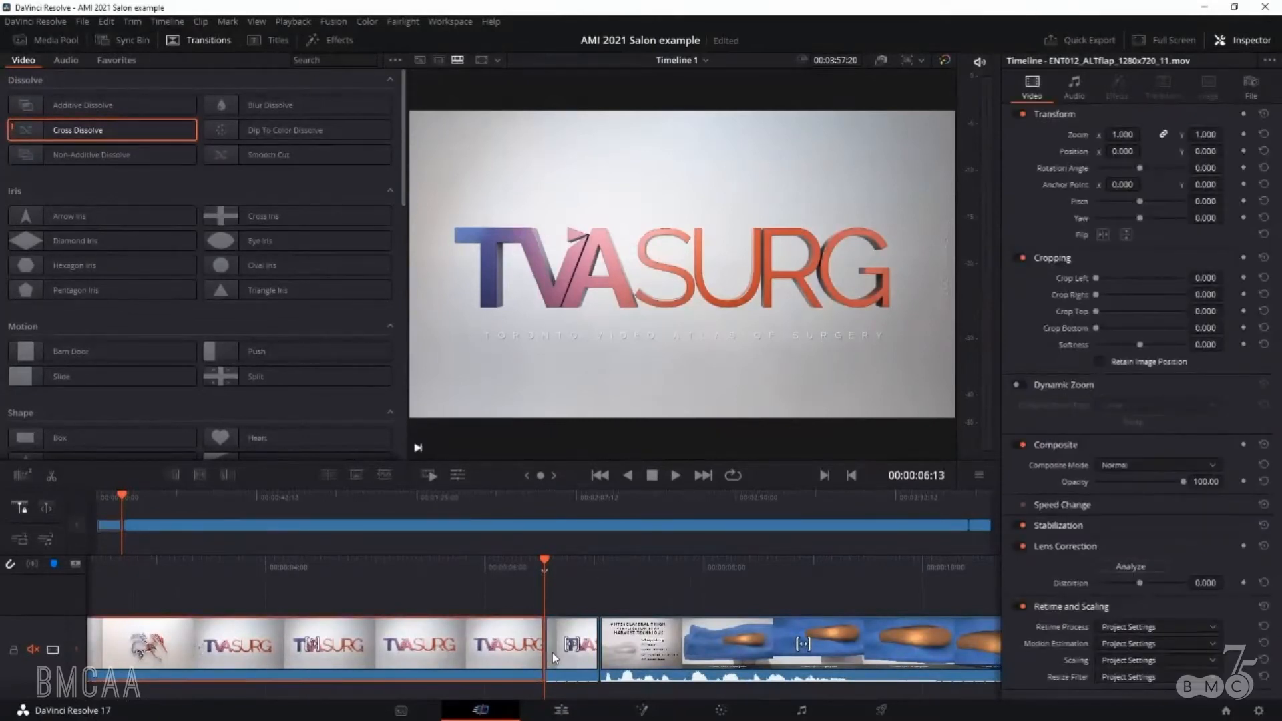
{"action": "key", "text": "ctrl+b"}
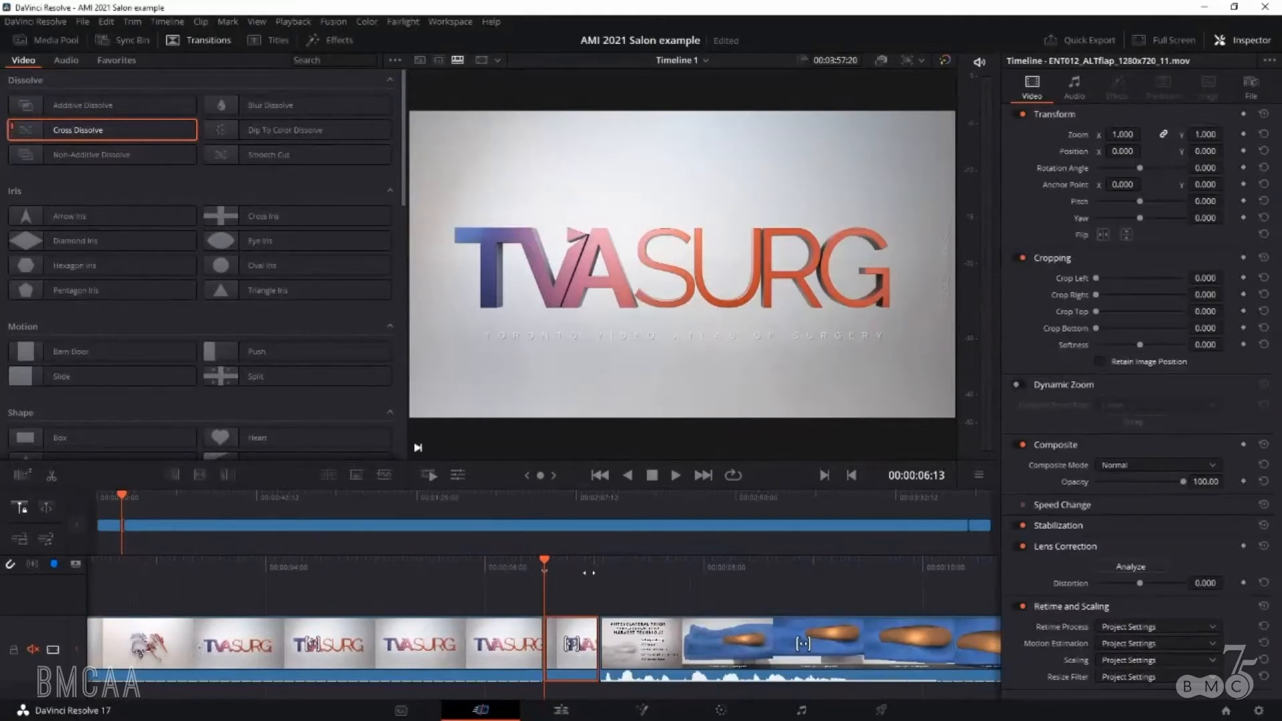
{"action": "key", "text": "Delete"}
- Add a Cross Dissolve at the 00:00:06:13 cut between the logo and the patient footage
{"action": "left_click_drag", "start_coordinate": [114, 136], "coordinate": [554, 653]}
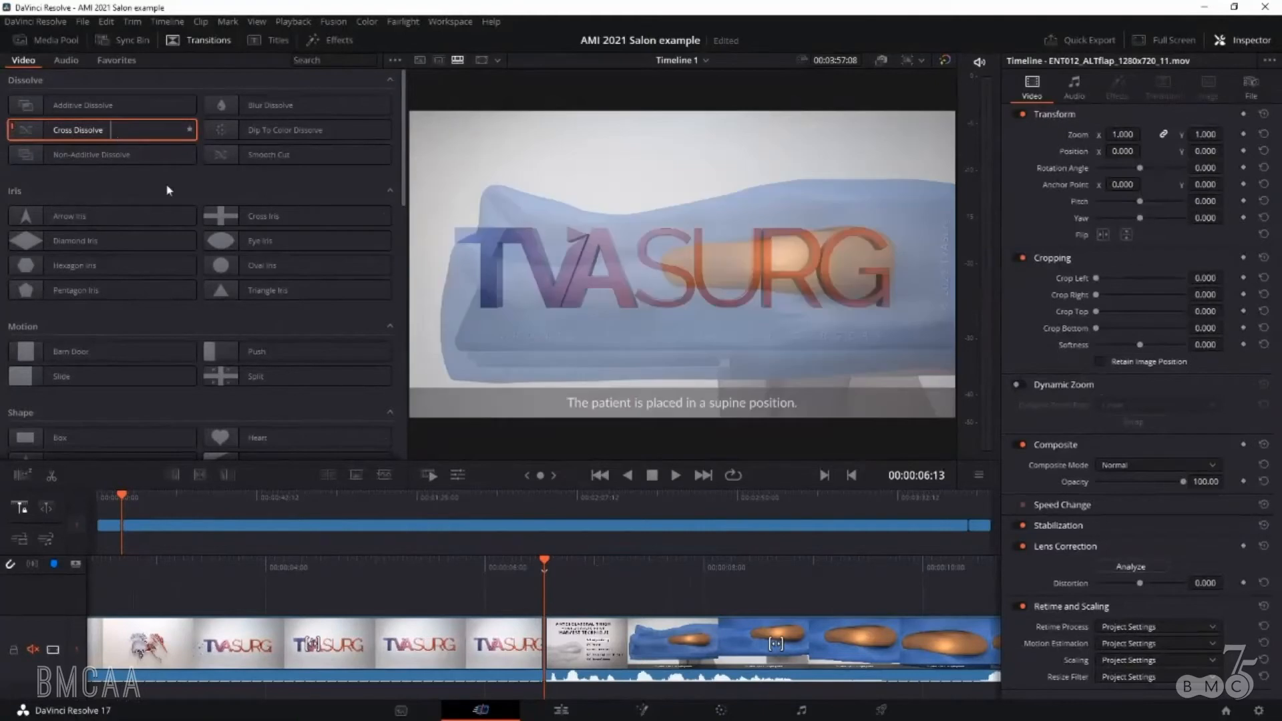
{"action": "mouse_move", "coordinate": [545, 564]}
{"action": "left_mouse_down"}
{"action": "mouse_move", "coordinate": [597, 571]}
{"action": "mouse_move", "coordinate": [544, 569]}
{"action": "left_mouse_up"}
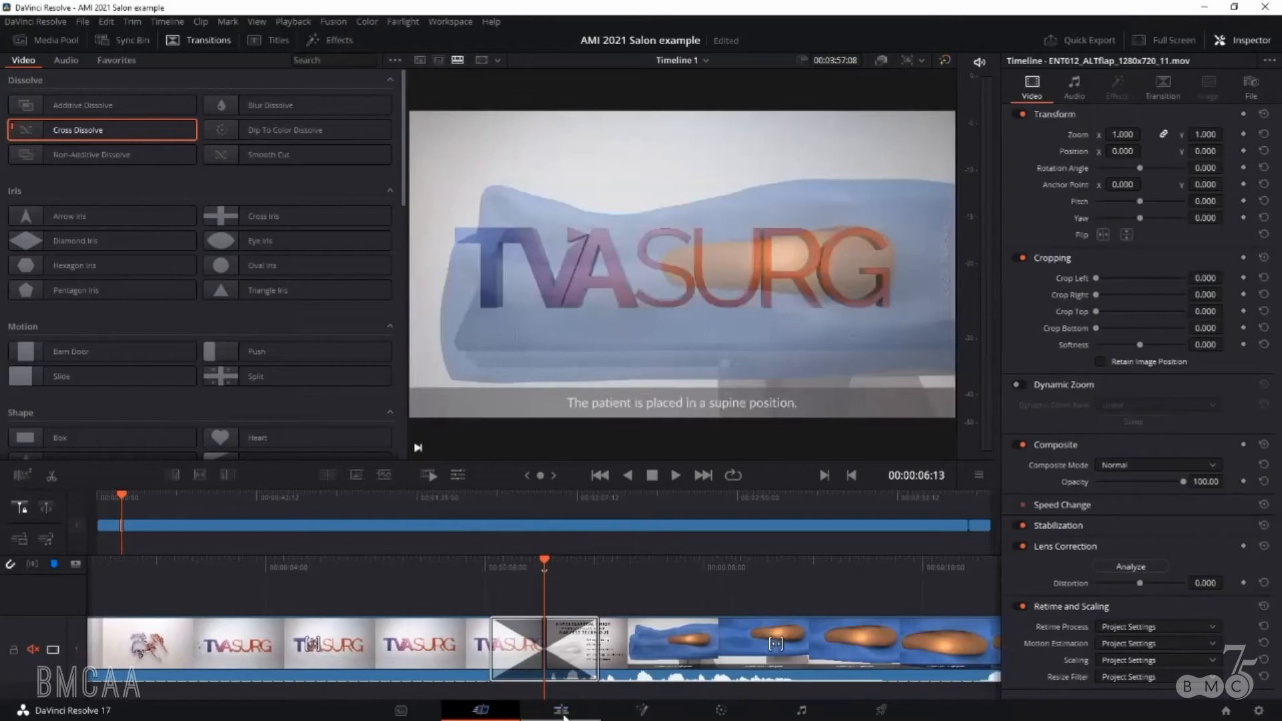
- Switch to the Edit page and enlarge the Audio 1 track to display its waveform around the transition
{"action": "left_click", "coordinate": [564, 715]}
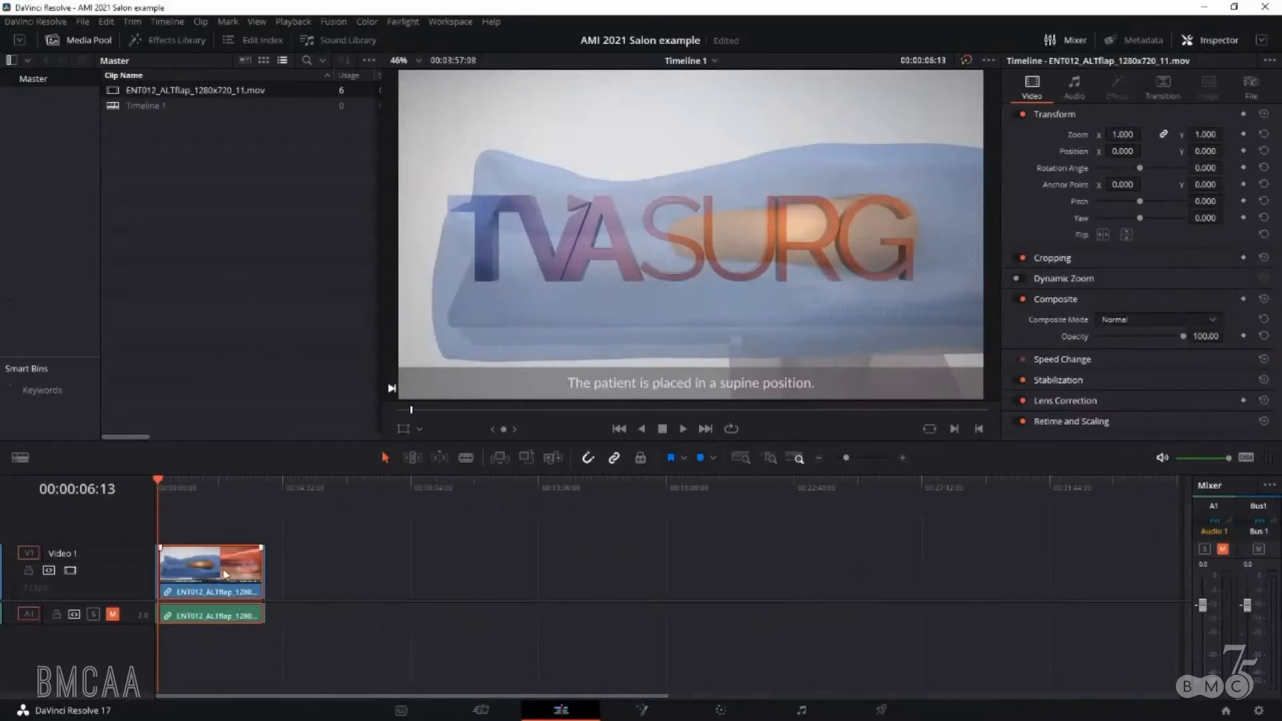
{"action": "scroll", "coordinate": [189, 581], "scroll_direction": "up", "scroll_amount": 5}
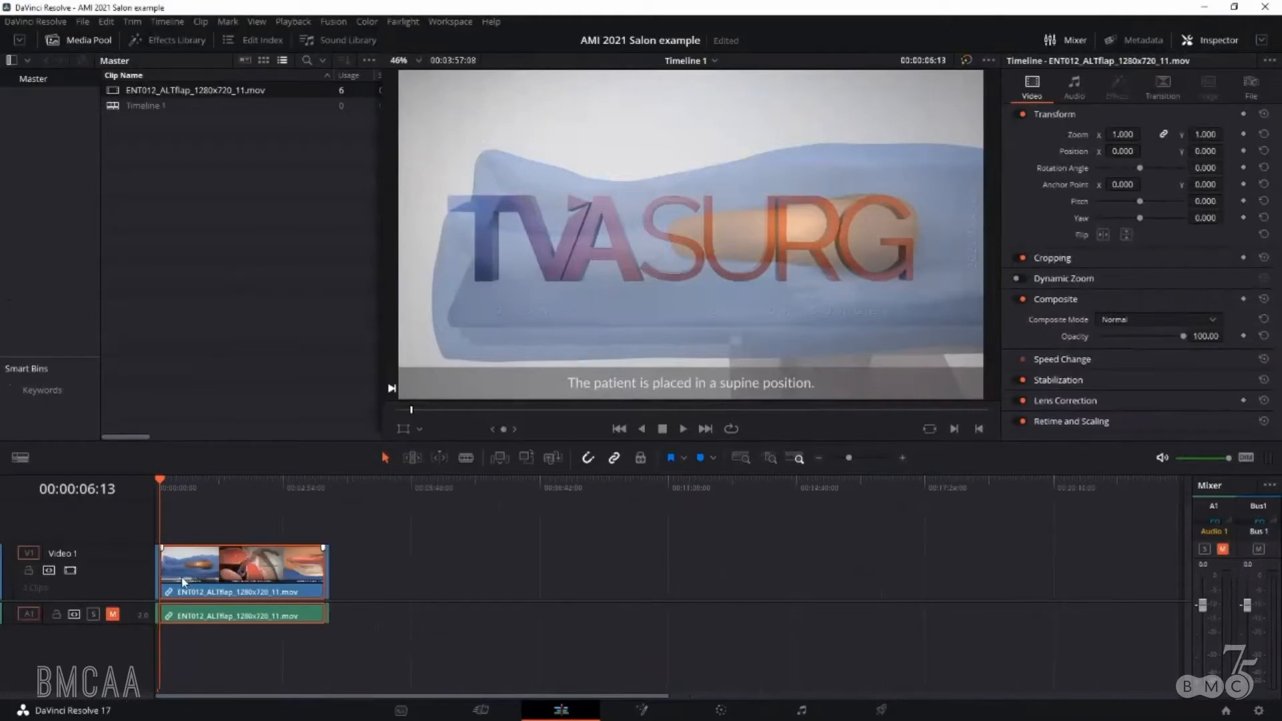
{"action": "scroll", "coordinate": [190, 585], "scroll_direction": "up", "scroll_amount": 5}
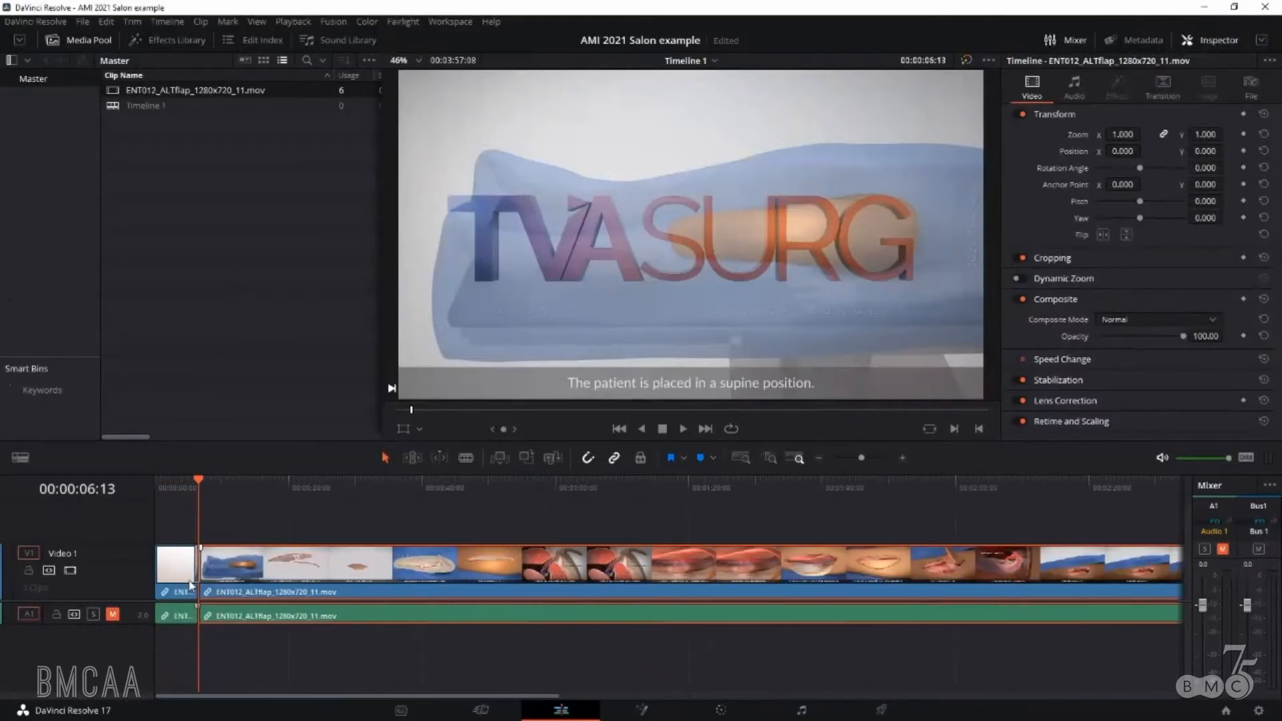
{"action": "scroll", "coordinate": [448, 586], "scroll_direction": "up", "scroll_amount": 3}
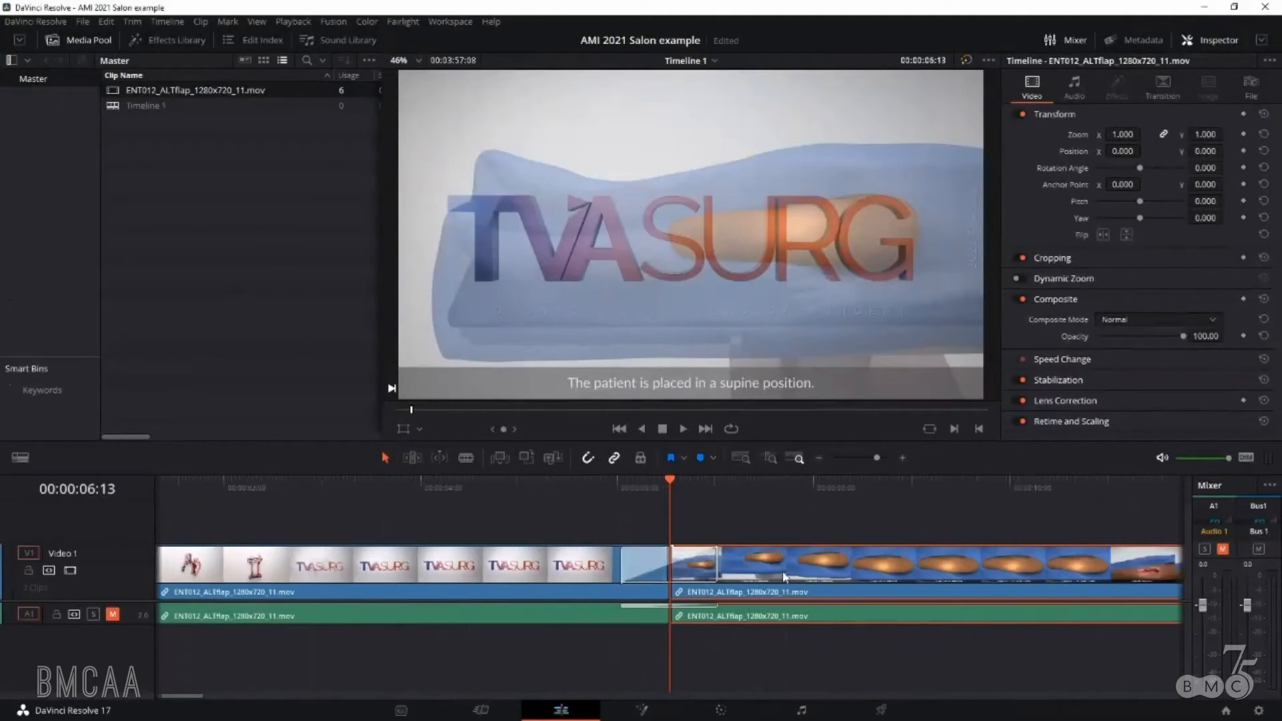
{"action": "left_click_drag", "start_coordinate": [118, 622], "coordinate": [121, 668]}
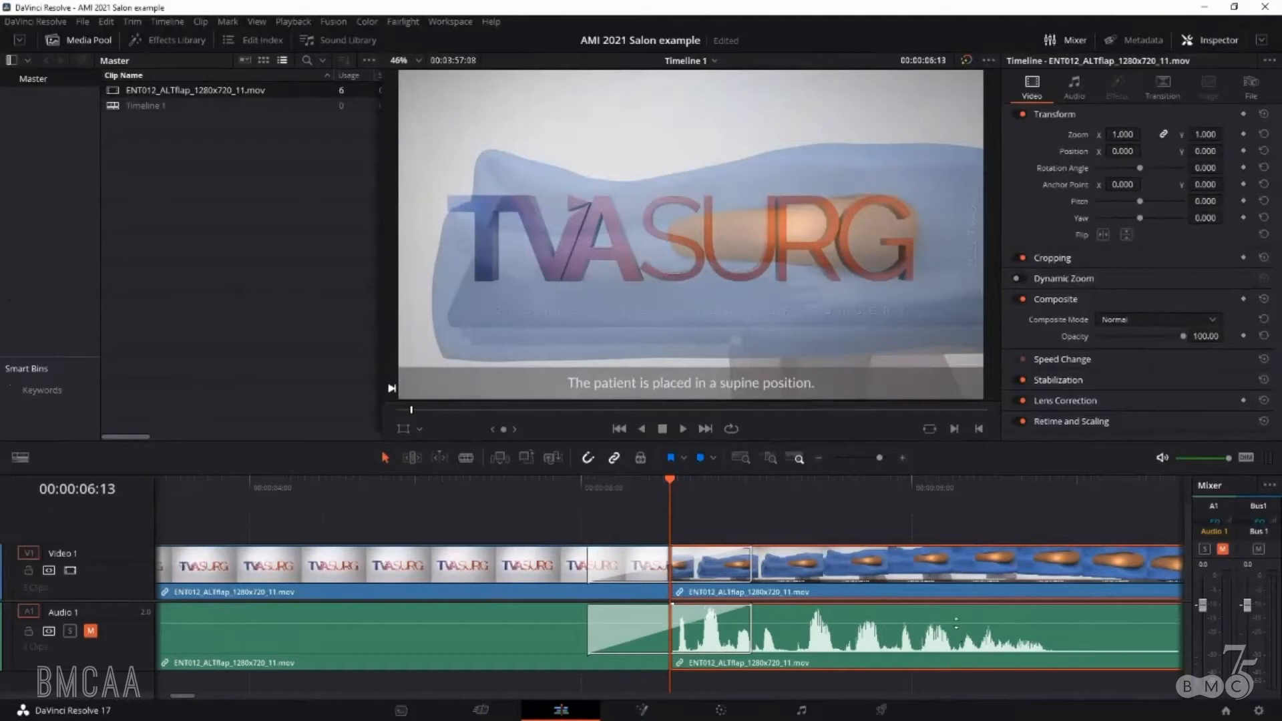
- Try adjusting the patient clip's audio level, undo it, and delete the Cross Dissolve between the logo and patient clips
{"action": "mouse_move", "coordinate": [956, 622]}
{"action": "left_mouse_down"}
{"action": "mouse_move", "coordinate": [957, 607]}
{"action": "mouse_move", "coordinate": [960, 626]}
{"action": "left_mouse_up"}
{"action": "key", "text": "ctrl+z"}
{"action": "left_click", "coordinate": [635, 628]}
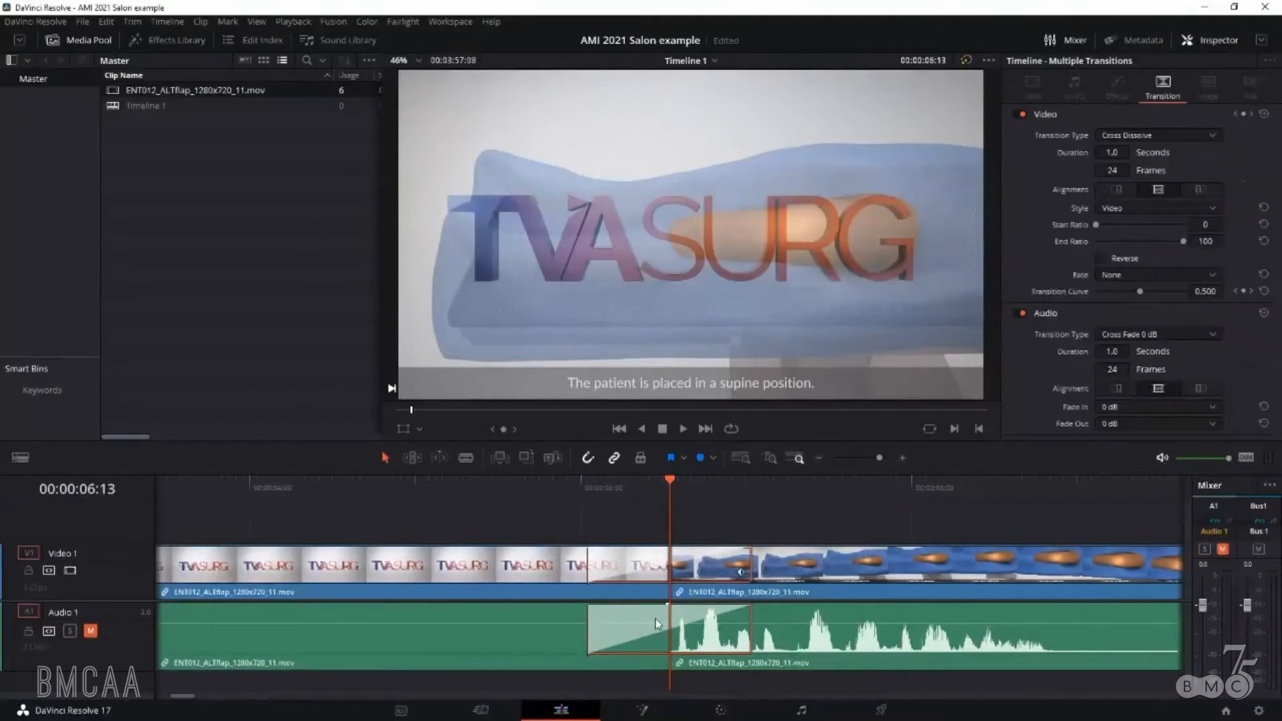
{"action": "key", "text": "Delete"}
- Move the patient footage clip away from the logo clip so that it starts at 00:00:07:02
{"action": "left_click_drag", "start_coordinate": [695, 573], "coordinate": [754, 568]}
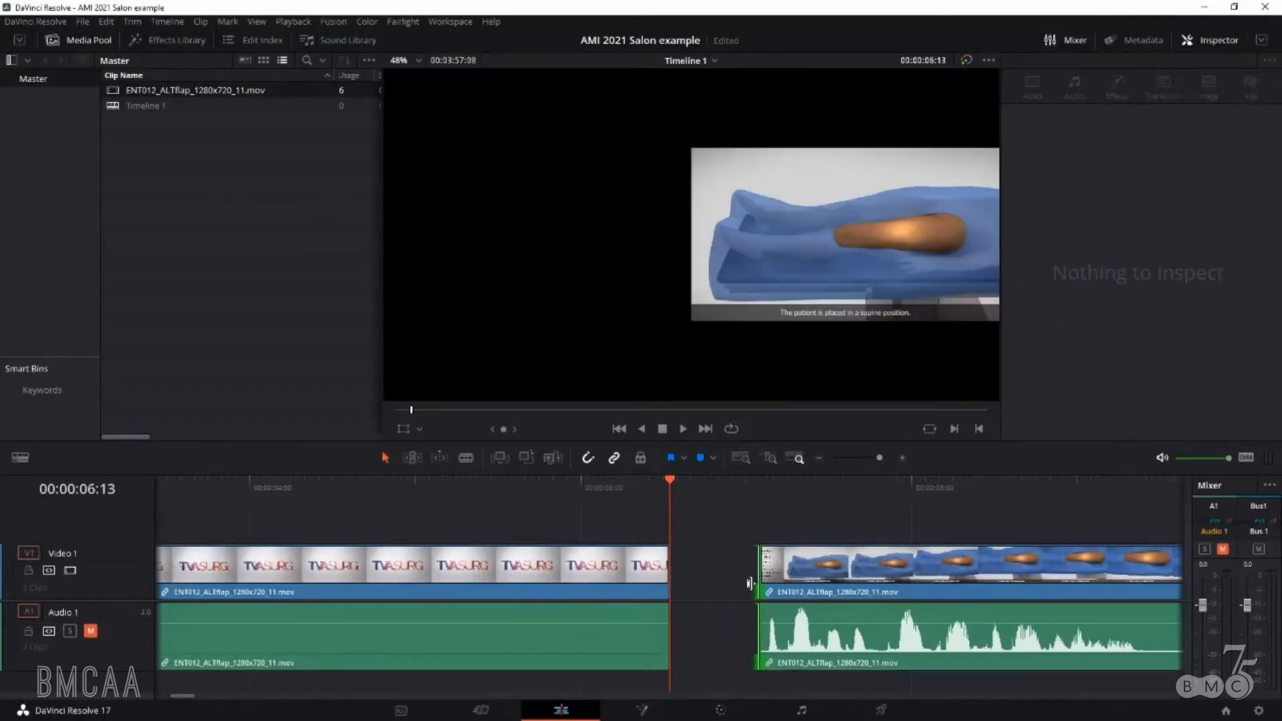
{"action": "left_click", "coordinate": [760, 481]}
{"action": "left_click", "coordinate": [763, 568]}
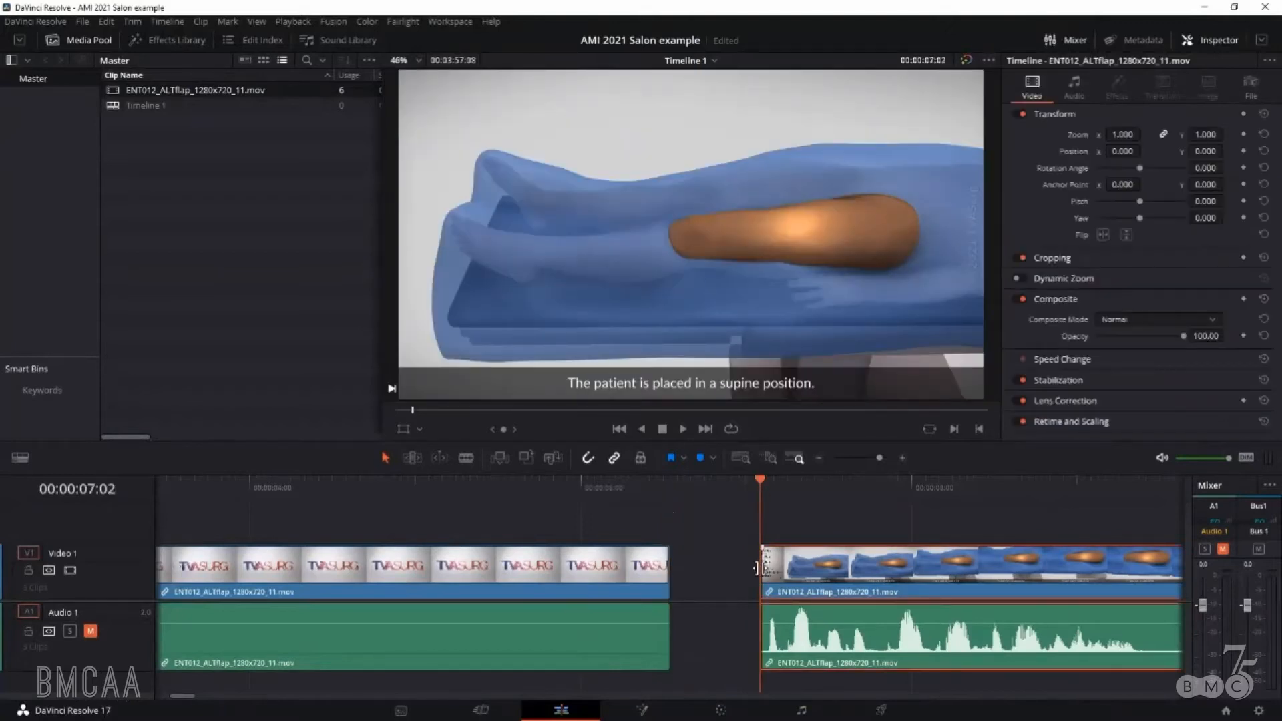
- Split the patient clip at 00:00:07:05 and move its short first piece earlier to start at 00:00:06:20
{"action": "left_click_drag", "start_coordinate": [763, 492], "coordinate": [785, 492]}
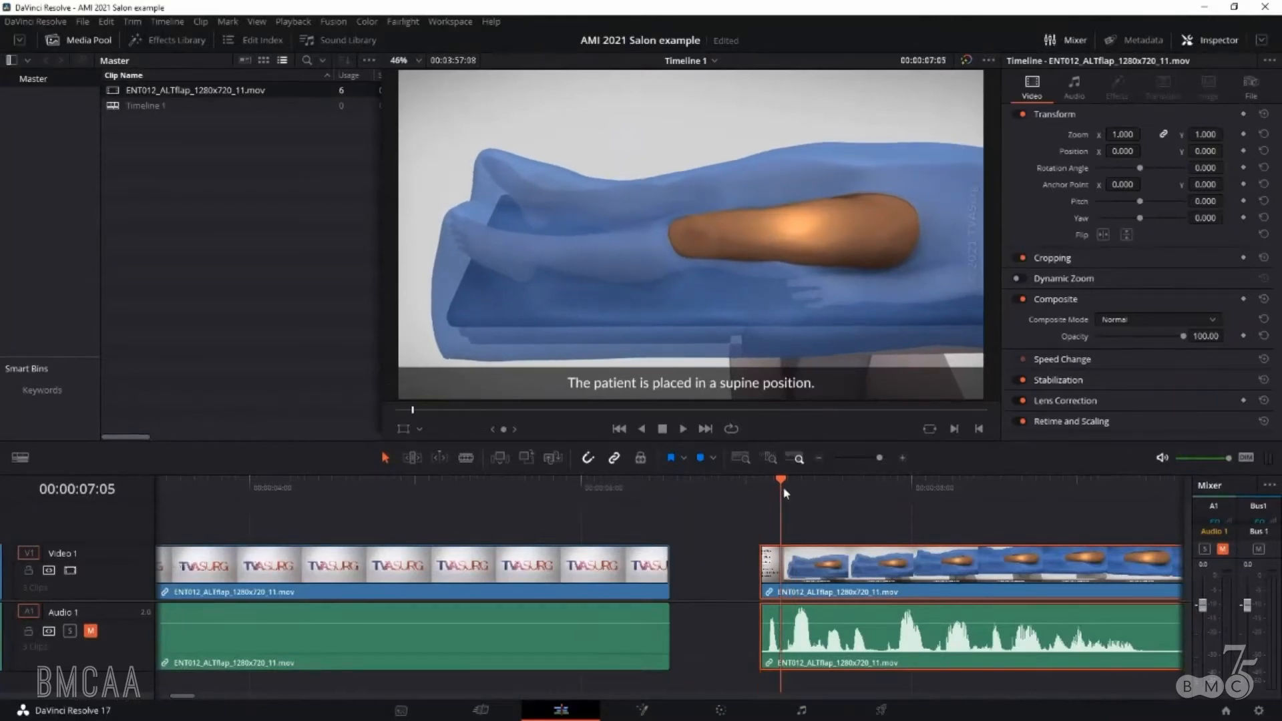
{"action": "key", "text": "ctrl+b"}
{"action": "left_click_drag", "start_coordinate": [773, 569], "coordinate": [727, 573]}
{"action": "left_click", "coordinate": [716, 490]}
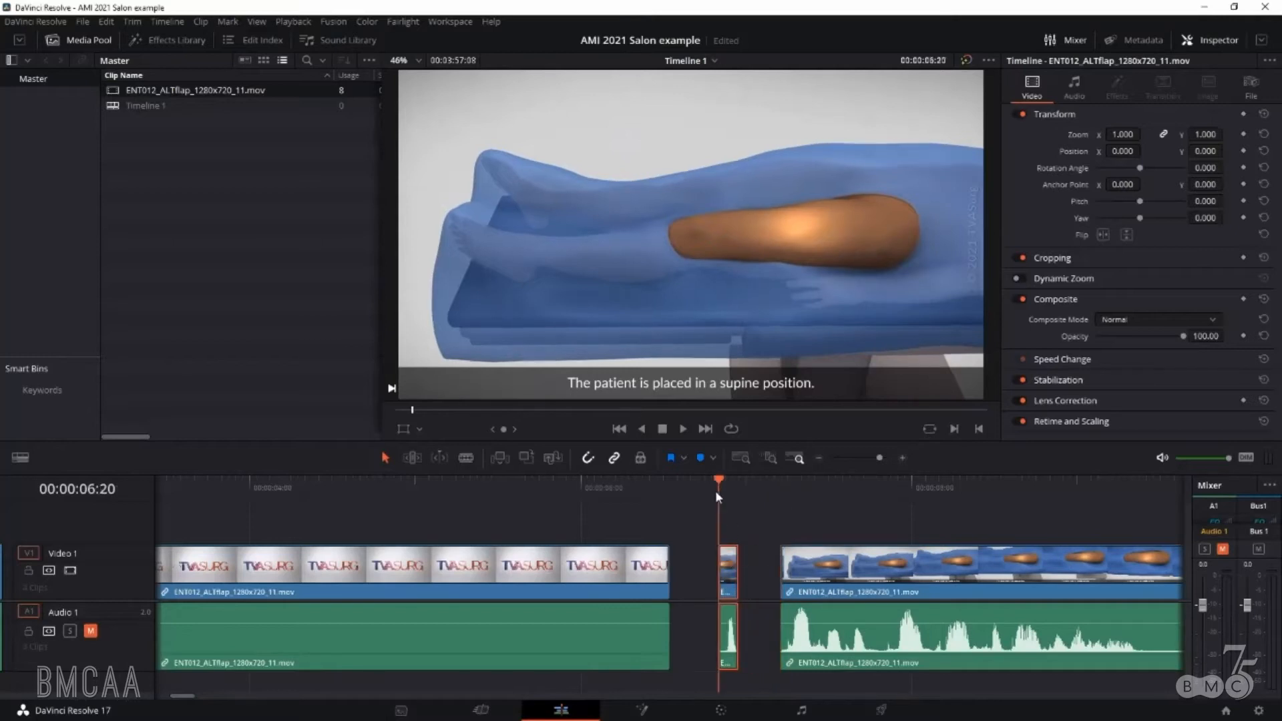
- Change the clip speed of the short isolated patient piece to make it a freeze frame
{"action": "right_click", "coordinate": [729, 569]}
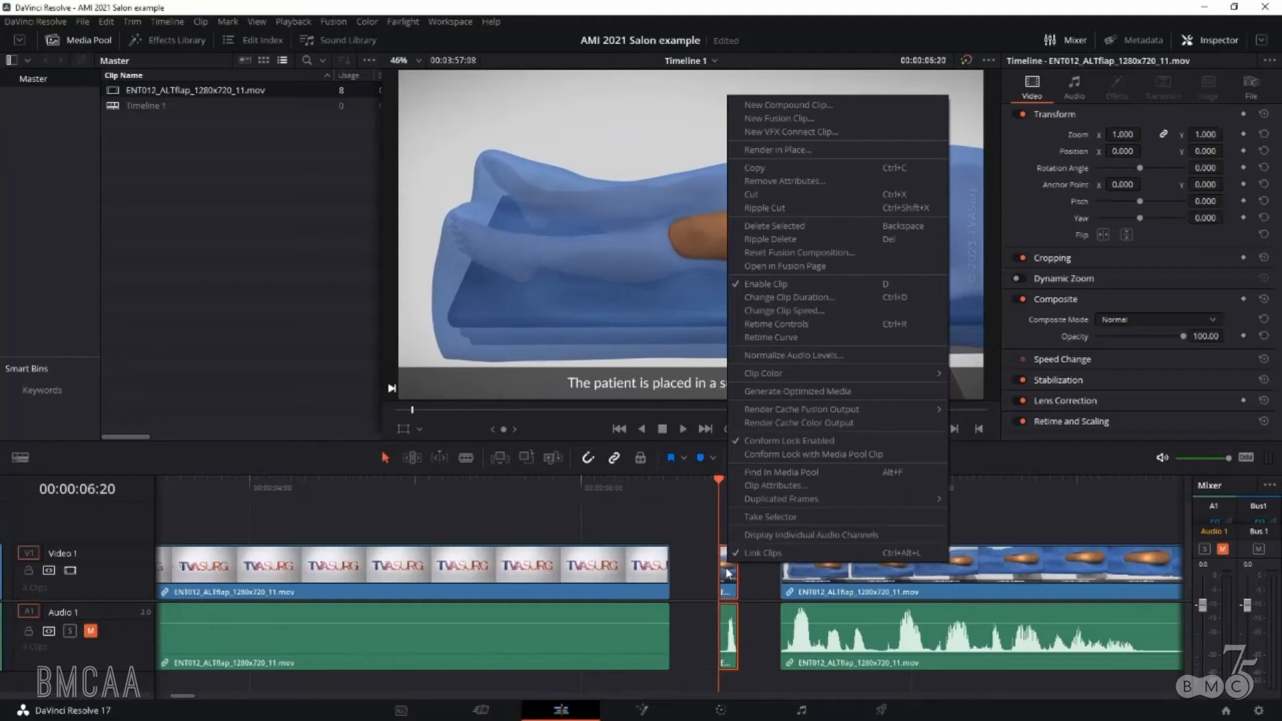
{"action": "left_click", "coordinate": [775, 309]}
{"action": "left_click", "coordinate": [785, 415]}
{"action": "left_click", "coordinate": [830, 511]}
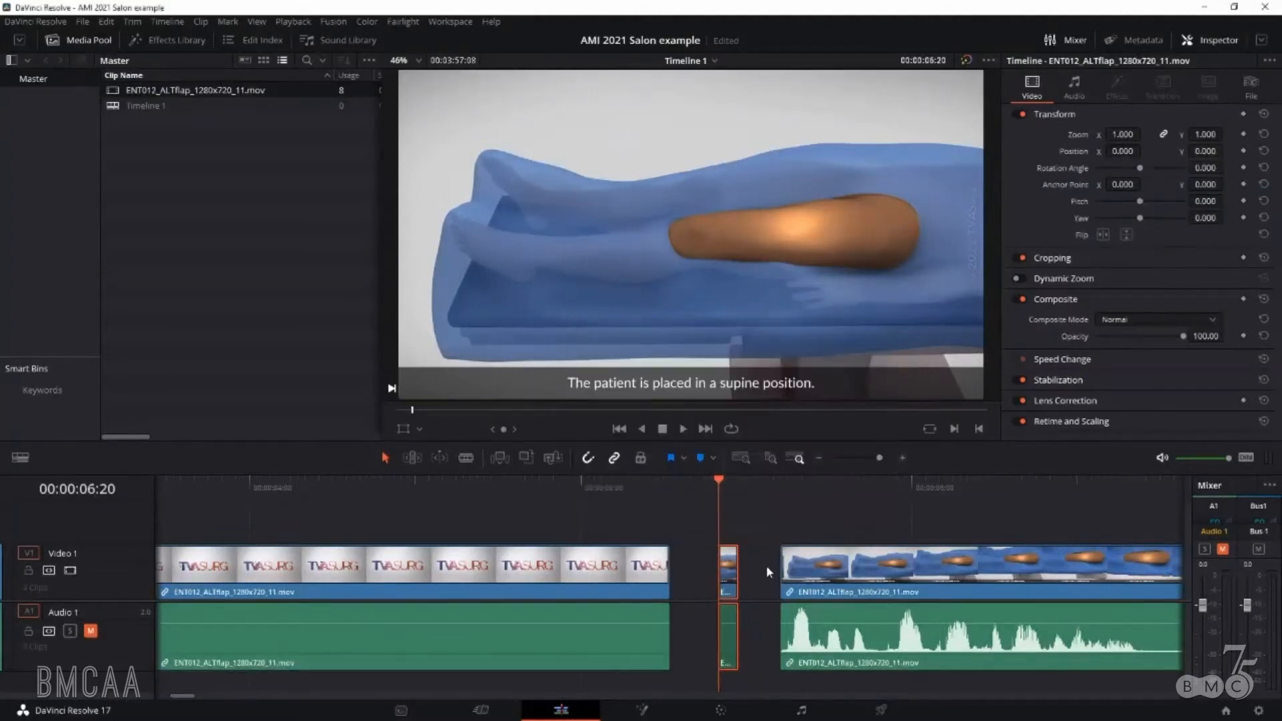
- Stretch the freeze-frame piece from the logo clip's end to 00:00:06:20 and add a Cross Dissolve at the cut between them
{"action": "mouse_move", "coordinate": [731, 571]}
{"action": "left_mouse_down"}
{"action": "mouse_move", "coordinate": [700, 571]}
{"action": "mouse_move", "coordinate": [719, 571]}
{"action": "left_mouse_up"}
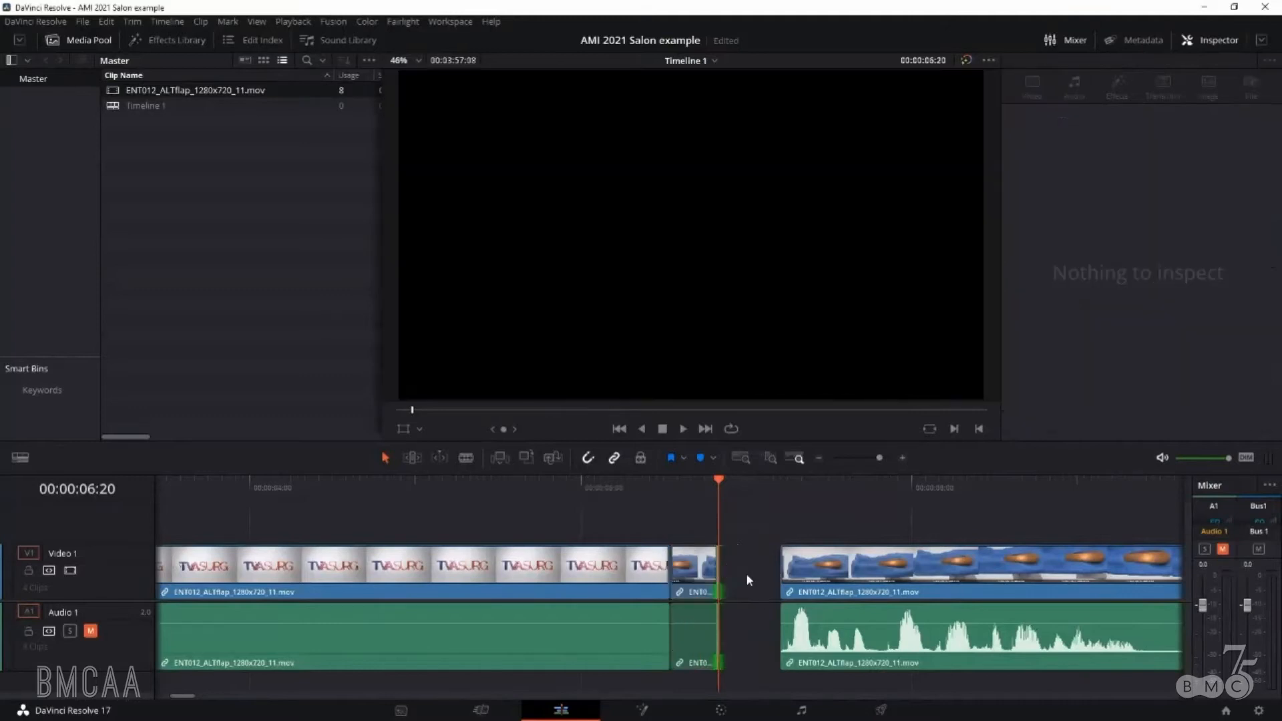
{"action": "left_click", "coordinate": [680, 479]}
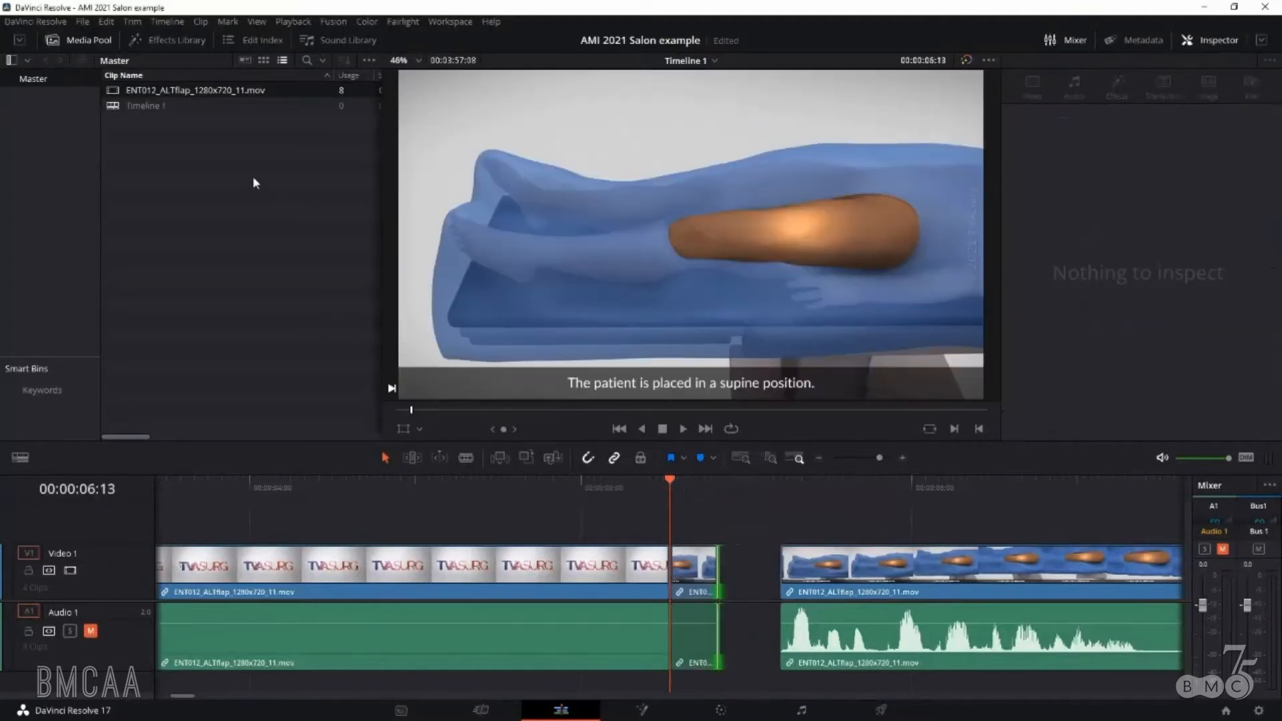
{"action": "left_click", "coordinate": [181, 41]}
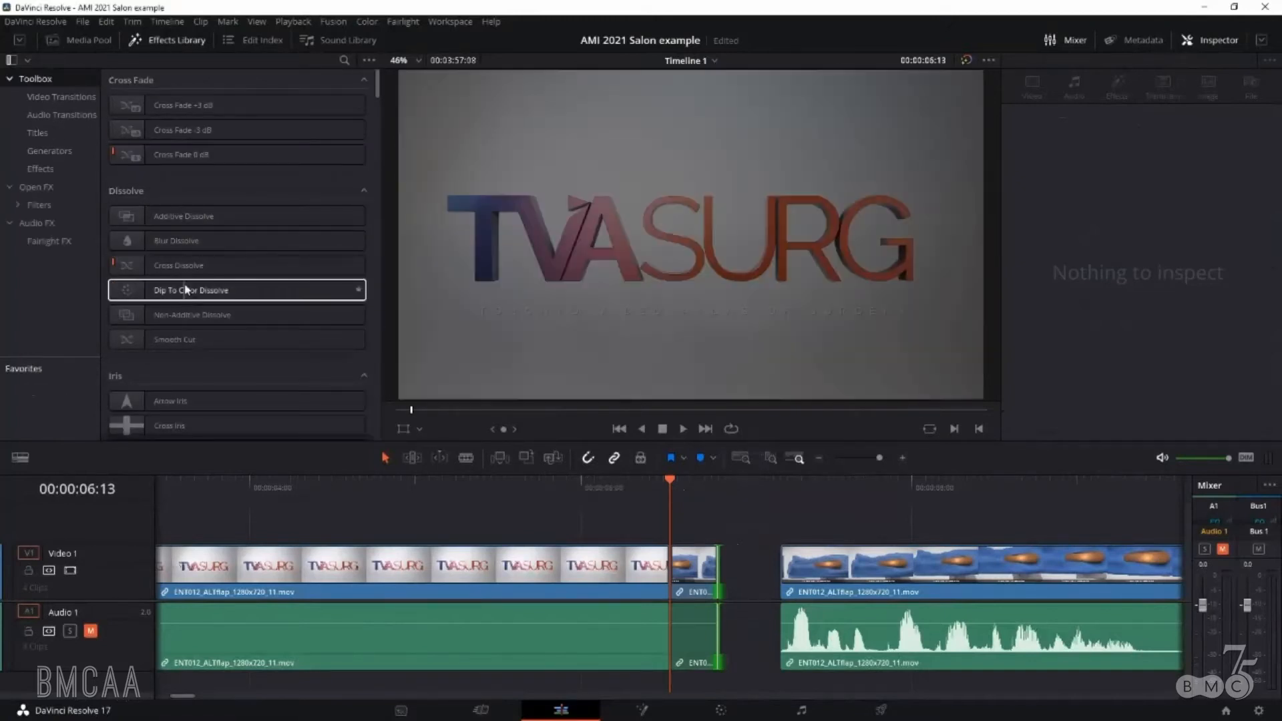
{"action": "left_click_drag", "start_coordinate": [184, 268], "coordinate": [693, 562]}
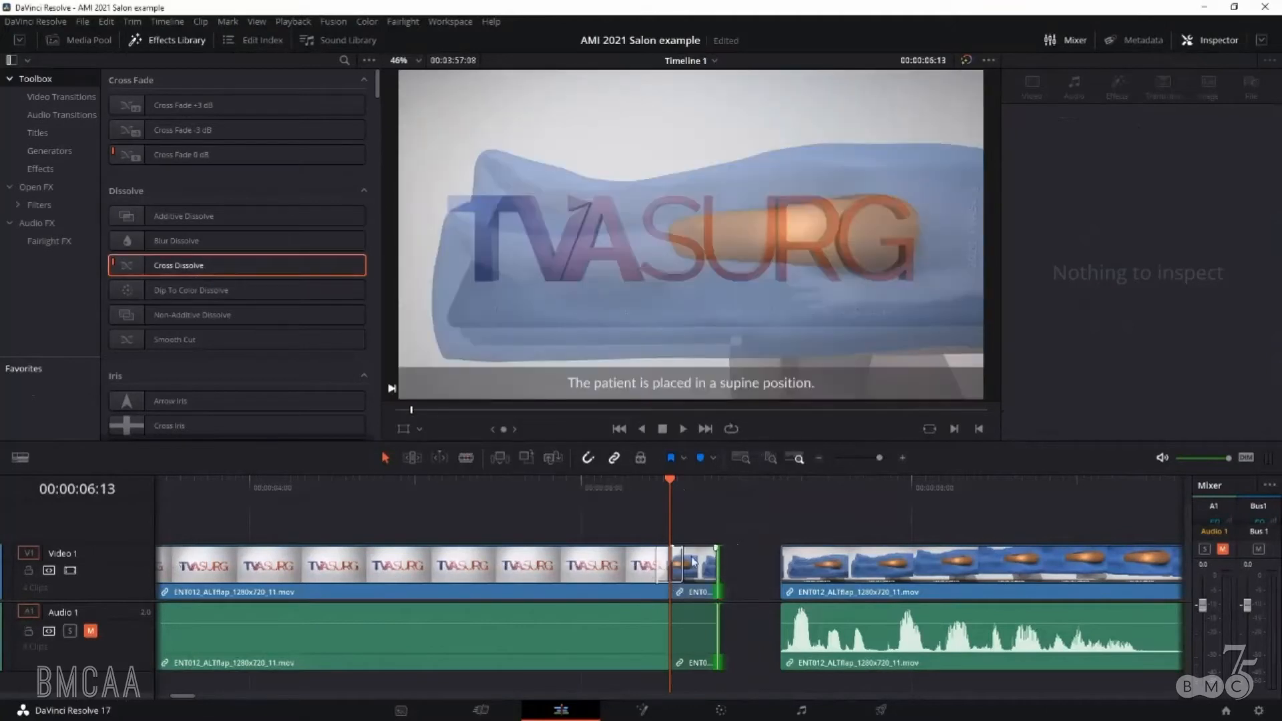
{"action": "key", "text": "space"}
{"action": "mouse_move", "coordinate": [669, 482]}
{"action": "left_mouse_down"}
{"action": "mouse_move", "coordinate": [657, 483]}
{"action": "mouse_move", "coordinate": [679, 498]}
{"action": "mouse_move", "coordinate": [654, 501]}
{"action": "left_mouse_up"}
{"action": "left_click", "coordinate": [659, 496]}
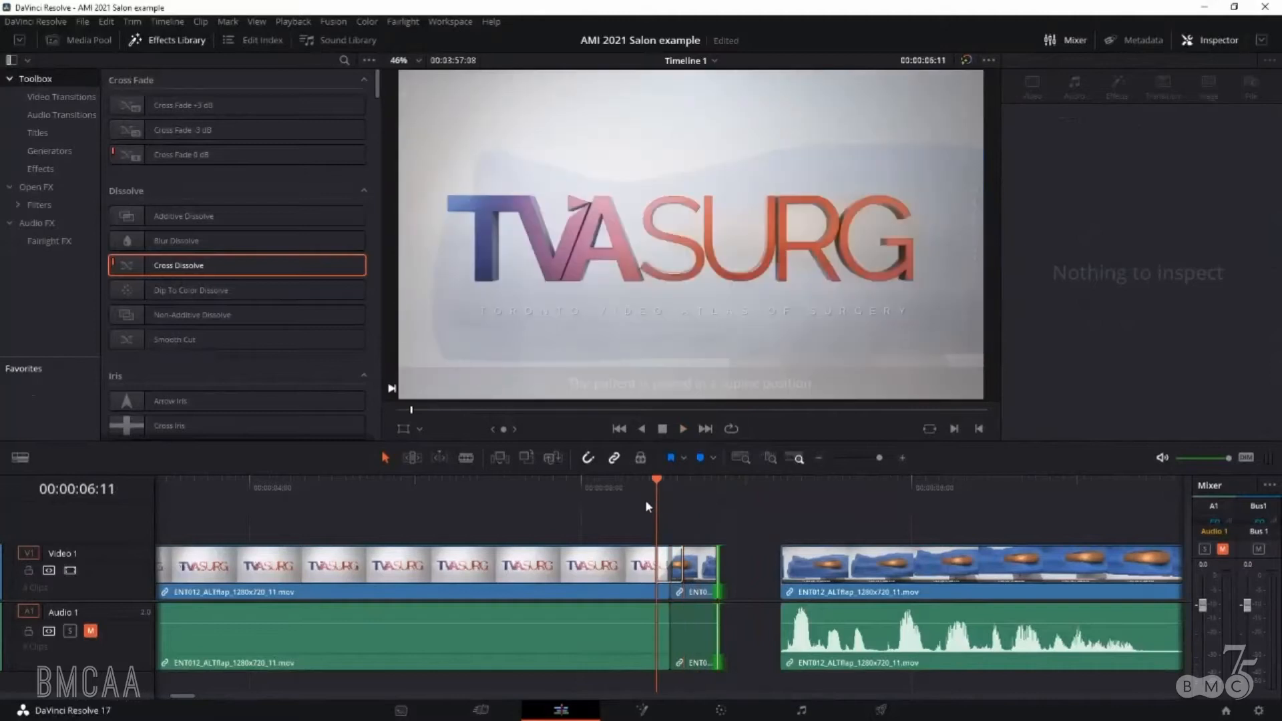
- Lengthen the Cross Dissolve between the logo and the freeze frame to 10 frames and play it back
{"action": "left_click", "coordinate": [666, 571]}
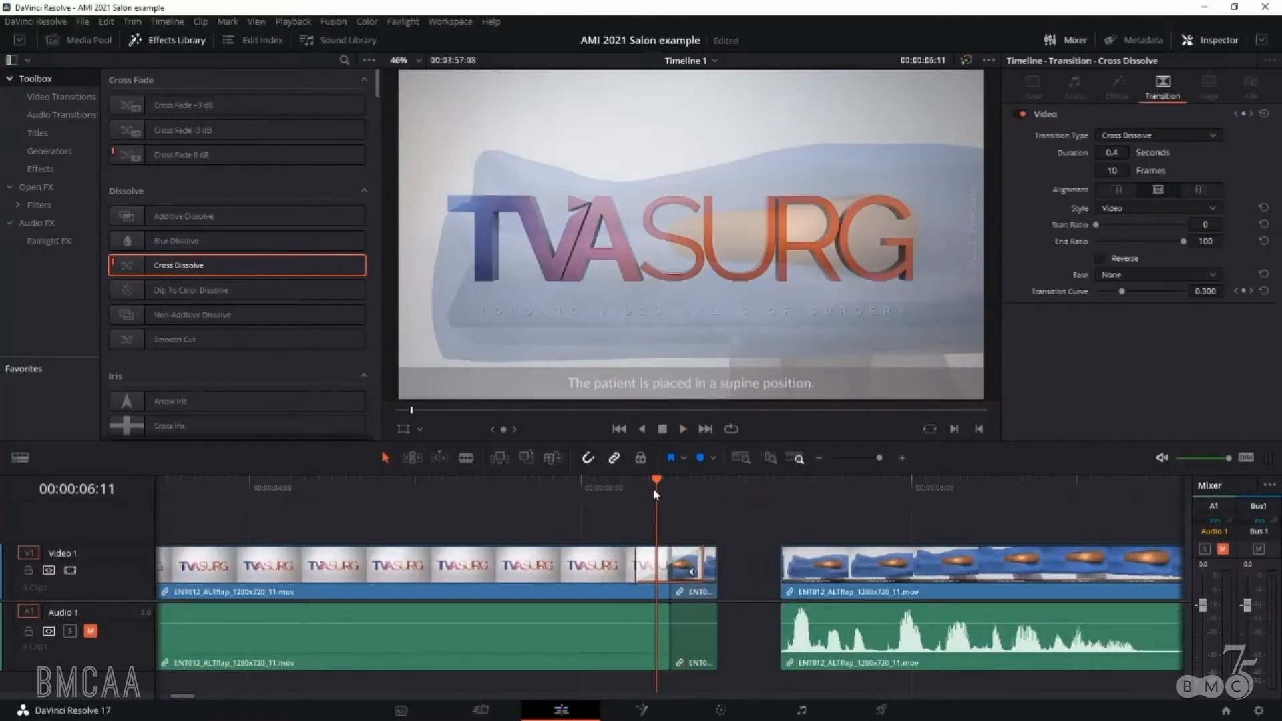
{"action": "key", "text": "space"}
{"action": "left_click", "coordinate": [605, 488]}
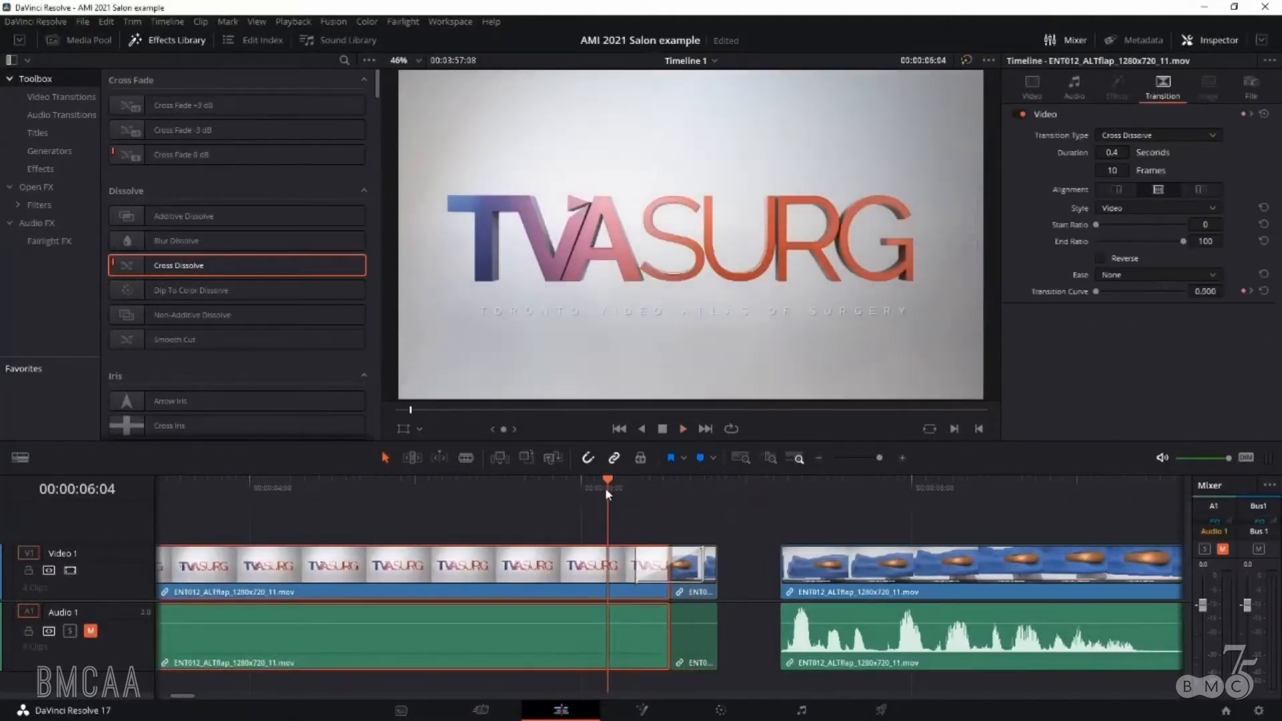
- Extend the start of the main patient clip back to 00:00:07:02 and delete the gap between it and the freeze frame
{"action": "left_click_drag", "start_coordinate": [725, 492], "coordinate": [781, 481]}
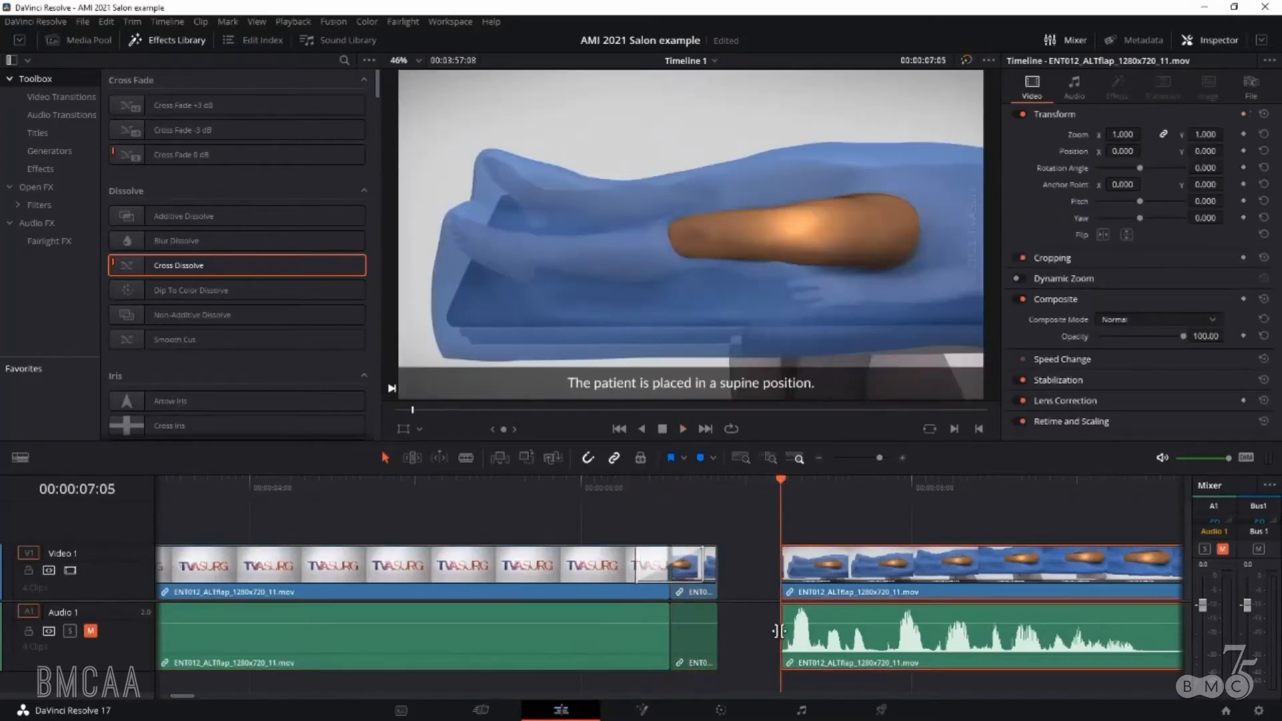
{"action": "mouse_move", "coordinate": [781, 627]}
{"action": "left_mouse_down"}
{"action": "mouse_move", "coordinate": [740, 627]}
{"action": "mouse_move", "coordinate": [759, 628]}
{"action": "left_mouse_up"}
{"action": "left_click", "coordinate": [759, 482]}
{"action": "key", "text": "space"}
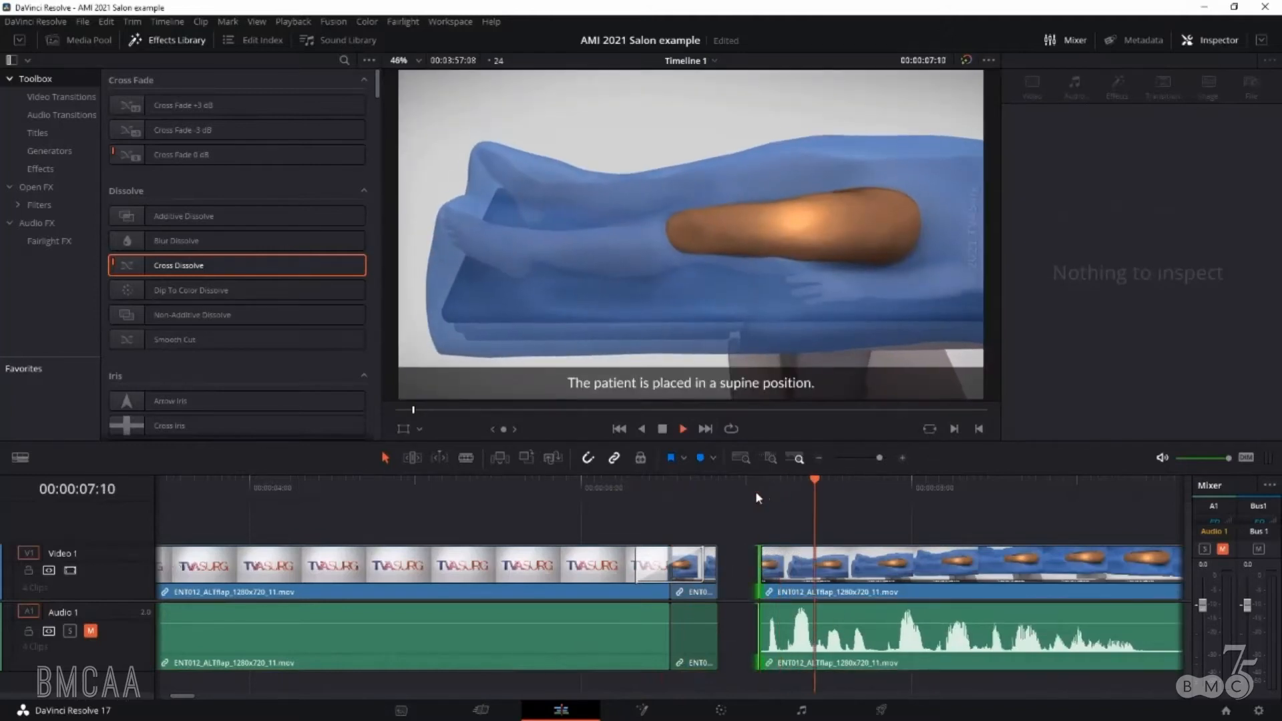
{"action": "left_click", "coordinate": [755, 490]}
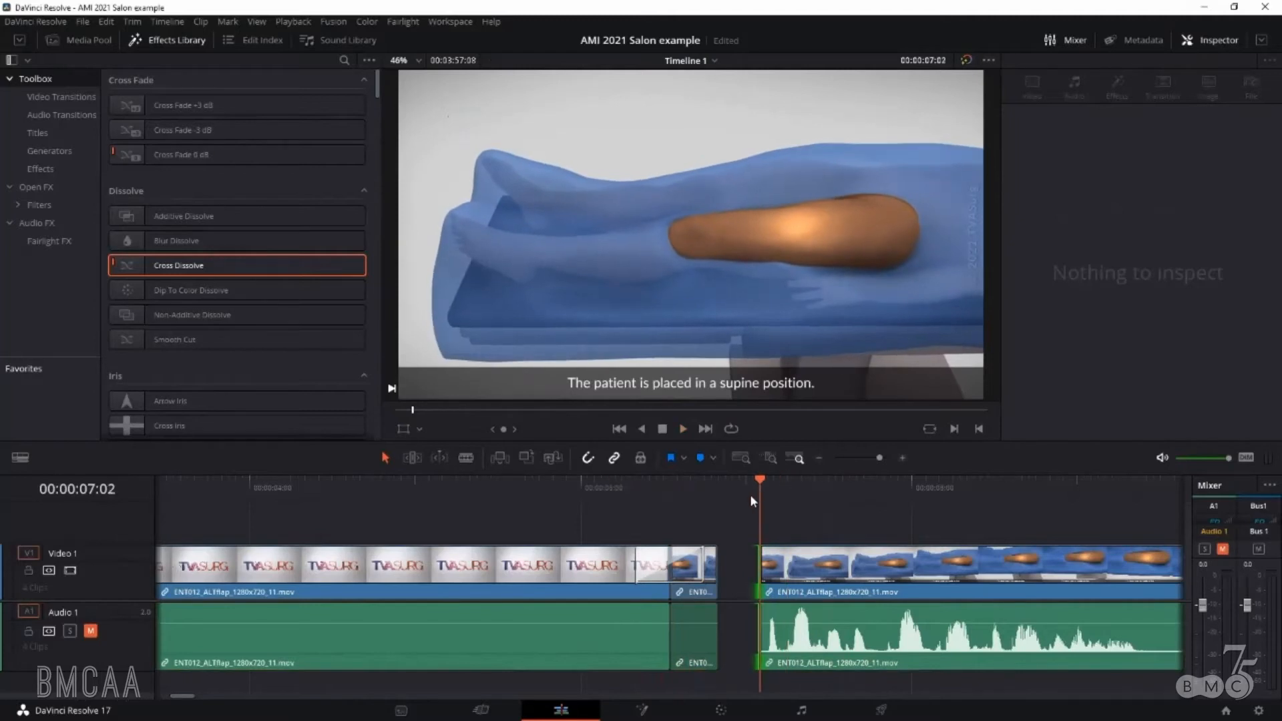
{"action": "left_click", "coordinate": [739, 571]}
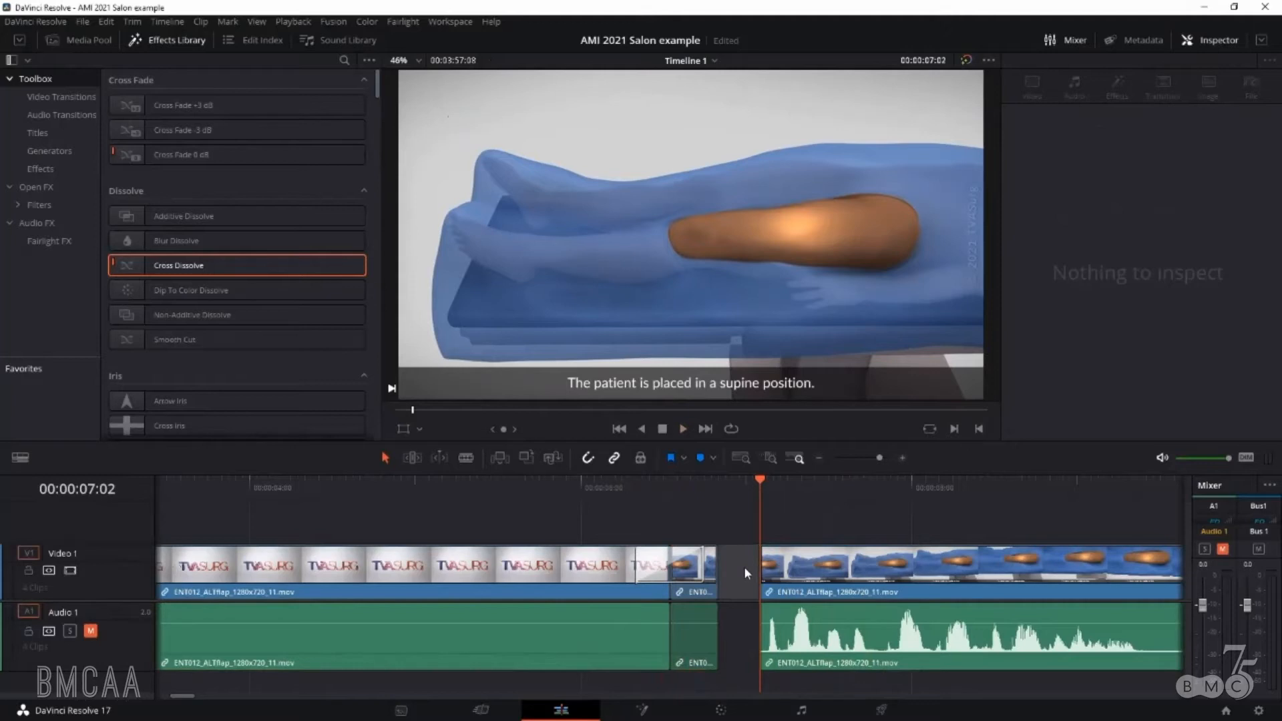
{"action": "key", "text": "Delete"}
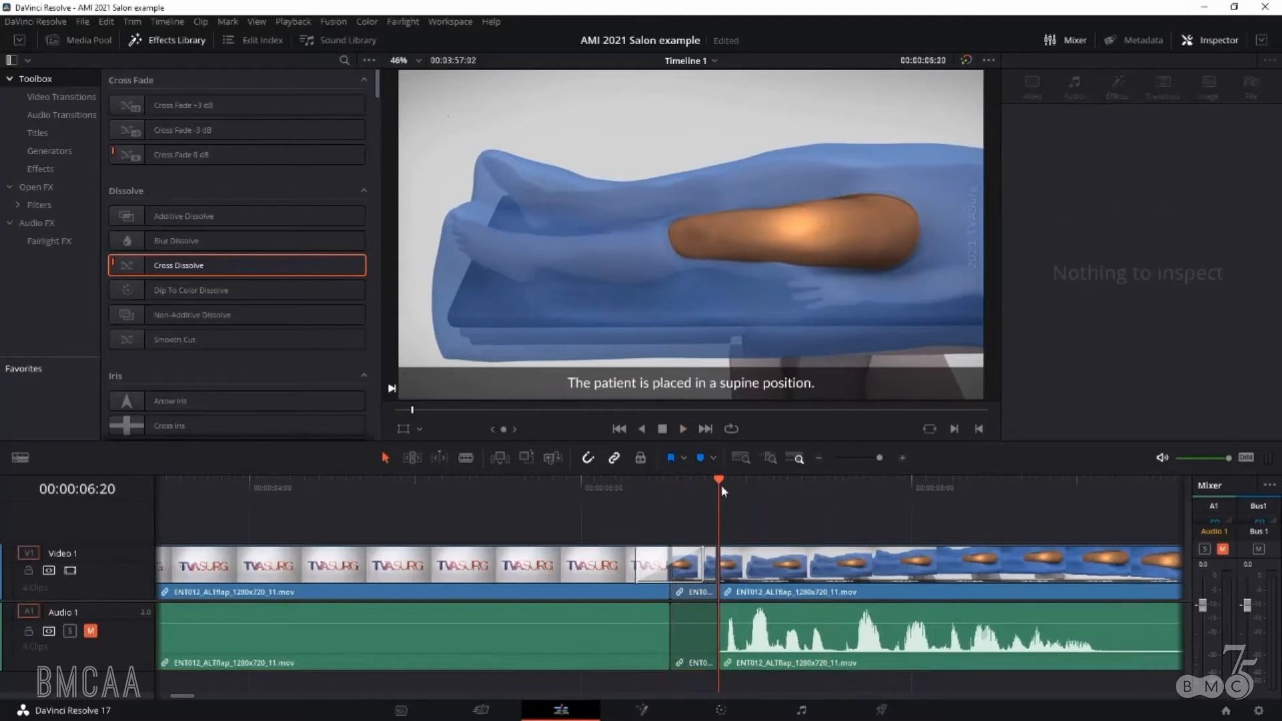
- Split the main patient clip at 00:00:09:22 and 00:00:10:18 to isolate the silent pause in the narration
{"action": "left_click_drag", "start_coordinate": [720, 486], "coordinate": [830, 482]}
{"action": "scroll", "coordinate": [587, 532], "scroll_direction": "down", "scroll_amount": 2}
{"action": "scroll", "coordinate": [587, 533], "scroll_direction": "down", "scroll_amount": 1}
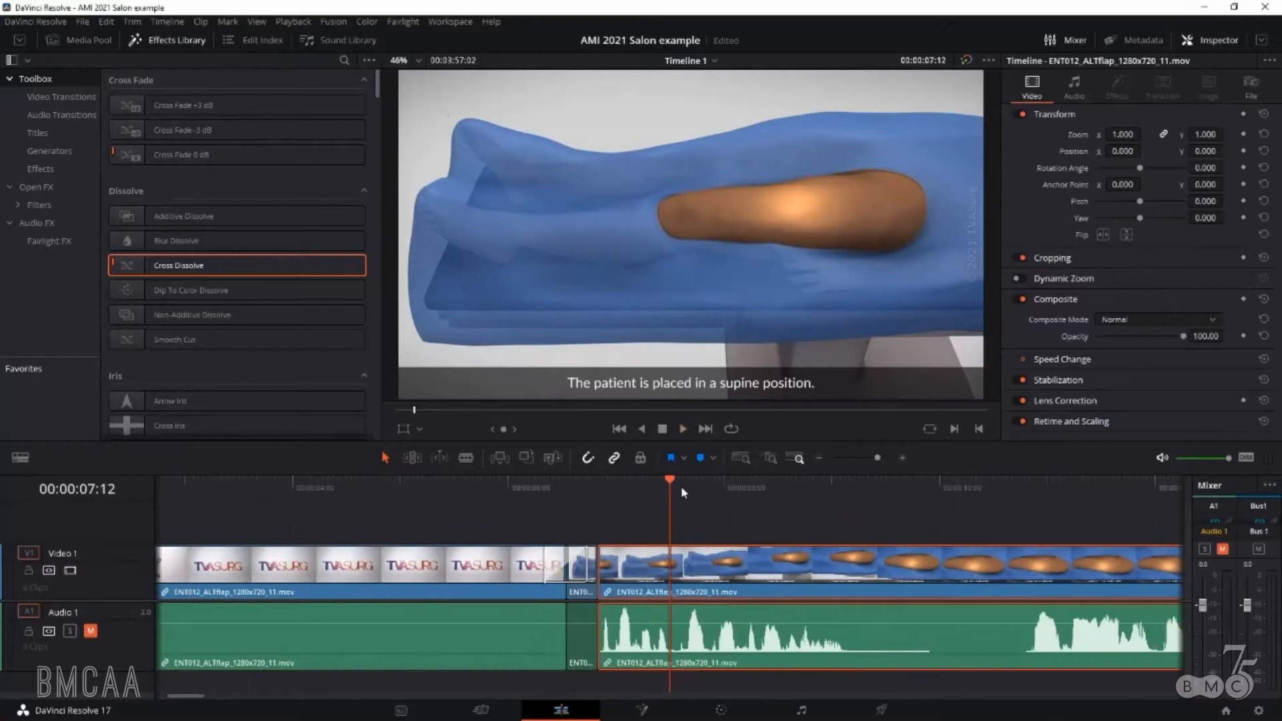
{"action": "left_click_drag", "start_coordinate": [671, 479], "coordinate": [858, 484]}
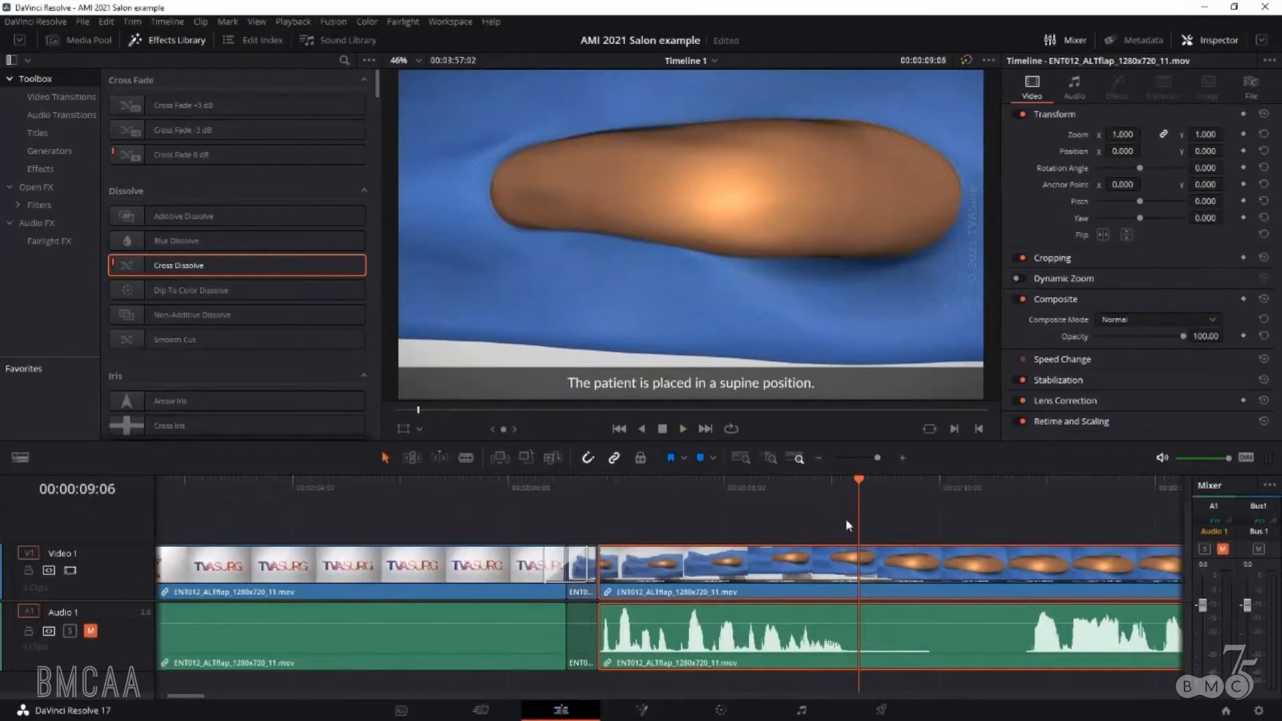
{"action": "left_click_drag", "start_coordinate": [859, 486], "coordinate": [932, 488]}
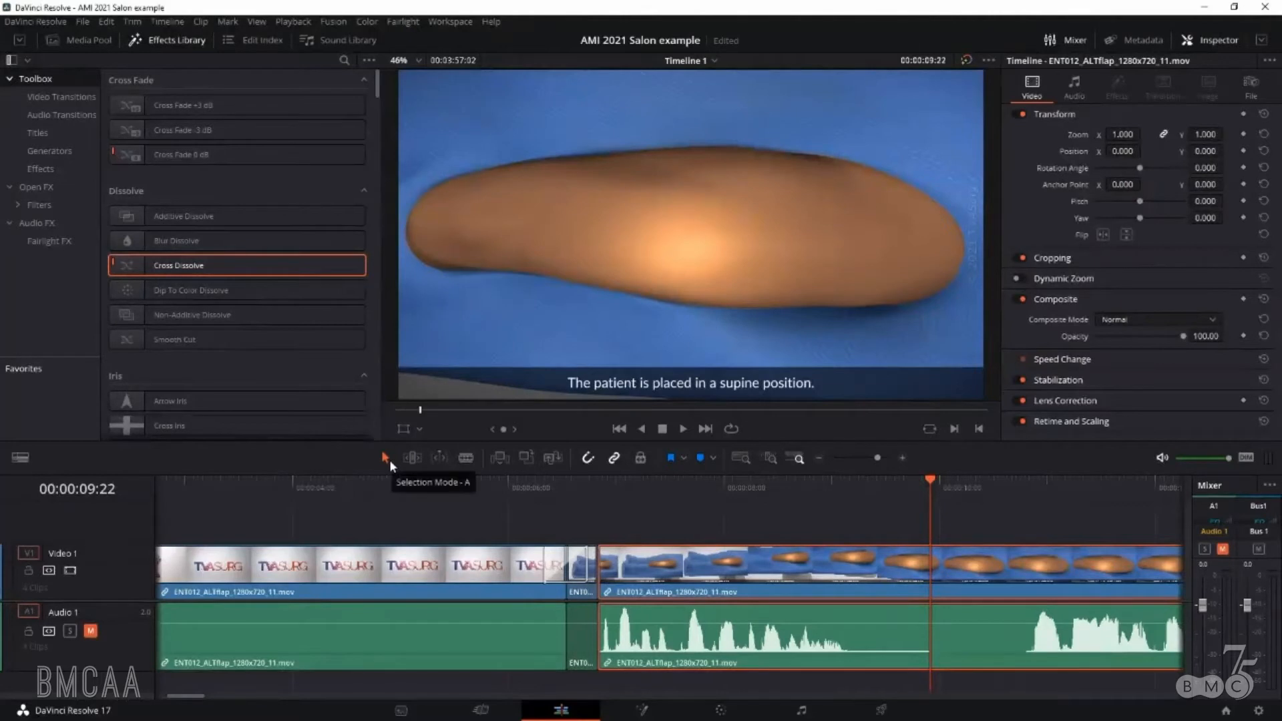
{"action": "left_click", "coordinate": [988, 526]}
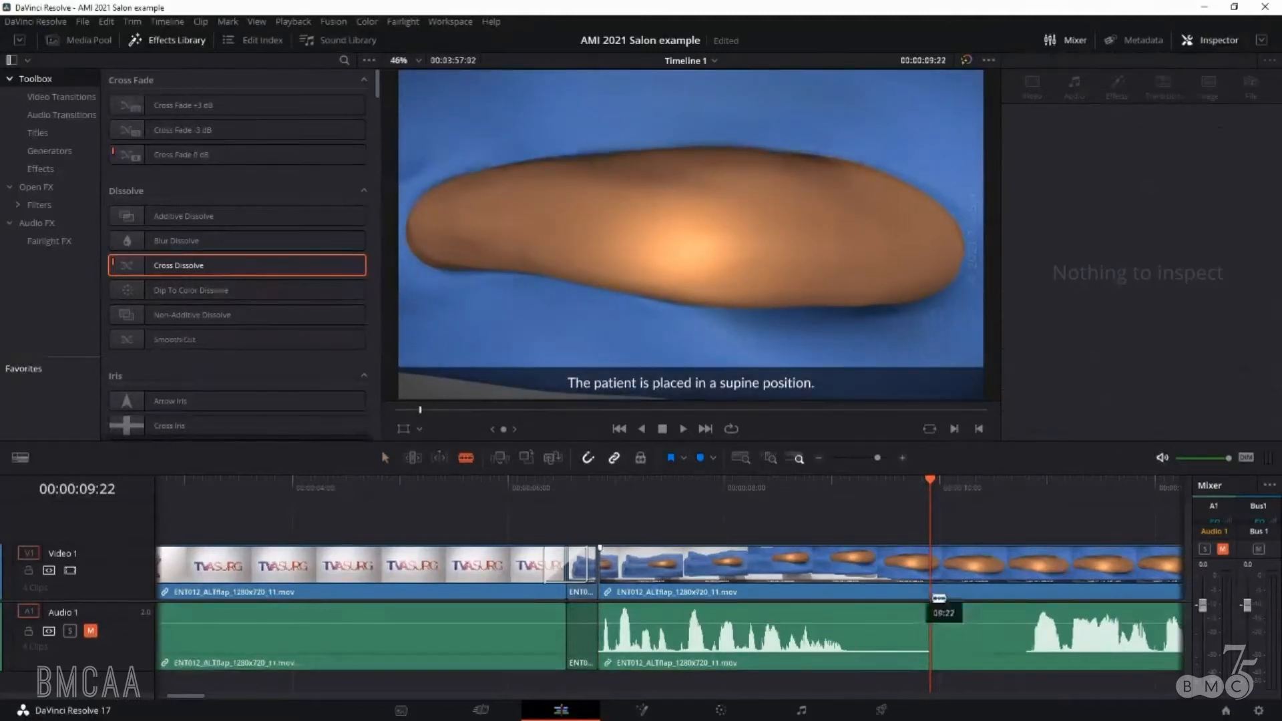
{"action": "left_click", "coordinate": [935, 583]}
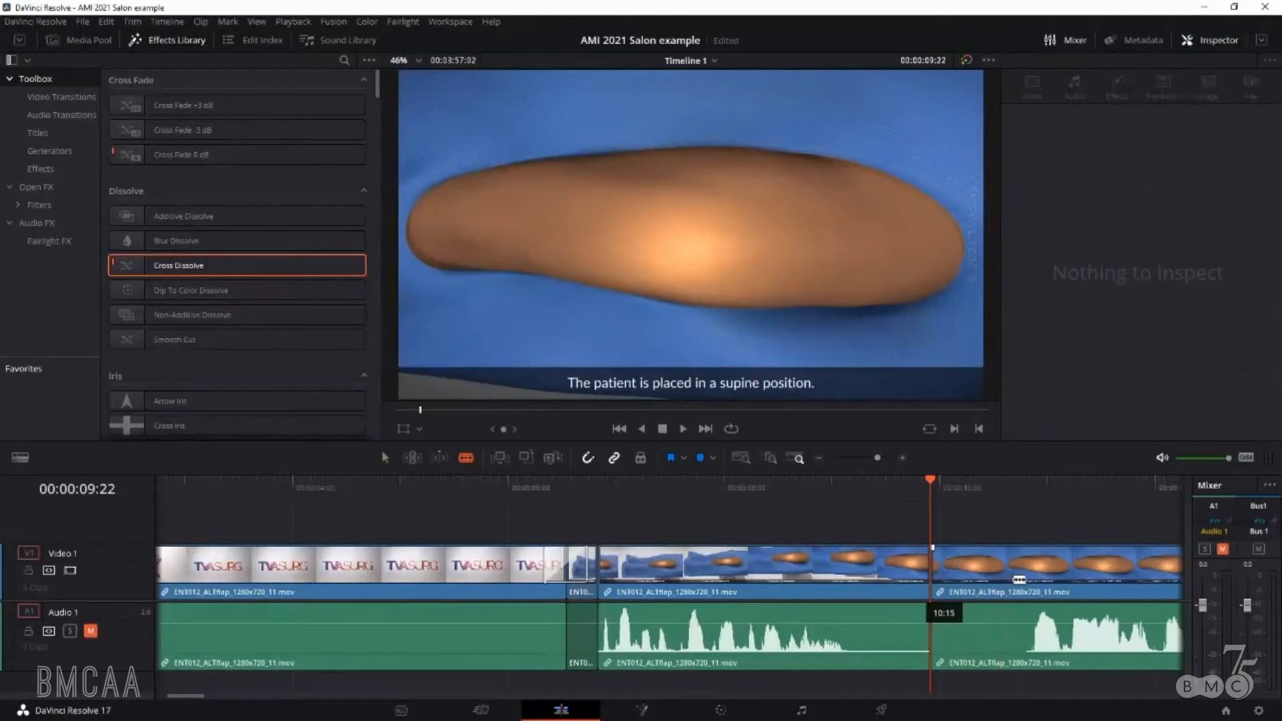
{"action": "left_click", "coordinate": [1019, 578]}
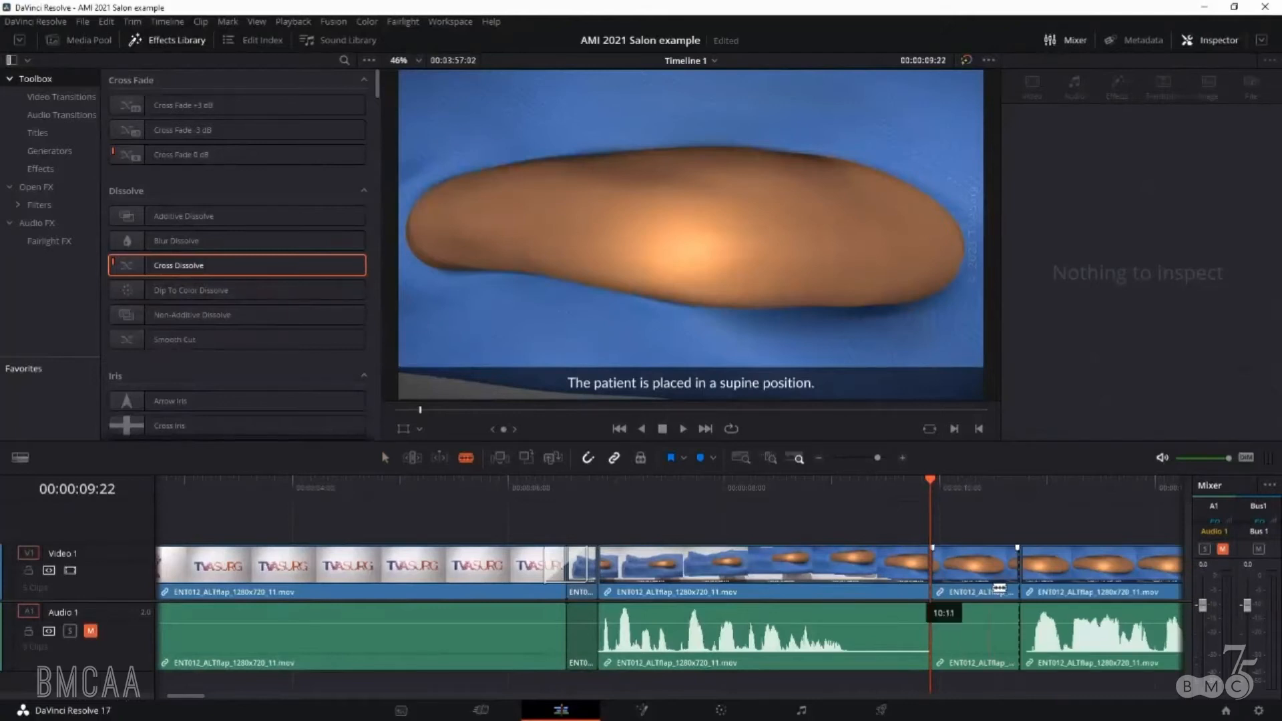
{"action": "key", "text": "a"}
- Turn off Selection Follows Playhead and scrub over the isolated silent piece
{"action": "scroll", "coordinate": [945, 538], "scroll_direction": "down", "scroll_amount": 1}
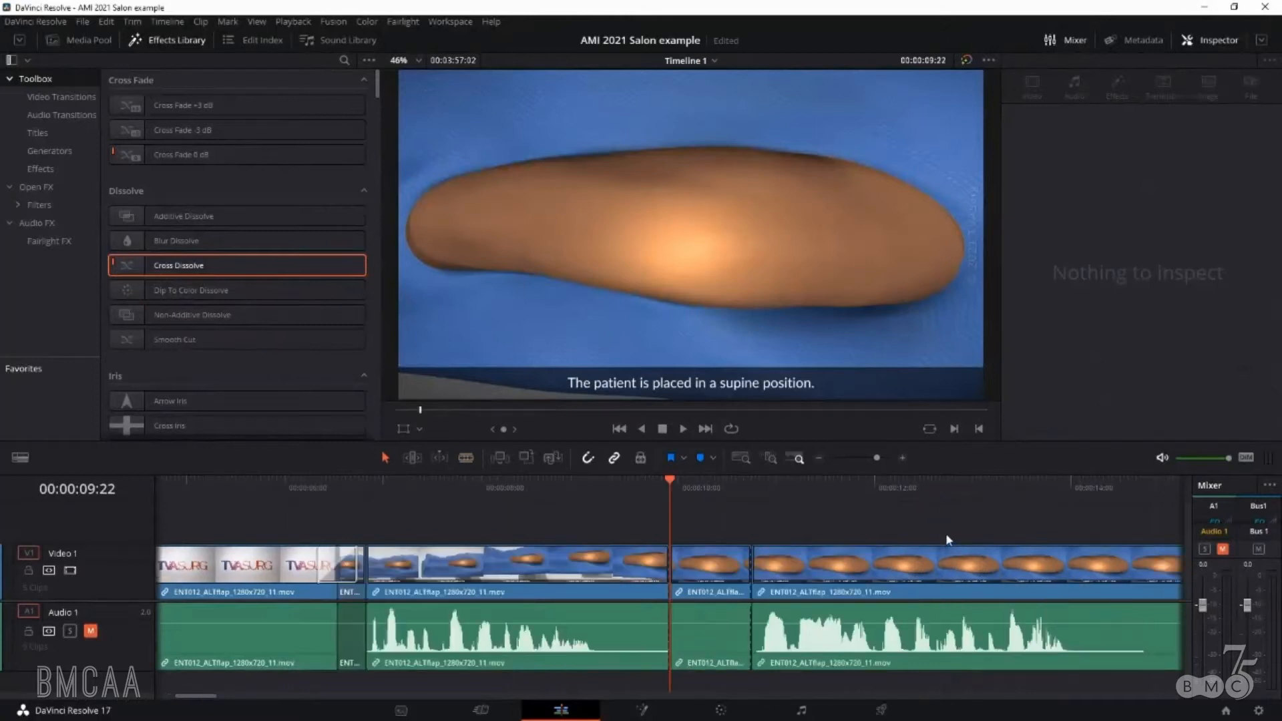
{"action": "scroll", "coordinate": [708, 536], "scroll_direction": "right", "scroll_amount": 1}
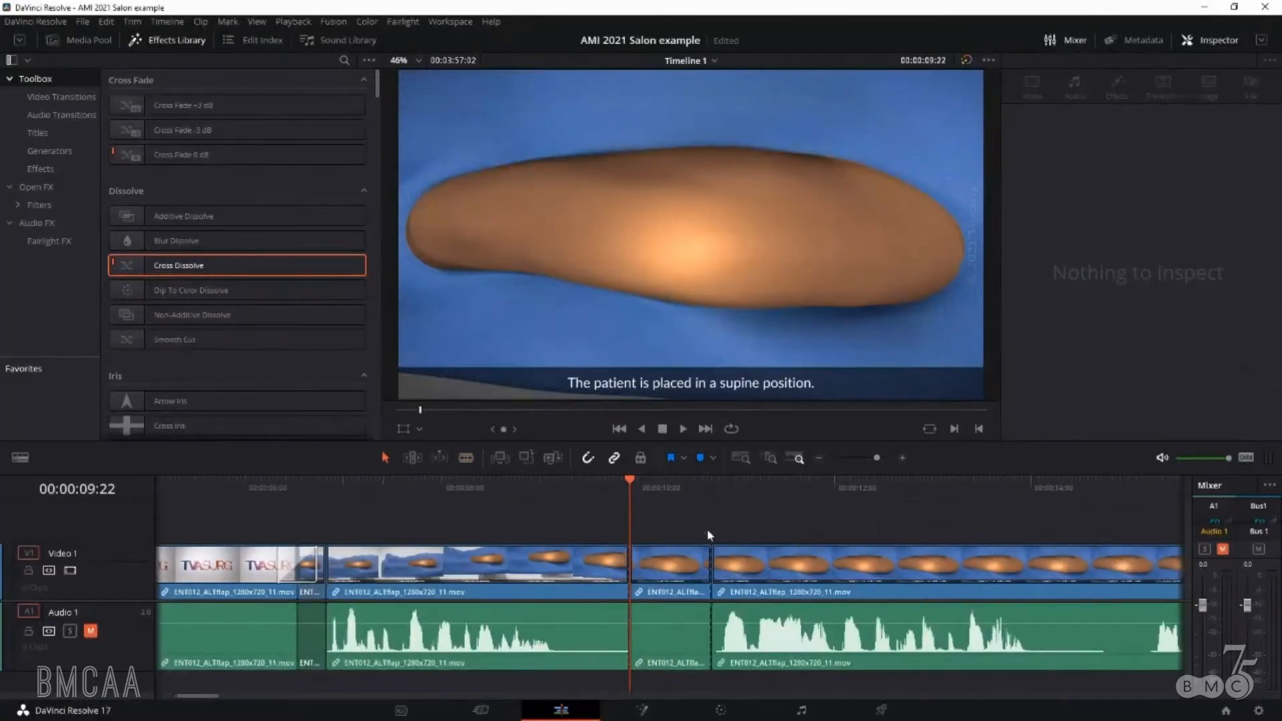
{"action": "left_click_drag", "start_coordinate": [632, 488], "coordinate": [670, 482]}
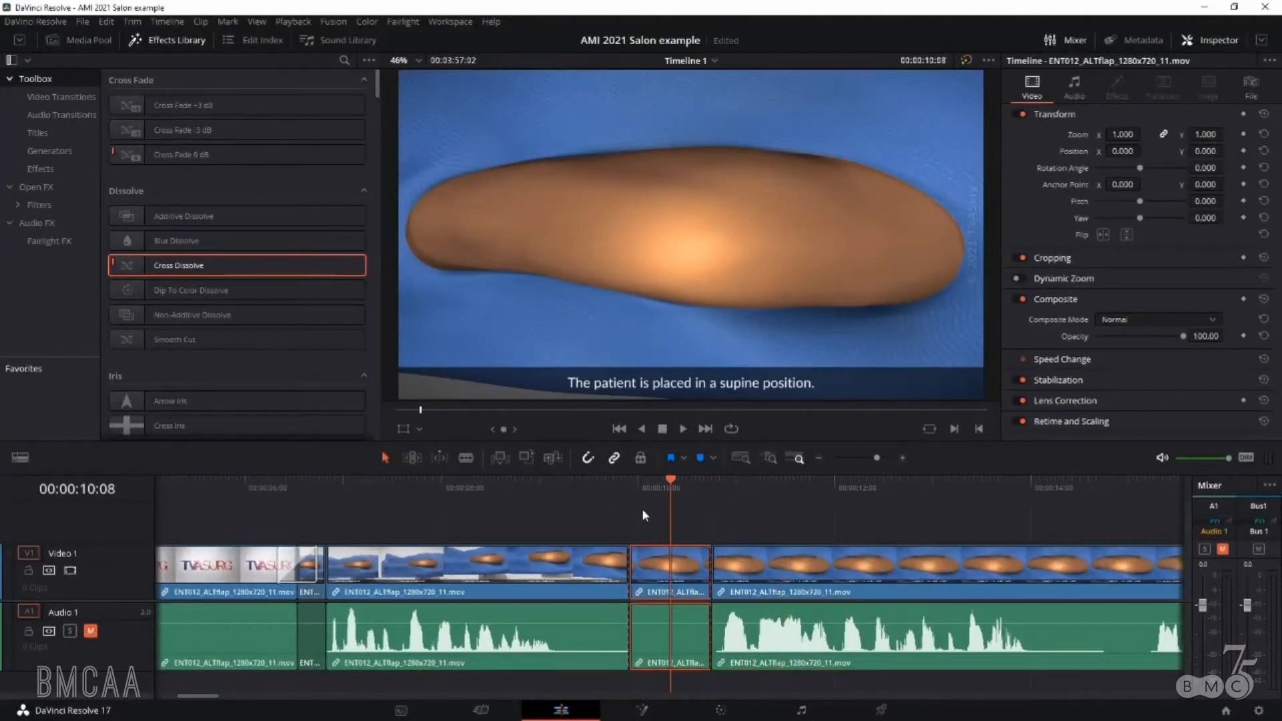
{"action": "left_click", "coordinate": [85, 21]}
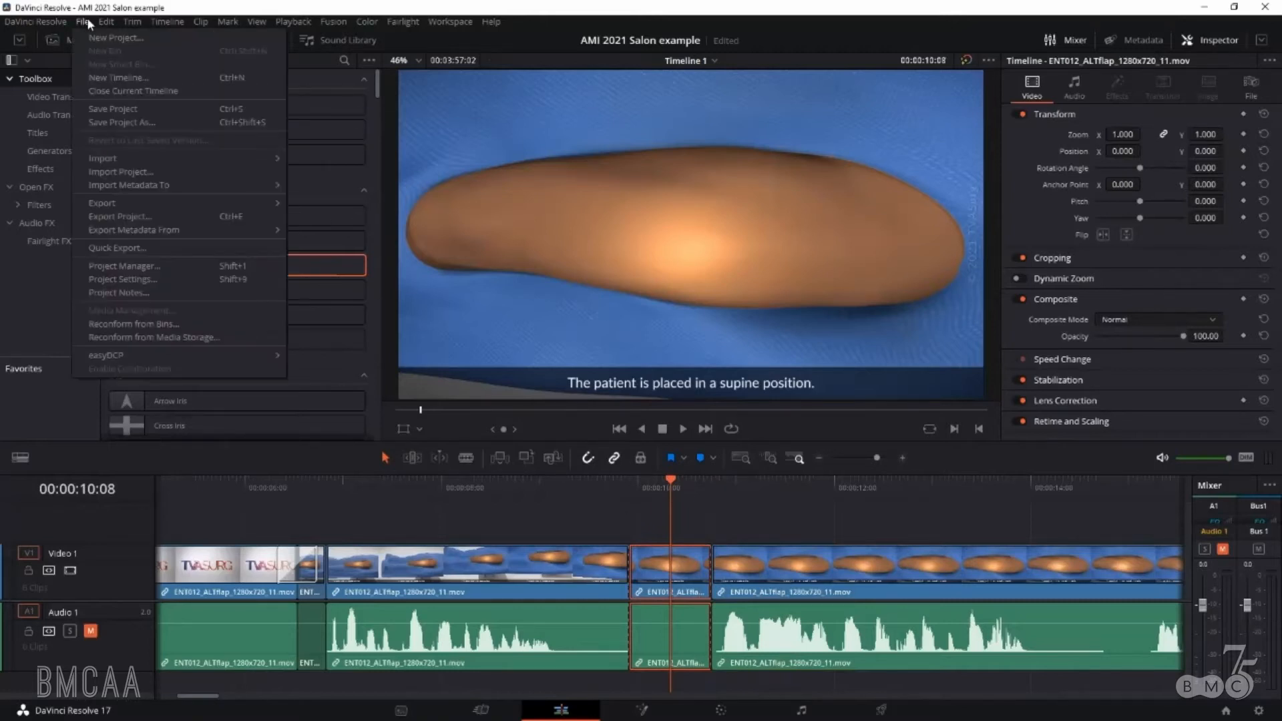
{"action": "mouse_move", "coordinate": [117, 23]}
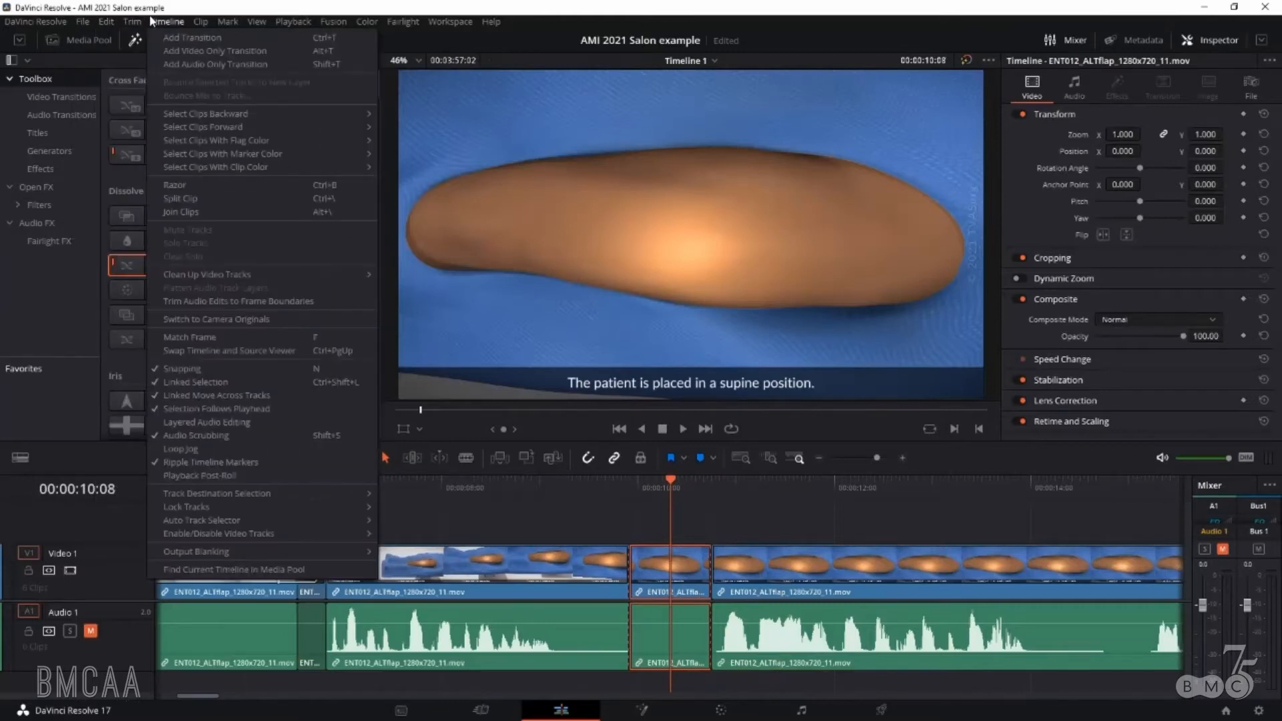
{"action": "left_click", "coordinate": [250, 409]}
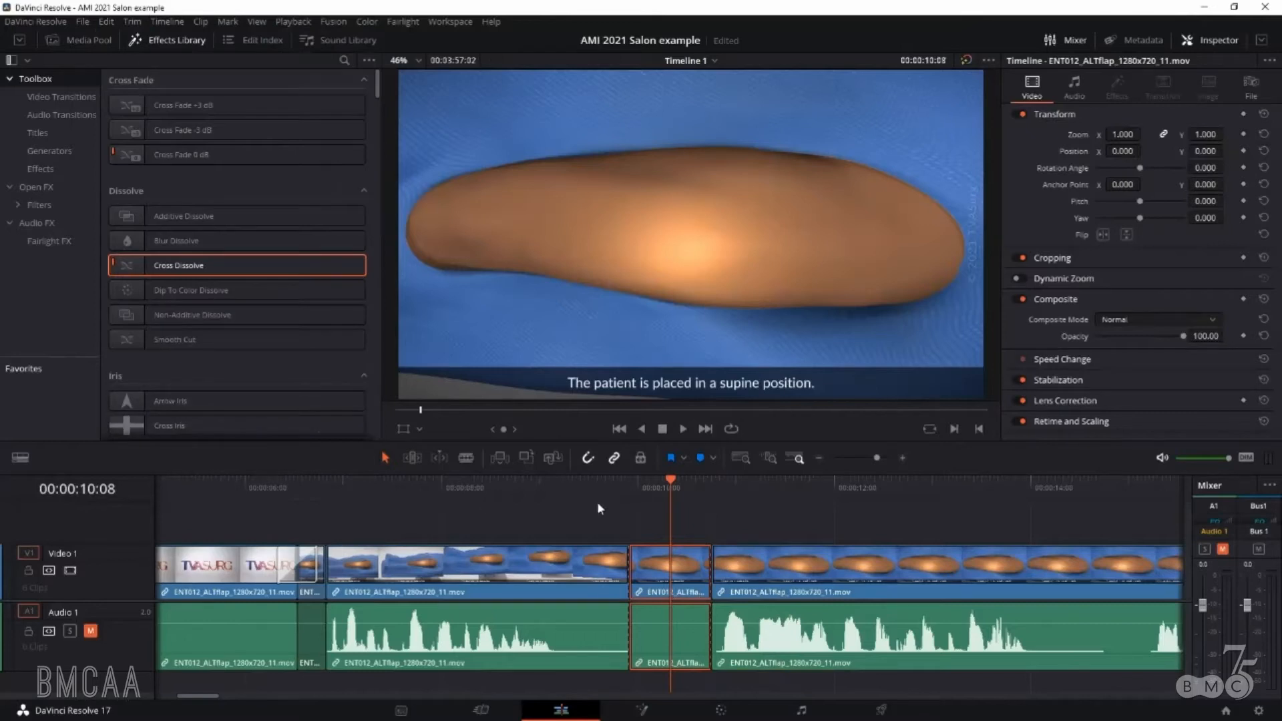
{"action": "mouse_move", "coordinate": [670, 486]}
{"action": "left_mouse_down"}
{"action": "mouse_move", "coordinate": [758, 487]}
{"action": "mouse_move", "coordinate": [660, 483]}
{"action": "left_mouse_up"}
- Turn Selection Follows Playhead back on and scrub within the isolated silent piece
{"action": "left_click", "coordinate": [160, 22]}
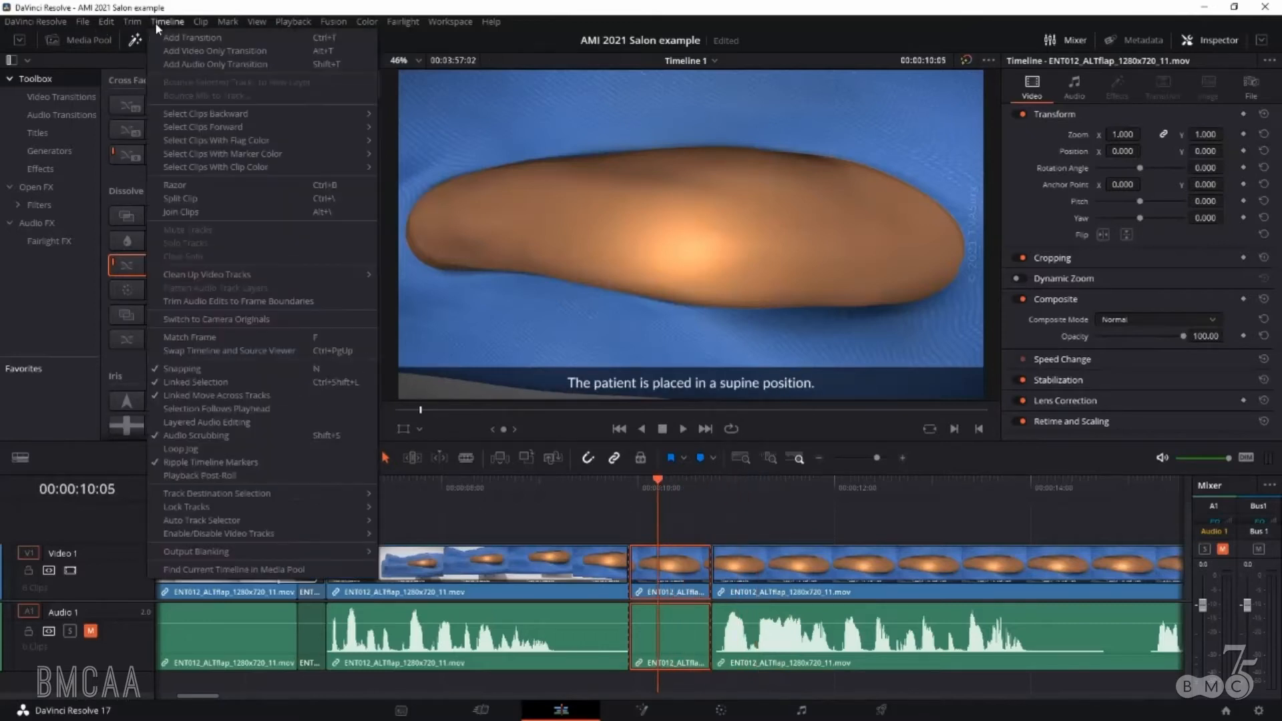
{"action": "left_click", "coordinate": [216, 409]}
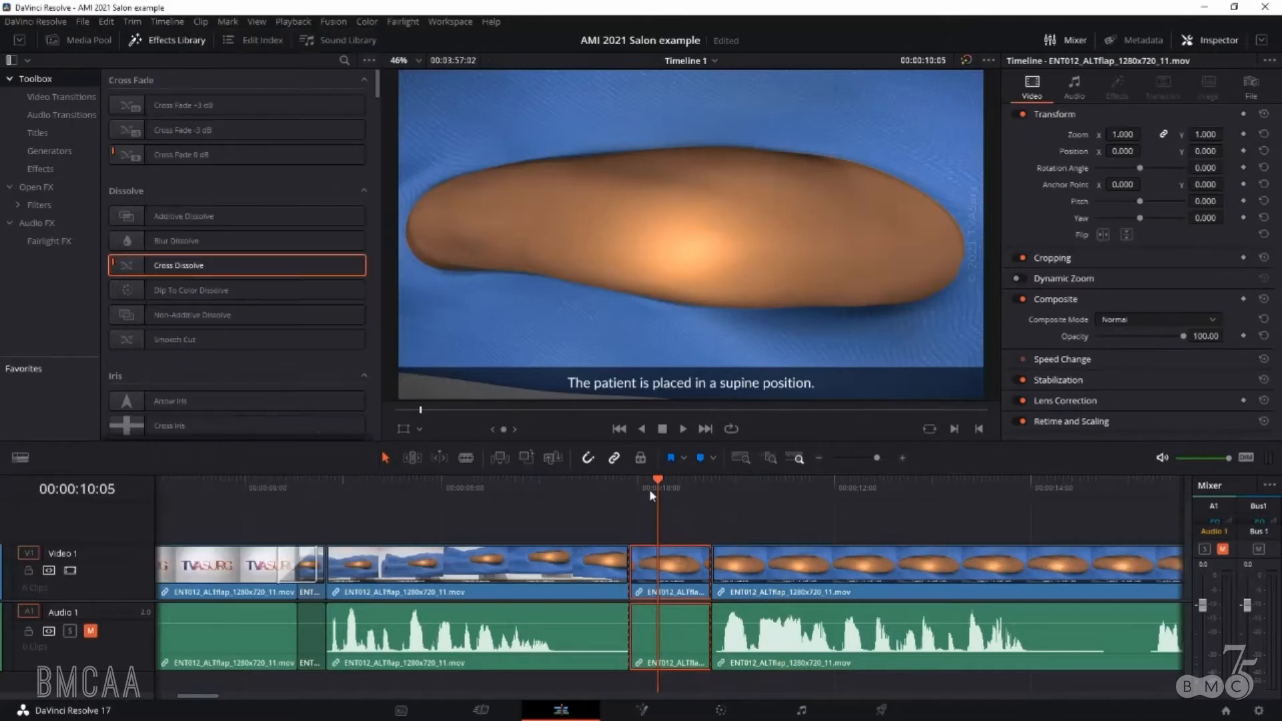
{"action": "left_click_drag", "start_coordinate": [658, 484], "coordinate": [691, 495]}
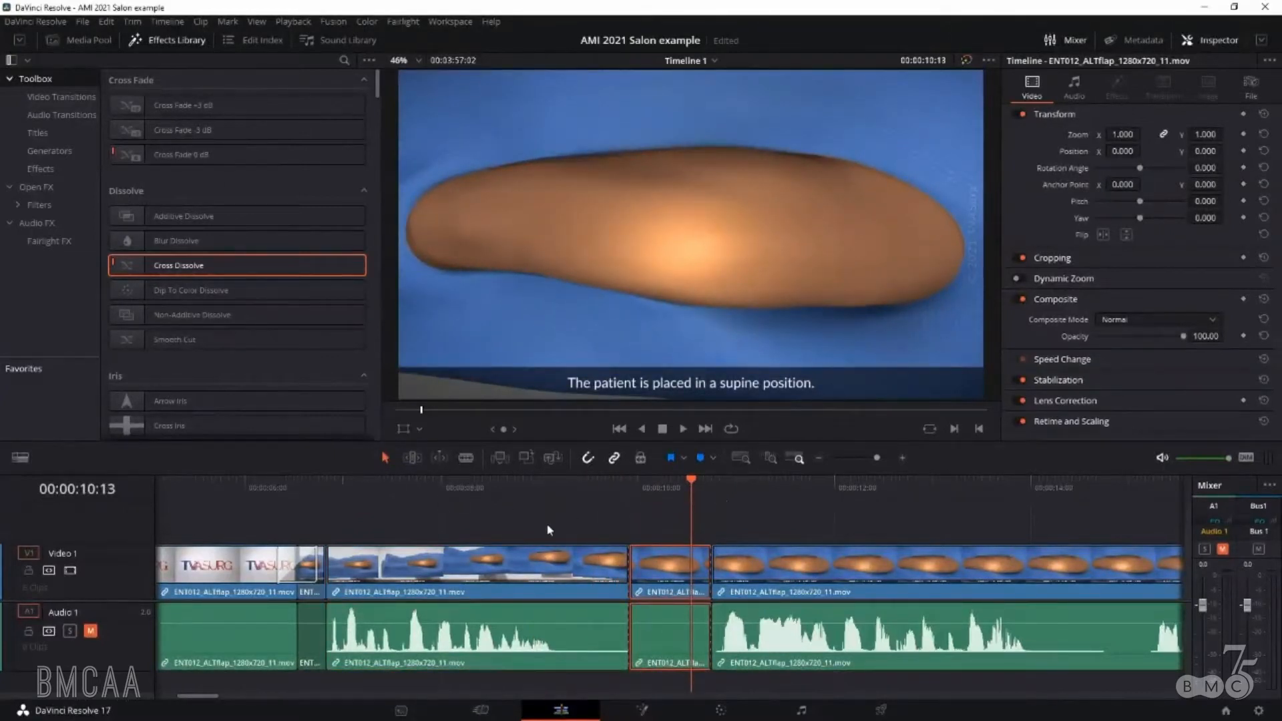
- Try ripple-deleting the isolated silent piece after 00:00:09:22 and undo the deletion
{"action": "left_click_drag", "start_coordinate": [641, 484], "coordinate": [687, 596]}
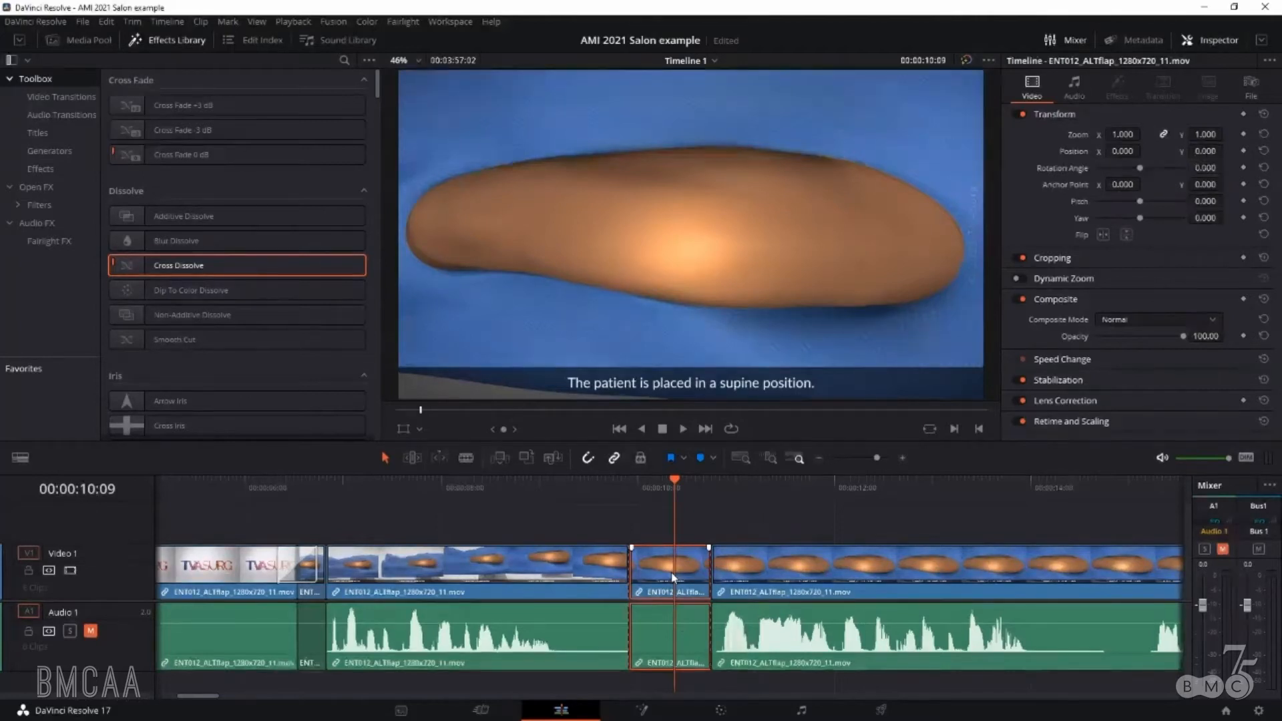
{"action": "key", "text": "Delete"}
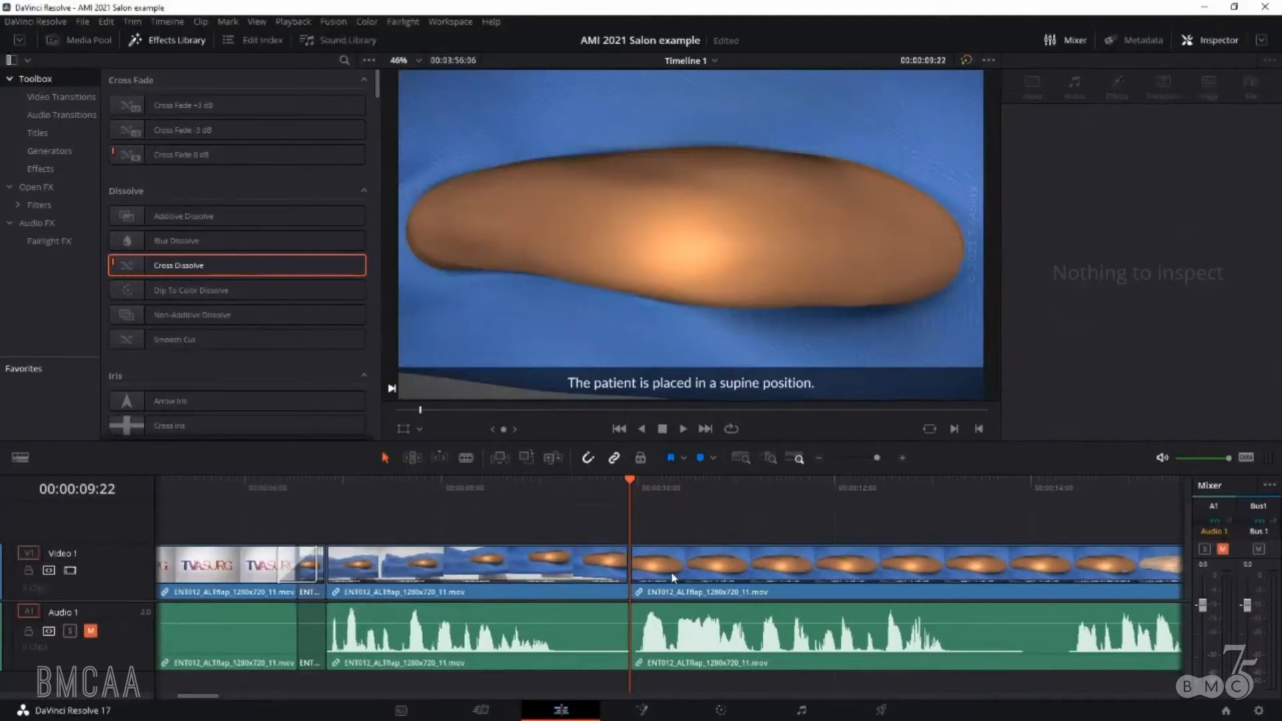
{"action": "key", "text": "ctrl+z"}
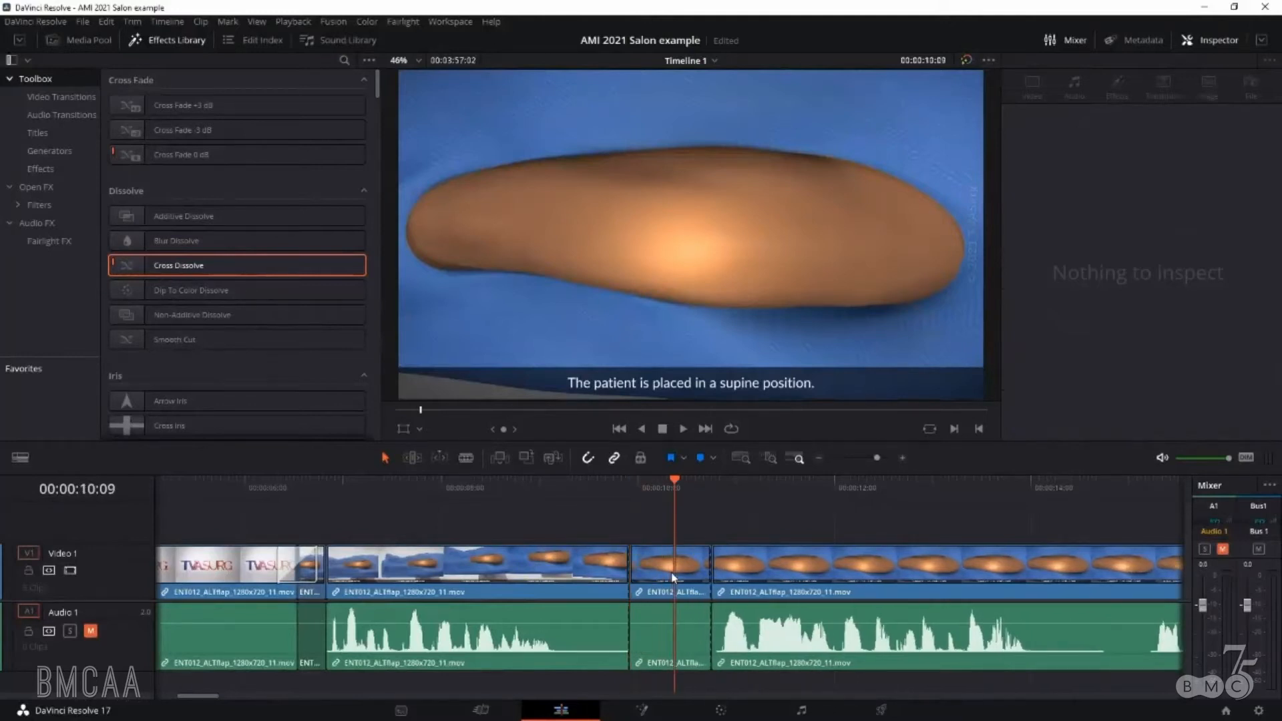
- Ripple-delete the isolated silent piece so the following footage starts at 00:00:09:22
{"action": "left_click", "coordinate": [671, 572]}
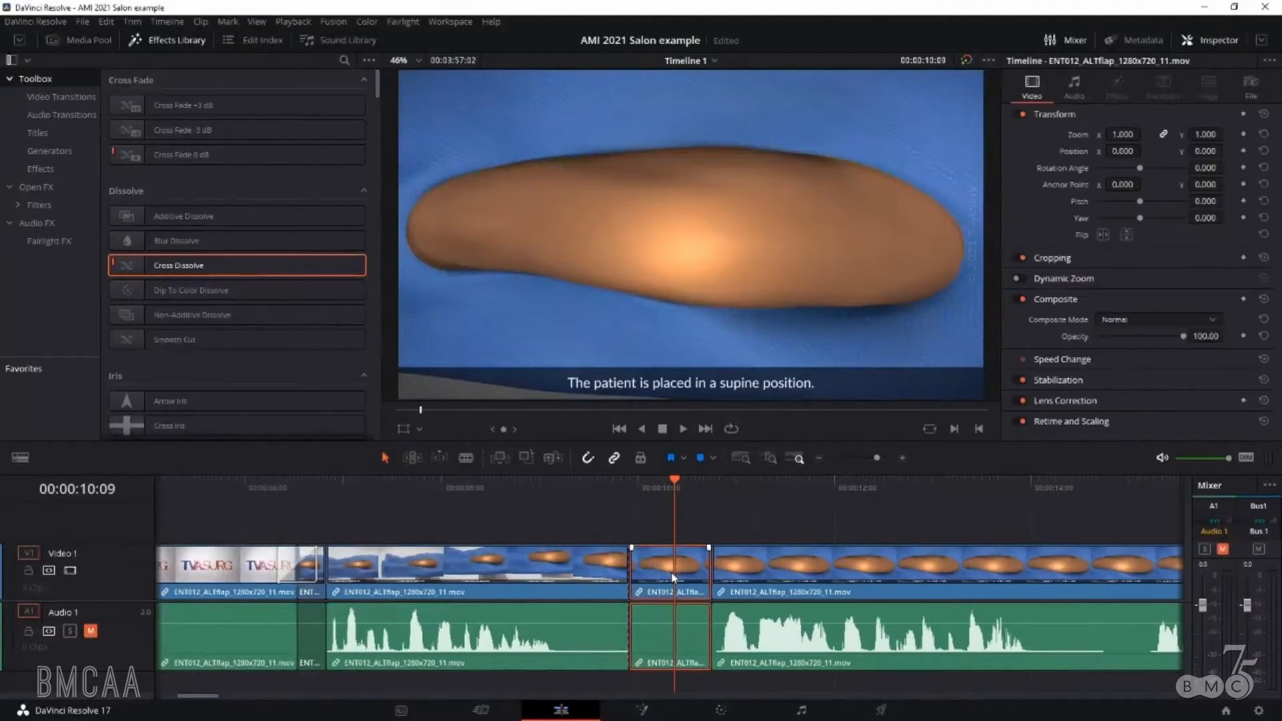
{"action": "key", "text": "Delete"}
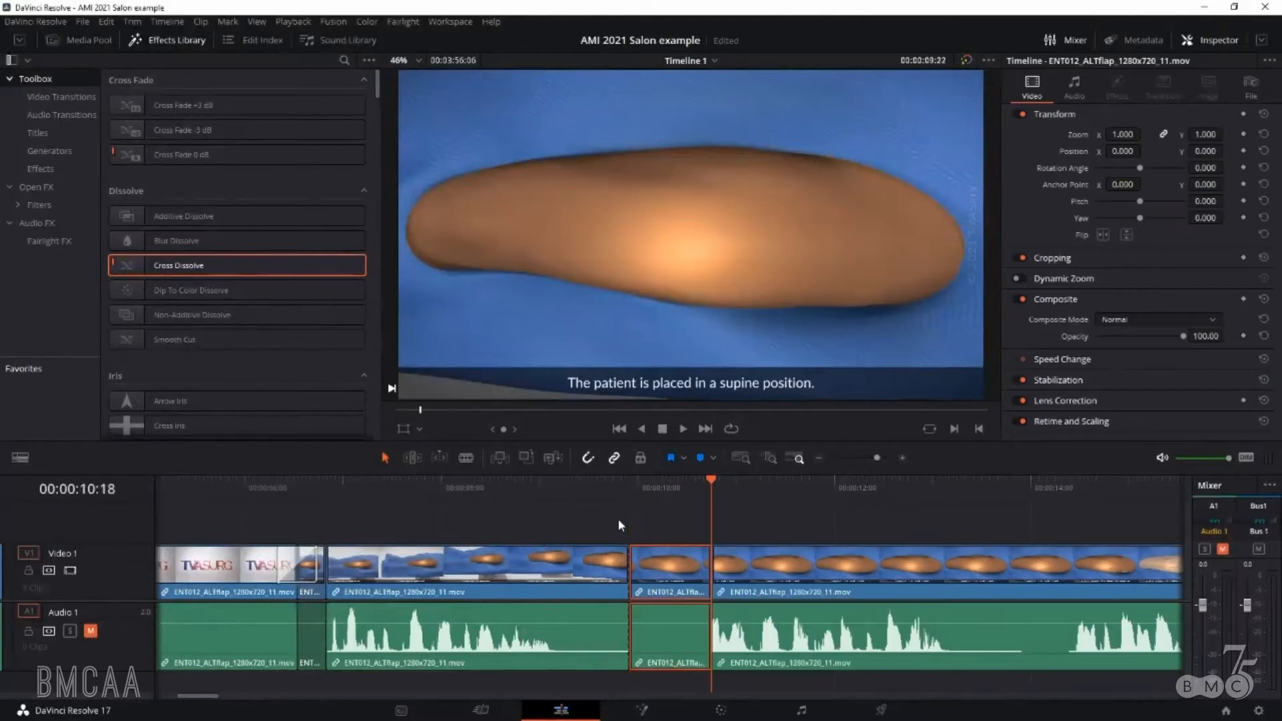
{"action": "left_click", "coordinate": [618, 518]}
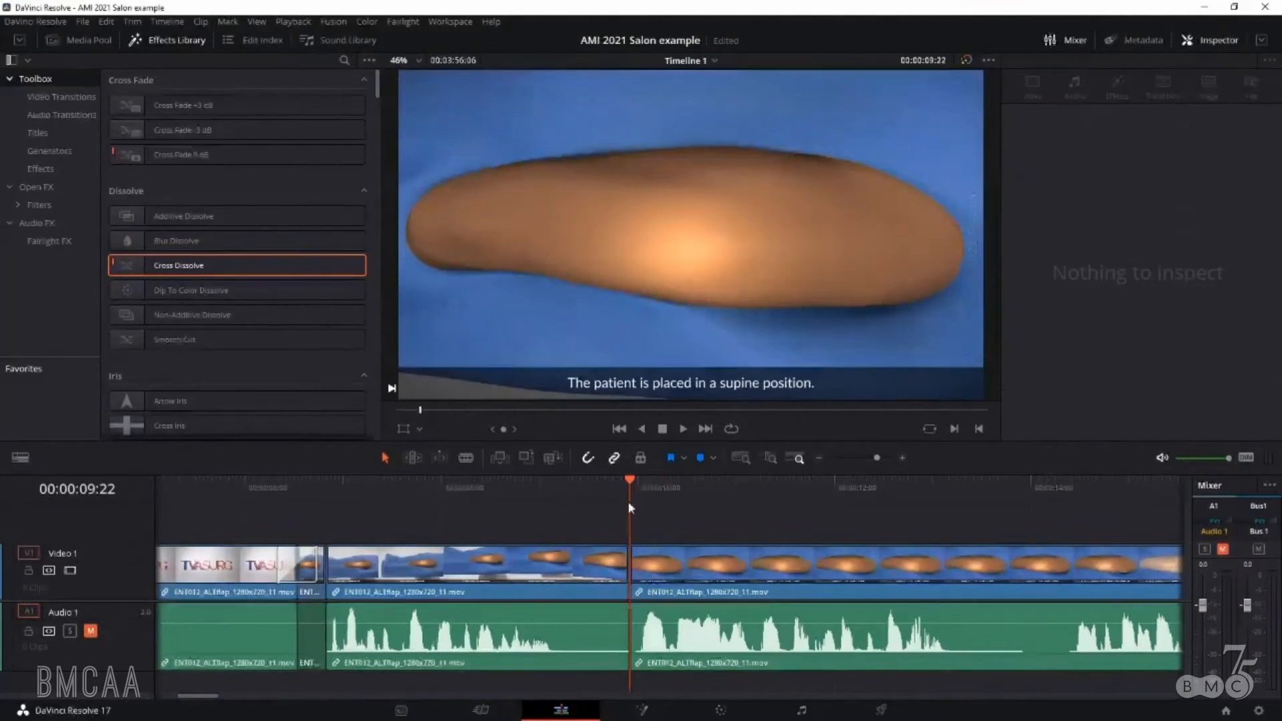
- Split the thigh flap clip at 00:00:13:06, in the pause after its first stretch of narration
{"action": "left_click_drag", "start_coordinate": [198, 697], "coordinate": [215, 695]}
{"action": "left_click_drag", "start_coordinate": [521, 488], "coordinate": [578, 495]}
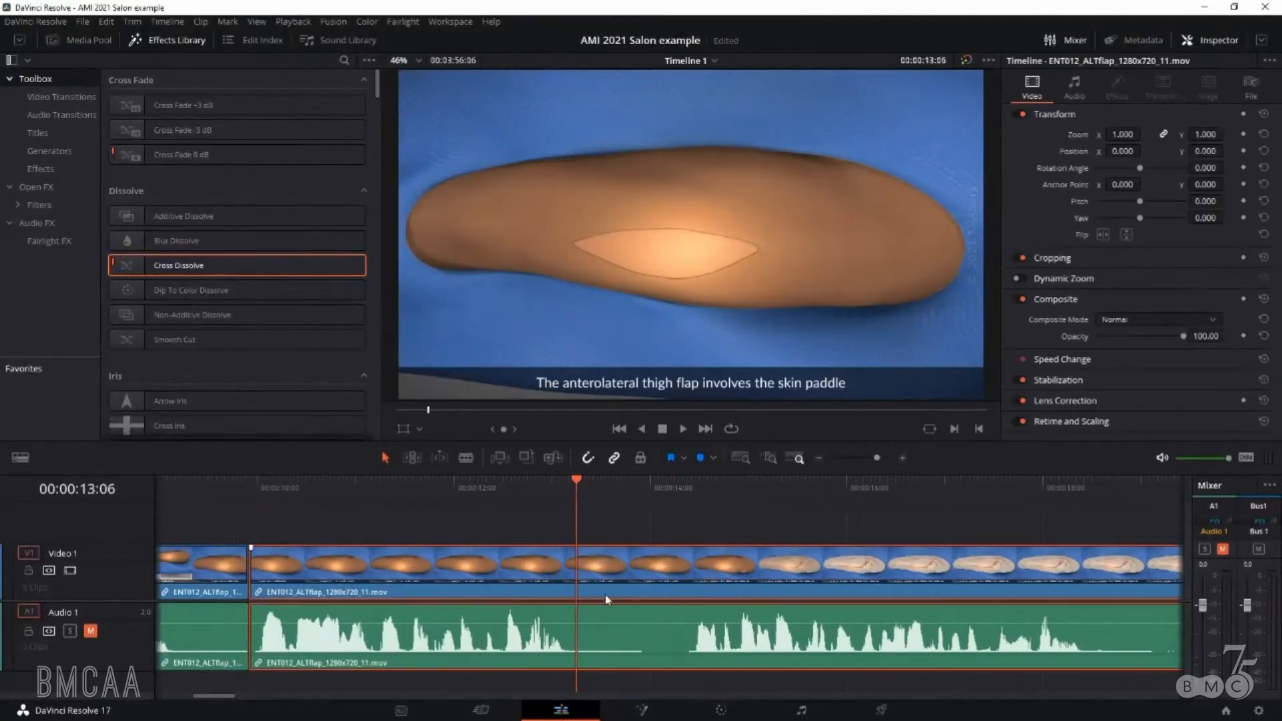
{"action": "key", "text": "ctrl+b"}
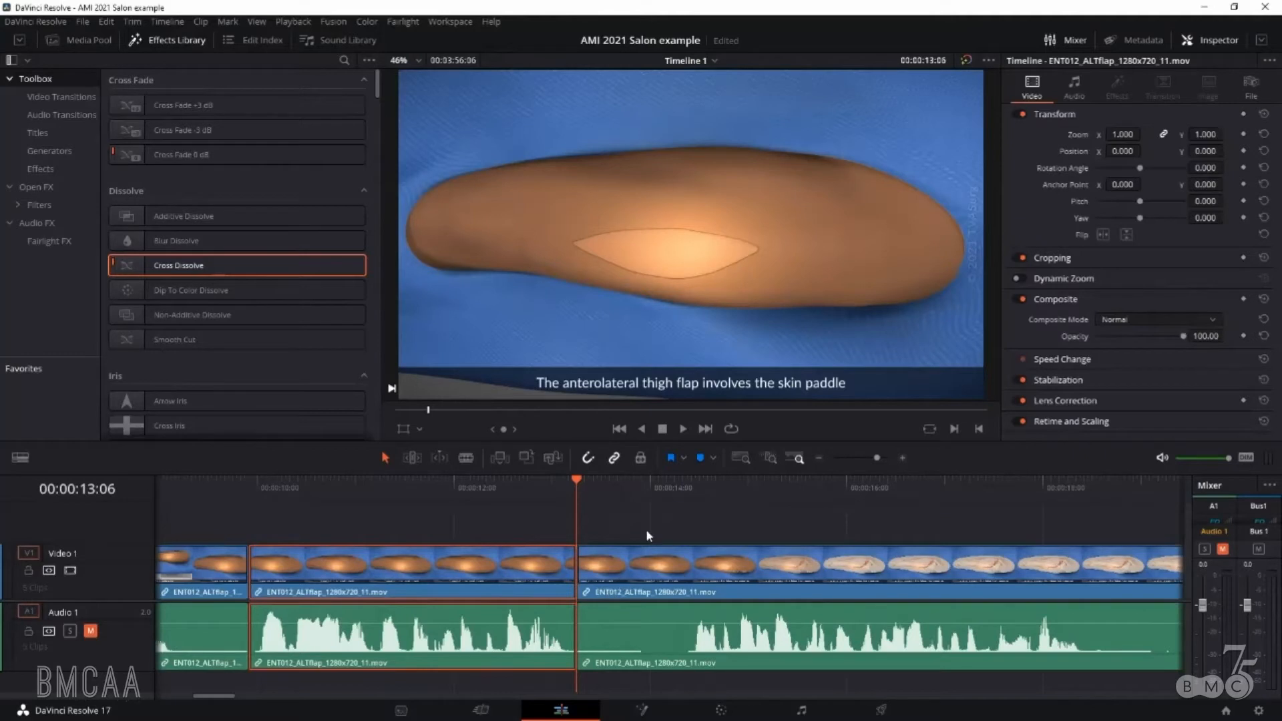
- Split the thigh flap clip at 00:00:14:08 and ripple-delete the silent piece between 00:00:13:06 and that cut
{"action": "left_click", "coordinate": [681, 483]}
{"action": "key", "text": "ctrl+b"}
{"action": "left_click", "coordinate": [631, 576]}
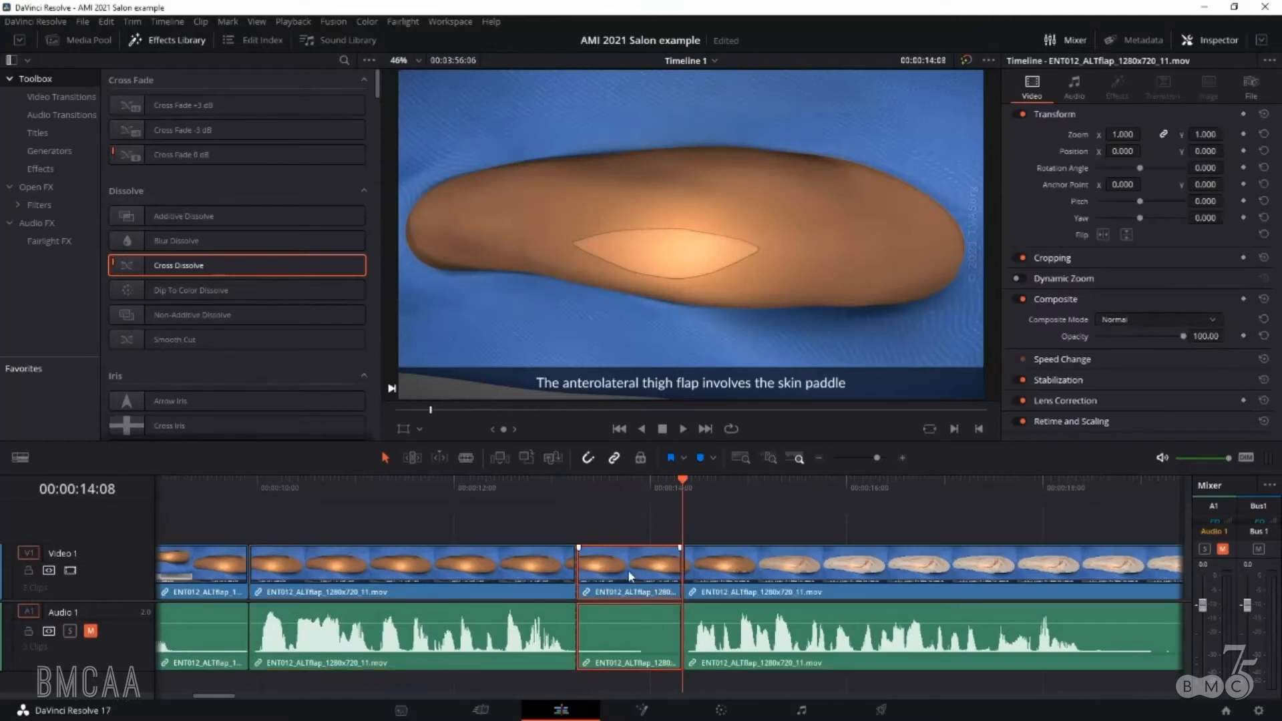
{"action": "key", "text": "Delete"}
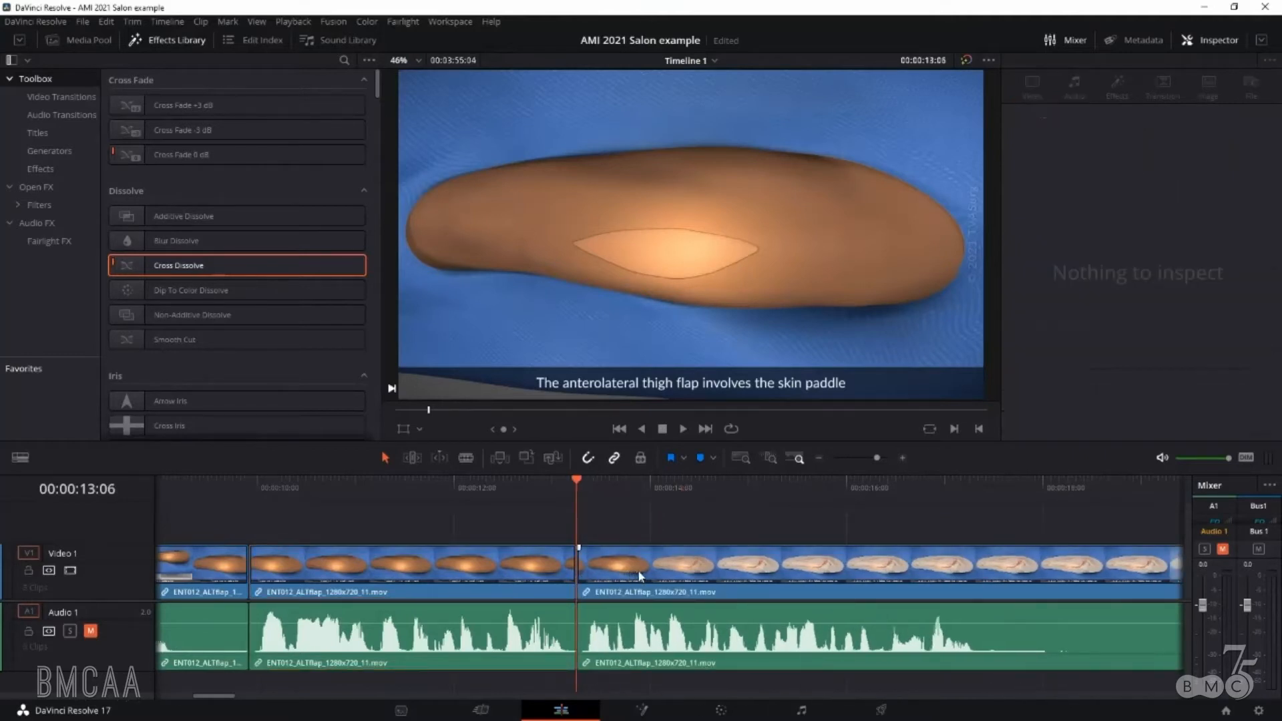
- Scrub forward to the next pause in the narration, around 00:00:17:13
{"action": "left_click_drag", "start_coordinate": [578, 493], "coordinate": [972, 498]}
{"action": "scroll", "coordinate": [512, 677], "scroll_direction": "down", "scroll_amount": 3}
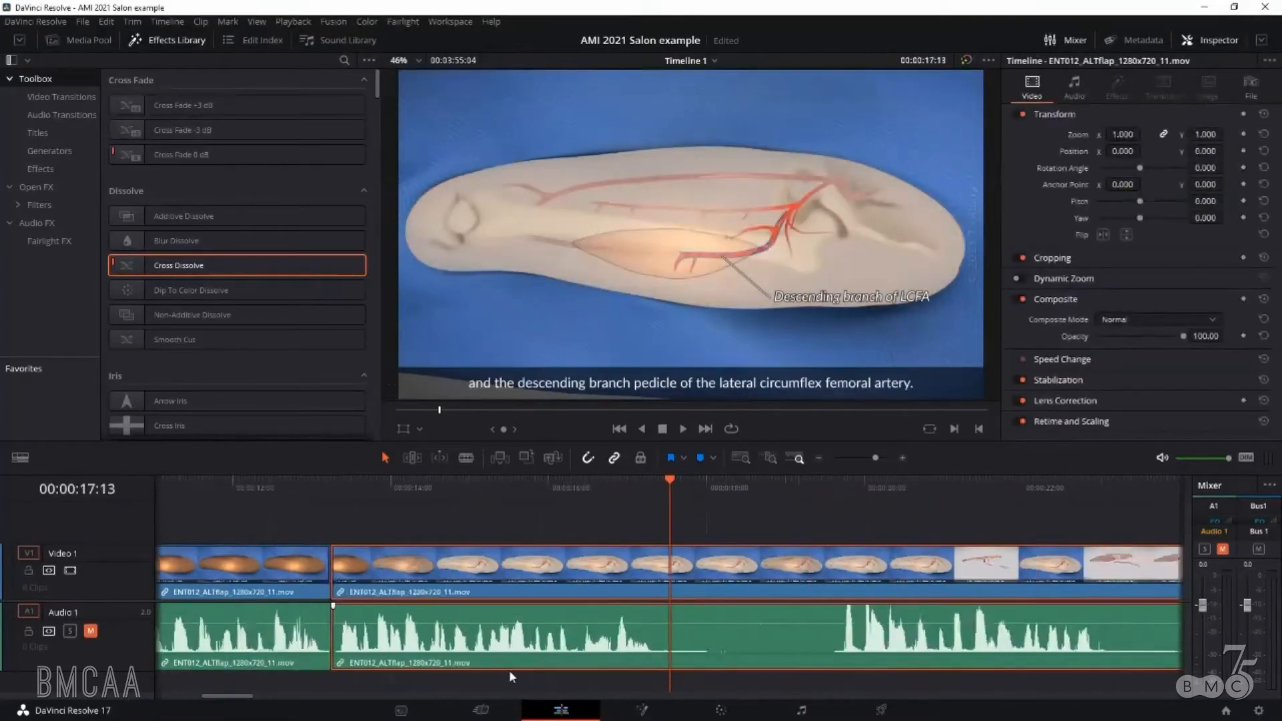
{"action": "scroll", "coordinate": [679, 590], "scroll_direction": "right", "scroll_amount": 3}
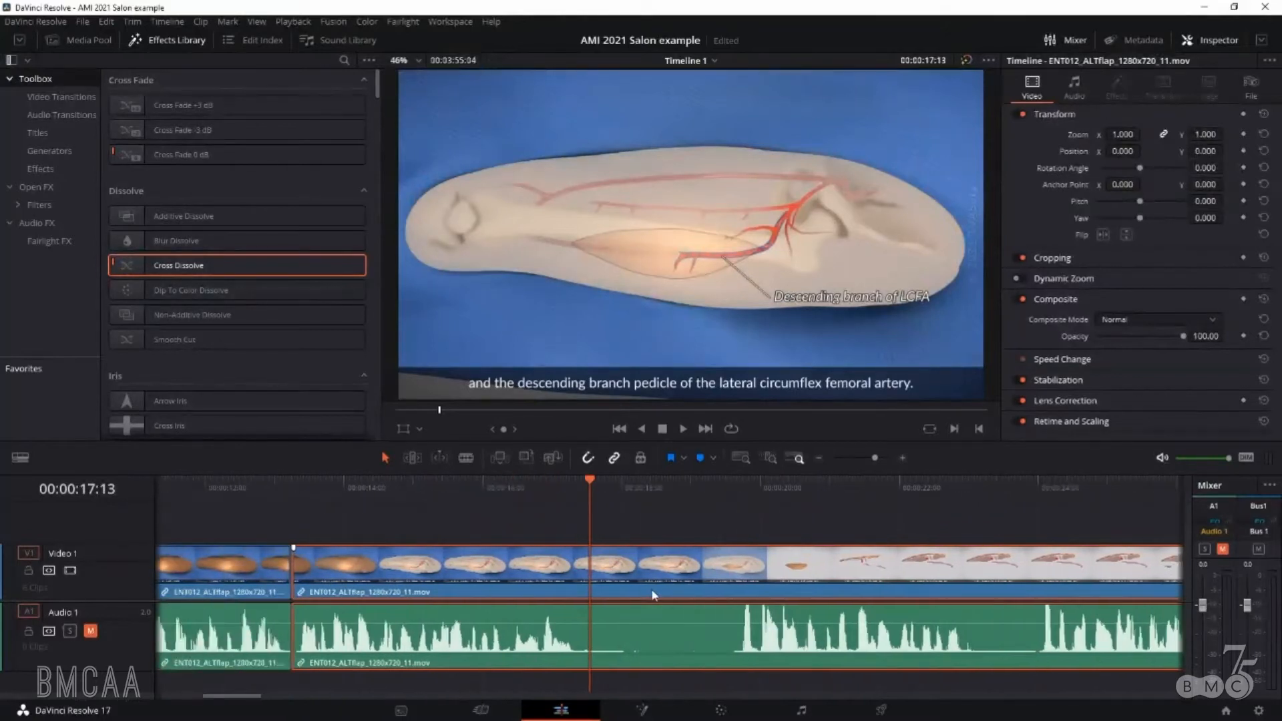
{"action": "scroll", "coordinate": [652, 593], "scroll_direction": "left", "scroll_amount": 3}
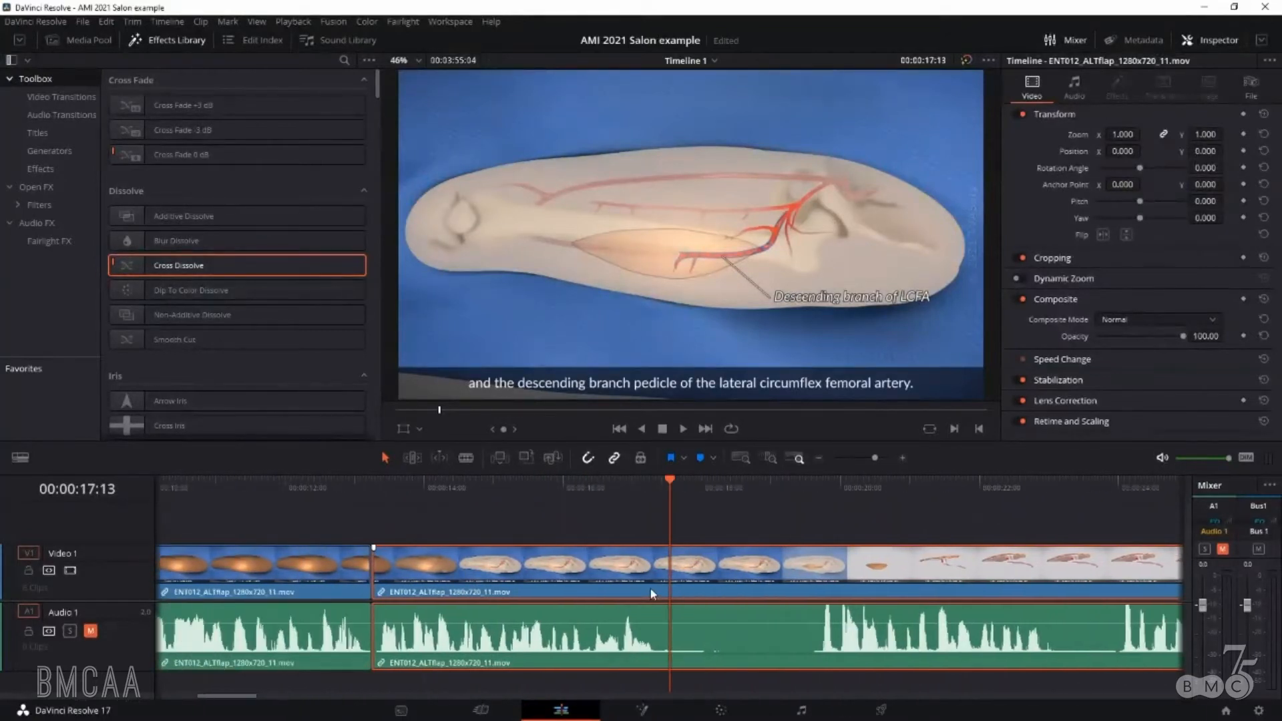
- Jump the playhead back and forth between the neighbouring edit points from 00:00:06:20 to 00:00:13:06
{"action": "key", "text": "Up"}
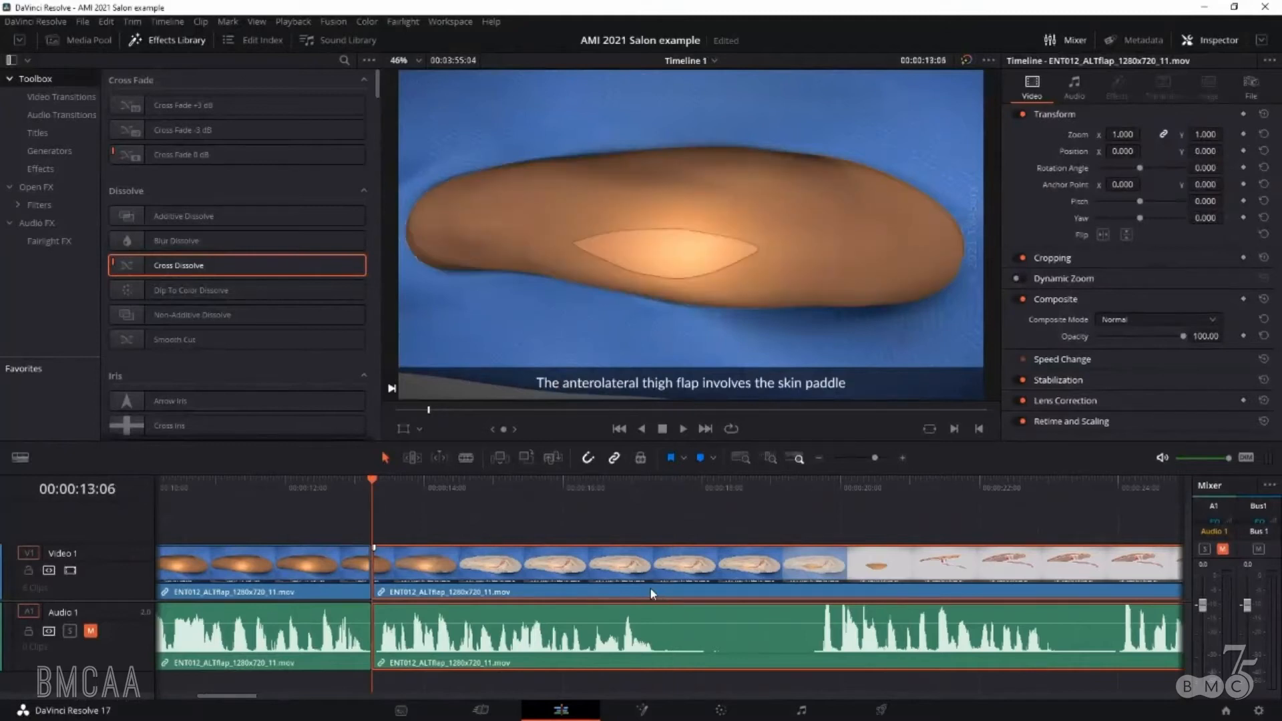
{"action": "key", "text": "Down"}
{"action": "key", "text": "Up"}
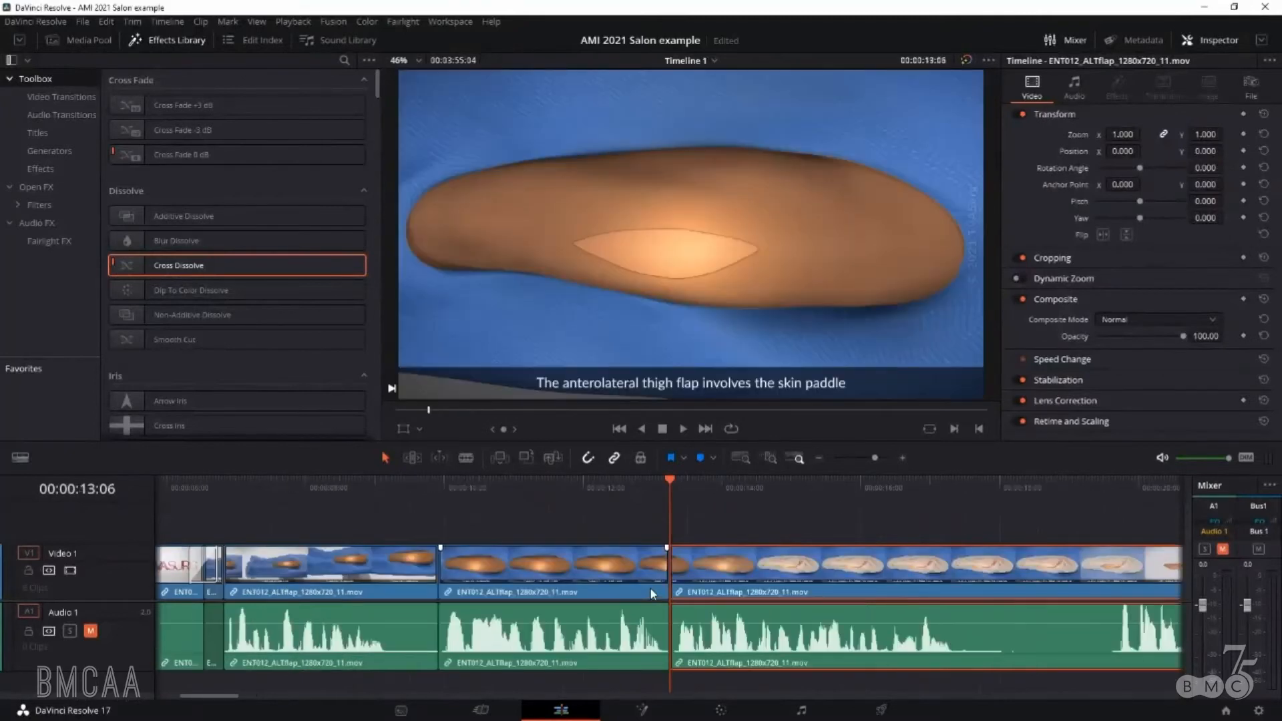
{"action": "key", "text": "Up"}
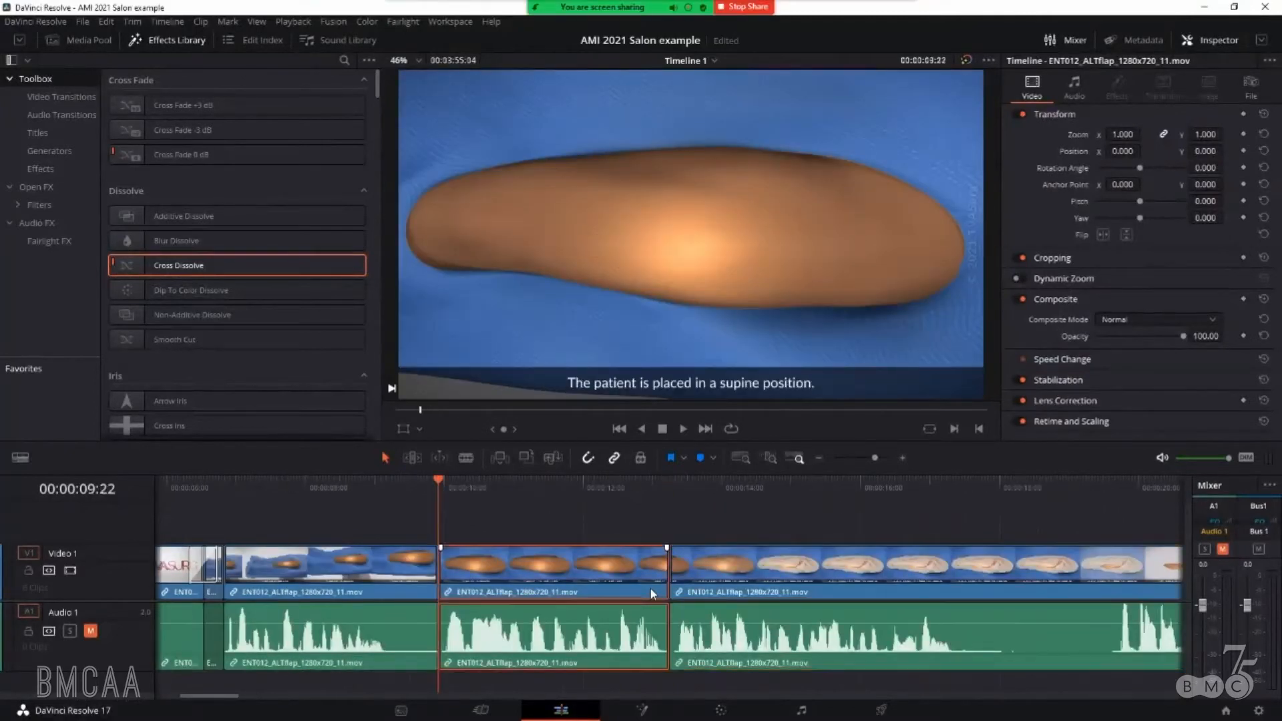
{"action": "key", "text": "Up"}
{"action": "key", "text": "Down"}
{"action": "key", "text": "Down"}
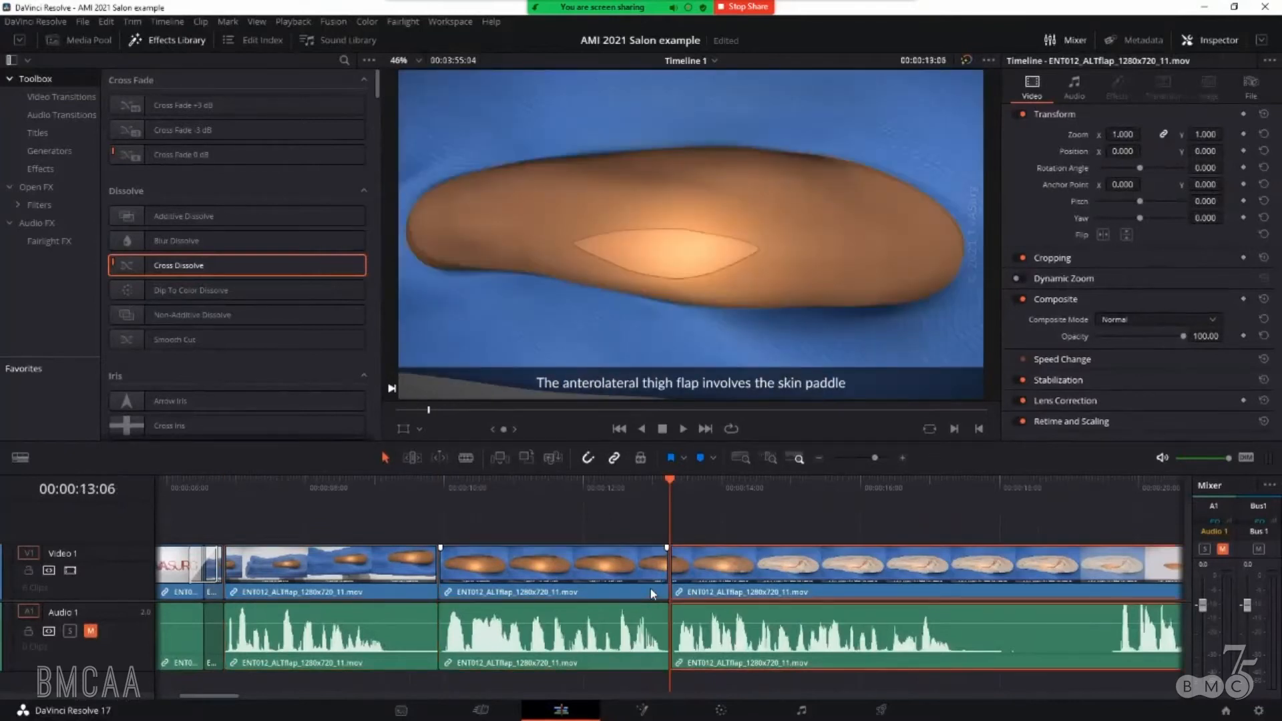
{"action": "key", "text": "Up"}
{"action": "key", "text": "Up"}
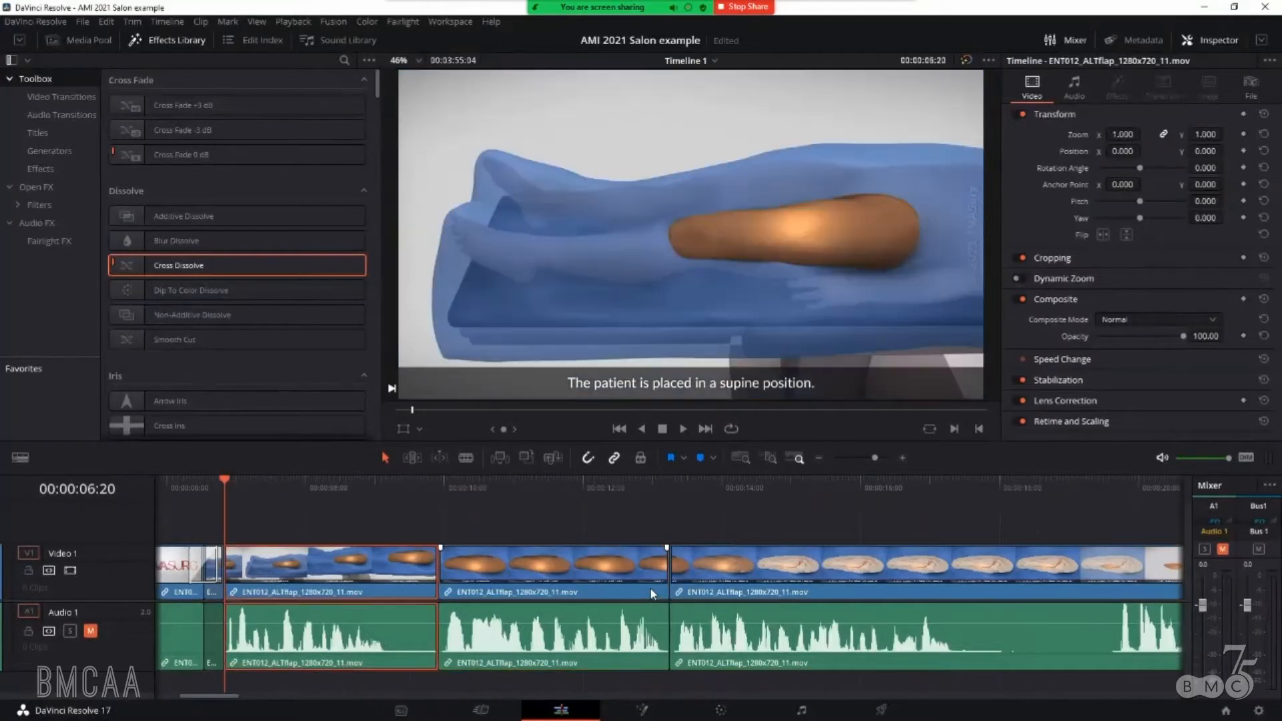
{"action": "key", "text": "Down"}
{"action": "key", "text": "Up"}
{"action": "key", "text": "Down"}
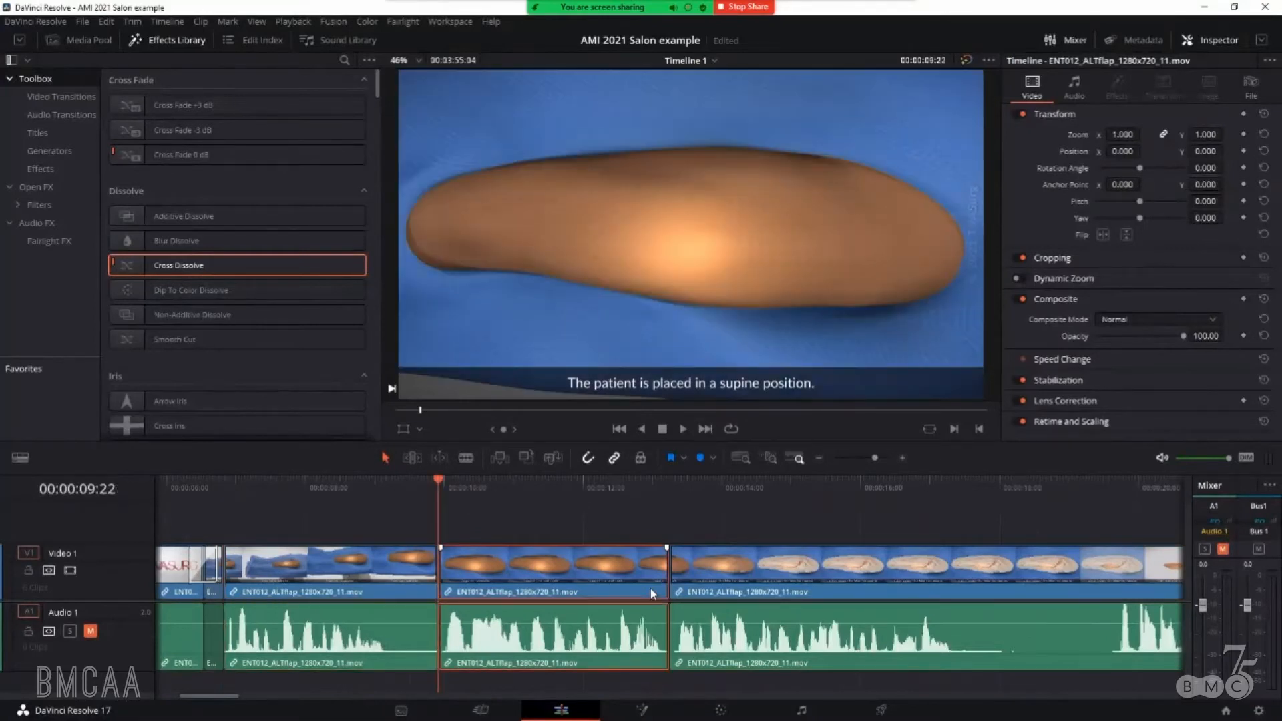
{"action": "key", "text": "Down"}
- Step frame by frame in both directions around the cut at 00:00:13:06 to examine the individual frames
{"action": "key", "text": "Right"}
{"action": "key", "text": "Right"}
{"action": "key", "text": "Right"}
{"action": "key", "text": "Up"}
{"action": "key", "text": "Left"}
{"action": "key", "text": "Left"}
{"action": "key", "text": "Left"}
{"action": "key", "text": "Right"}
{"action": "key", "text": "Right"}
{"action": "key", "text": "Right"}
{"action": "key", "text": "Right"}
{"action": "key", "text": "Right"}
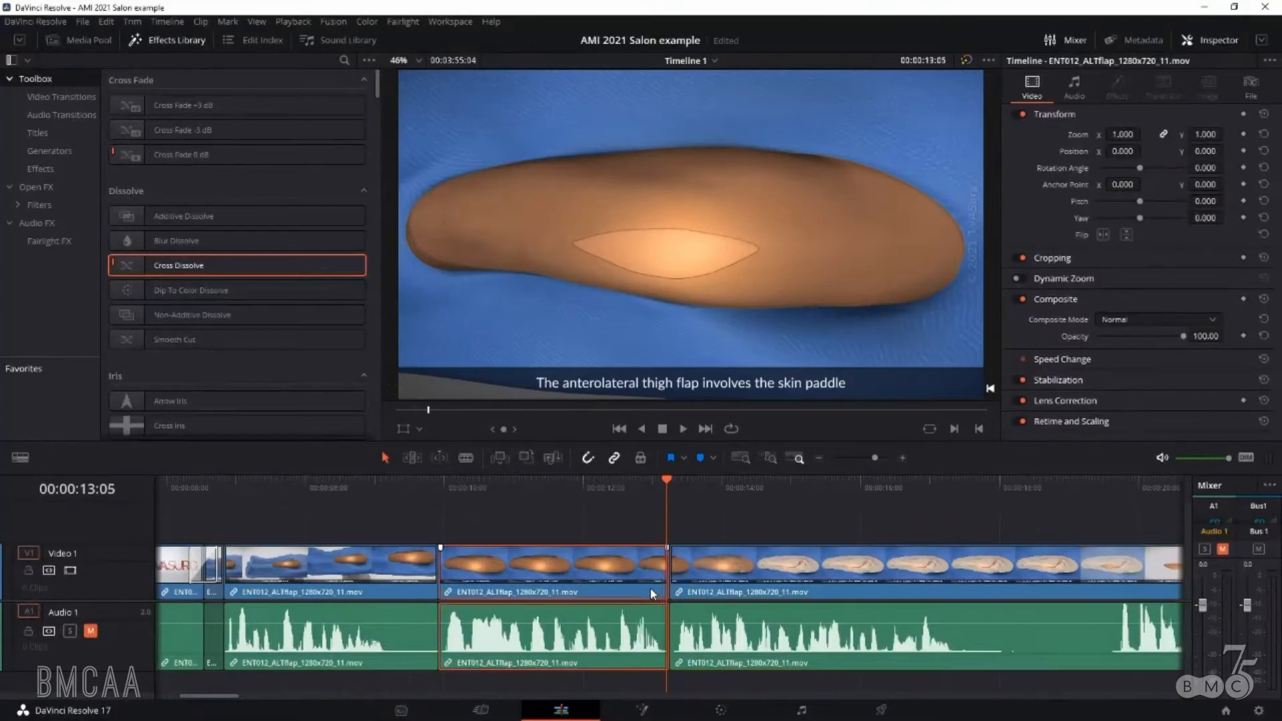
{"action": "key", "text": "Right"}
{"action": "key", "text": "Right"}
{"action": "key", "text": "Left"}
{"action": "key", "text": "Left"}
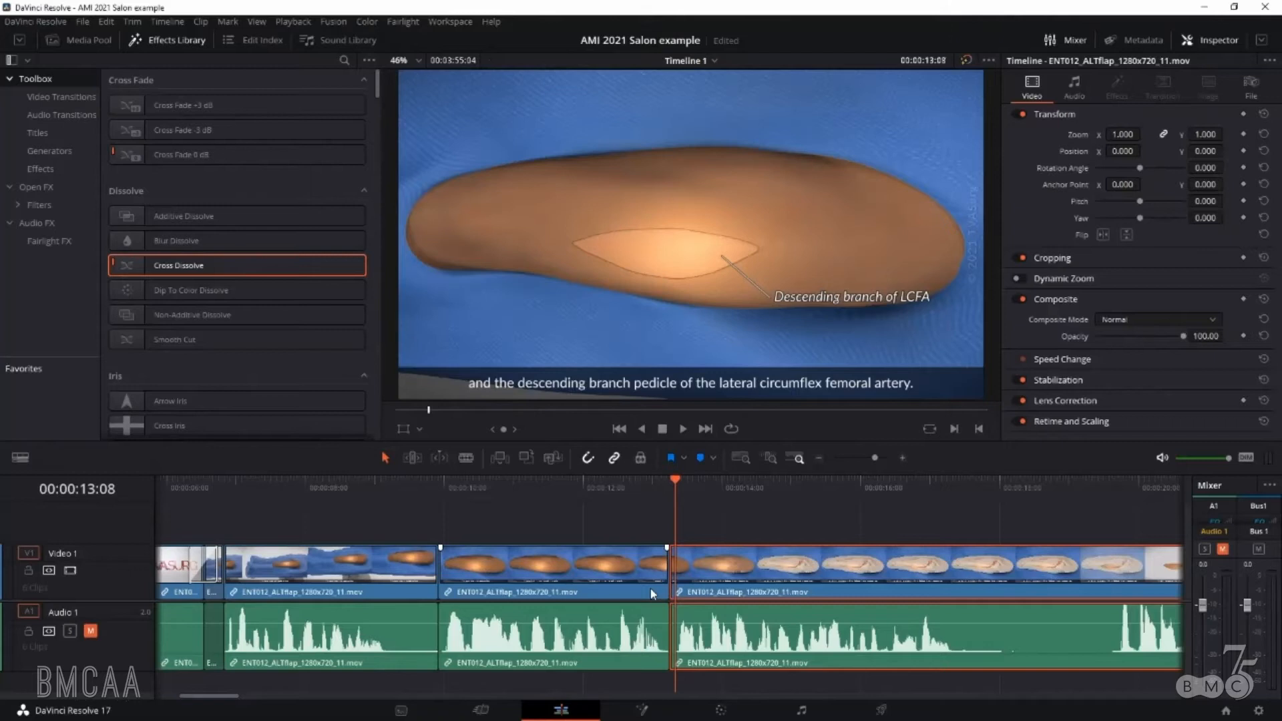
- Move through the footage after the cut in one-second jumps, forward to 00:00:21:08 and back again
{"action": "key", "text": "shift+Right"}
{"action": "key", "text": "shift+Right"}
{"action": "key", "text": "shift+Right"}
{"action": "key", "text": "shift+Left"}
{"action": "key", "text": "shift+Left"}
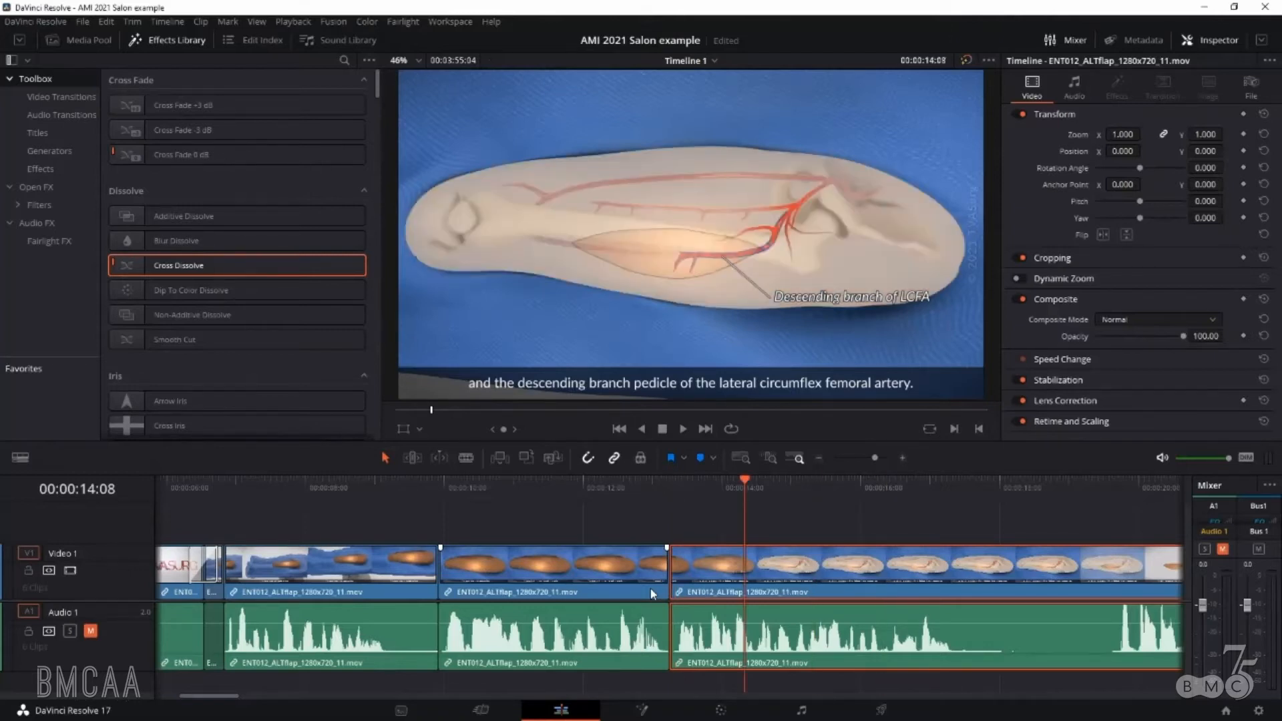
{"action": "key", "text": "shift+Right"}
{"action": "key", "text": "shift+Right"}
{"action": "key", "text": "shift+Right"}
{"action": "key", "text": "shift+Right"}
{"action": "key", "text": "shift+Right"}
{"action": "key", "text": "shift+Right"}
{"action": "key", "text": "shift+Right"}
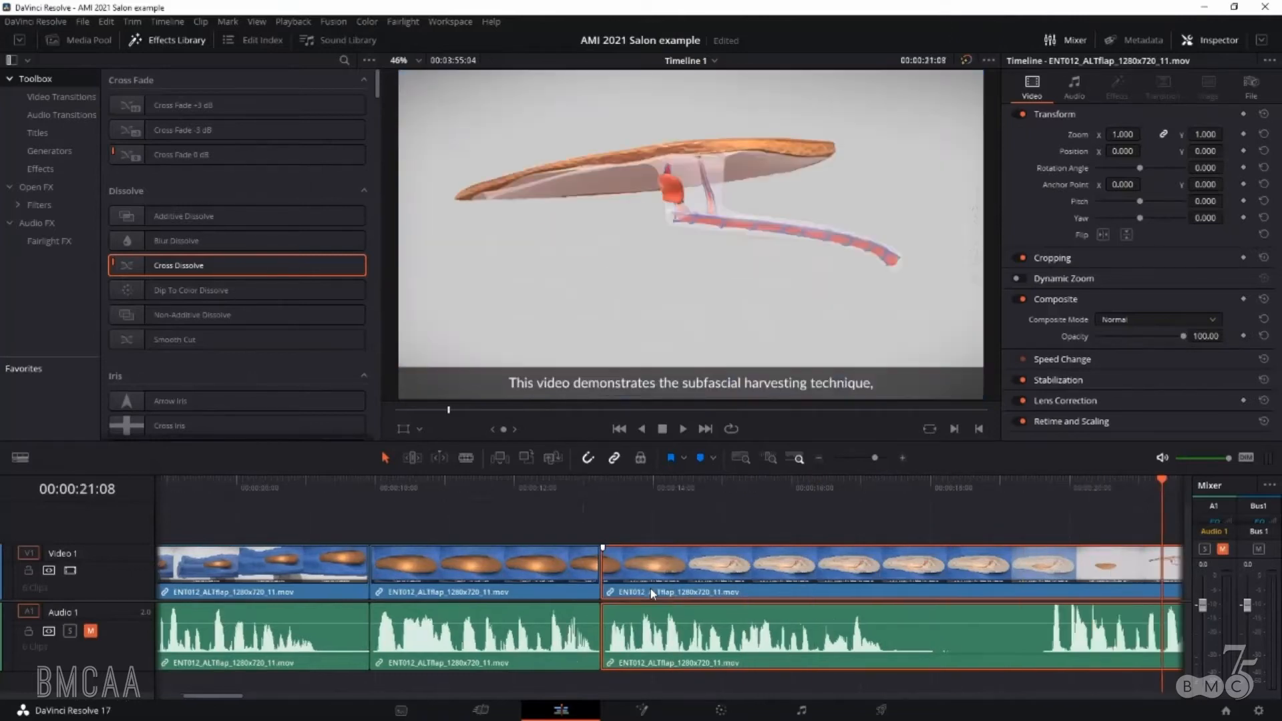
{"action": "key", "text": "shift+Left"}
{"action": "key", "text": "shift+Left"}
{"action": "key", "text": "shift+Left"}
{"action": "key", "text": "shift+Left"}
{"action": "key", "text": "shift+Right"}
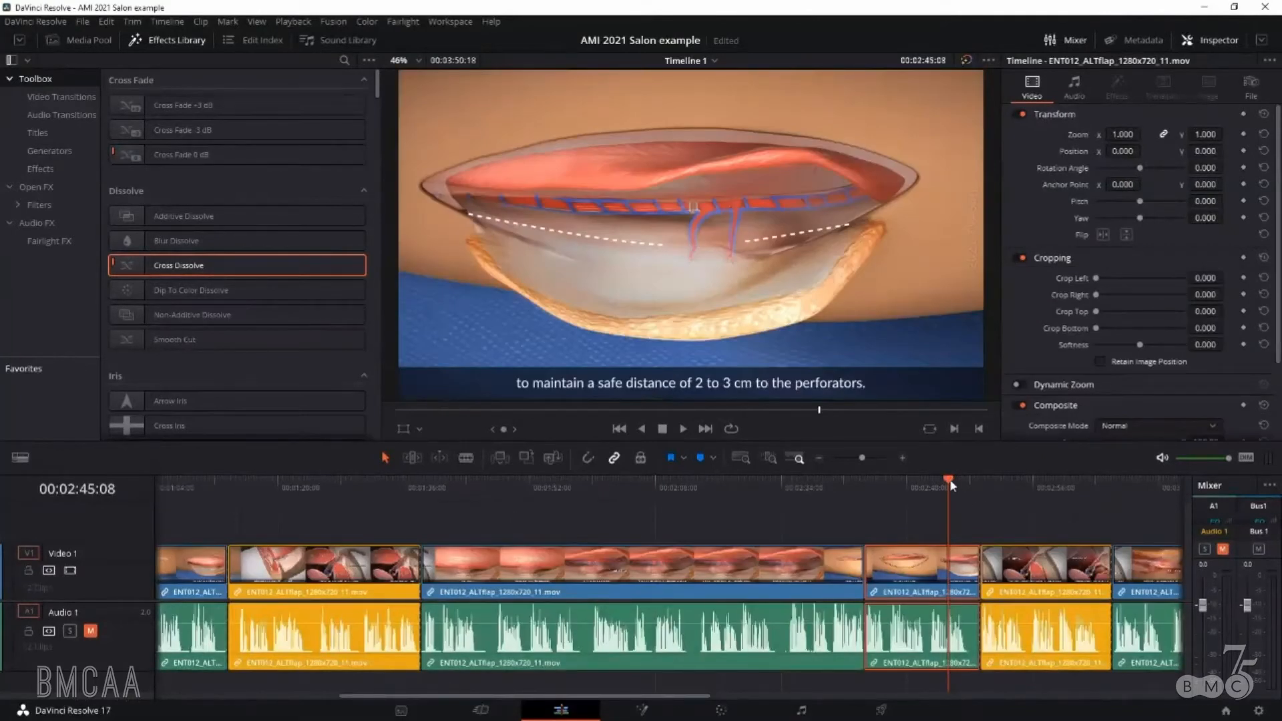
- Compare the muscle cross-section views in the two yellow clips, around 00:01:30:08 and 00:02:53:13
{"action": "left_click_drag", "start_coordinate": [950, 479], "coordinate": [1020, 484]}
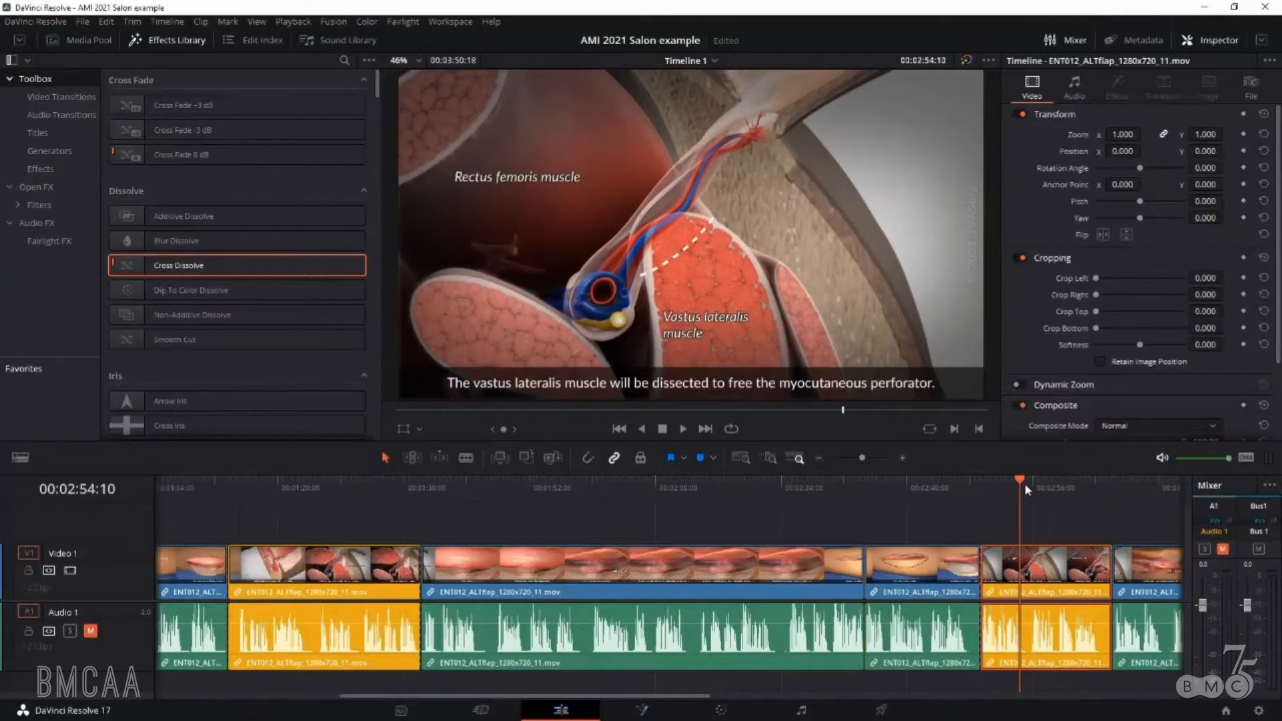
{"action": "left_click_drag", "start_coordinate": [1018, 479], "coordinate": [376, 494]}
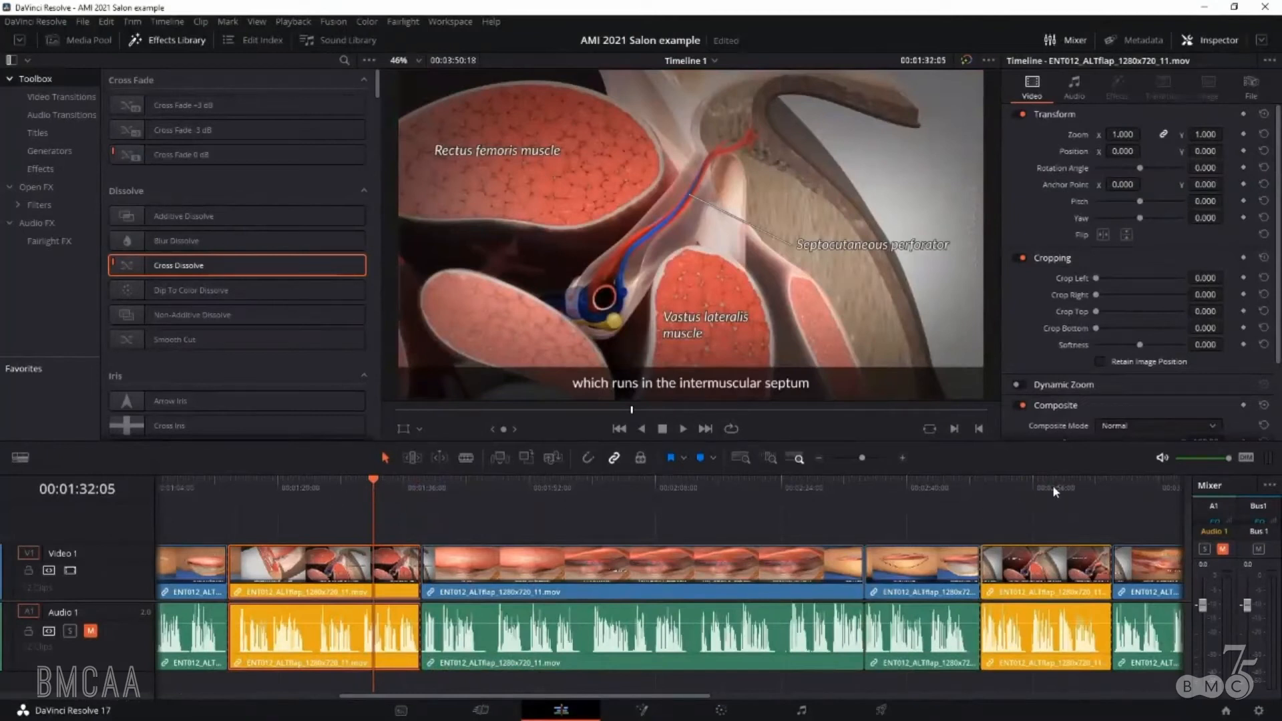
{"action": "left_click", "coordinate": [1053, 489]}
{"action": "left_click", "coordinate": [358, 483]}
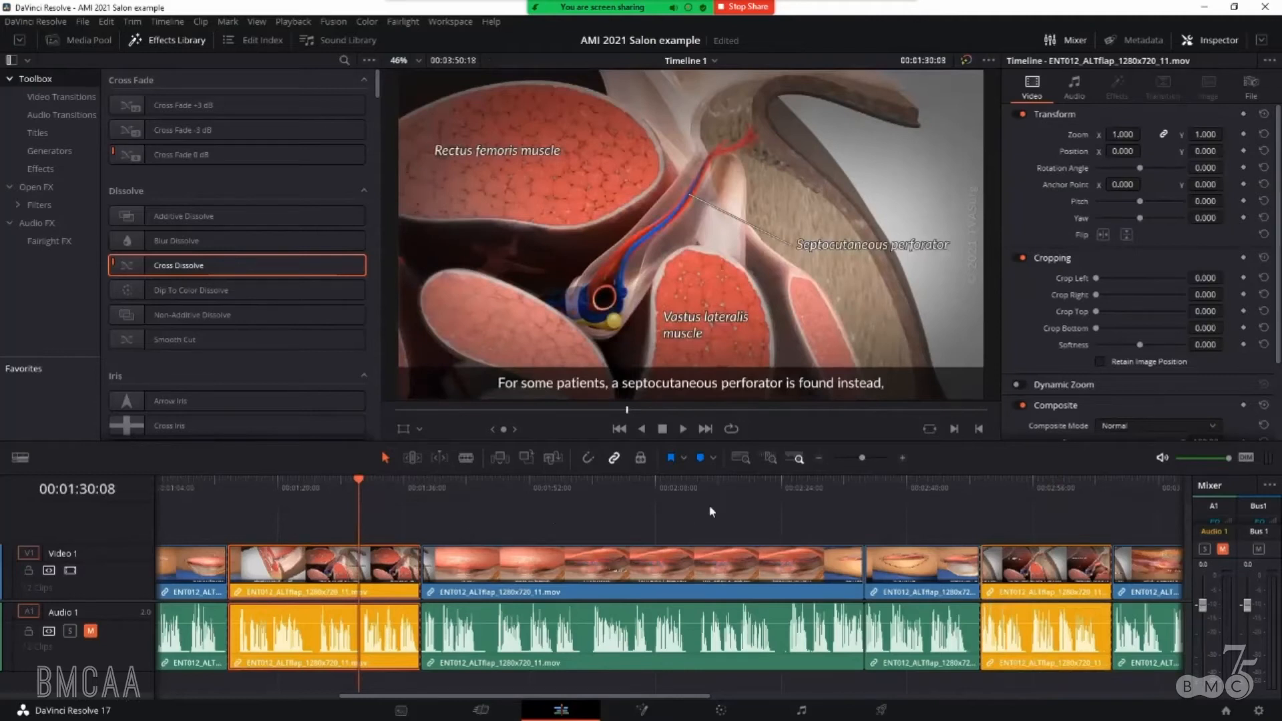
{"action": "left_click", "coordinate": [1013, 486]}
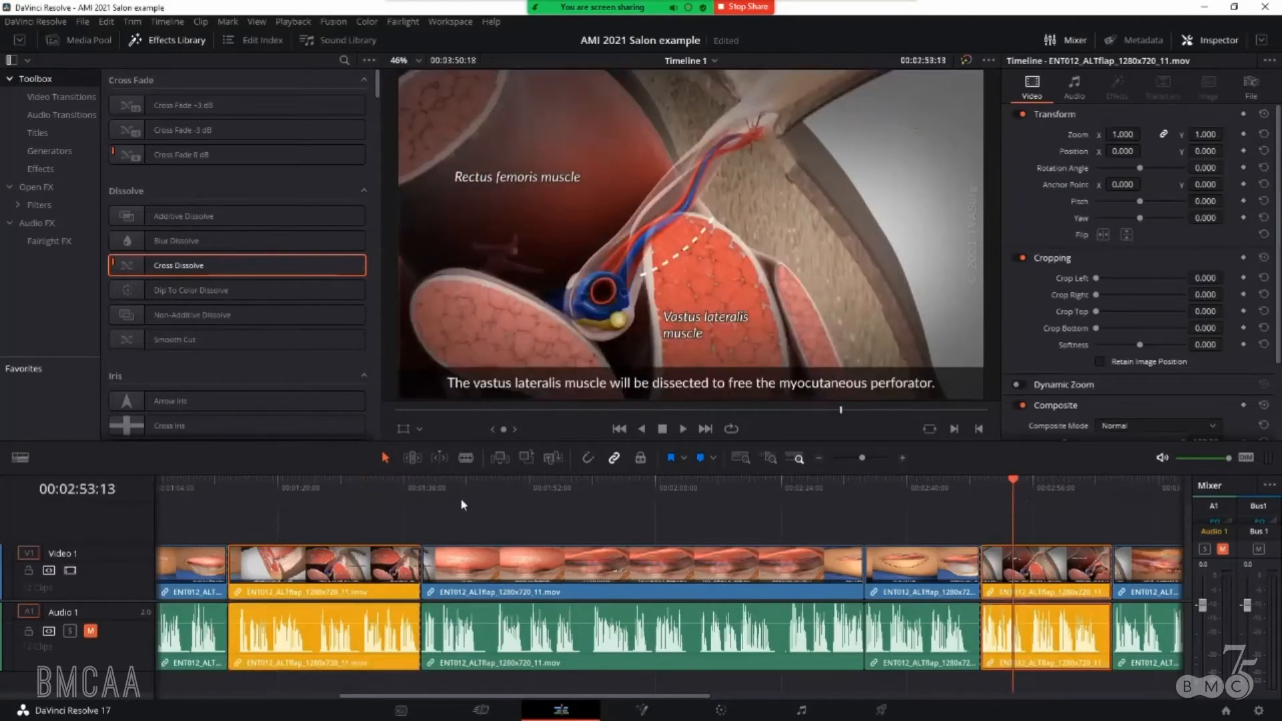
- Try moving the second yellow clip over the long clip beside the first yellow one, and undo the move
{"action": "left_click_drag", "start_coordinate": [1061, 569], "coordinate": [515, 572]}
{"action": "key", "text": "ctrl+z"}
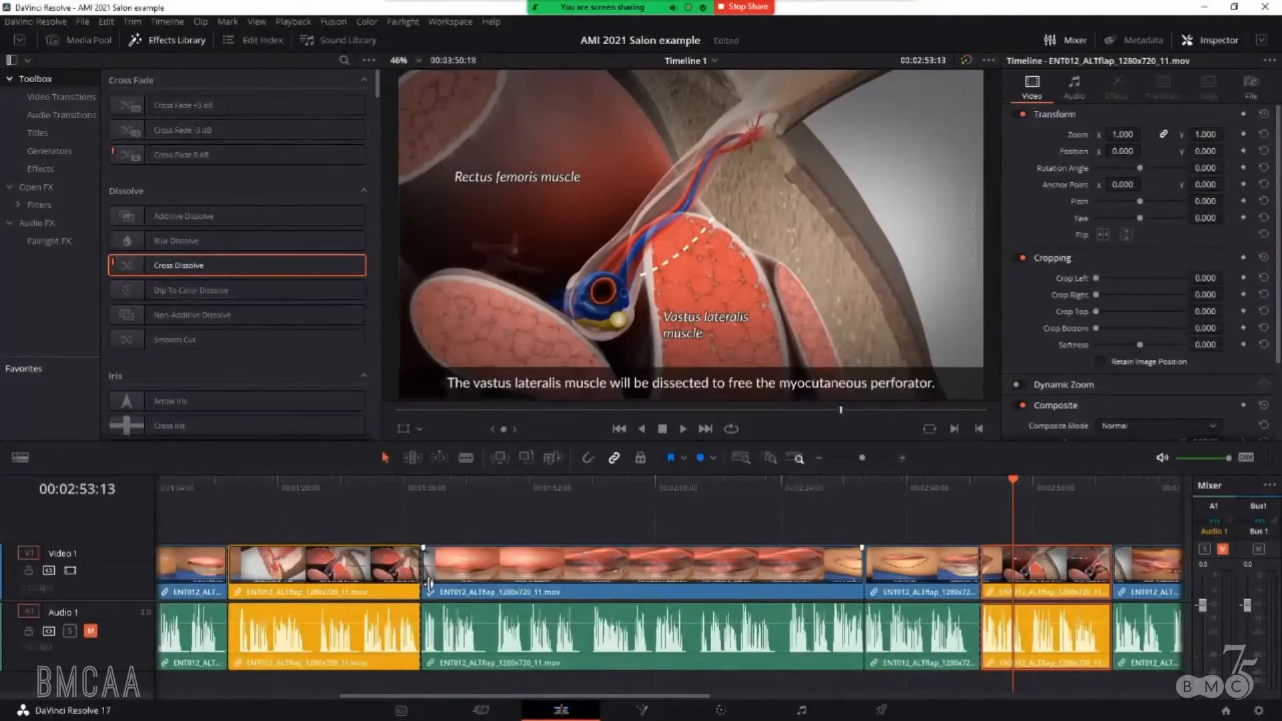
- Ripple-cut the second yellow clip and paste-insert it at 00:01:38:06, directly after the first yellow clip
{"action": "left_click", "coordinate": [422, 495]}
{"action": "left_click_drag", "start_coordinate": [422, 498], "coordinate": [421, 498]}
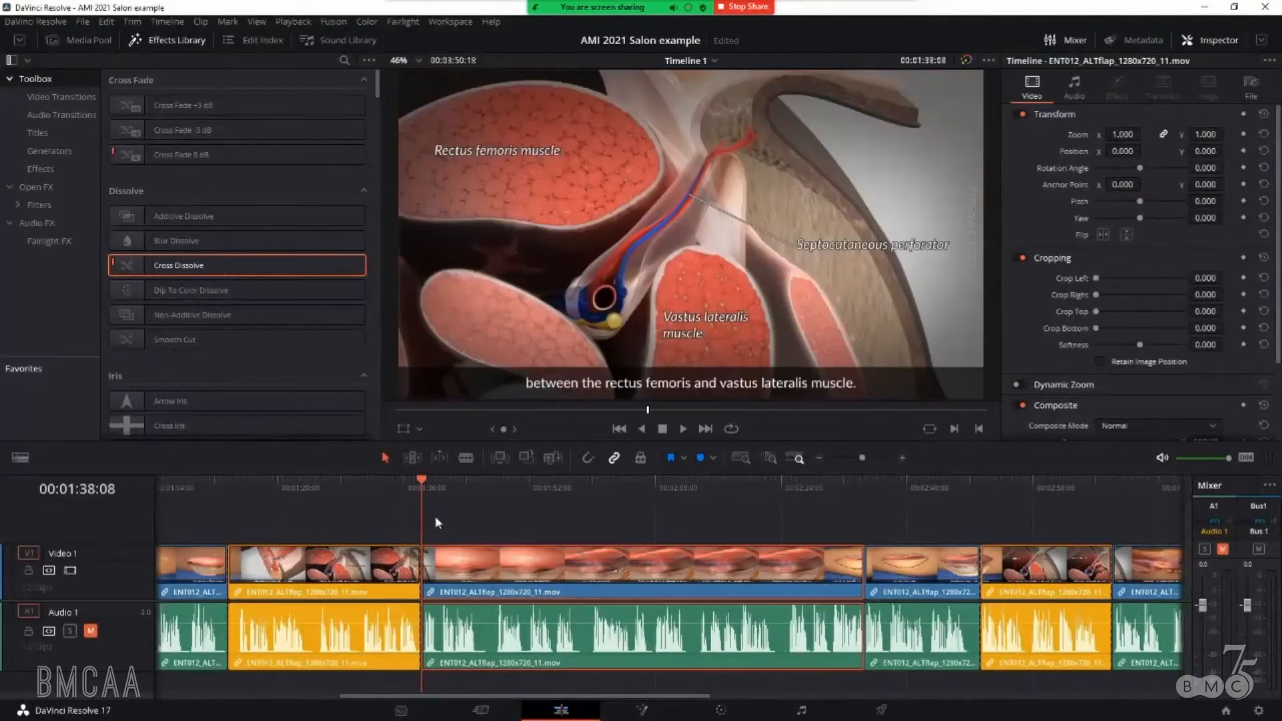
{"action": "left_click", "coordinate": [424, 486]}
{"action": "left_click_drag", "start_coordinate": [1018, 518], "coordinate": [1060, 682]}
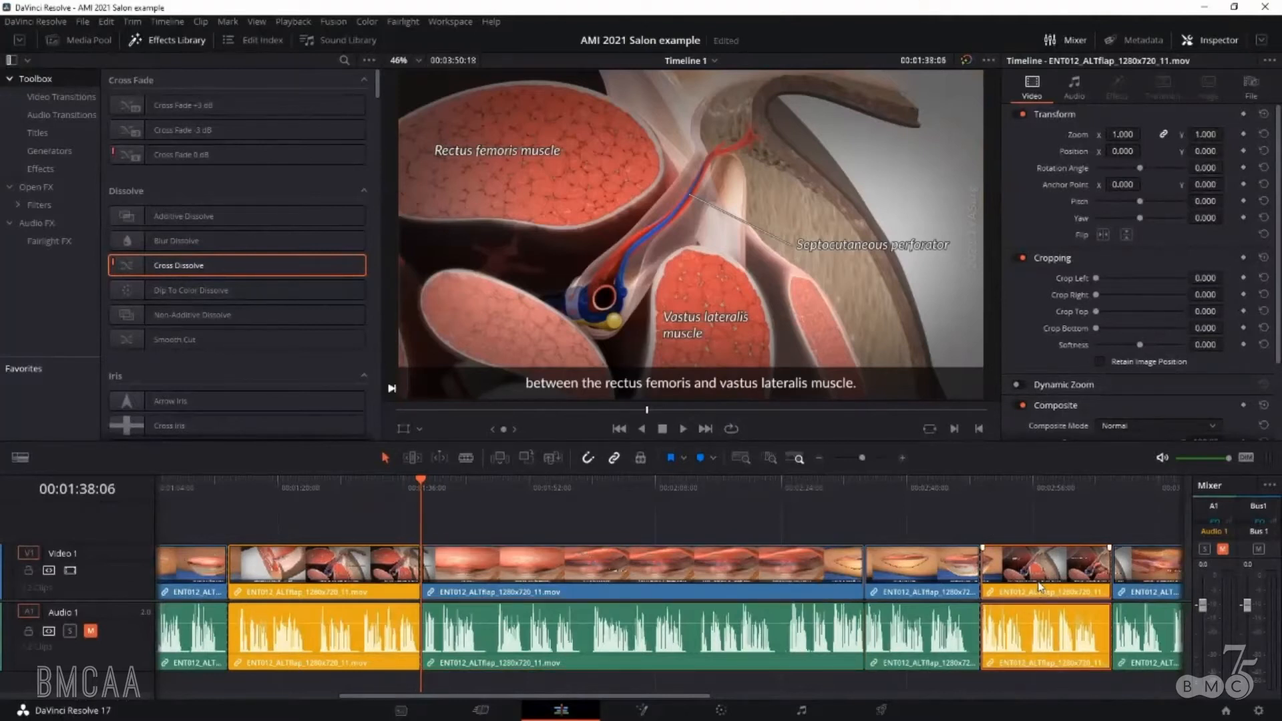
{"action": "key", "text": "Delete"}
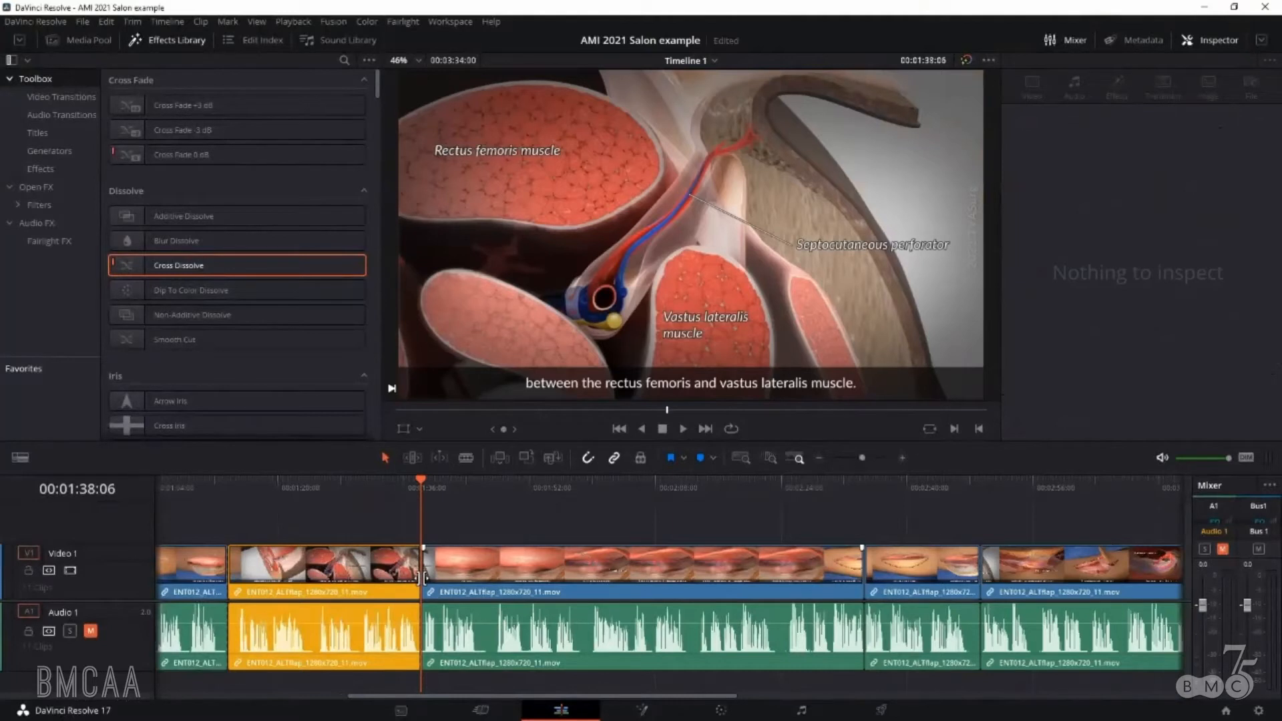
{"action": "key", "text": "ctrl+shift+v"}
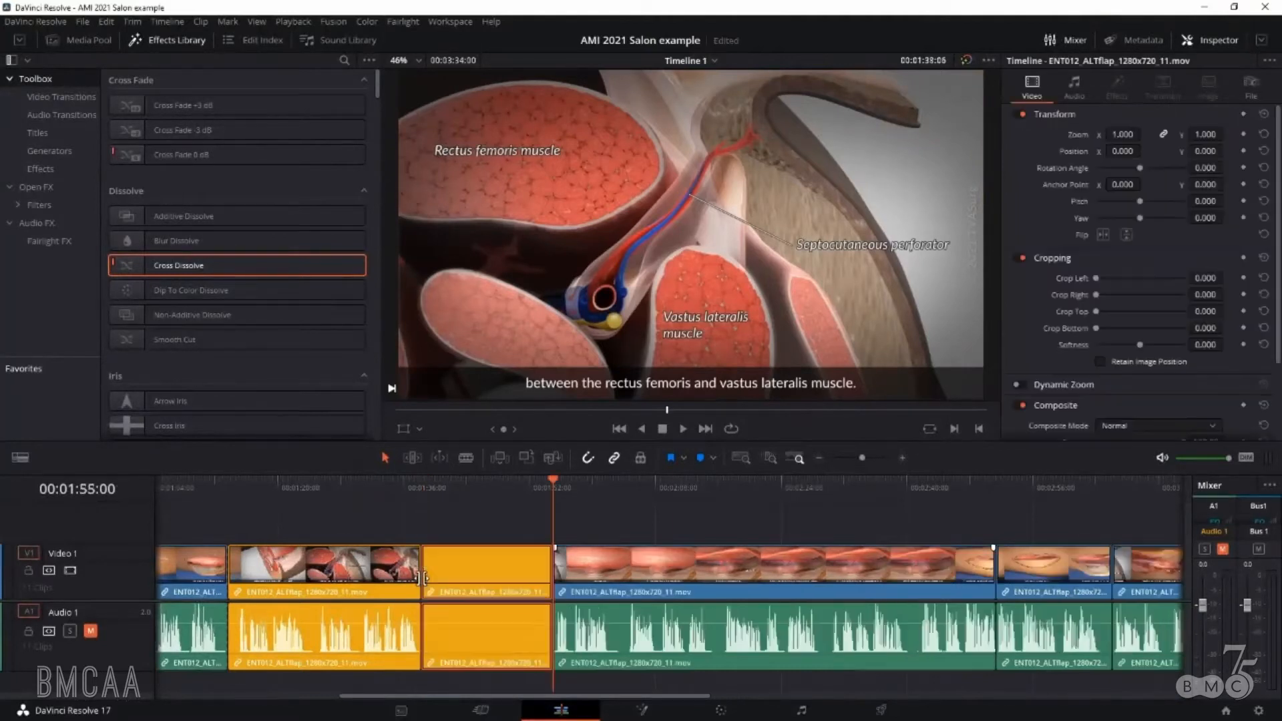
- Scrub through the relocated yellow clip up to its end at 00:01:55:00 to check its placement
{"action": "left_click_drag", "start_coordinate": [418, 486], "coordinate": [529, 478]}
{"action": "left_click_drag", "start_coordinate": [423, 482], "coordinate": [546, 486]}
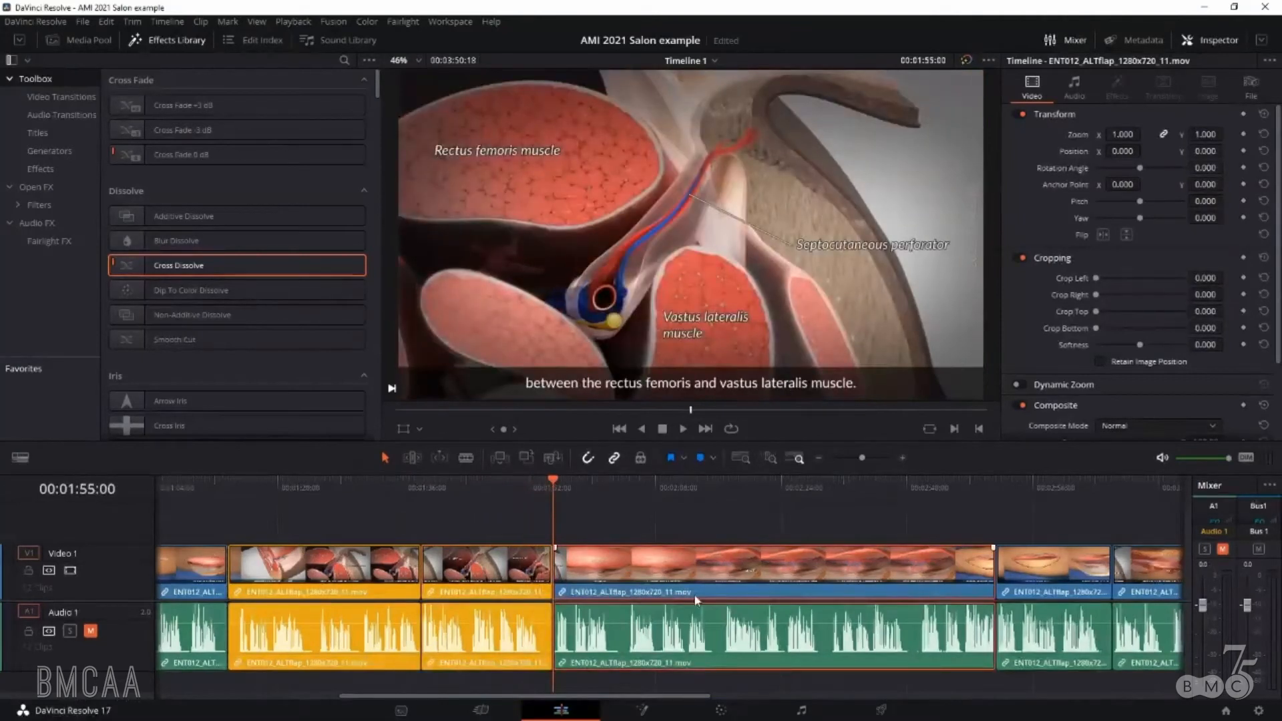
{"action": "scroll", "coordinate": [696, 600], "scroll_direction": "right", "scroll_amount": 4}
{"action": "left_click_drag", "start_coordinate": [272, 483], "coordinate": [341, 476]}
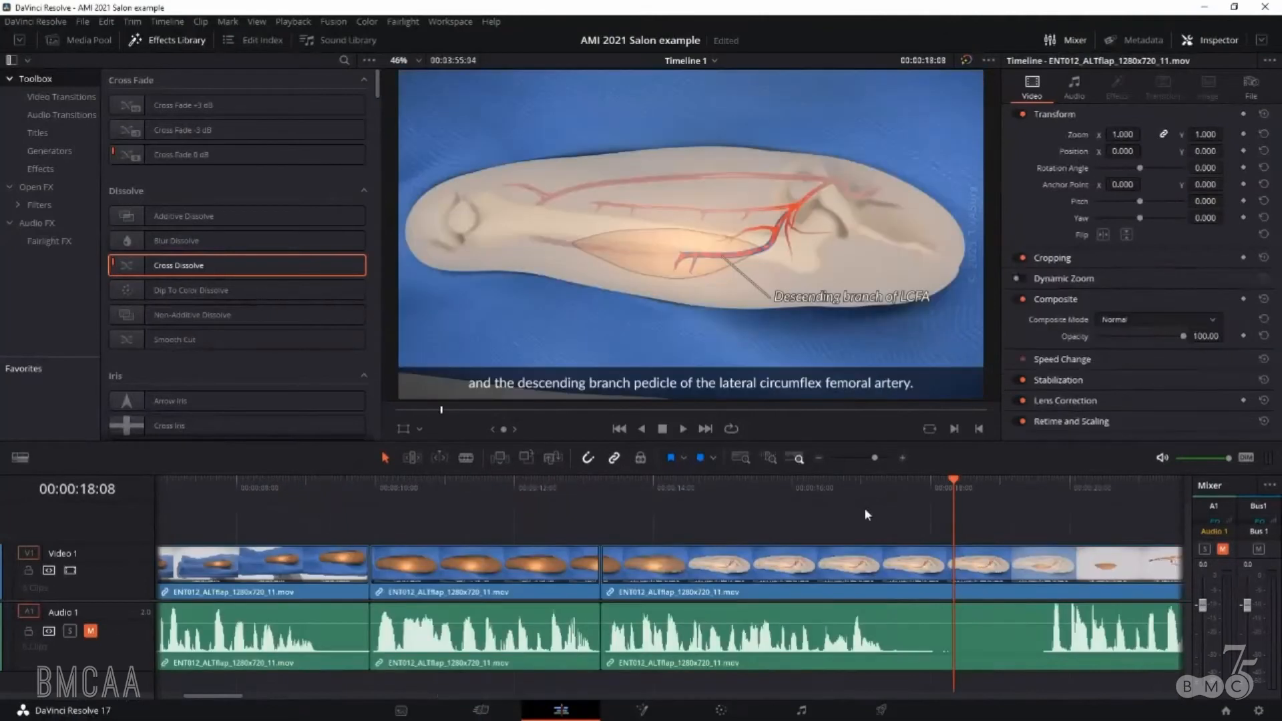
- Turn snapping off and scrub the playhead freely past the cut at 00:00:13:06 to 00:00:13:04
{"action": "left_click_drag", "start_coordinate": [954, 482], "coordinate": [563, 533]}
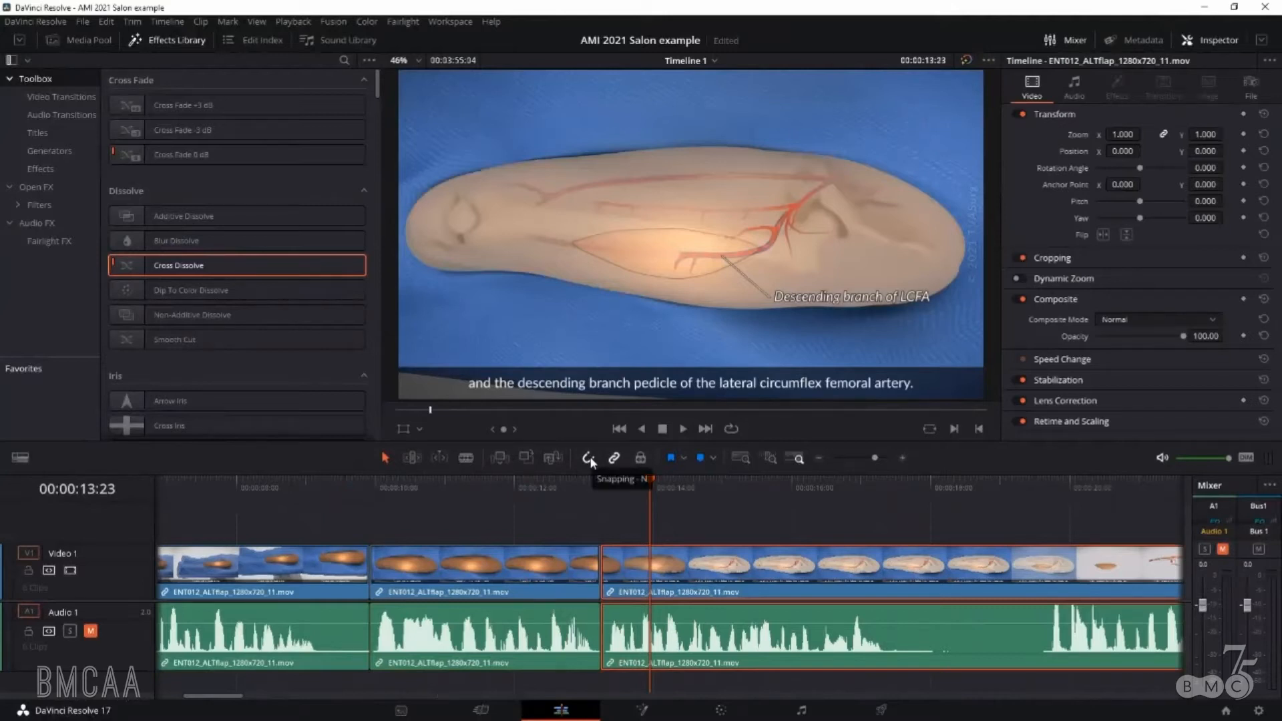
{"action": "key", "text": "n"}
{"action": "left_click_drag", "start_coordinate": [649, 483], "coordinate": [596, 490]}
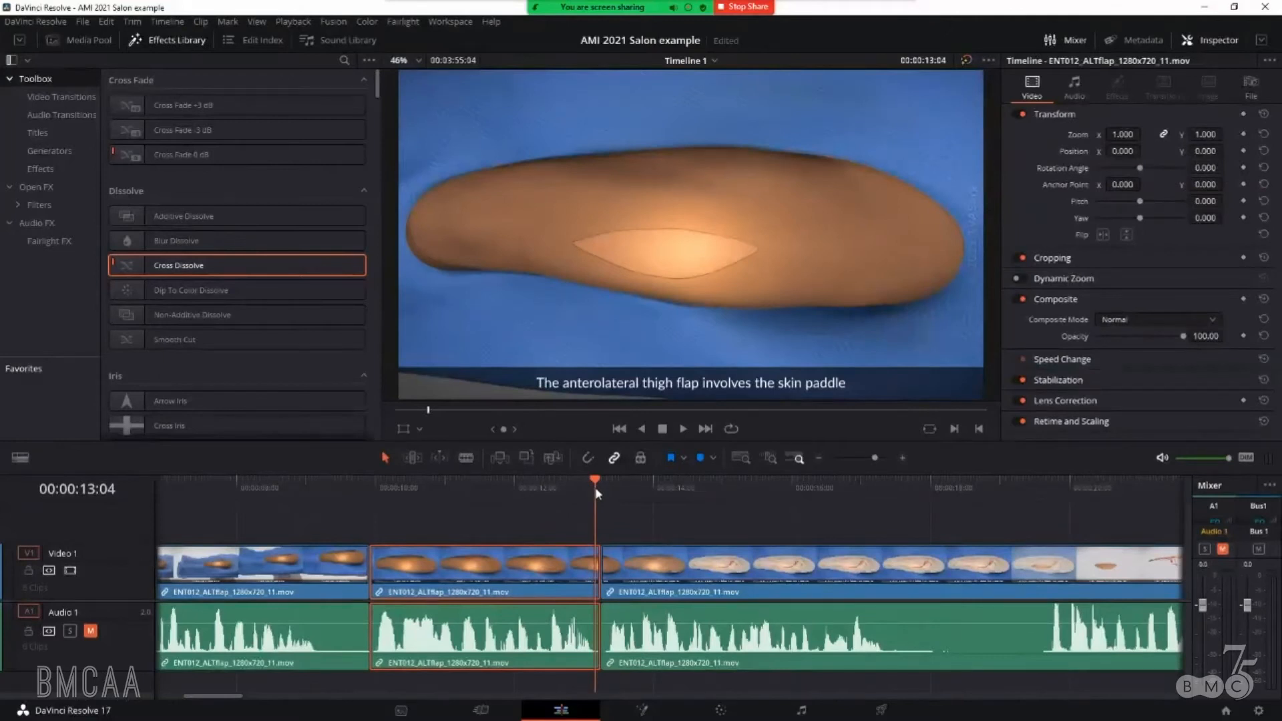
- Split the thigh flap clip at 00:00:17:02 and 00:00:19:11, delete the silent piece between them and close the gap
{"action": "left_click_drag", "start_coordinate": [596, 487], "coordinate": [868, 492]}
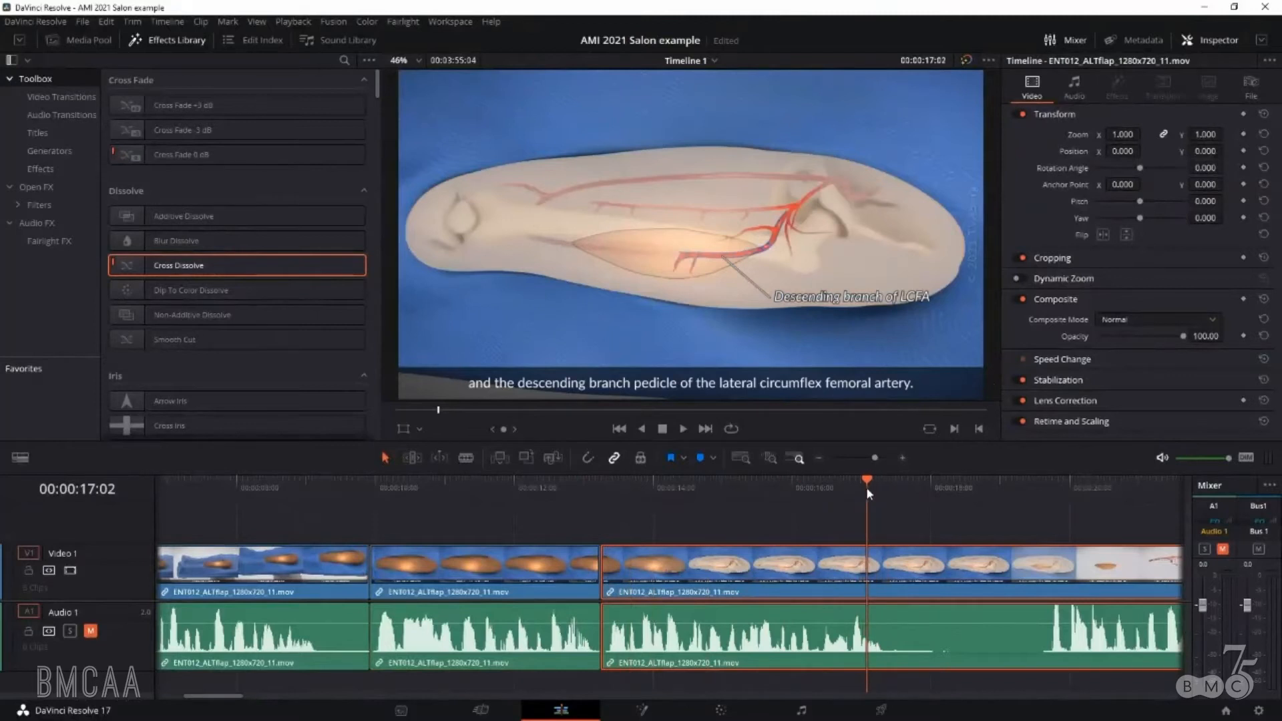
{"action": "key", "text": "ctrl+b"}
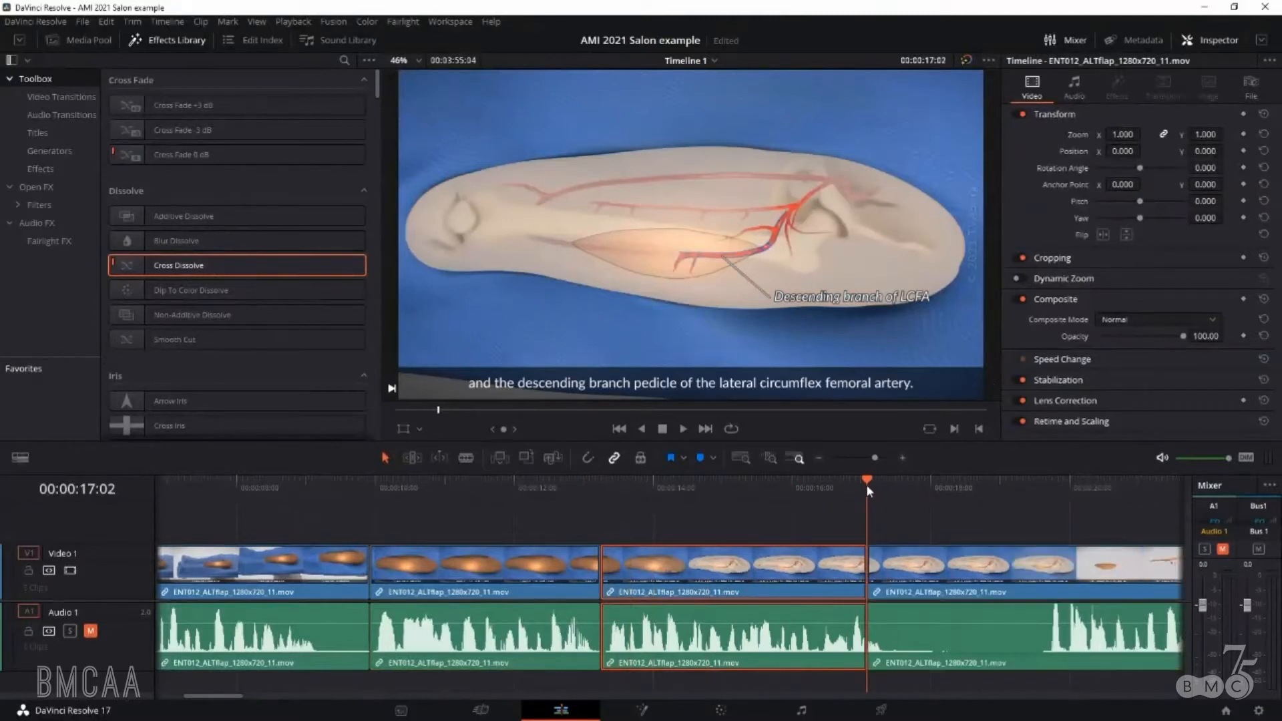
{"action": "left_click_drag", "start_coordinate": [867, 478], "coordinate": [1032, 484]}
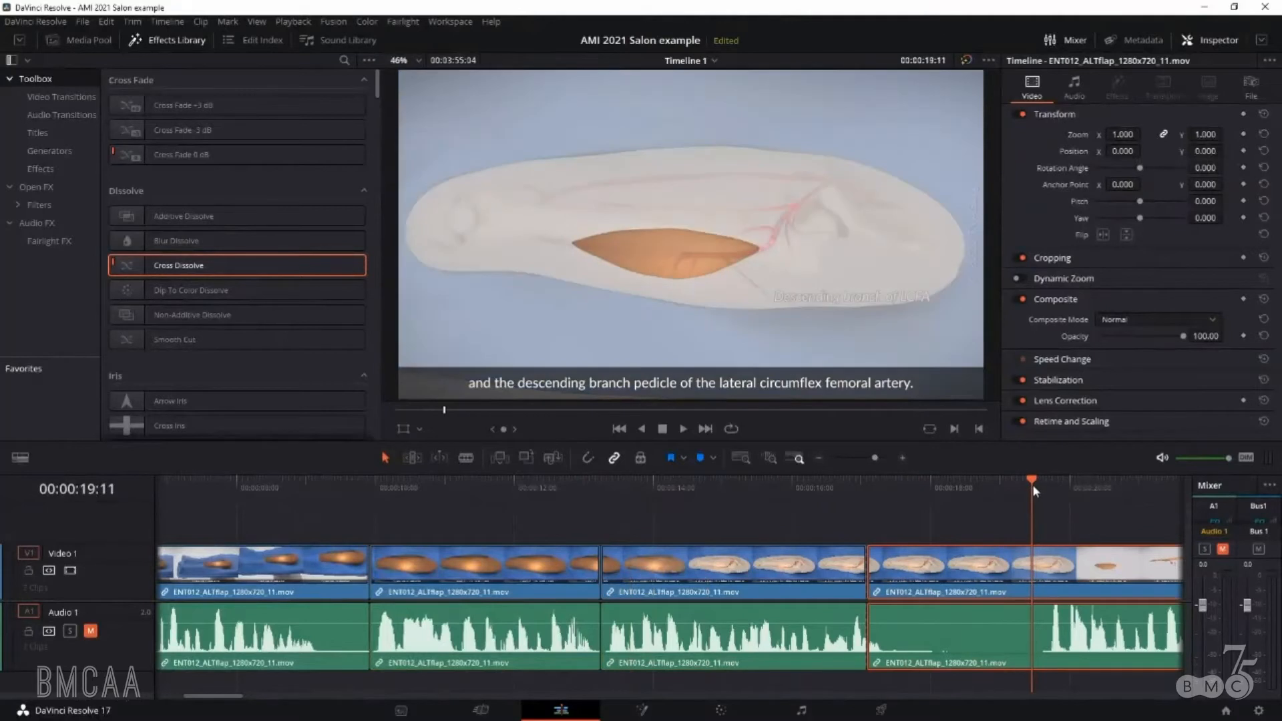
{"action": "key", "text": "ctrl+b"}
{"action": "key", "text": "BackSpace"}
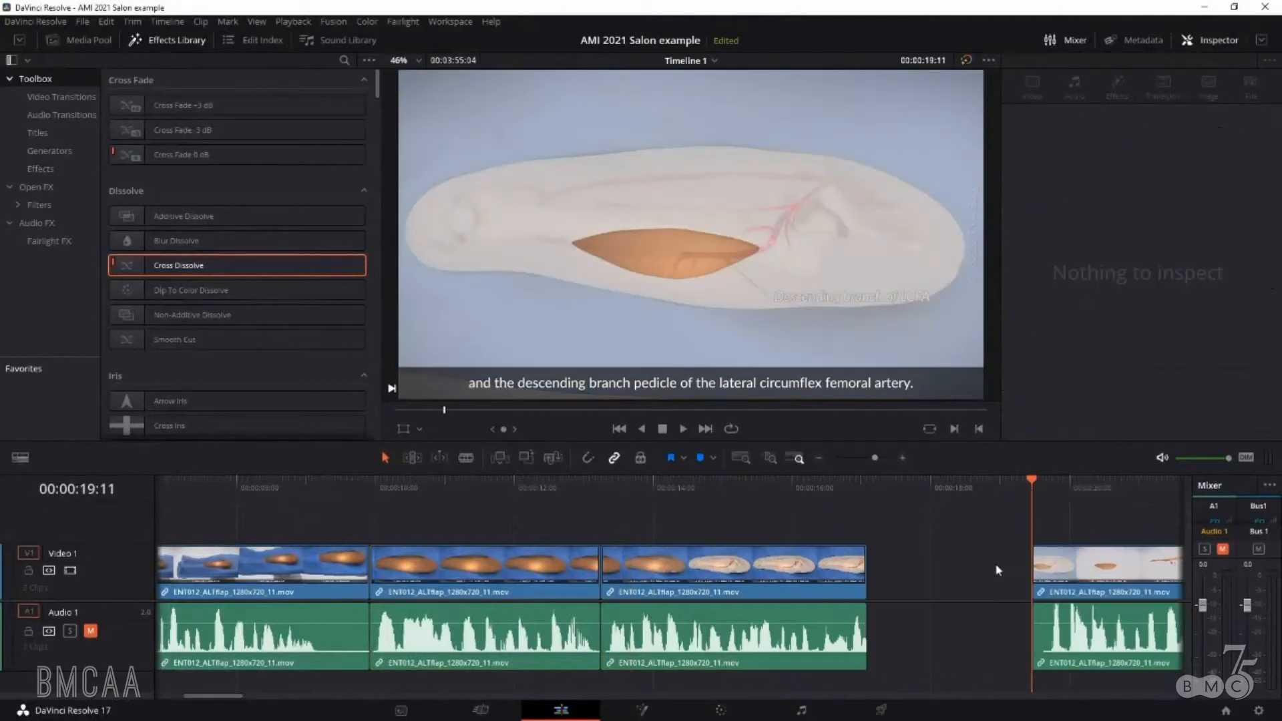
{"action": "left_click", "coordinate": [998, 570]}
{"action": "key", "text": "BackSpace"}
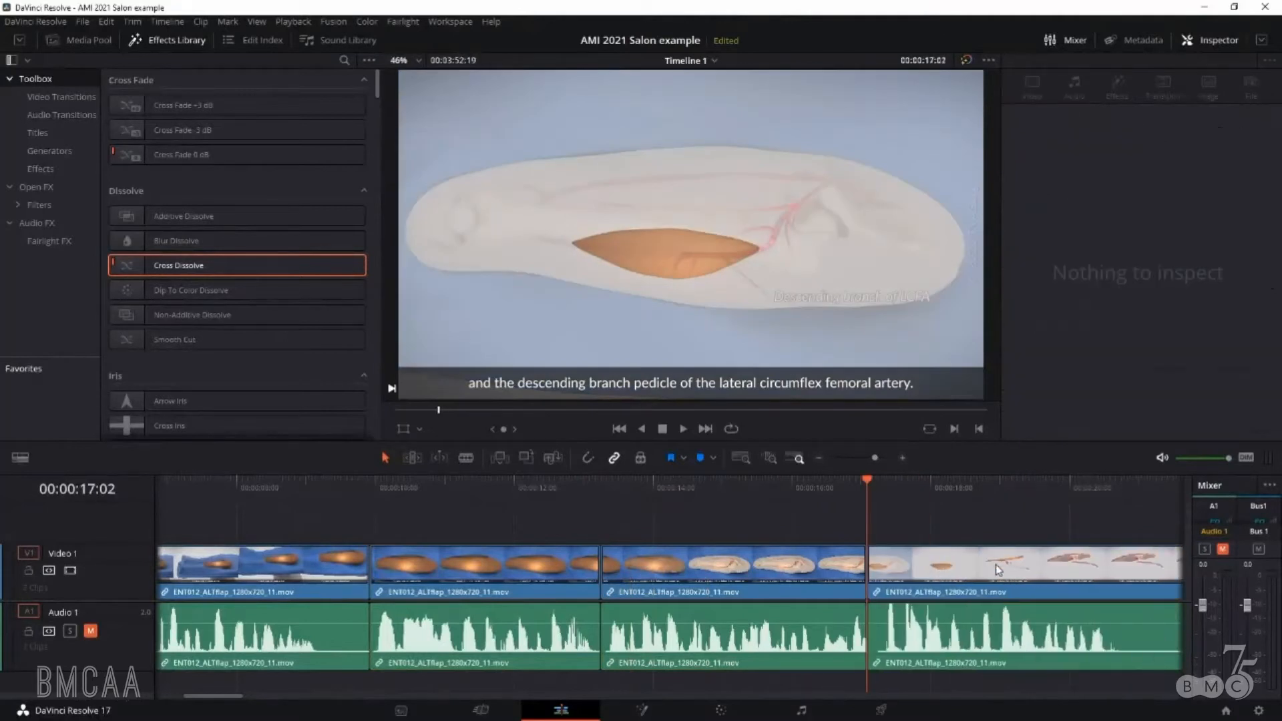
{"action": "left_click", "coordinate": [843, 624]}
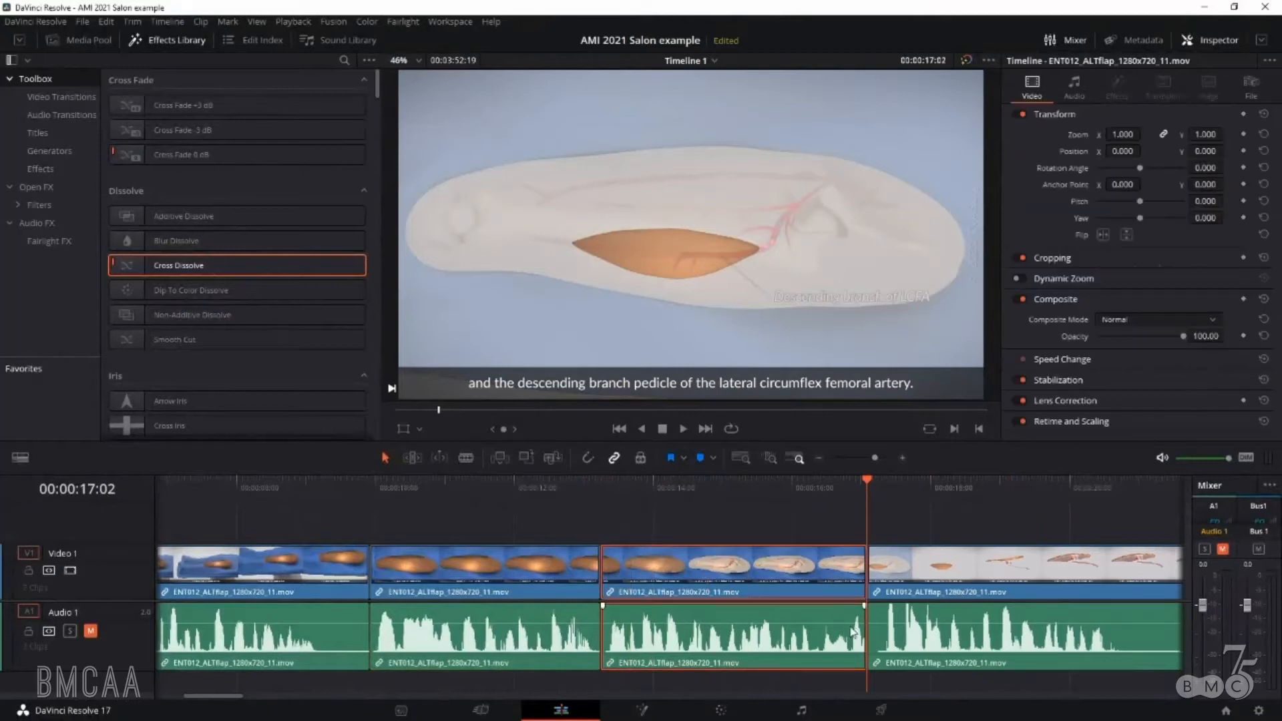
- Roll the cut at 00:00:17:02 slightly later, past the playhead, so the thigh flap clip runs longer
{"action": "left_click", "coordinate": [873, 570]}
{"action": "left_click_drag", "start_coordinate": [874, 570], "coordinate": [884, 570]}
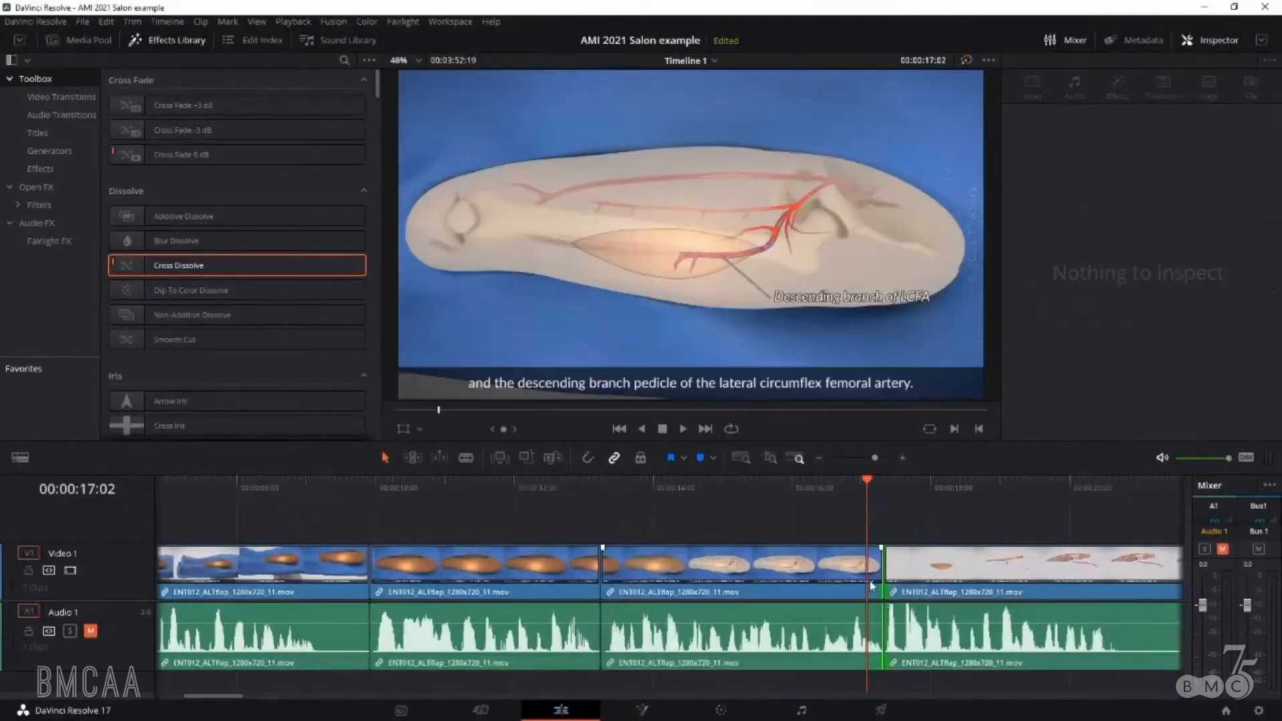
{"action": "left_click", "coordinate": [920, 577]}
{"action": "left_click_drag", "start_coordinate": [922, 577], "coordinate": [946, 577]}
{"action": "left_click_drag", "start_coordinate": [906, 568], "coordinate": [932, 576]}
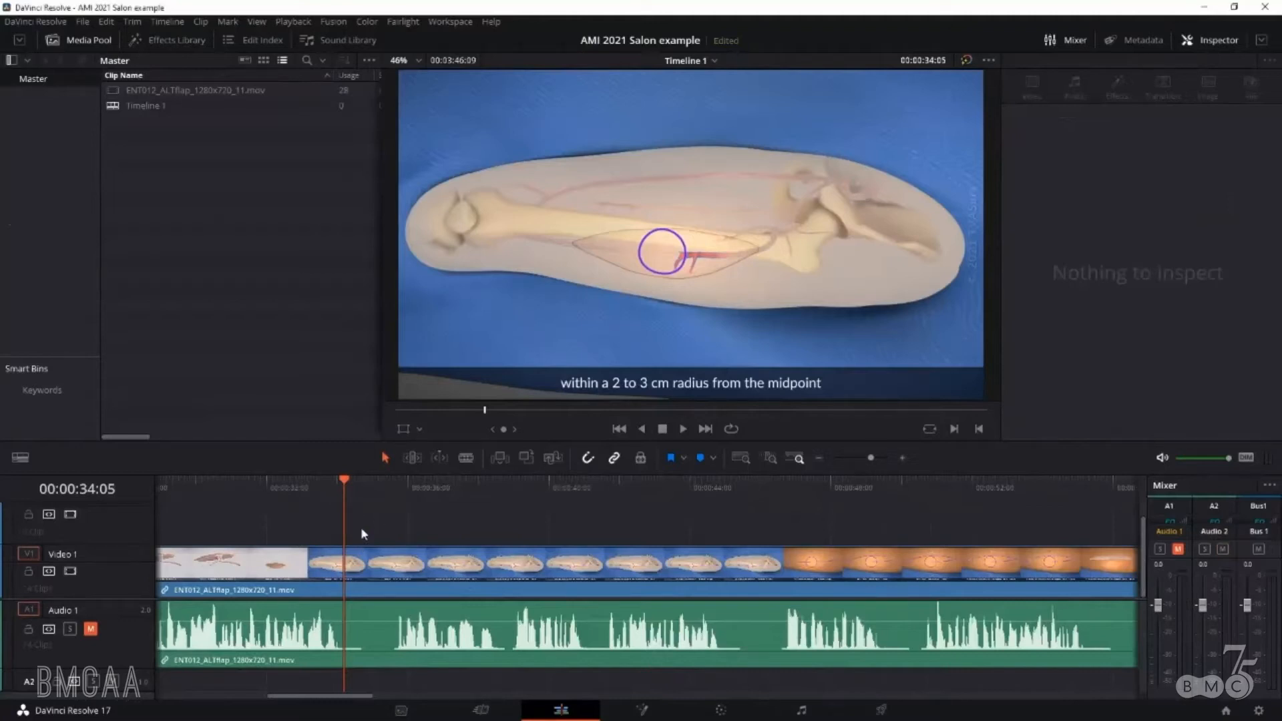
- Split the thigh clip at 00:00:34:05 and 00:00:35:14, delete the silent piece between them and close the gap
{"action": "key", "text": "ctrl+b"}
{"action": "left_click_drag", "start_coordinate": [344, 485], "coordinate": [392, 489]}
{"action": "key", "text": "ctrl+b"}
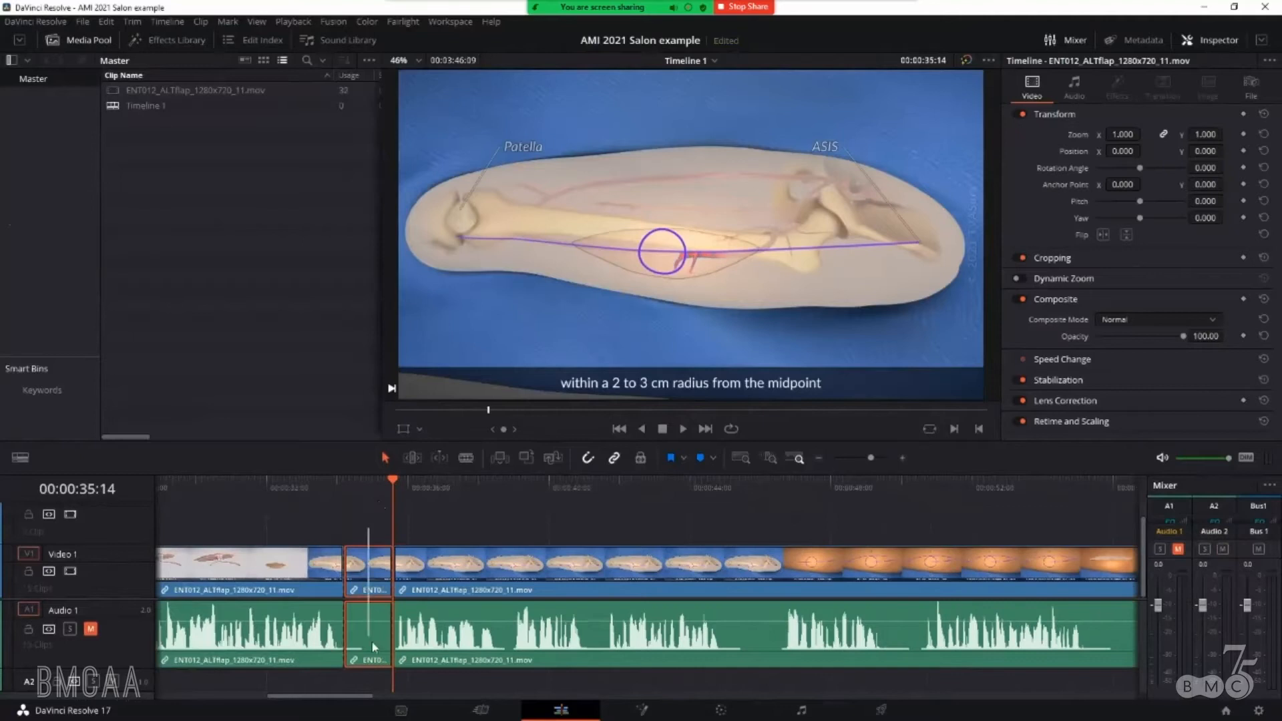
{"action": "key", "text": "Delete"}
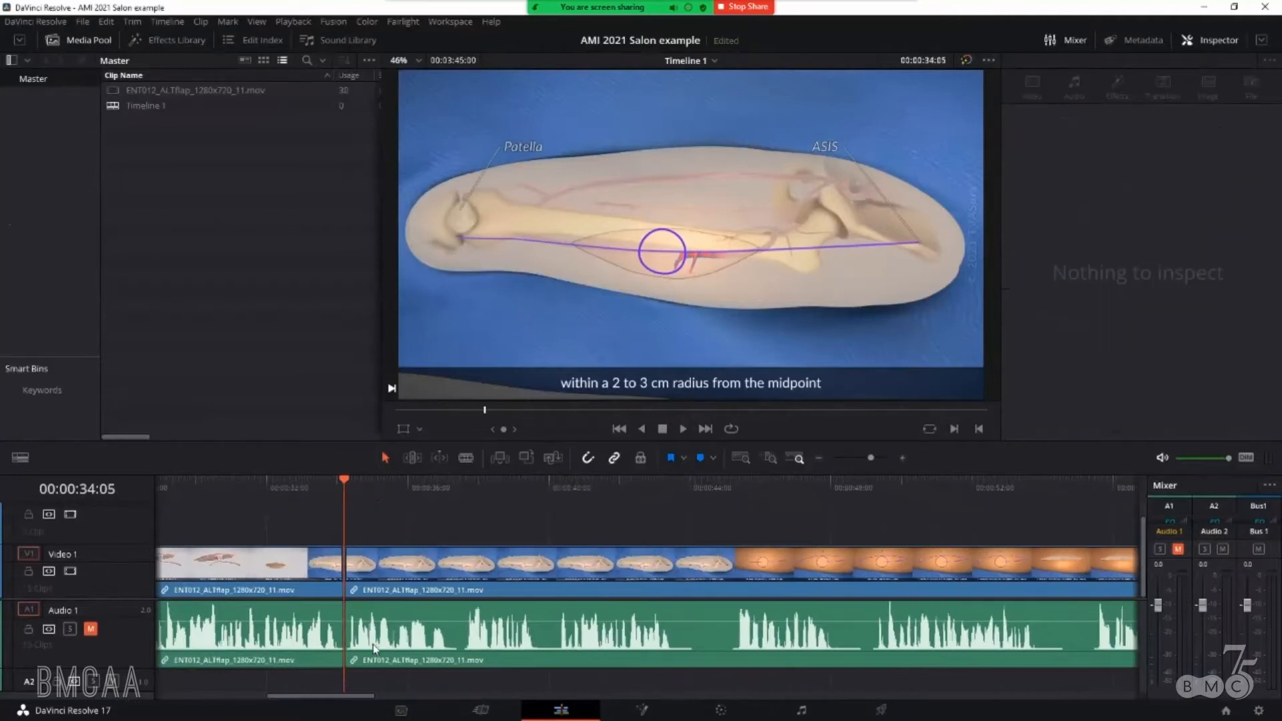
- Move the playhead to 00:00:35:02 and select the clip there together with every clip following it
{"action": "left_click", "coordinate": [329, 482]}
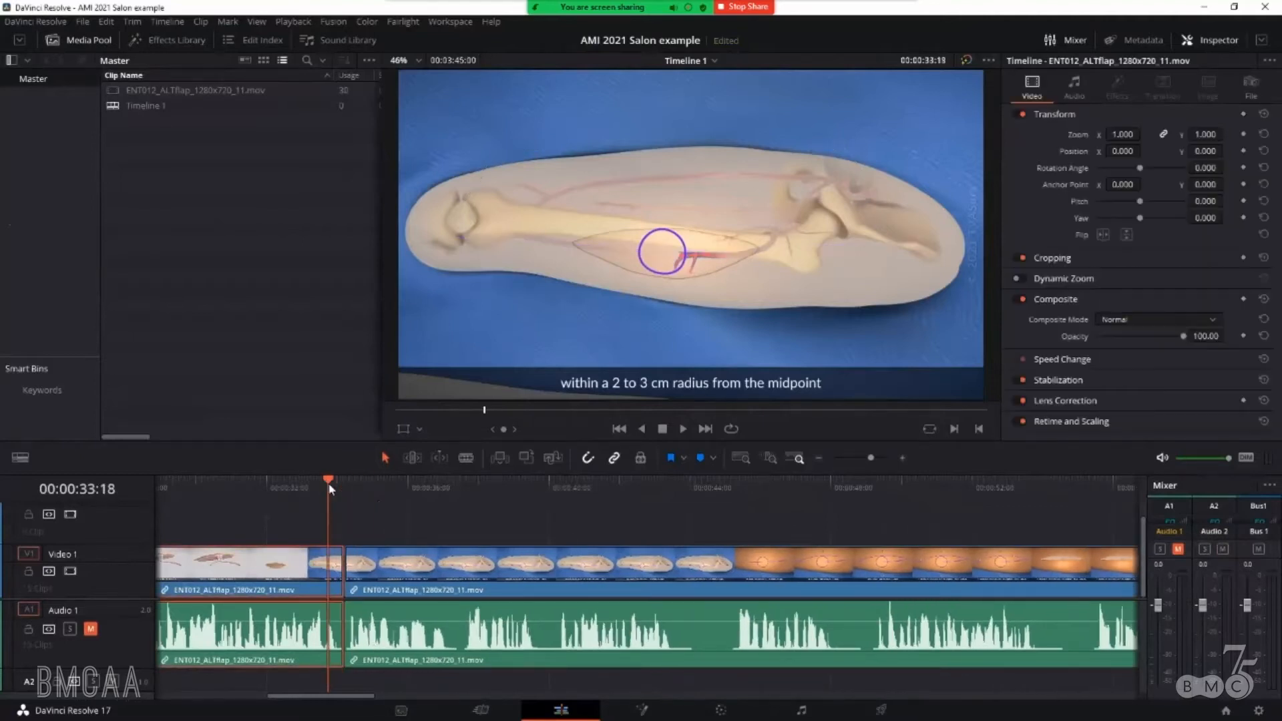
{"action": "mouse_move", "coordinate": [345, 612]}
{"action": "left_mouse_down"}
{"action": "mouse_move", "coordinate": [381, 613]}
{"action": "mouse_move", "coordinate": [347, 614]}
{"action": "left_mouse_up"}
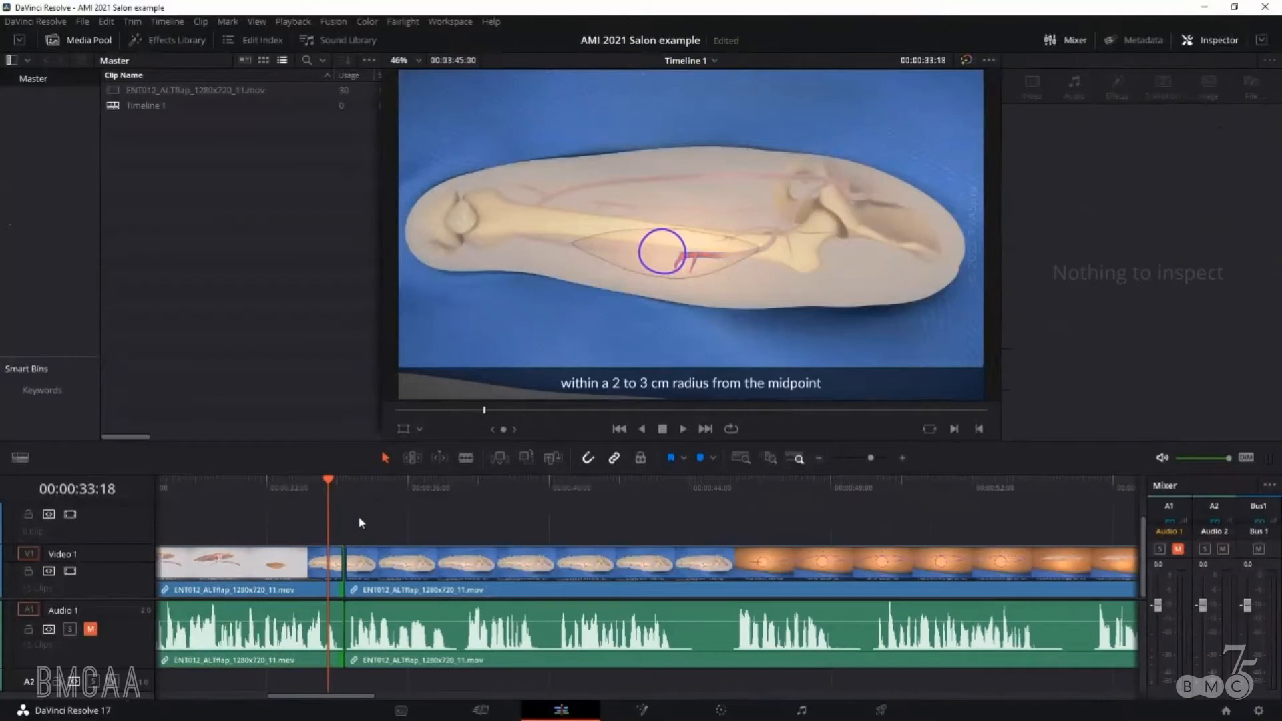
{"action": "left_click", "coordinate": [339, 486]}
{"action": "left_click_drag", "start_coordinate": [339, 487], "coordinate": [375, 481]}
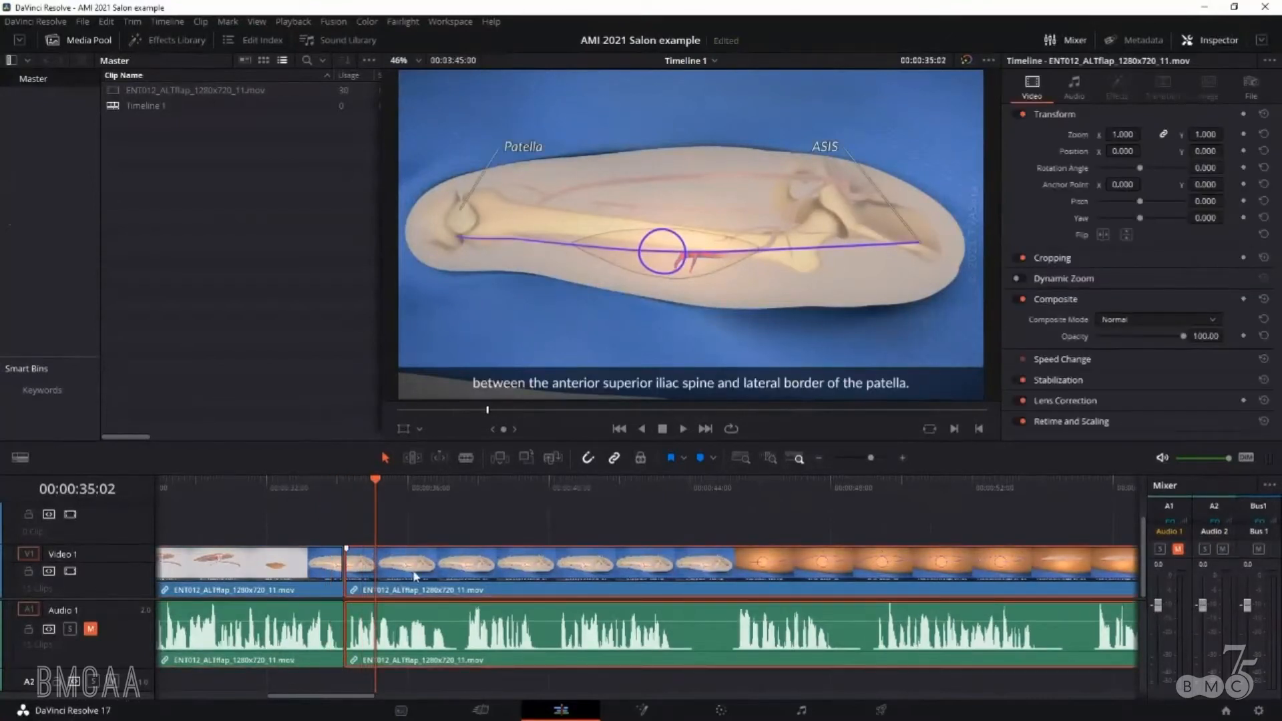
{"action": "key", "text": "y"}
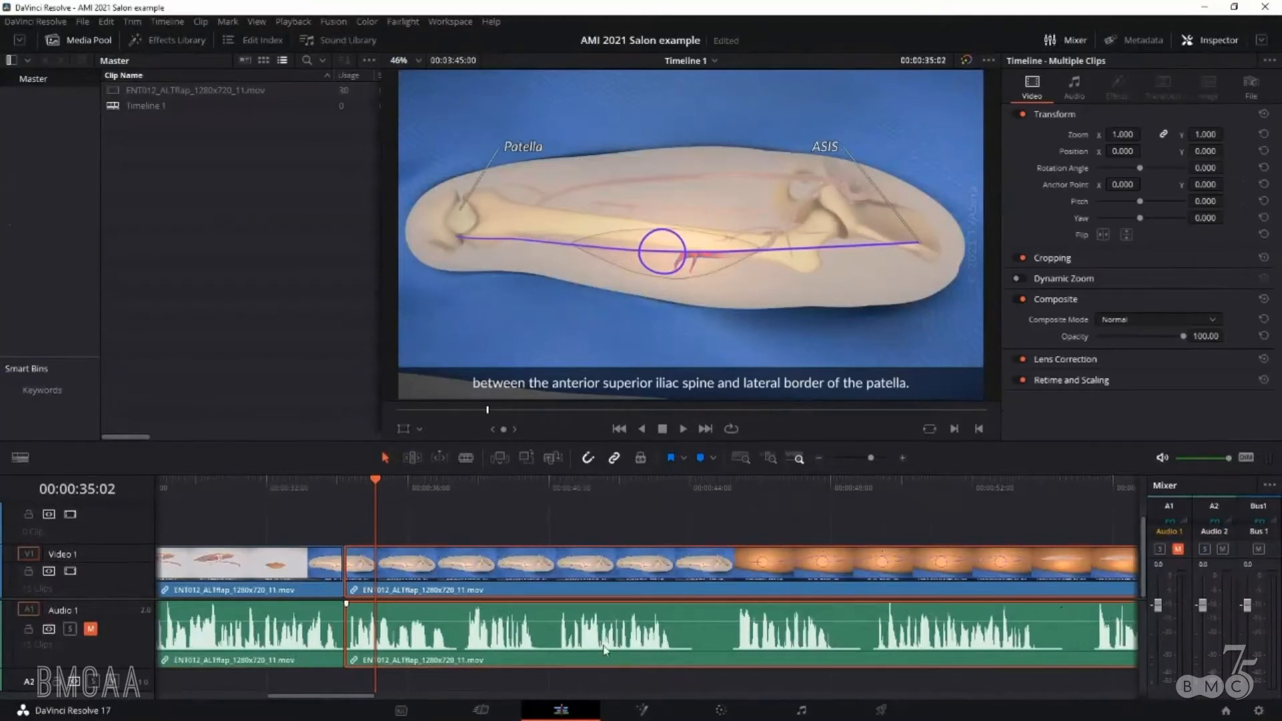
{"action": "scroll", "coordinate": [502, 618], "scroll_direction": "down", "scroll_amount": 5}
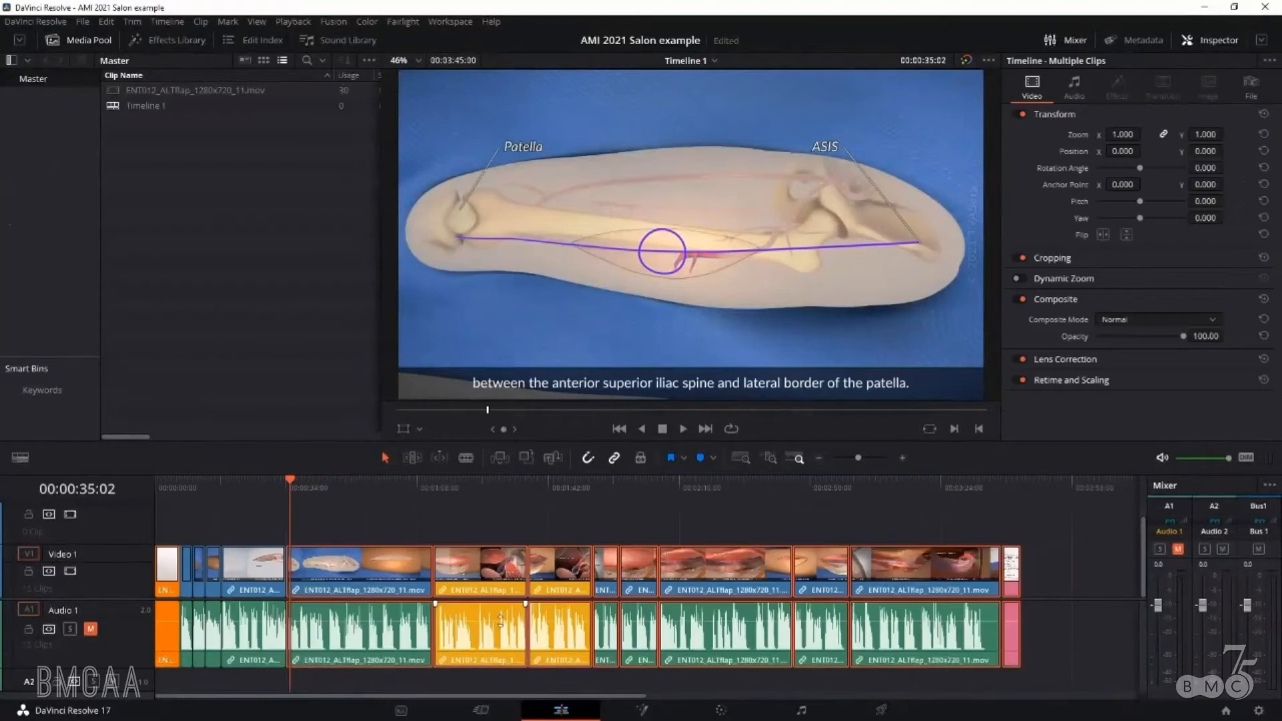
{"action": "scroll", "coordinate": [398, 621], "scroll_direction": "down", "scroll_amount": 1}
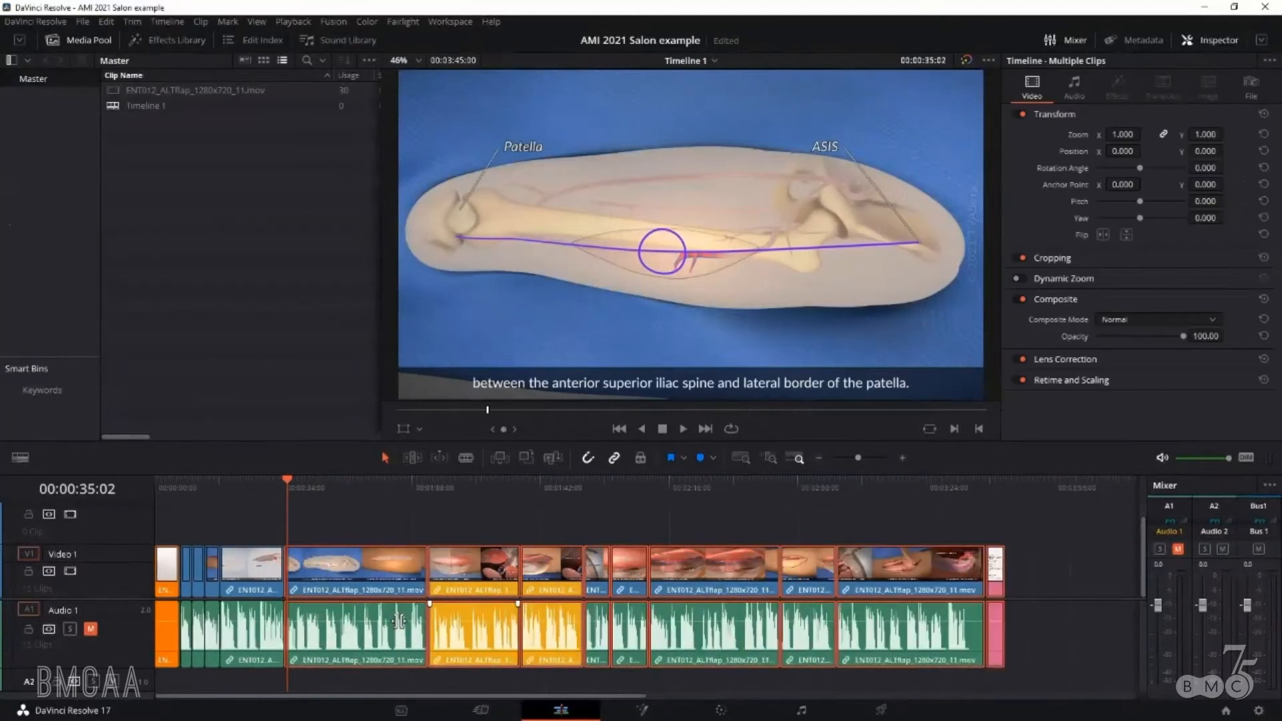
- Clear the selection, reselect the thigh clip at 00:00:35:02 with all clips after it, and try to shift them later
{"action": "left_click", "coordinate": [330, 539]}
{"action": "left_click", "coordinate": [308, 571]}
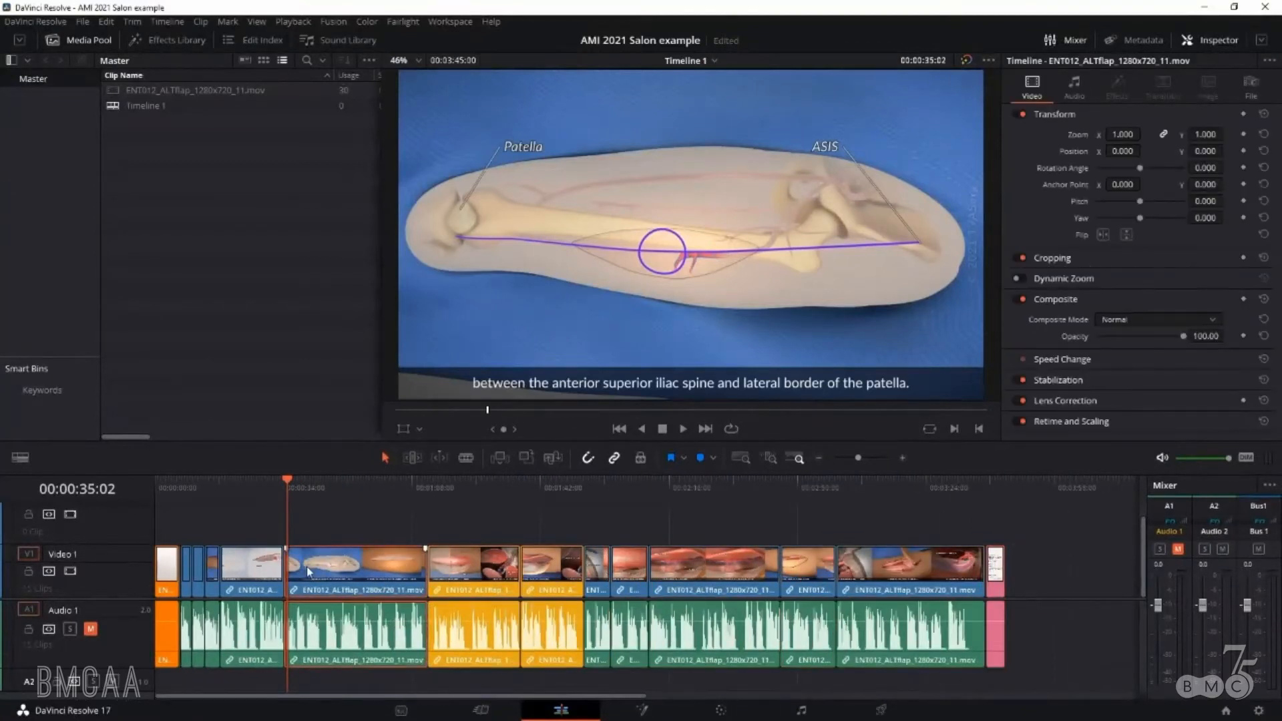
{"action": "key", "text": "y"}
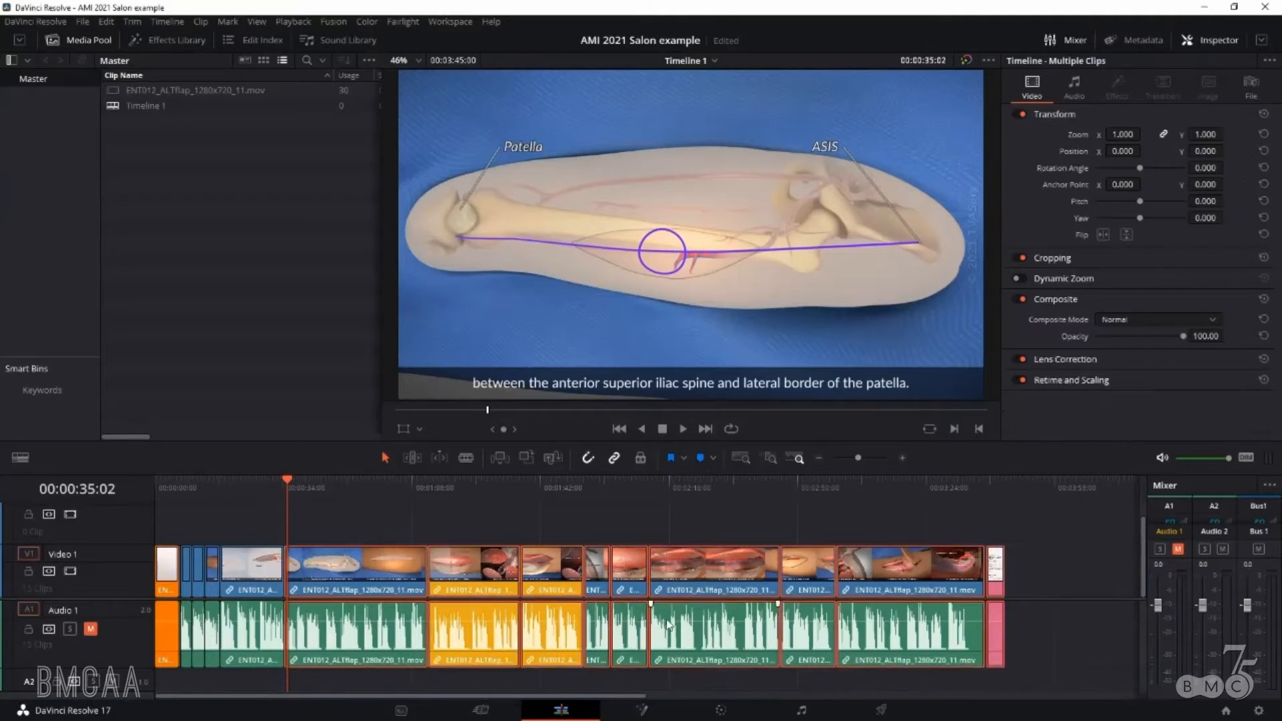
{"action": "scroll", "coordinate": [322, 576], "scroll_direction": "up", "scroll_amount": 3}
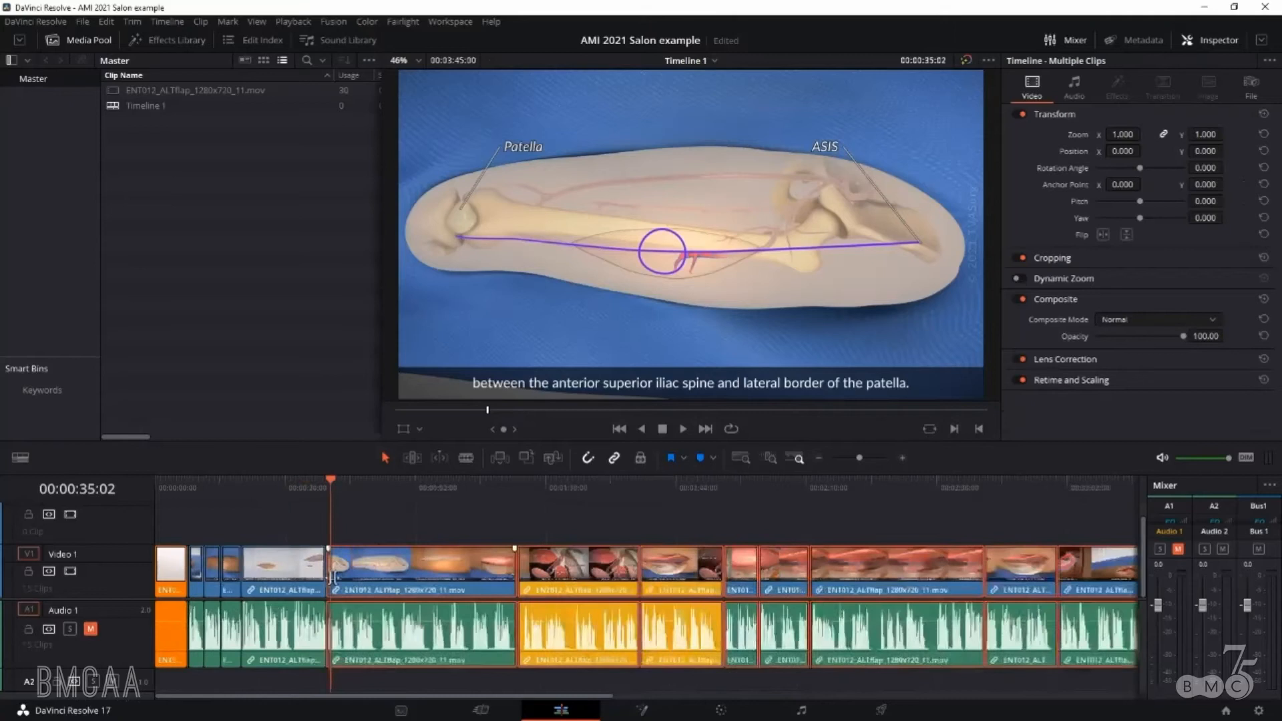
{"action": "scroll", "coordinate": [659, 594], "scroll_direction": "up", "scroll_amount": 4}
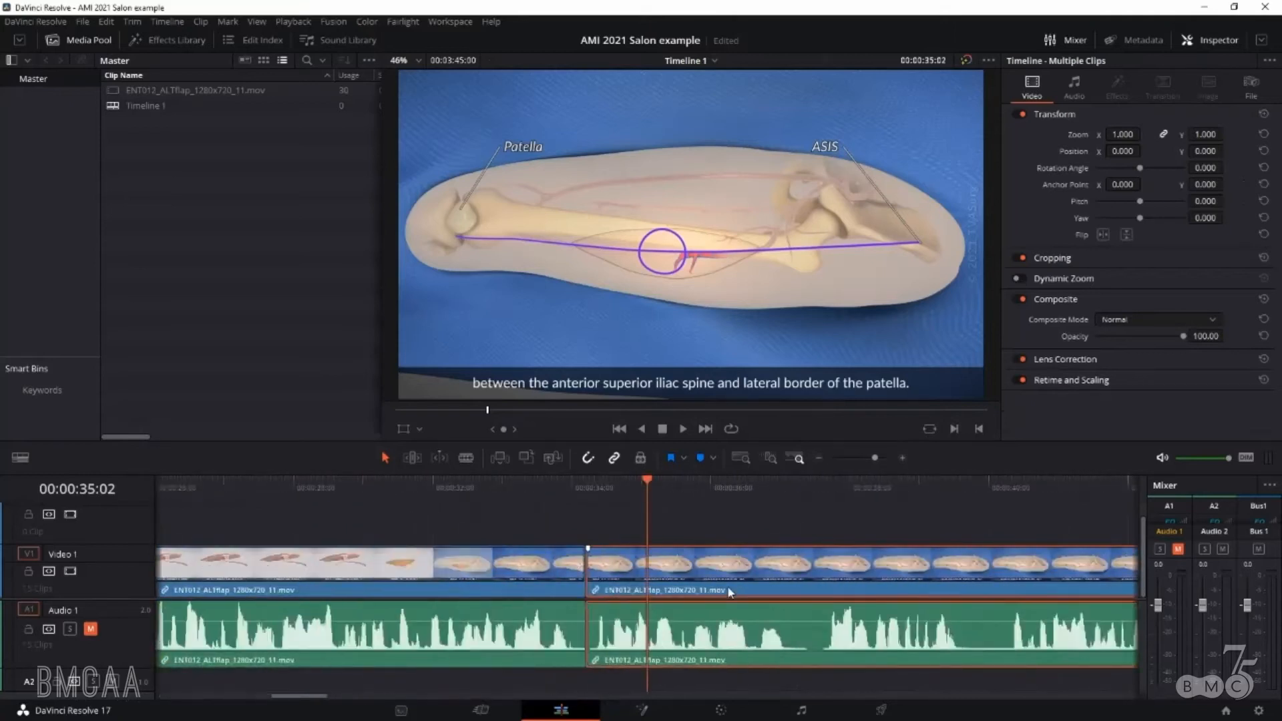
{"action": "left_click_drag", "start_coordinate": [628, 578], "coordinate": [689, 572]}
{"action": "left_click_drag", "start_coordinate": [585, 567], "coordinate": [646, 566]}
- Switch to the Cut page and scrub through the whole timeline to 00:01:20:07
{"action": "scroll", "coordinate": [600, 553], "scroll_direction": "down", "scroll_amount": 2}
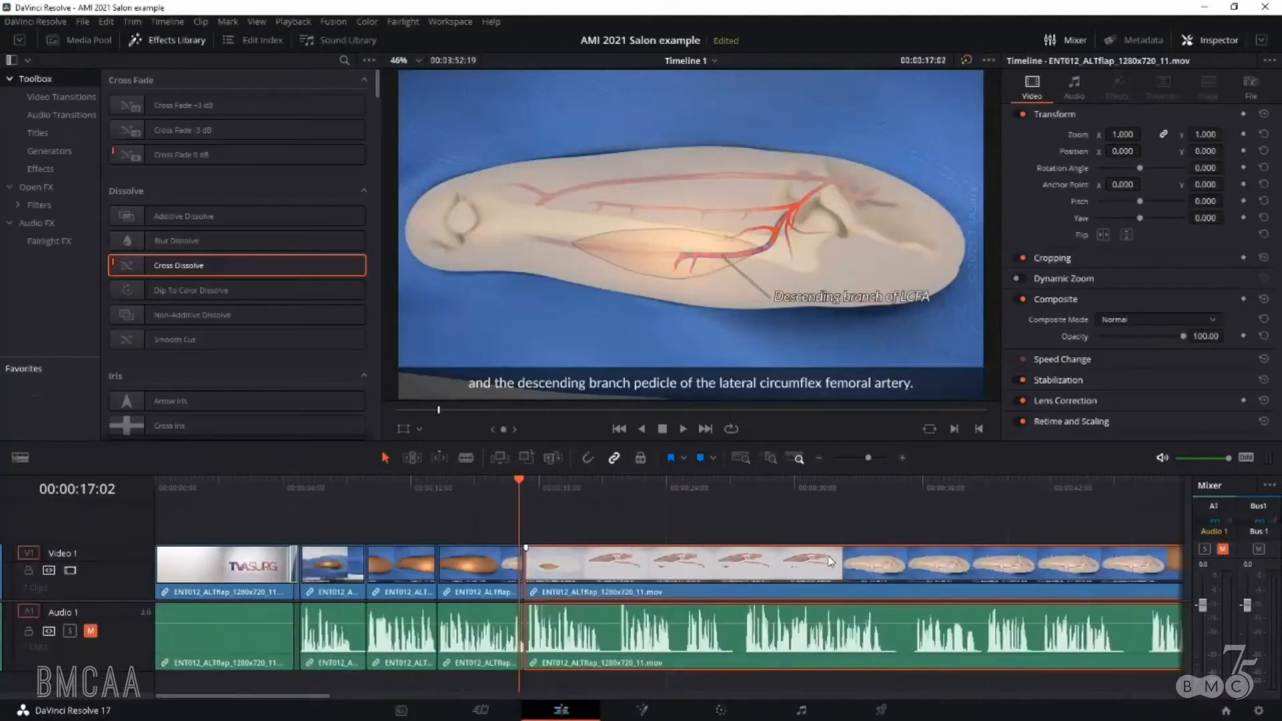
{"action": "scroll", "coordinate": [828, 574], "scroll_direction": "down", "scroll_amount": 2}
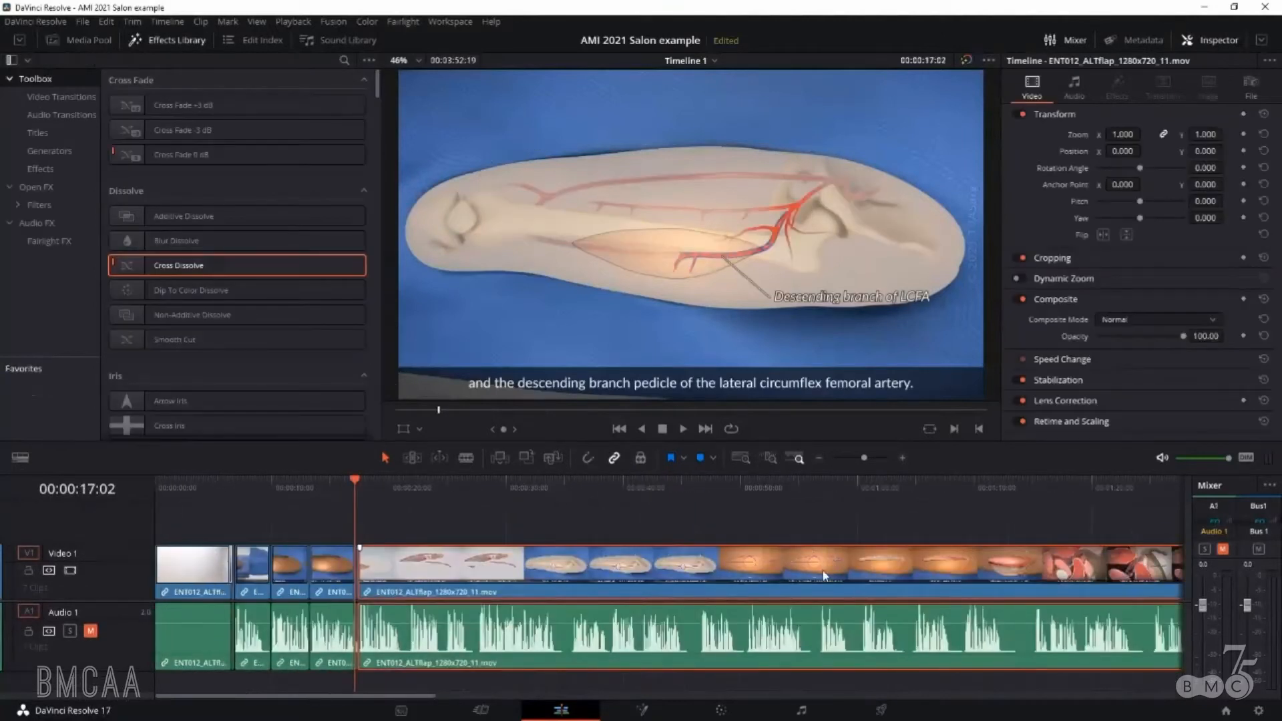
{"action": "left_click", "coordinate": [494, 713]}
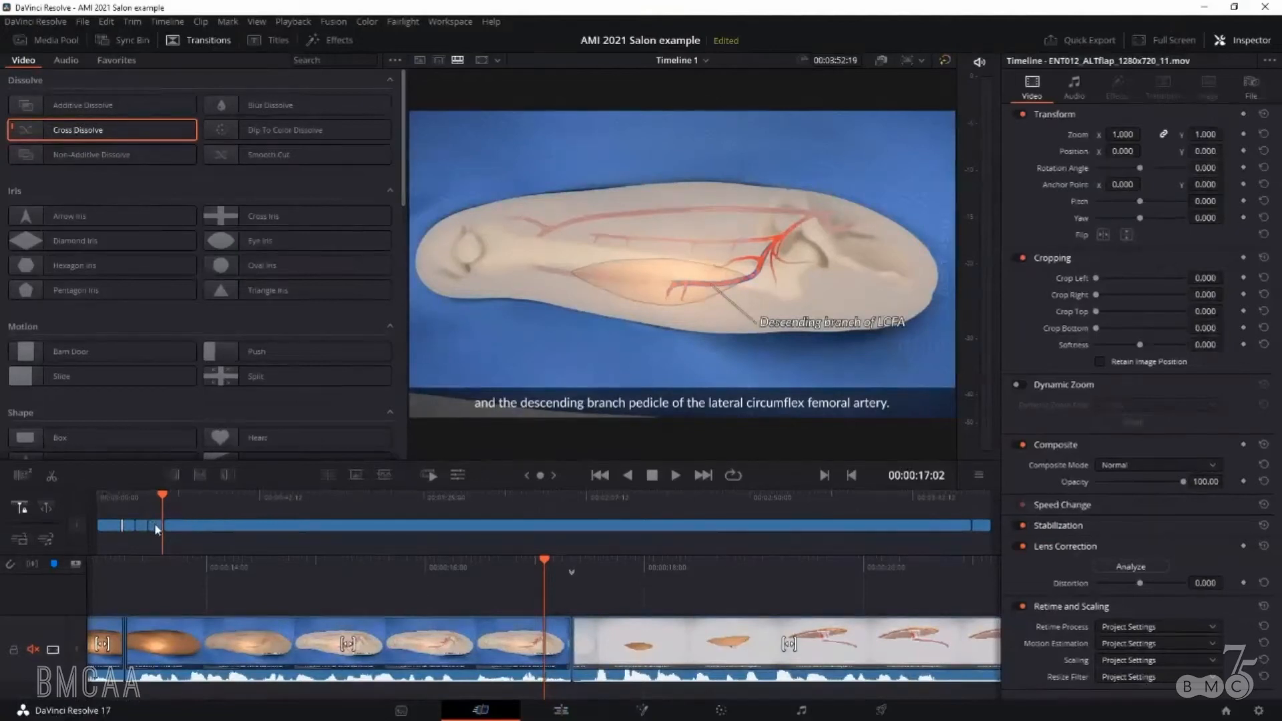
{"action": "left_click_drag", "start_coordinate": [466, 498], "coordinate": [405, 506]}
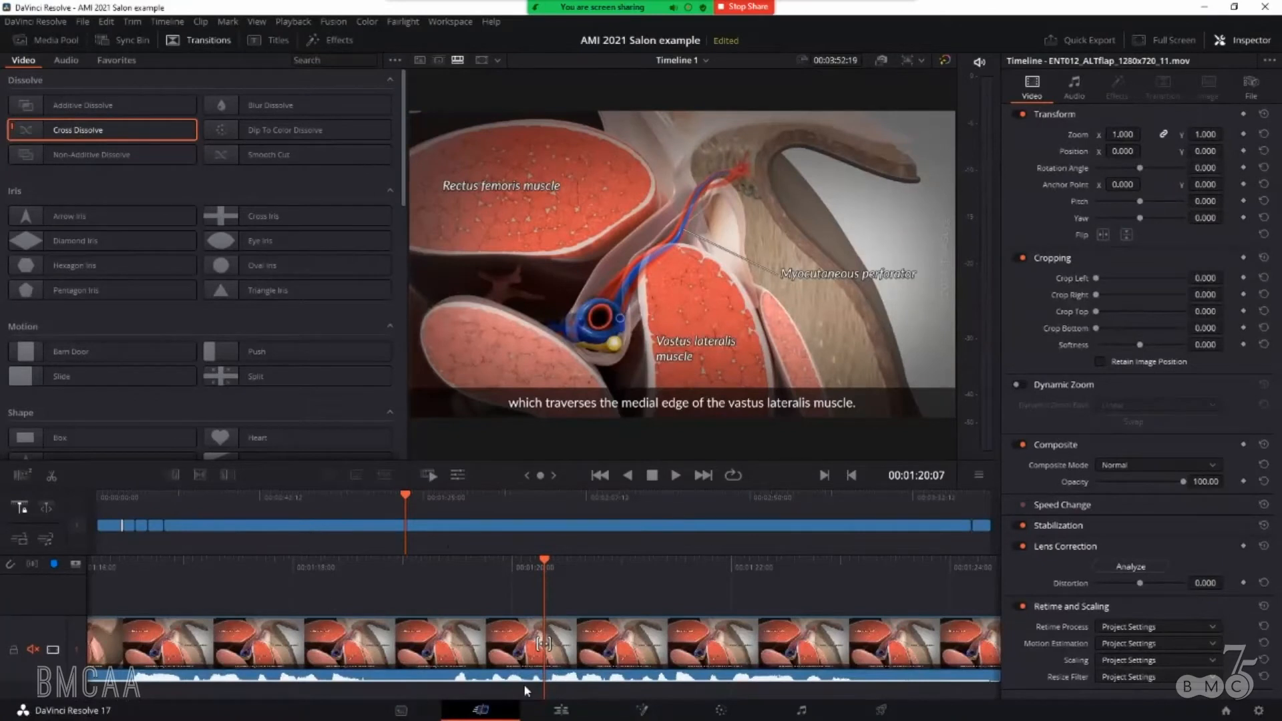
- Return to the Edit page and scrub the playhead to 00:00:05:12 near the end of the TVASURG intro clip
{"action": "left_click", "coordinate": [561, 711]}
{"action": "left_click_drag", "start_coordinate": [290, 486], "coordinate": [97, 491]}
{"action": "left_click_drag", "start_coordinate": [191, 523], "coordinate": [216, 558]}
{"action": "scroll", "coordinate": [229, 538], "scroll_direction": "up", "scroll_amount": 6}
{"action": "left_click_drag", "start_coordinate": [229, 490], "coordinate": [468, 512]}
{"action": "left_click", "coordinate": [542, 509]}
{"action": "mouse_move", "coordinate": [559, 493]}
{"action": "left_mouse_down"}
{"action": "mouse_move", "coordinate": [626, 494]}
{"action": "mouse_move", "coordinate": [549, 498]}
{"action": "left_mouse_up"}
- Set the clip color of the TVASURG intro clip to Orange and clear the selection
{"action": "left_click", "coordinate": [323, 513]}
{"action": "left_click", "coordinate": [329, 555]}
{"action": "right_click", "coordinate": [372, 583]}
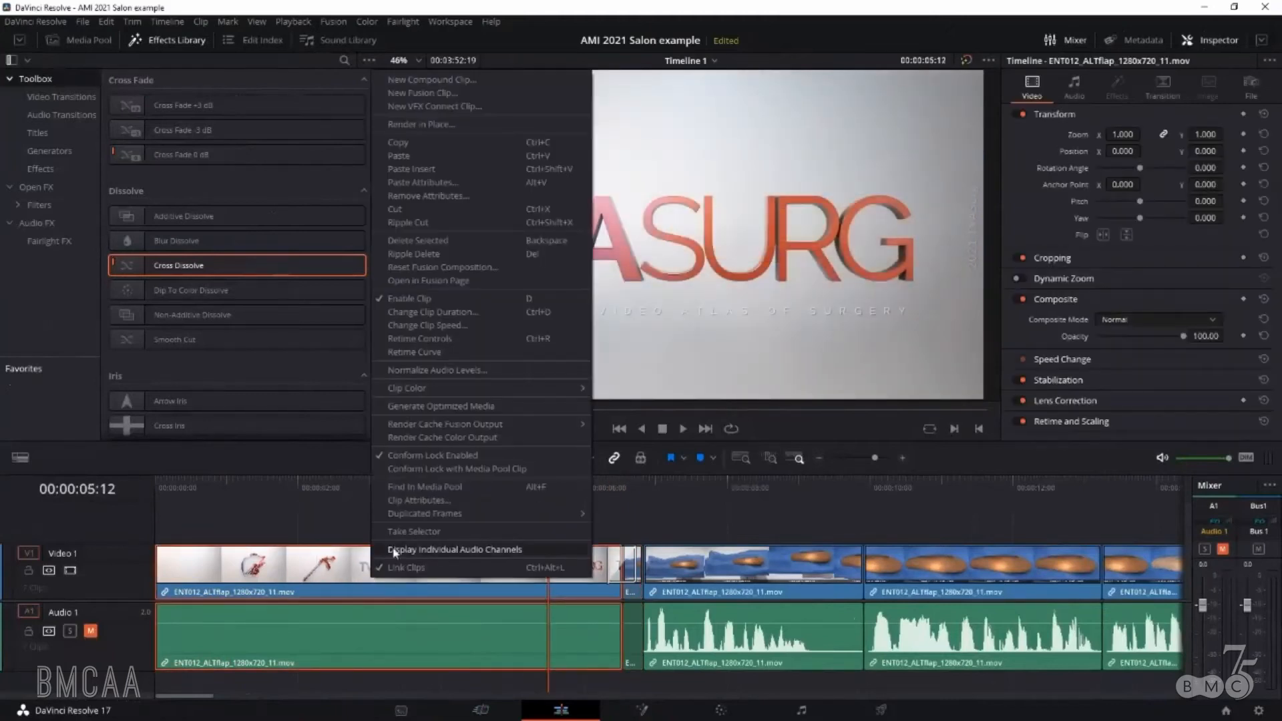
{"action": "mouse_move", "coordinate": [451, 391]}
{"action": "left_click", "coordinate": [645, 411]}
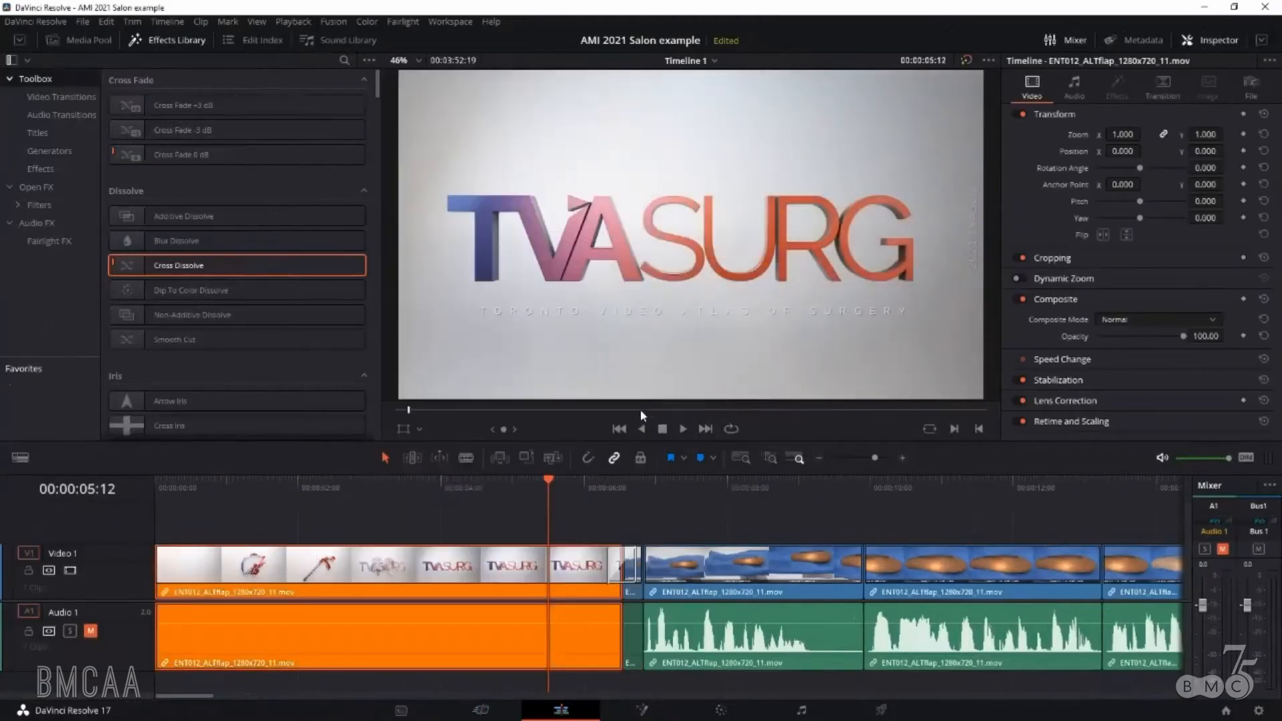
{"action": "left_click", "coordinate": [427, 525]}
- Set the clip color of the last clip on the timeline to Pink and clear the selection
{"action": "scroll", "coordinate": [457, 510], "scroll_direction": "down", "scroll_amount": 10}
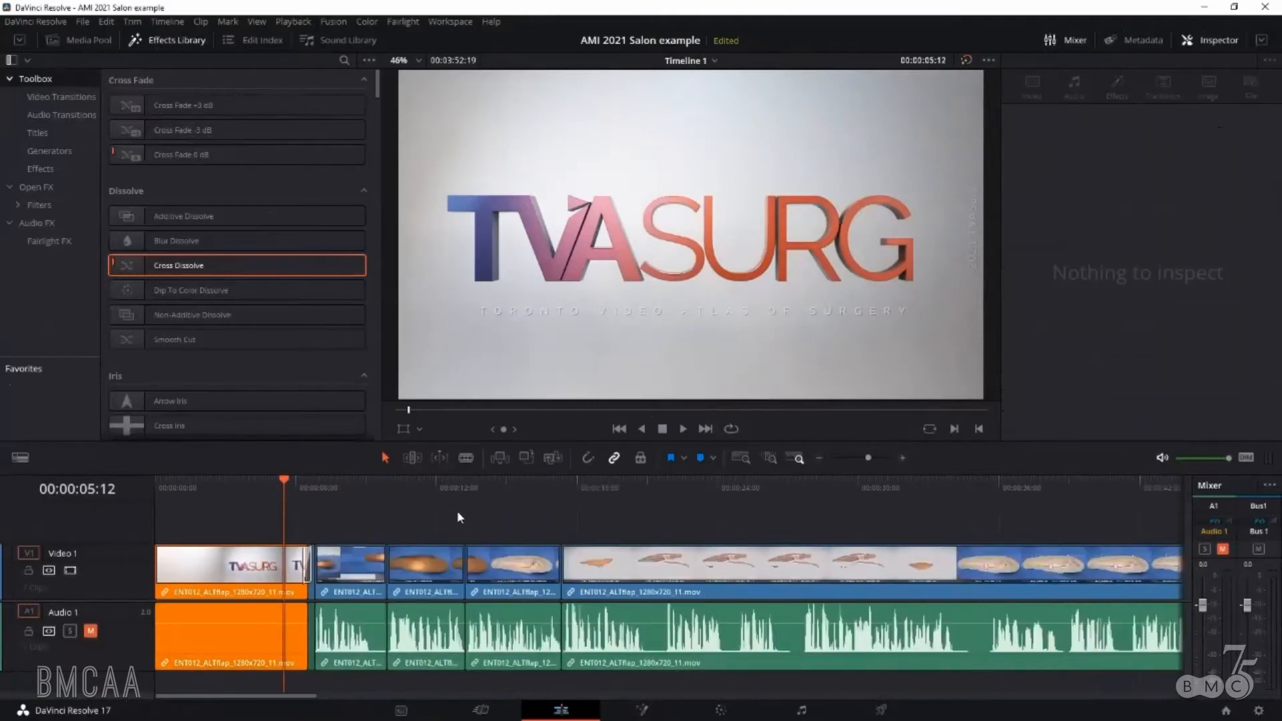
{"action": "left_click", "coordinate": [1048, 564]}
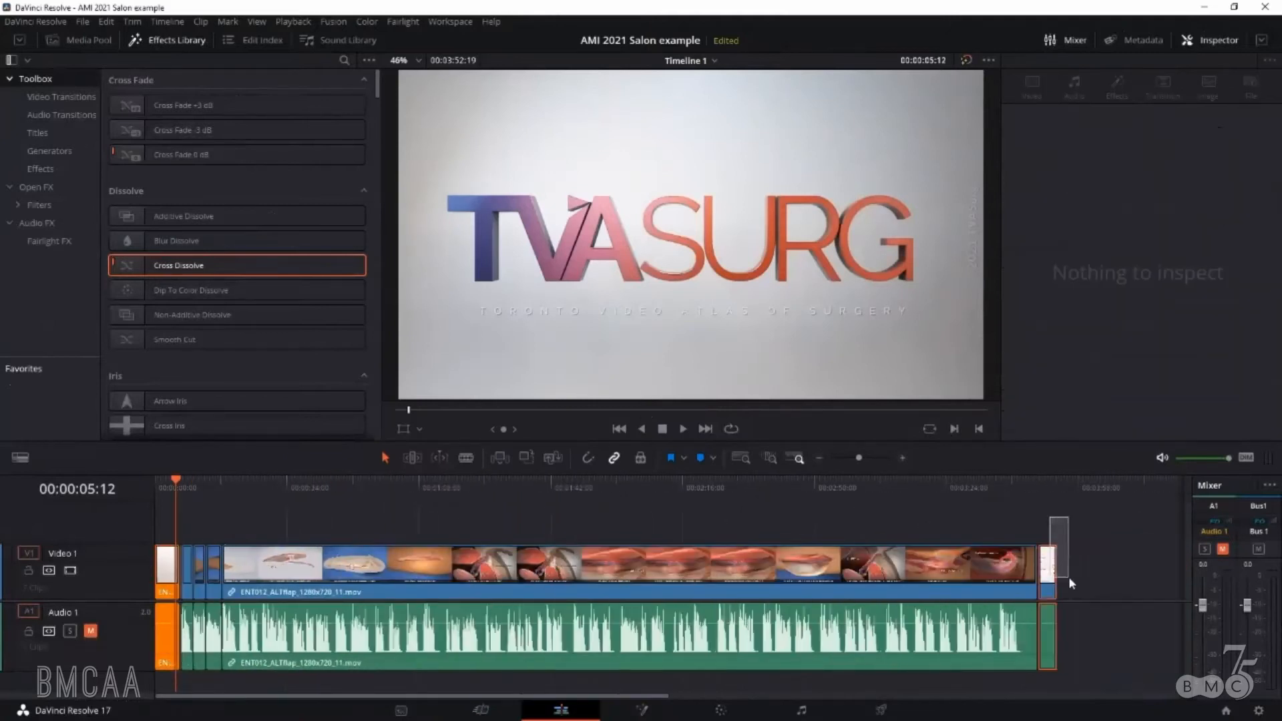
{"action": "right_click", "coordinate": [1049, 564]}
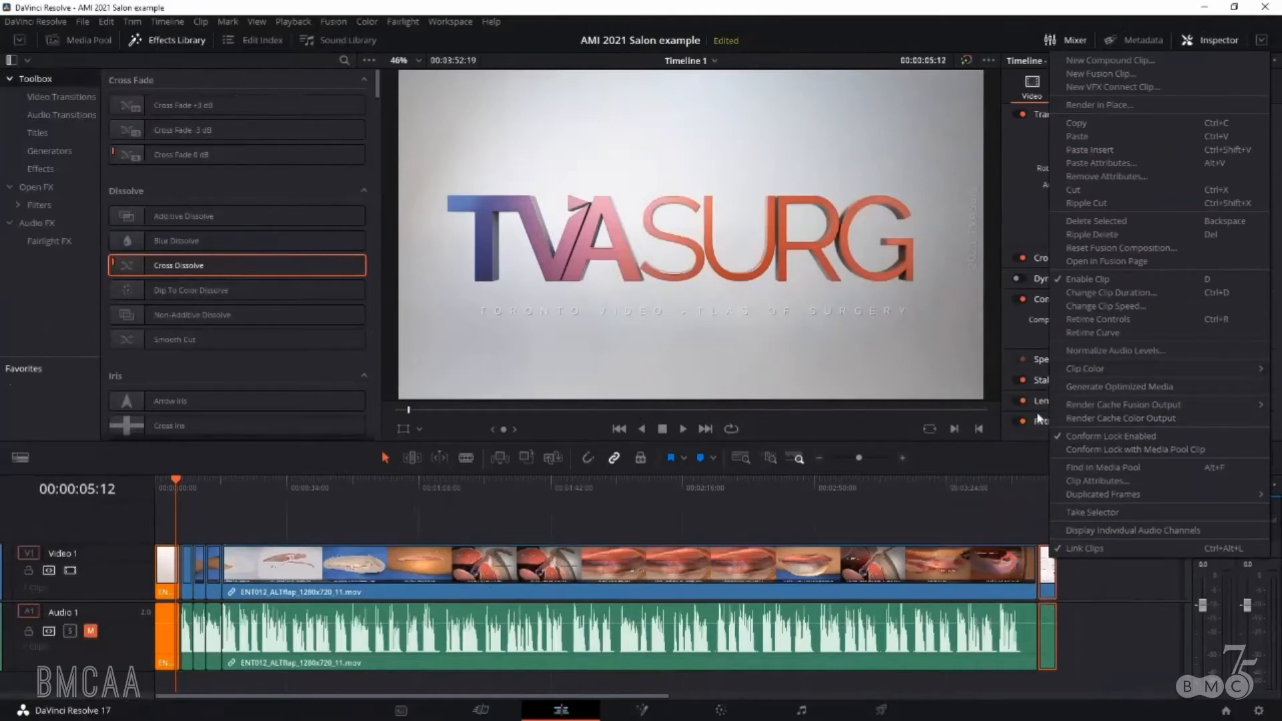
{"action": "mouse_move", "coordinate": [1110, 368]}
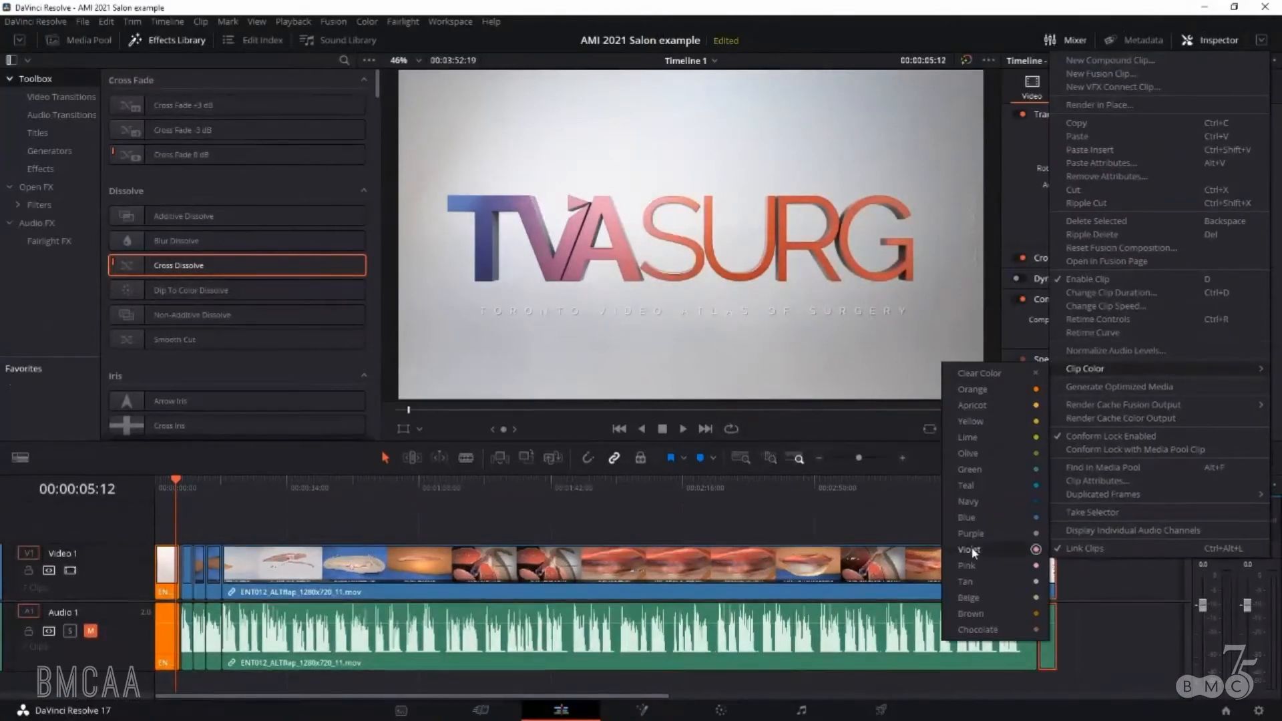
{"action": "left_click", "coordinate": [999, 564]}
{"action": "left_click", "coordinate": [582, 527]}
- Open the Cut page to view the color-coded clips and scrub to 00:01:31:19 and 00:02:34:13
{"action": "left_click", "coordinate": [483, 710]}
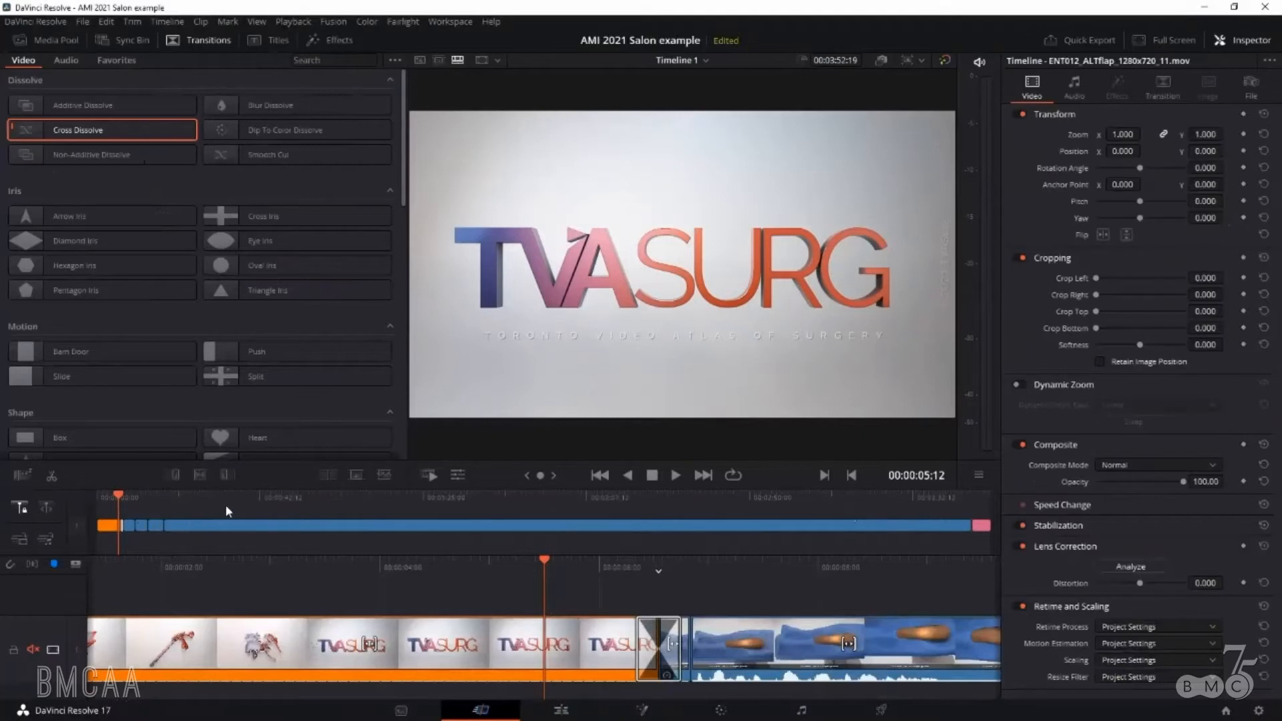
{"action": "left_click_drag", "start_coordinate": [407, 510], "coordinate": [450, 501]}
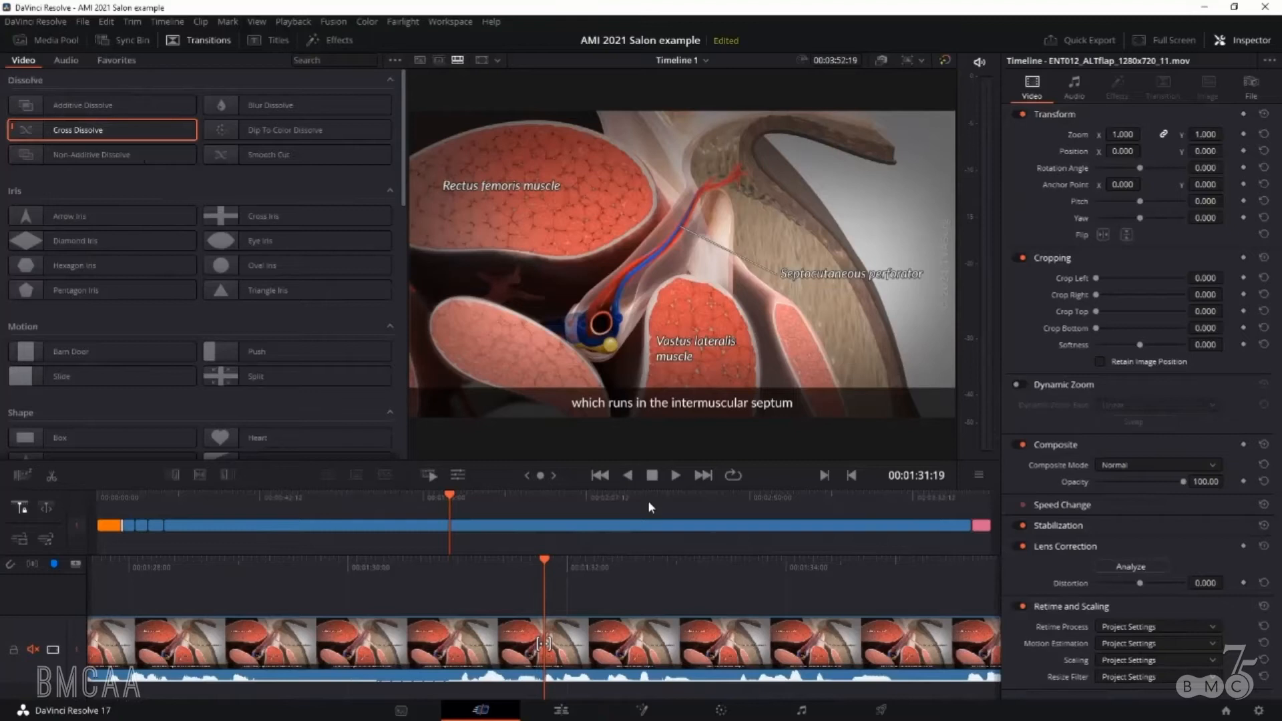
{"action": "left_click", "coordinate": [710, 498]}
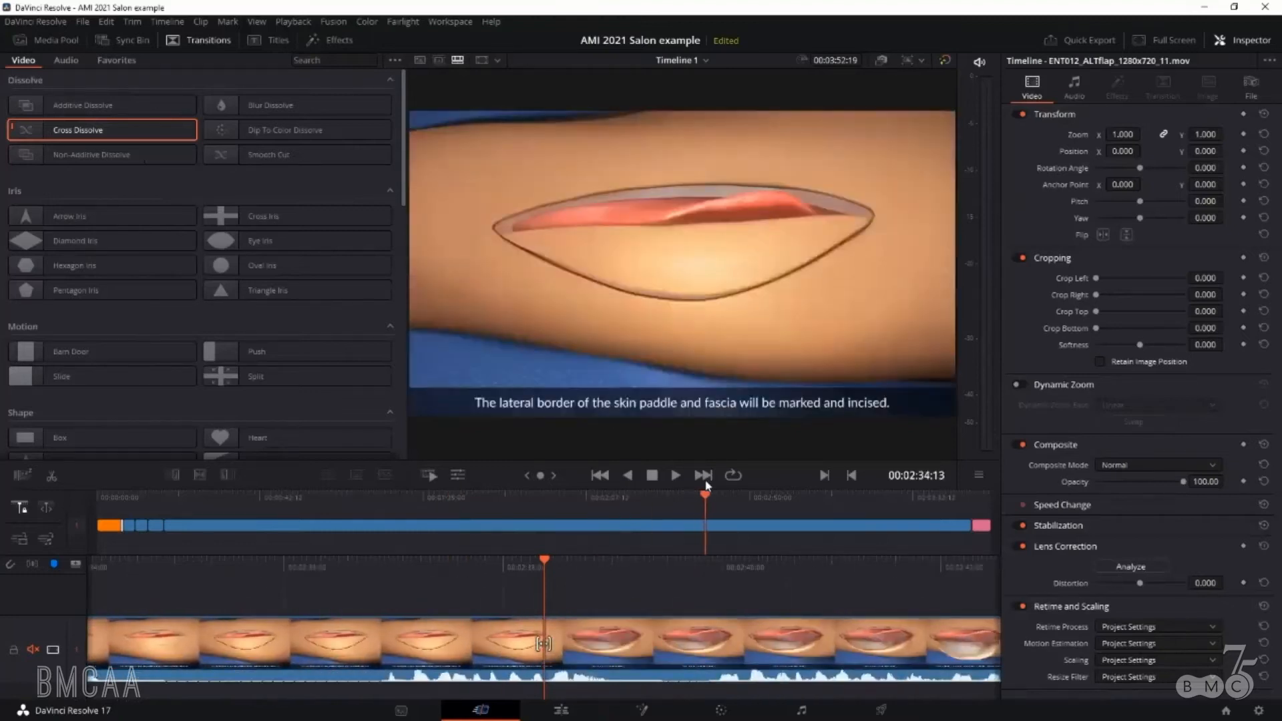
- Return to the Edit page, move the playhead to 00:02:15:18 and add a marker to the selected perforator clip
{"action": "left_click", "coordinate": [560, 710]}
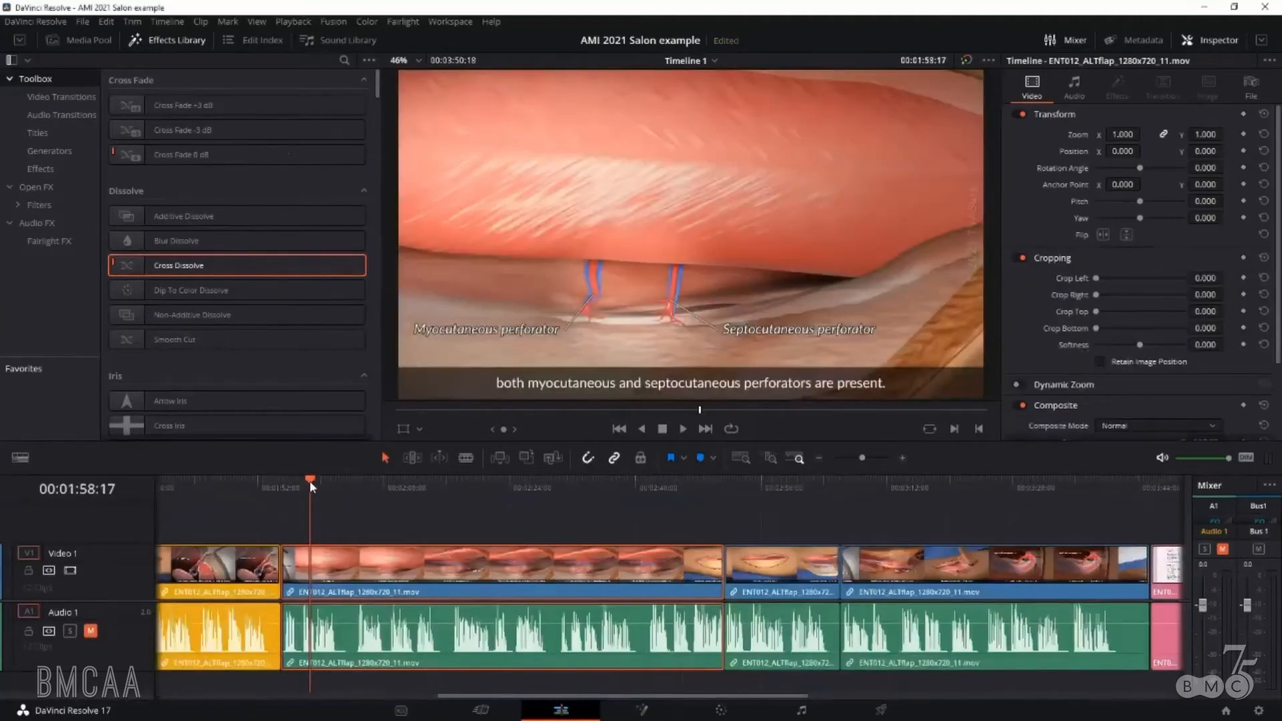
{"action": "left_click_drag", "start_coordinate": [309, 480], "coordinate": [476, 484]}
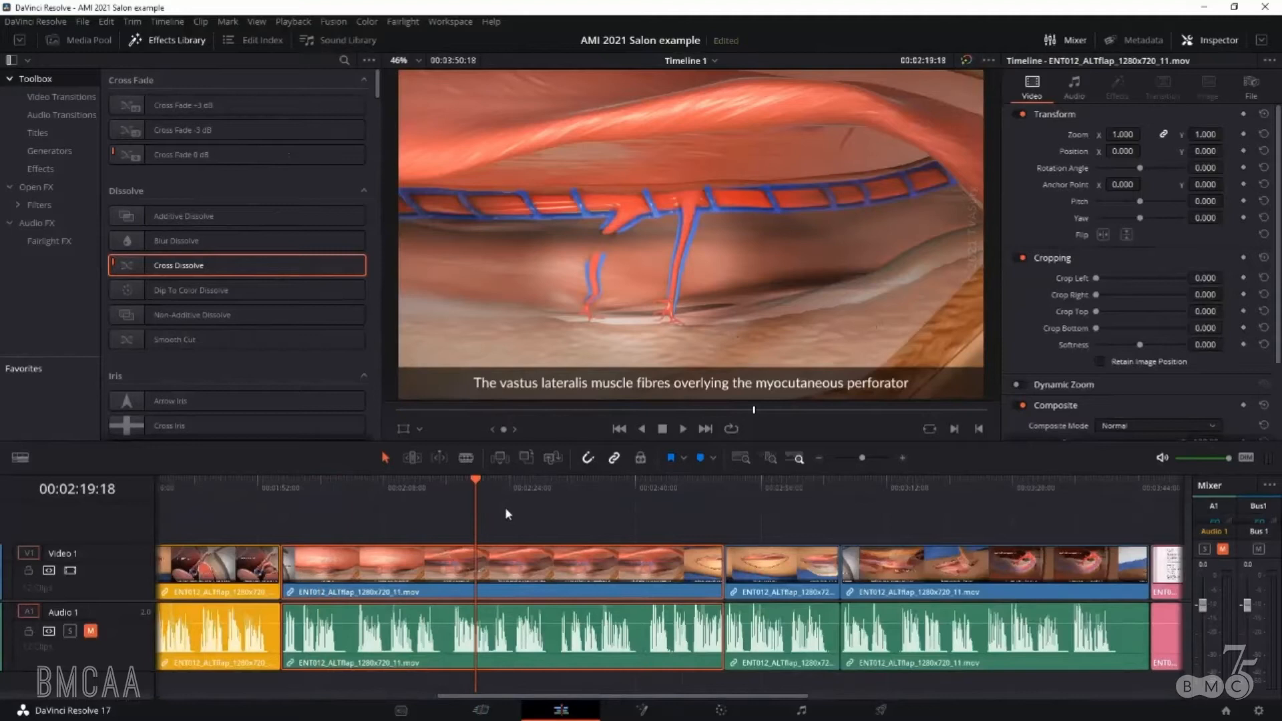
{"action": "left_click_drag", "start_coordinate": [475, 482], "coordinate": [446, 490]}
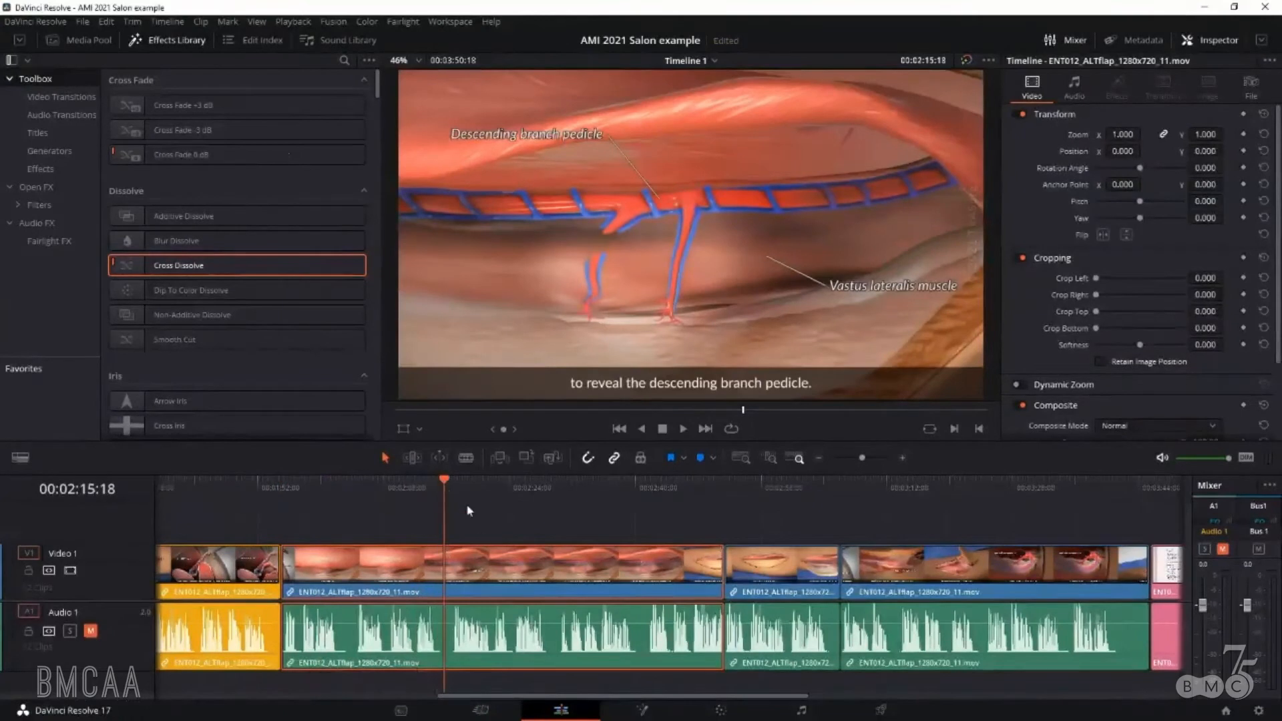
{"action": "left_click", "coordinate": [701, 459]}
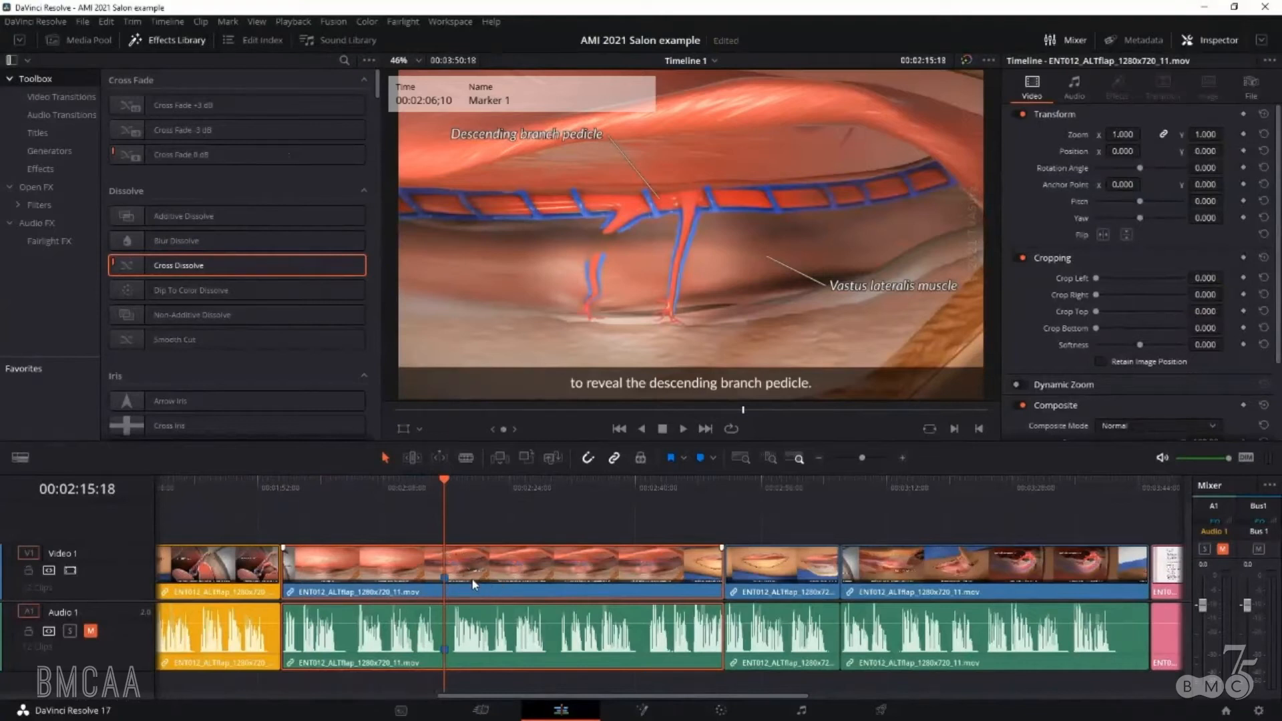
- Deselect the clip, add timeline markers at 00:02:15:18 and 00:02:59:08, and move the playhead to 00:03:27:23
{"action": "left_click", "coordinate": [454, 514]}
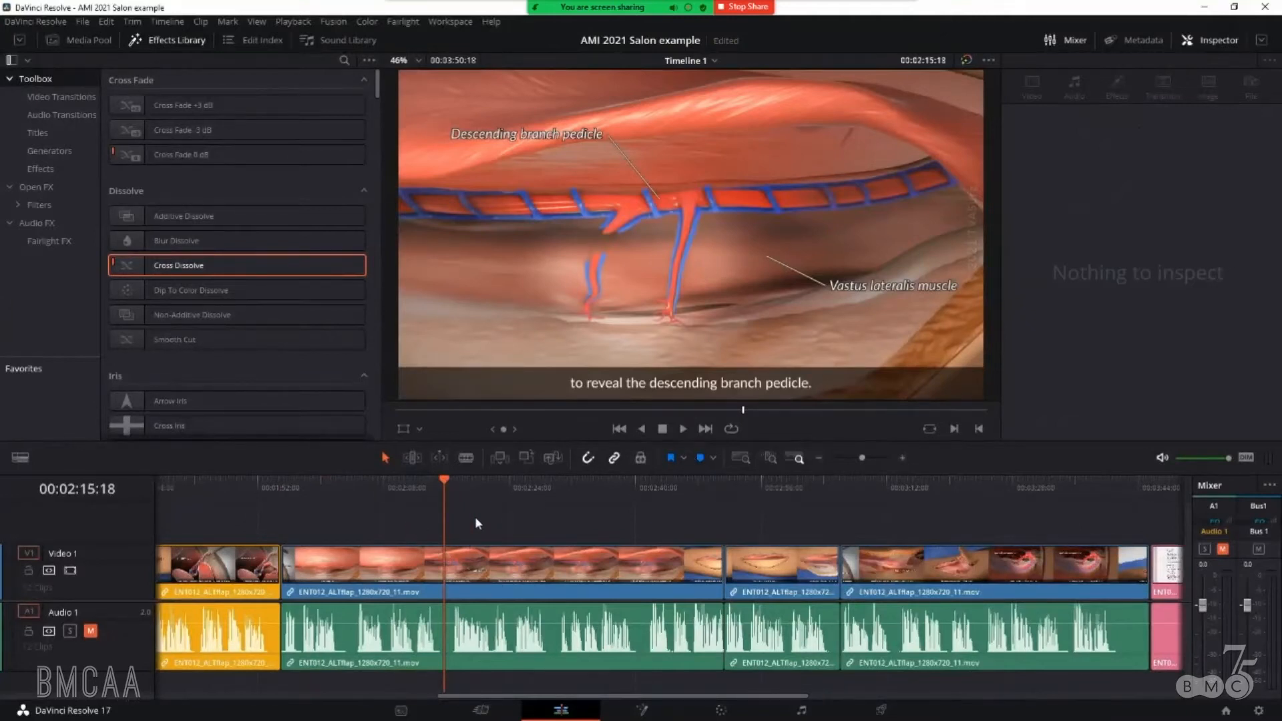
{"action": "left_click", "coordinate": [699, 458]}
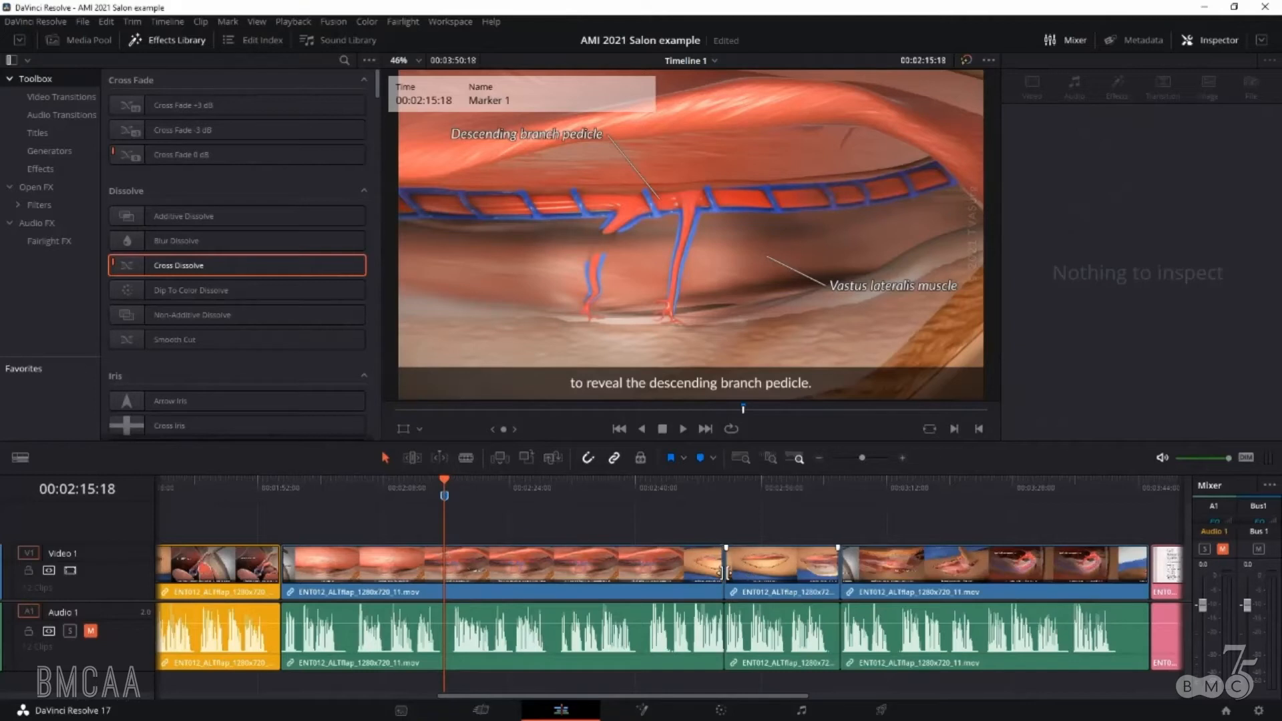
{"action": "left_click", "coordinate": [763, 488]}
{"action": "left_click_drag", "start_coordinate": [765, 488], "coordinate": [787, 488]}
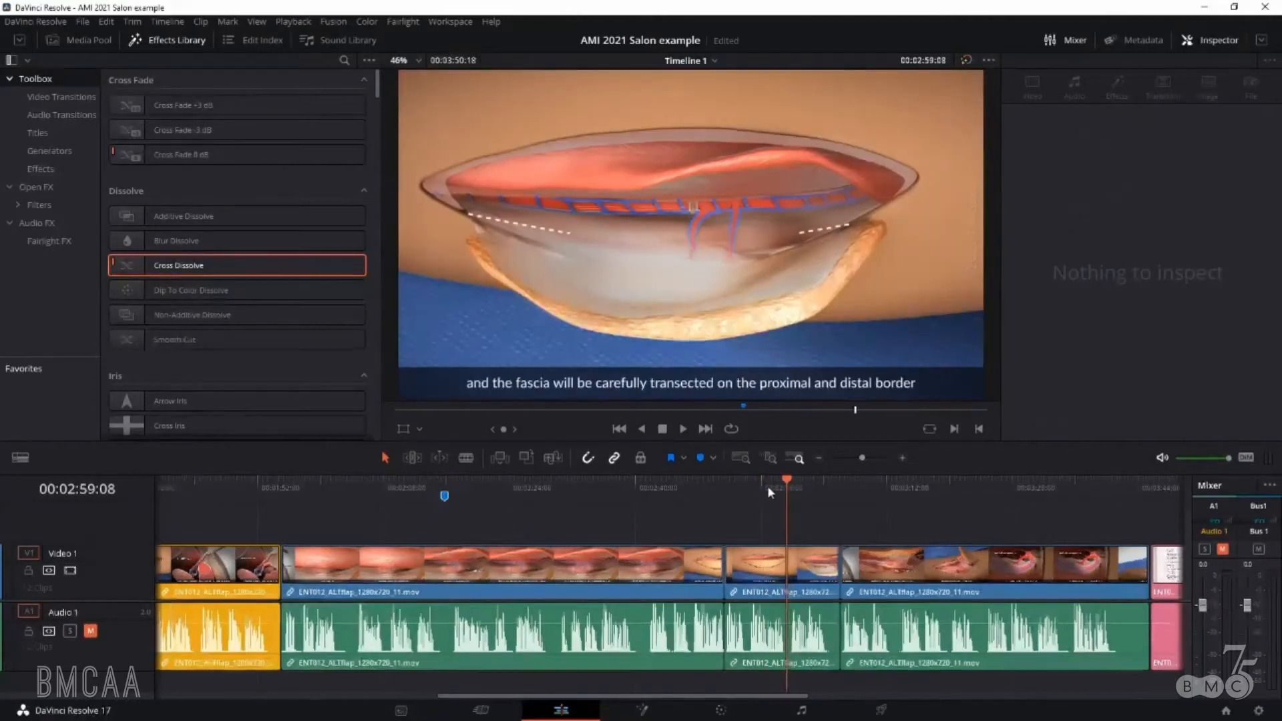
{"action": "left_click", "coordinate": [701, 458]}
{"action": "left_click", "coordinate": [1012, 493]}
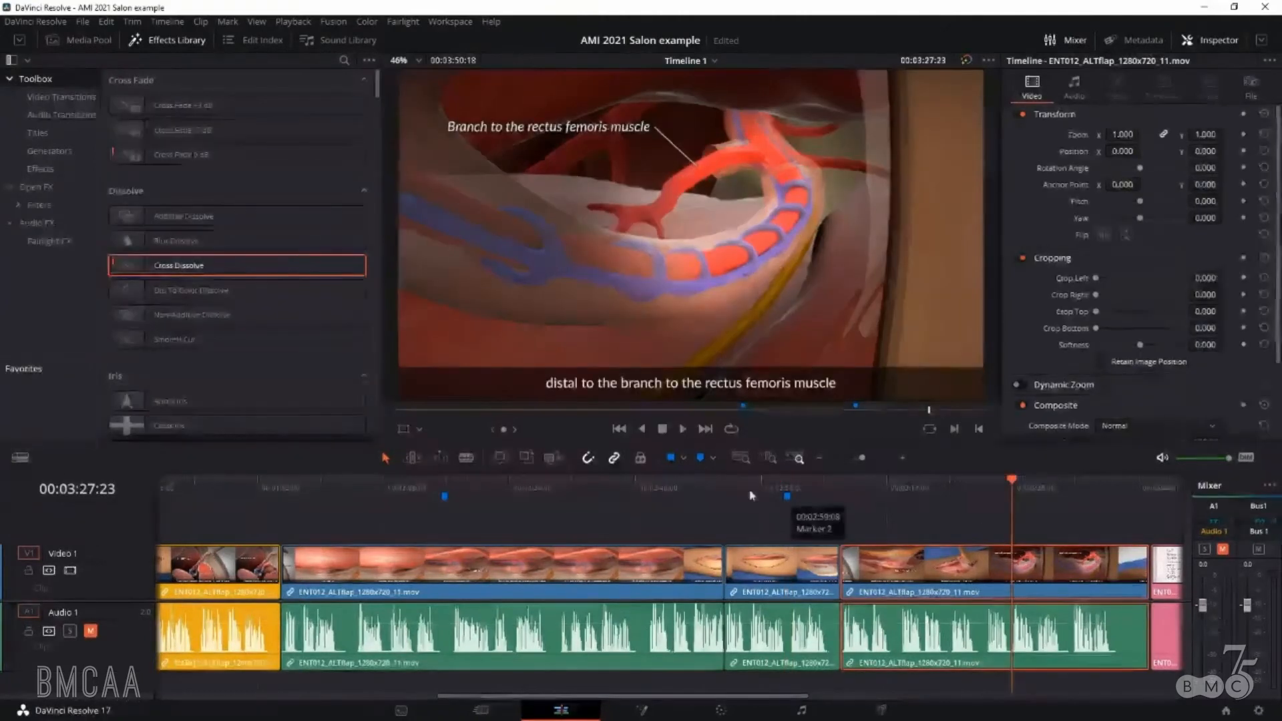
- Add a marker to the selected clip at 00:03:27:23 and move the playhead to 00:03:18:21
{"action": "left_click", "coordinate": [700, 458]}
{"action": "left_click", "coordinate": [940, 483]}
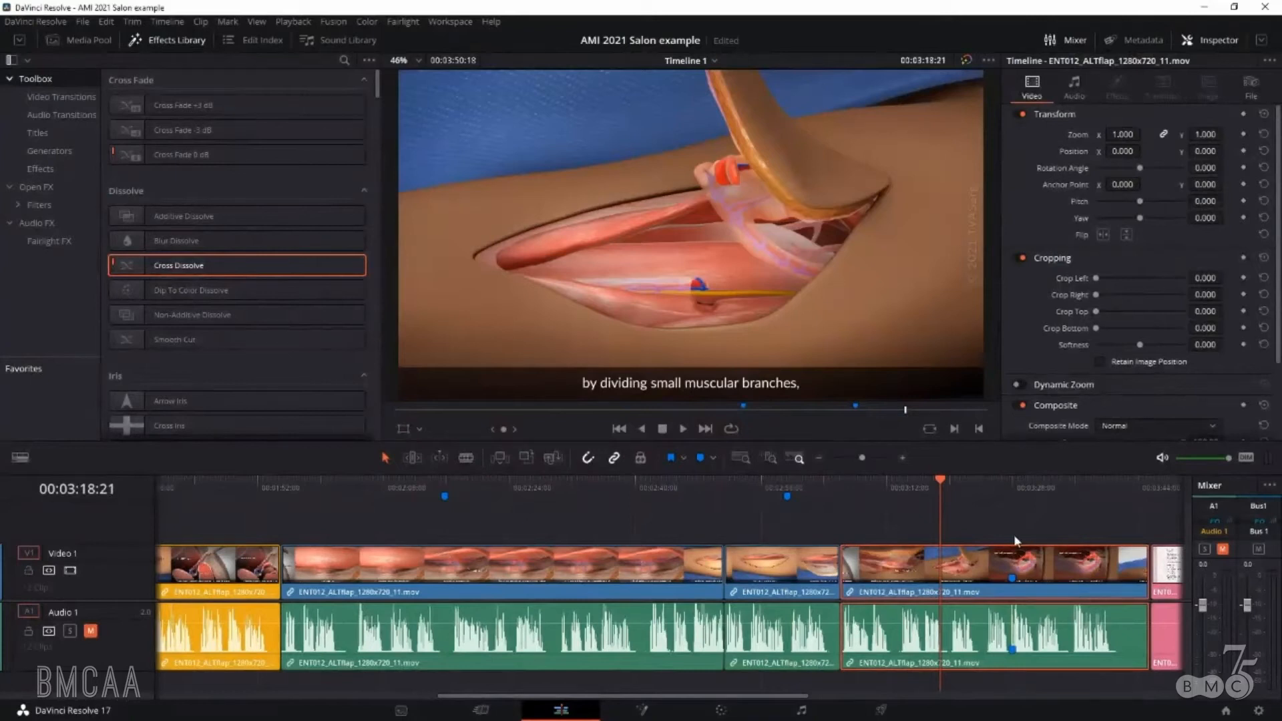
- Jump back and forth between the clip edit points, ending at the cut at 00:01:55:00
{"action": "key", "text": "Up"}
{"action": "key", "text": "Down"}
{"action": "key", "text": "Up"}
{"action": "key", "text": "Up"}
{"action": "key", "text": "Down"}
{"action": "key", "text": "Up"}
{"action": "key", "text": "Up"}
{"action": "key", "text": "Up"}
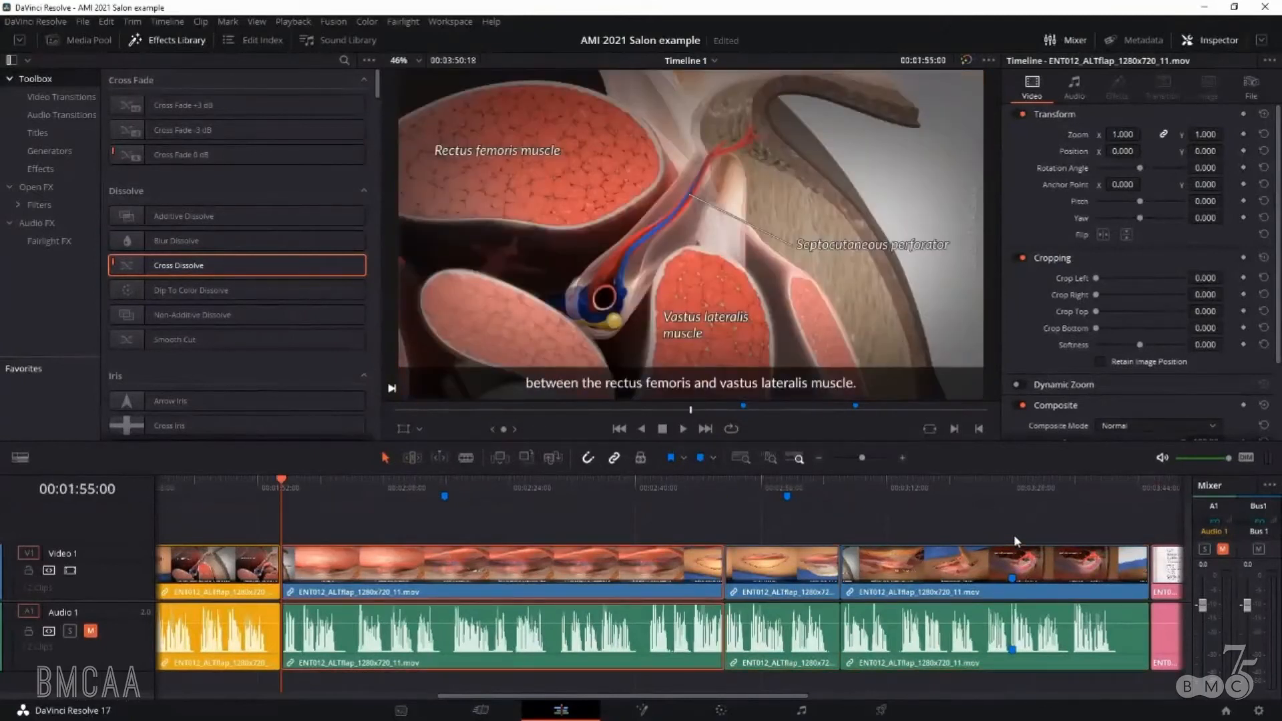
- Jump back and forth between the timeline markers, ending on the marker at 00:02:15:18
{"action": "key", "text": "shift+Down"}
{"action": "key", "text": "shift+Down"}
{"action": "key", "text": "shift+Up"}
{"action": "key", "text": "shift+Down"}
{"action": "key", "text": "shift+Down"}
{"action": "key", "text": "shift+Up"}
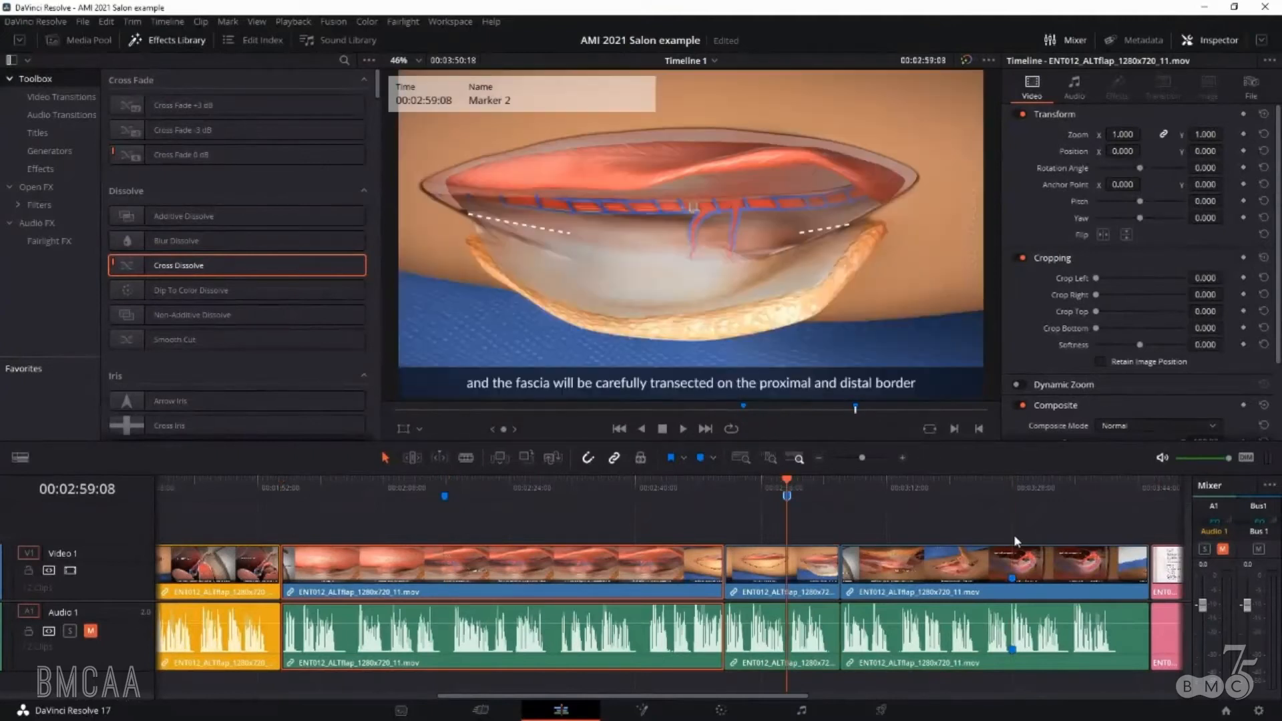
{"action": "key", "text": "shift+Up"}
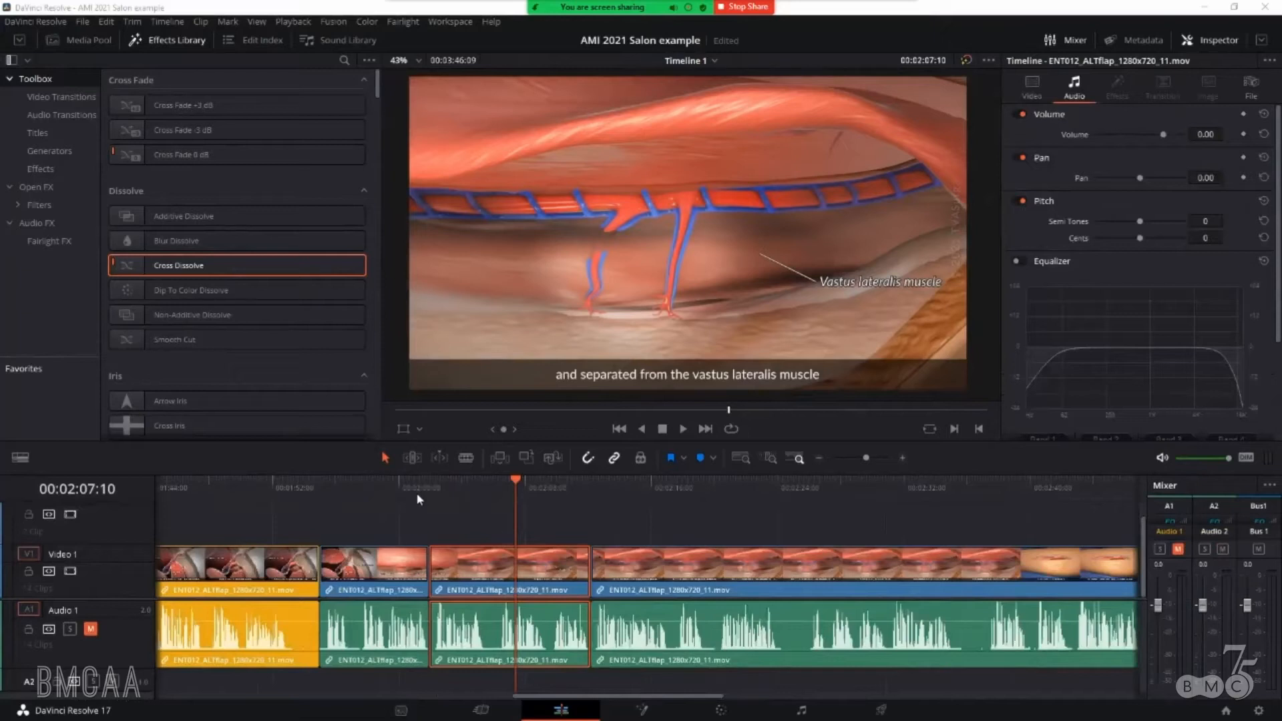
- Activate Trim Edit mode and slip the footage inside the short clip that contains 00:02:00:01
{"action": "left_click", "coordinate": [413, 458]}
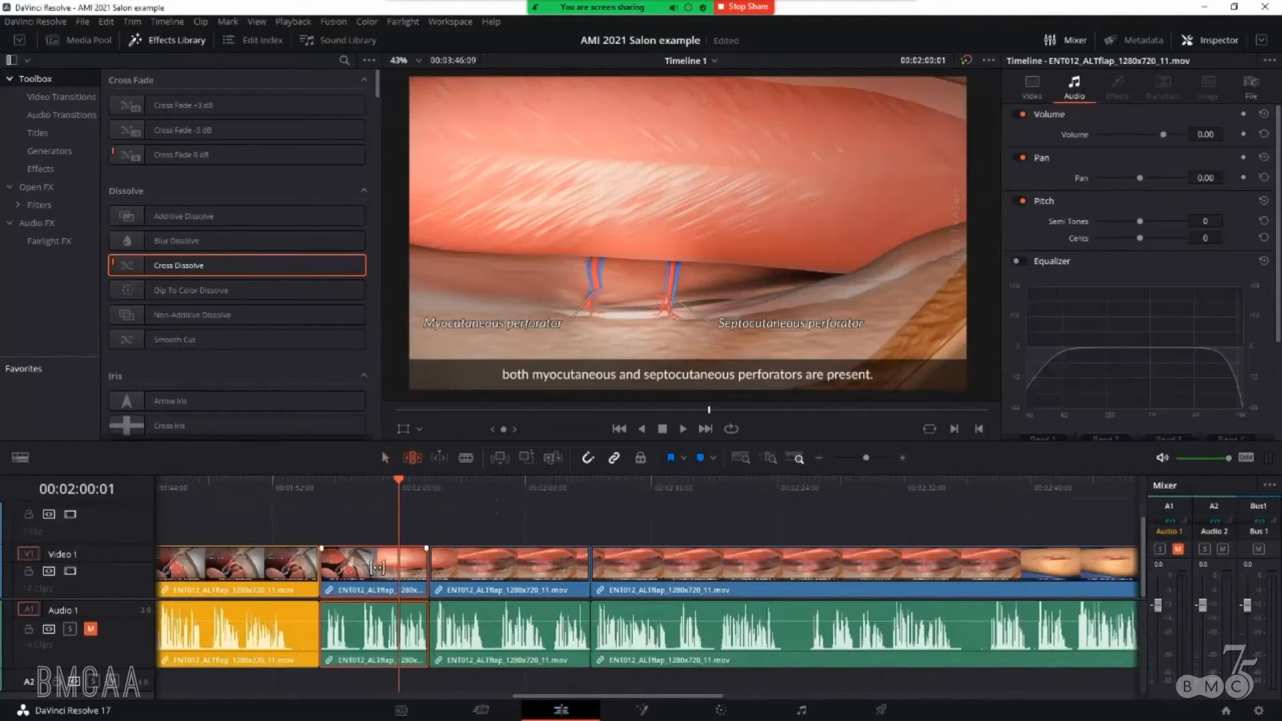
{"action": "mouse_move", "coordinate": [373, 568]}
{"action": "left_mouse_down"}
{"action": "mouse_move", "coordinate": [390, 567]}
{"action": "mouse_move", "coordinate": [379, 565]}
{"action": "left_mouse_up"}
{"action": "mouse_move", "coordinate": [352, 564]}
{"action": "left_mouse_down"}
{"action": "mouse_move", "coordinate": [375, 566]}
{"action": "mouse_move", "coordinate": [330, 567]}
{"action": "left_mouse_up"}
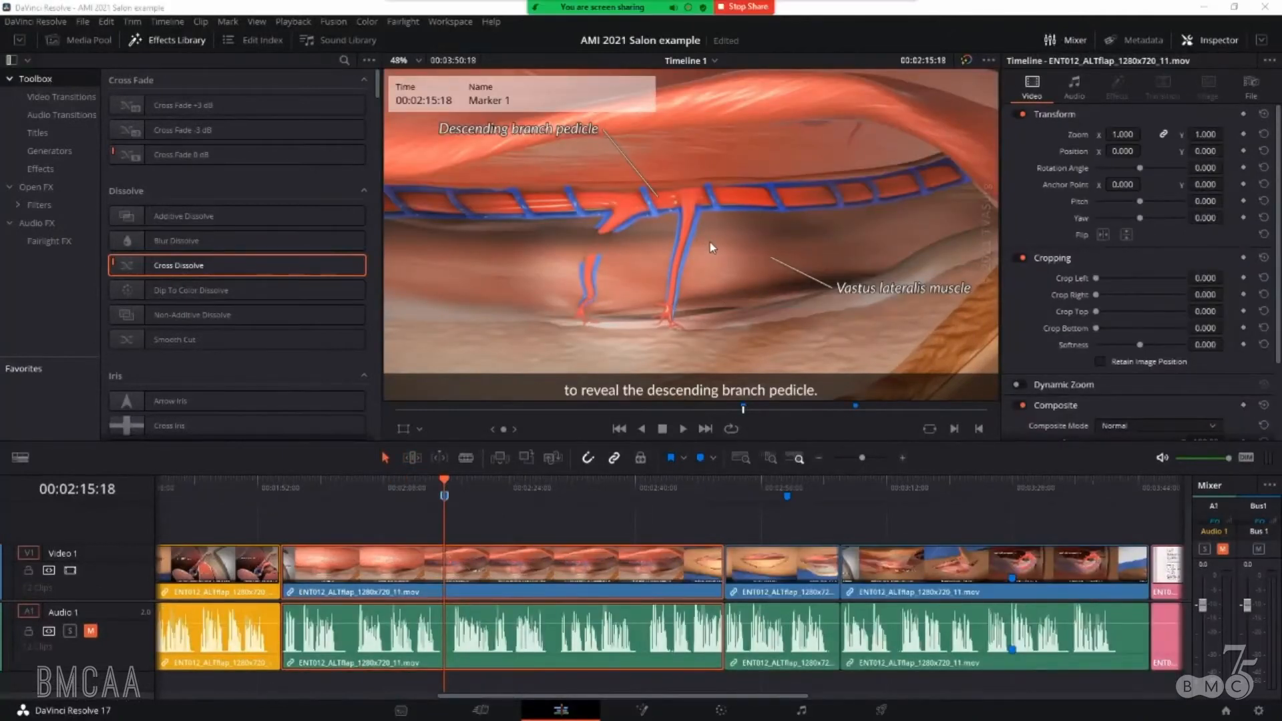
- Zoom the viewer image in and out and pan it to inspect the vessel detail at 00:02:15:18
{"action": "scroll", "coordinate": [704, 245], "scroll_direction": "up", "scroll_amount": 5}
{"action": "scroll", "coordinate": [709, 239], "scroll_direction": "down", "scroll_amount": 6}
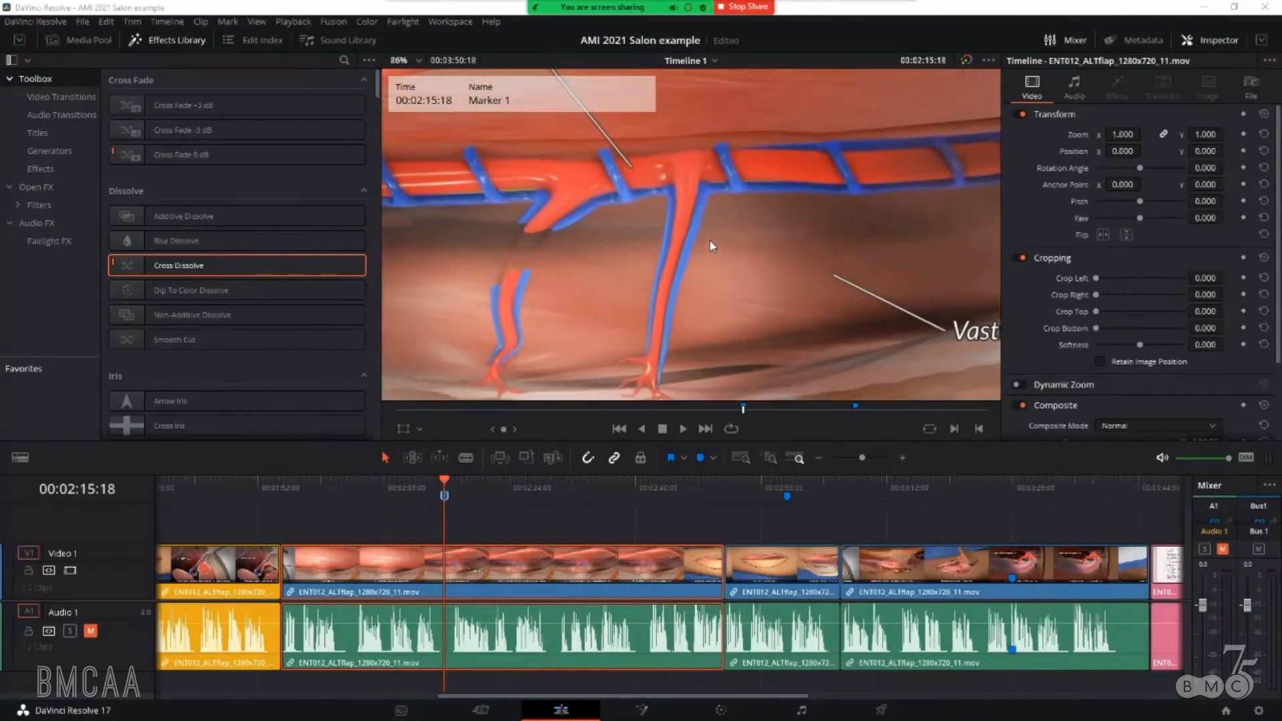
{"action": "scroll", "coordinate": [709, 239], "scroll_direction": "up", "scroll_amount": 3}
{"action": "scroll", "coordinate": [709, 239], "scroll_direction": "down", "scroll_amount": 2}
{"action": "scroll", "coordinate": [709, 239], "scroll_direction": "up", "scroll_amount": 2}
{"action": "mouse_move", "coordinate": [725, 234]}
{"action": "left_mouse_down"}
{"action": "mouse_move", "coordinate": [745, 230]}
{"action": "mouse_move", "coordinate": [680, 207]}
{"action": "mouse_move", "coordinate": [660, 253]}
{"action": "mouse_move", "coordinate": [782, 290]}
{"action": "mouse_move", "coordinate": [851, 334]}
{"action": "mouse_move", "coordinate": [788, 300]}
{"action": "mouse_move", "coordinate": [553, 280]}
{"action": "mouse_move", "coordinate": [715, 174]}
{"action": "mouse_move", "coordinate": [715, 214]}
{"action": "left_mouse_up"}
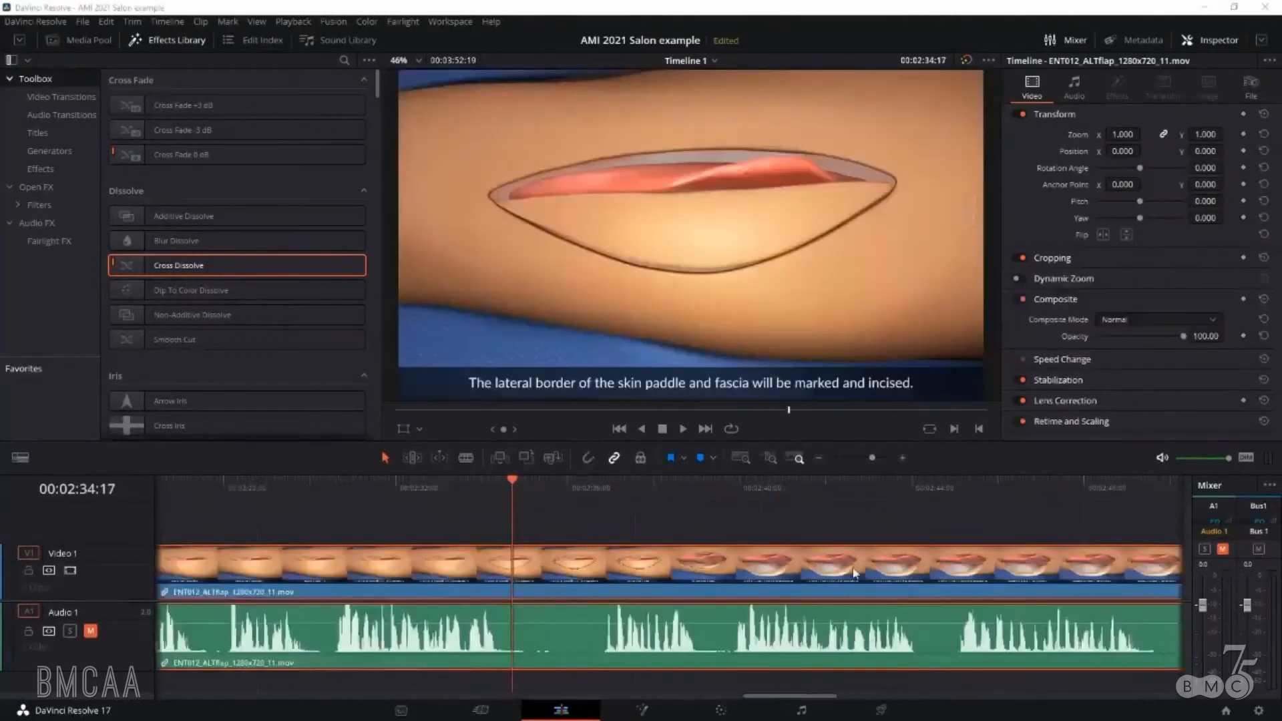
- Split the clip at 00:02:34:17 and again at the end of the audio pause, then place the playhead over the short middle segment at 00:02:35:14
{"action": "key", "text": "ctrl+b"}
{"action": "left_click_drag", "start_coordinate": [511, 485], "coordinate": [596, 490]}
{"action": "key", "text": "ctrl+b"}
{"action": "left_click", "coordinate": [550, 511]}
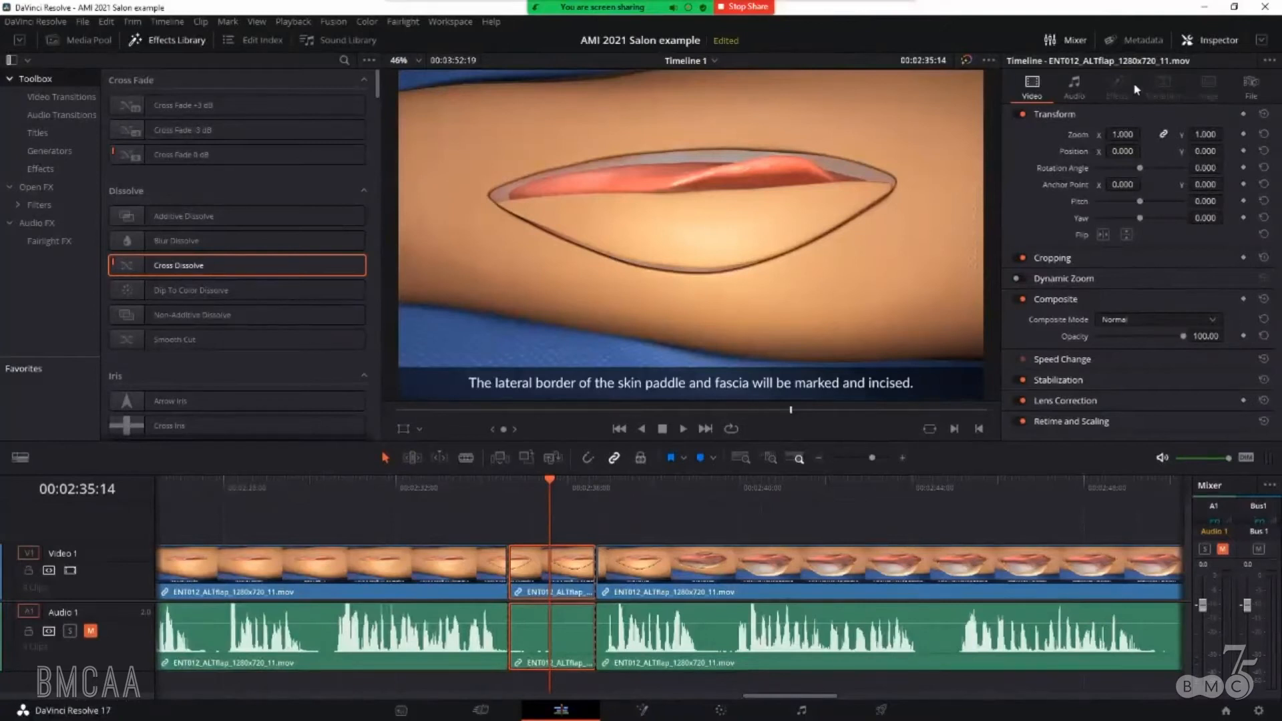
- Hide and reshow the Inspector, and try zoom 1.050, position X -2.000 and anchor point X 1.000 on the short segment
{"action": "left_click", "coordinate": [1207, 39]}
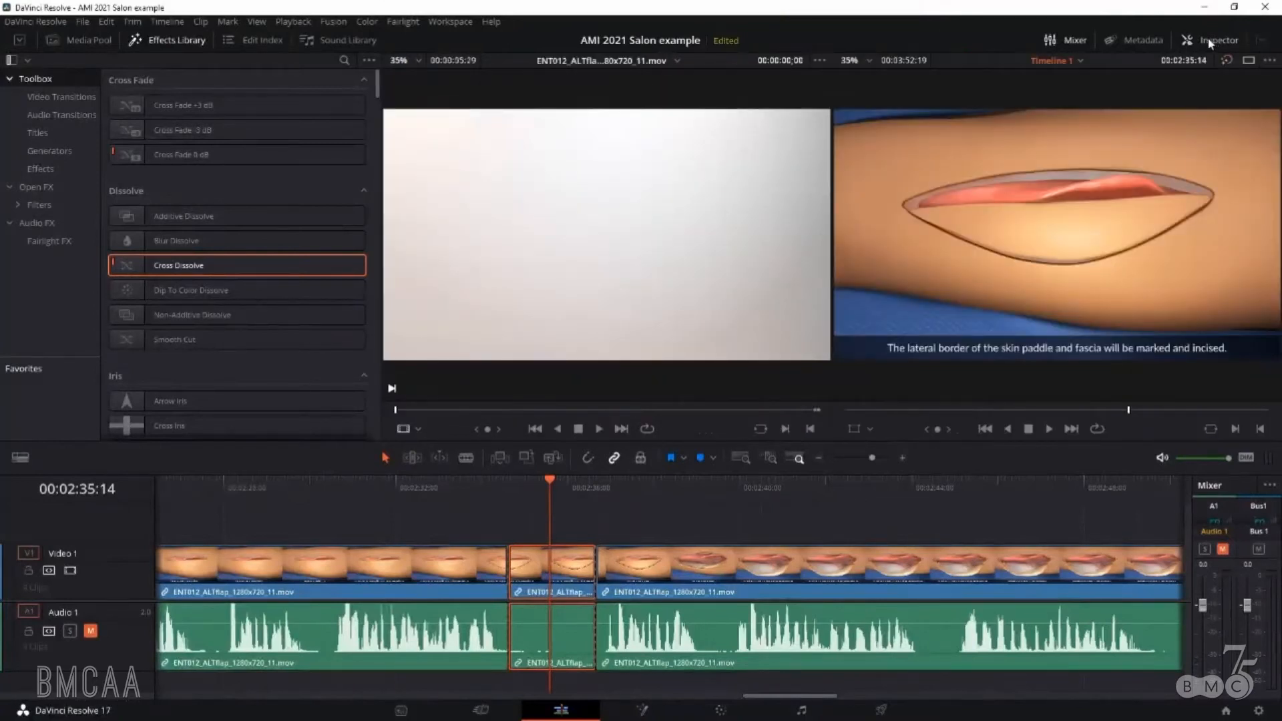
{"action": "left_click", "coordinate": [1210, 39]}
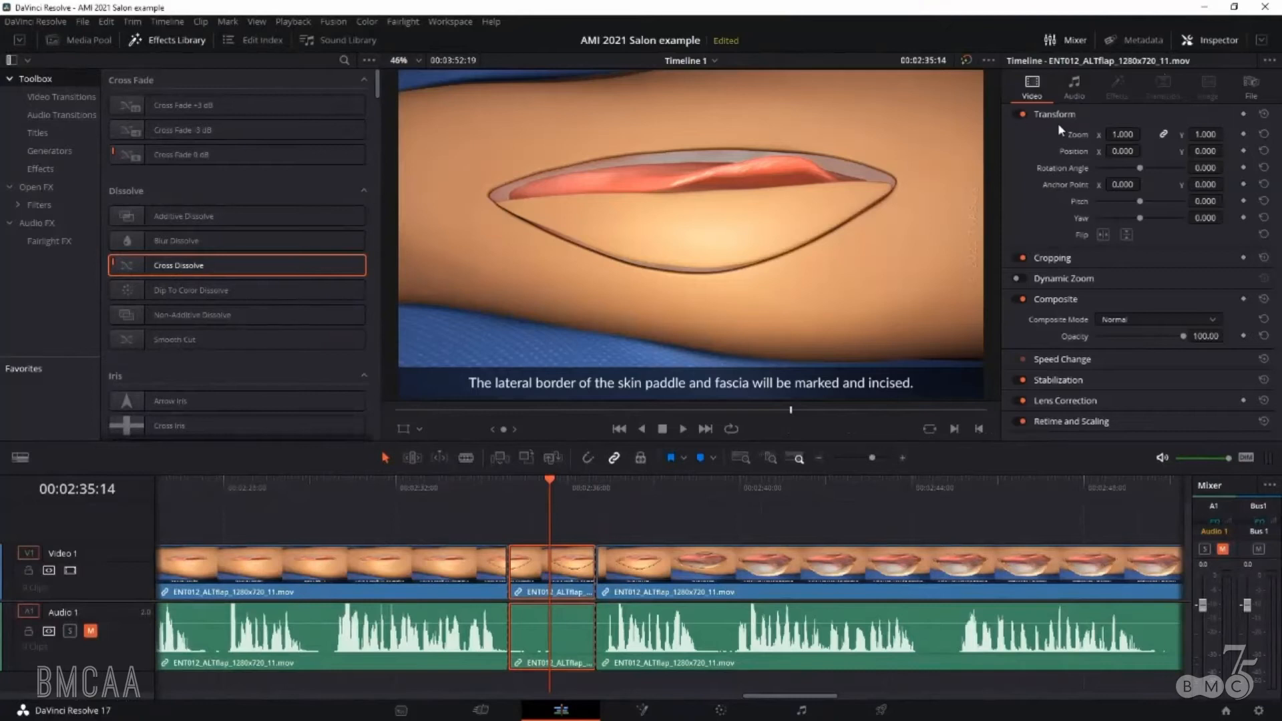
{"action": "left_click_drag", "start_coordinate": [1127, 135], "coordinate": [1137, 173]}
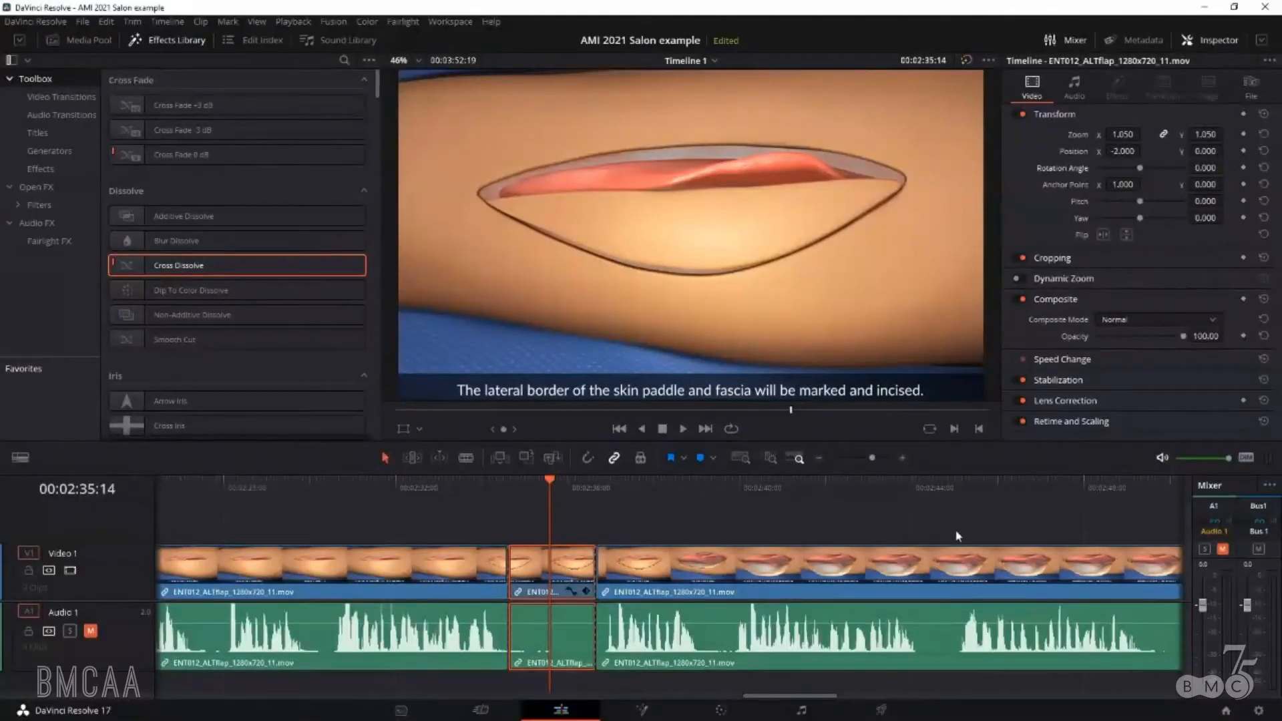
- Move the playhead to 00:02:35:04, expand the Cropping settings and try cropping the edges of the short segment
{"action": "left_click_drag", "start_coordinate": [551, 479], "coordinate": [532, 481]}
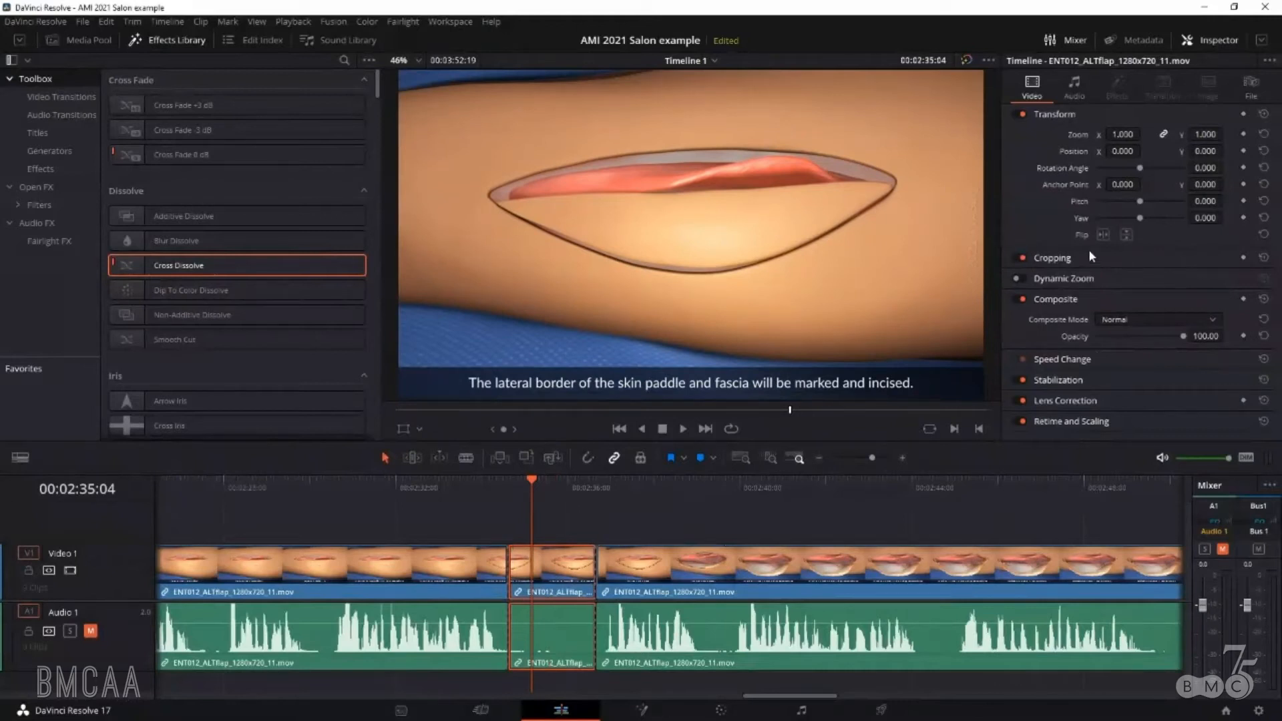
{"action": "left_click", "coordinate": [1063, 258]}
{"action": "left_click_drag", "start_coordinate": [1097, 277], "coordinate": [1112, 324]}
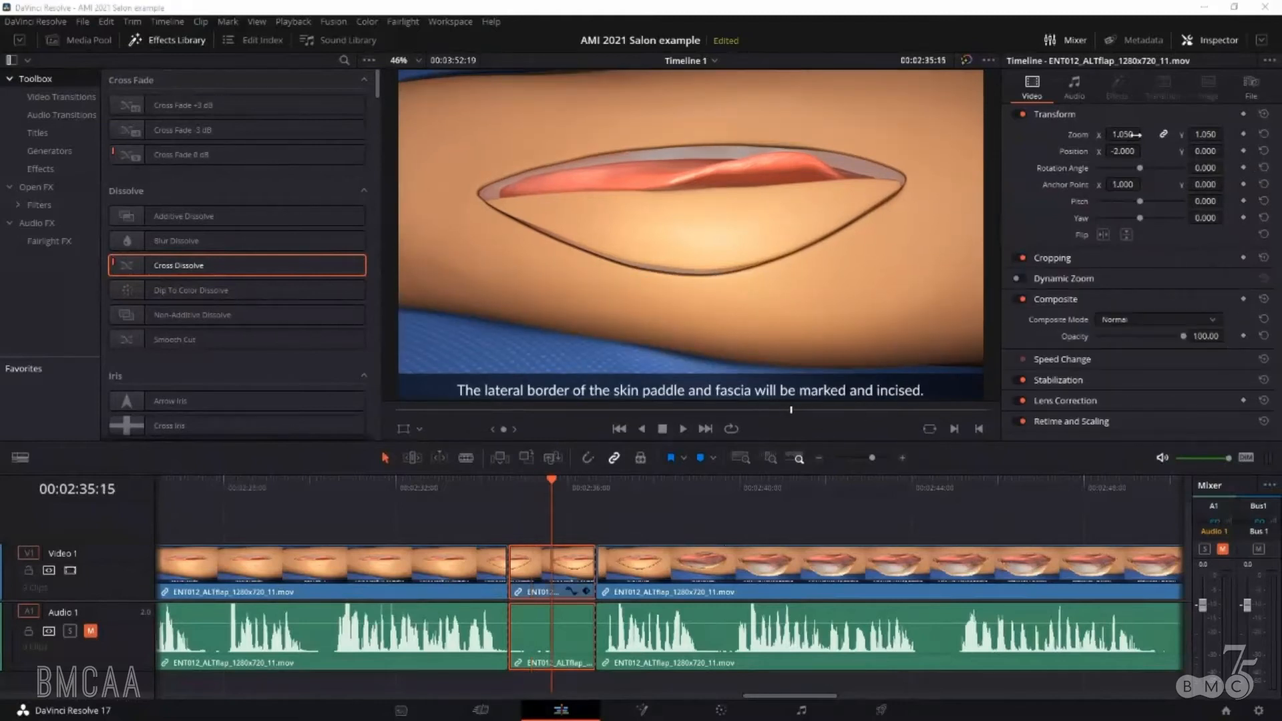
- Reset the zoom, position and anchor point of the short segment to their defaults
{"action": "left_click", "coordinate": [1264, 135]}
{"action": "left_click", "coordinate": [1264, 151]}
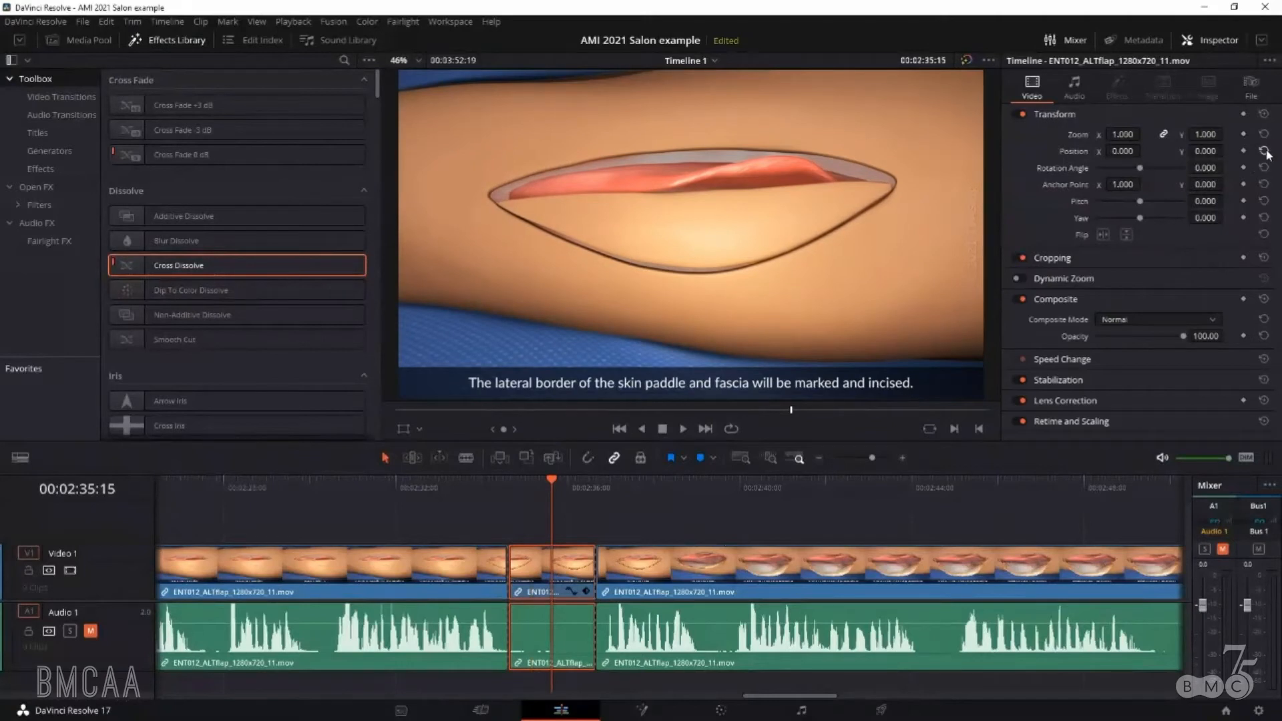
{"action": "left_click", "coordinate": [1265, 185]}
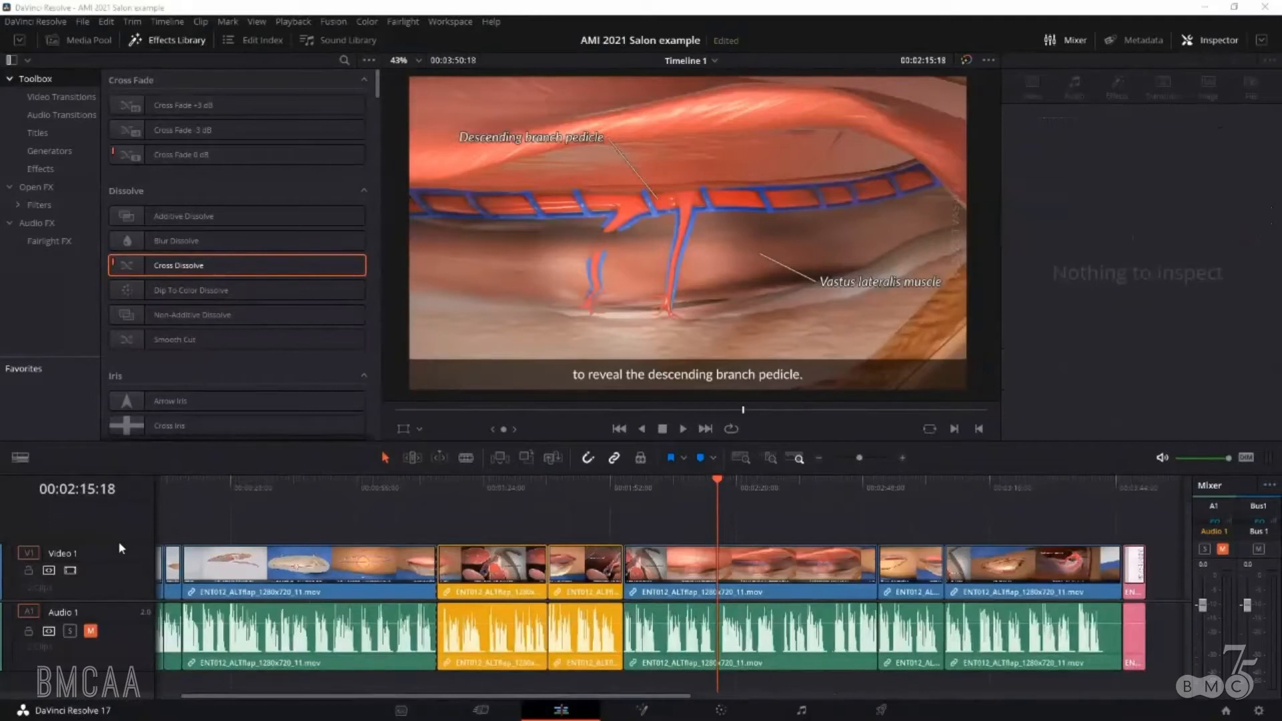
- Shift the divider between the video and audio tracks downward and add a second video track to the timeline
{"action": "left_click_drag", "start_coordinate": [117, 545], "coordinate": [114, 587]}
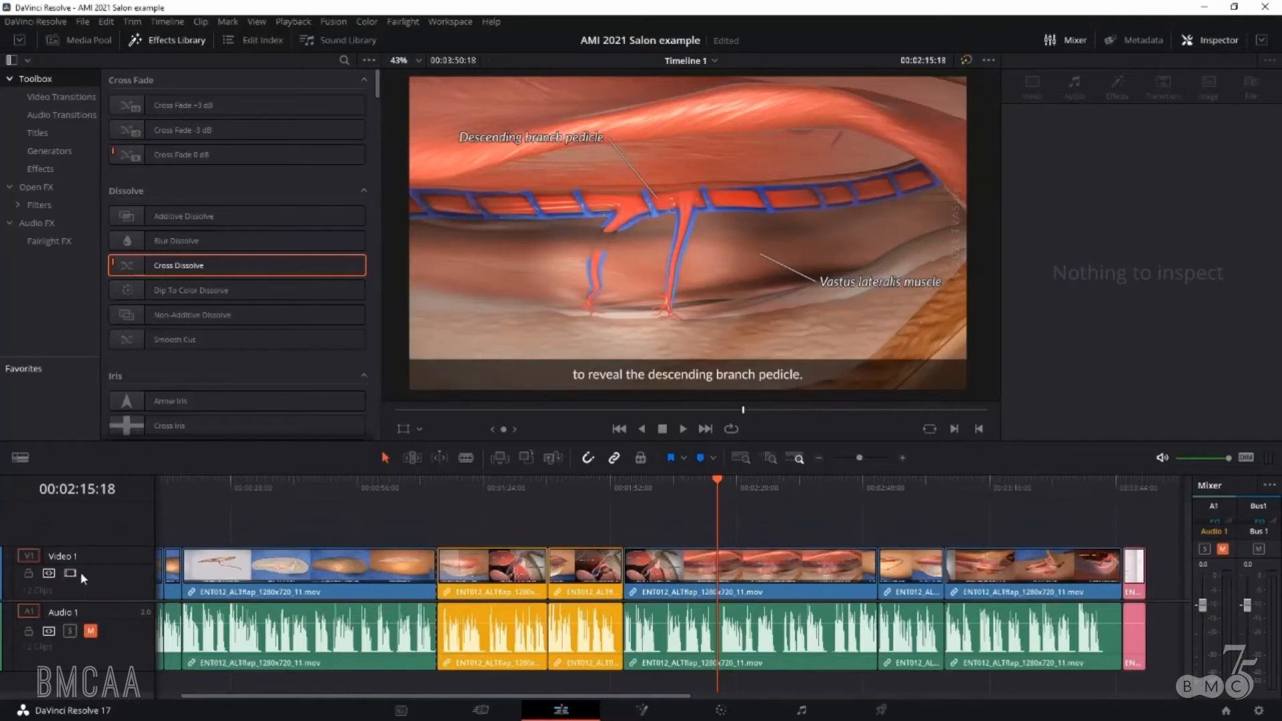
{"action": "mouse_move", "coordinate": [93, 600]}
{"action": "left_mouse_down"}
{"action": "mouse_move", "coordinate": [106, 621]}
{"action": "mouse_move", "coordinate": [110, 573]}
{"action": "mouse_move", "coordinate": [112, 603]}
{"action": "left_mouse_up"}
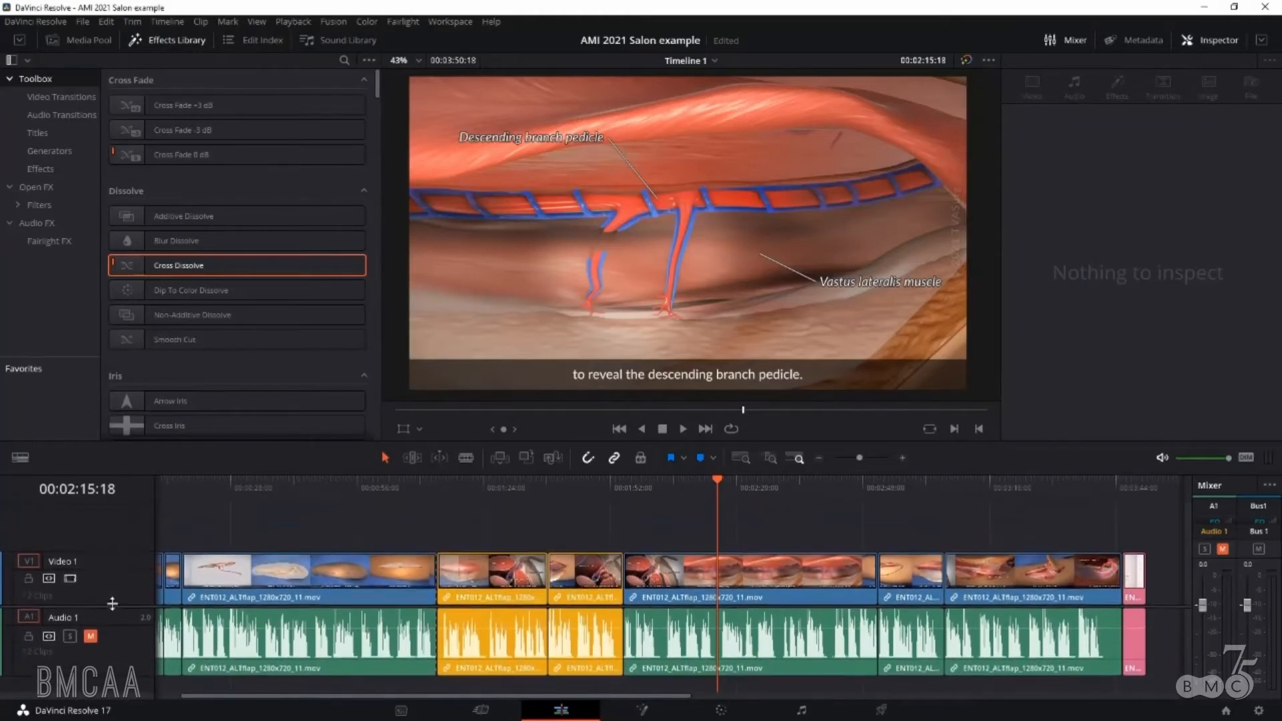
{"action": "right_click", "coordinate": [94, 526]}
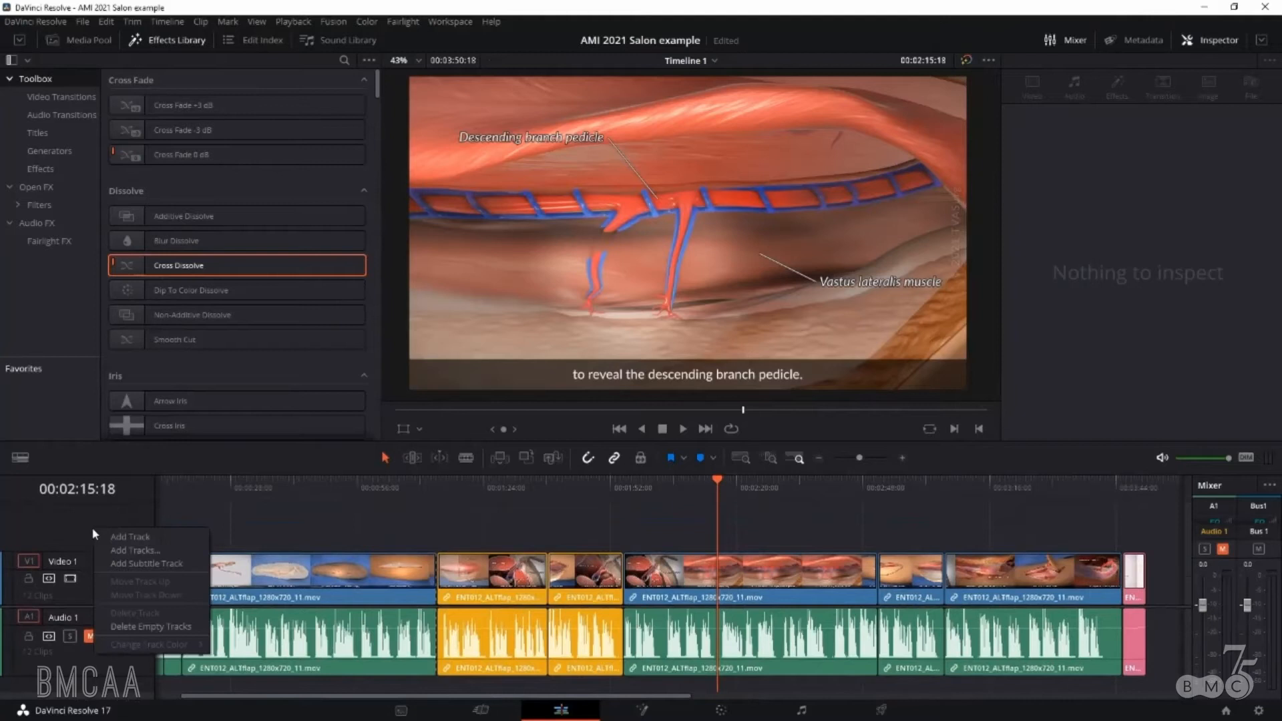
{"action": "left_click", "coordinate": [130, 540]}
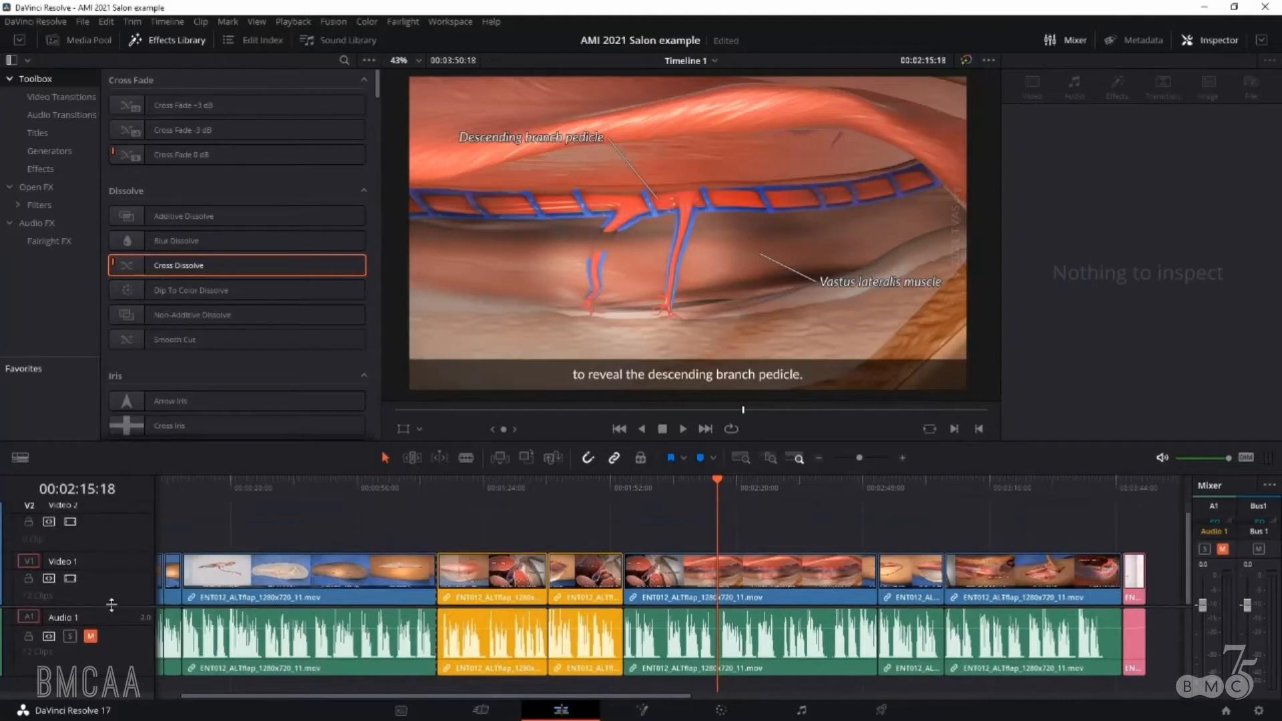
- Add a new mono audio track below Audio 1
{"action": "scroll", "coordinate": [111, 603], "scroll_direction": "down", "scroll_amount": 2}
{"action": "right_click", "coordinate": [82, 651]}
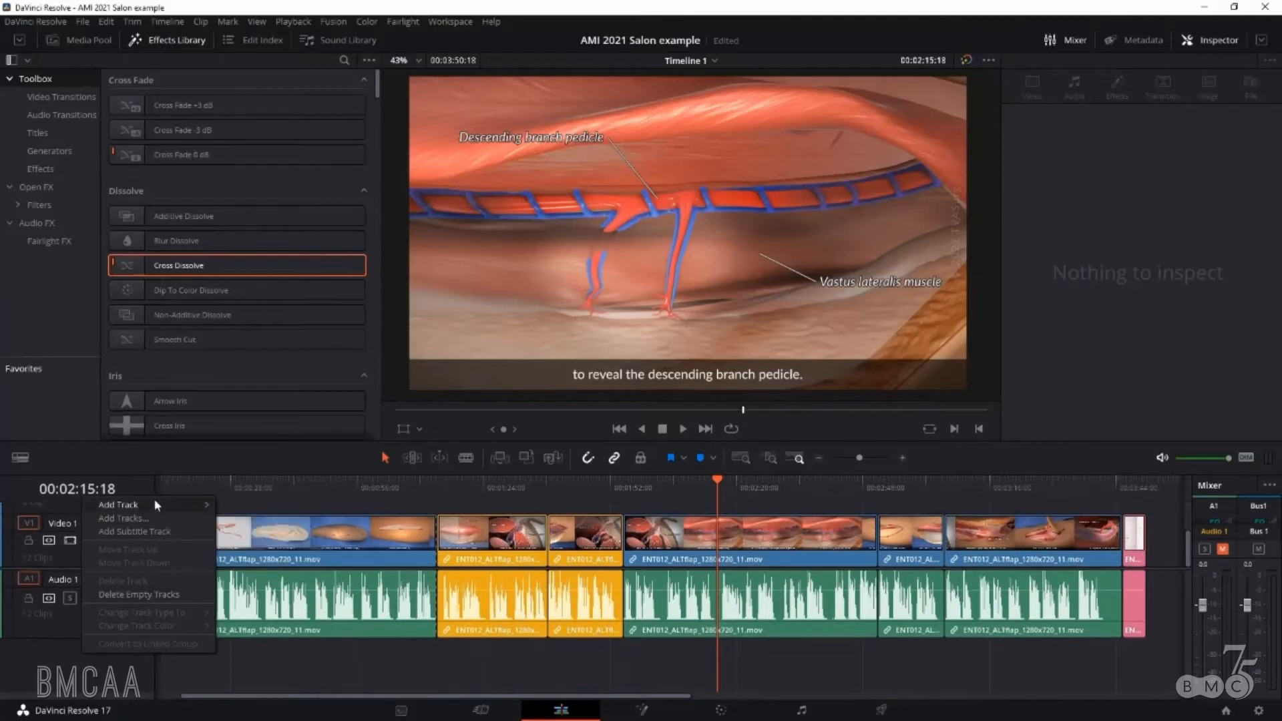
{"action": "mouse_move", "coordinate": [155, 502]}
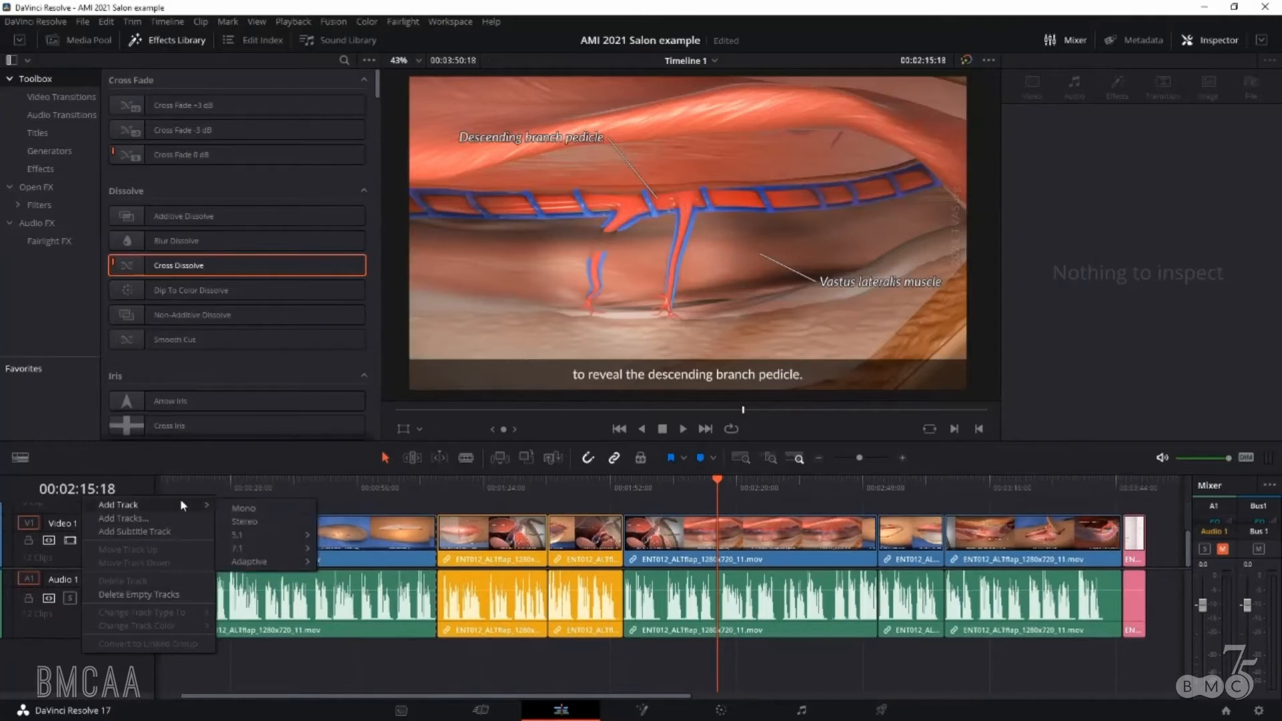
{"action": "left_click", "coordinate": [258, 506]}
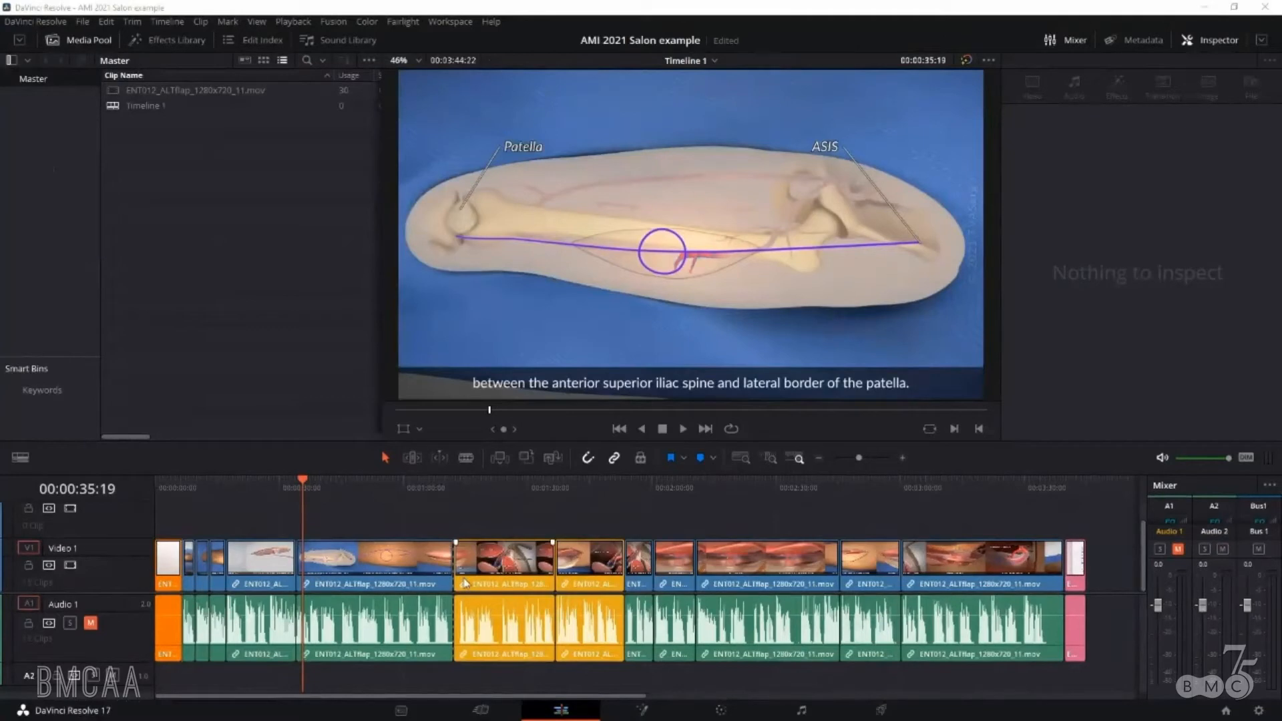
- On the Media page, import AMI_RGB_Horizontal_2color-03.jpg from the AMI_Logo assets folder into the Master bin
{"action": "scroll", "coordinate": [1143, 558], "scroll_direction": "up", "scroll_amount": 1}
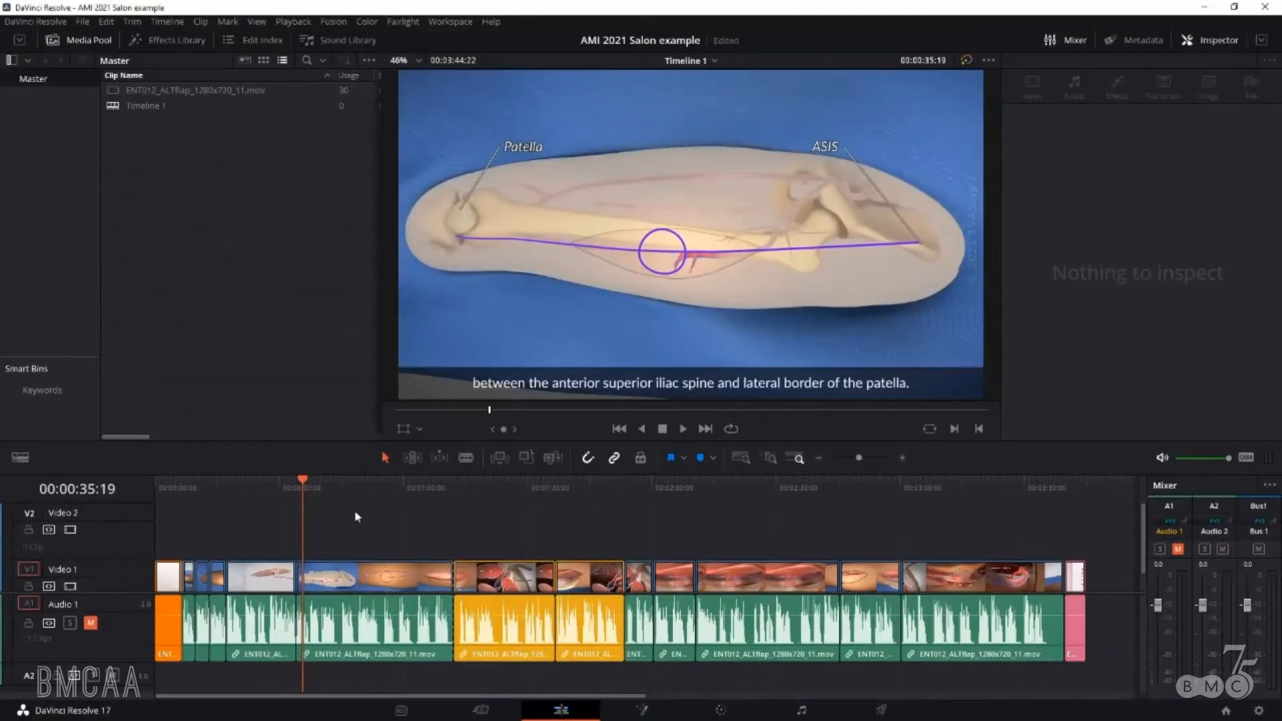
{"action": "left_click", "coordinate": [402, 712]}
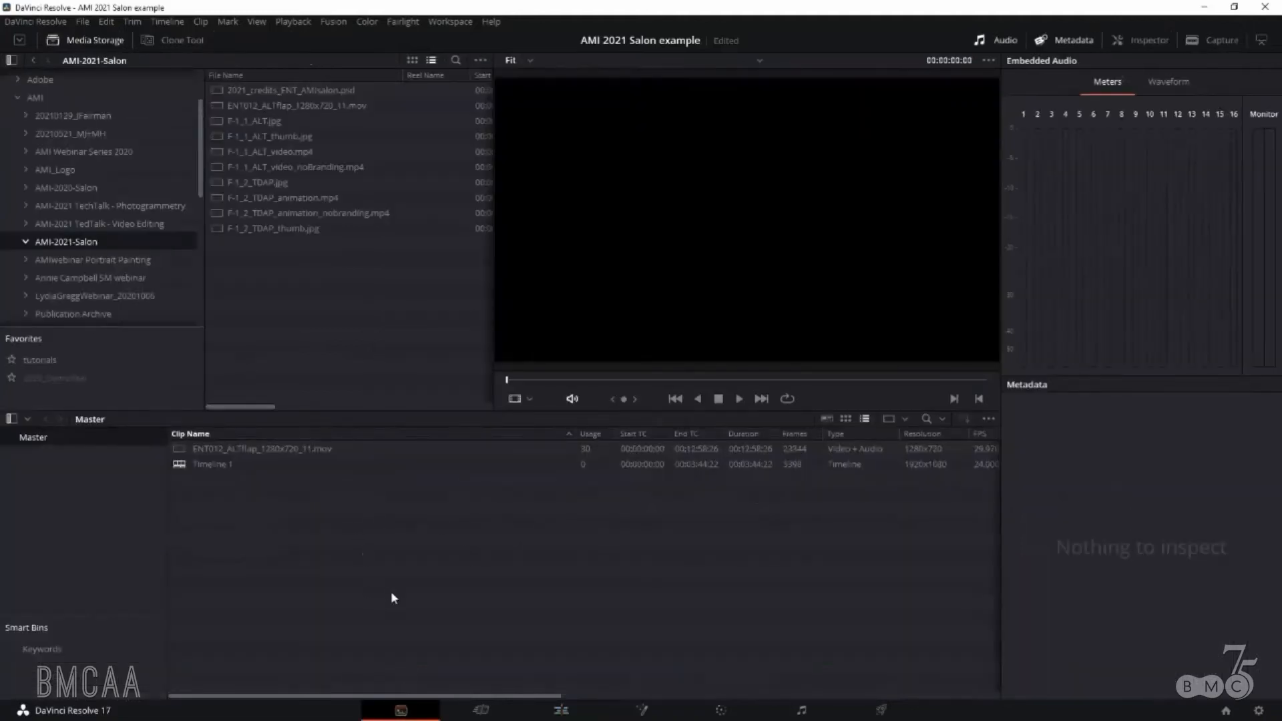
{"action": "left_click", "coordinate": [59, 170]}
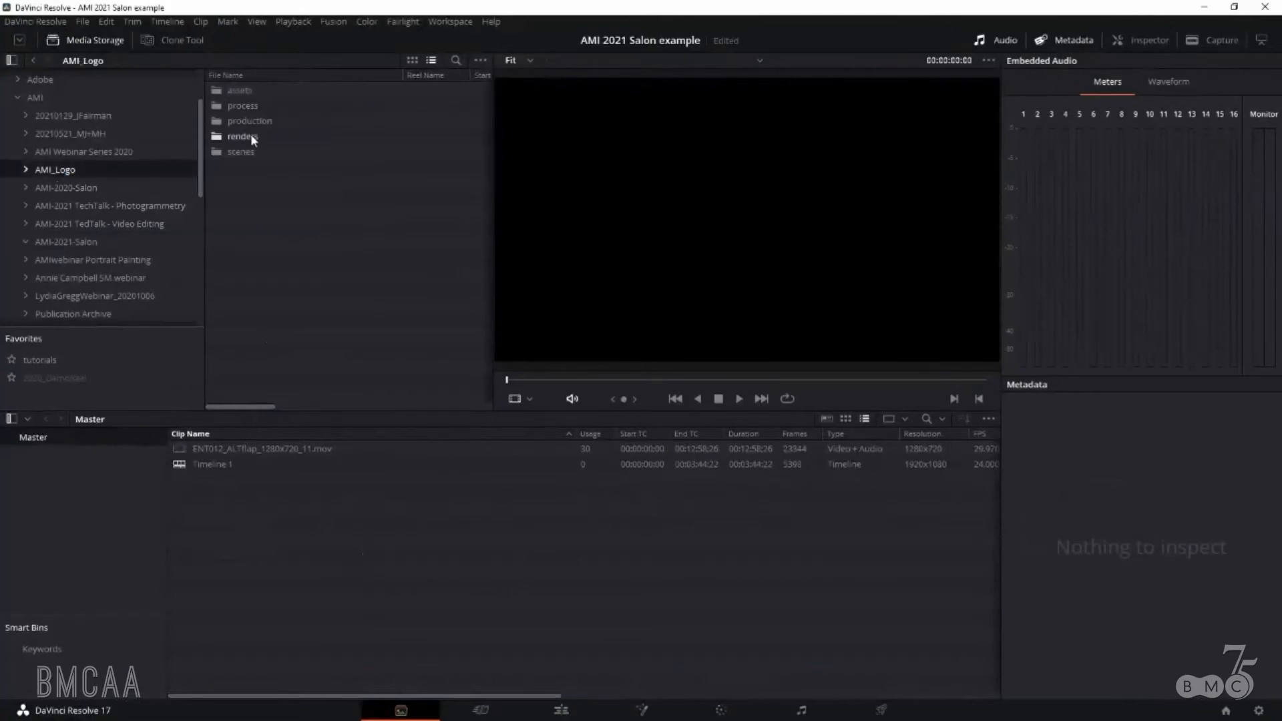
{"action": "double_click", "coordinate": [243, 91]}
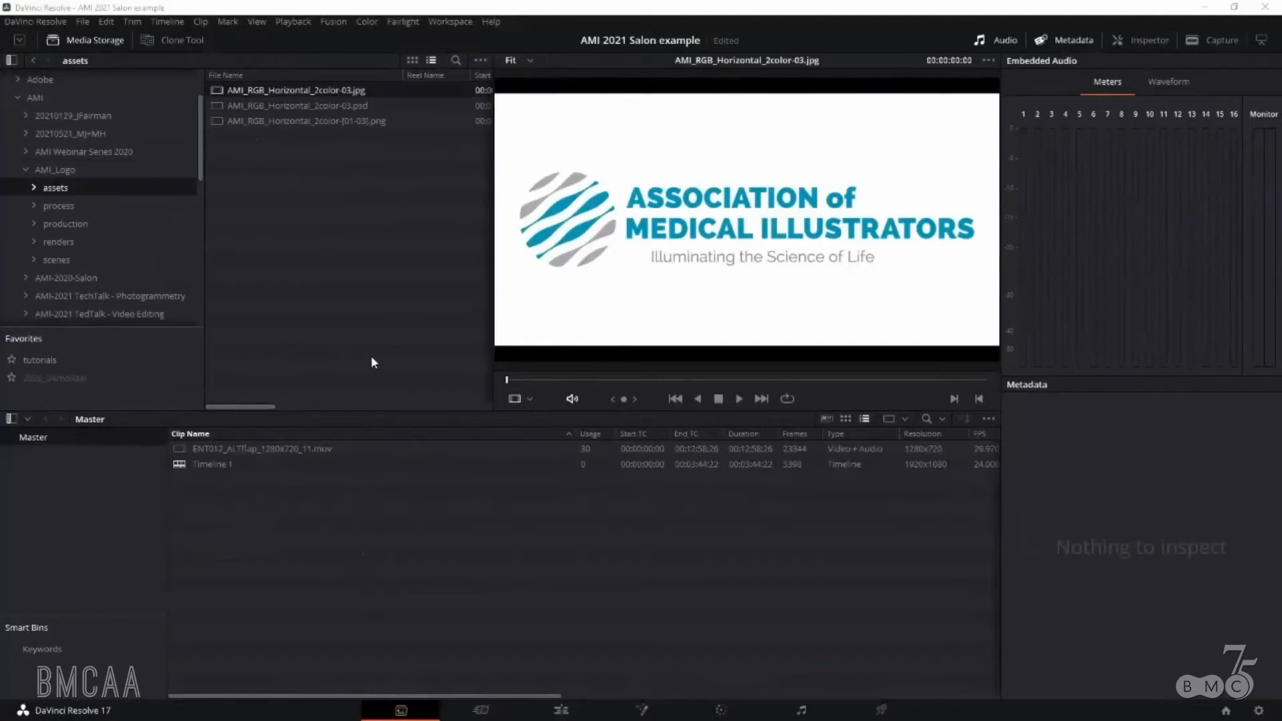
{"action": "left_click_drag", "start_coordinate": [215, 88], "coordinate": [223, 575]}
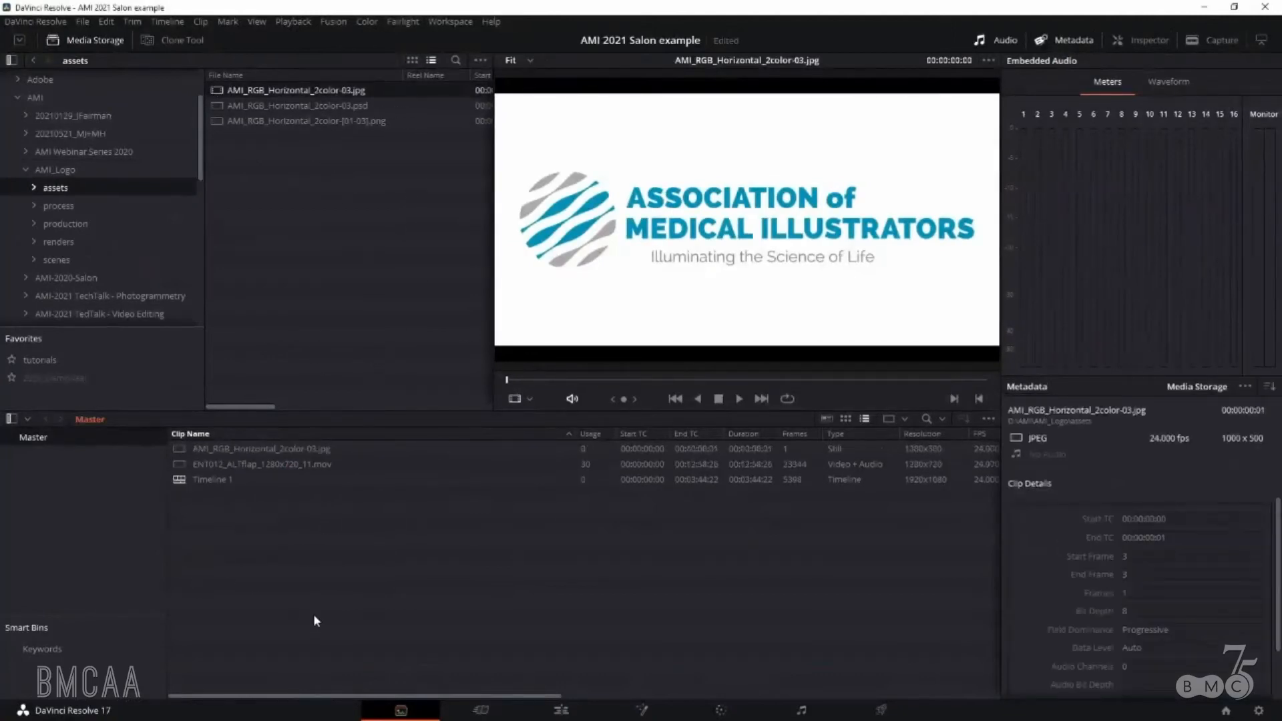
- Return to the Edit page, place the logo image on Video 2 at 00:00:35:19 and extend its duration
{"action": "left_click", "coordinate": [561, 710]}
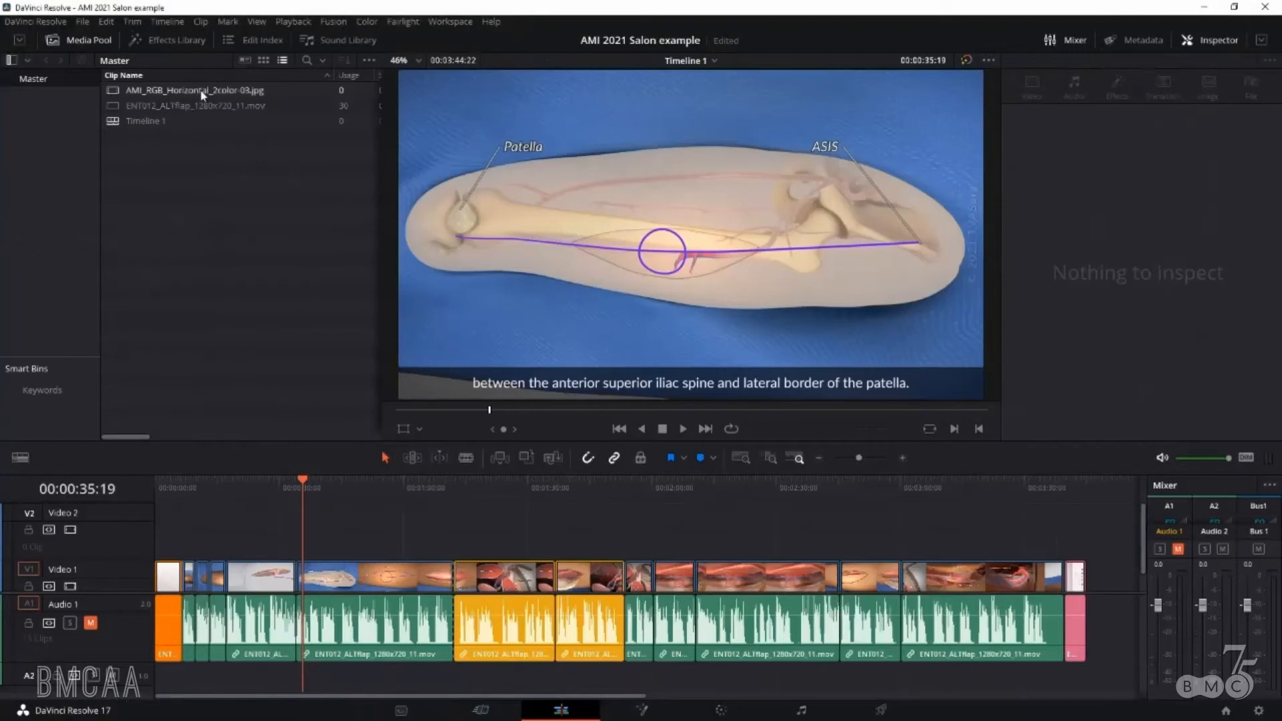
{"action": "left_click_drag", "start_coordinate": [180, 91], "coordinate": [314, 541]}
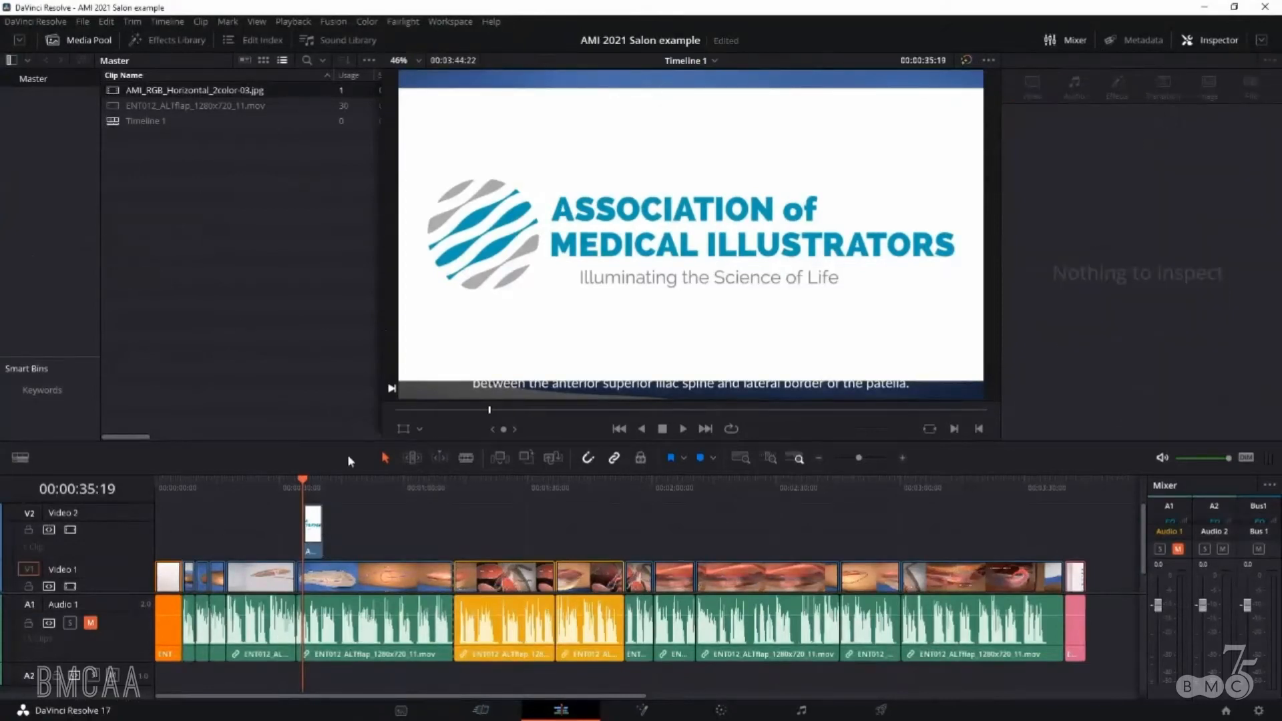
{"action": "left_click_drag", "start_coordinate": [322, 532], "coordinate": [354, 526]}
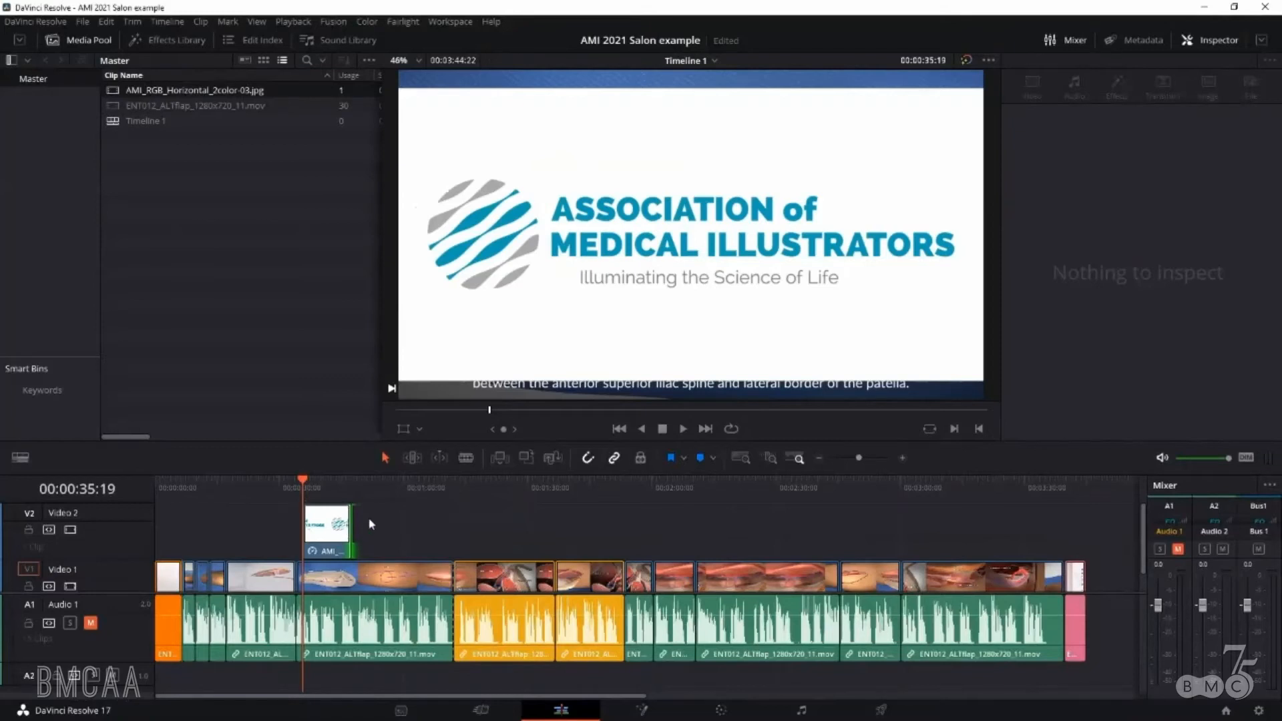
- Move the playhead to 00:00:41:07, select the logo clip and crop its top and bottom edges close to the logo
{"action": "scroll", "coordinate": [371, 524], "scroll_direction": "up", "scroll_amount": 5}
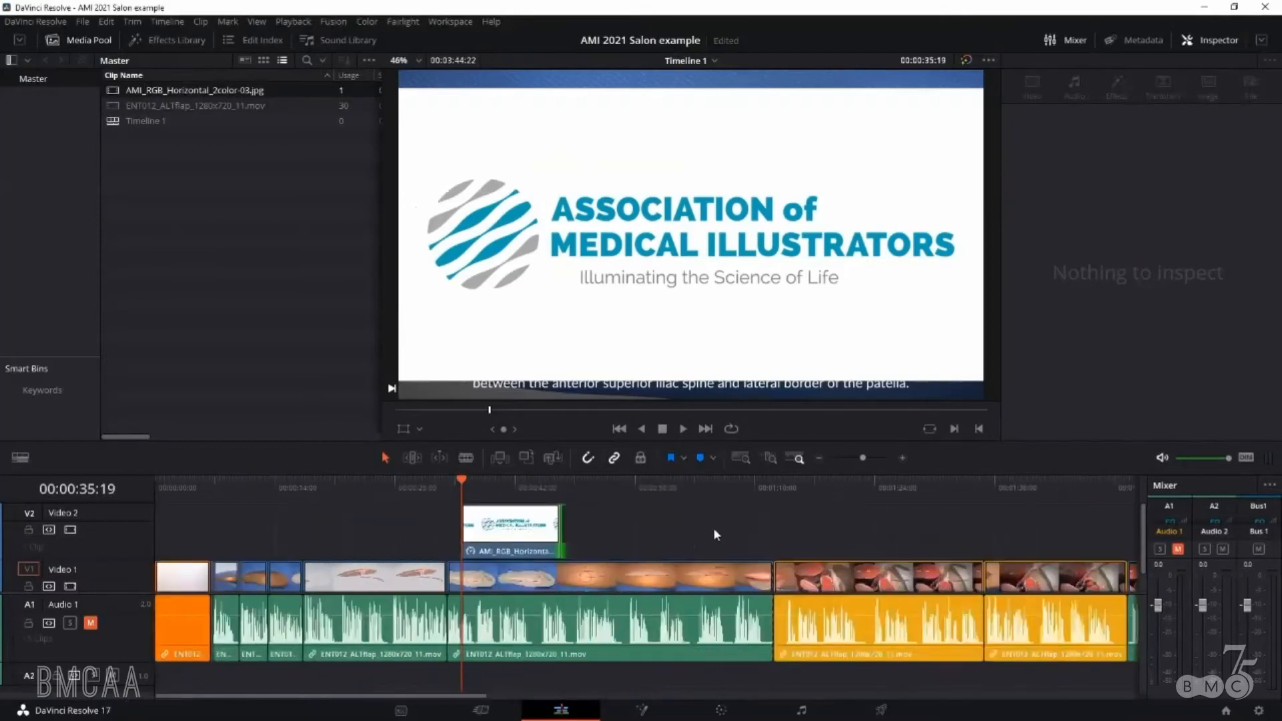
{"action": "left_click", "coordinate": [509, 491]}
{"action": "left_click", "coordinate": [528, 534]}
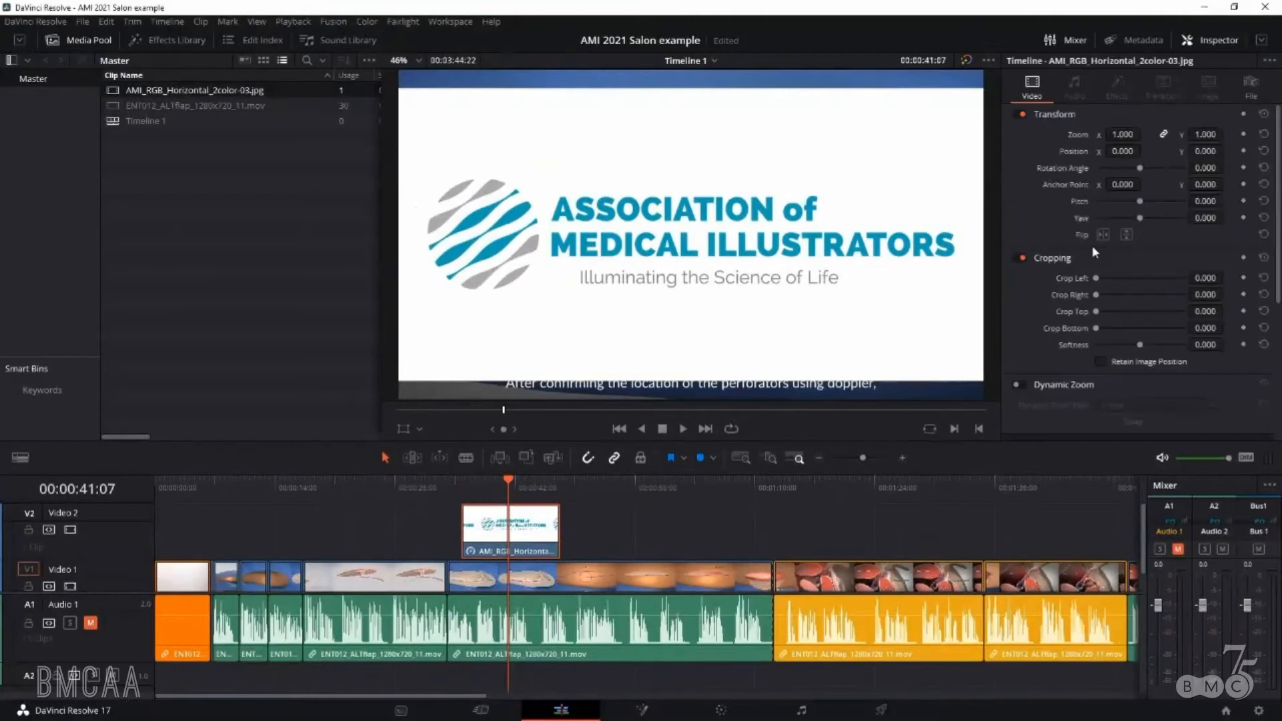
{"action": "mouse_move", "coordinate": [1099, 313]}
{"action": "left_mouse_down"}
{"action": "mouse_move", "coordinate": [1117, 312]}
{"action": "mouse_move", "coordinate": [1119, 329]}
{"action": "left_mouse_up"}
- Set the logo clip's composite mode to Multiply and shift the clip slightly later on Video 2
{"action": "left_click_drag", "start_coordinate": [1277, 232], "coordinate": [1276, 350]}
{"action": "left_click", "coordinate": [1134, 236]}
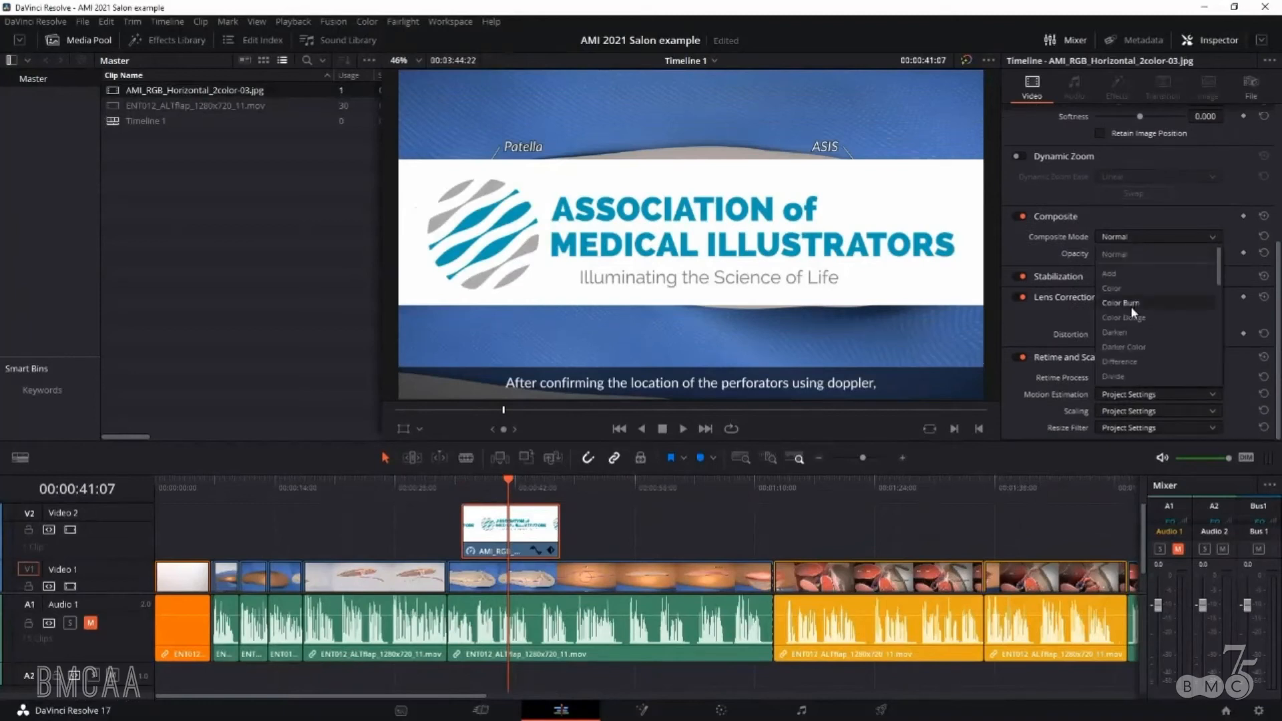
{"action": "scroll", "coordinate": [1145, 338], "scroll_direction": "down", "scroll_amount": 1}
{"action": "scroll", "coordinate": [1141, 347], "scroll_direction": "down", "scroll_amount": 3}
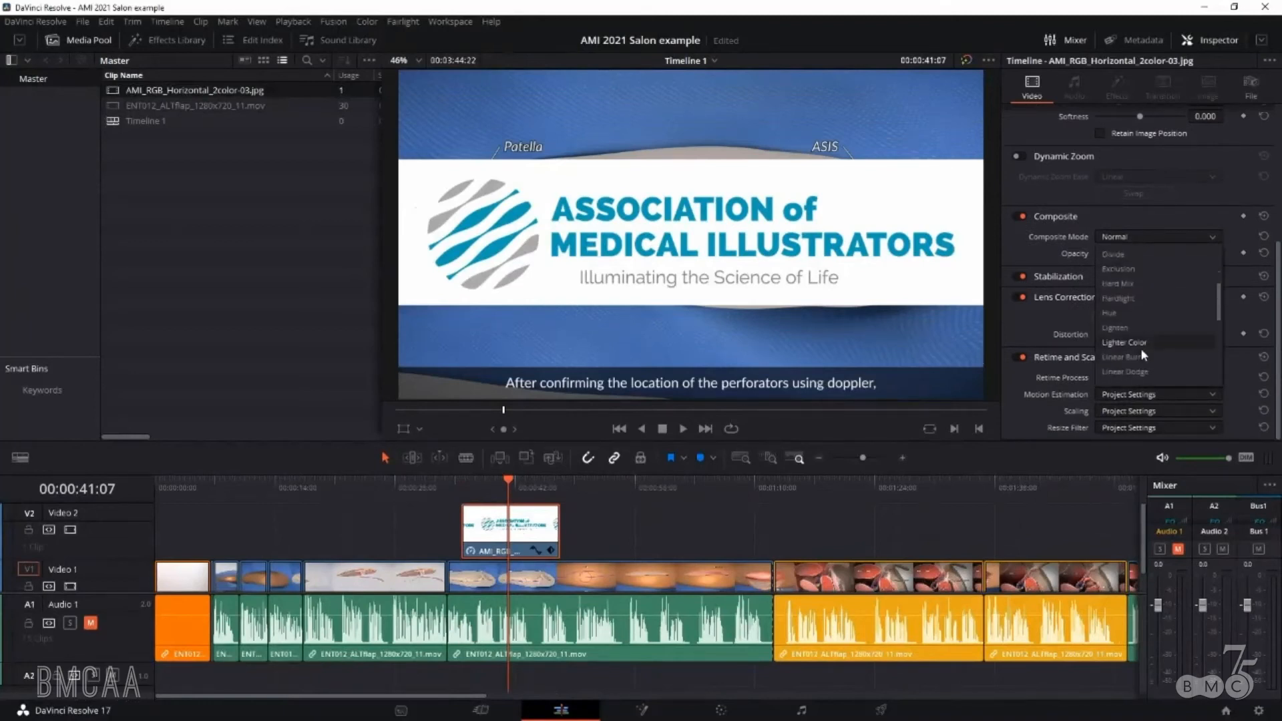
{"action": "left_click_drag", "start_coordinate": [1219, 319], "coordinate": [1217, 336]}
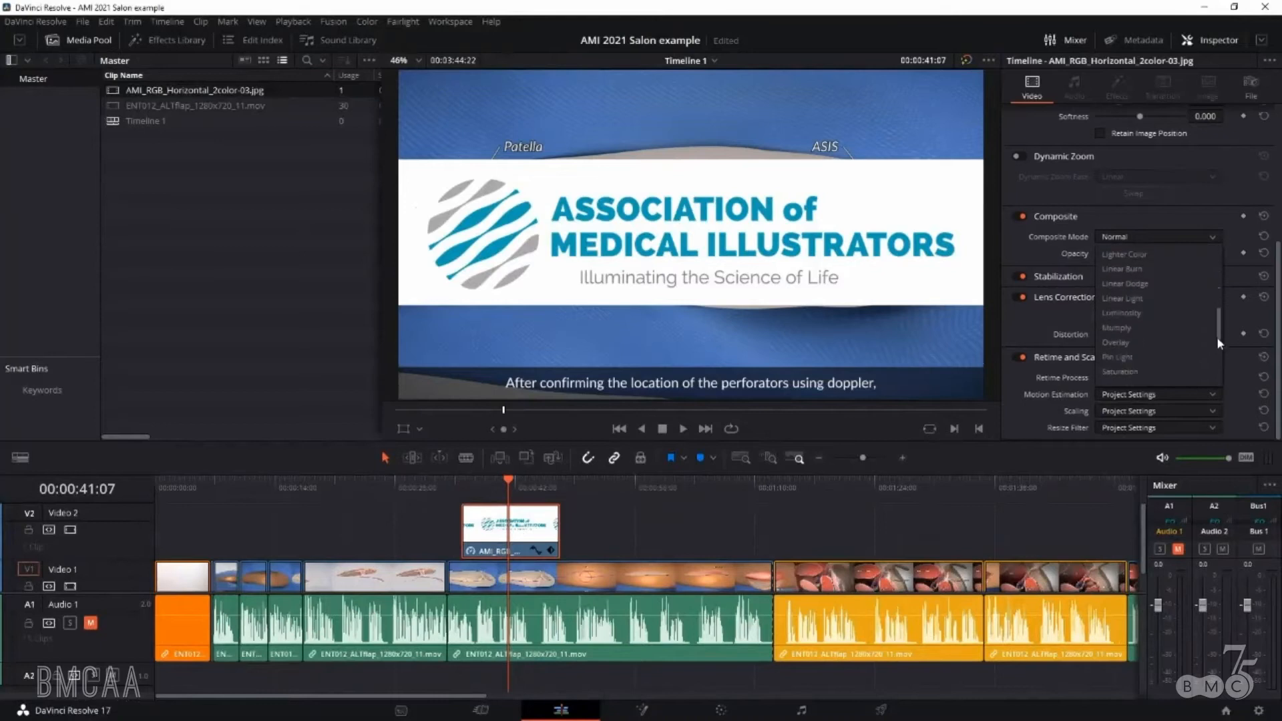
{"action": "left_click", "coordinate": [1116, 329]}
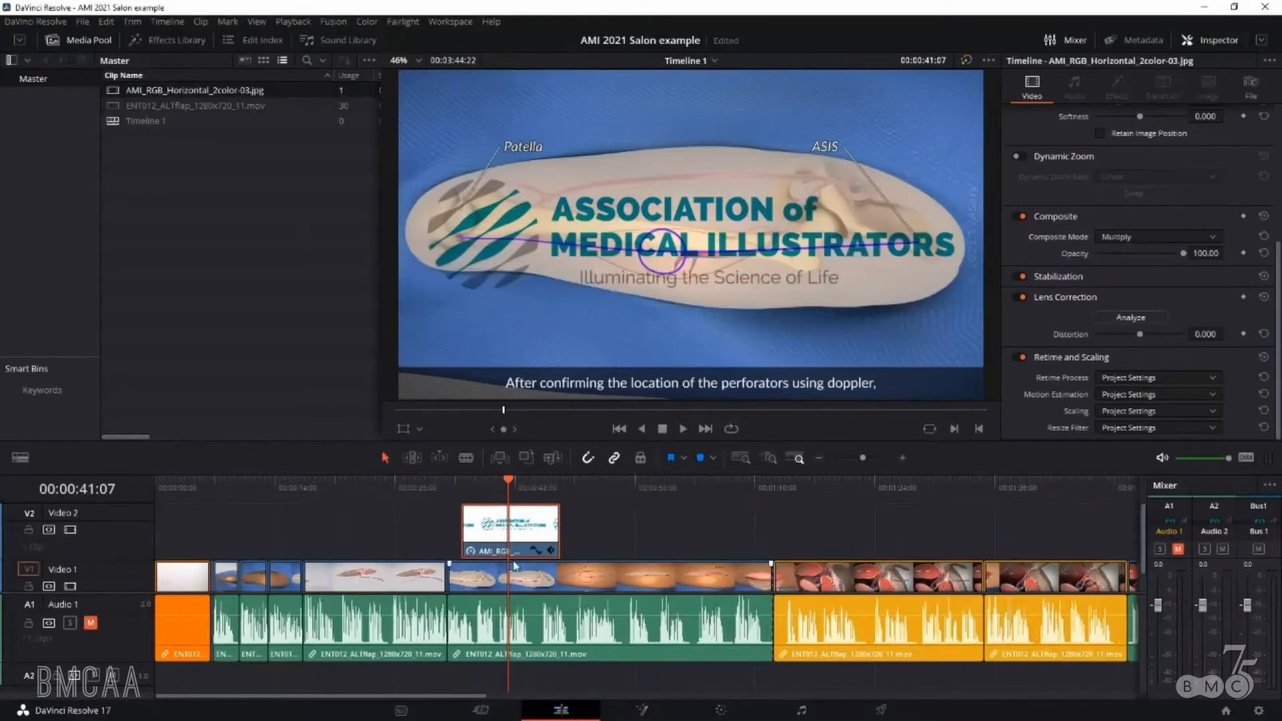
{"action": "mouse_move", "coordinate": [508, 482]}
{"action": "left_mouse_down"}
{"action": "mouse_move", "coordinate": [484, 482]}
{"action": "mouse_move", "coordinate": [528, 482]}
{"action": "mouse_move", "coordinate": [515, 494]}
{"action": "left_mouse_up"}
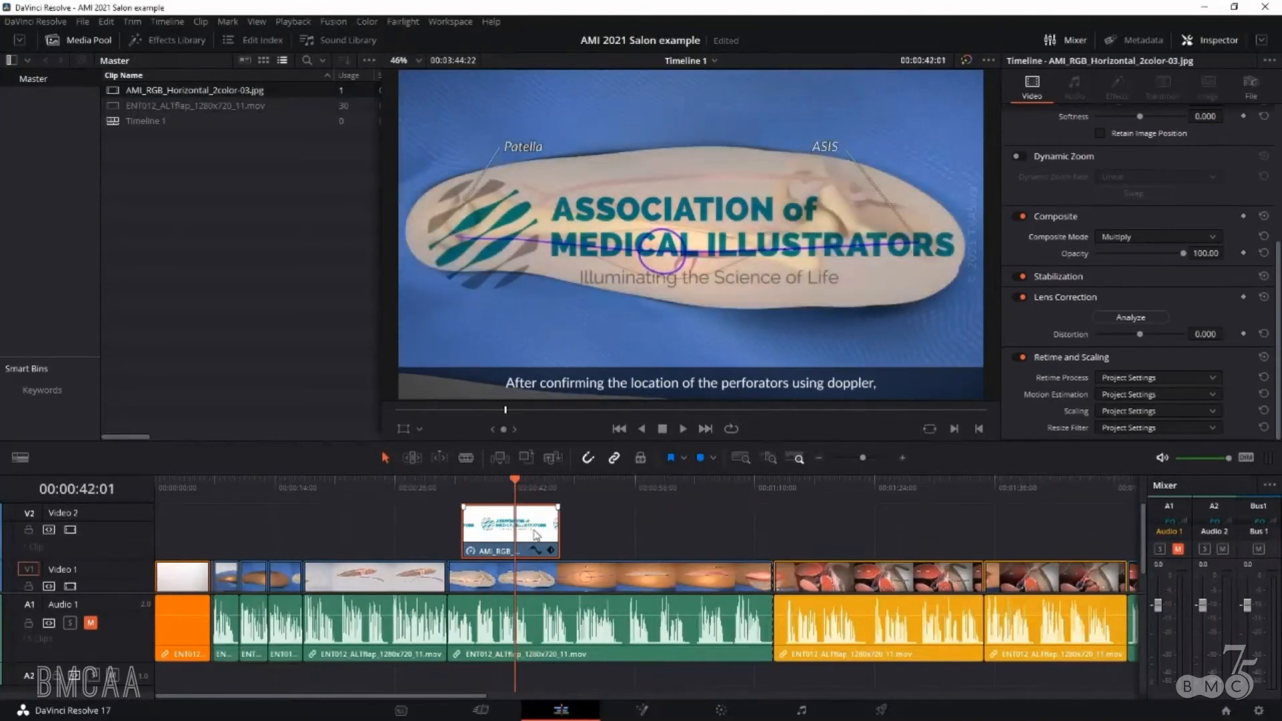
{"action": "left_click_drag", "start_coordinate": [533, 535], "coordinate": [542, 535]}
- Review the timeline from 00:00:54:12 with playback at increasing forward speeds, pausing along the way, and return the playhead to 00:01:04:23
{"action": "left_click_drag", "start_coordinate": [513, 479], "coordinate": [623, 479]}
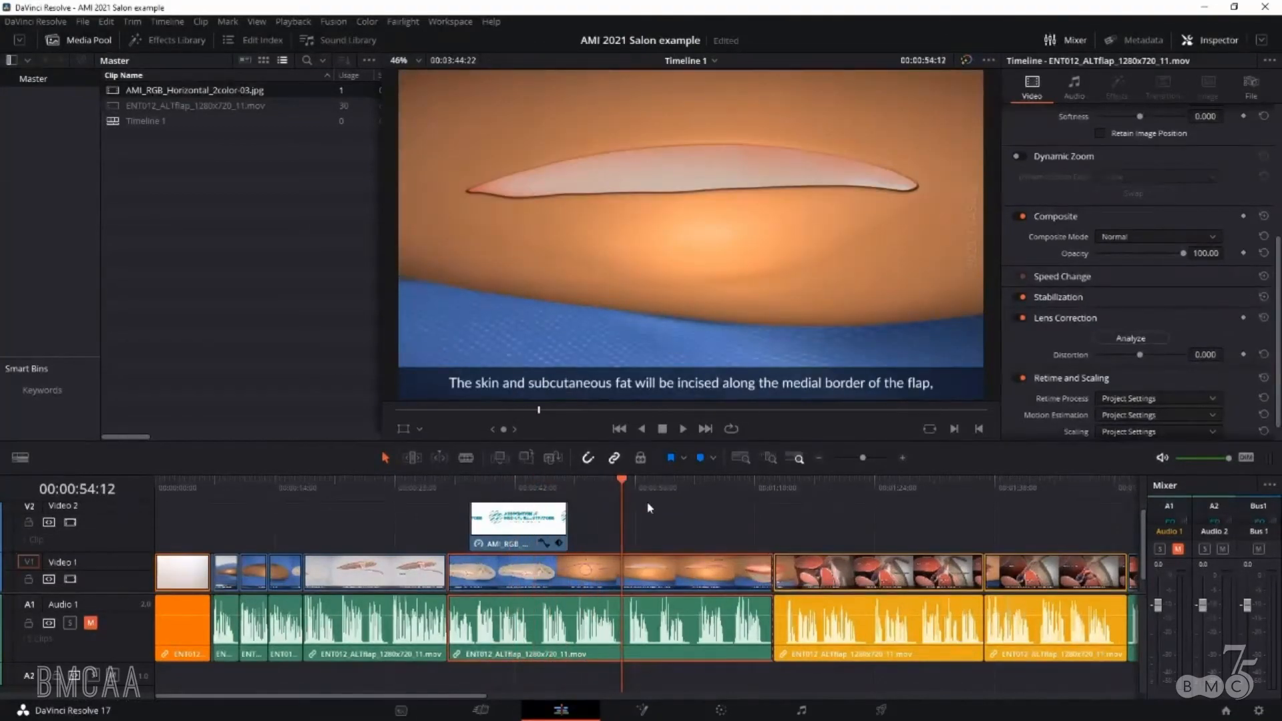
{"action": "key", "text": "space"}
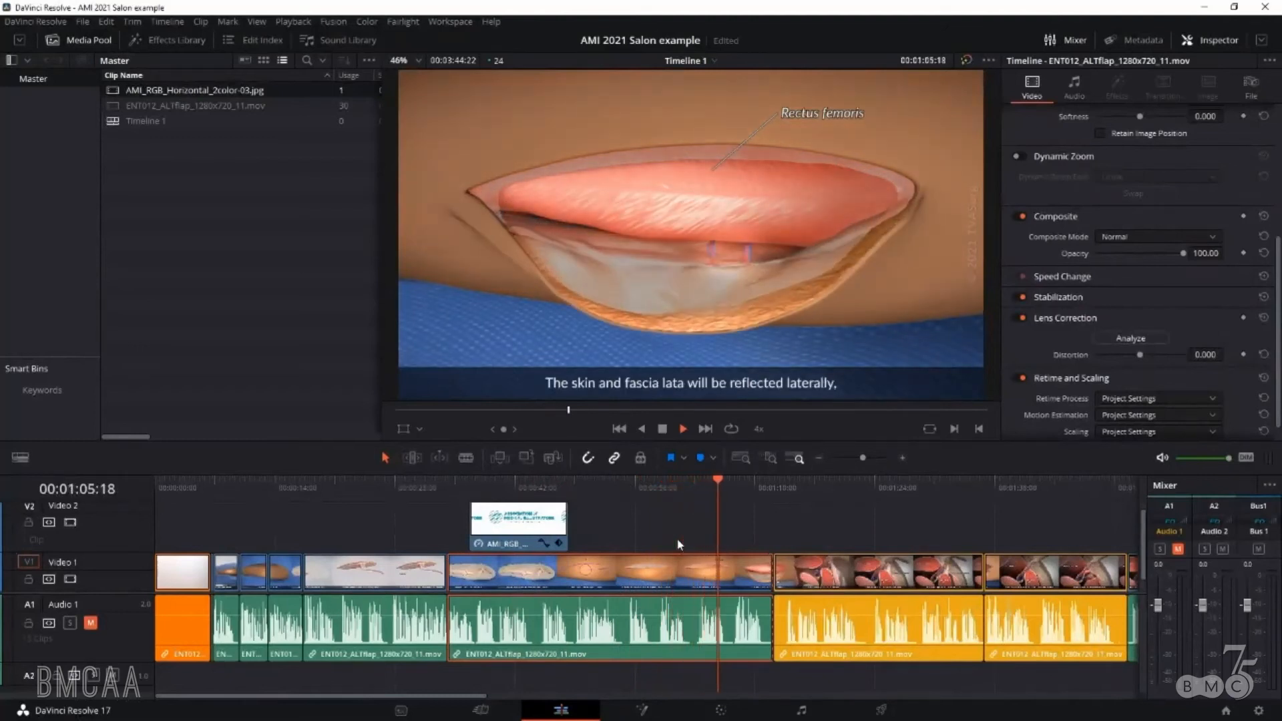
{"action": "key", "text": "l"}
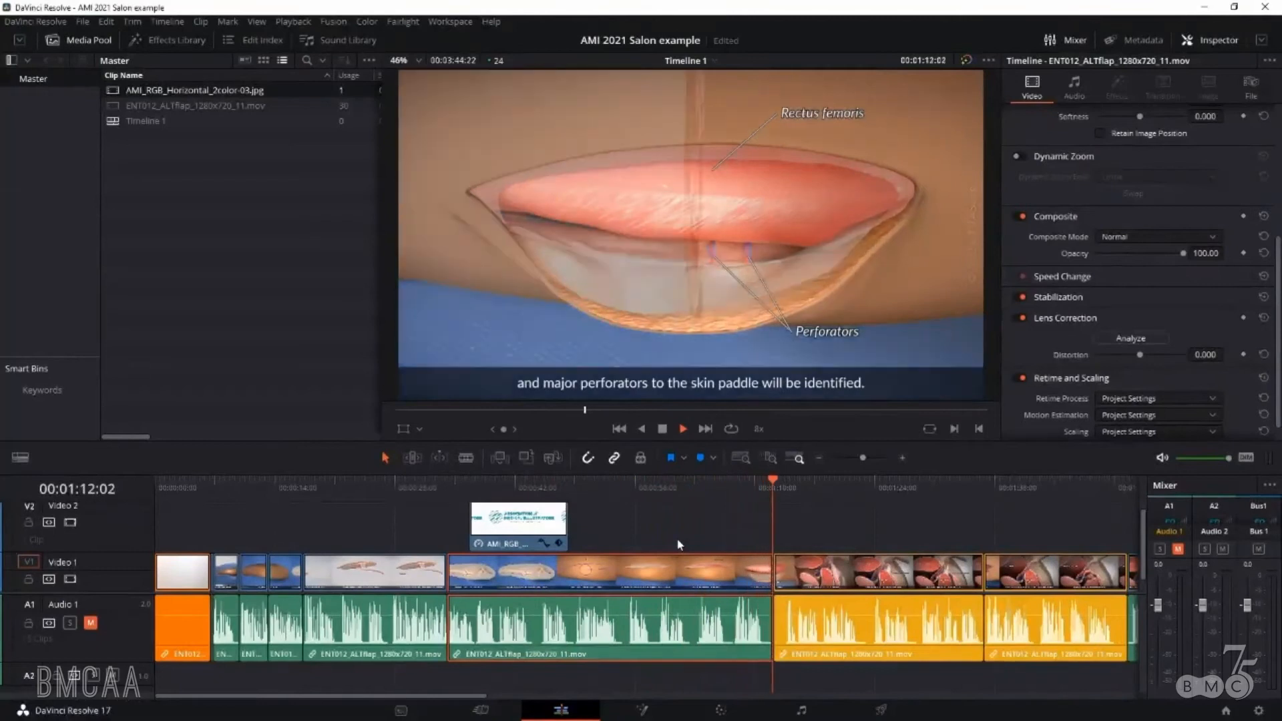
{"action": "key", "text": "l"}
{"action": "key", "text": "l"}
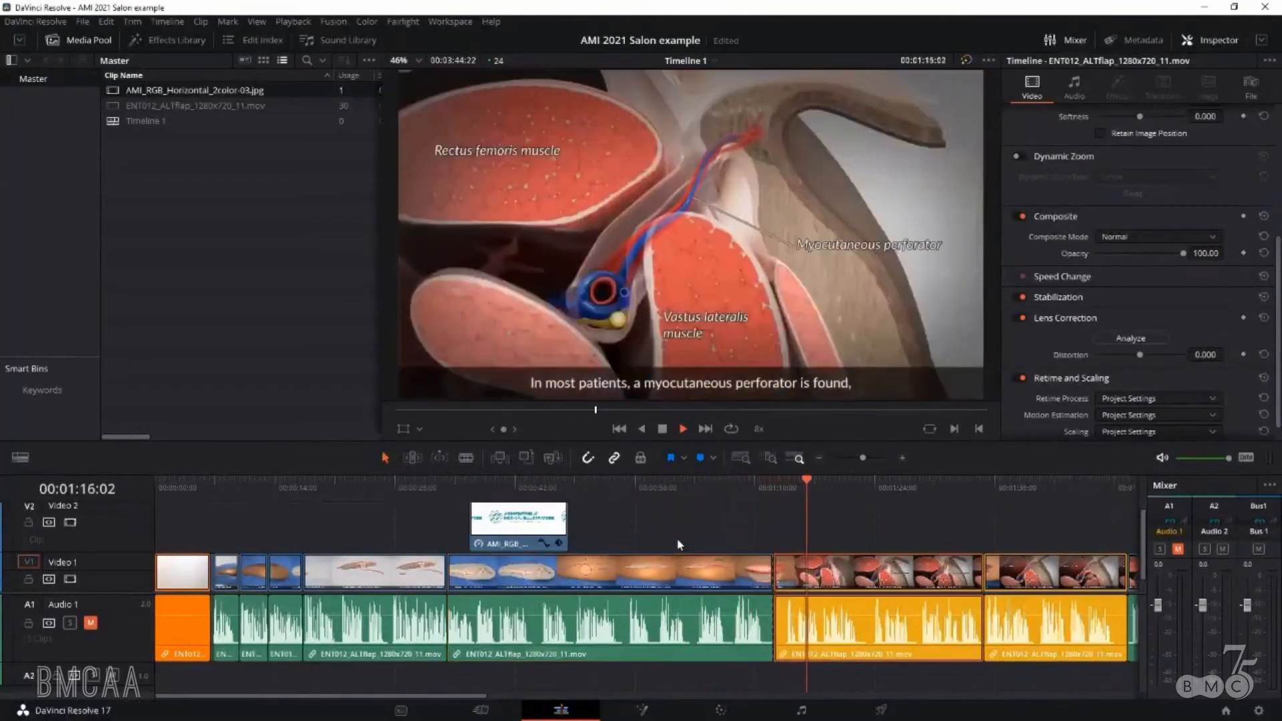
{"action": "key", "text": "k"}
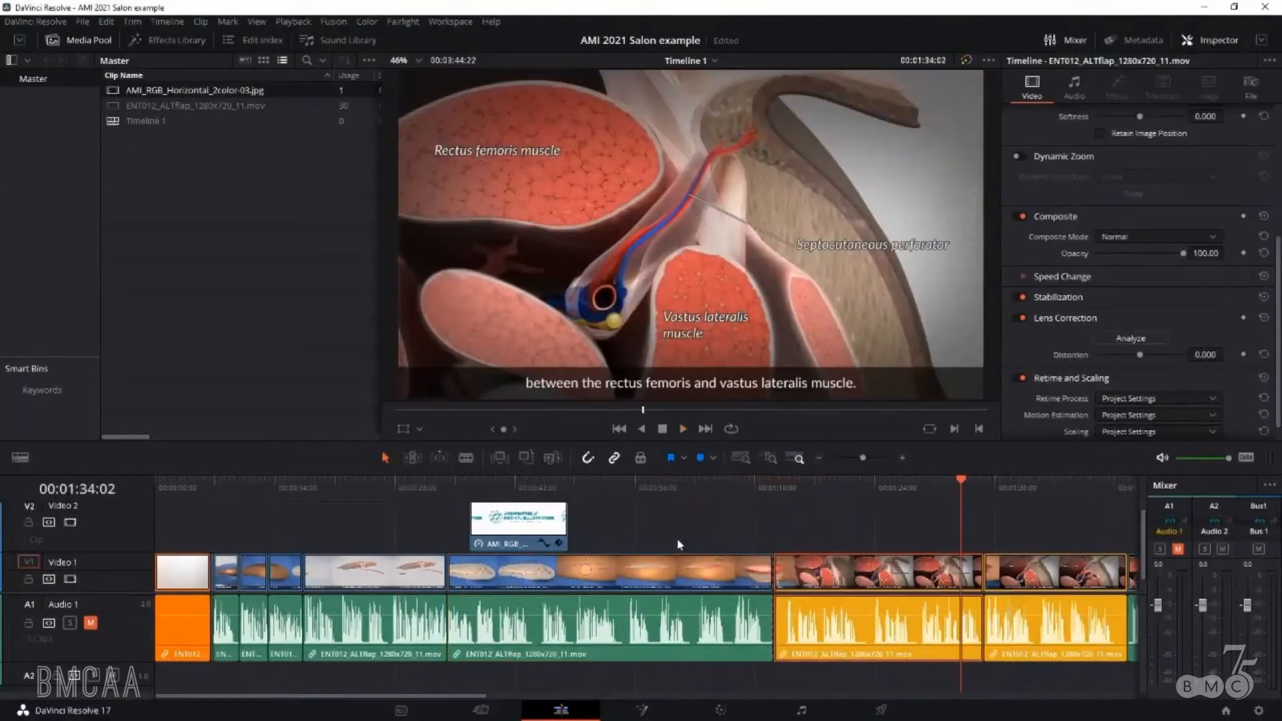
{"action": "key", "text": "l"}
{"action": "key", "text": "l"}
{"action": "key", "text": "l"}
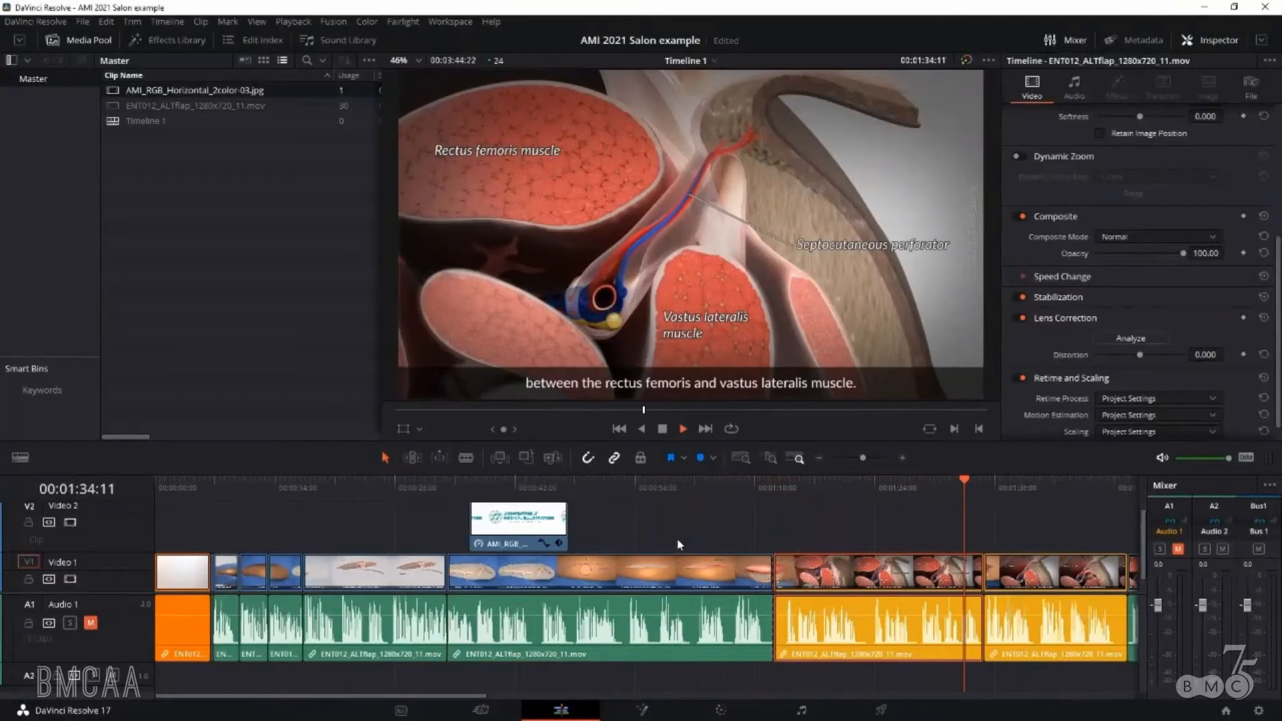
{"action": "key", "text": "k"}
{"action": "key", "text": "l"}
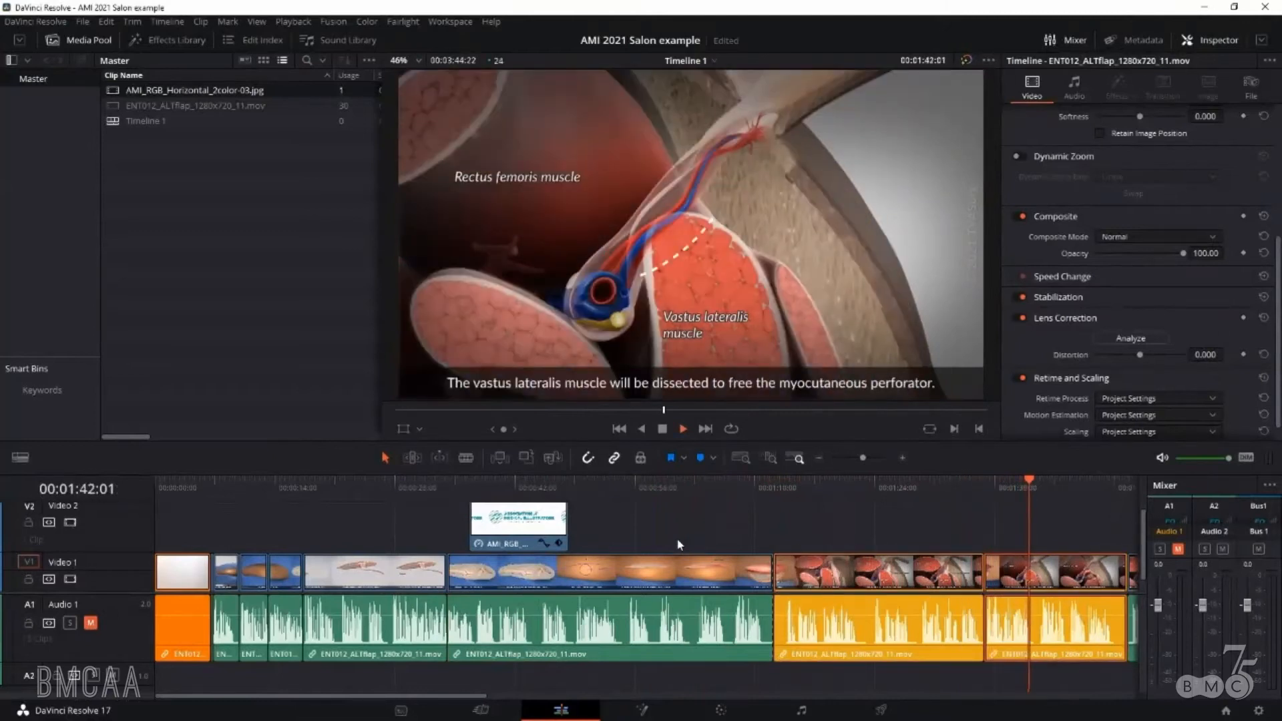
{"action": "left_click", "coordinate": [710, 516]}
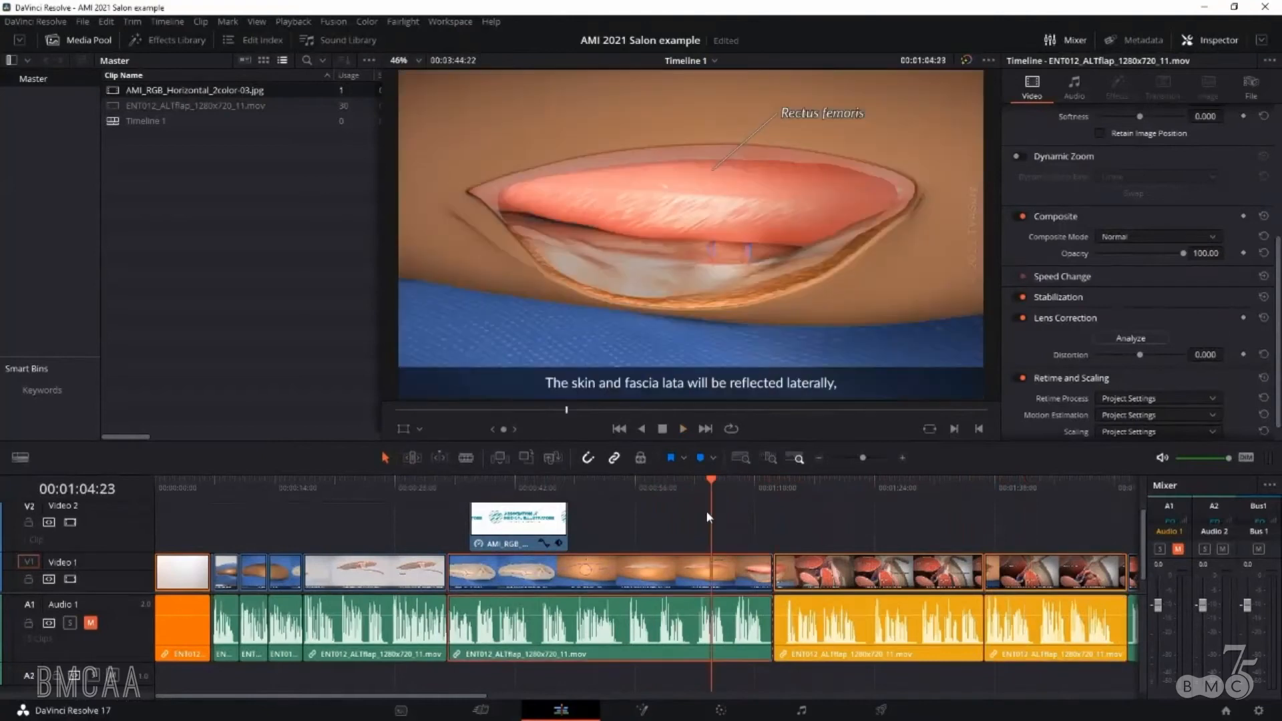
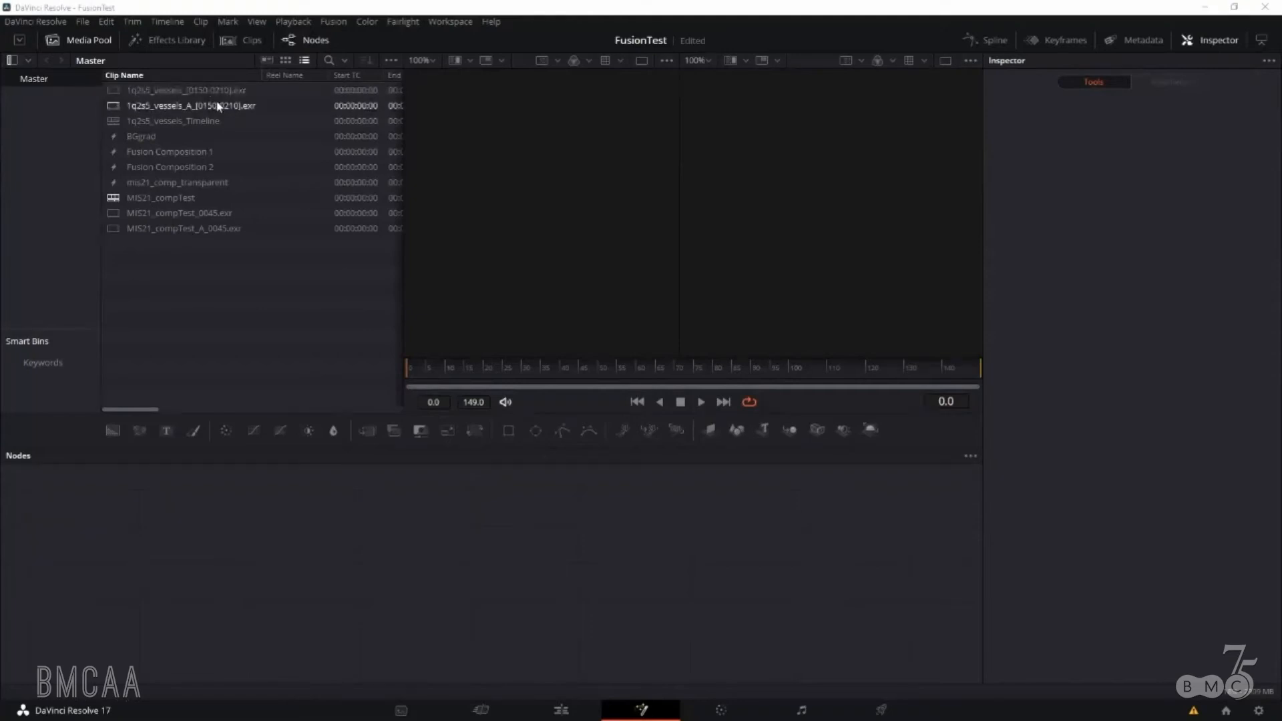
- Add MIS21_compTest_0045.exr from the Master bin to the node graph as a MediaIn node and delete it again
{"action": "left_click", "coordinate": [218, 107]}
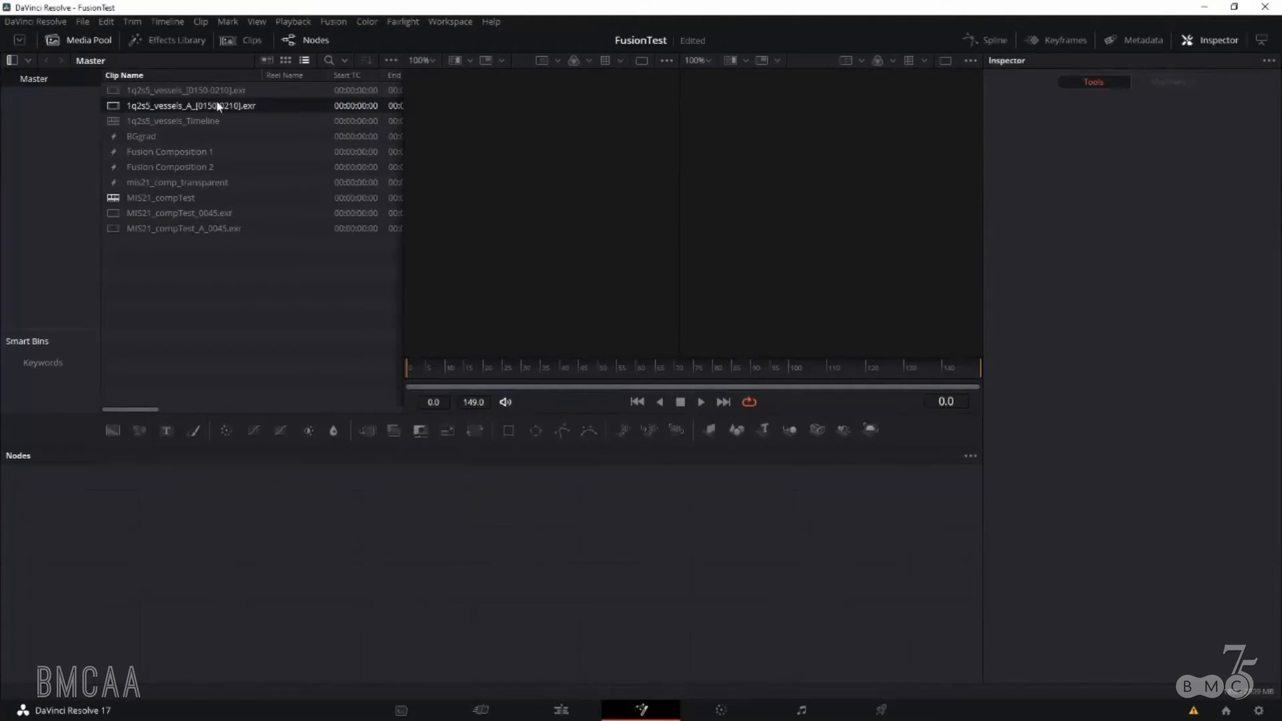
{"action": "left_click", "coordinate": [230, 91]}
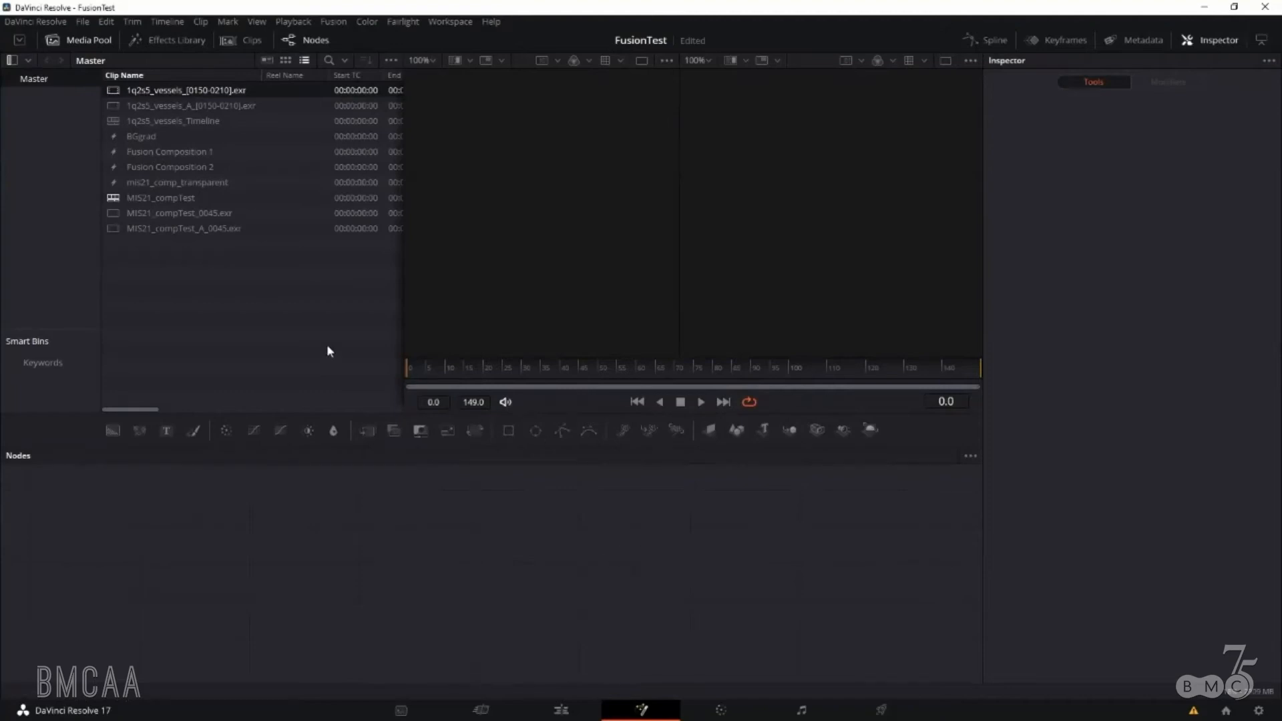
{"action": "left_click", "coordinate": [191, 215]}
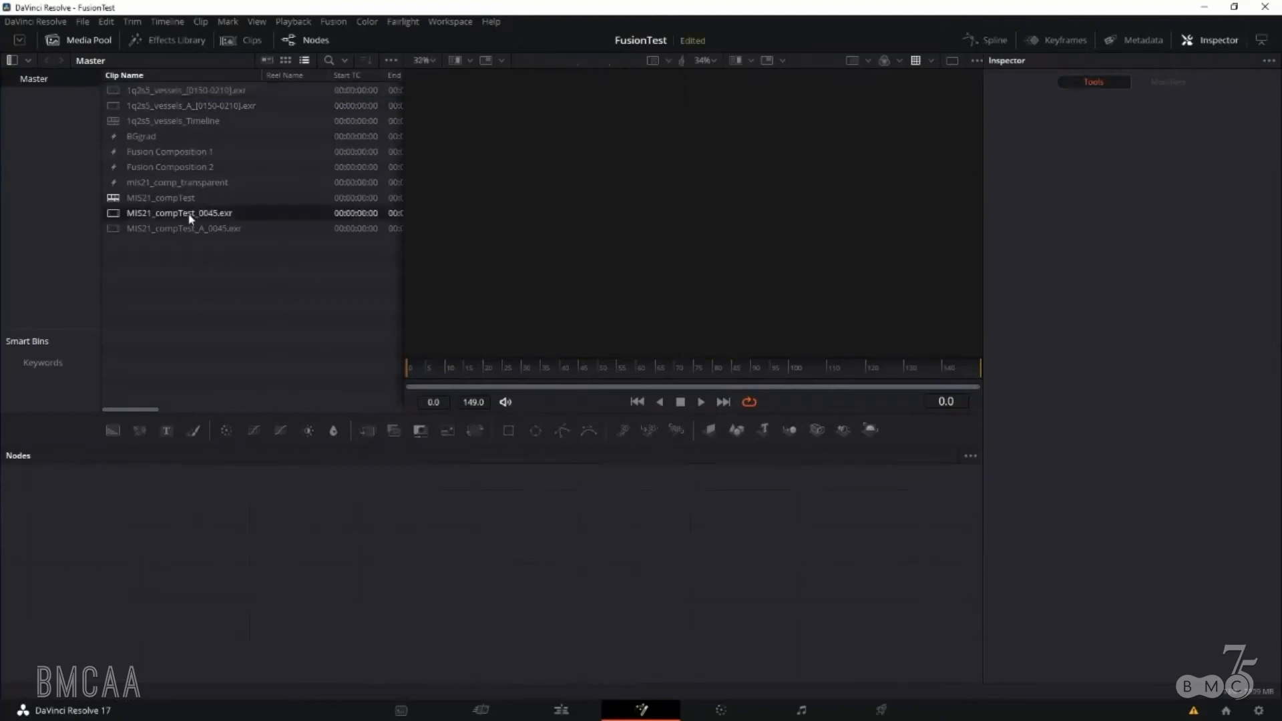
{"action": "left_click_drag", "start_coordinate": [191, 217], "coordinate": [291, 560]}
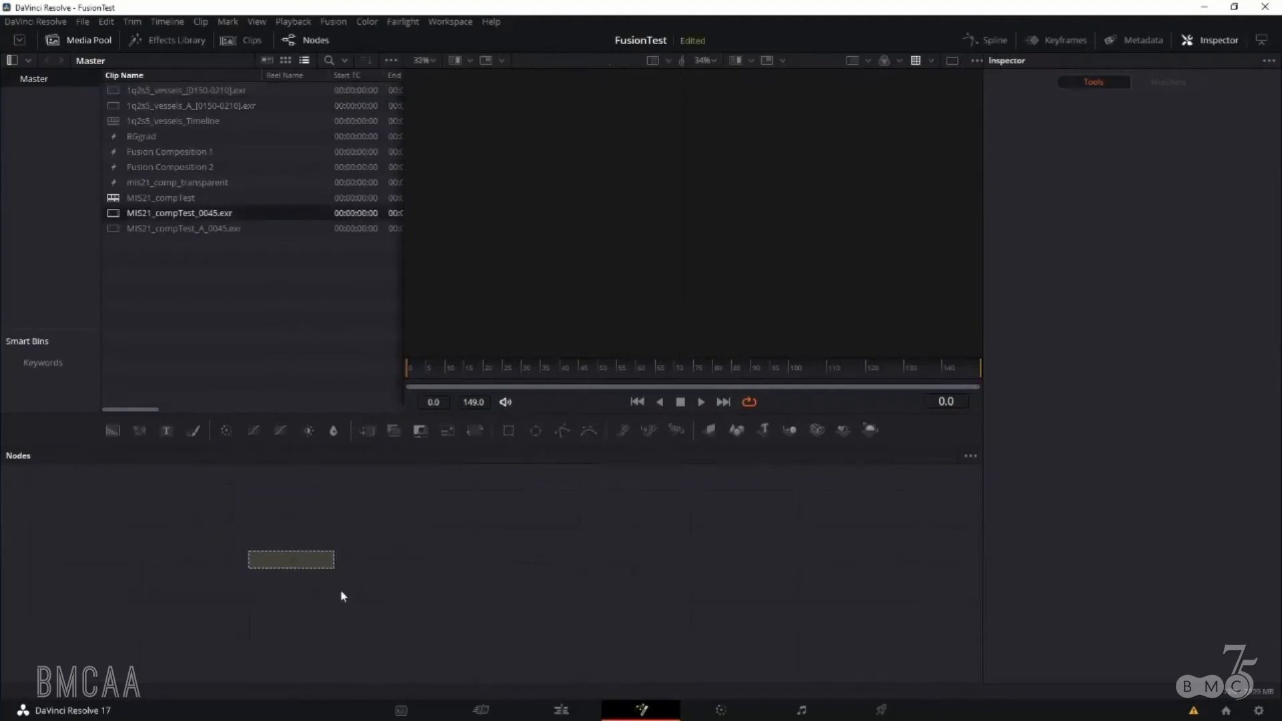
{"action": "left_click", "coordinate": [288, 561]}
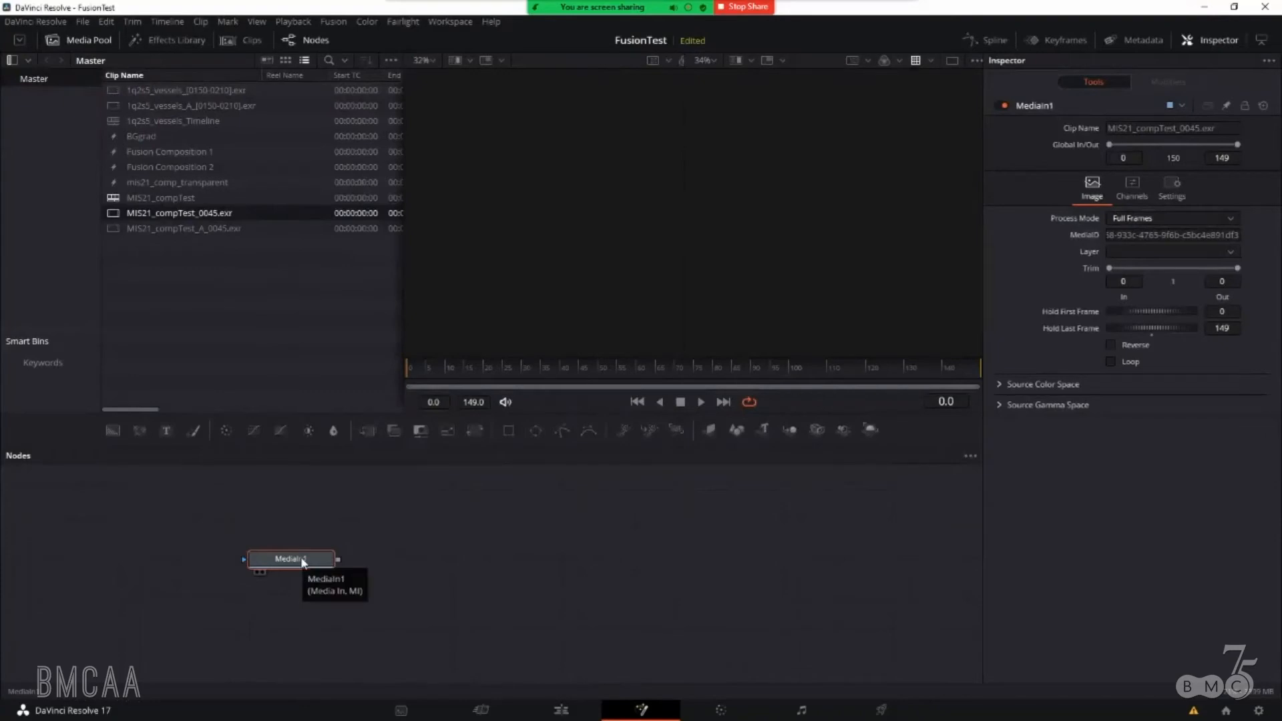
{"action": "key", "text": "Delete"}
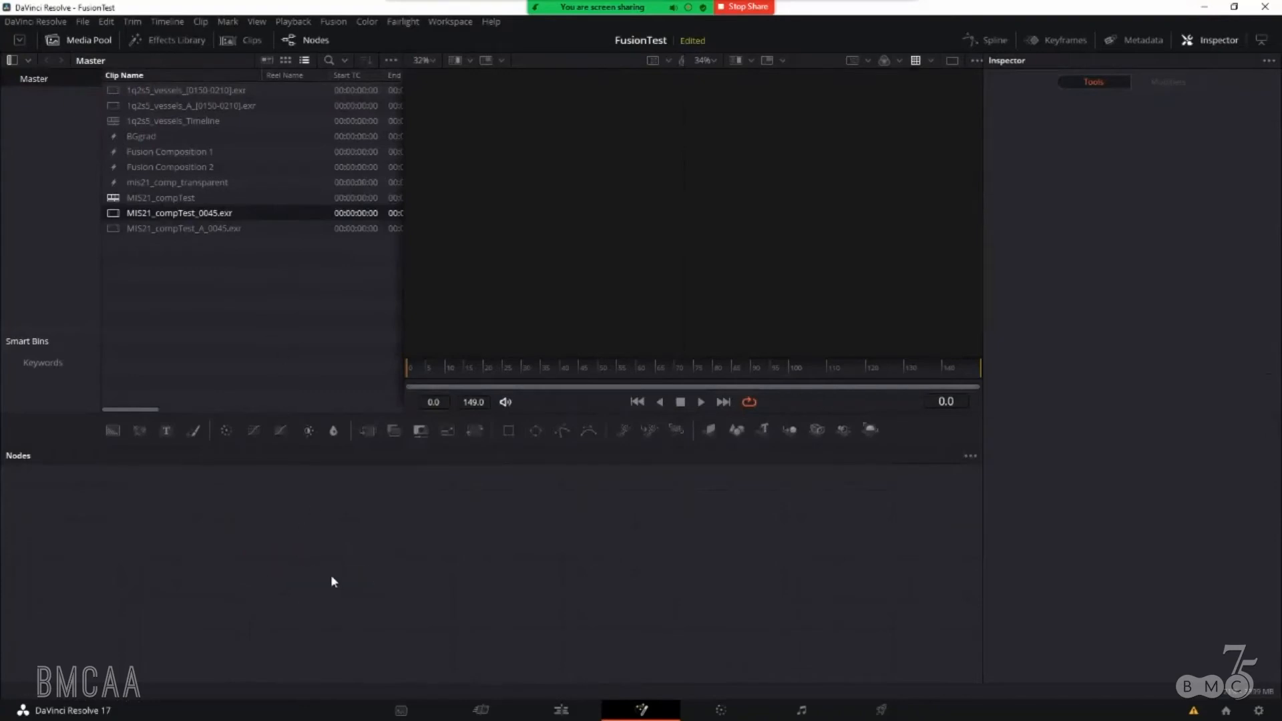
- Add a Loader node that reads MIS21_compTest_0045.exr from the 20210426_FusionCompTest folder and place it at the left of the node graph
{"action": "key", "text": "shift+space"}
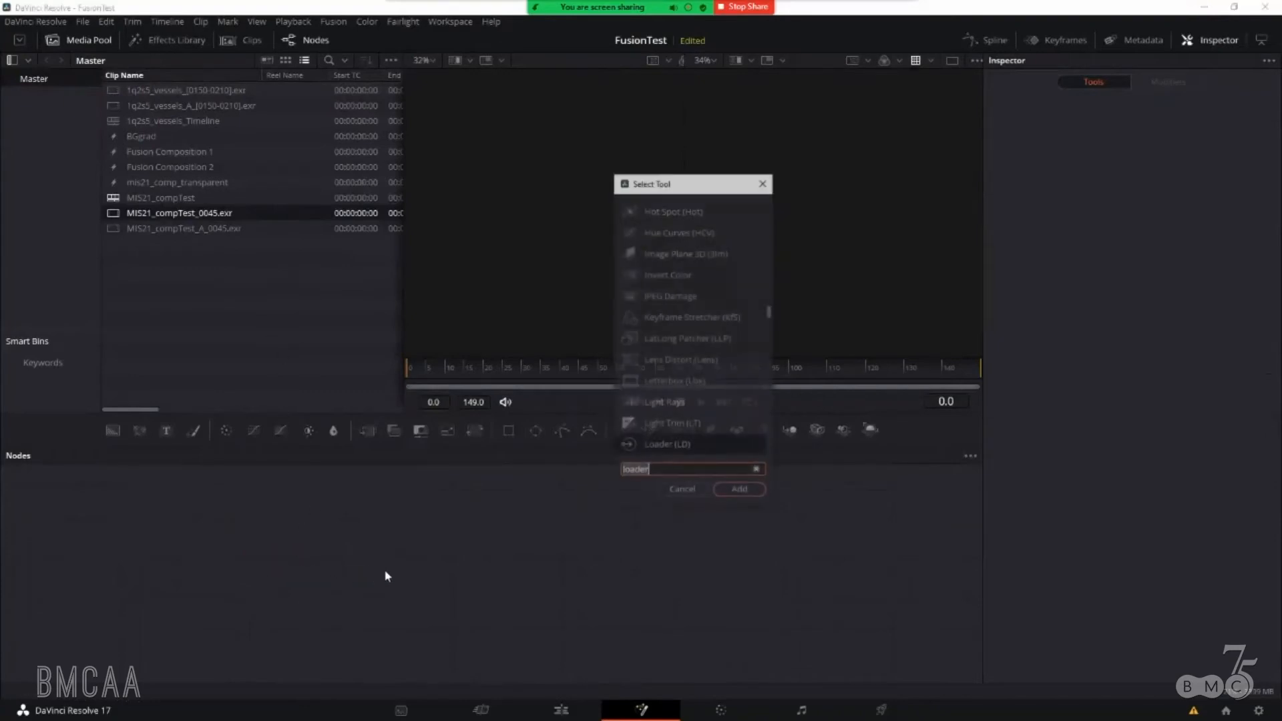
{"action": "left_click", "coordinate": [730, 489]}
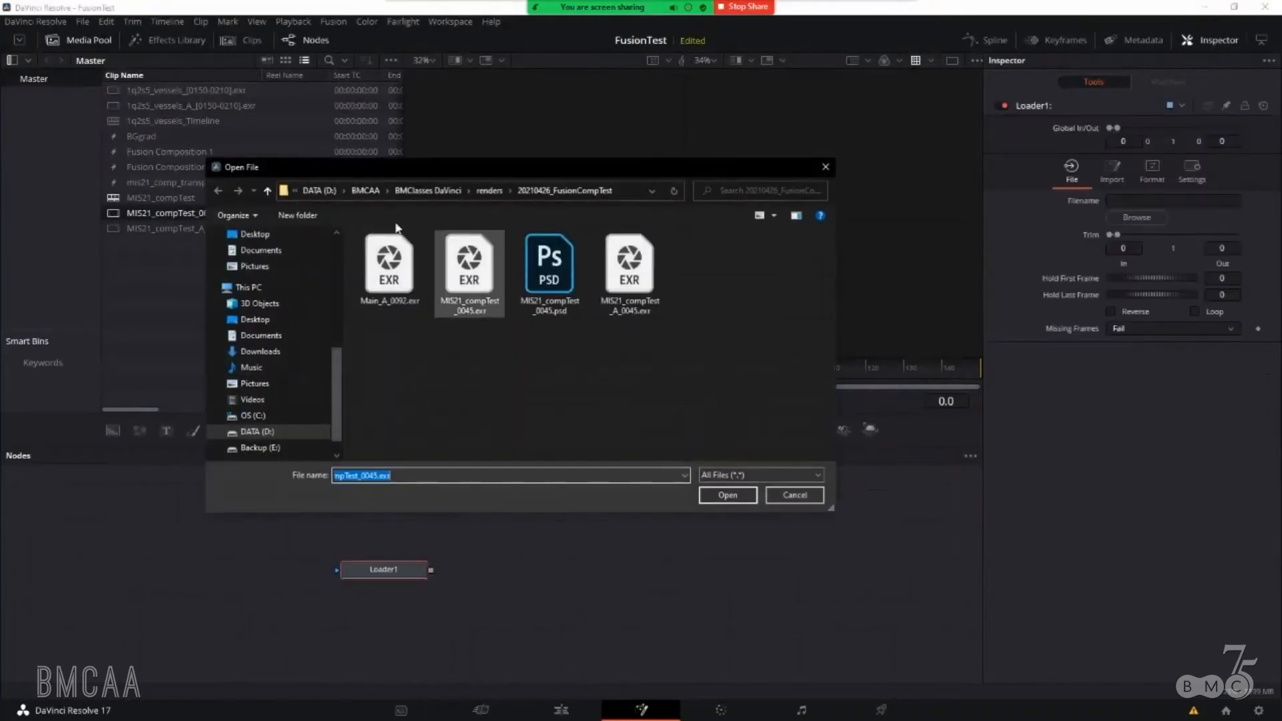
{"action": "left_click", "coordinate": [477, 270]}
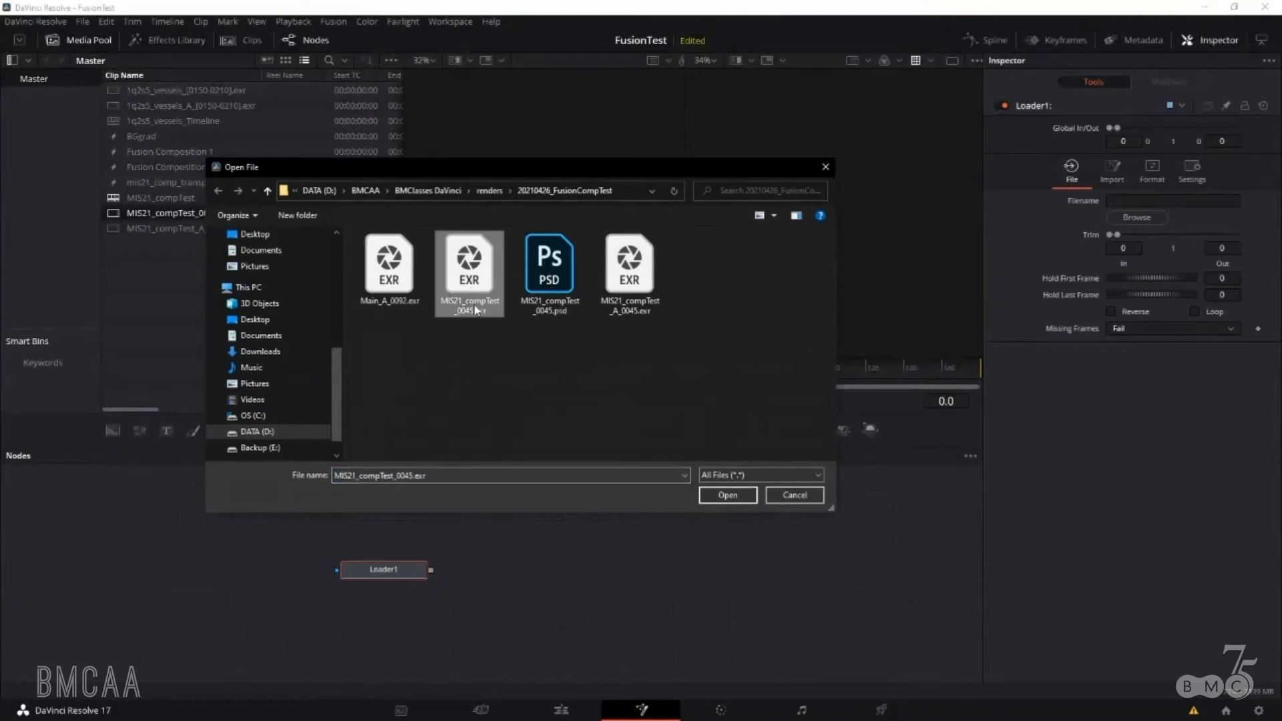
{"action": "left_click", "coordinate": [733, 501]}
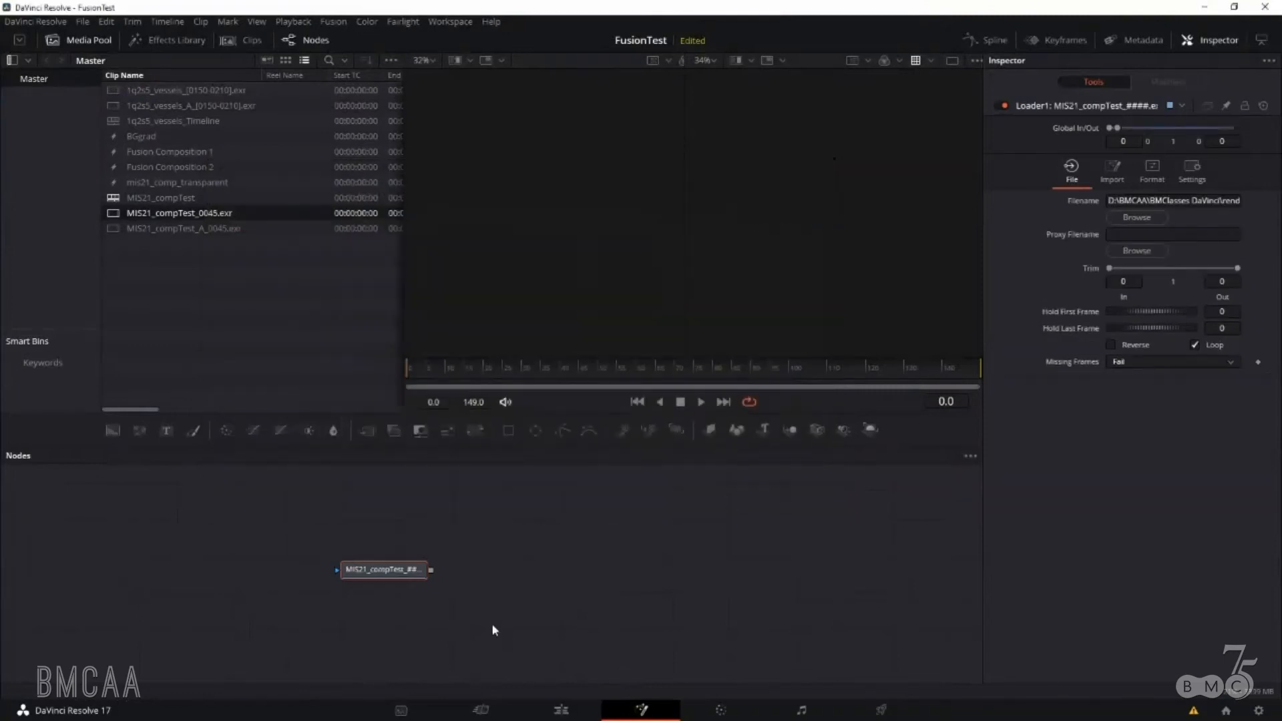
{"action": "left_click_drag", "start_coordinate": [400, 574], "coordinate": [167, 566]}
- Run the hos_SplitEXR_Ultra script on the loader node with Horizontal Layout placement and Split All Selected Nodes enabled
{"action": "right_click", "coordinate": [165, 567]}
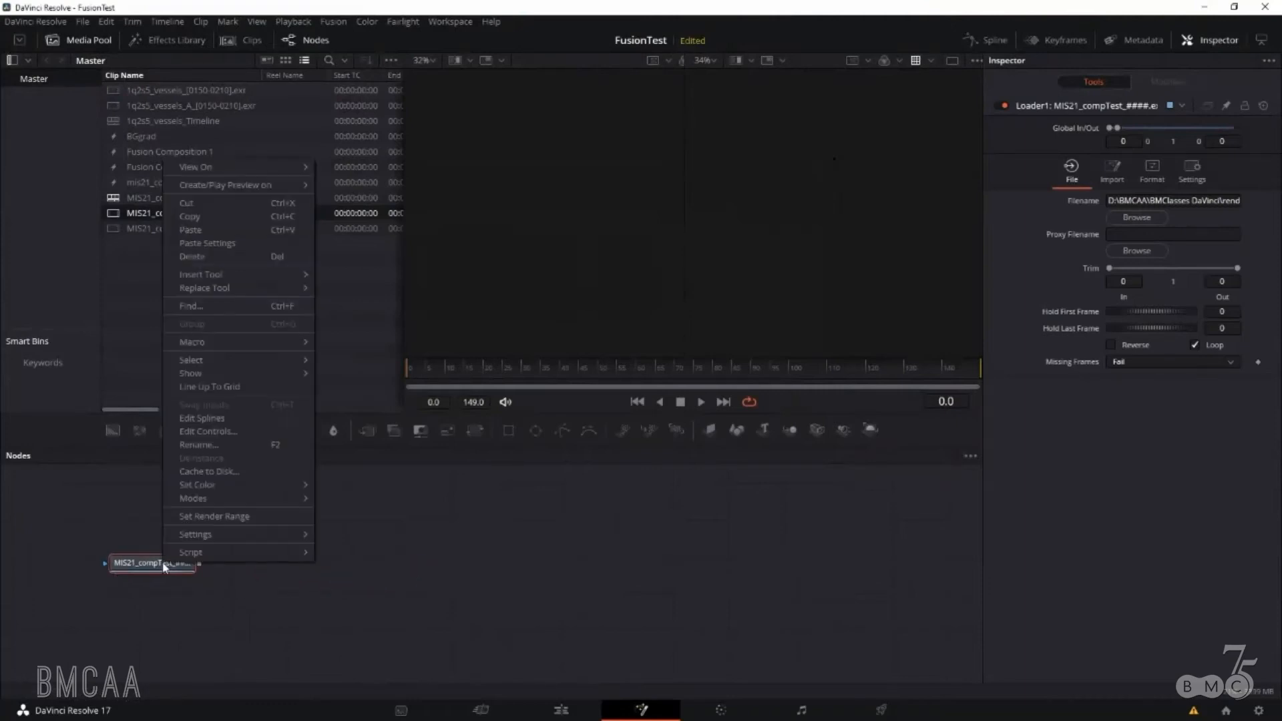
{"action": "mouse_move", "coordinate": [194, 553]}
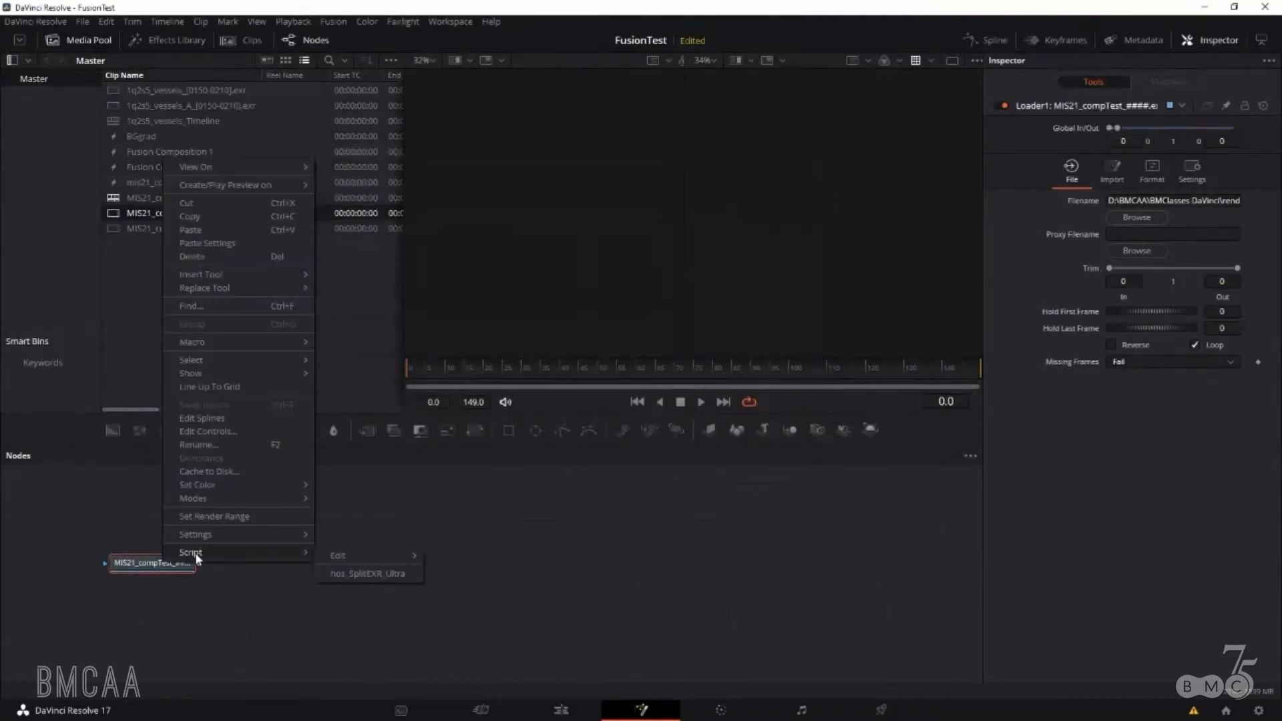
{"action": "left_click", "coordinate": [369, 574]}
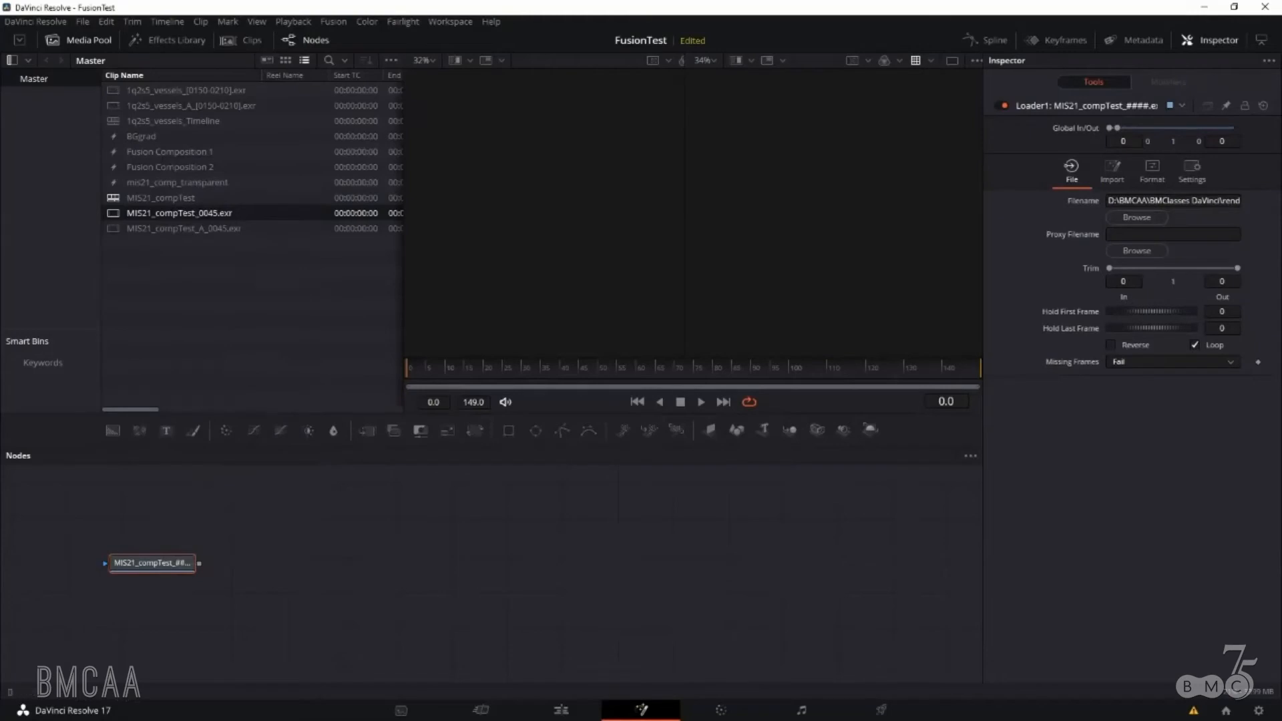
{"action": "left_click_drag", "start_coordinate": [552, 481], "coordinate": [818, 509]}
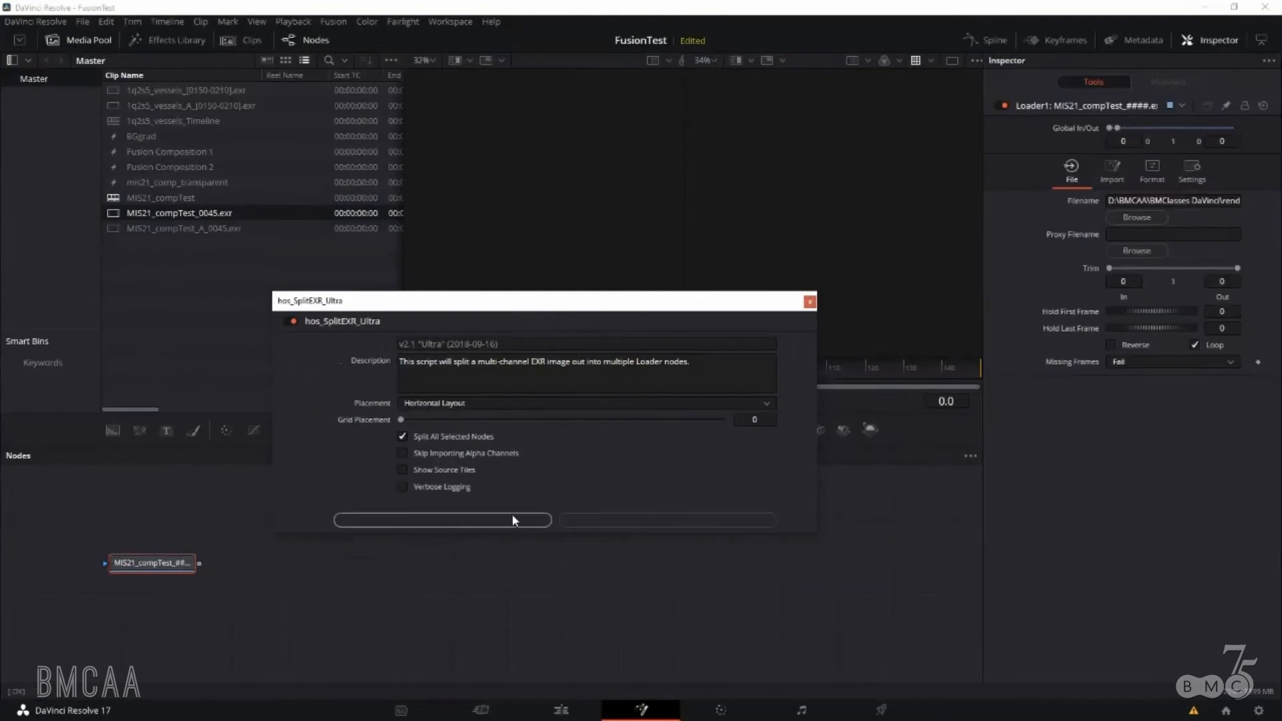
{"action": "left_click", "coordinate": [439, 518]}
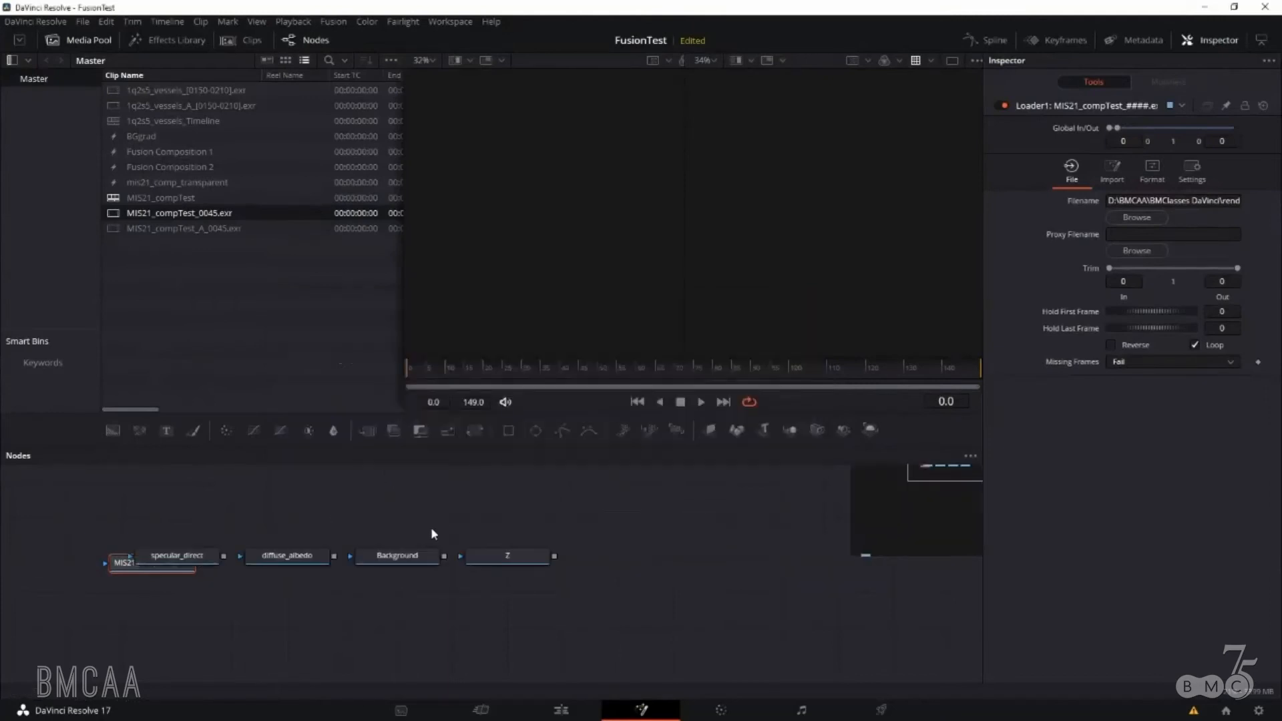
- Move the original MIS21_compTest loader below the row of split passes and look along the row to the diffuse_indirect node
{"action": "left_click_drag", "start_coordinate": [133, 563], "coordinate": [125, 628]}
{"action": "left_click_drag", "start_coordinate": [460, 609], "coordinate": [347, 603]}
{"action": "left_click_drag", "start_coordinate": [437, 607], "coordinate": [17, 627]}
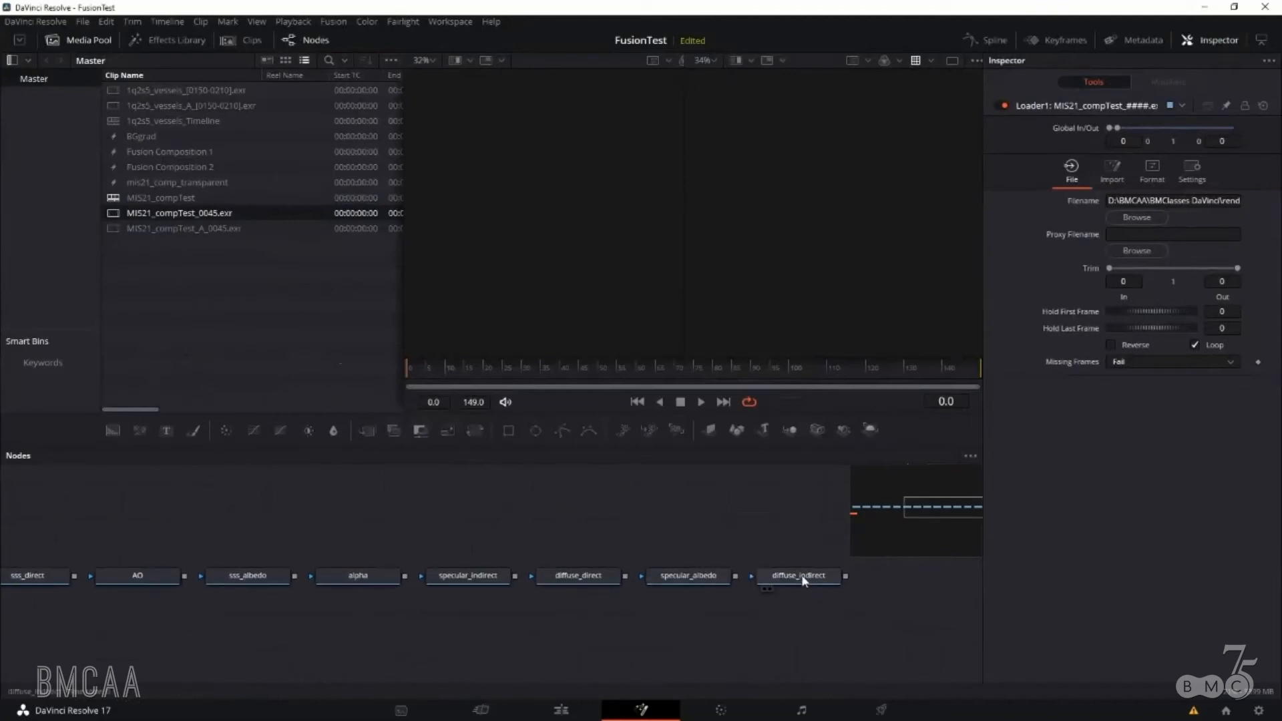
{"action": "left_click_drag", "start_coordinate": [144, 581], "coordinate": [794, 558]}
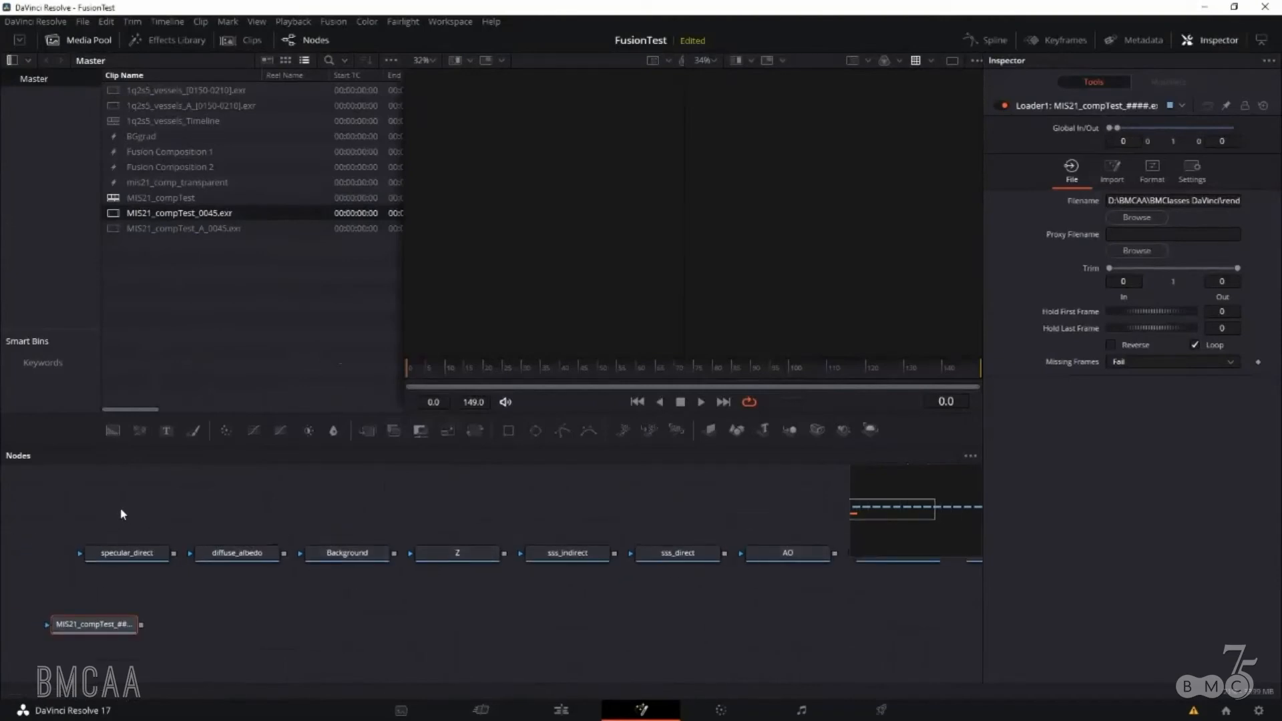
- Rearrange the pass nodes: specular_direct and diffuse_albedo above the row, Background and Z below it toward the right
{"action": "left_click_drag", "start_coordinate": [111, 510], "coordinate": [595, 513]}
{"action": "left_click_drag", "start_coordinate": [233, 555], "coordinate": [191, 504]}
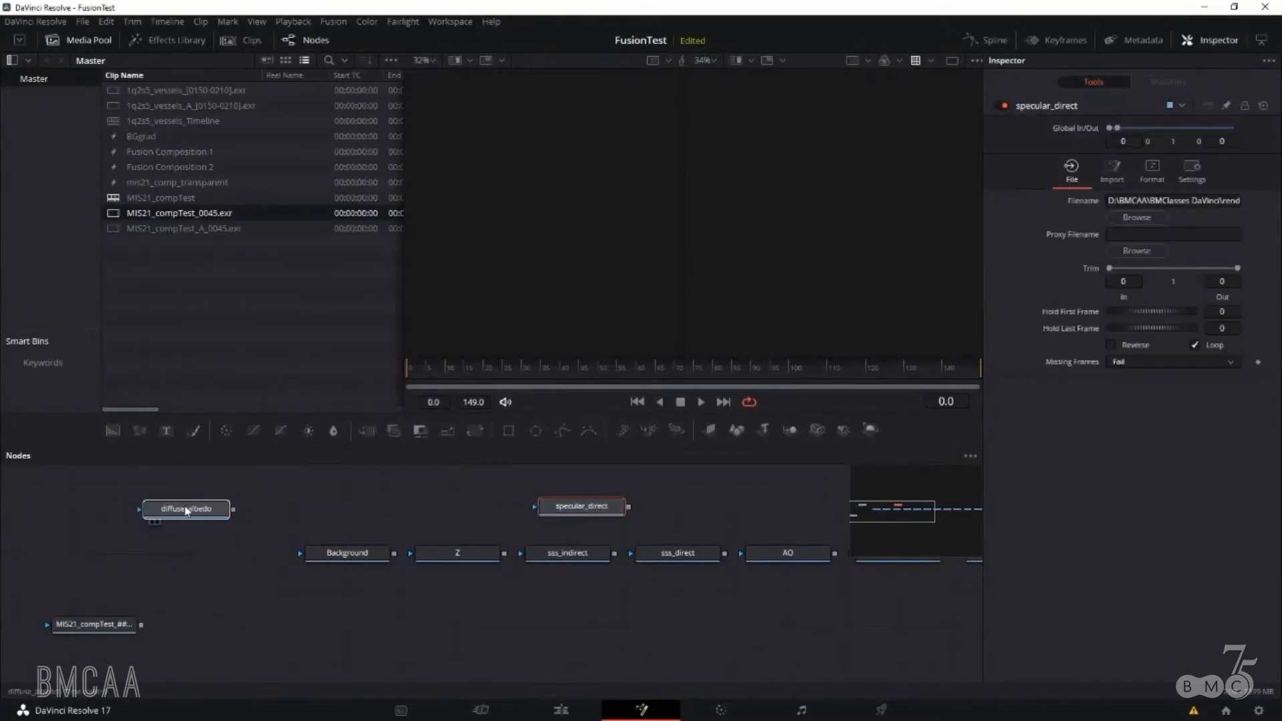
{"action": "left_click_drag", "start_coordinate": [356, 558], "coordinate": [840, 600]}
{"action": "left_click_drag", "start_coordinate": [462, 554], "coordinate": [719, 598]}
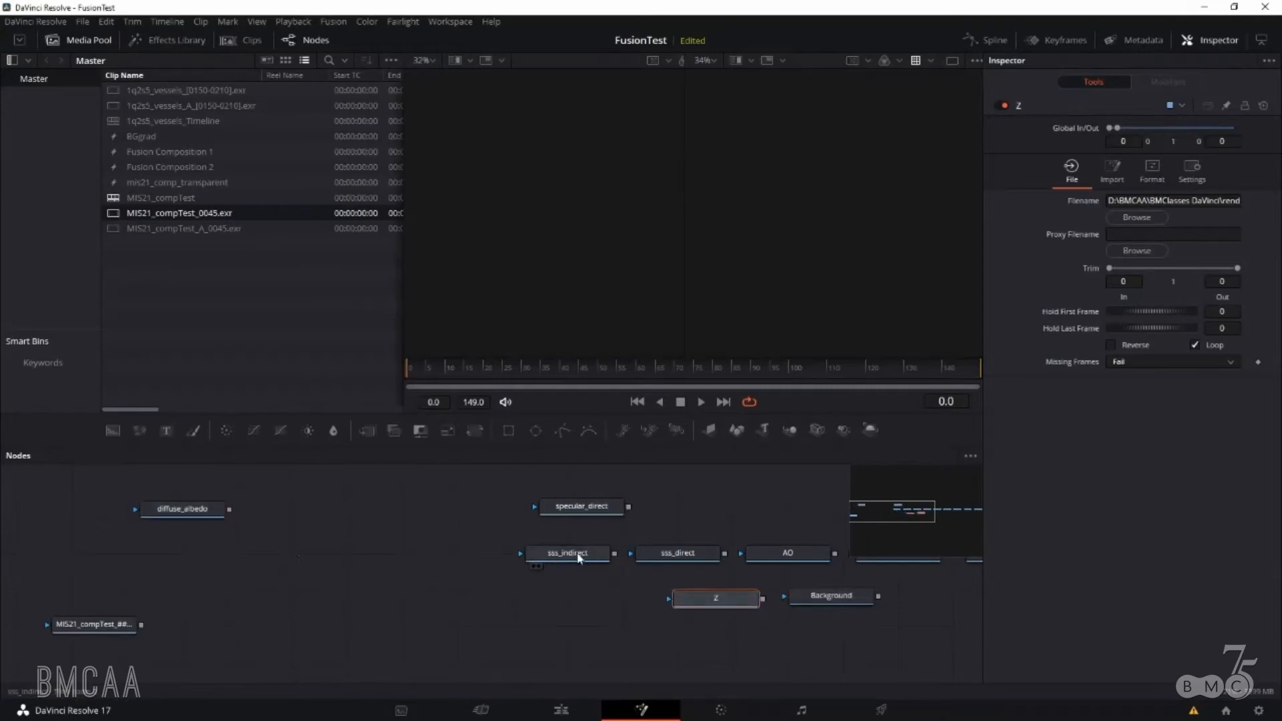
- Move specular_direct closer to diffuse_albedo and shift the MIS21_compTest loader beneath diffuse_albedo in the node graph
{"action": "mouse_move", "coordinate": [592, 558]}
{"action": "left_mouse_down"}
{"action": "mouse_move", "coordinate": [677, 541]}
{"action": "mouse_move", "coordinate": [598, 568]}
{"action": "left_mouse_up"}
{"action": "left_click_drag", "start_coordinate": [592, 505], "coordinate": [424, 502]}
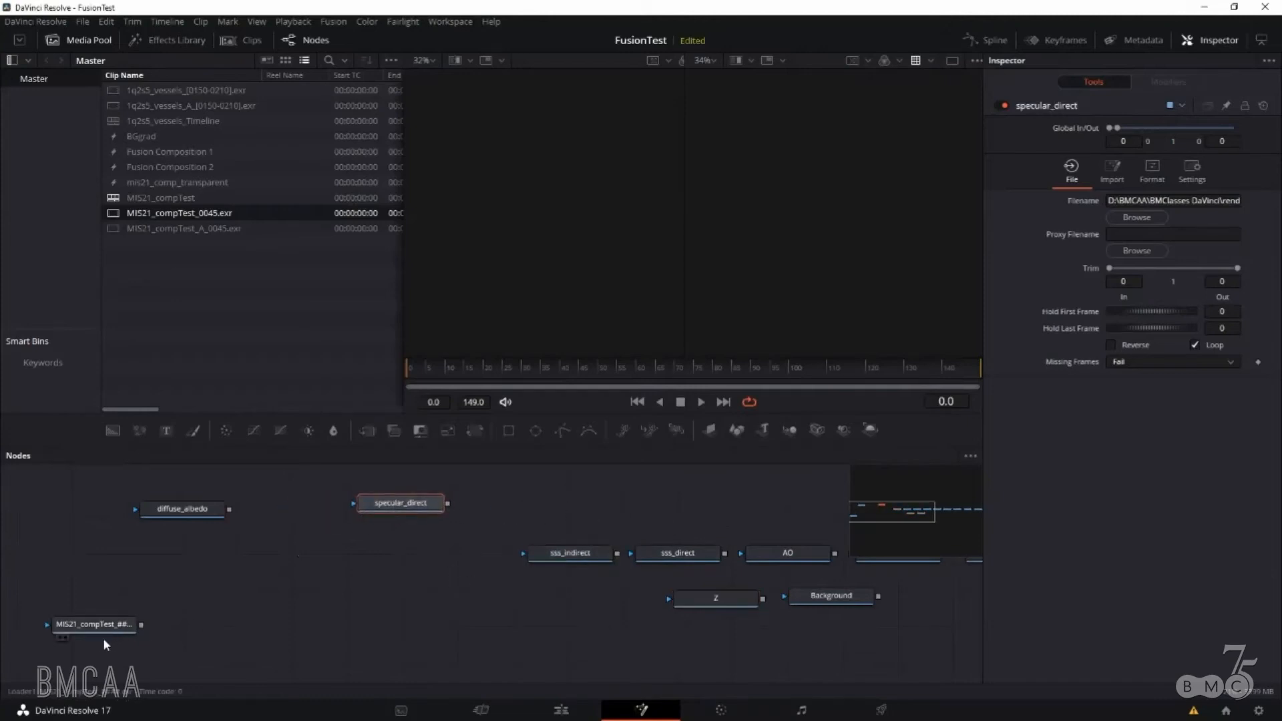
{"action": "left_click_drag", "start_coordinate": [103, 628], "coordinate": [215, 628]}
{"action": "left_click", "coordinate": [215, 627]}
{"action": "left_click_drag", "start_coordinate": [580, 590], "coordinate": [189, 590]}
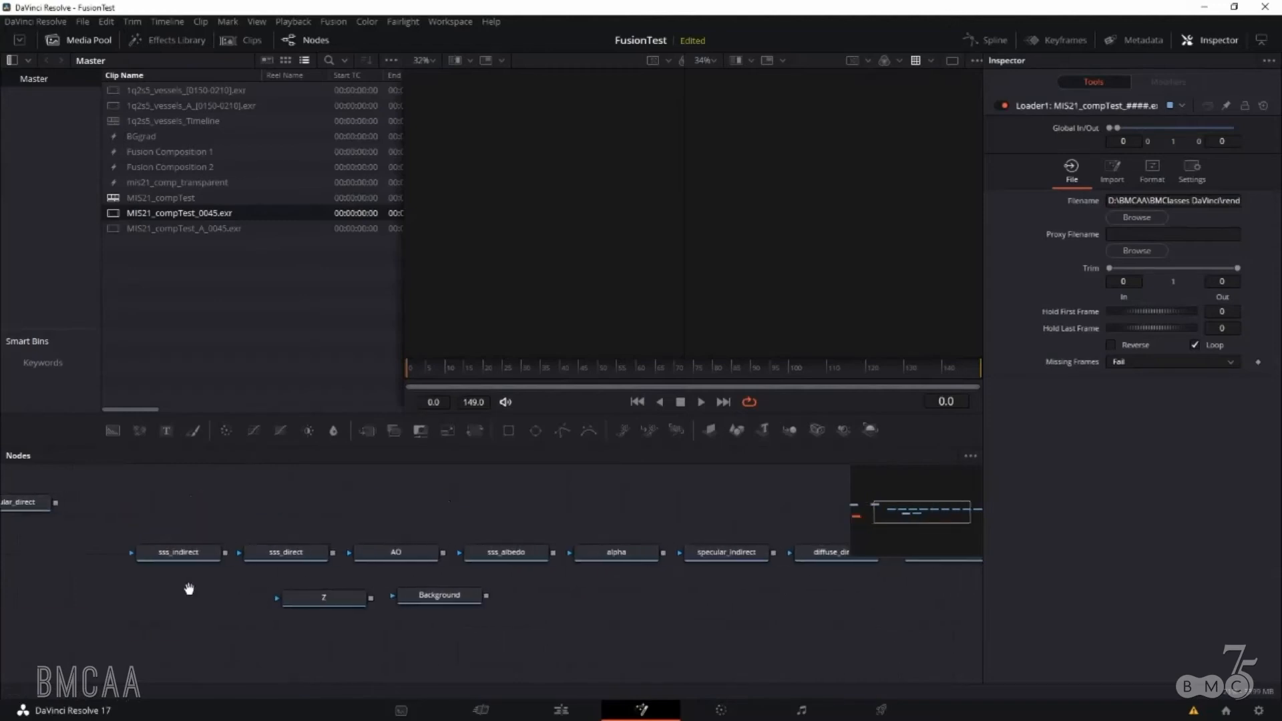
{"action": "left_click_drag", "start_coordinate": [575, 618], "coordinate": [307, 595]}
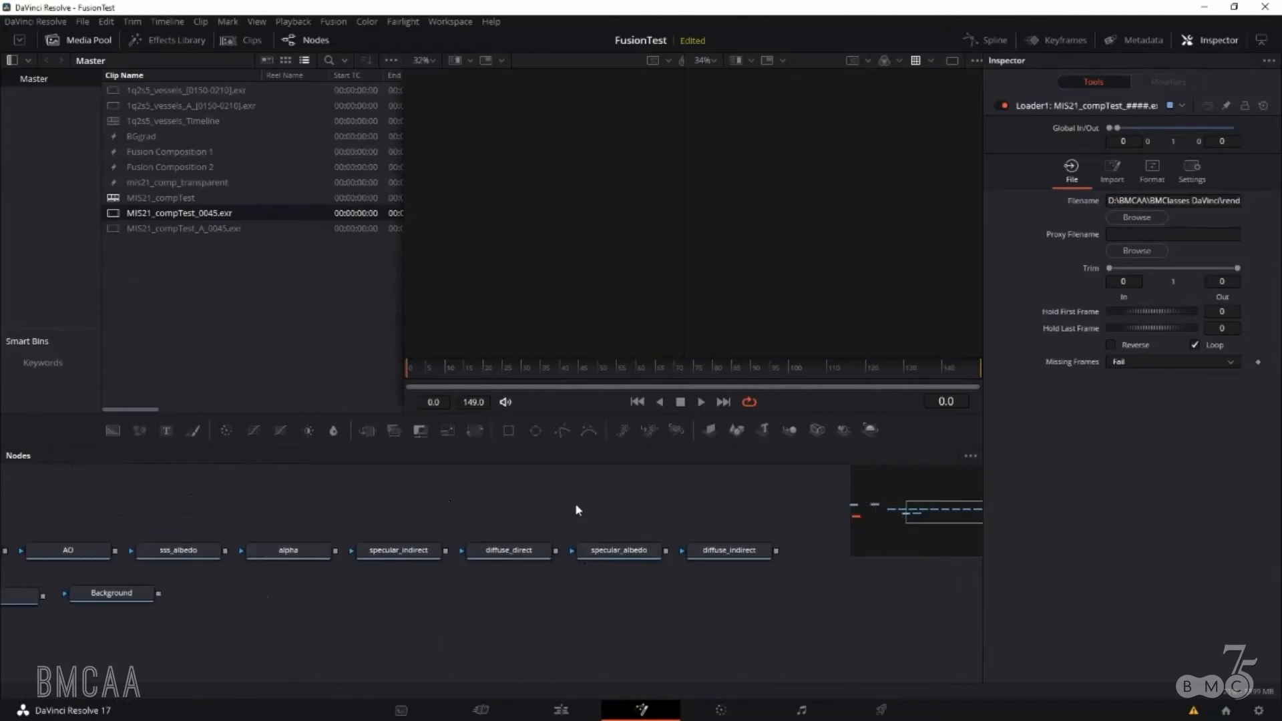
- Gather the specular, diffuse and sss pass nodes around specular_direct, leaving sss_albedo slightly apart
{"action": "left_click_drag", "start_coordinate": [717, 500], "coordinate": [67, 493]}
{"action": "left_click_drag", "start_coordinate": [301, 616], "coordinate": [704, 625]}
{"action": "left_click_drag", "start_coordinate": [476, 504], "coordinate": [114, 542]}
{"action": "left_click_drag", "start_coordinate": [80, 613], "coordinate": [371, 579]}
{"action": "left_click", "coordinate": [460, 564]}
- Set the alpha, Z and Background nodes apart below AO, with Background beside alpha
{"action": "left_click_drag", "start_coordinate": [486, 566], "coordinate": [787, 694]}
{"action": "left_click_drag", "start_coordinate": [406, 628], "coordinate": [417, 596]}
{"action": "left_click_drag", "start_coordinate": [416, 595], "coordinate": [764, 628]}
{"action": "left_click_drag", "start_coordinate": [514, 610], "coordinate": [880, 665]}
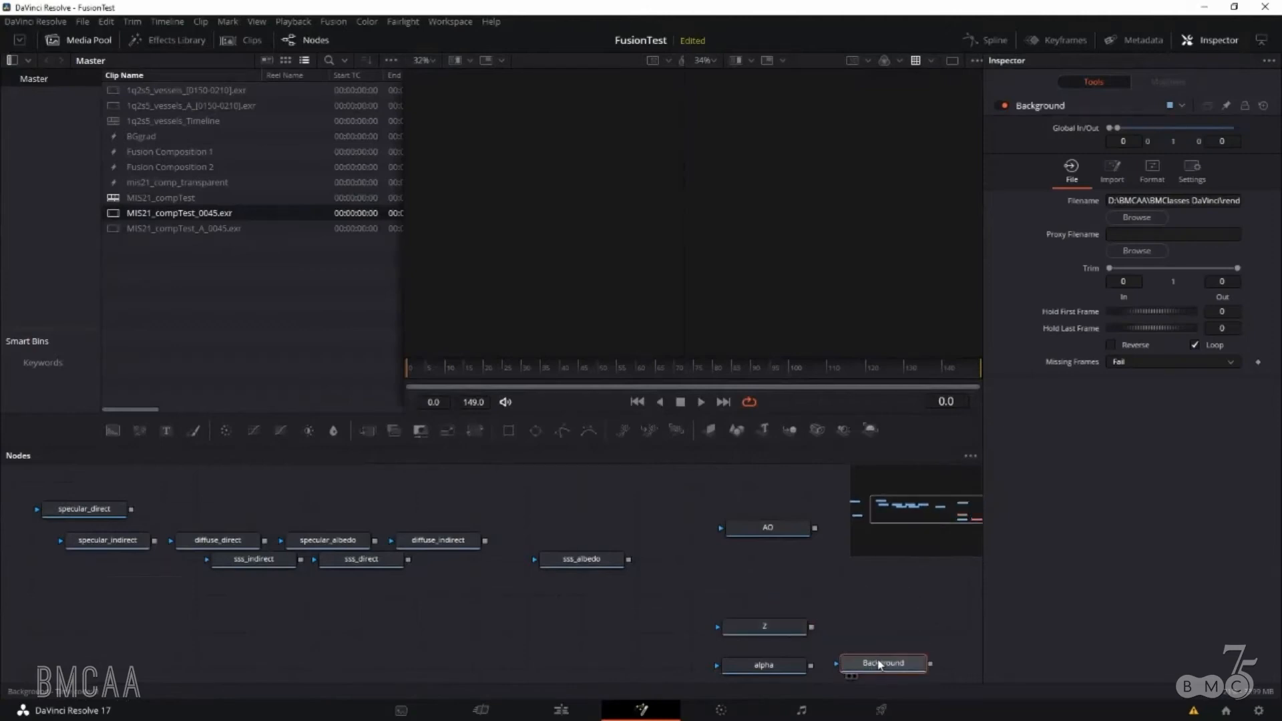
- Display the Background node enlarged in the second viewer with that viewer's LUT turned off
{"action": "key", "text": "2"}
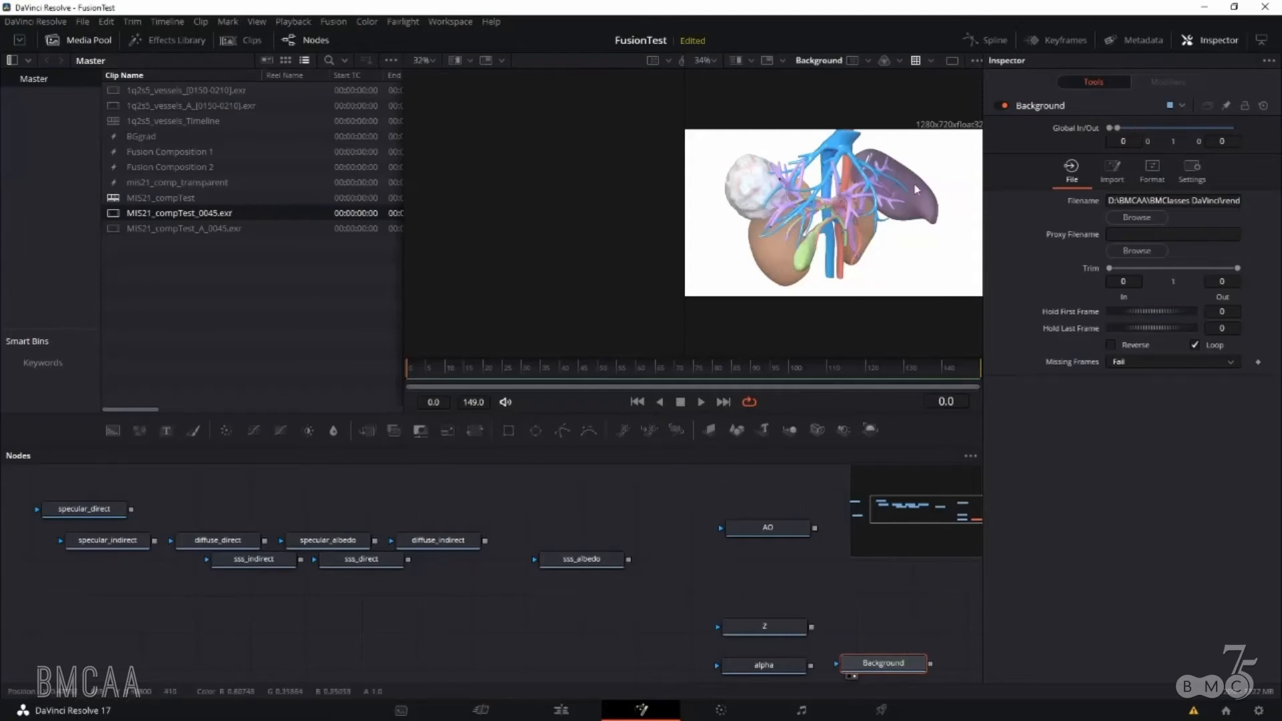
{"action": "left_click", "coordinate": [915, 62]}
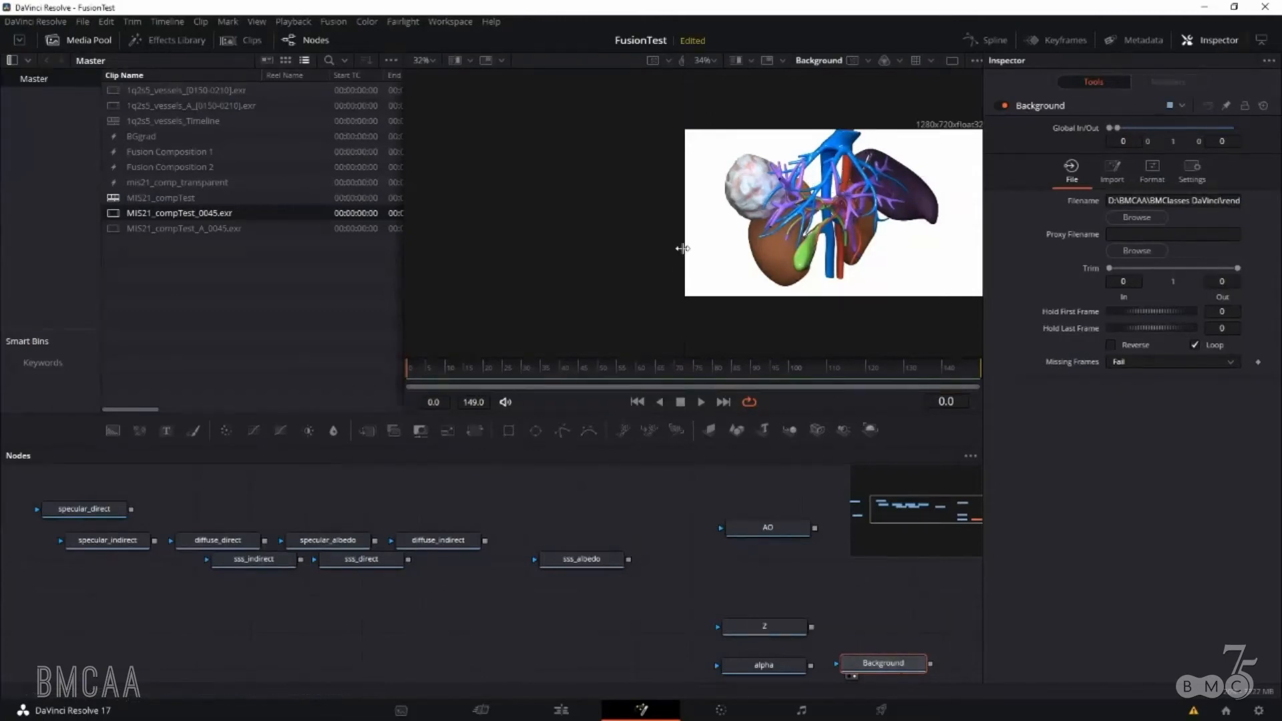
{"action": "left_click_drag", "start_coordinate": [678, 253], "coordinate": [478, 260]}
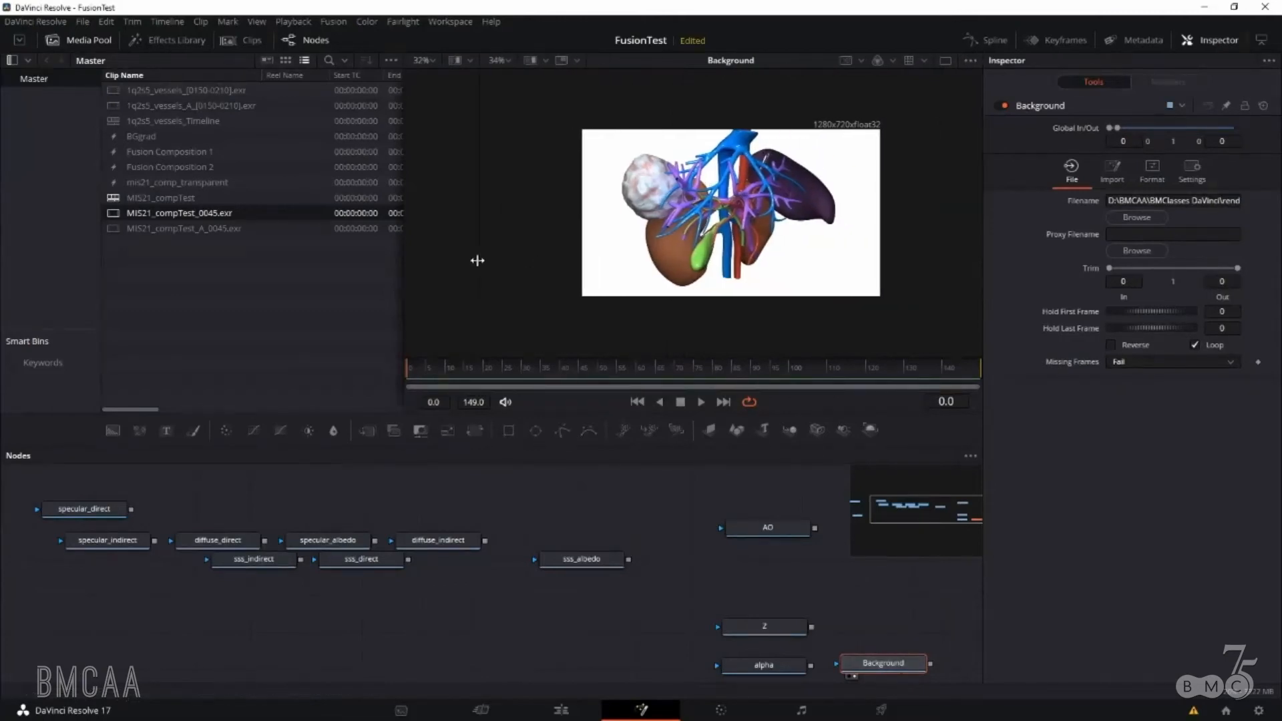
{"action": "right_click", "coordinate": [814, 243]}
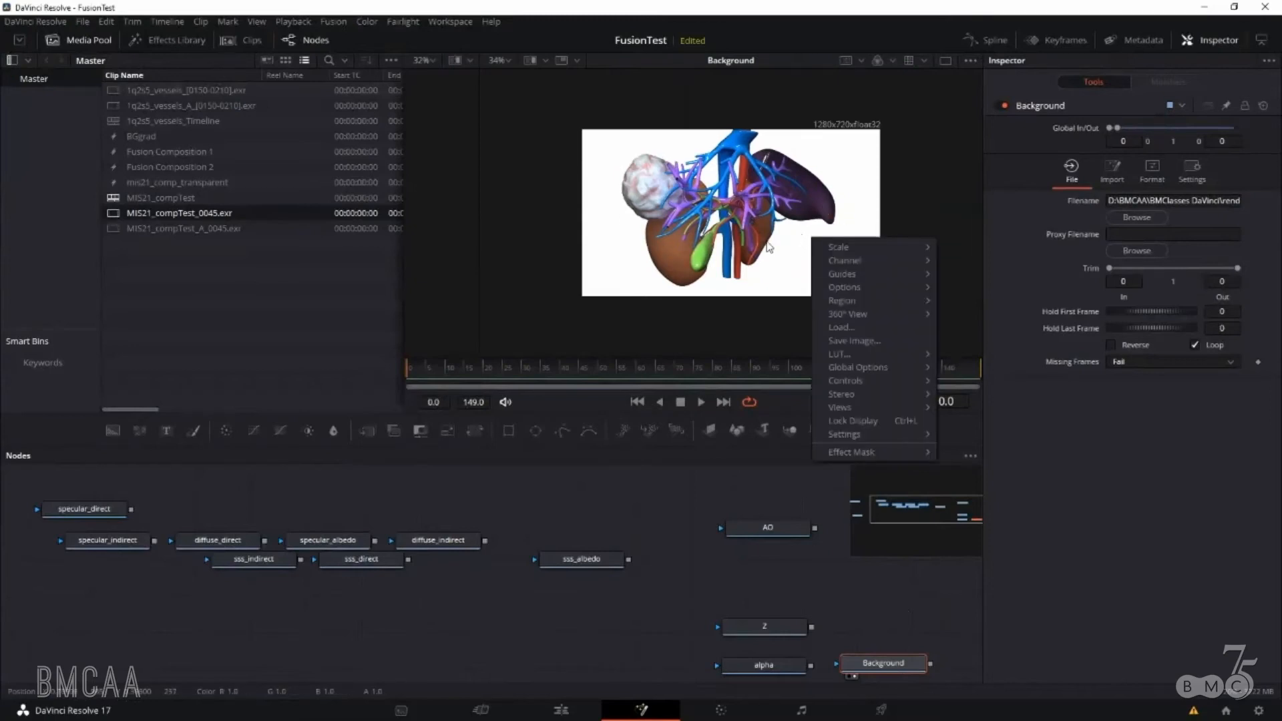
{"action": "left_click", "coordinate": [768, 245]}
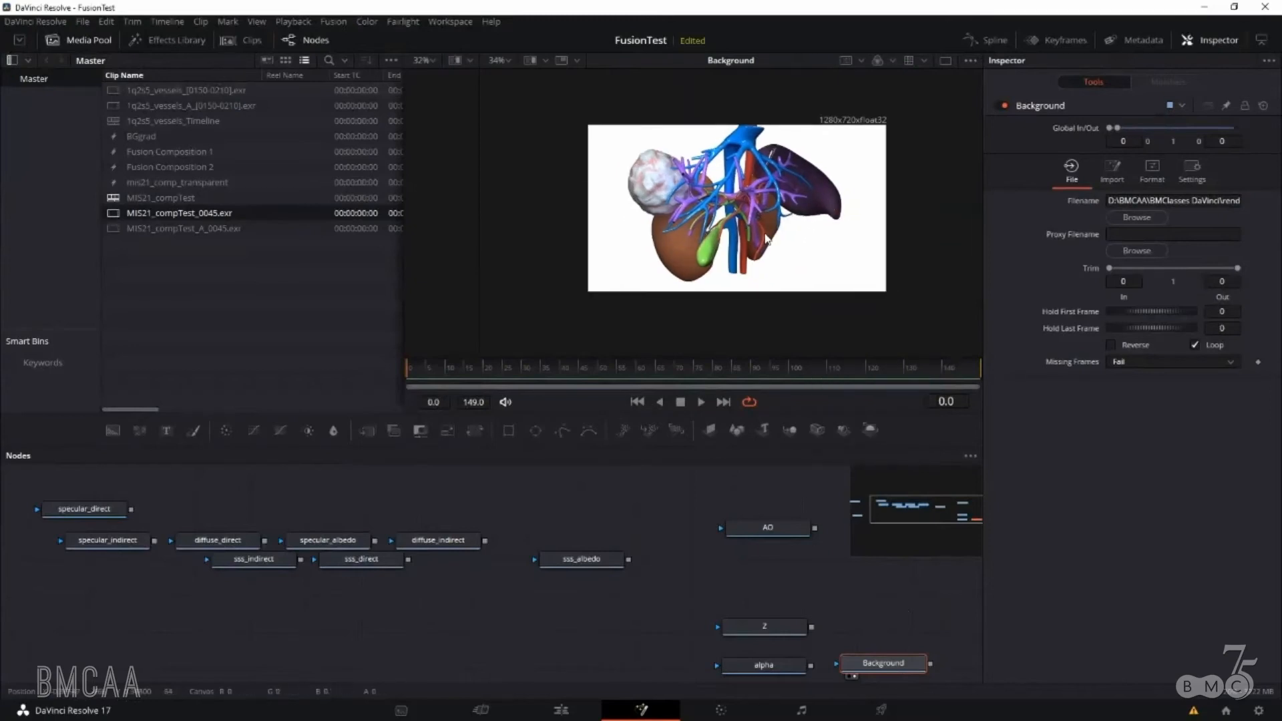
{"action": "scroll", "coordinate": [771, 242], "scroll_direction": "up", "scroll_amount": 2}
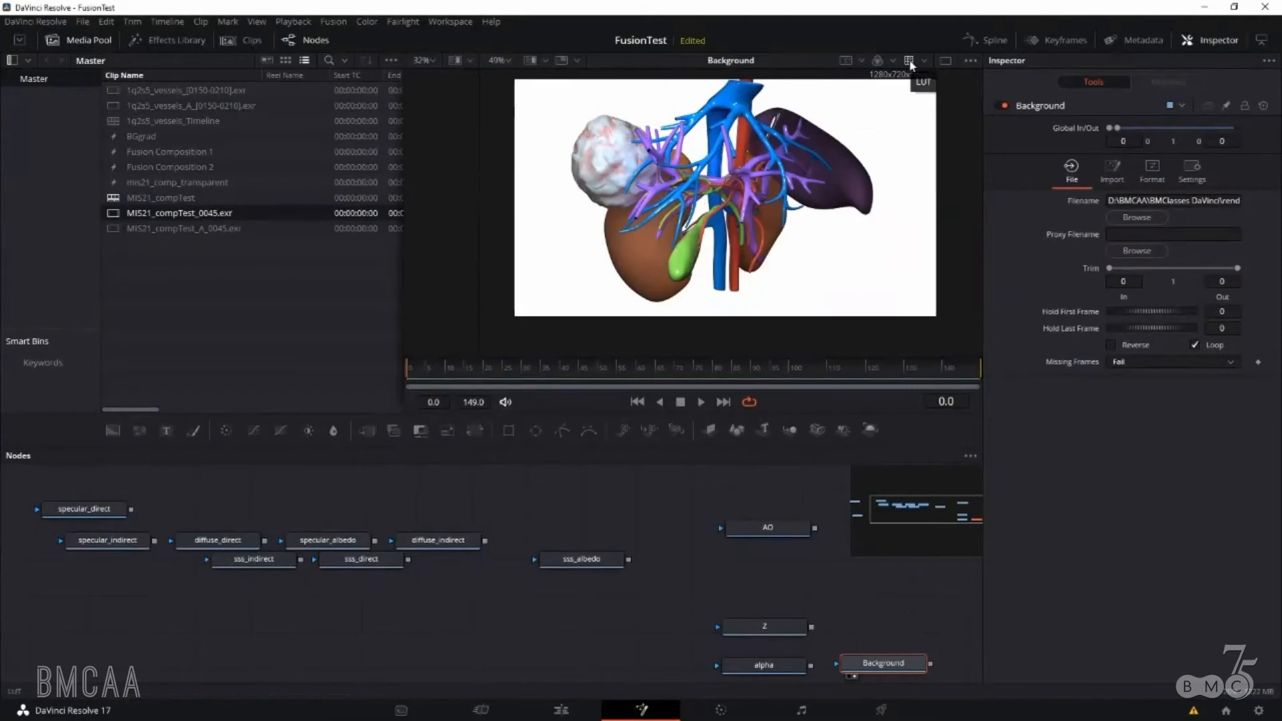
- Inspect the Fusion View LUT settings and turn the second viewer's LUT back on, rebalancing the two viewers
{"action": "left_click", "coordinate": [925, 62]}
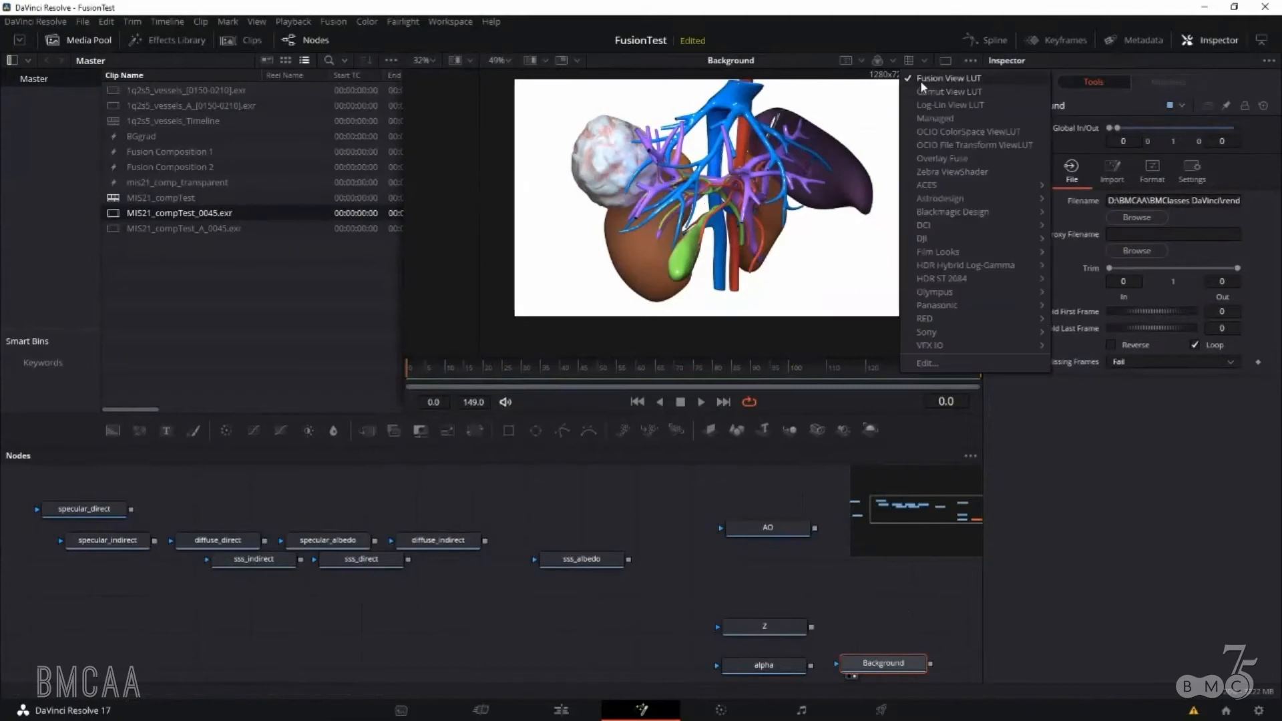
{"action": "left_click", "coordinate": [924, 360]}
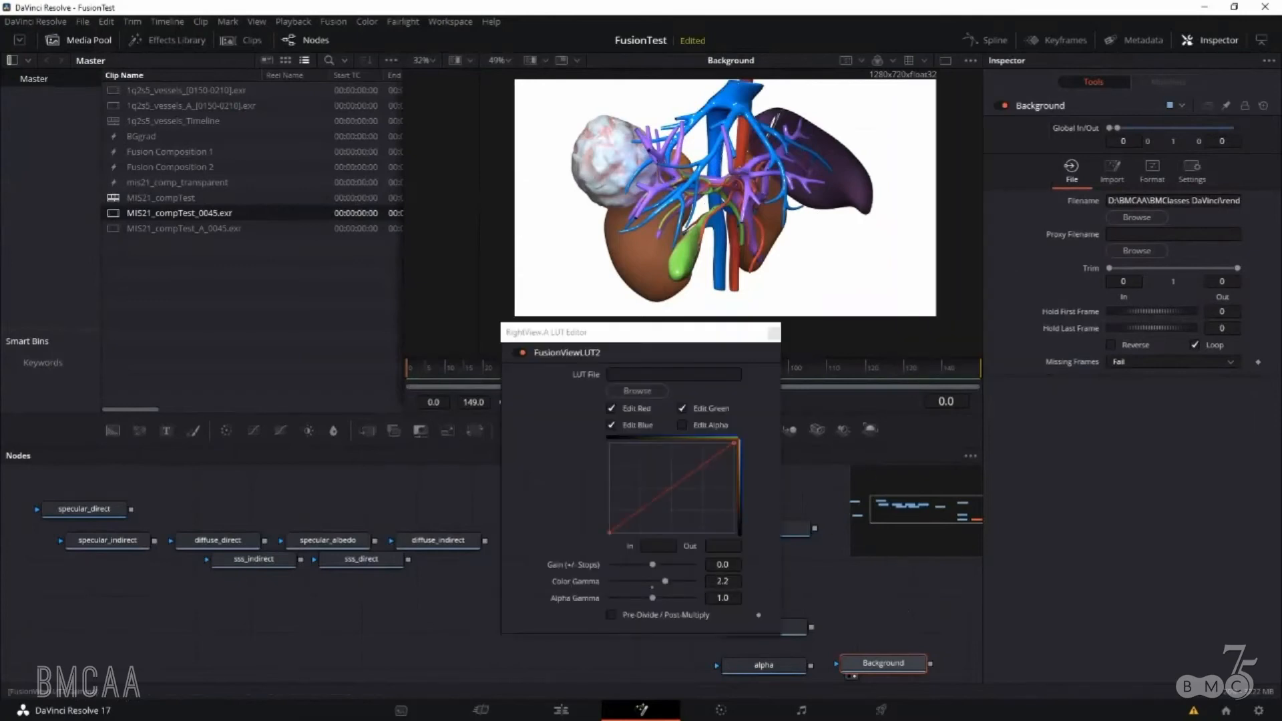
{"action": "left_click", "coordinate": [773, 333]}
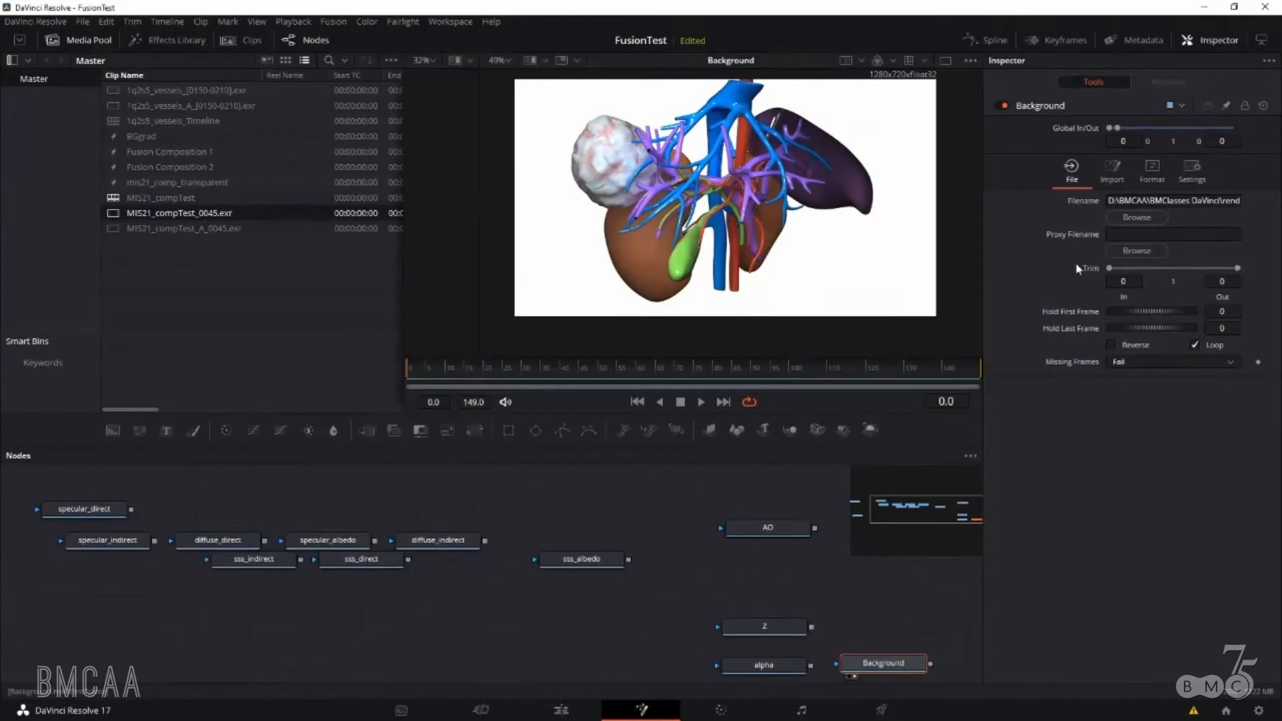
{"action": "left_click", "coordinate": [910, 61]}
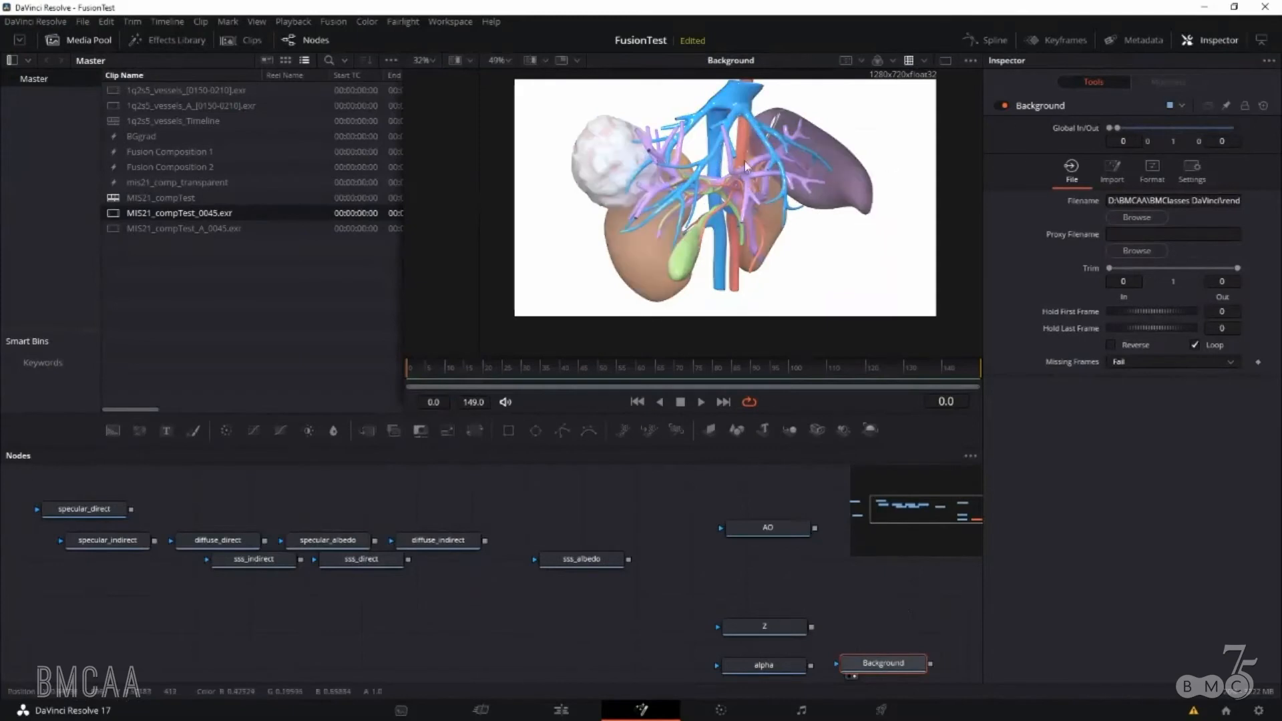
{"action": "left_click_drag", "start_coordinate": [480, 210], "coordinate": [626, 206]}
- Try to combine specular_indirect and specular_direct through a Channel Booleans node
{"action": "left_click_drag", "start_coordinate": [601, 599], "coordinate": [858, 611]}
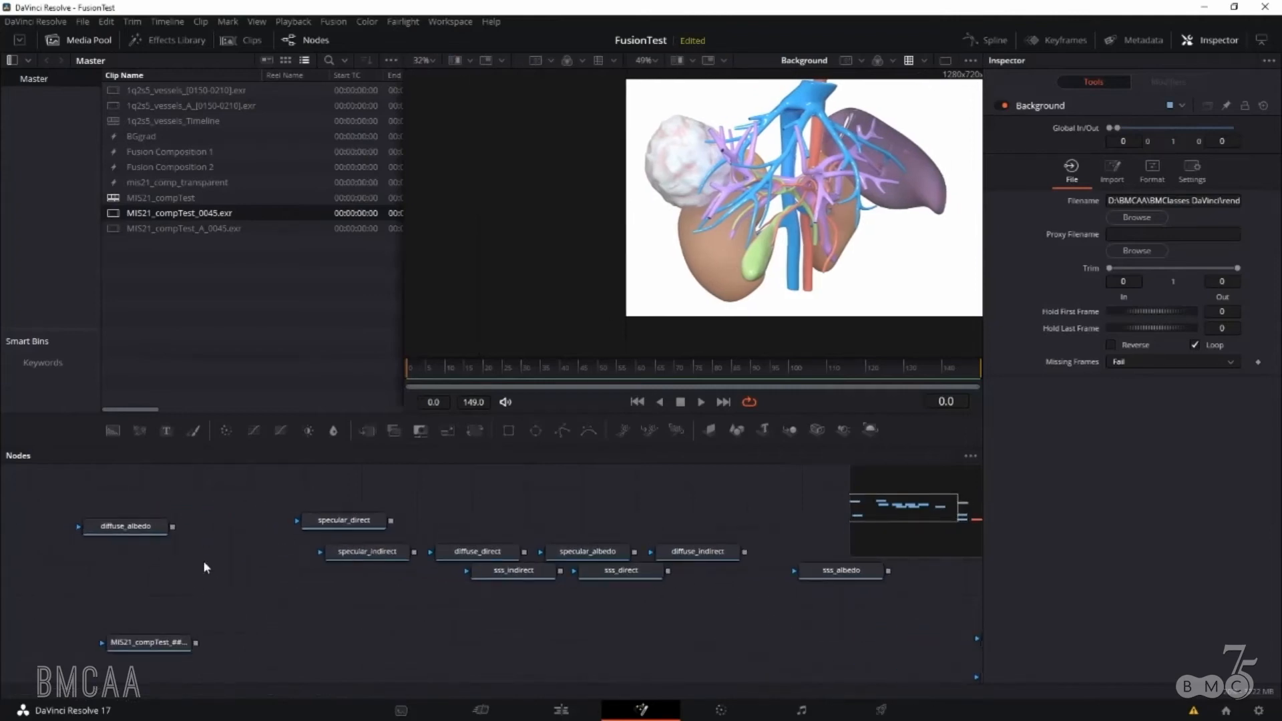
{"action": "left_click_drag", "start_coordinate": [381, 551], "coordinate": [359, 550]}
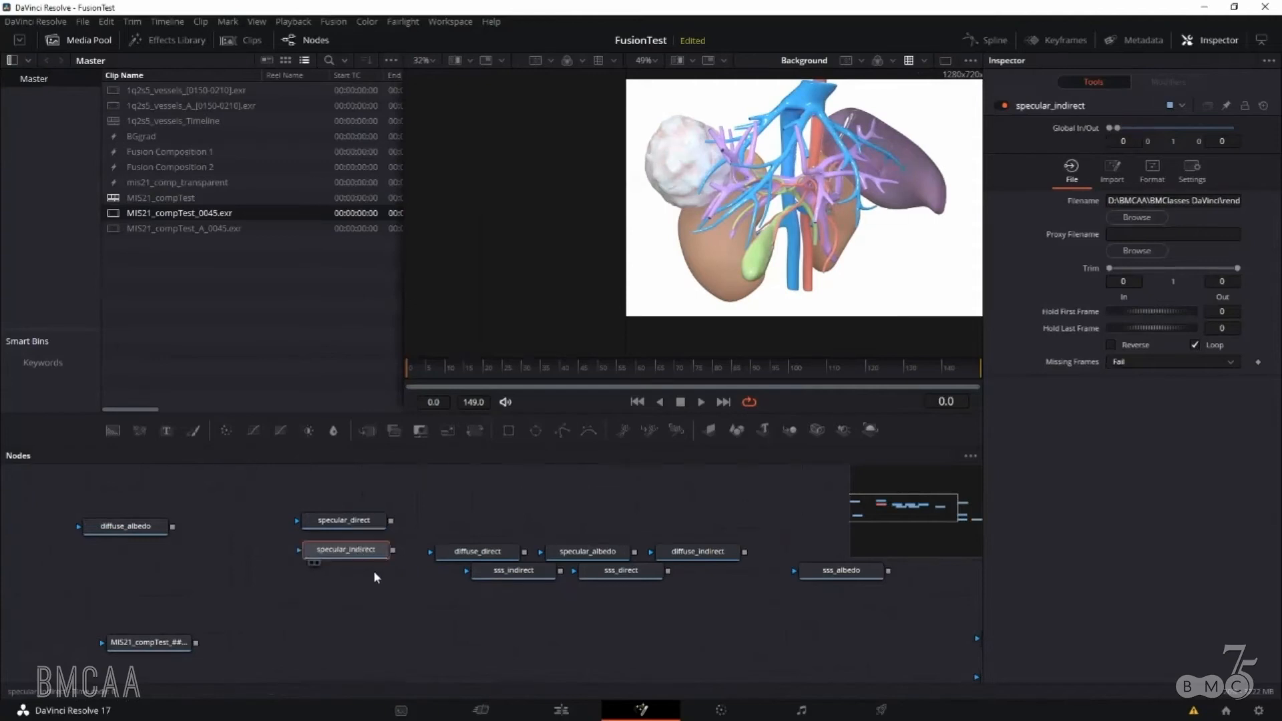
{"action": "left_click", "coordinate": [399, 430]}
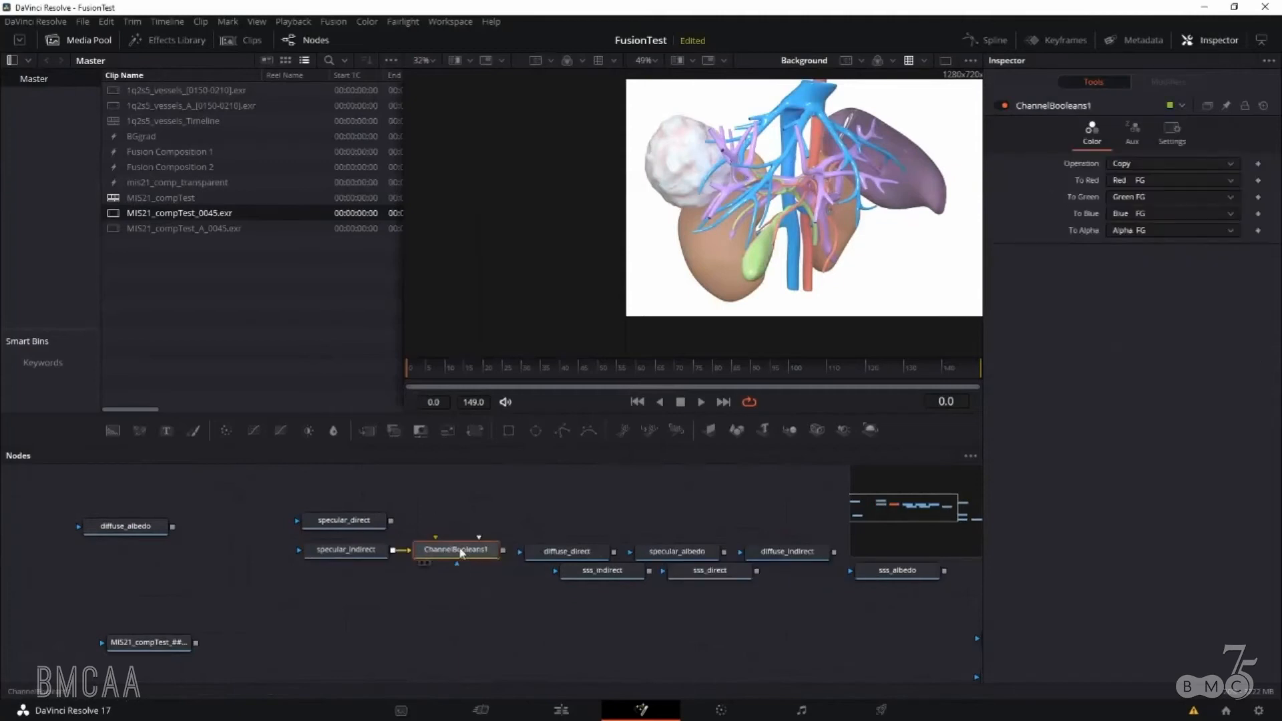
{"action": "left_click_drag", "start_coordinate": [391, 522], "coordinate": [436, 536]}
{"action": "left_click", "coordinate": [1135, 166]}
{"action": "left_click", "coordinate": [1130, 190]}
{"action": "mouse_move", "coordinate": [301, 590]}
{"action": "left_mouse_down"}
{"action": "mouse_move", "coordinate": [450, 512]}
{"action": "mouse_move", "coordinate": [363, 573]}
{"action": "mouse_move", "coordinate": [342, 569]}
{"action": "left_mouse_up"}
{"action": "left_click", "coordinate": [360, 608]}
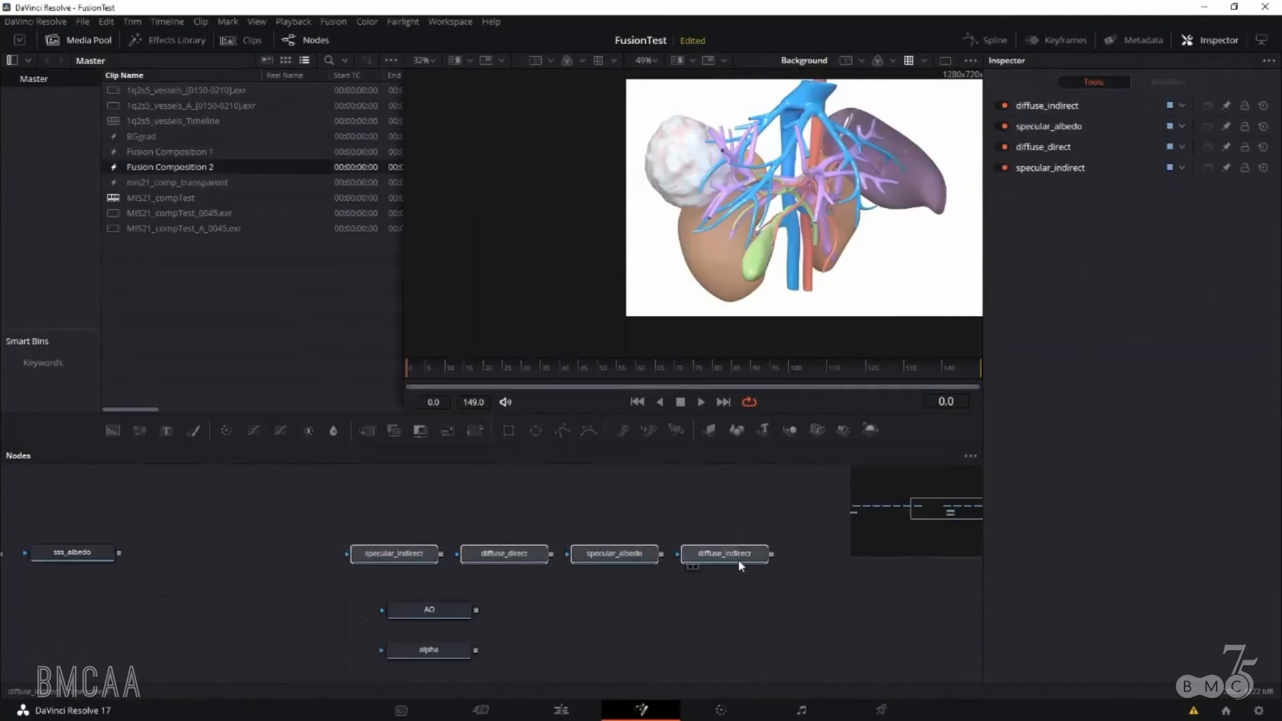
- Bring specular_indirect, specular_albedo, diffuse_direct and diffuse_indirect under the main node row, with the two diffuse nodes paired below
{"action": "left_click_drag", "start_coordinate": [739, 559], "coordinate": [133, 528]}
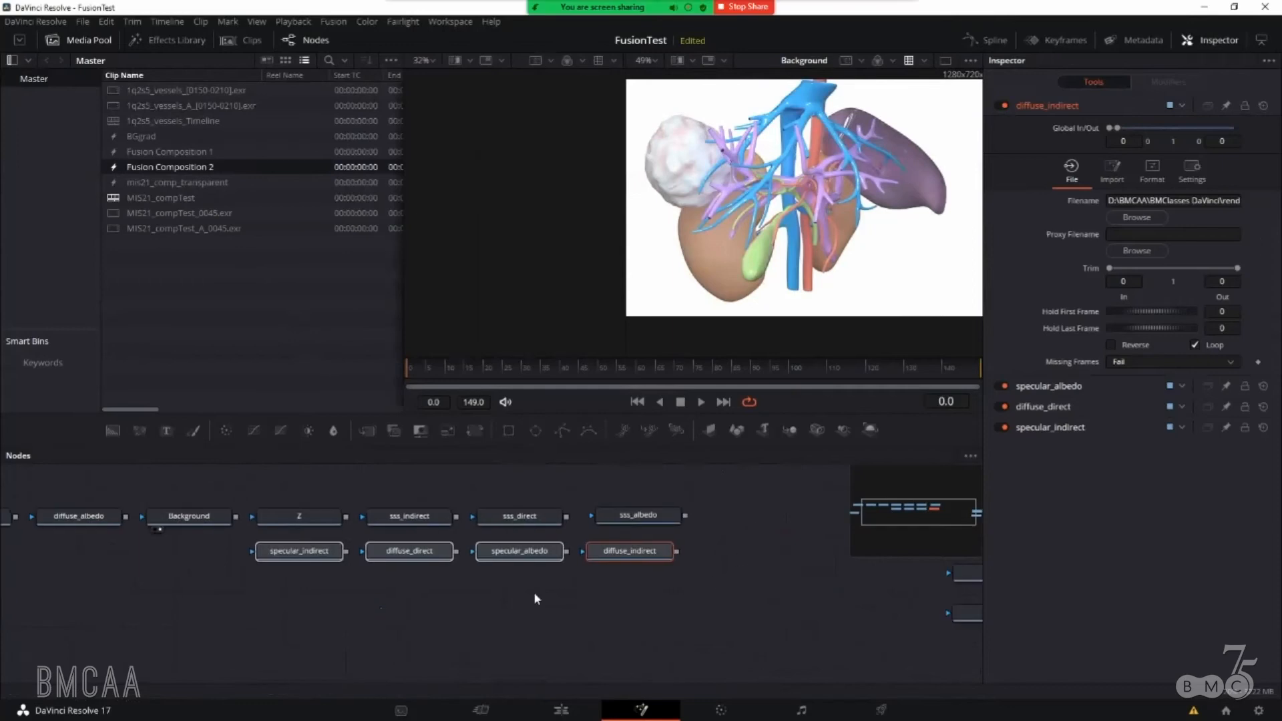
{"action": "left_click", "coordinate": [382, 581]}
{"action": "left_click_drag", "start_coordinate": [414, 553], "coordinate": [212, 607]}
{"action": "left_click_drag", "start_coordinate": [624, 557], "coordinate": [314, 606]}
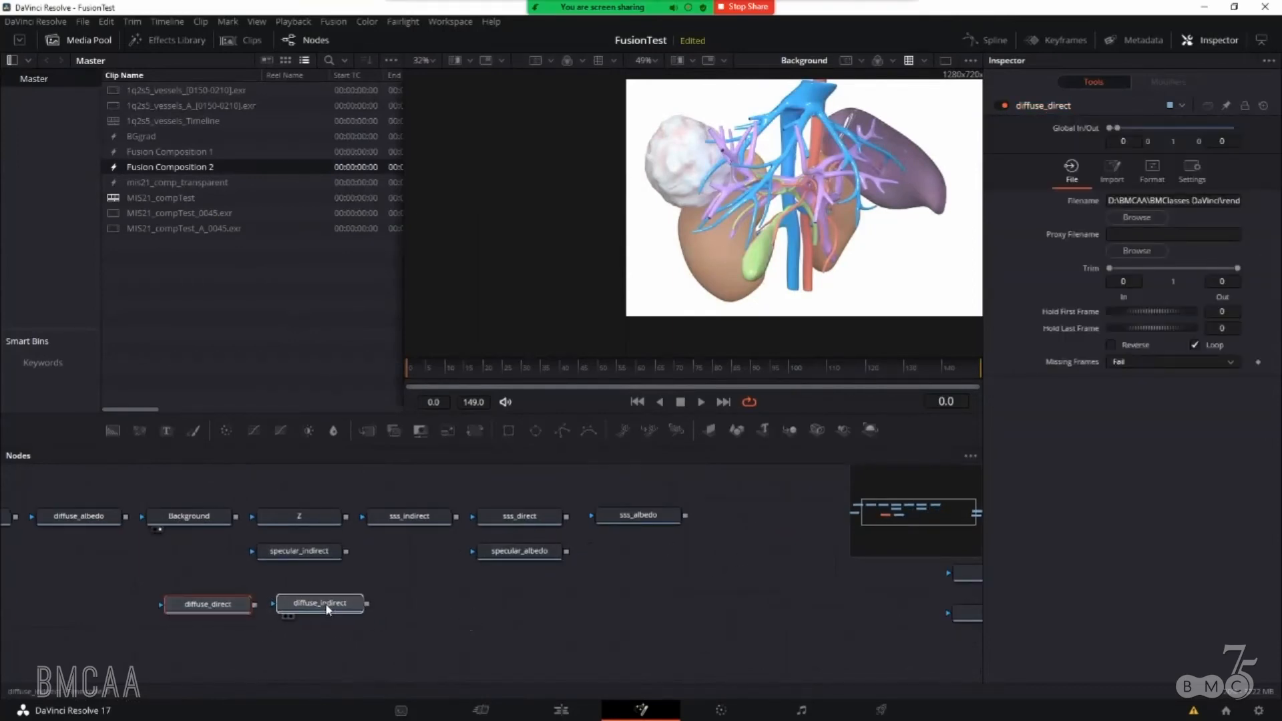
{"action": "left_click_drag", "start_coordinate": [505, 596], "coordinate": [619, 623]}
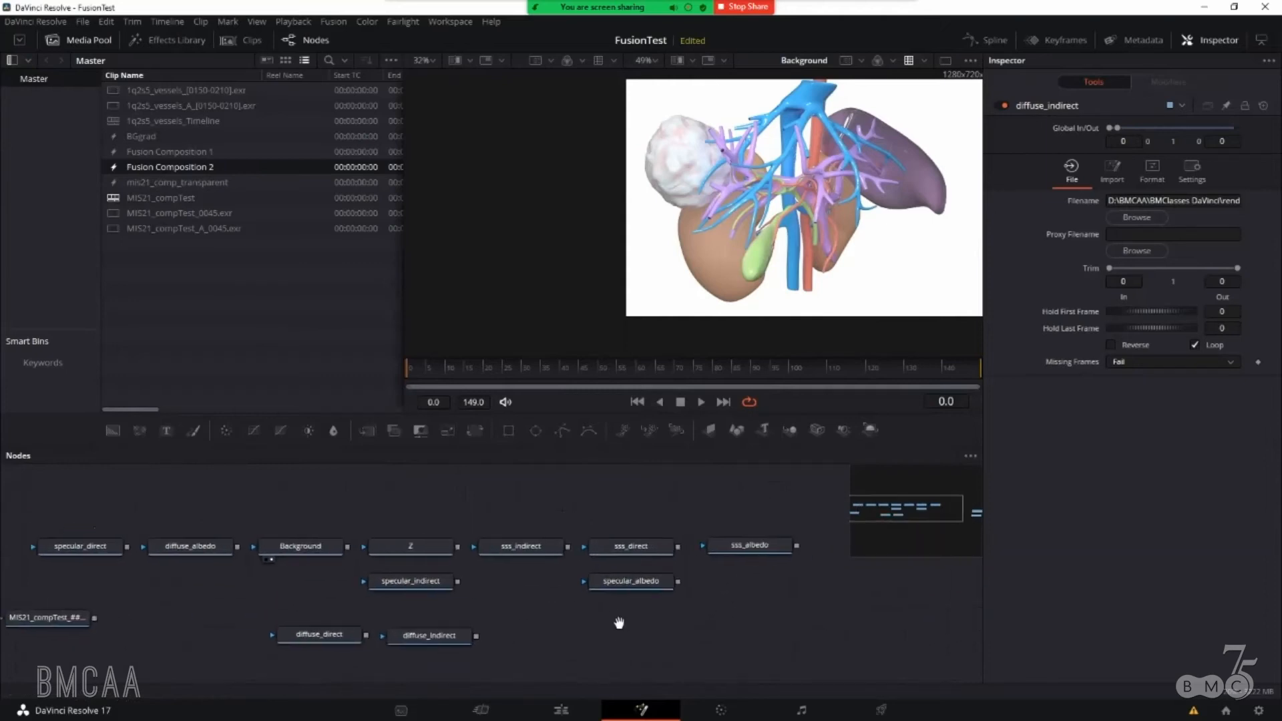
- Separate the sss nodes and Z from the other passes, and place specular_albedo above specular_indirect
{"action": "left_click_drag", "start_coordinate": [510, 519], "coordinate": [646, 527]}
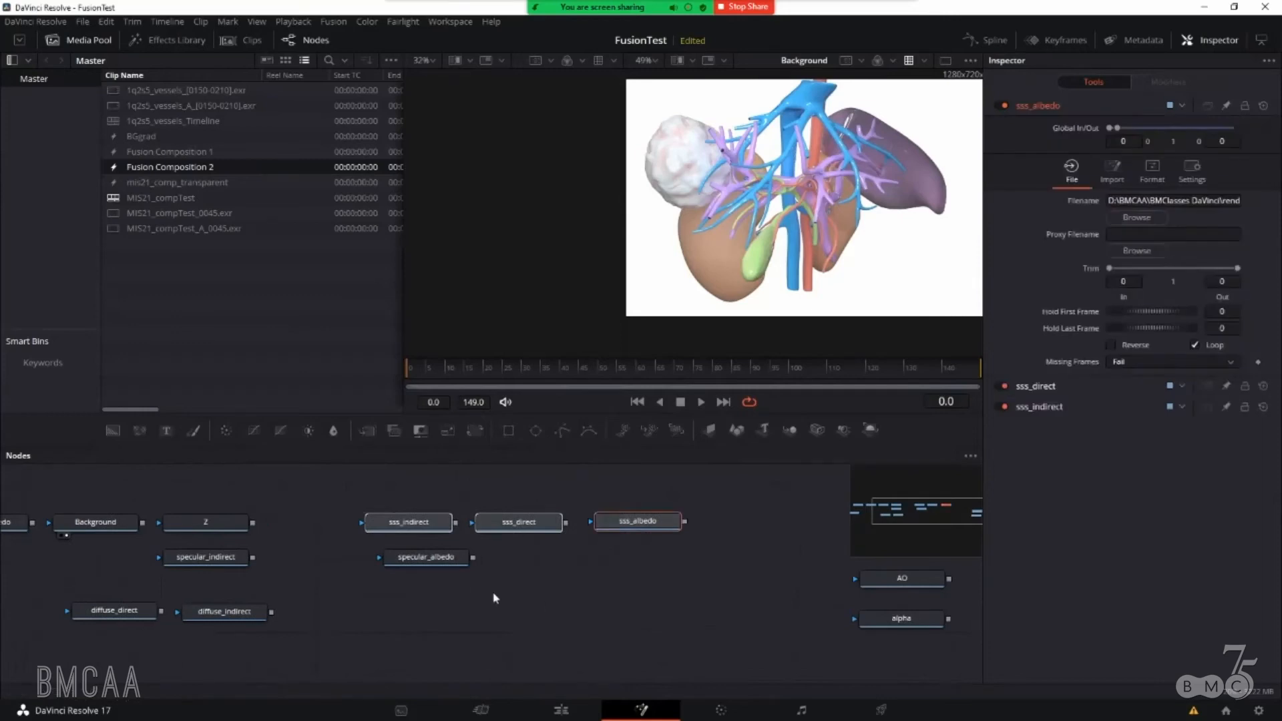
{"action": "left_click", "coordinate": [207, 523]}
{"action": "left_click_drag", "start_coordinate": [207, 523], "coordinate": [767, 564]}
{"action": "left_click_drag", "start_coordinate": [451, 580], "coordinate": [497, 510]}
{"action": "left_click_drag", "start_coordinate": [324, 546], "coordinate": [465, 551]}
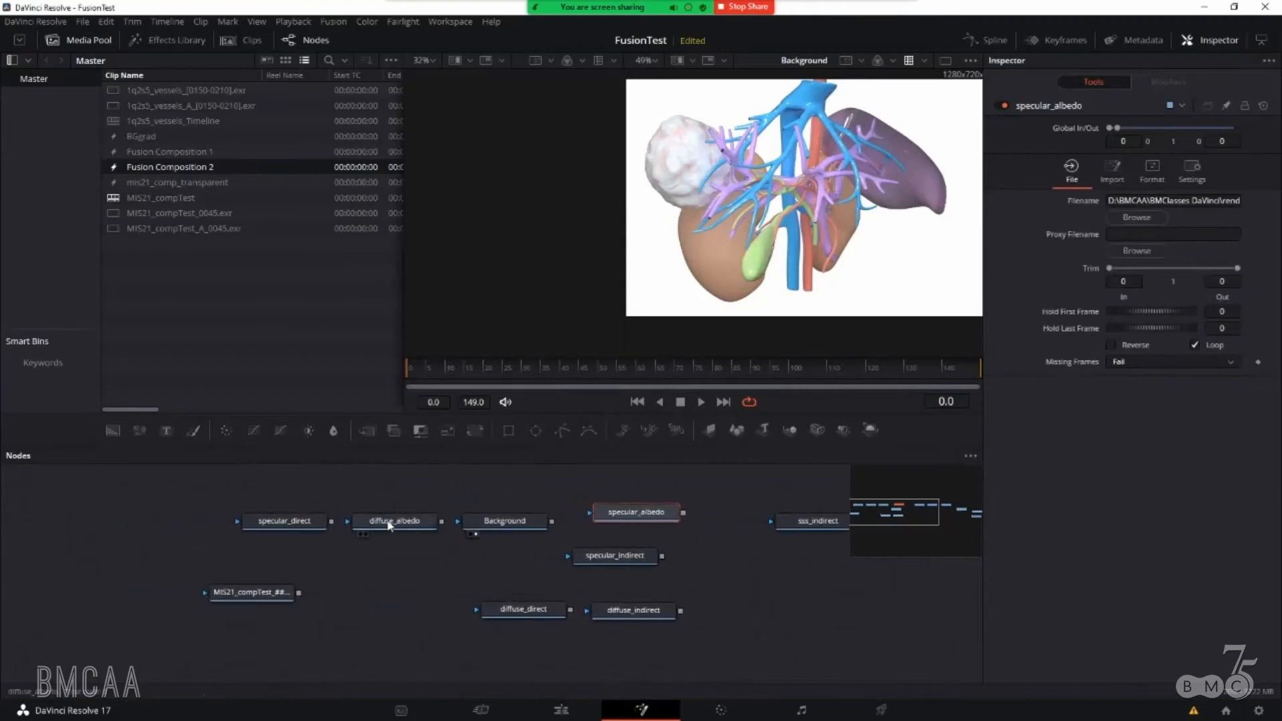
- Group diffuse_albedo with the other diffuse nodes and move Background near the MIS21_compTest loader
{"action": "left_click_drag", "start_coordinate": [391, 523], "coordinate": [502, 570]}
{"action": "left_click_drag", "start_coordinate": [464, 639], "coordinate": [678, 564]}
{"action": "left_click_drag", "start_coordinate": [533, 615], "coordinate": [251, 559]}
{"action": "left_click_drag", "start_coordinate": [346, 522], "coordinate": [286, 638]}
{"action": "left_click_drag", "start_coordinate": [409, 631], "coordinate": [346, 641]}
{"action": "left_click_drag", "start_coordinate": [609, 579], "coordinate": [624, 519]}
{"action": "left_click", "coordinate": [647, 536], "text": "ctrl"}
- Stack specular_albedo, specular_indirect and specular_direct in one column and tidy the diffuse group beside it
{"action": "left_click_drag", "start_coordinate": [199, 520], "coordinate": [281, 577]}
{"action": "left_click_drag", "start_coordinate": [292, 574], "coordinate": [508, 624]}
{"action": "left_click_drag", "start_coordinate": [245, 608], "coordinate": [217, 609]}
{"action": "mouse_move", "coordinate": [245, 559]}
{"action": "left_mouse_down"}
{"action": "mouse_move", "coordinate": [97, 543]}
{"action": "mouse_move", "coordinate": [249, 565]}
{"action": "left_mouse_up"}
{"action": "left_click_drag", "start_coordinate": [335, 542], "coordinate": [366, 568]}
{"action": "left_click_drag", "start_coordinate": [384, 520], "coordinate": [499, 583]}
{"action": "left_click_drag", "start_coordinate": [423, 550], "coordinate": [437, 511]}
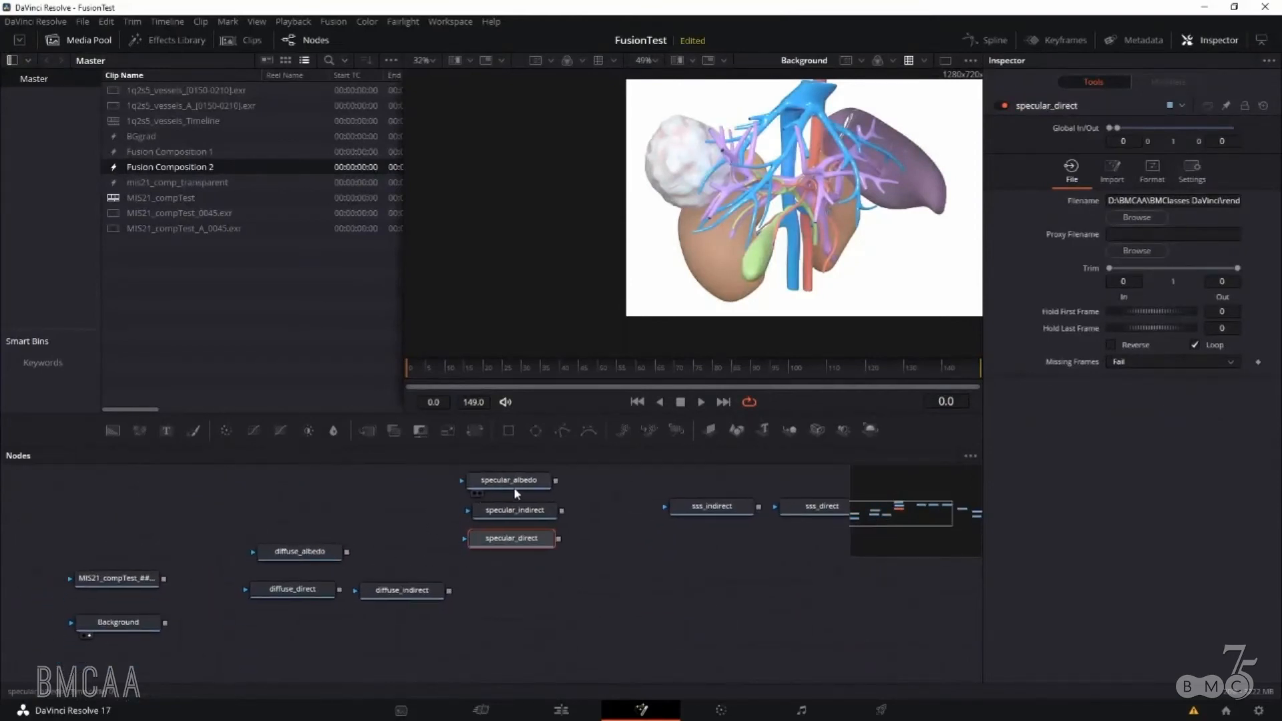
- Stack sss_albedo, sss_direct and sss_indirect in a column to the right of the specular group
{"action": "left_click_drag", "start_coordinate": [510, 590], "coordinate": [578, 566]}
{"action": "left_click_drag", "start_coordinate": [554, 618], "coordinate": [678, 570]}
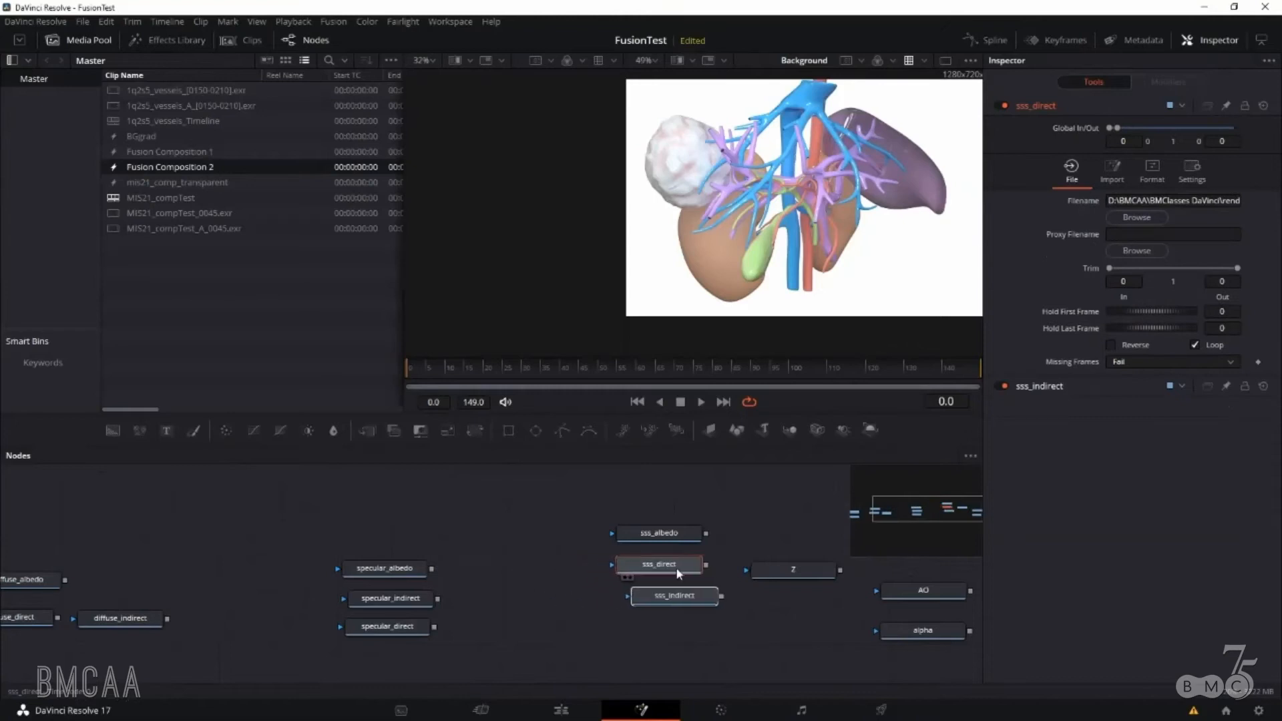
{"action": "left_click_drag", "start_coordinate": [673, 628], "coordinate": [585, 572]}
- Move diffuse_albedo toward the specular group and stack diffuse_indirect directly above diffuse_direct
{"action": "left_click_drag", "start_coordinate": [303, 524], "coordinate": [562, 512]}
{"action": "left_click_drag", "start_coordinate": [290, 573], "coordinate": [477, 560]}
{"action": "left_click_drag", "start_coordinate": [283, 615], "coordinate": [260, 612]}
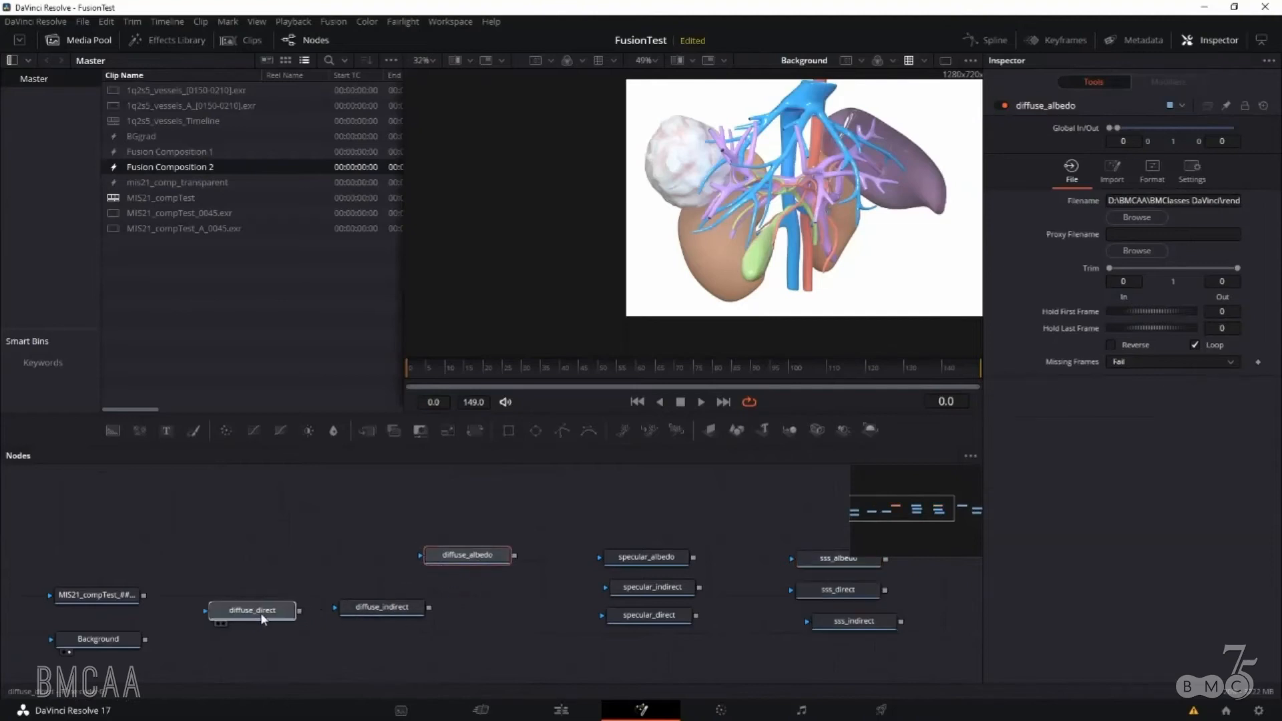
{"action": "left_click_drag", "start_coordinate": [367, 608], "coordinate": [316, 624]}
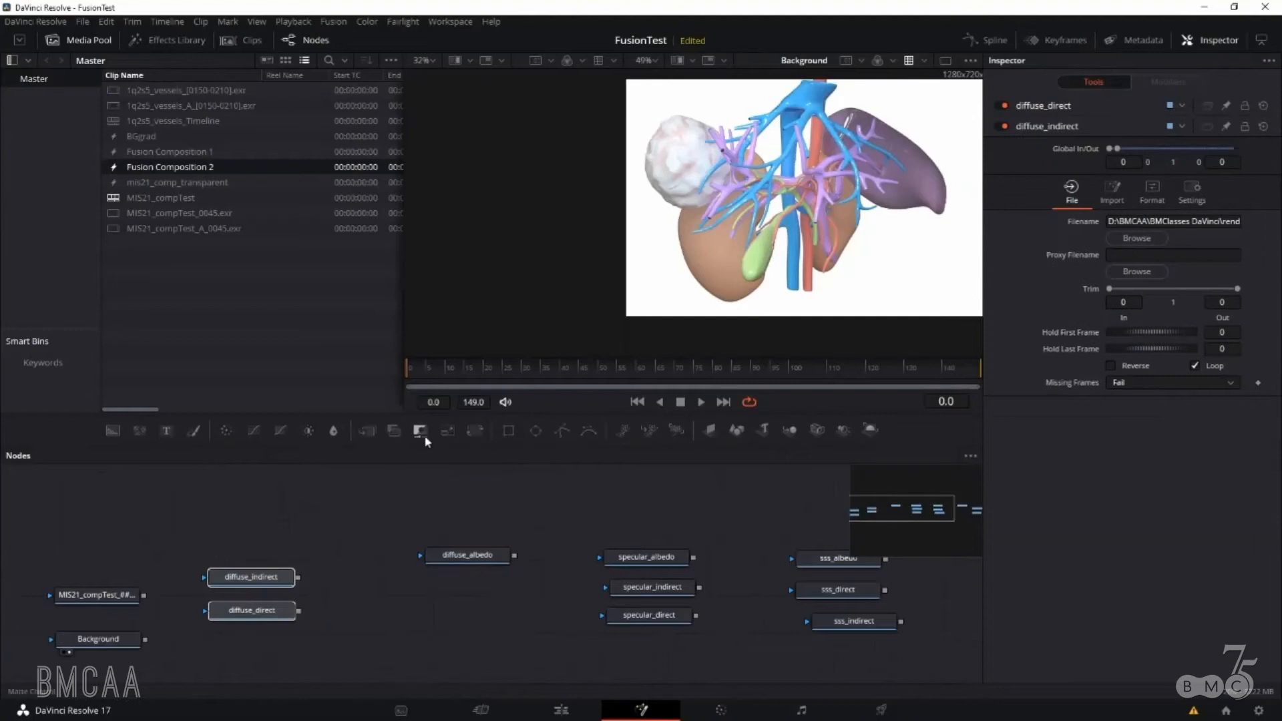
- Combine diffuse_indirect and diffuse_direct in a Channel Booleans node with operation Add and To Alpha set to Do Nothing
{"action": "left_click", "coordinate": [395, 431]}
{"action": "left_click_drag", "start_coordinate": [244, 537], "coordinate": [374, 602]}
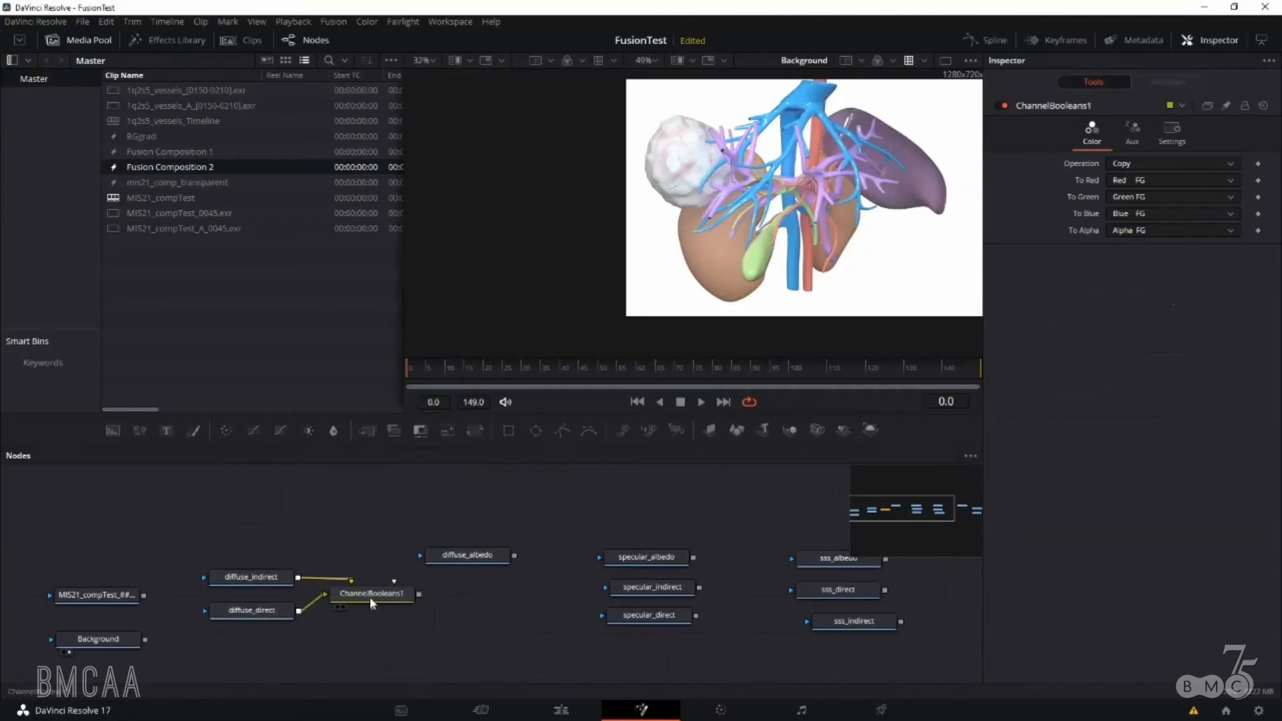
{"action": "left_click", "coordinate": [1141, 163]}
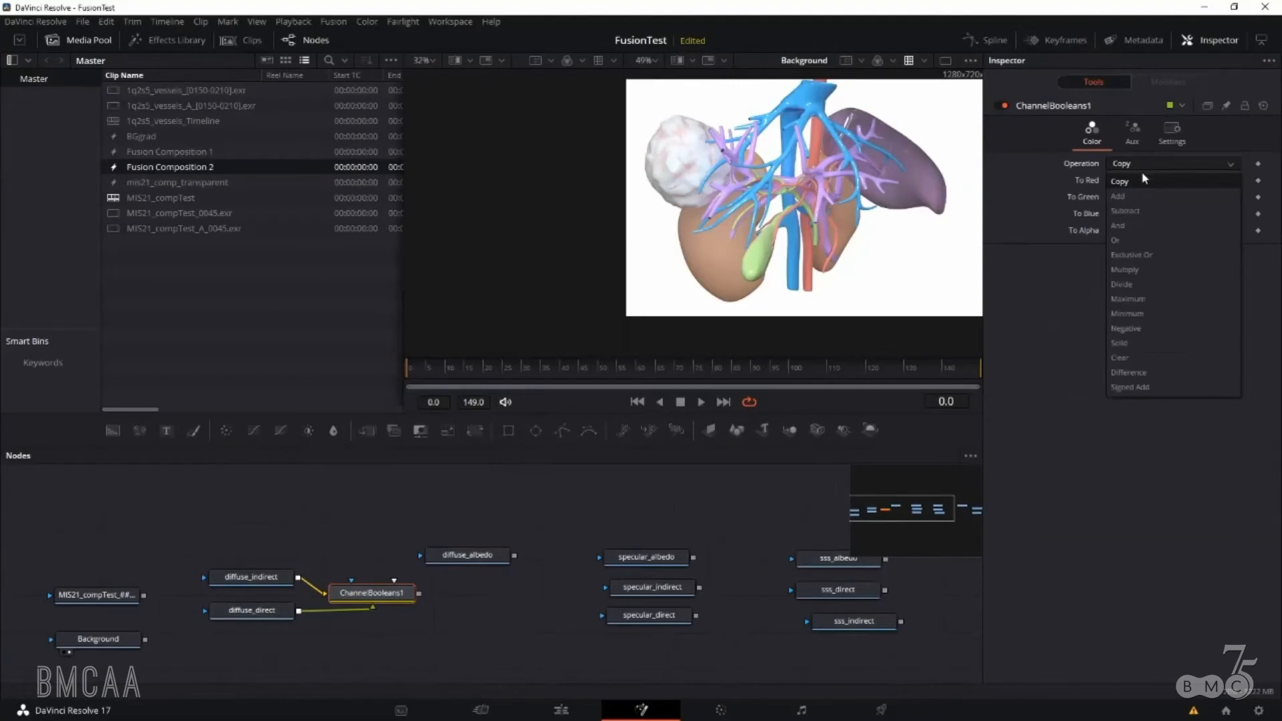
{"action": "left_click", "coordinate": [1125, 195]}
{"action": "left_click", "coordinate": [1134, 231]}
{"action": "left_click", "coordinate": [1143, 308]}
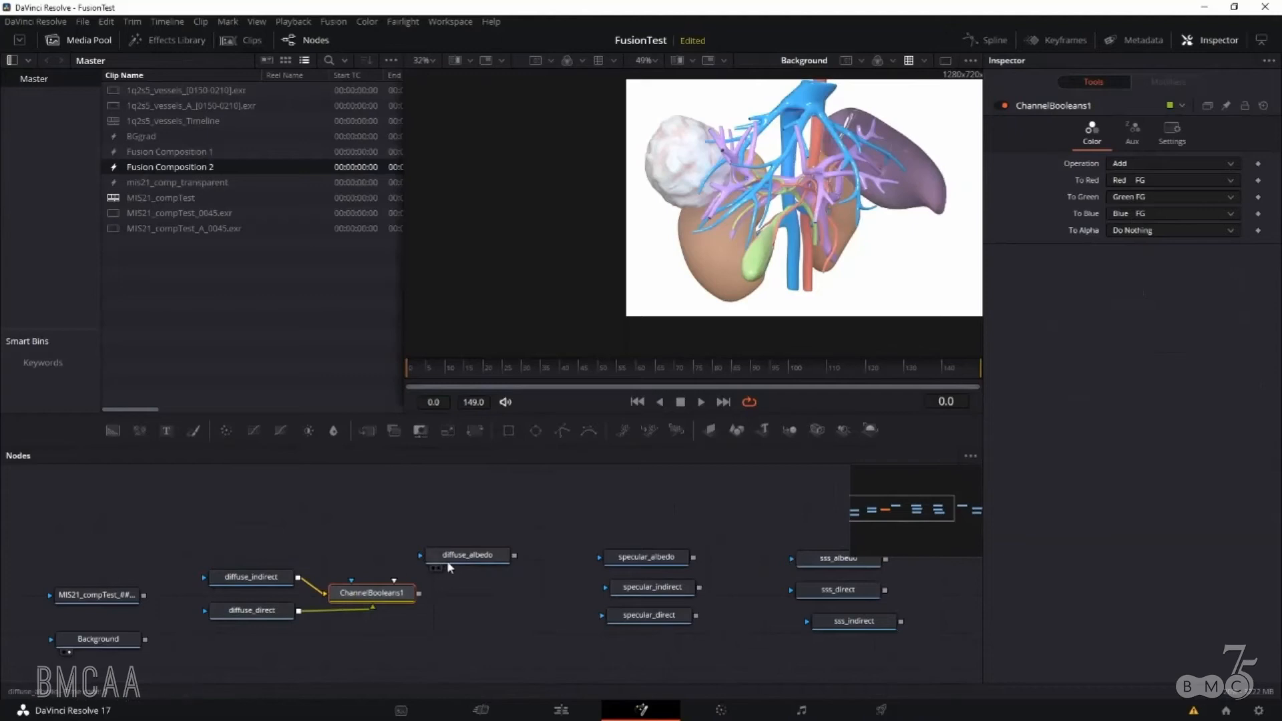
- Add a second Channel Booleans node below diffuse_albedo and connect it to ChannelBooleans1 and diffuse_albedo
{"action": "left_click_drag", "start_coordinate": [446, 560], "coordinate": [453, 551]}
{"action": "left_click_drag", "start_coordinate": [365, 592], "coordinate": [368, 591]}
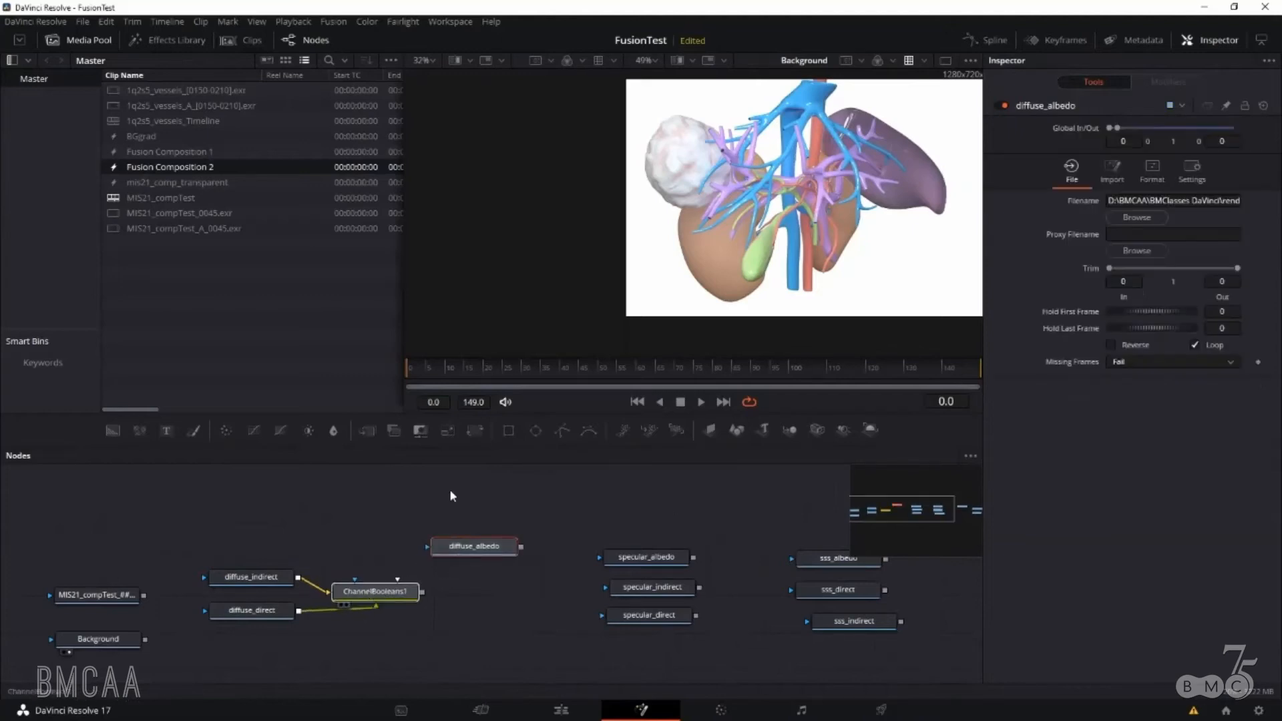
{"action": "left_click_drag", "start_coordinate": [378, 509], "coordinate": [462, 590]}
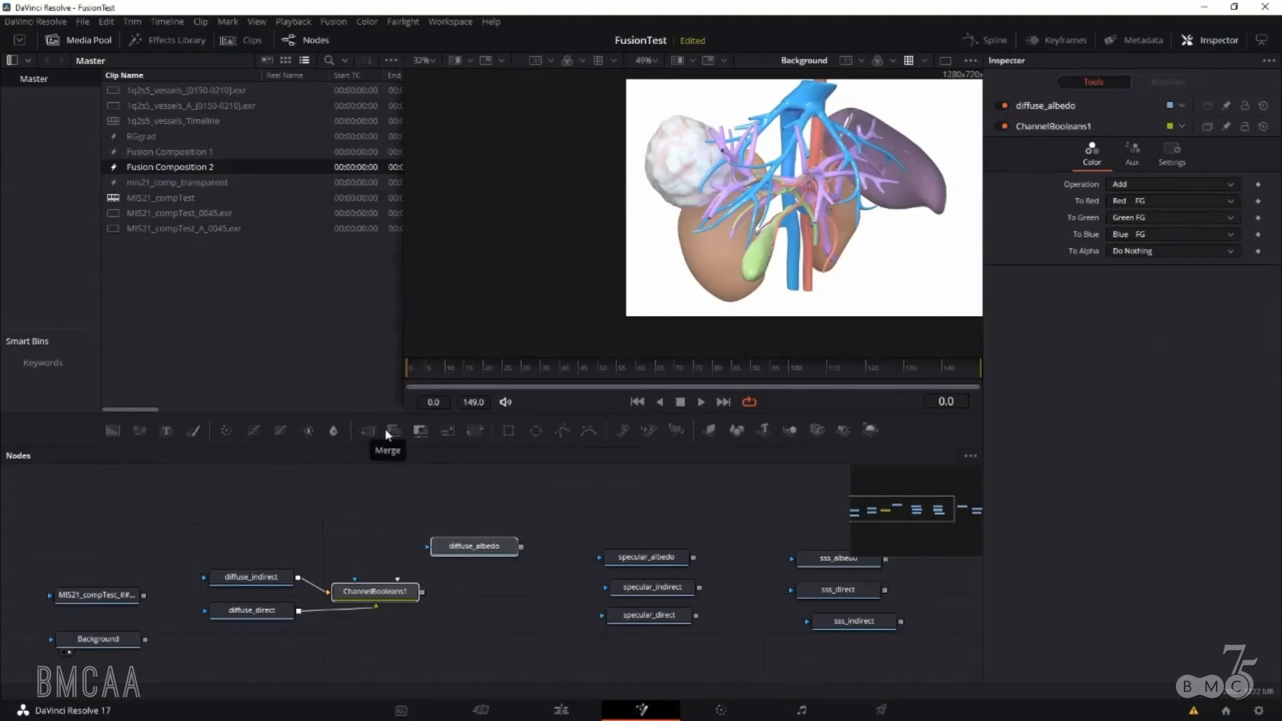
{"action": "left_click", "coordinate": [394, 431]}
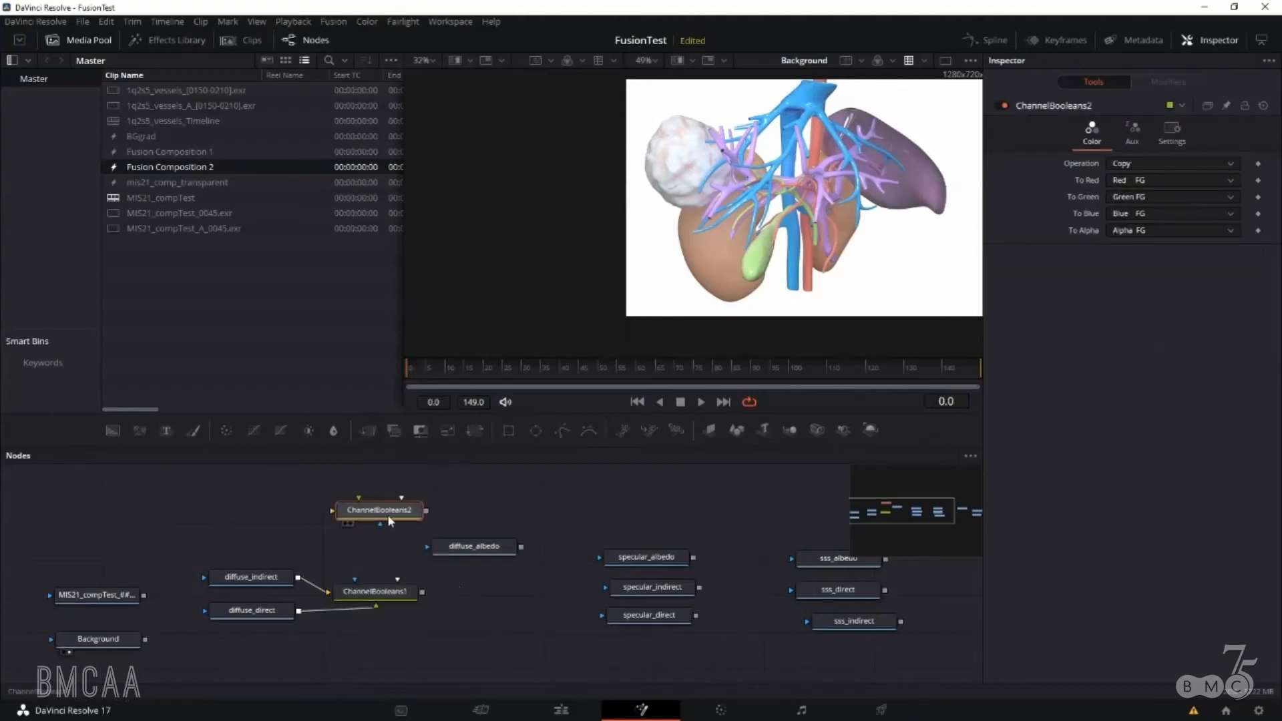
{"action": "left_click_drag", "start_coordinate": [391, 520], "coordinate": [516, 606]}
{"action": "left_click_drag", "start_coordinate": [423, 592], "coordinate": [460, 595]}
{"action": "left_click_drag", "start_coordinate": [427, 547], "coordinate": [516, 597]}
- Set the ChannelBooleans2 operation to Multiply and its To Alpha channel to Do Nothing
{"action": "left_click", "coordinate": [1145, 163]}
{"action": "left_click", "coordinate": [1145, 269]}
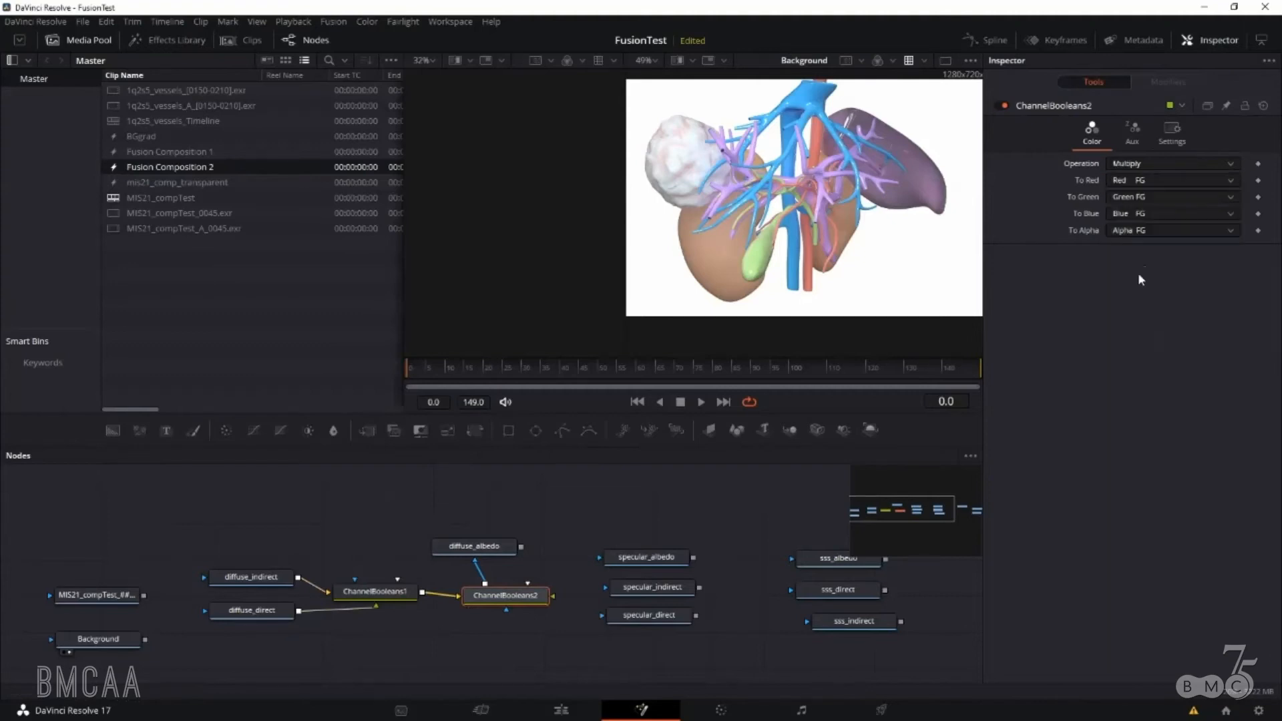
{"action": "left_click", "coordinate": [1125, 231]}
{"action": "left_click", "coordinate": [1140, 307]}
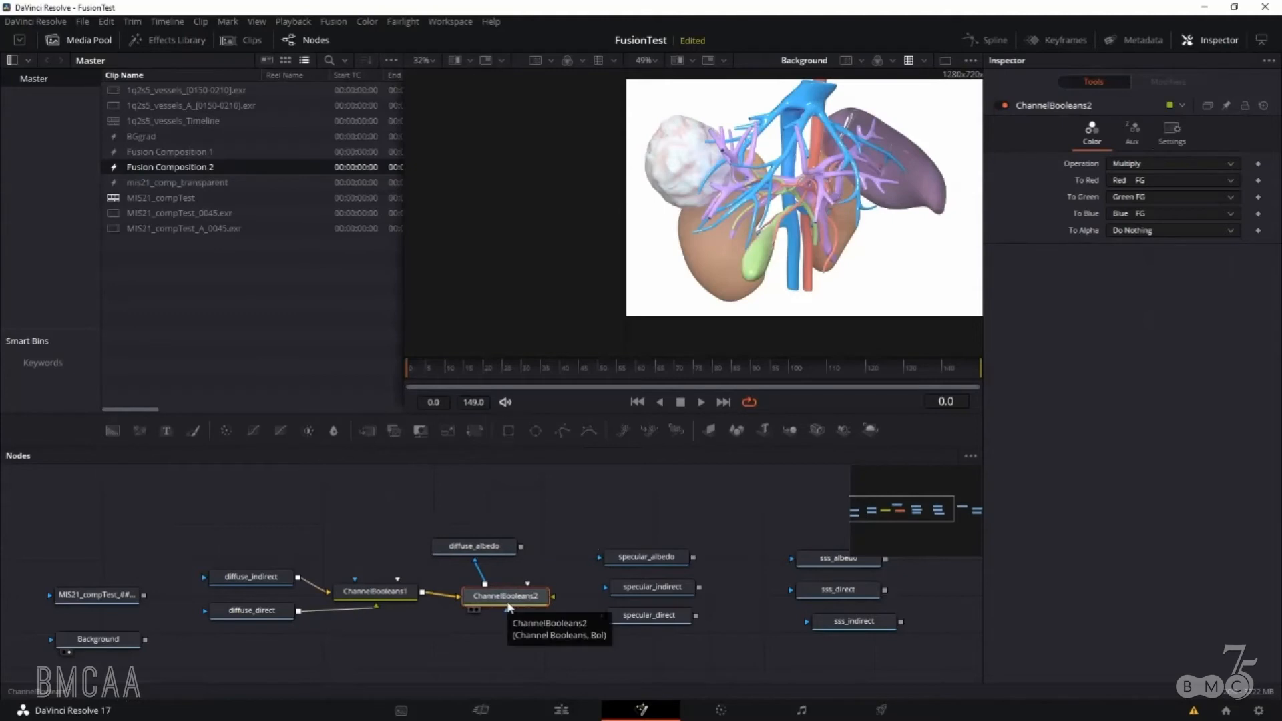
- View ChannelBooleans2, diffuse_indirect and diffuse_direct one after another in the first viewer
{"action": "key", "text": "1"}
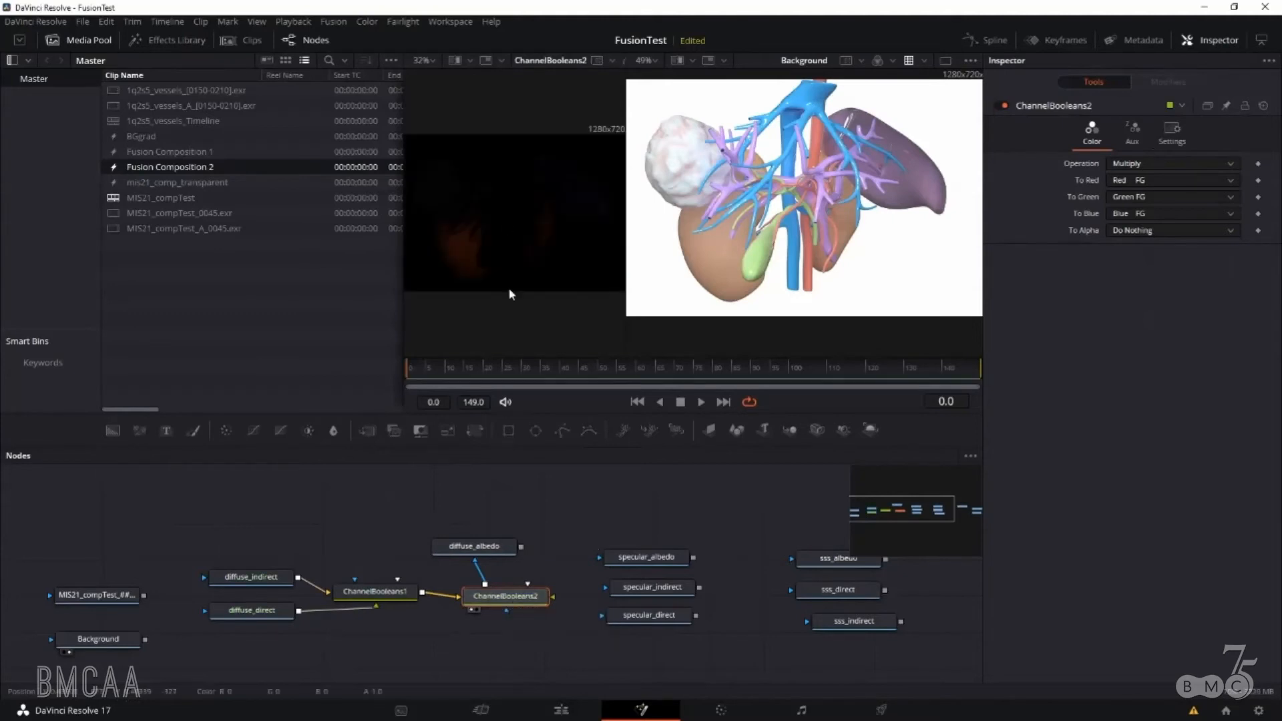
{"action": "left_click", "coordinate": [256, 582]}
{"action": "key", "text": "1"}
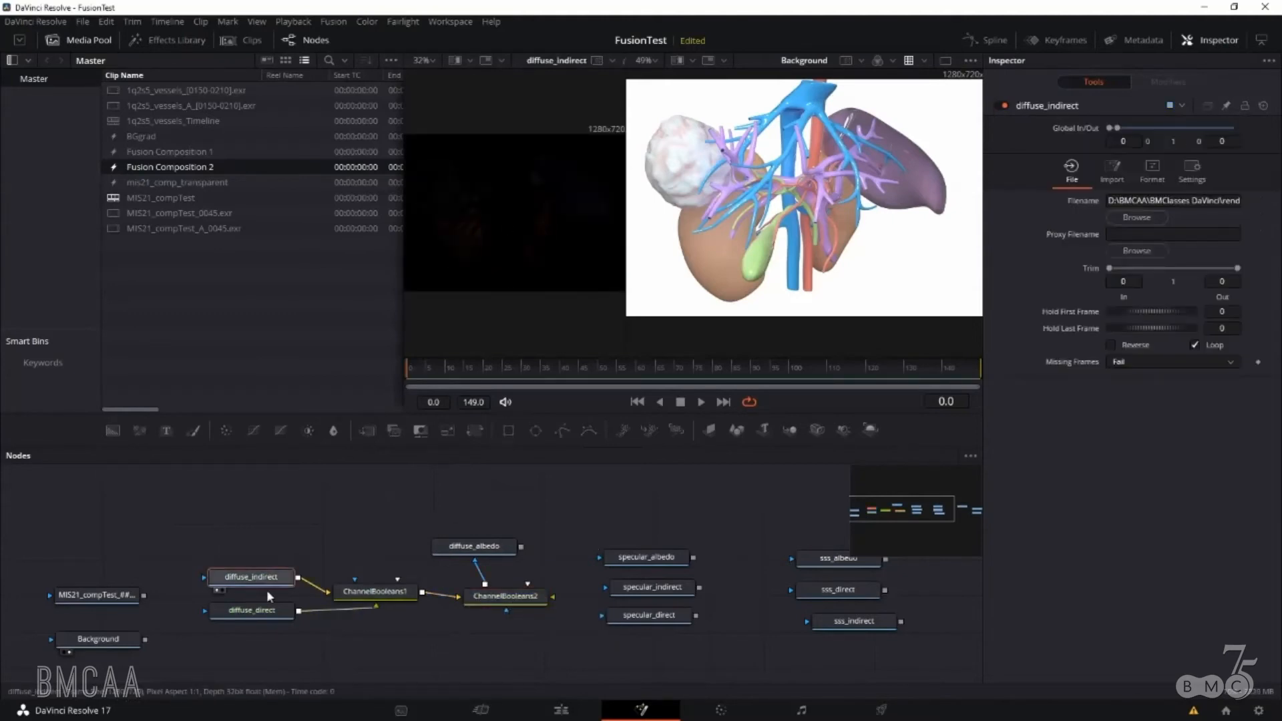
{"action": "left_click", "coordinate": [260, 616]}
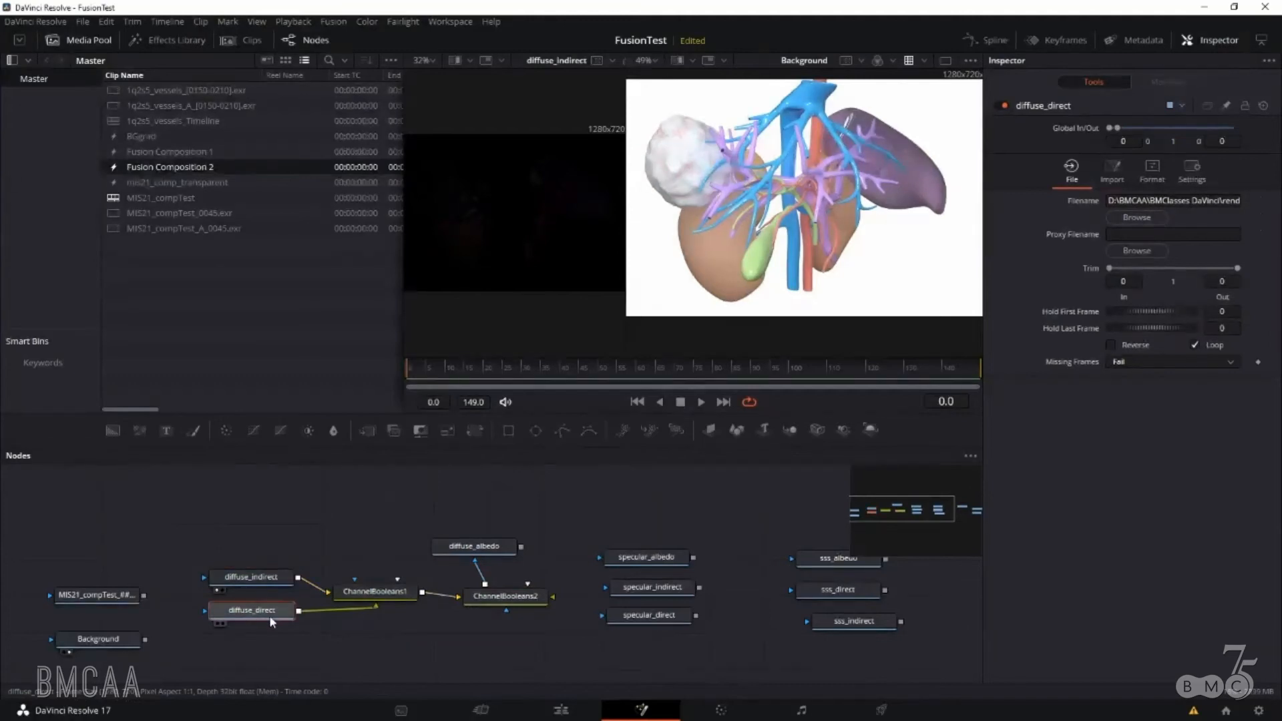
{"action": "key", "text": "1"}
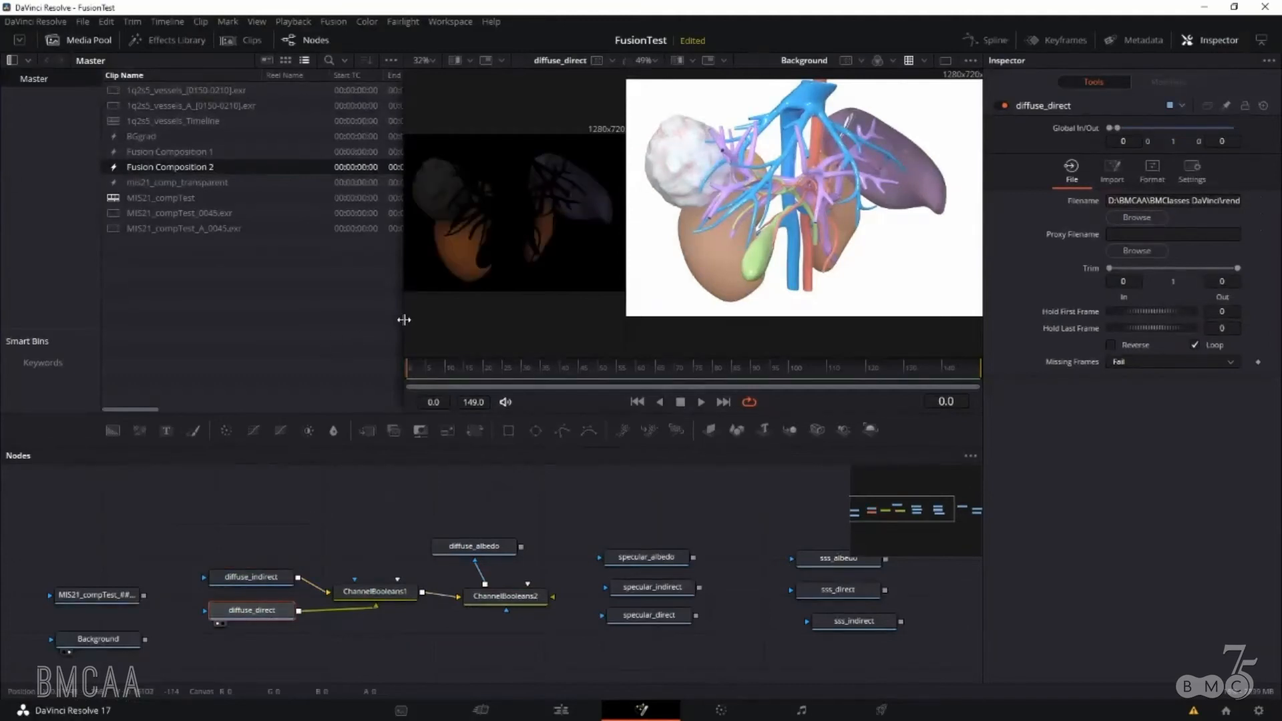
- Widen the first viewer at the expense of the media pool and second viewer, and enlarge its image to 65%
{"action": "left_click_drag", "start_coordinate": [404, 319], "coordinate": [245, 337]}
{"action": "left_click_drag", "start_coordinate": [532, 329], "coordinate": [772, 320]}
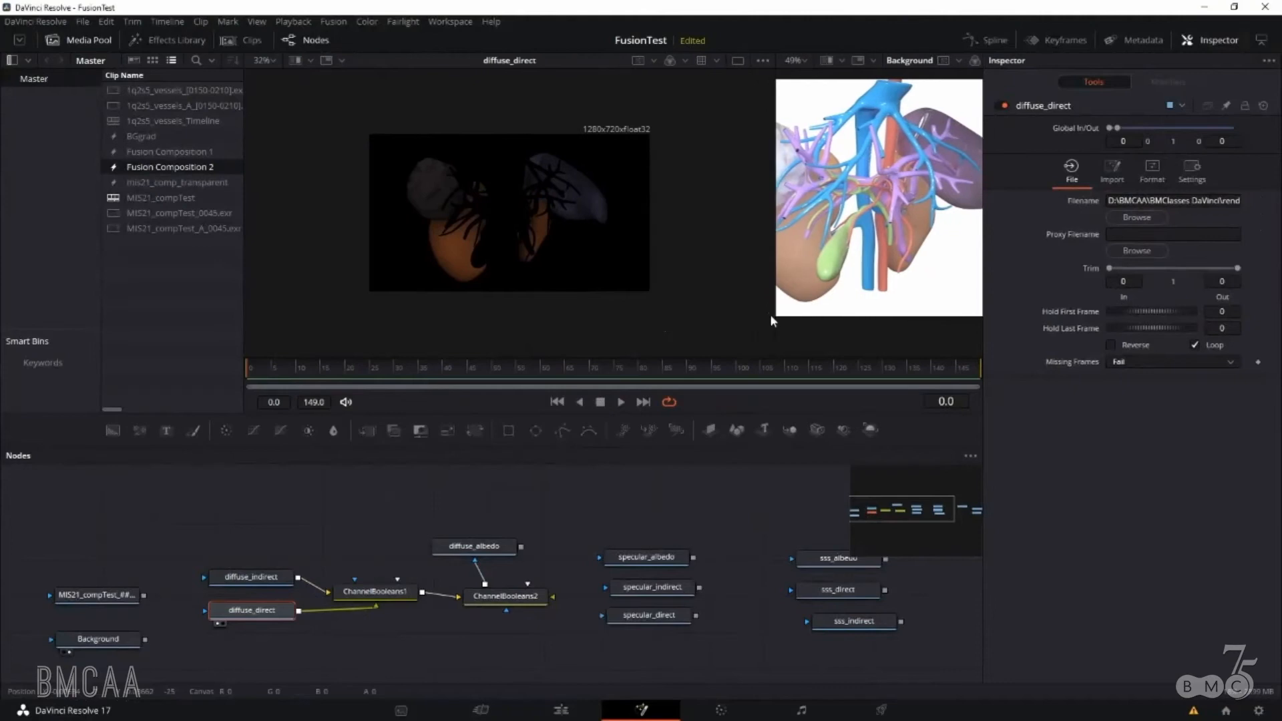
{"action": "right_click", "coordinate": [525, 220]}
{"action": "left_click", "coordinate": [522, 222]}
{"action": "scroll", "coordinate": [525, 206], "scroll_direction": "up", "scroll_amount": 2}
{"action": "scroll", "coordinate": [524, 205], "scroll_direction": "up", "scroll_amount": 2}
- Compare diffuse_indirect, diffuse_direct, their ChannelBooleans1 result and diffuse_albedo in the enlarged first viewer
{"action": "left_click", "coordinate": [261, 582]}
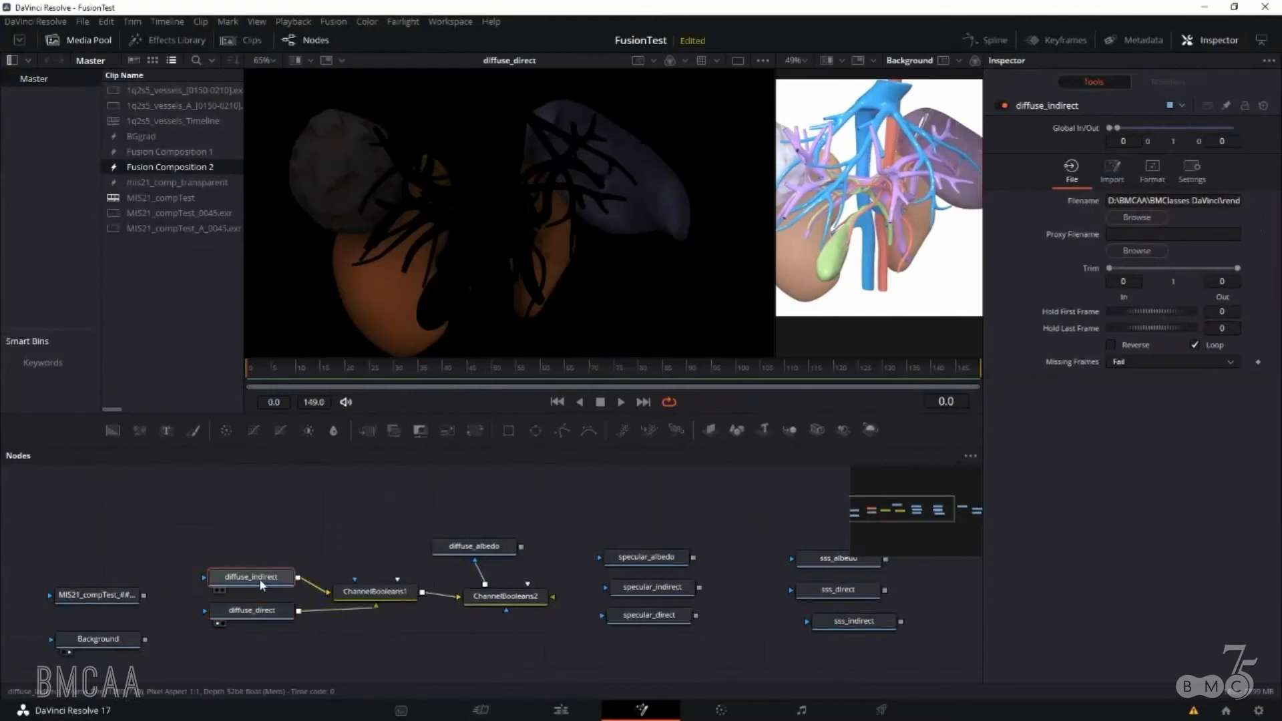
{"action": "key", "text": "1"}
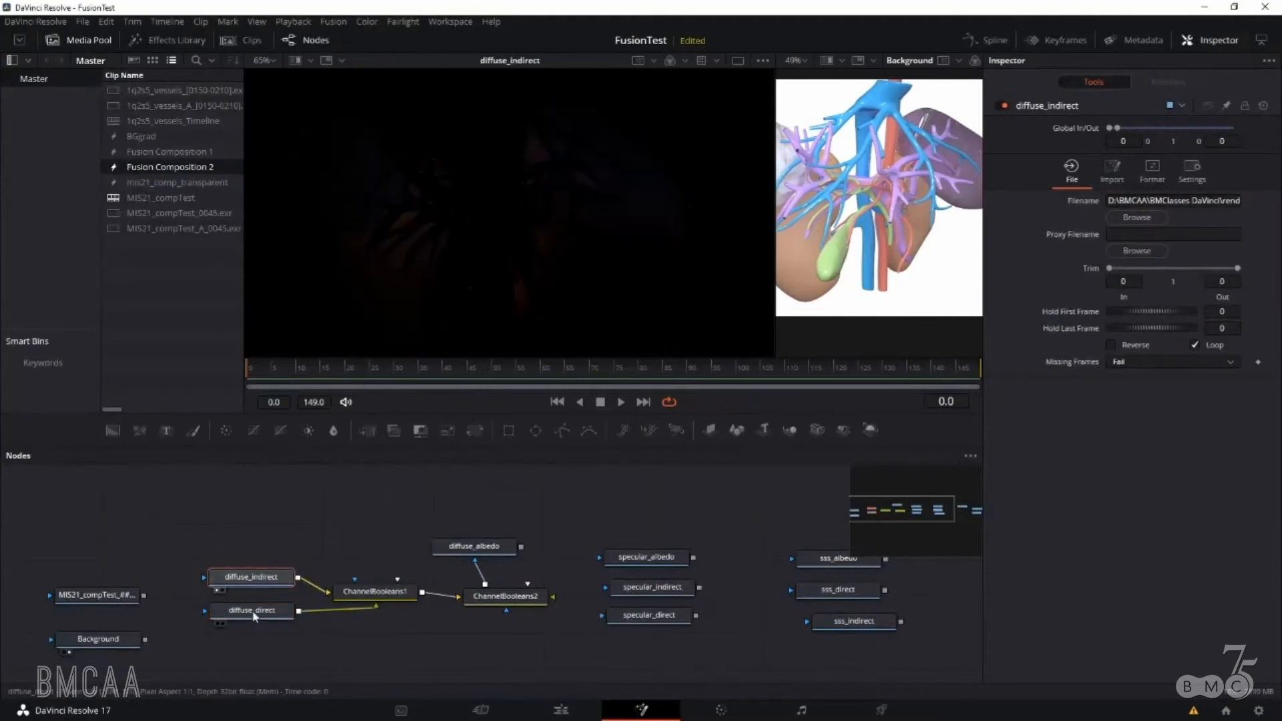
{"action": "left_click", "coordinate": [255, 613]}
{"action": "key", "text": "1"}
{"action": "left_click", "coordinate": [374, 593]}
{"action": "key", "text": "1"}
{"action": "left_click", "coordinate": [488, 553]}
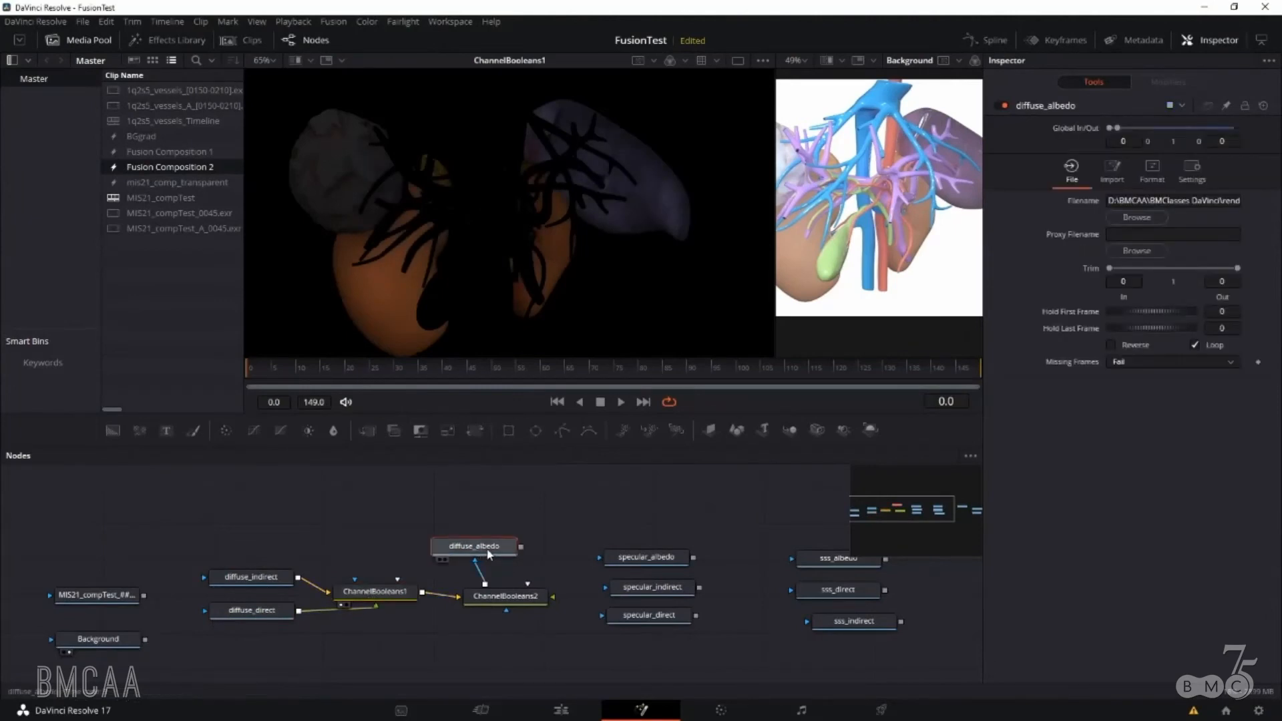
{"action": "key", "text": "1"}
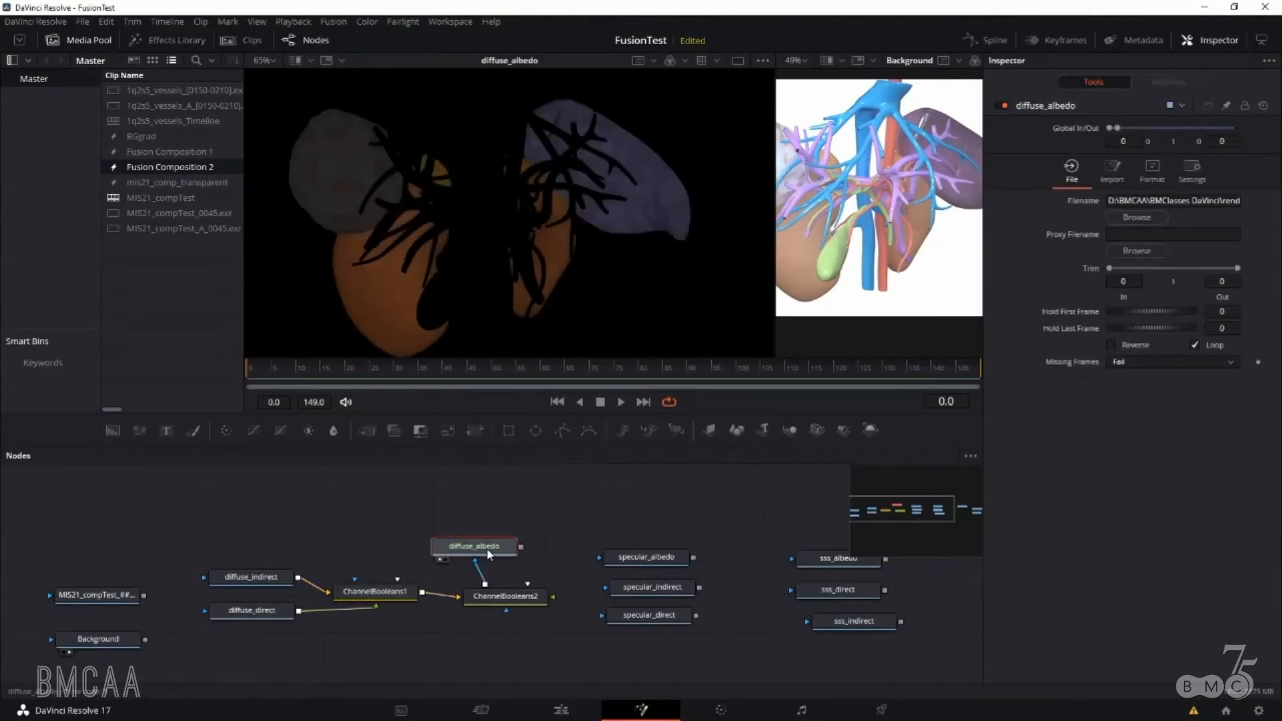
- View the ChannelBooleans2 multiply result in the first viewer and clear the second viewer
{"action": "left_click", "coordinate": [500, 597]}
{"action": "key", "text": "2"}
{"action": "key", "text": "2"}
{"action": "key", "text": "1"}
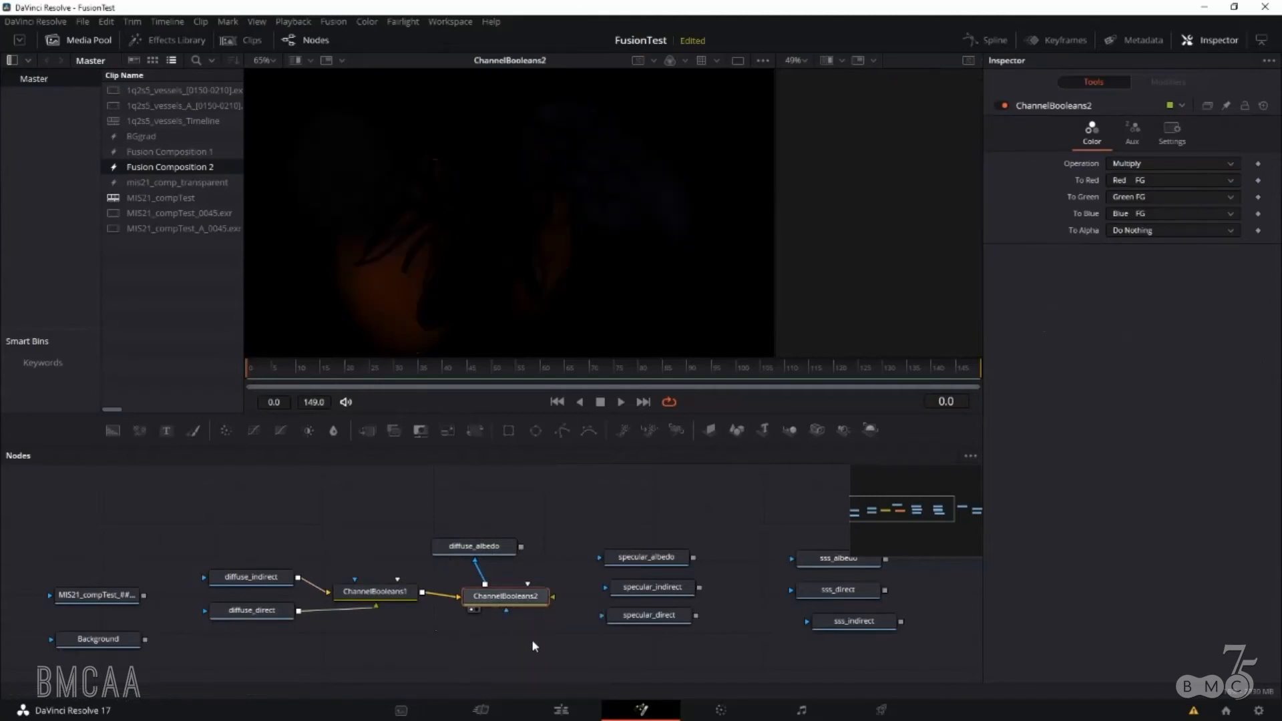
{"action": "left_click_drag", "start_coordinate": [538, 642], "coordinate": [445, 641]}
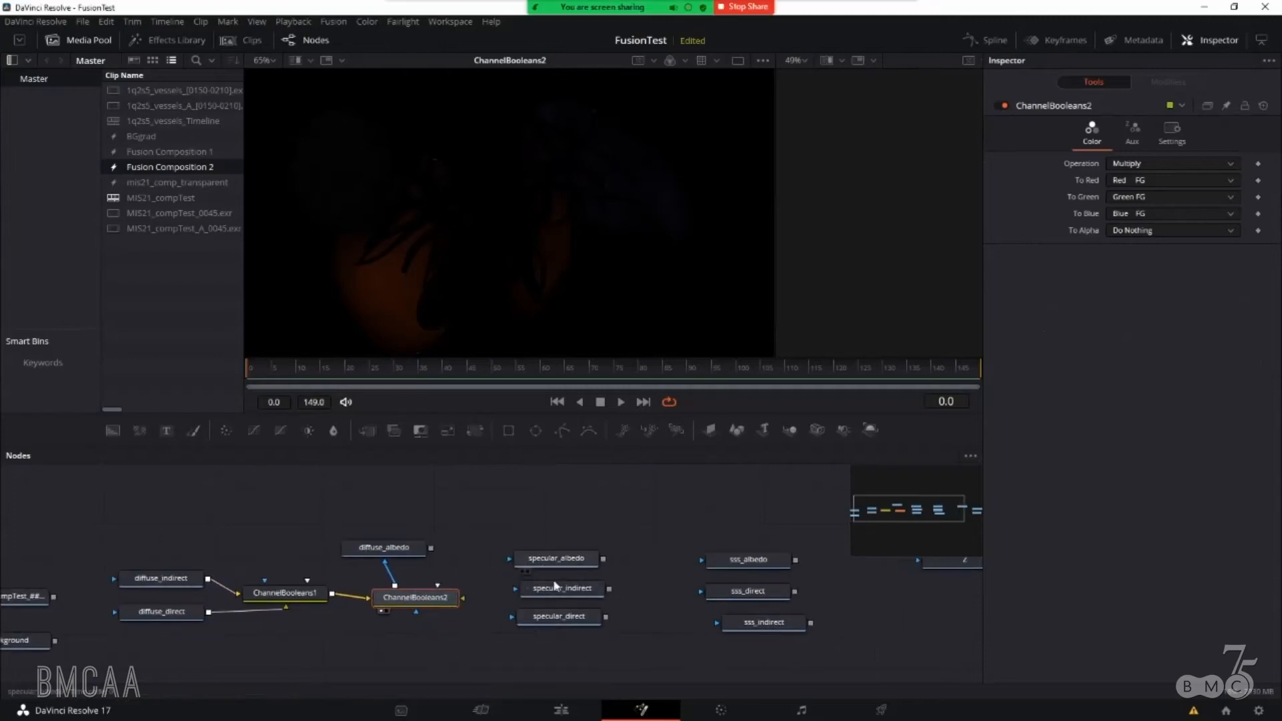
{"action": "left_click_drag", "start_coordinate": [402, 601], "coordinate": [426, 623]}
- Open Fusion Composition 1 and examine the nodes inside its diffuse, spec and sss groups, collapsing each group again
{"action": "left_click", "coordinate": [189, 153]}
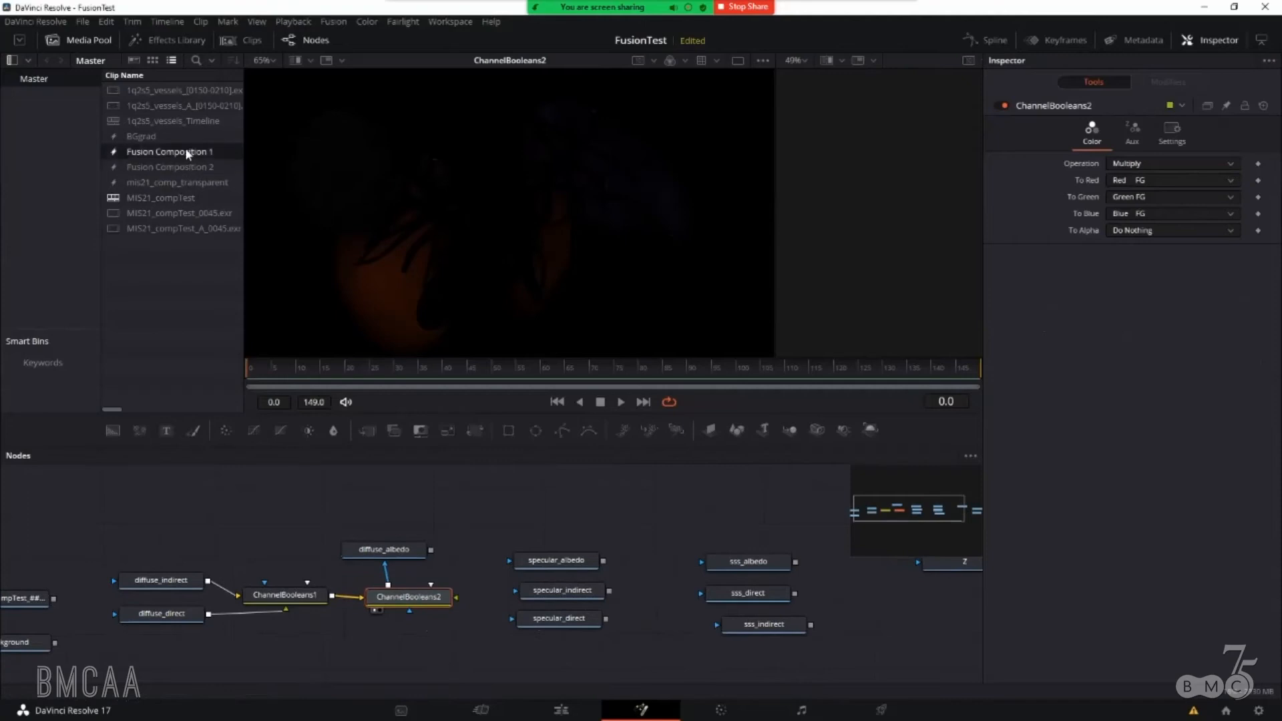
{"action": "left_click_drag", "start_coordinate": [426, 527], "coordinate": [719, 517]}
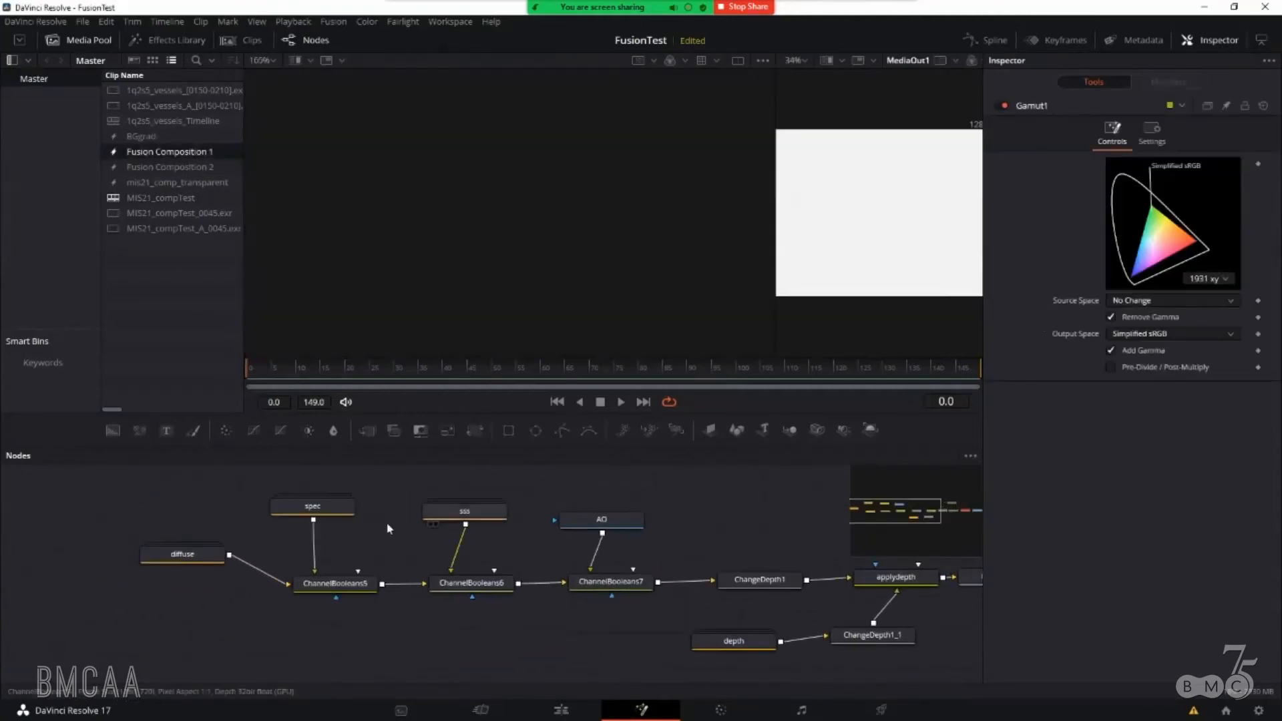
{"action": "double_click", "coordinate": [193, 553]}
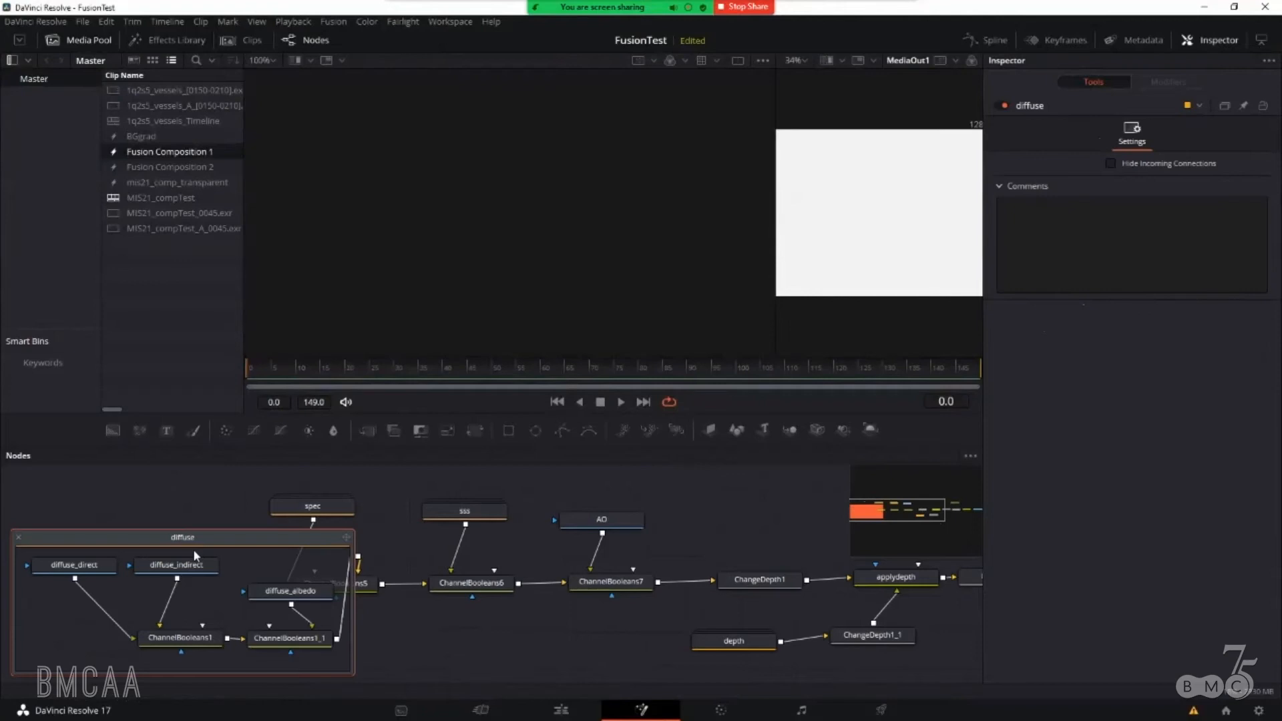
{"action": "double_click", "coordinate": [308, 507]}
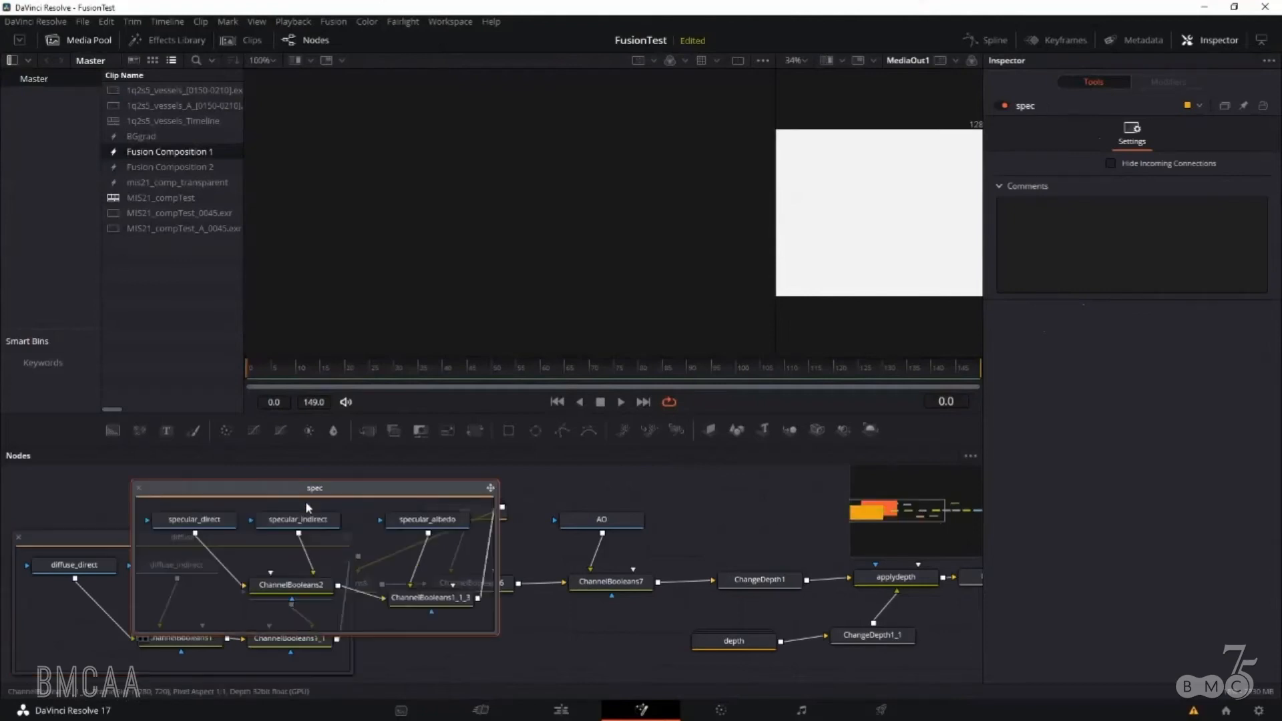
{"action": "left_click", "coordinate": [139, 488]}
{"action": "left_click", "coordinate": [16, 538]}
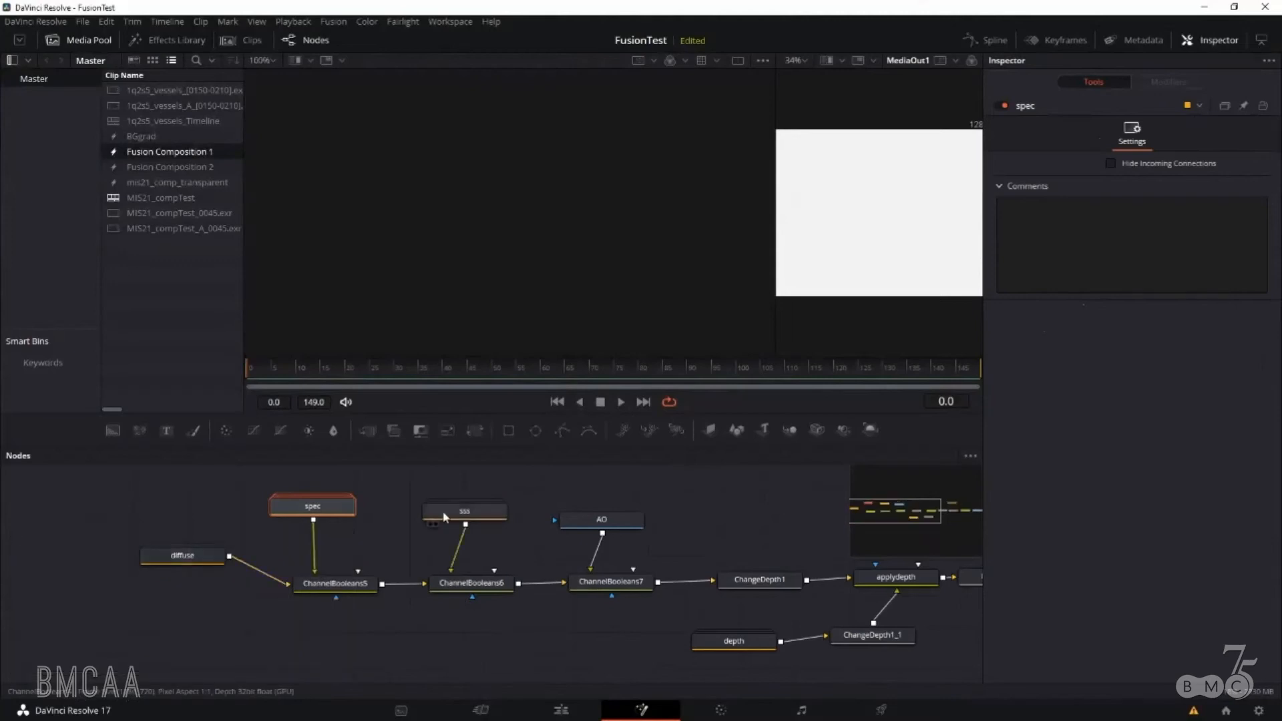
{"action": "double_click", "coordinate": [468, 518]}
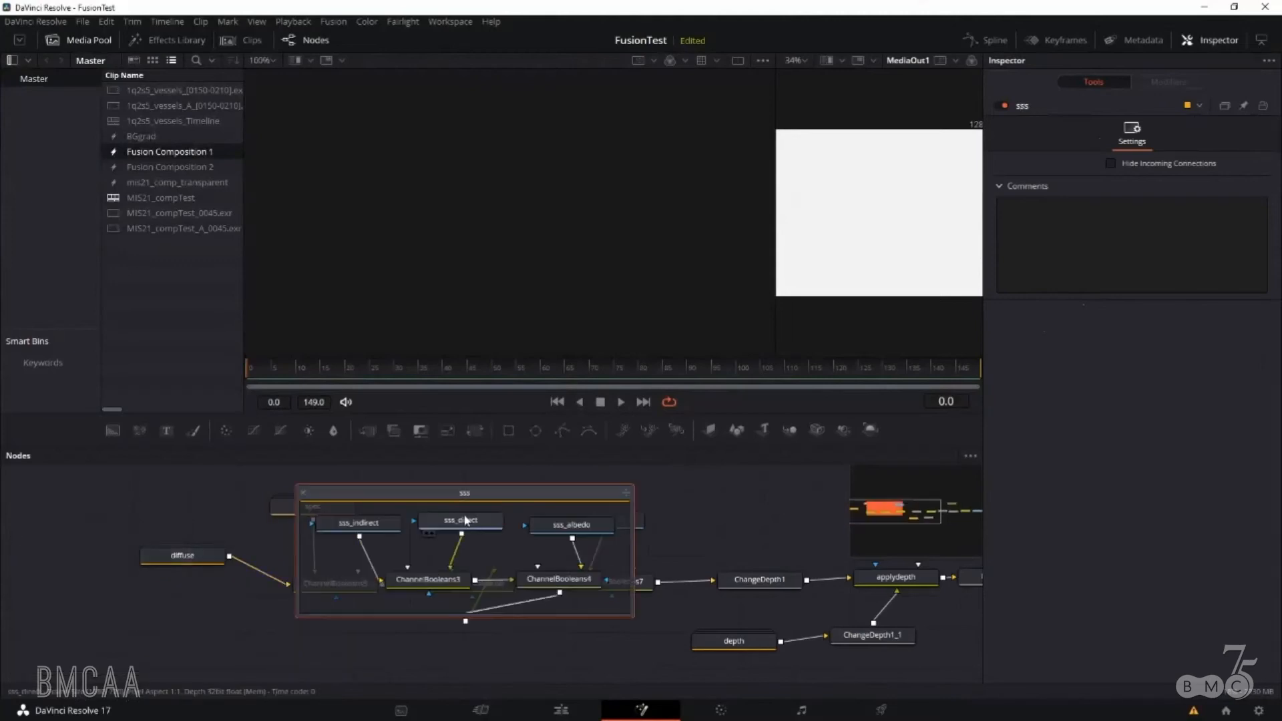
{"action": "left_click", "coordinate": [303, 492]}
- Examine the settings of ChannelBooleans5, ChannelBooleans6, AO, ChannelBooleans7 and ChangeDepth1 along the main node chain
{"action": "left_click", "coordinate": [338, 581]}
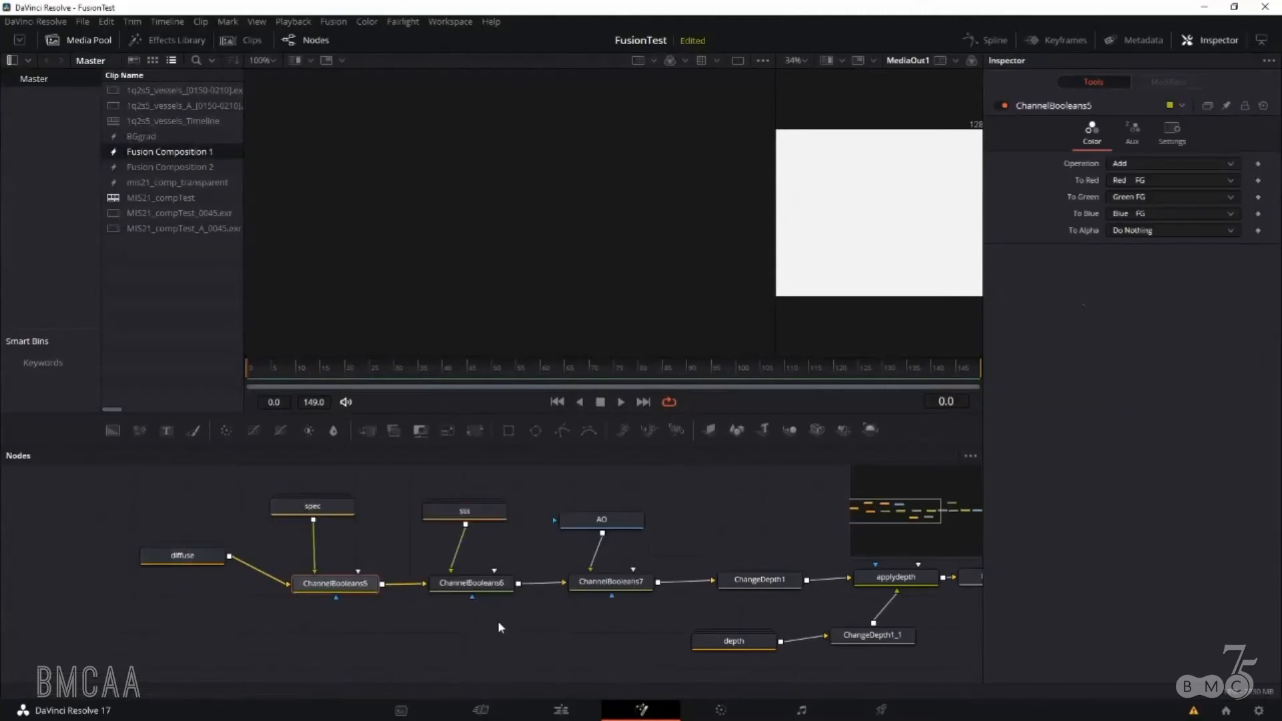
{"action": "left_click_drag", "start_coordinate": [498, 627], "coordinate": [387, 609]}
{"action": "left_click", "coordinate": [361, 575]}
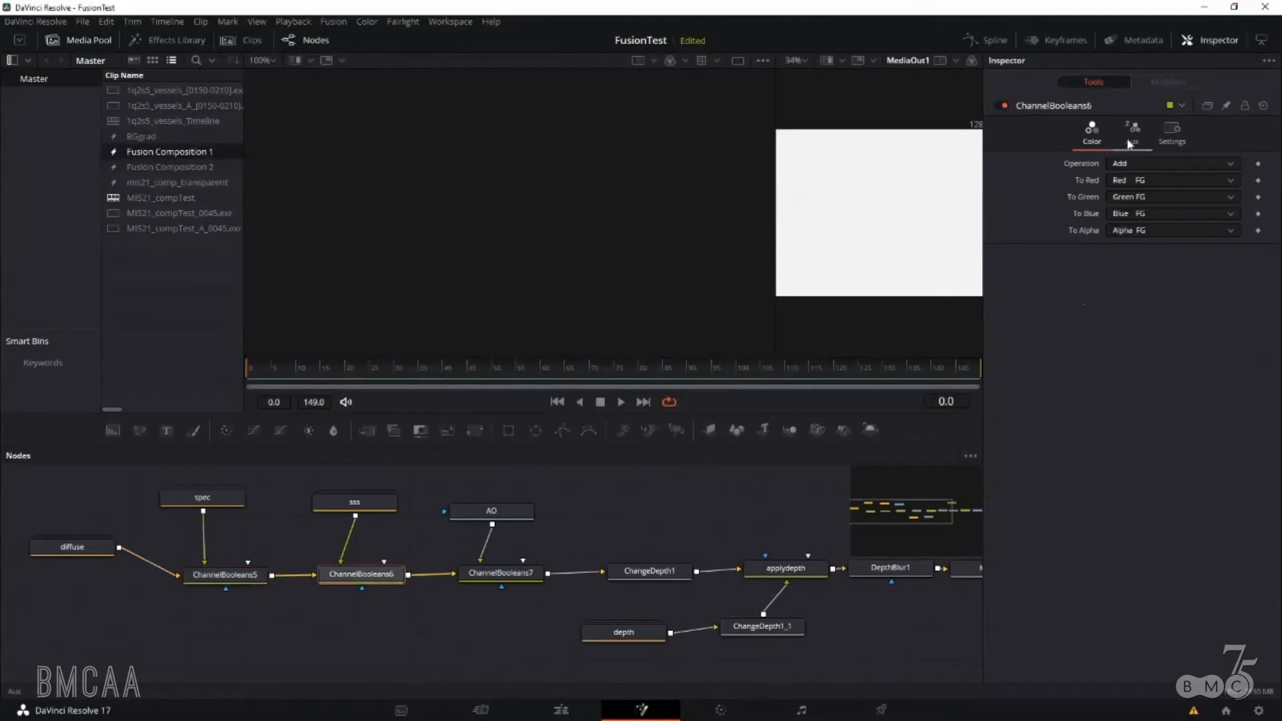
{"action": "left_click", "coordinate": [491, 511]}
{"action": "left_click_drag", "start_coordinate": [619, 503], "coordinate": [460, 474]}
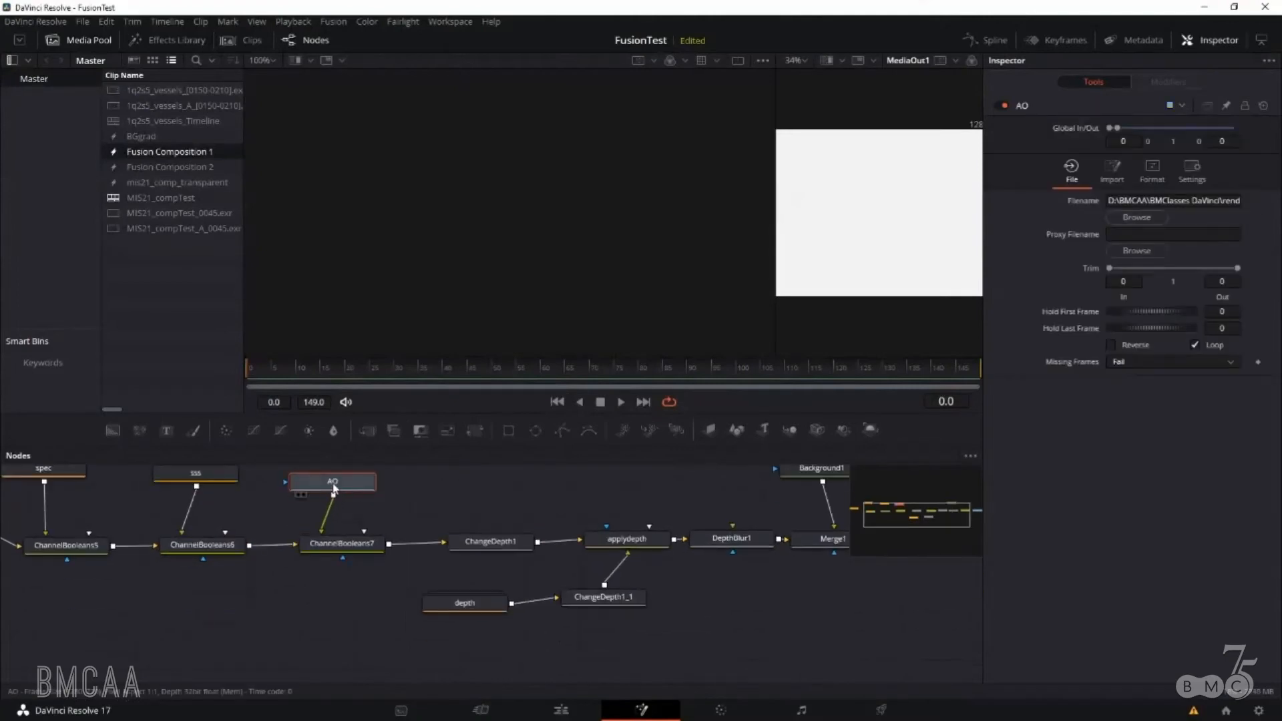
{"action": "left_click", "coordinate": [346, 546]}
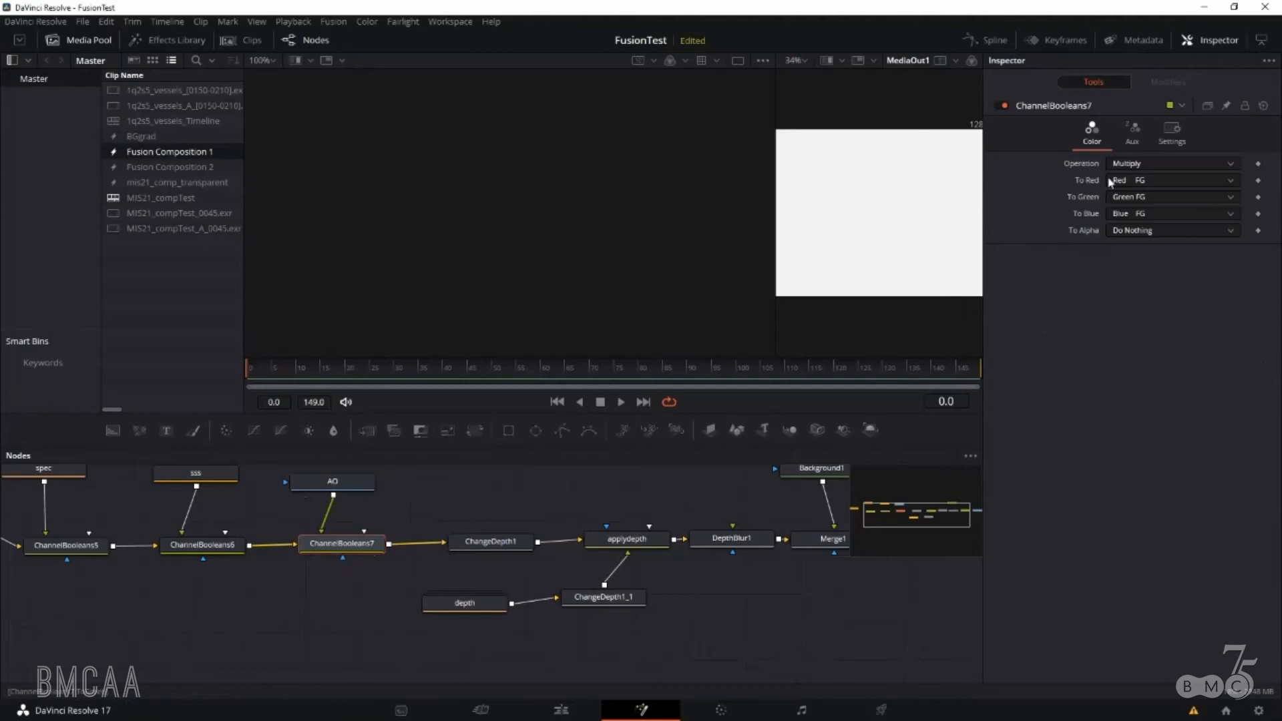
{"action": "left_click_drag", "start_coordinate": [488, 546], "coordinate": [333, 574]}
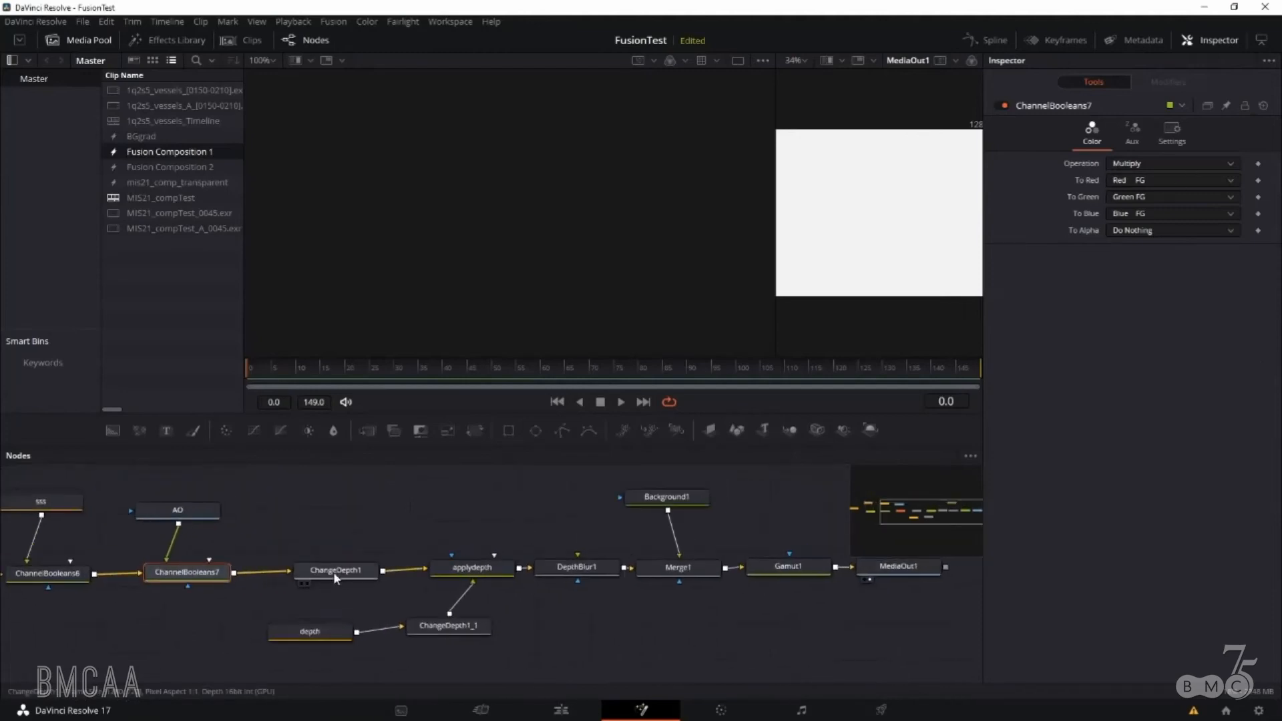
{"action": "left_click", "coordinate": [337, 573]}
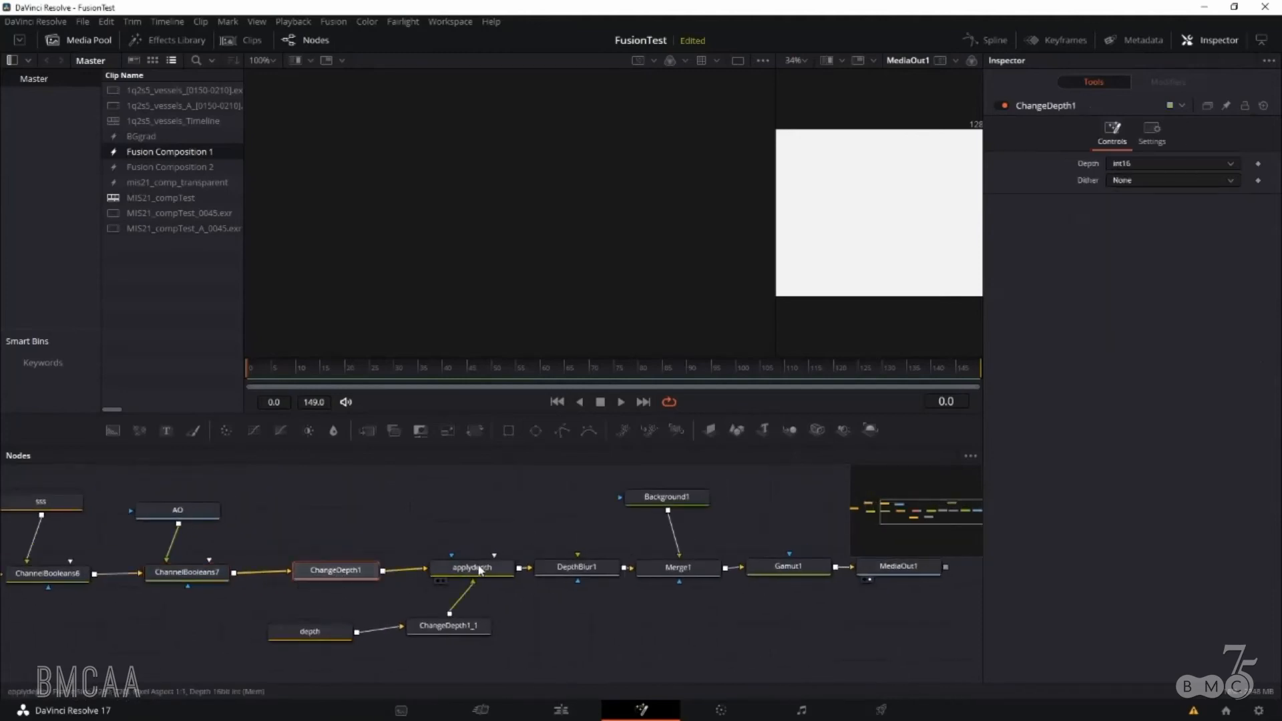
- Expand the depth group and view its Z pass in the first viewer
{"action": "double_click", "coordinate": [299, 632]}
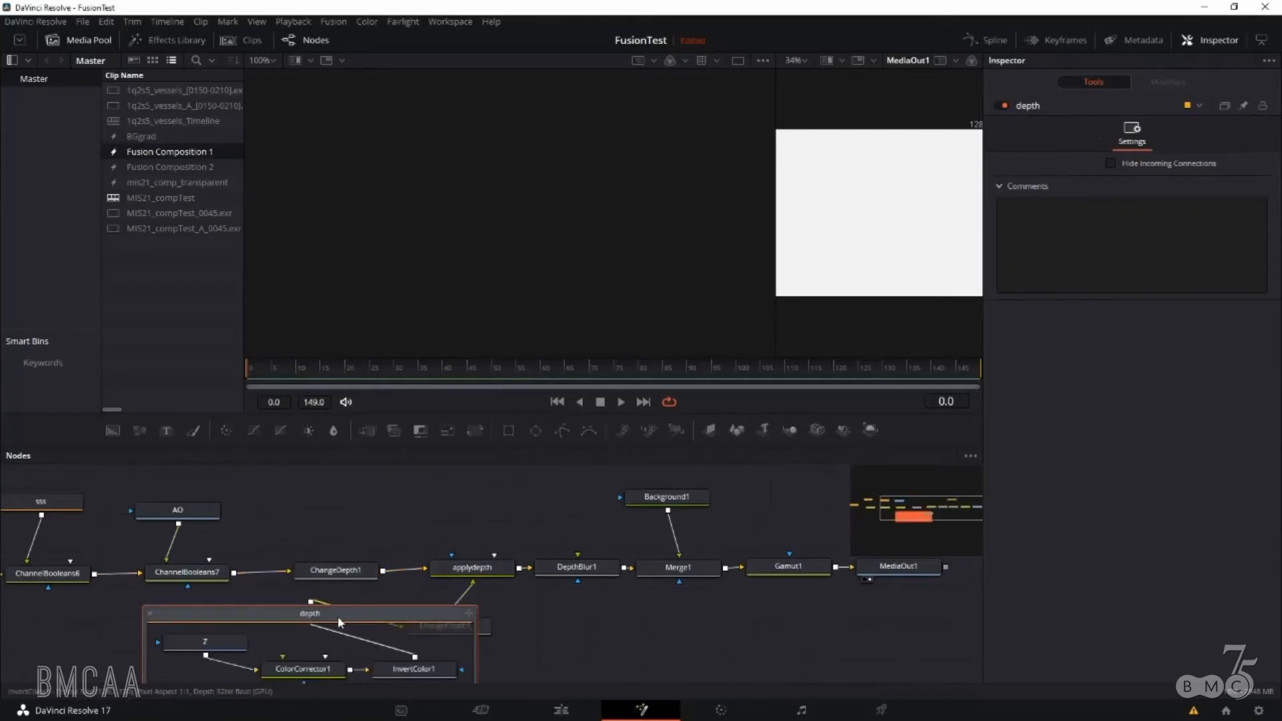
{"action": "scroll", "coordinate": [590, 580], "scroll_direction": "down", "scroll_amount": 1}
{"action": "scroll", "coordinate": [590, 579], "scroll_direction": "down", "scroll_amount": 3}
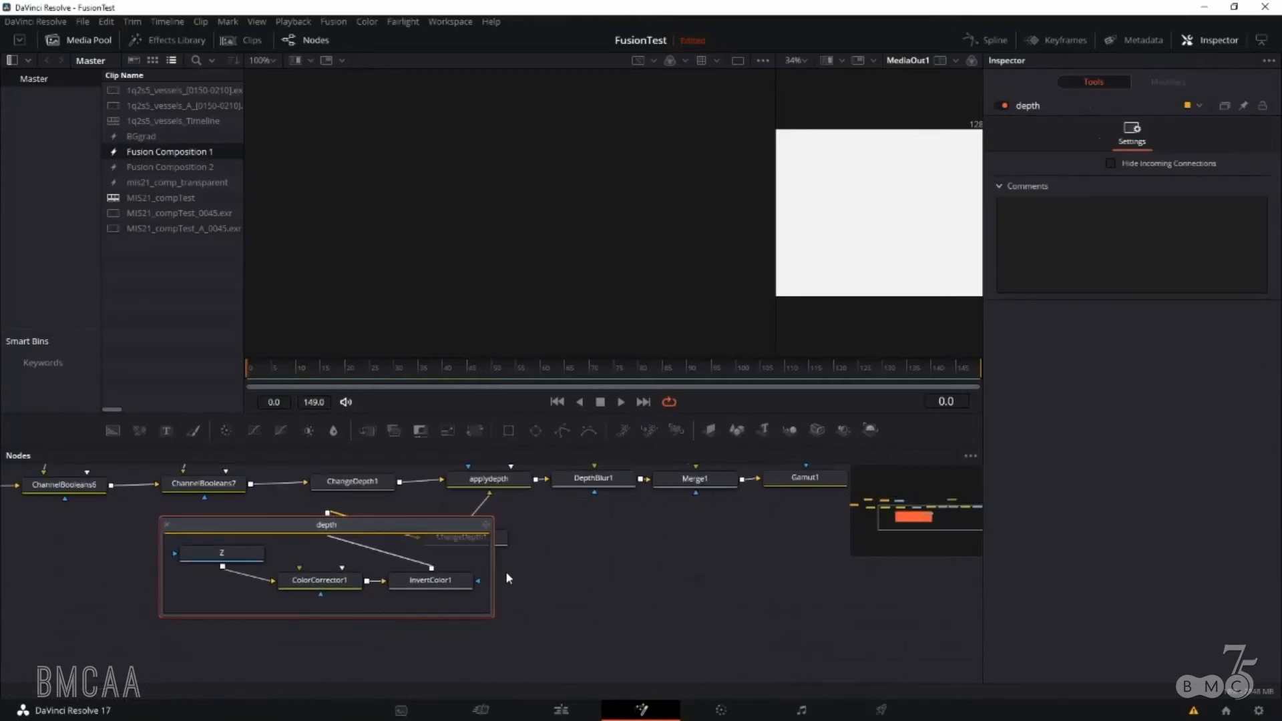
{"action": "left_click", "coordinate": [226, 555]}
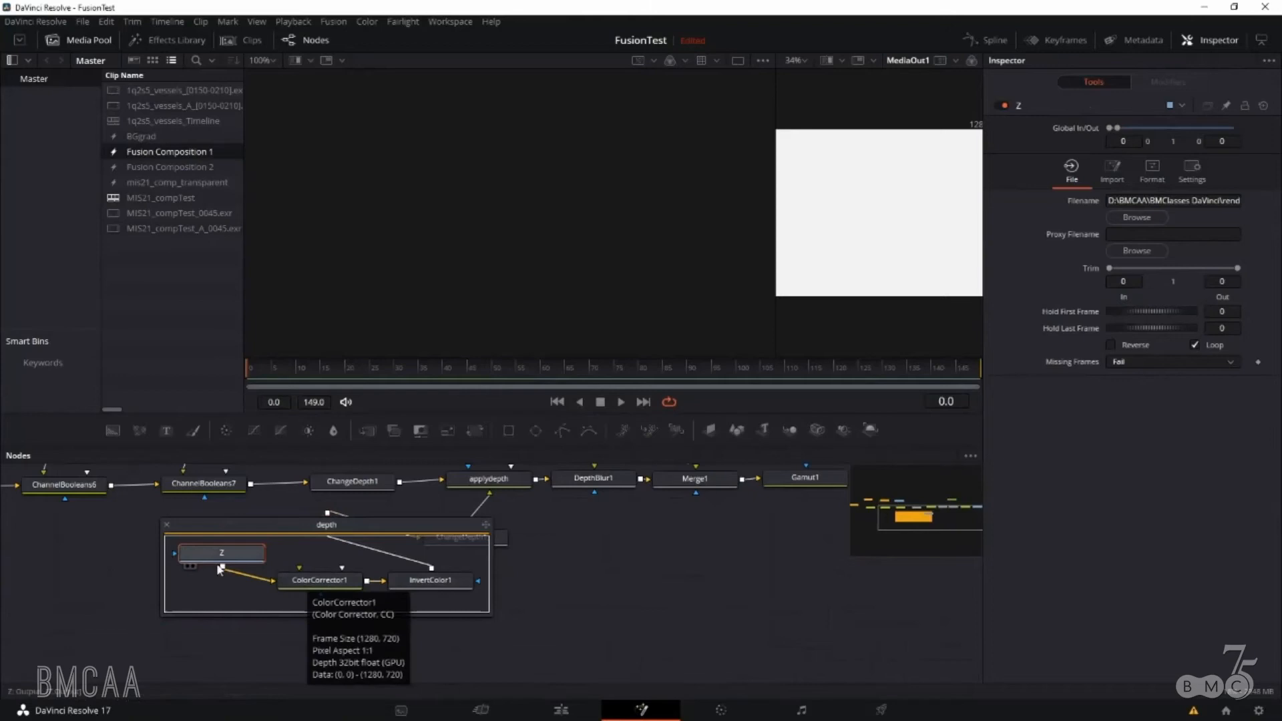
{"action": "key", "text": "1"}
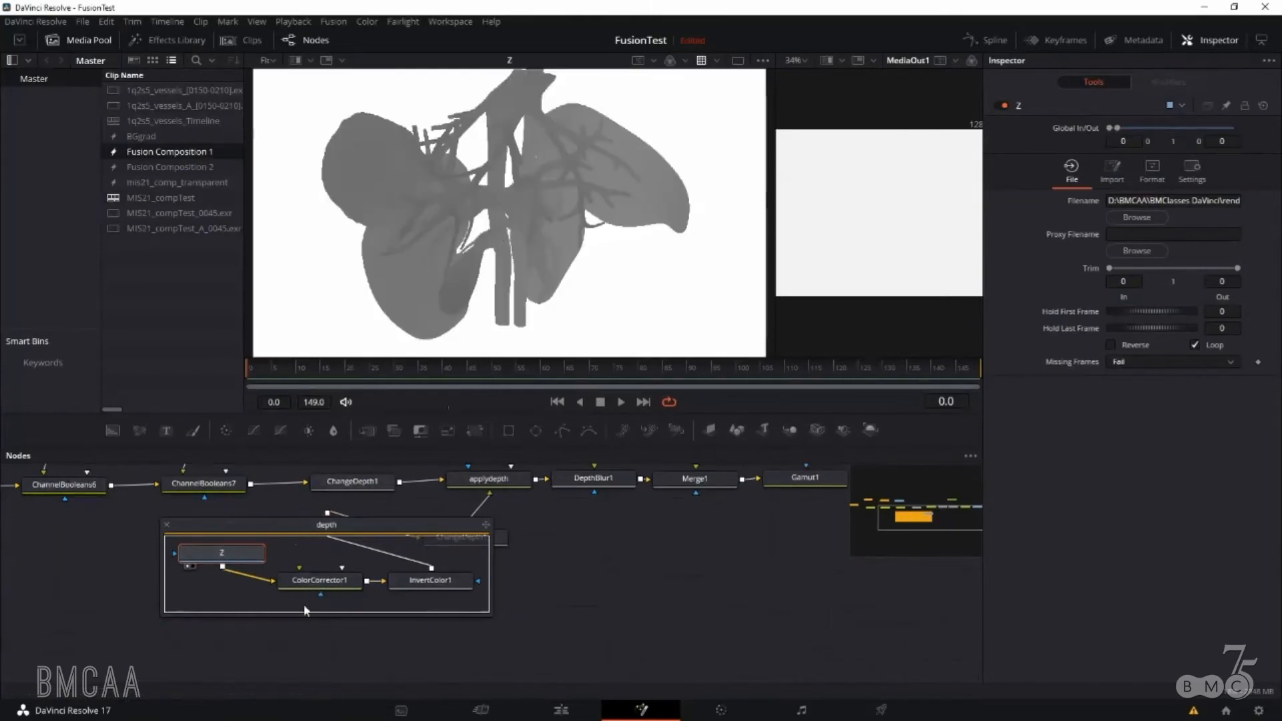
- View ColorCorrector1 and adjust its input levels to 0.114 for the low point and 0.279 for the high point
{"action": "left_click", "coordinate": [316, 583]}
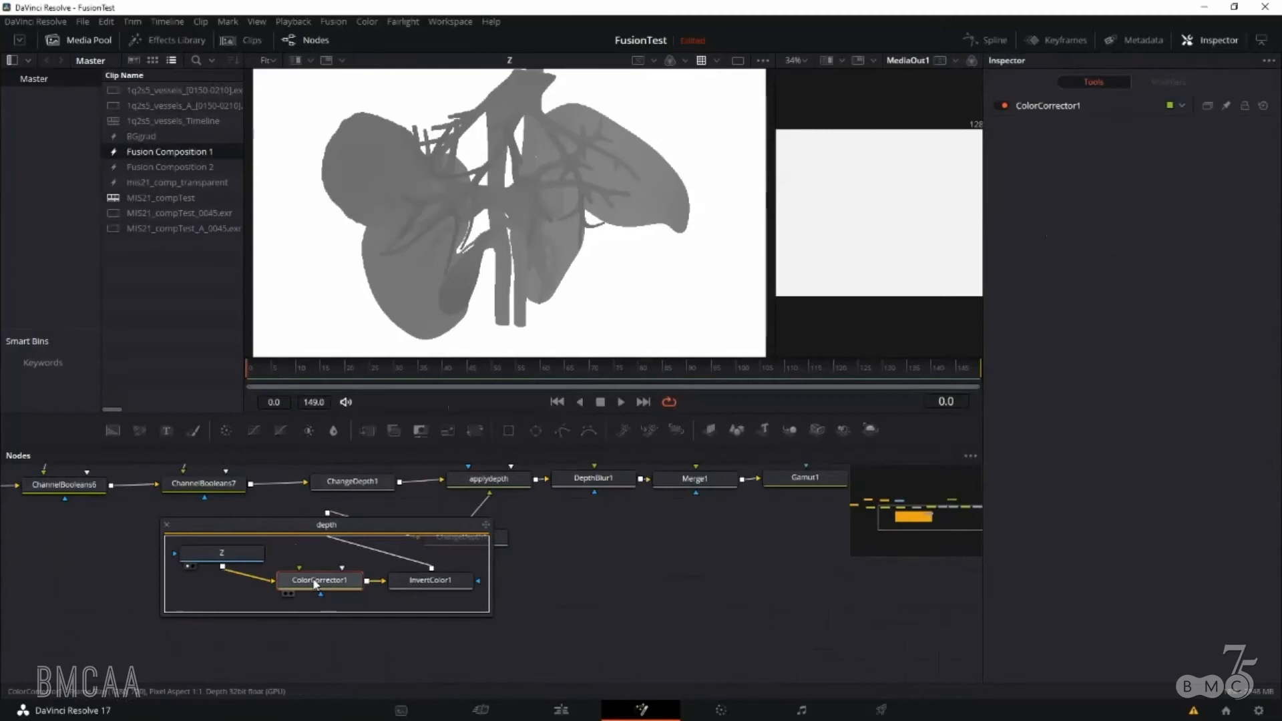
{"action": "key", "text": "1"}
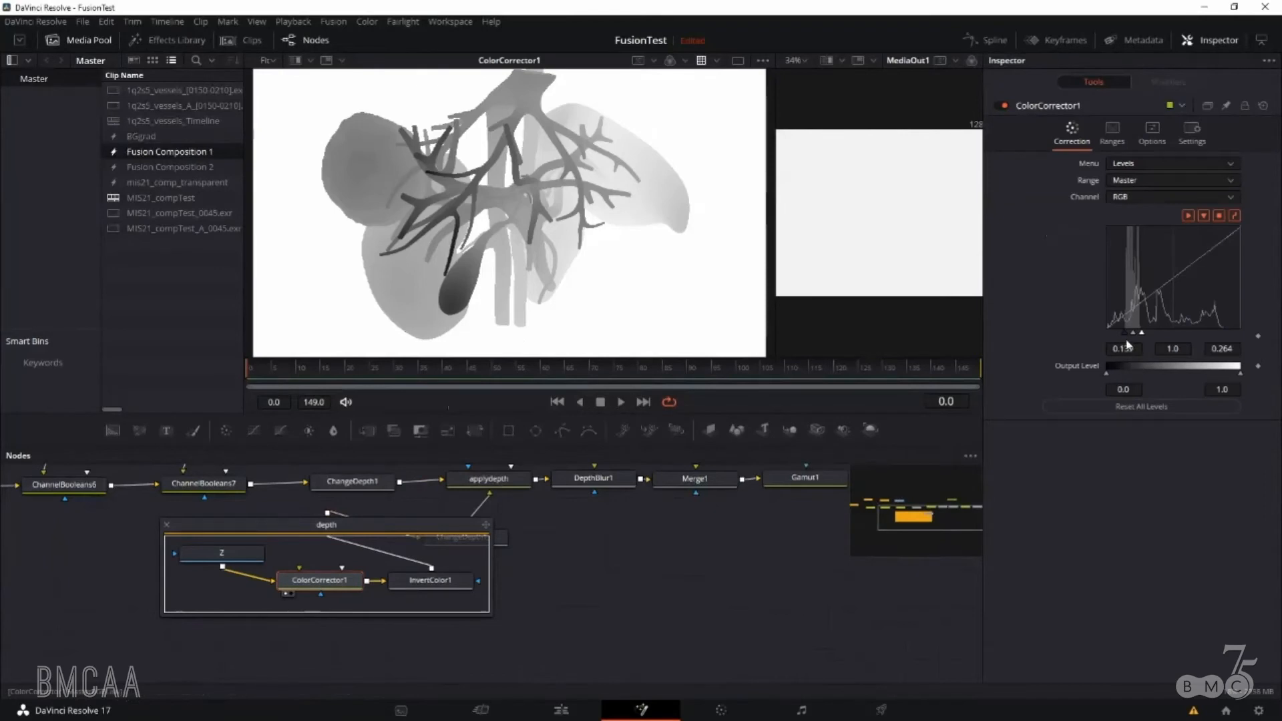
{"action": "mouse_move", "coordinate": [1127, 339]}
{"action": "left_mouse_down"}
{"action": "mouse_move", "coordinate": [1105, 334]}
{"action": "mouse_move", "coordinate": [1145, 339]}
{"action": "left_mouse_up"}
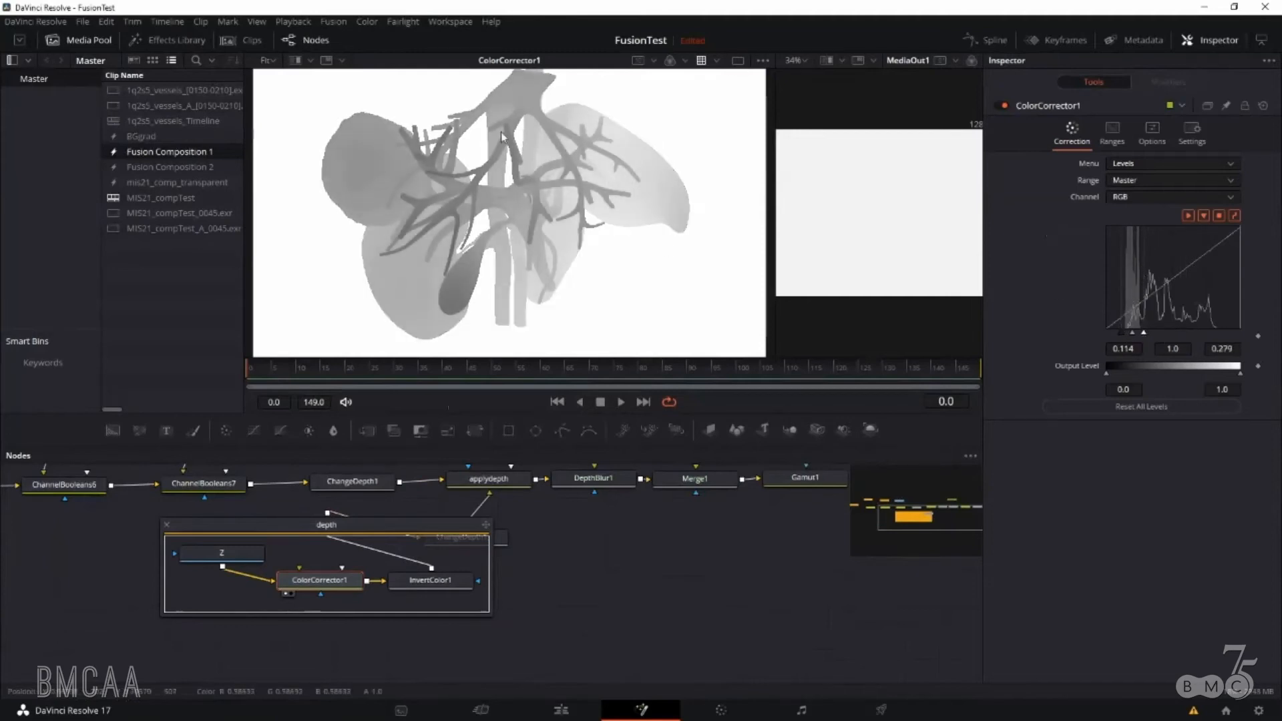
{"action": "left_click_drag", "start_coordinate": [1119, 329], "coordinate": [1122, 330]}
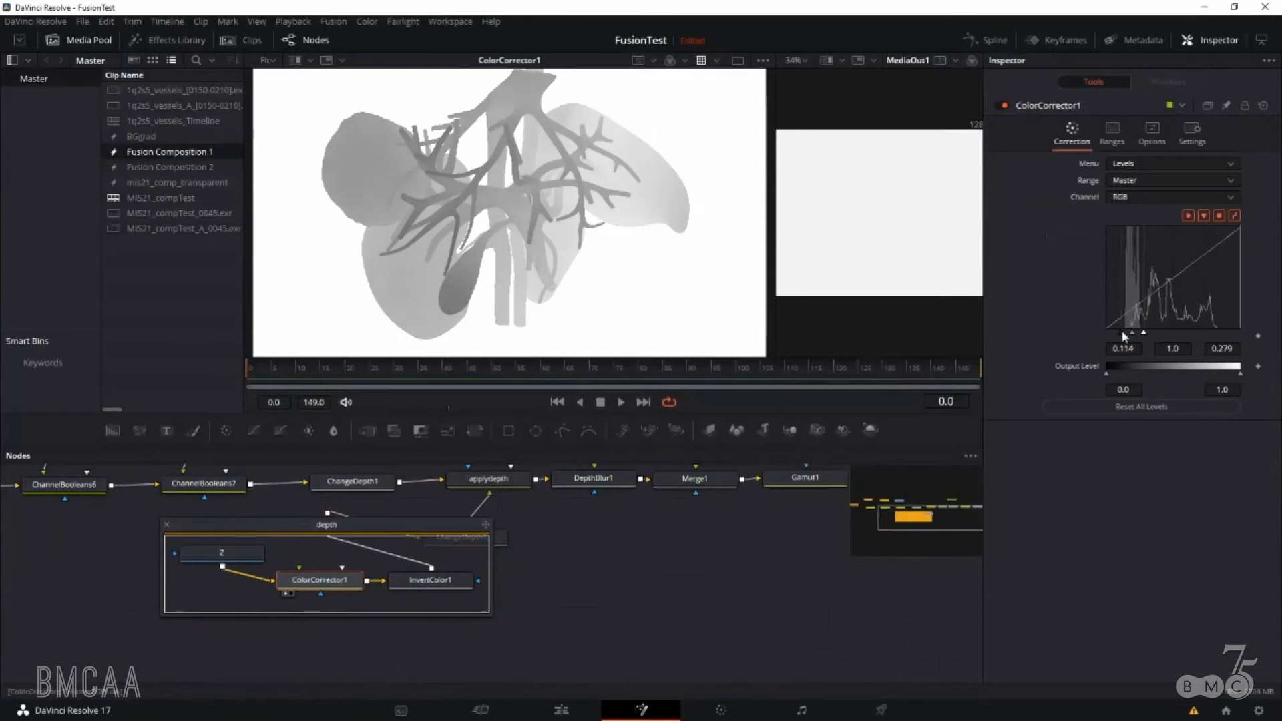
- View InvertColor1 in the first viewer, and collapse the depth group beside ChangeDepth1_1
{"action": "left_click", "coordinate": [430, 583]}
{"action": "key", "text": "1"}
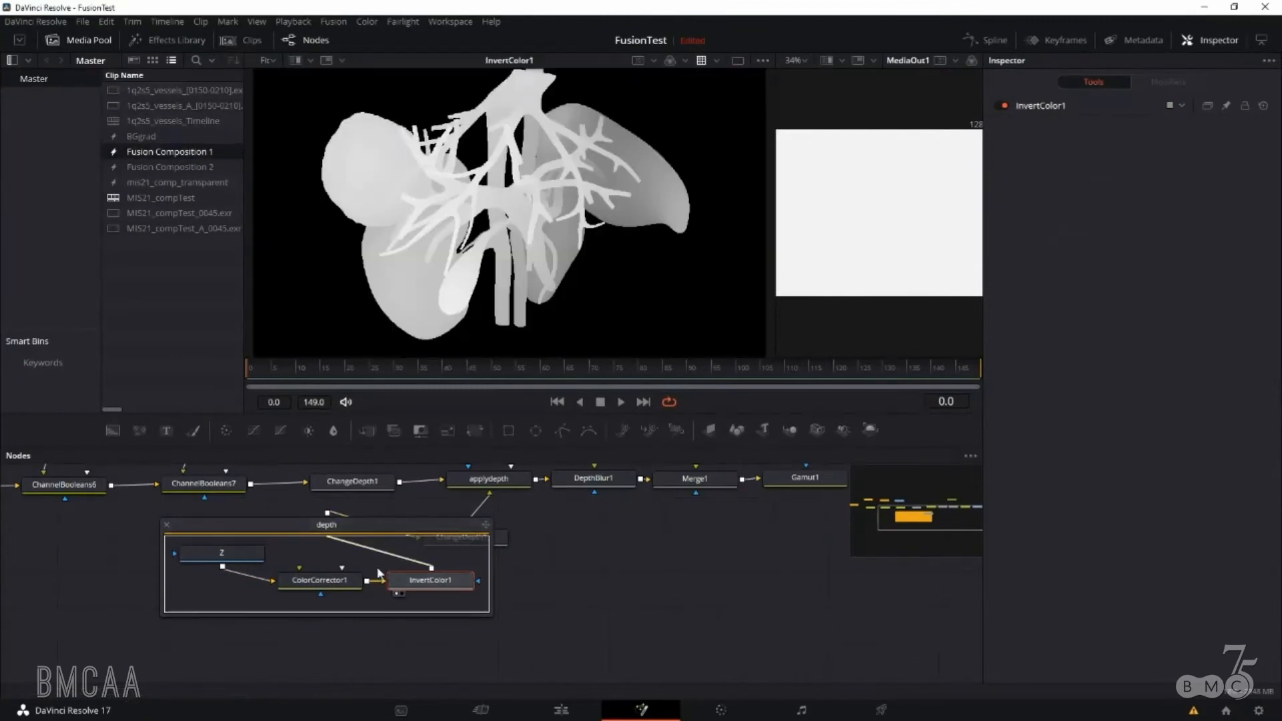
{"action": "scroll", "coordinate": [356, 576], "scroll_direction": "up", "scroll_amount": 2}
{"action": "left_click_drag", "start_coordinate": [354, 553], "coordinate": [275, 594]}
{"action": "left_click", "coordinate": [159, 603]}
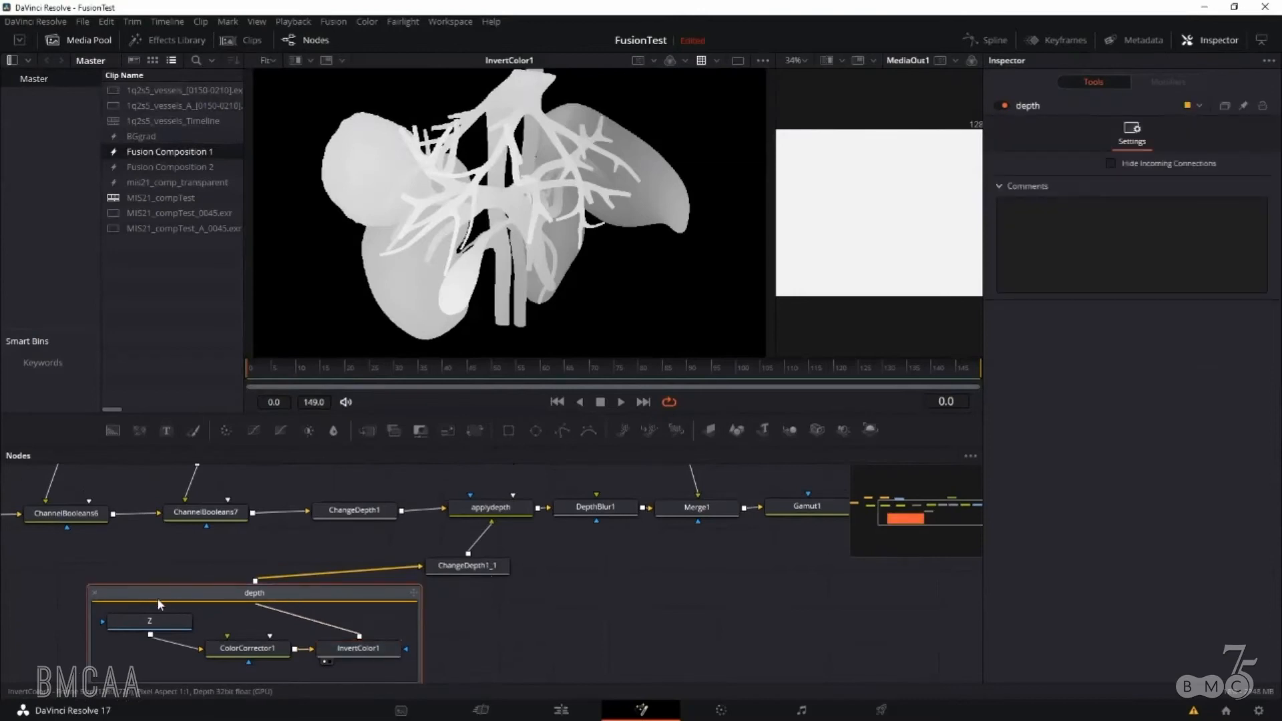
{"action": "left_click", "coordinate": [94, 593]}
{"action": "left_click_drag", "start_coordinate": [271, 608], "coordinate": [338, 578]}
- Set the depth of ChangeDepth1_1 to int16 and check the matching setting in ChangeDepth1
{"action": "left_click", "coordinate": [464, 570]}
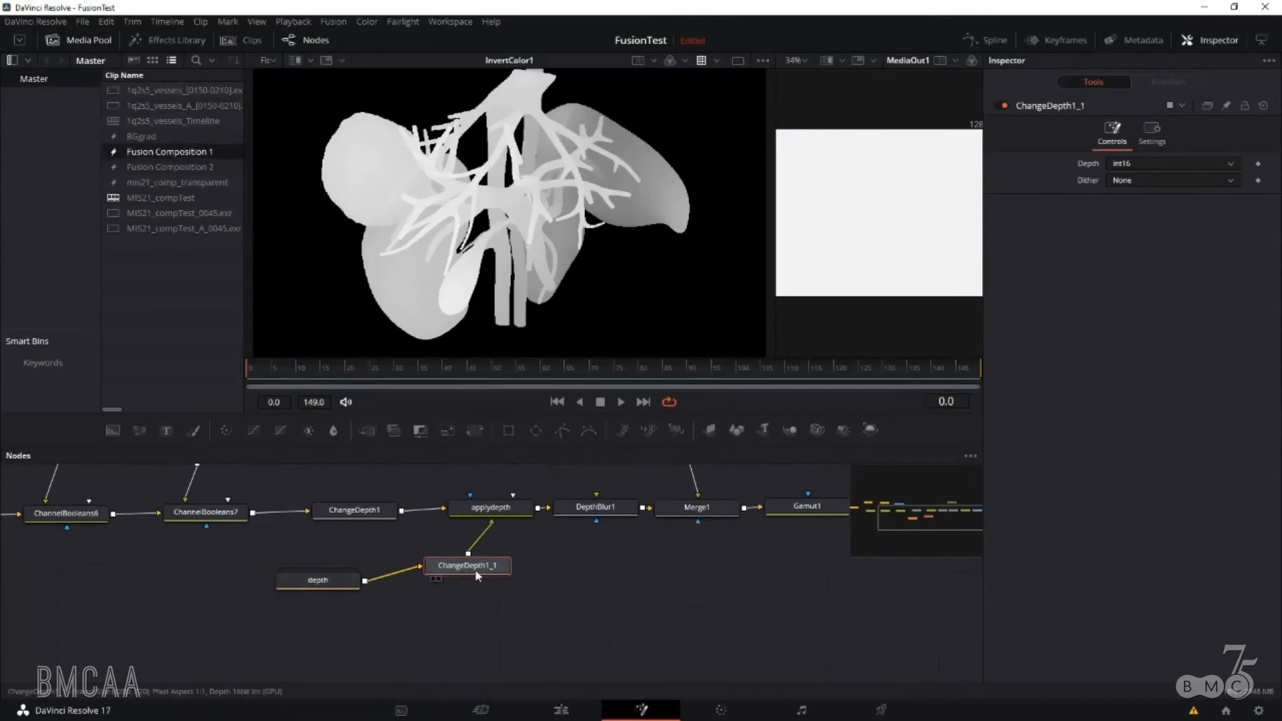
{"action": "left_click", "coordinate": [1143, 163]}
{"action": "left_click", "coordinate": [1131, 210]}
{"action": "left_click", "coordinate": [348, 511]}
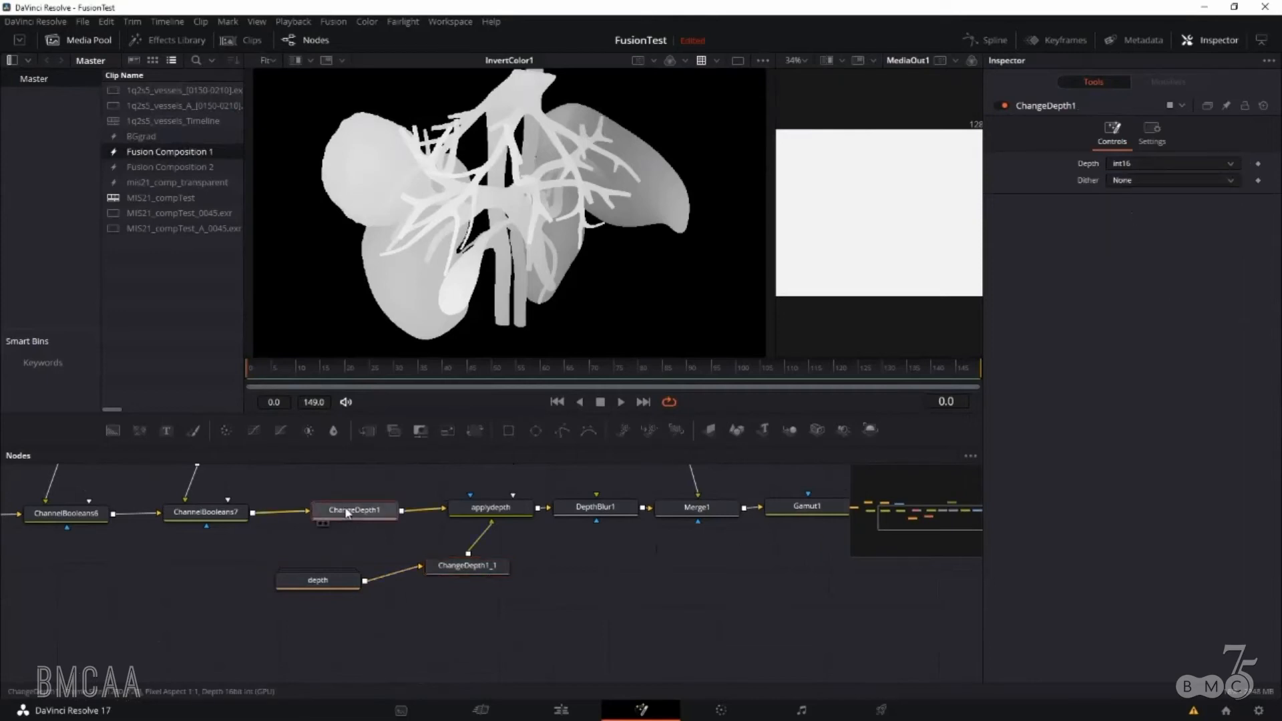
- View ChannelBooleans7 in the first viewer and inspect the settings of ChangeDepth1 and applydepth
{"action": "left_click", "coordinate": [227, 514]}
{"action": "left_click_drag", "start_coordinate": [299, 549], "coordinate": [249, 608]}
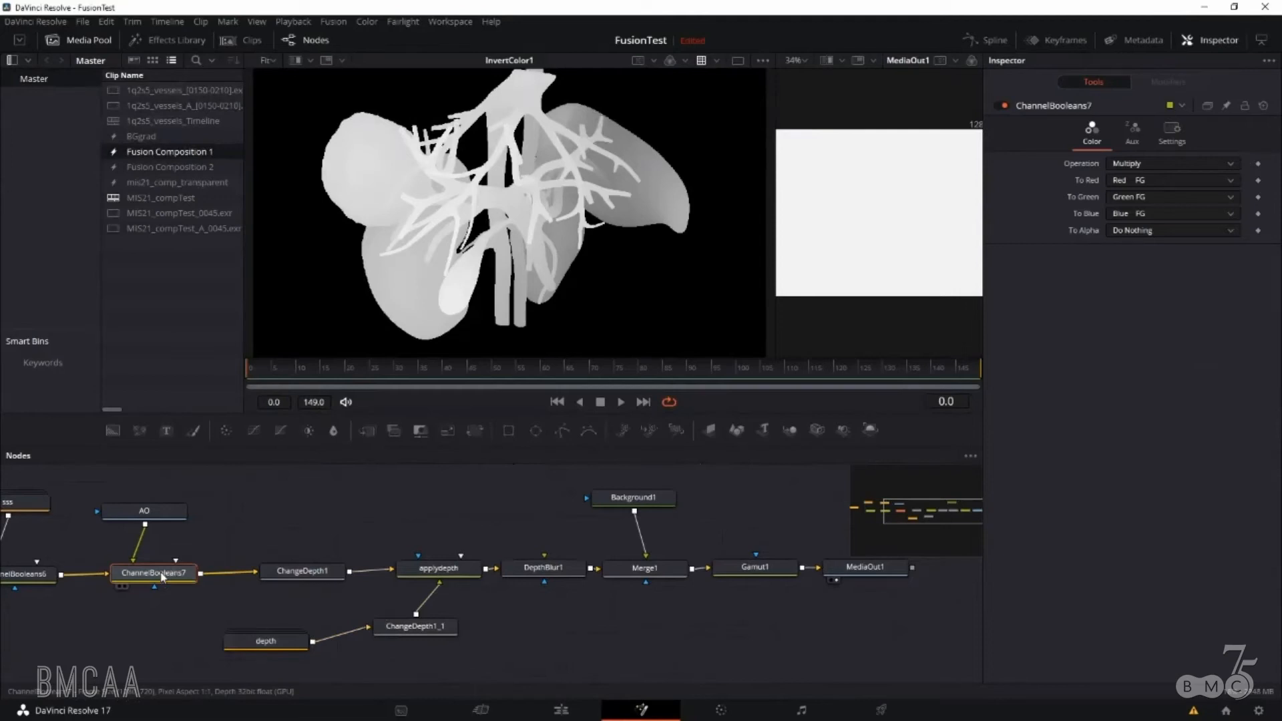
{"action": "key", "text": "1"}
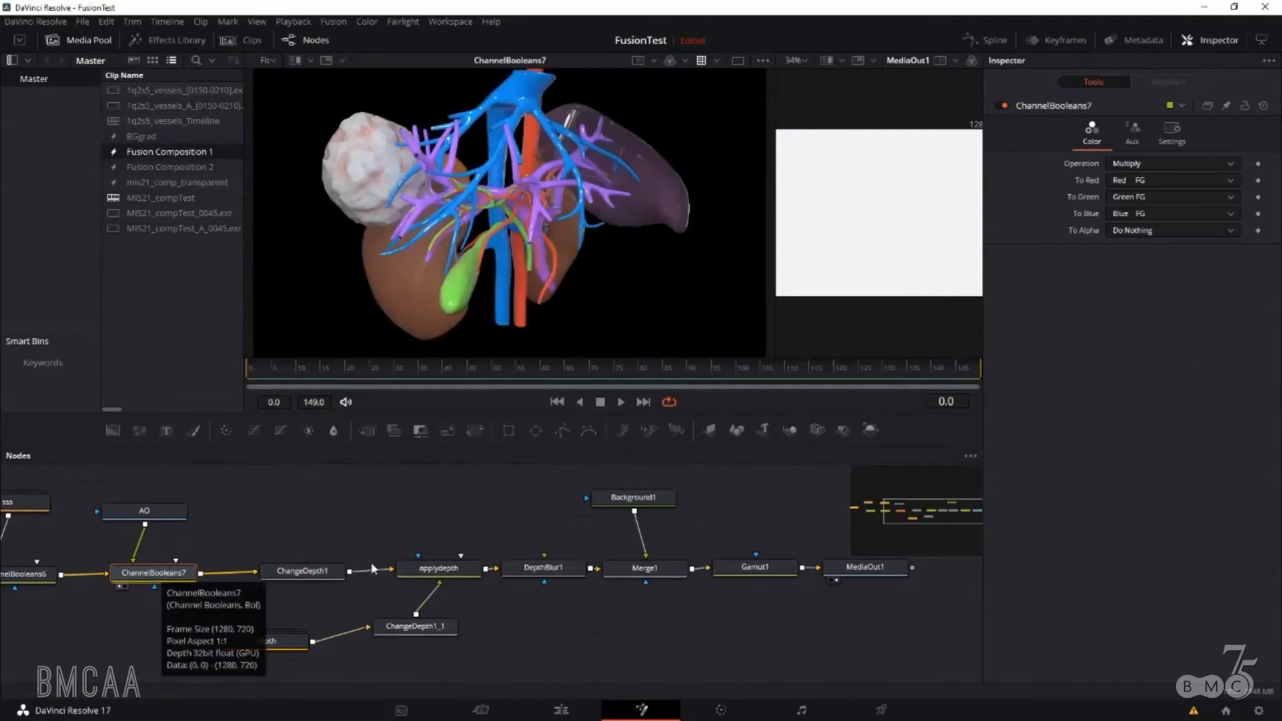
{"action": "left_click", "coordinate": [302, 572]}
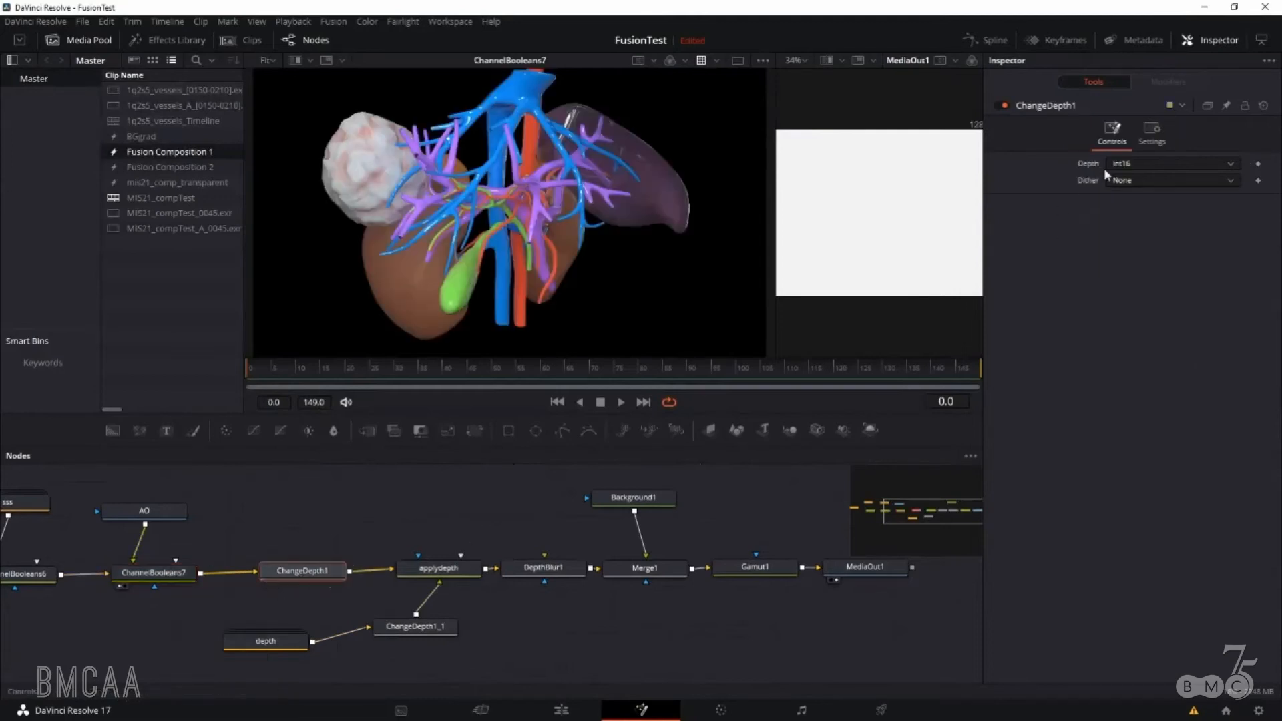
{"action": "left_click_drag", "start_coordinate": [451, 568], "coordinate": [370, 572]}
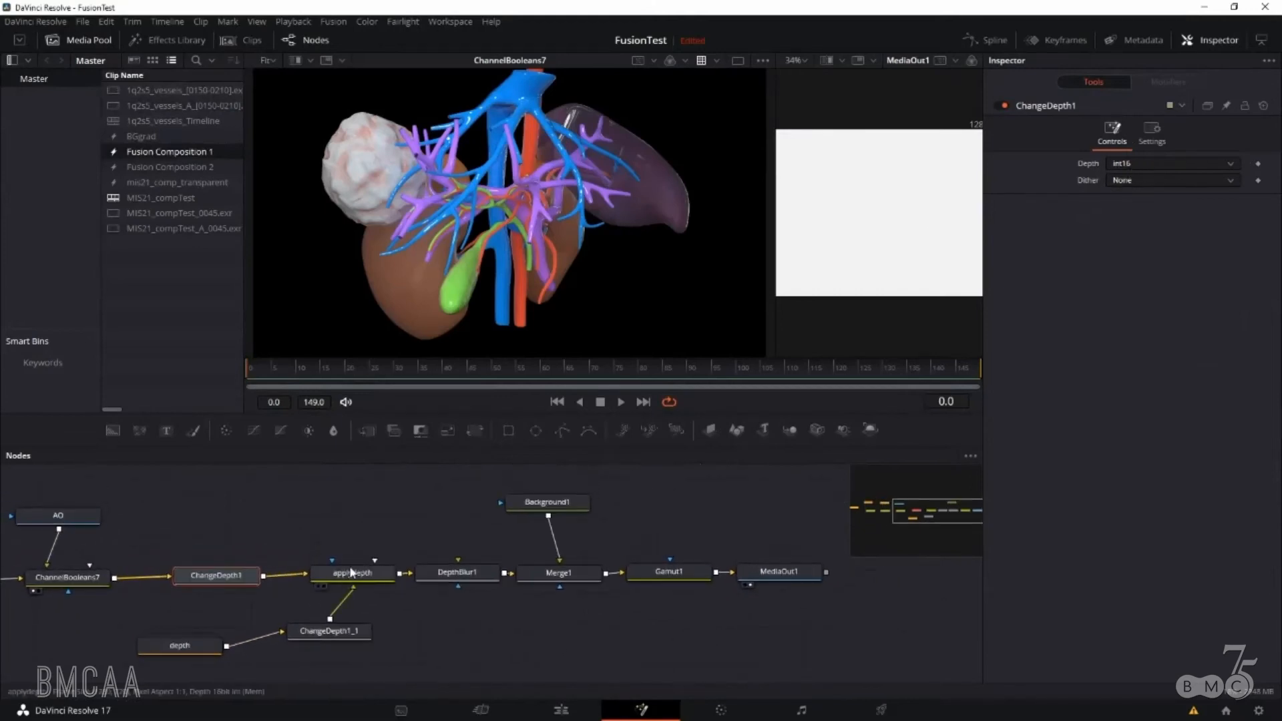
{"action": "left_click", "coordinate": [351, 572]}
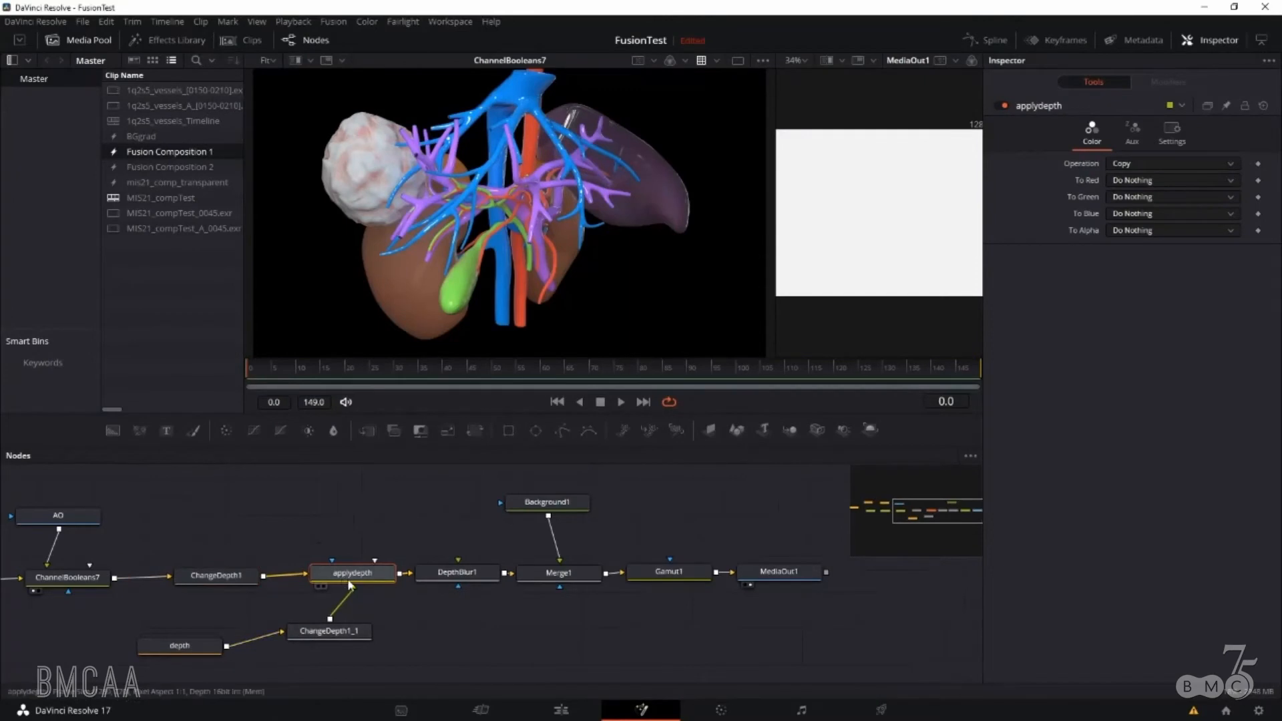
{"action": "left_click_drag", "start_coordinate": [502, 603], "coordinate": [426, 604]}
- Show DepthBlur1 enlarged in the second viewer and set its blur size to 1.18 and focal point to -440
{"action": "left_click", "coordinate": [382, 574]}
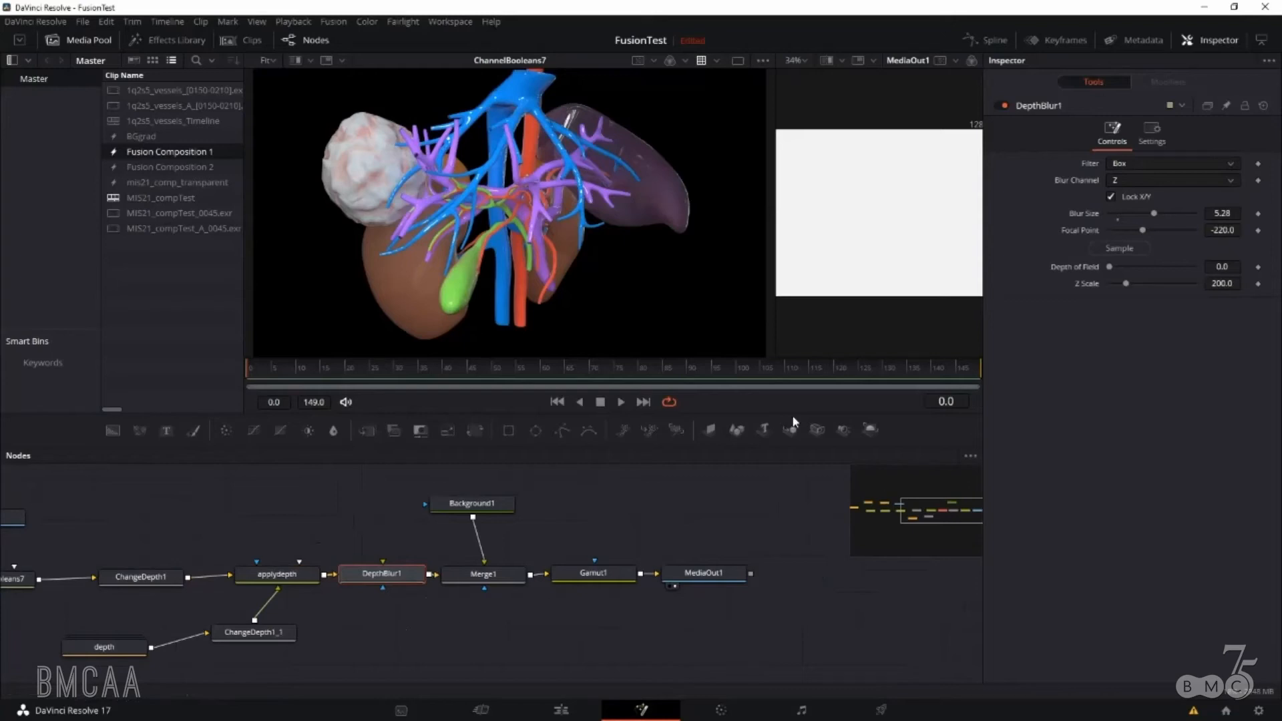
{"action": "key", "text": "2"}
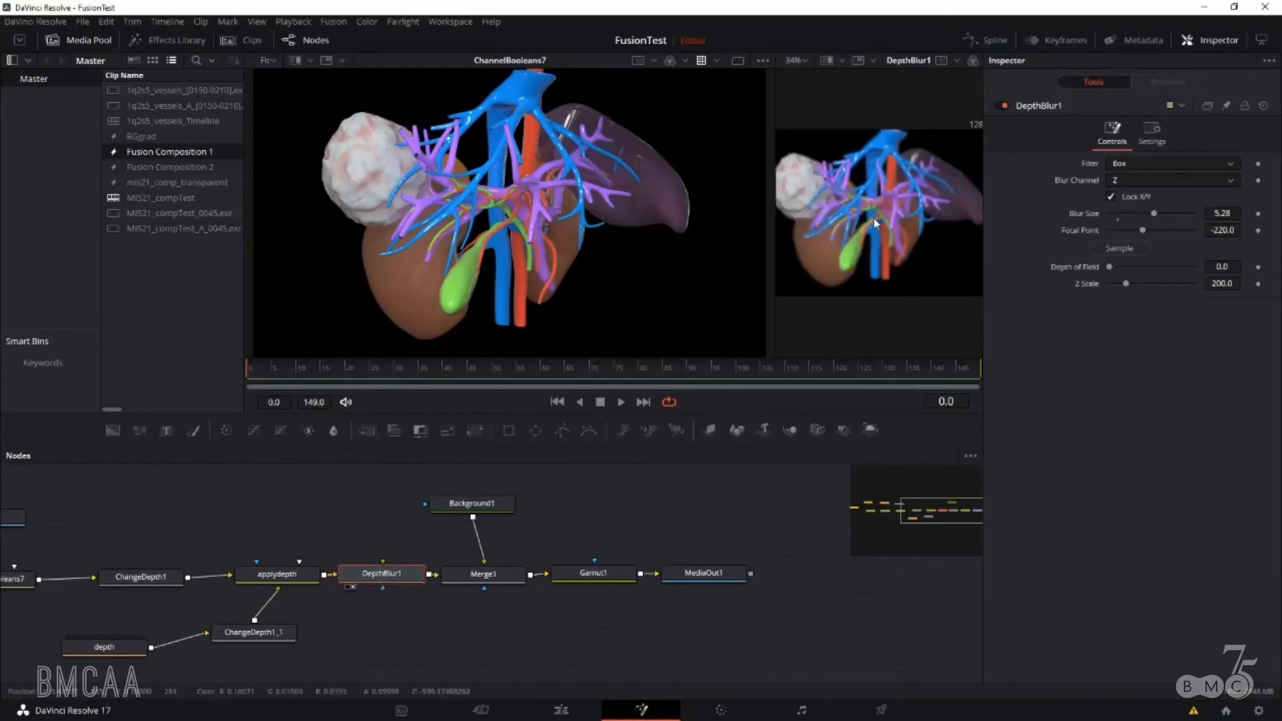
{"action": "left_click_drag", "start_coordinate": [774, 227], "coordinate": [449, 263]}
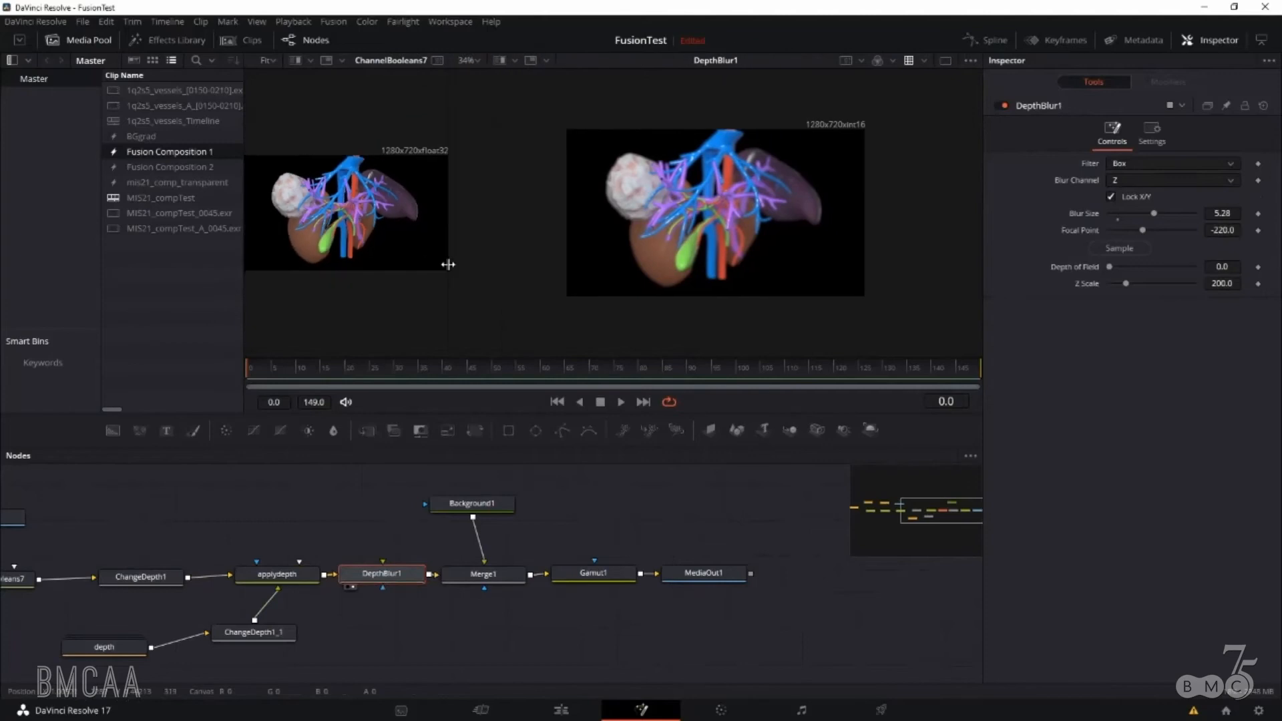
{"action": "scroll", "coordinate": [762, 258], "scroll_direction": "up", "scroll_amount": 3}
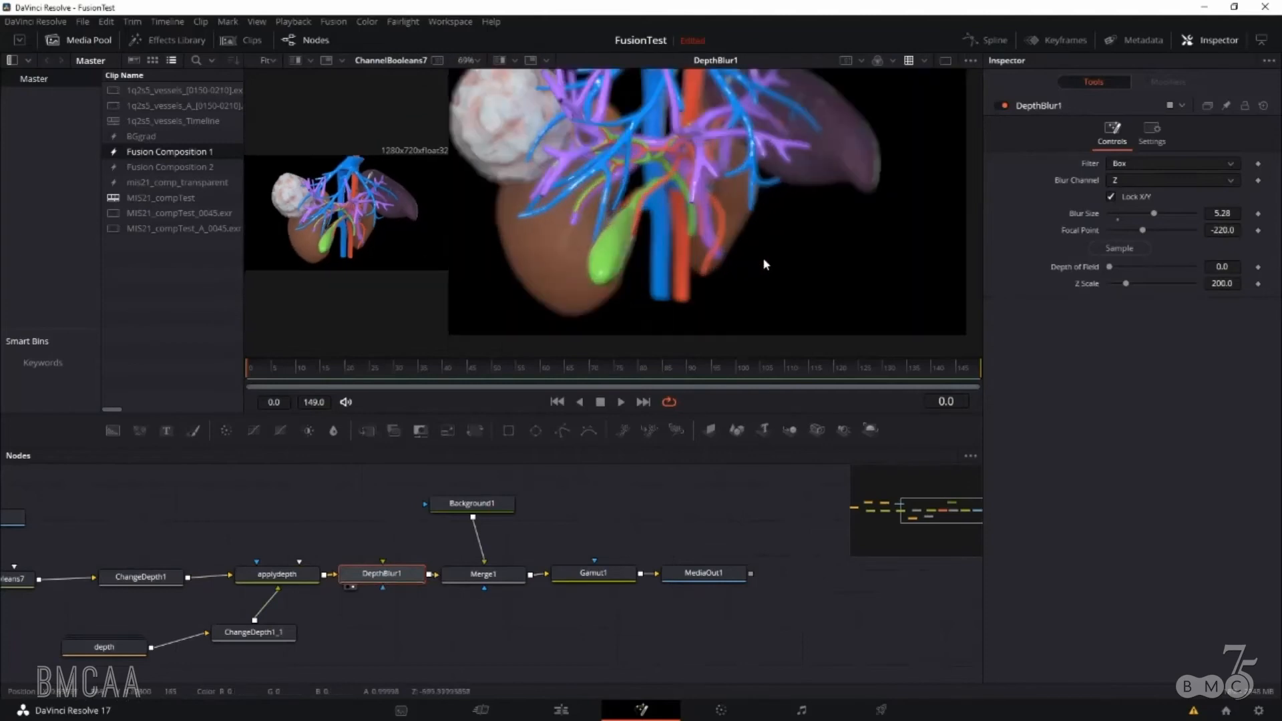
{"action": "left_click_drag", "start_coordinate": [719, 221], "coordinate": [775, 292]}
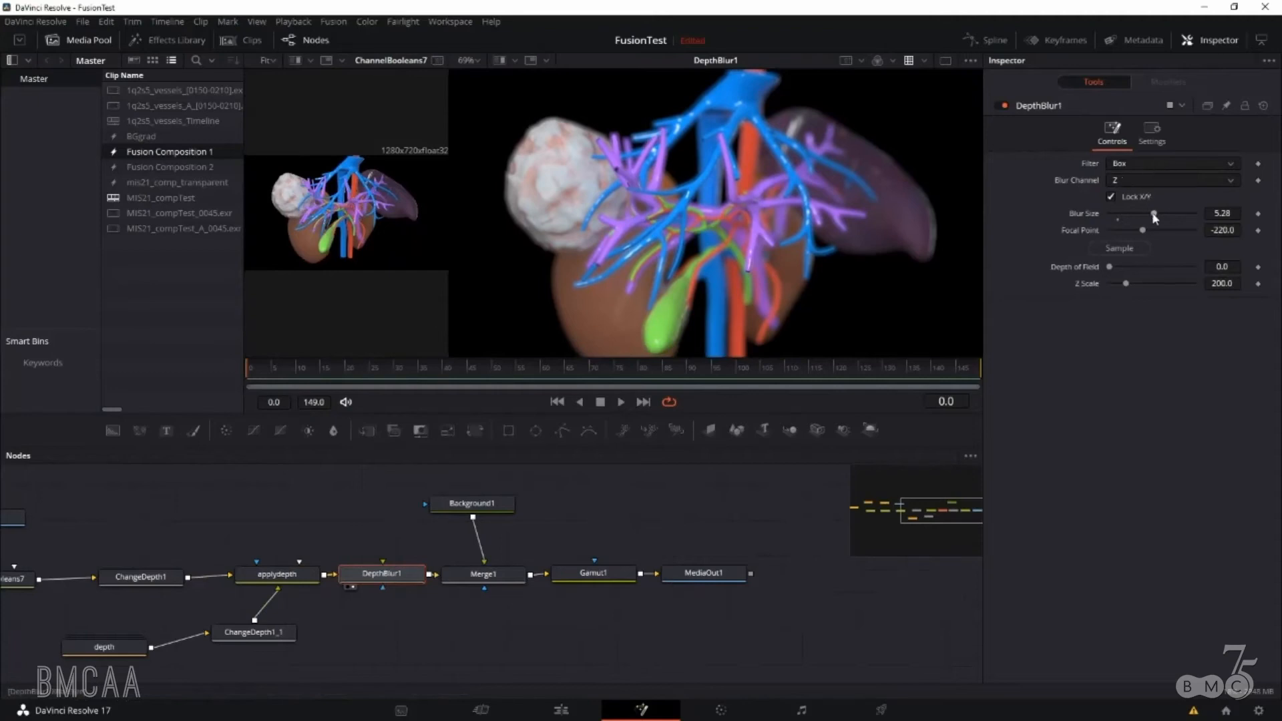
{"action": "left_click_drag", "start_coordinate": [1154, 213], "coordinate": [1133, 231]}
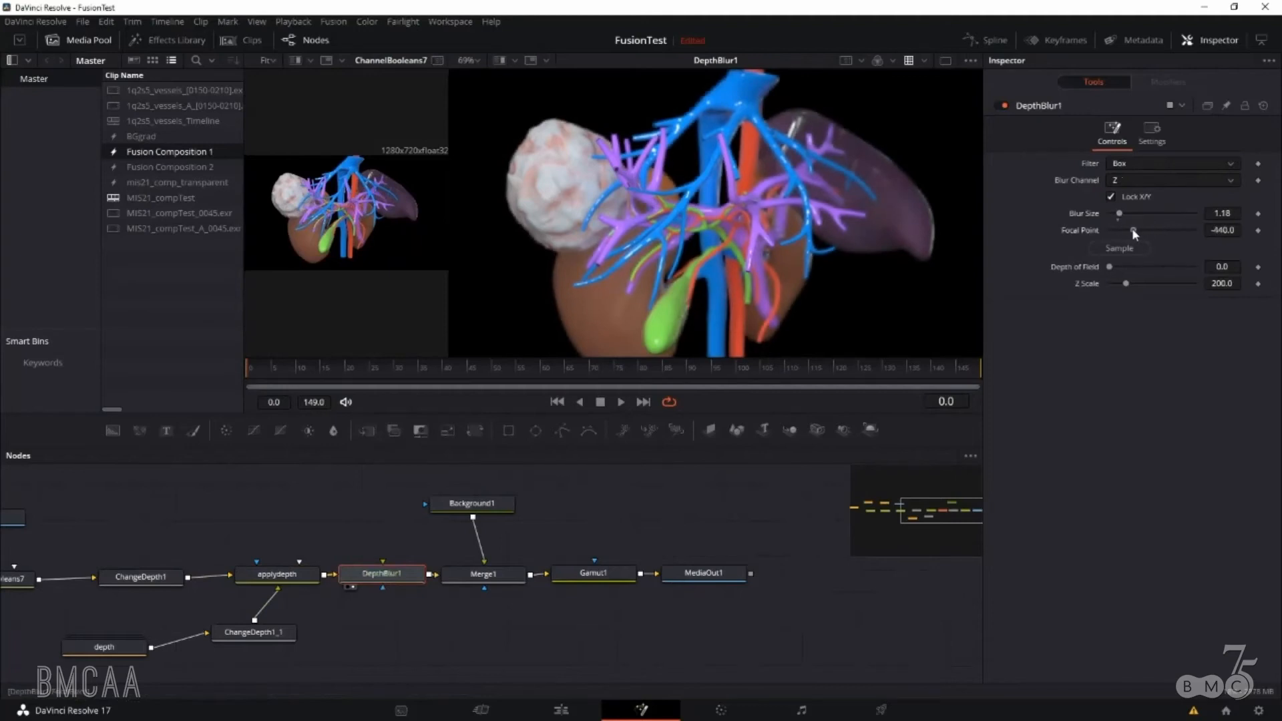
{"action": "left_click_drag", "start_coordinate": [600, 626], "coordinate": [847, 630]}
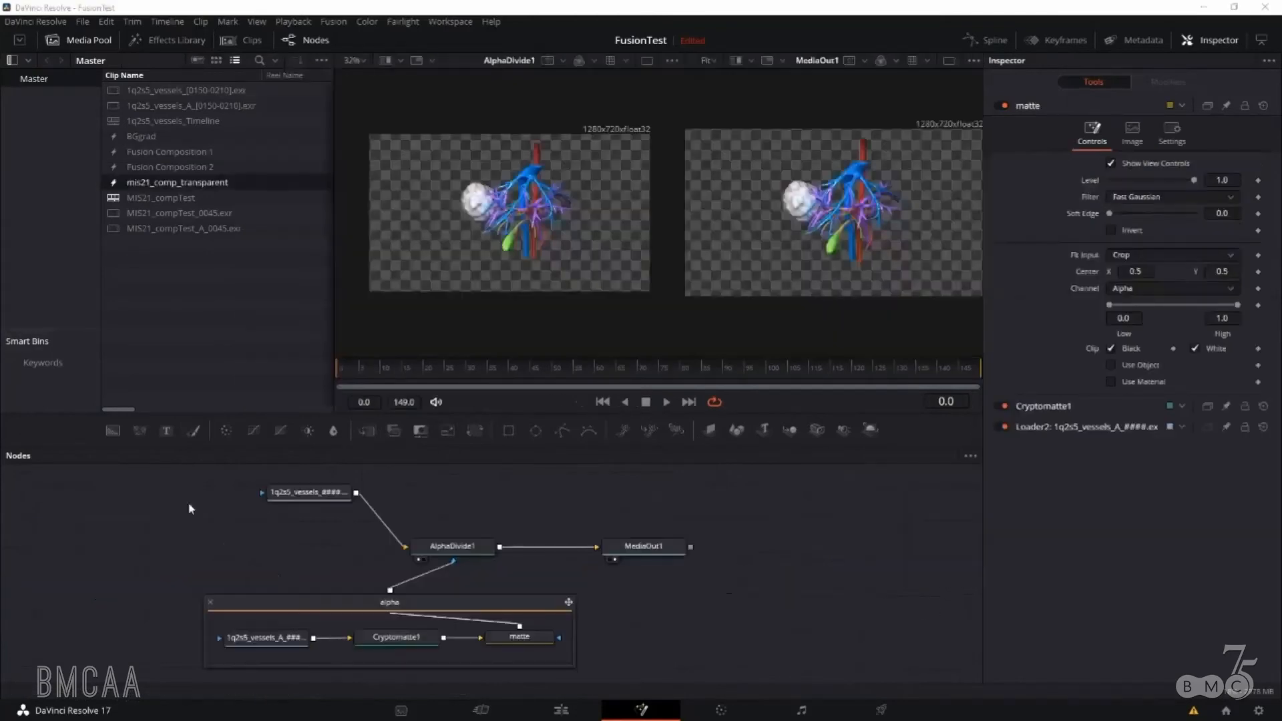
- Inspect the two vessels loaders and the Cryptomatte1 node in the mis21_comp_transparent composition
{"action": "left_click_drag", "start_coordinate": [319, 497], "coordinate": [304, 510]}
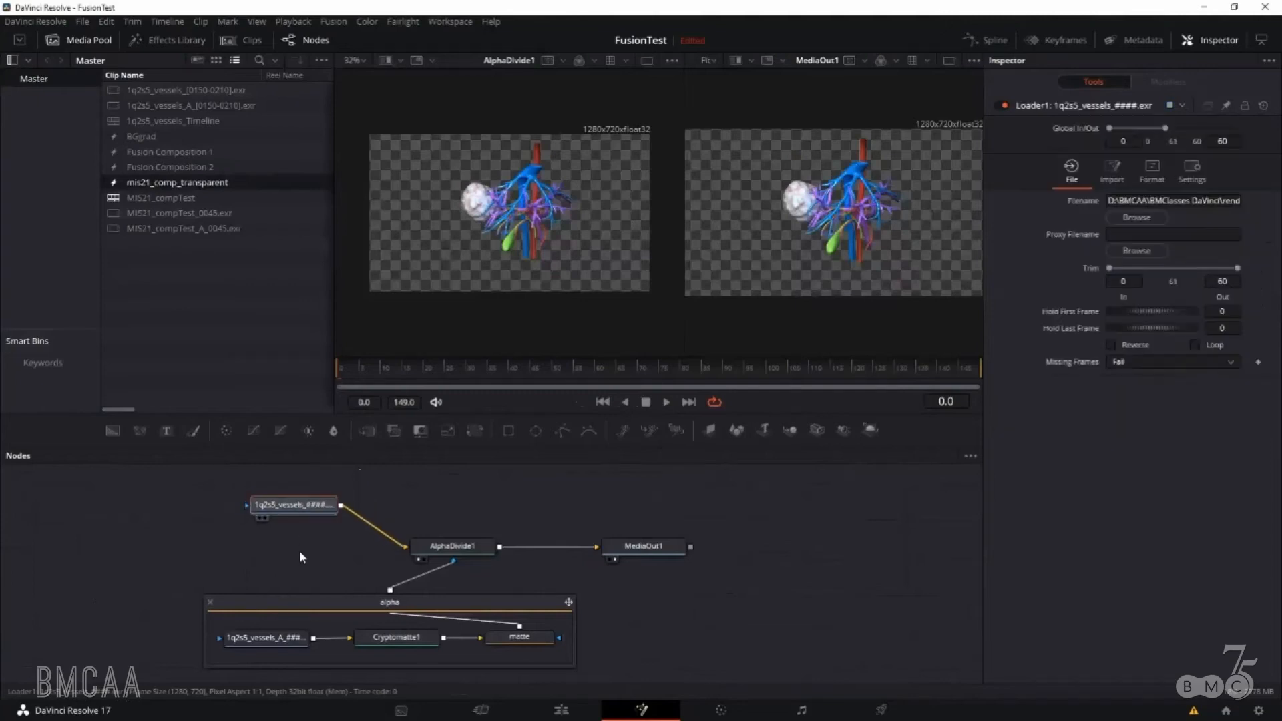
{"action": "left_click", "coordinate": [276, 636]}
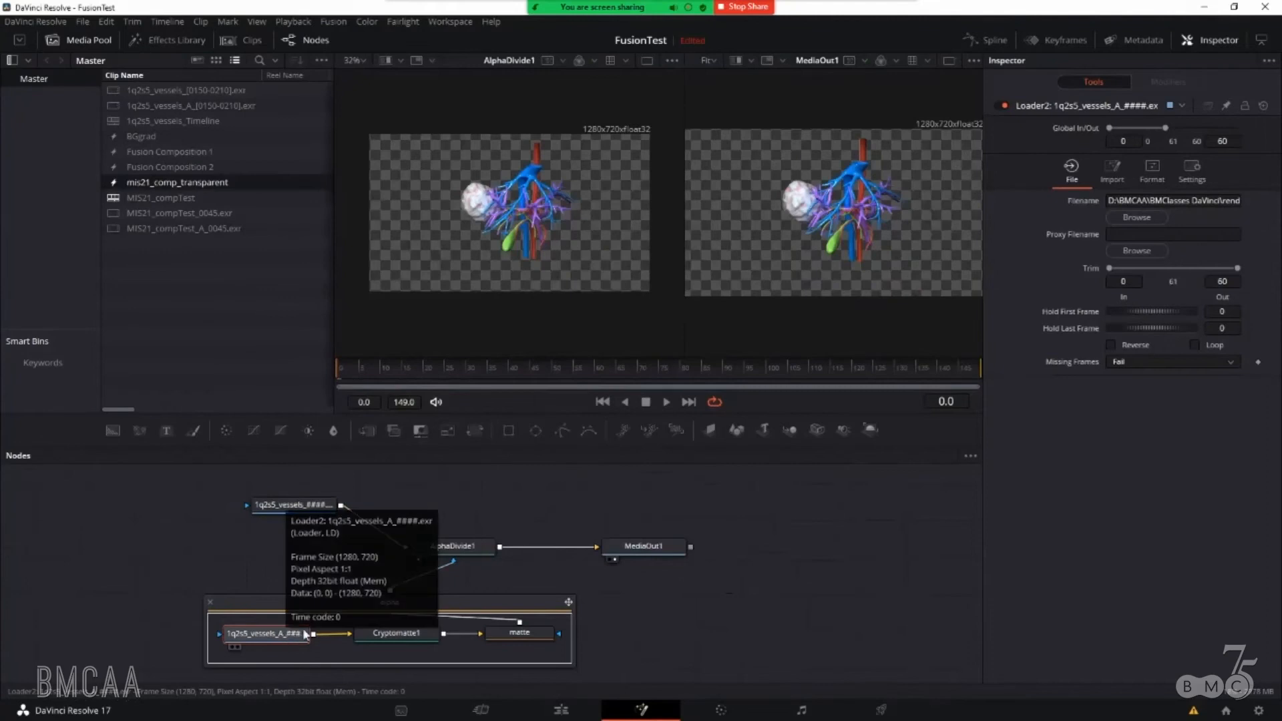
{"action": "left_click", "coordinate": [400, 641]}
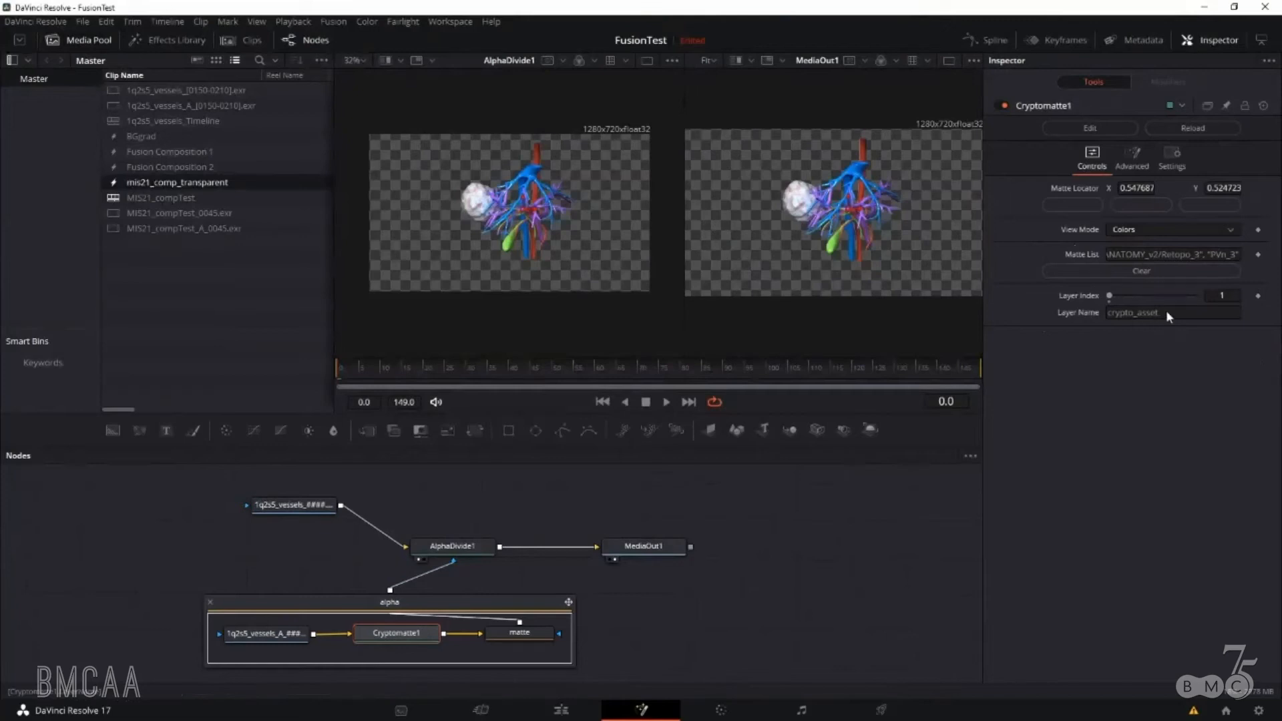
- Change Cryptomatte1's layer index to compare the crypto_asset and crypto_material layers
{"action": "left_click", "coordinate": [1130, 295]}
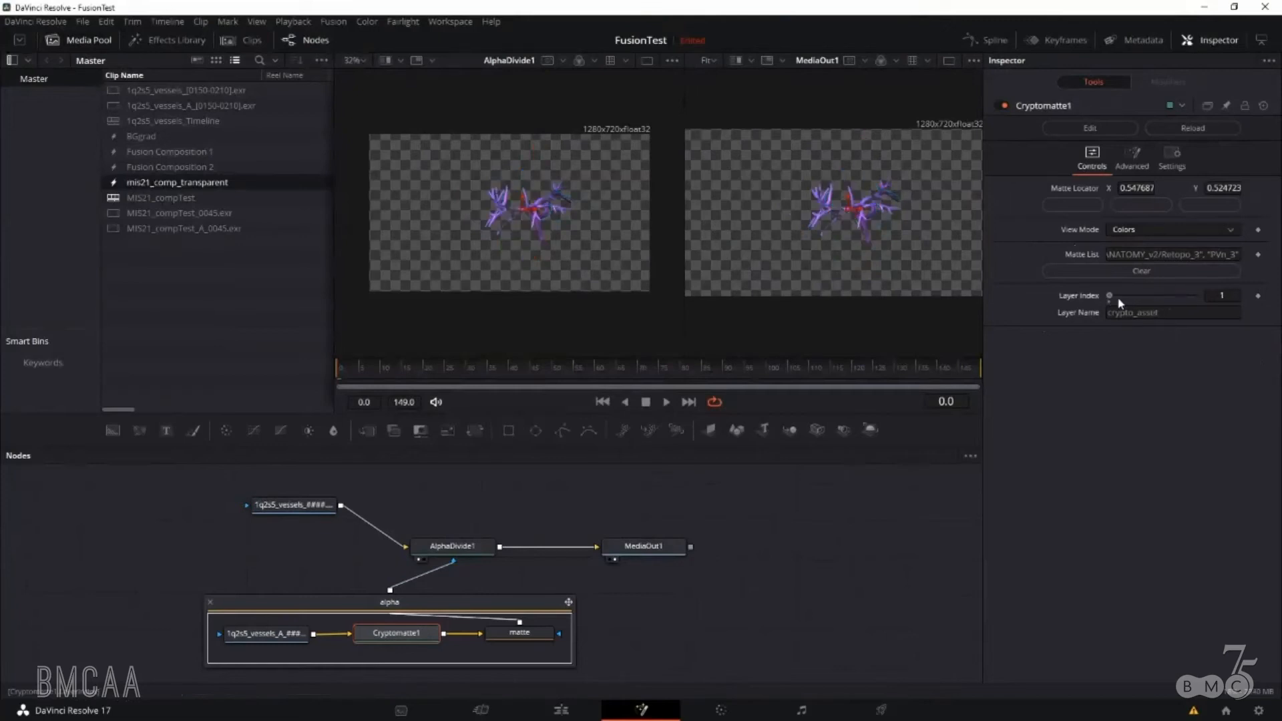
{"action": "mouse_move", "coordinate": [1112, 302]}
{"action": "left_mouse_down"}
{"action": "mouse_move", "coordinate": [1198, 298]}
{"action": "mouse_move", "coordinate": [1116, 299]}
{"action": "left_mouse_up"}
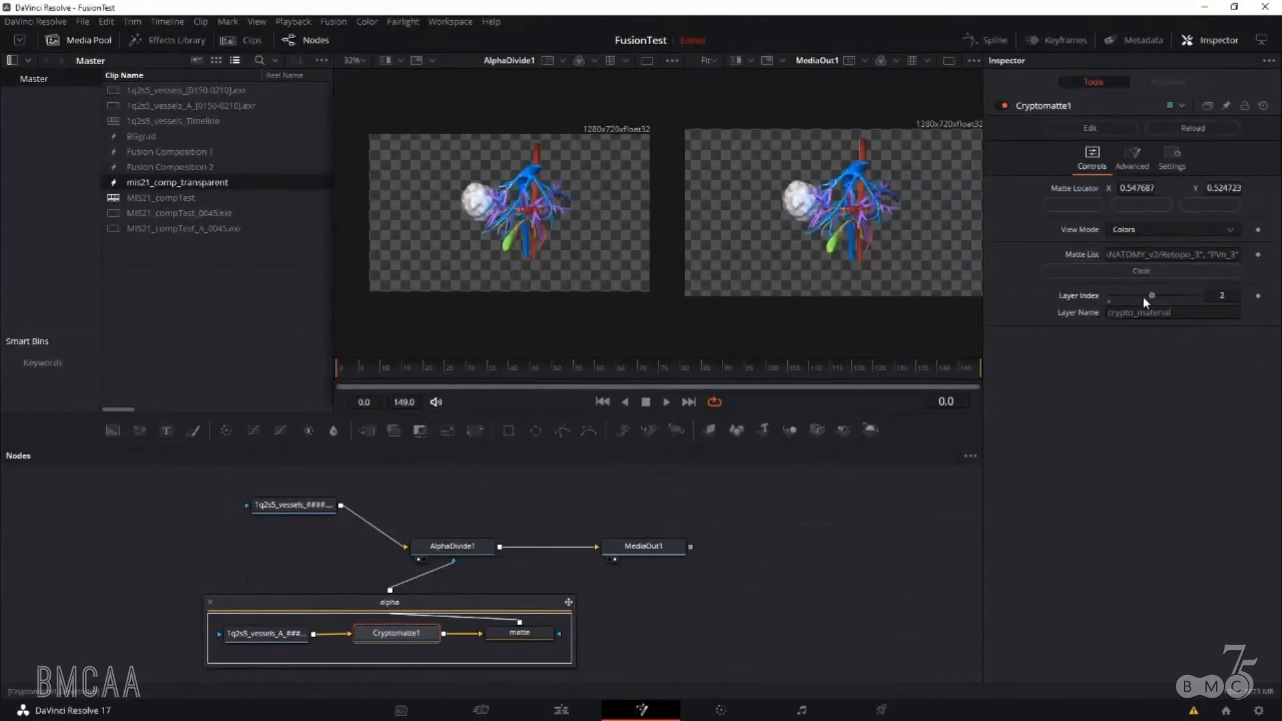
{"action": "left_click_drag", "start_coordinate": [1143, 295], "coordinate": [1083, 299]}
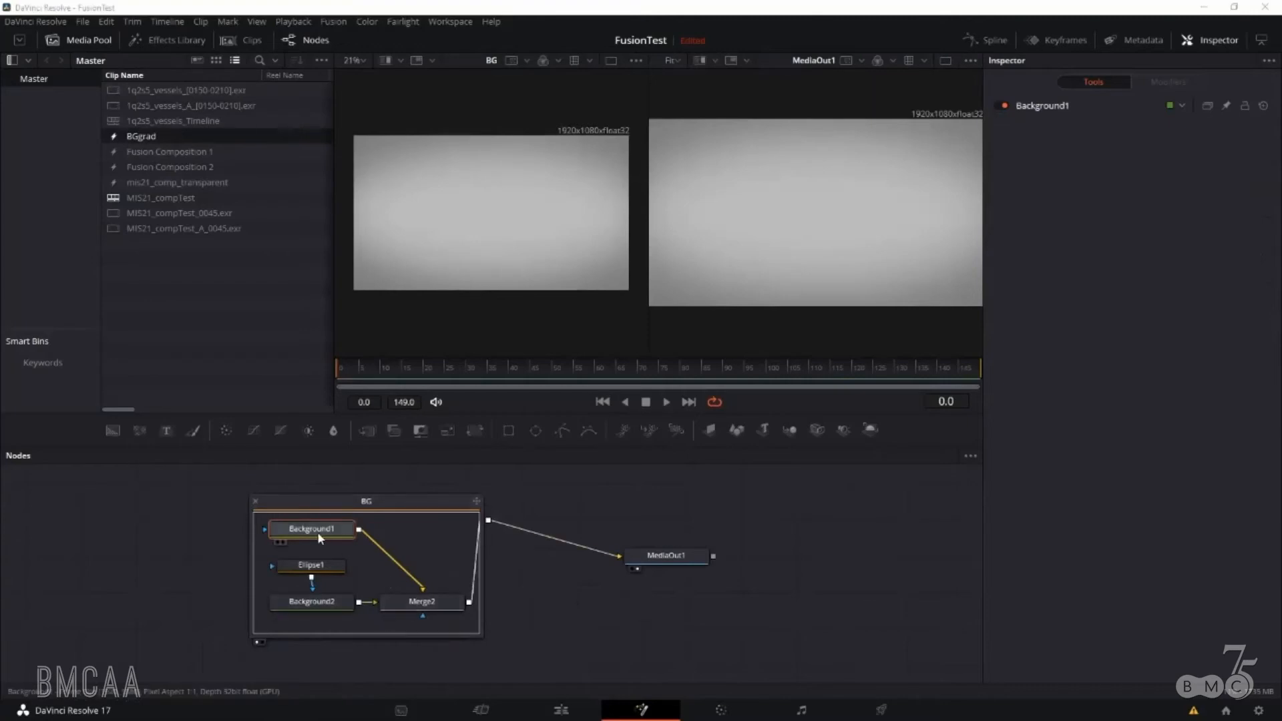
- View Background1, Ellipse1 and Background2 of the BG group in the first viewer and inspect both background colors
{"action": "key", "text": "1"}
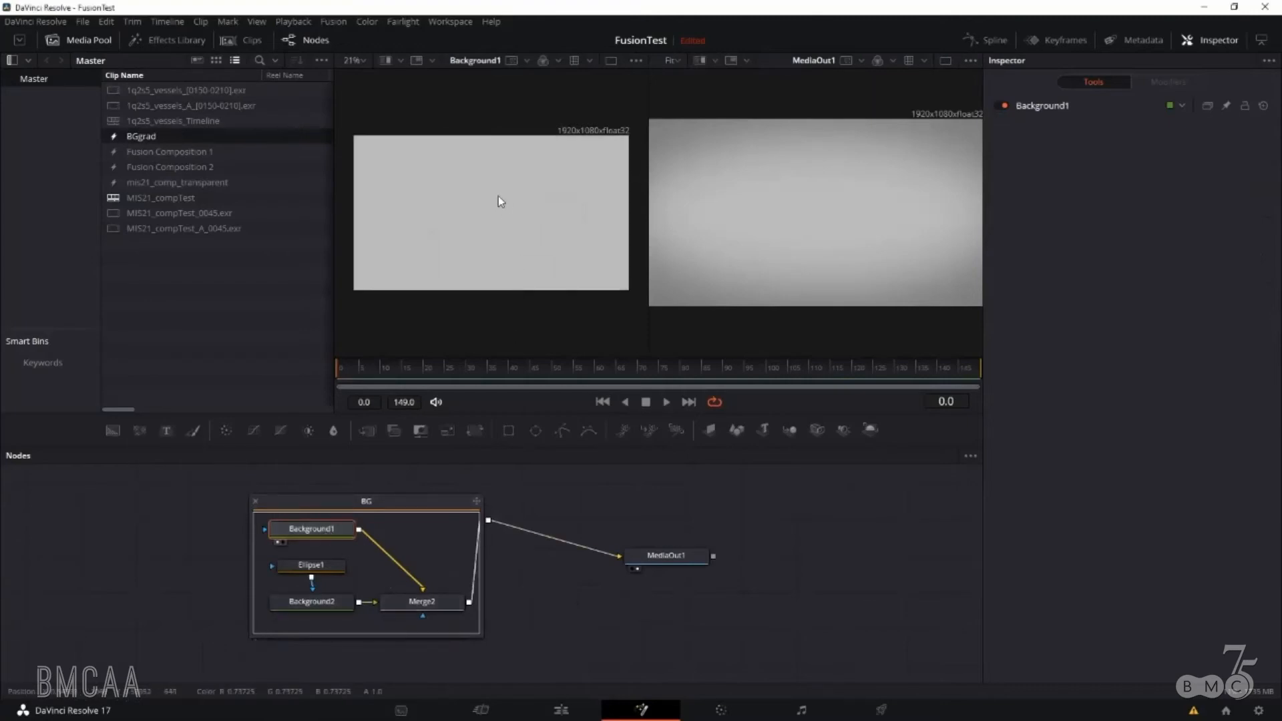
{"action": "left_click", "coordinate": [320, 530]}
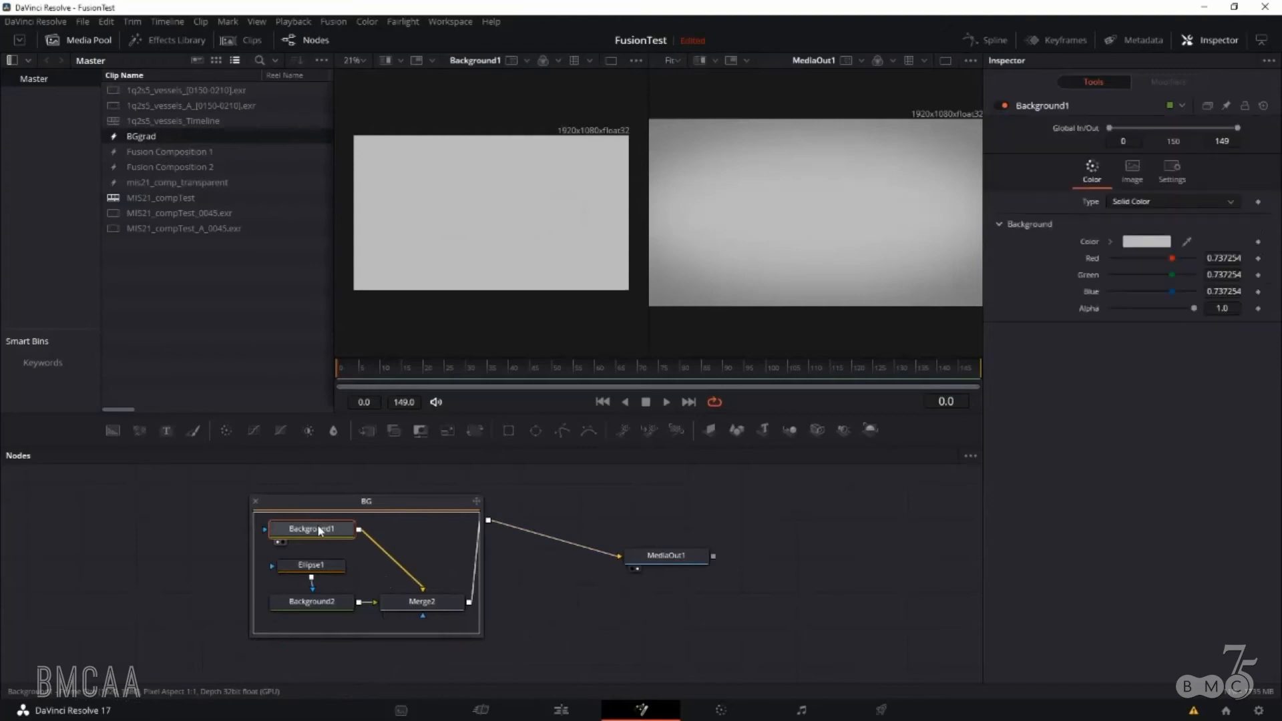
{"action": "left_click", "coordinate": [314, 568]}
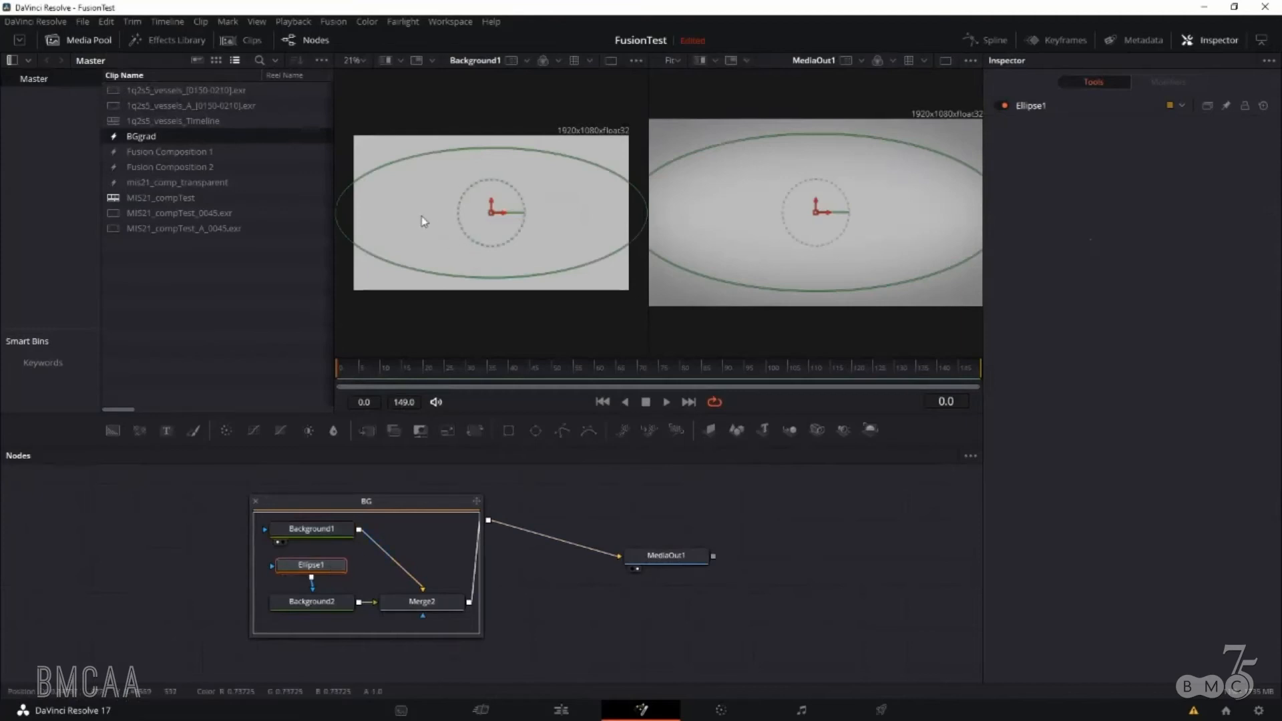
{"action": "key", "text": "1"}
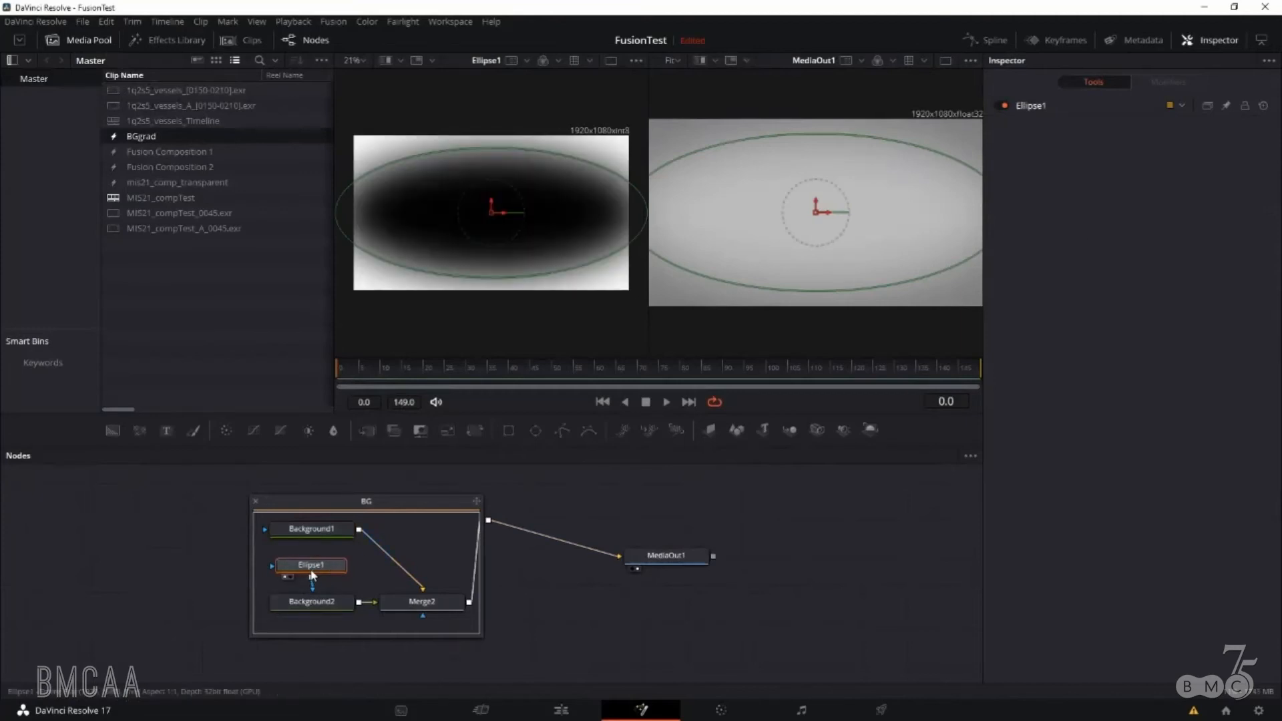
{"action": "left_click", "coordinate": [327, 605]}
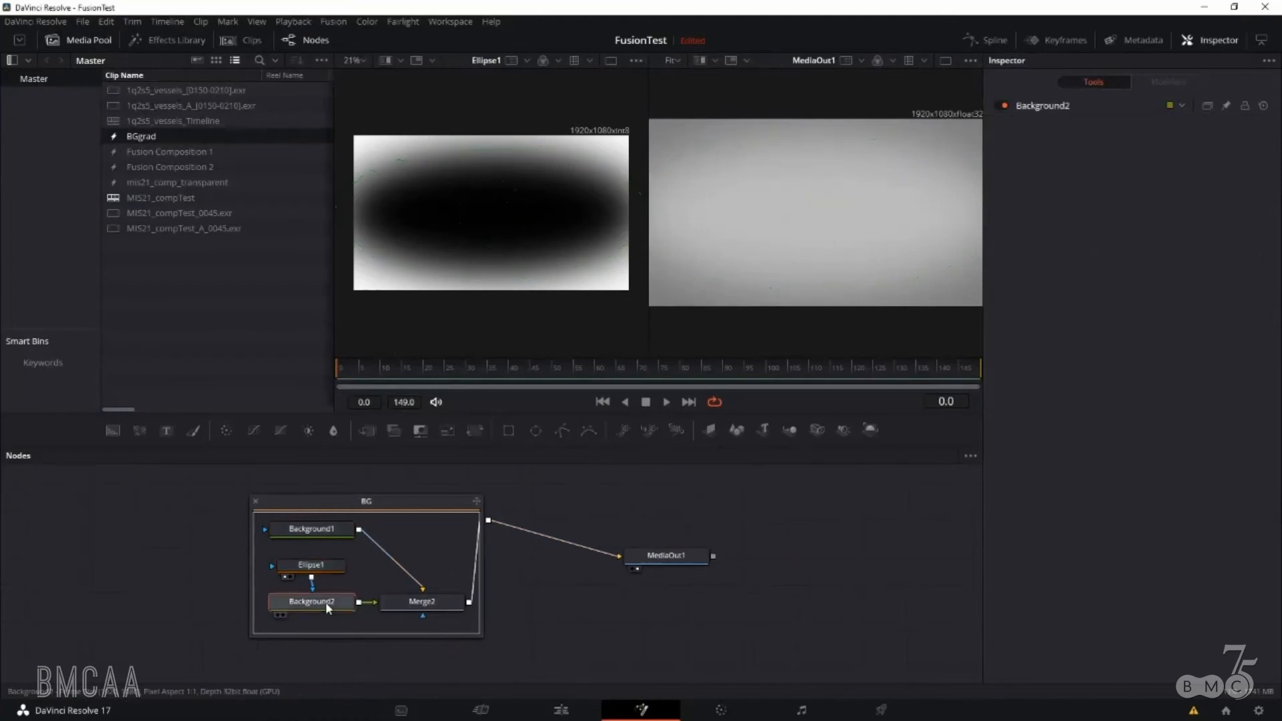
{"action": "key", "text": "1"}
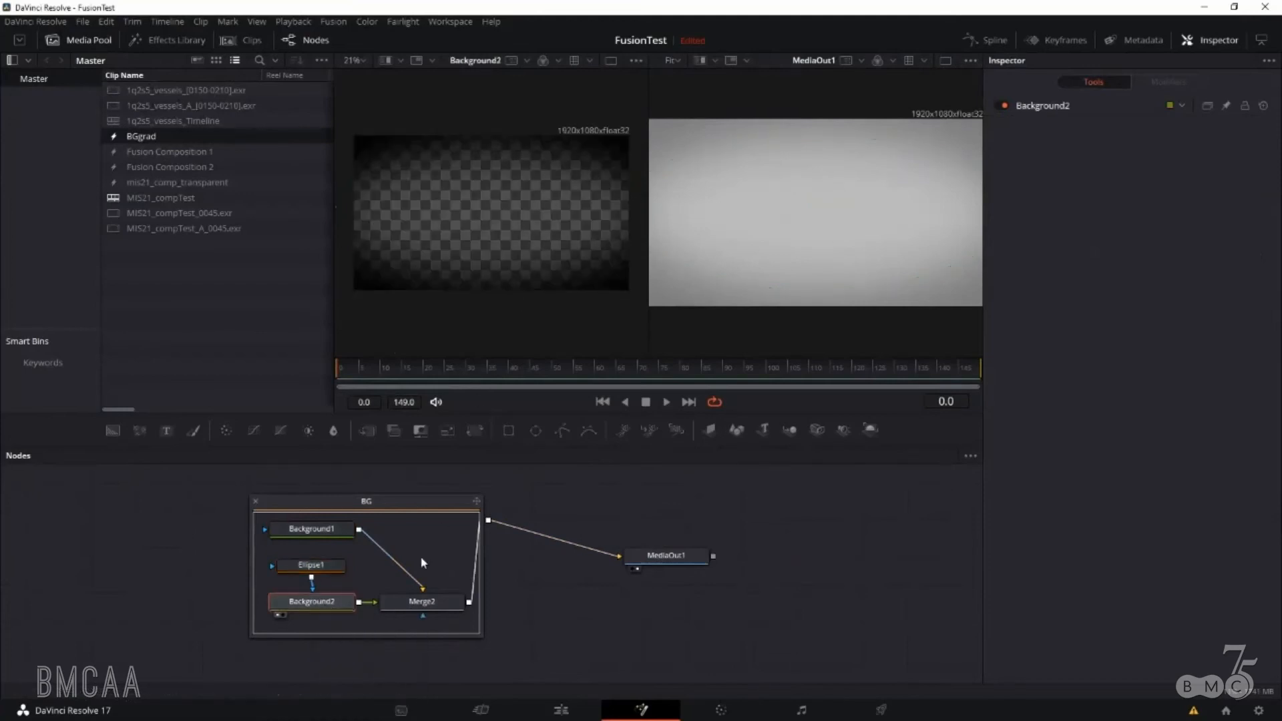
{"action": "left_click", "coordinate": [325, 605]}
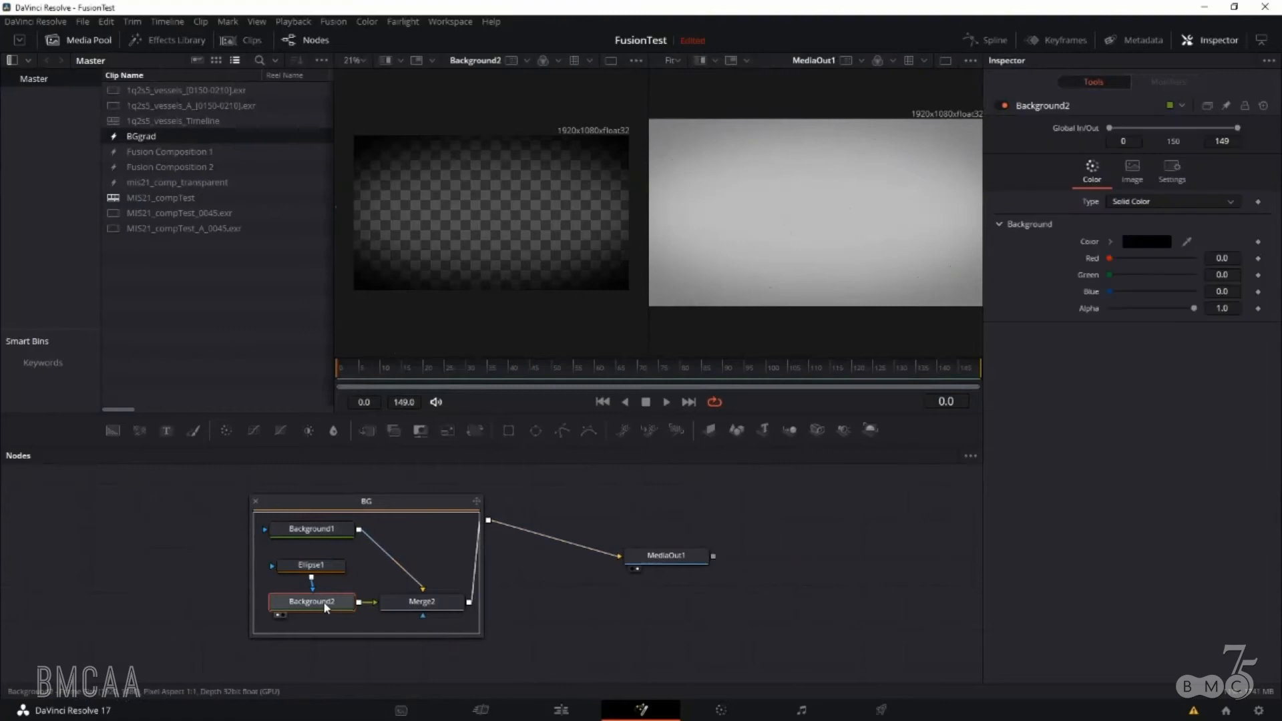
- Compare Background1 with the ellipse-masked Background2 in the first viewer
{"action": "left_click", "coordinate": [310, 530]}
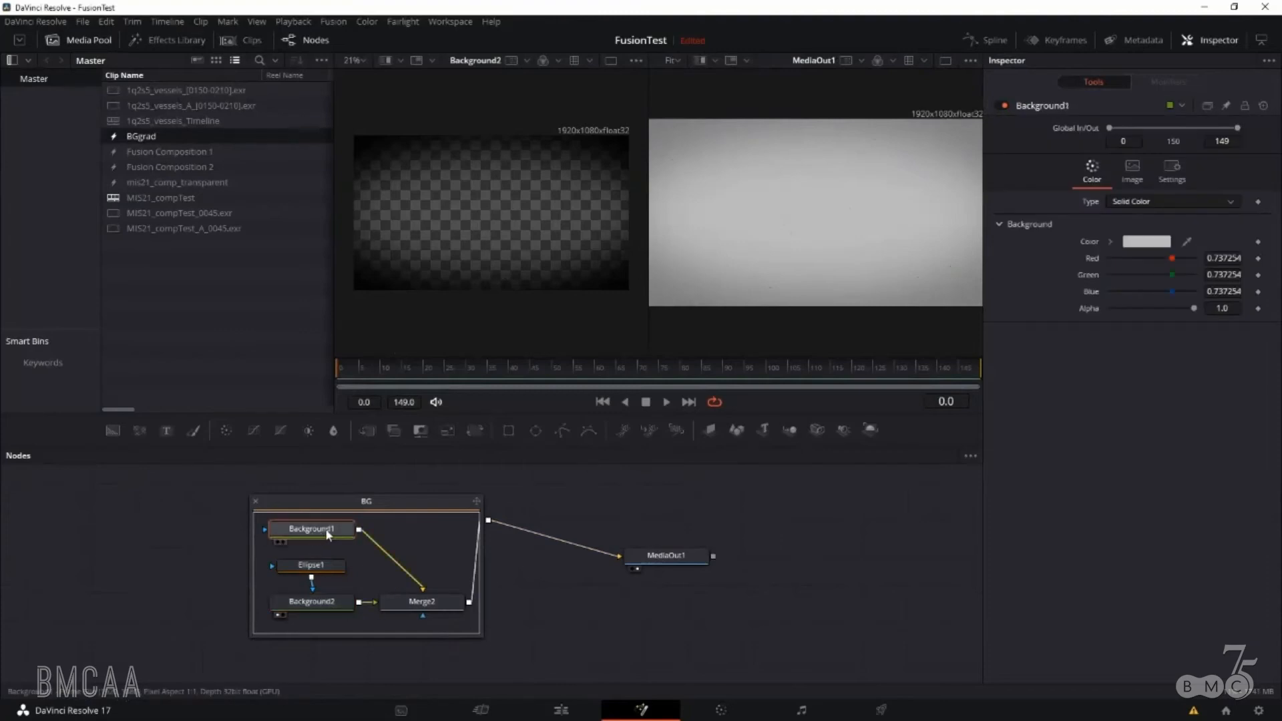
{"action": "key", "text": "1"}
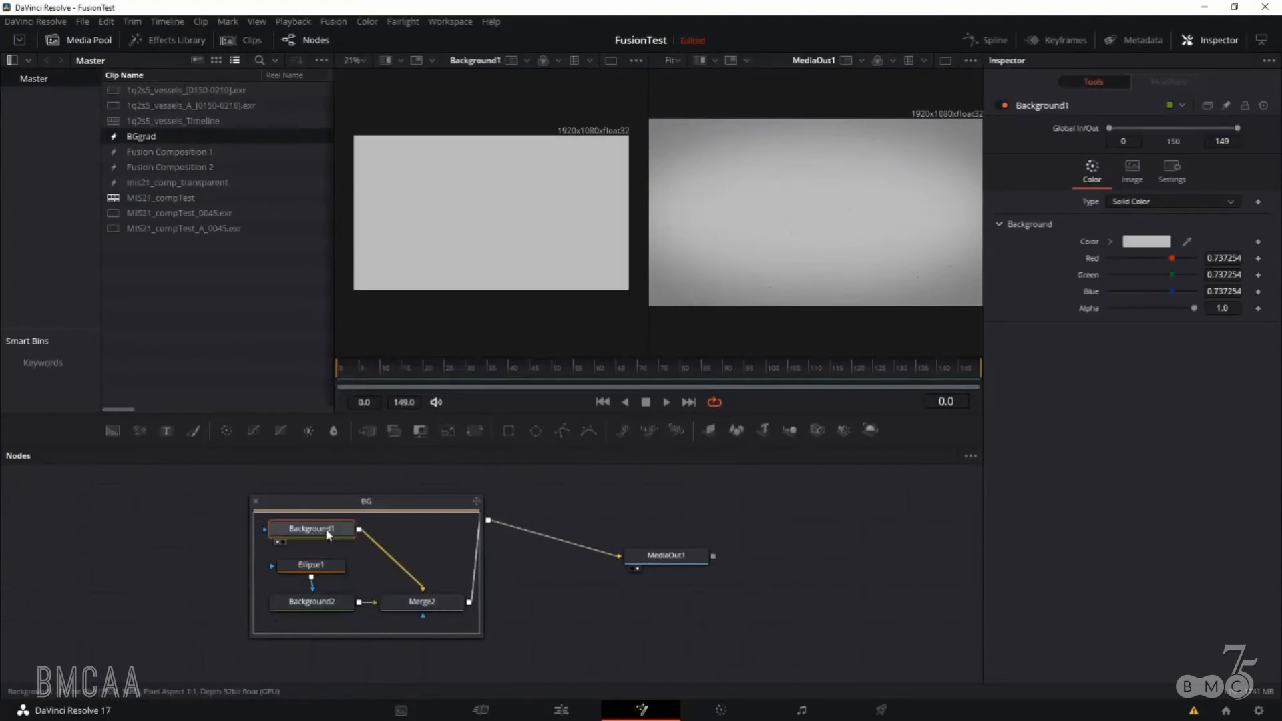
{"action": "left_click", "coordinate": [316, 599]}
{"action": "key", "text": "1"}
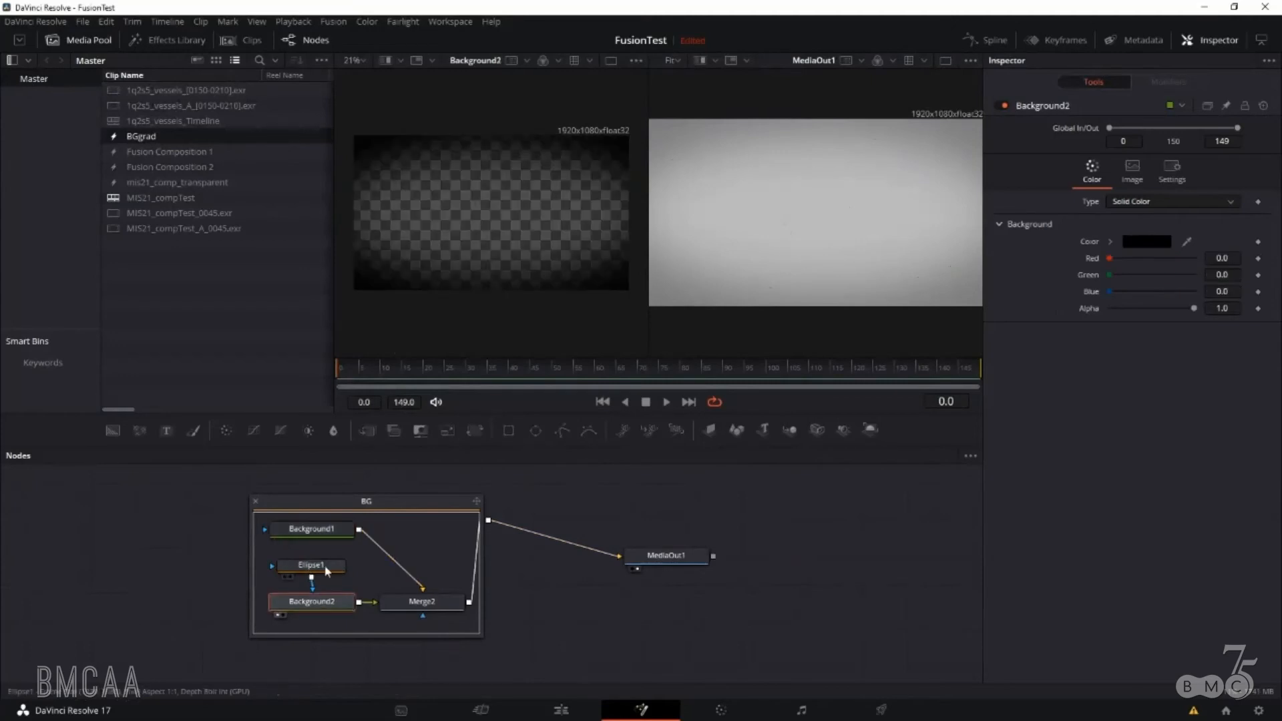
- View Merge2 in the first viewer and slightly adjust its Blend amount
{"action": "left_click", "coordinate": [431, 604]}
{"action": "key", "text": "1"}
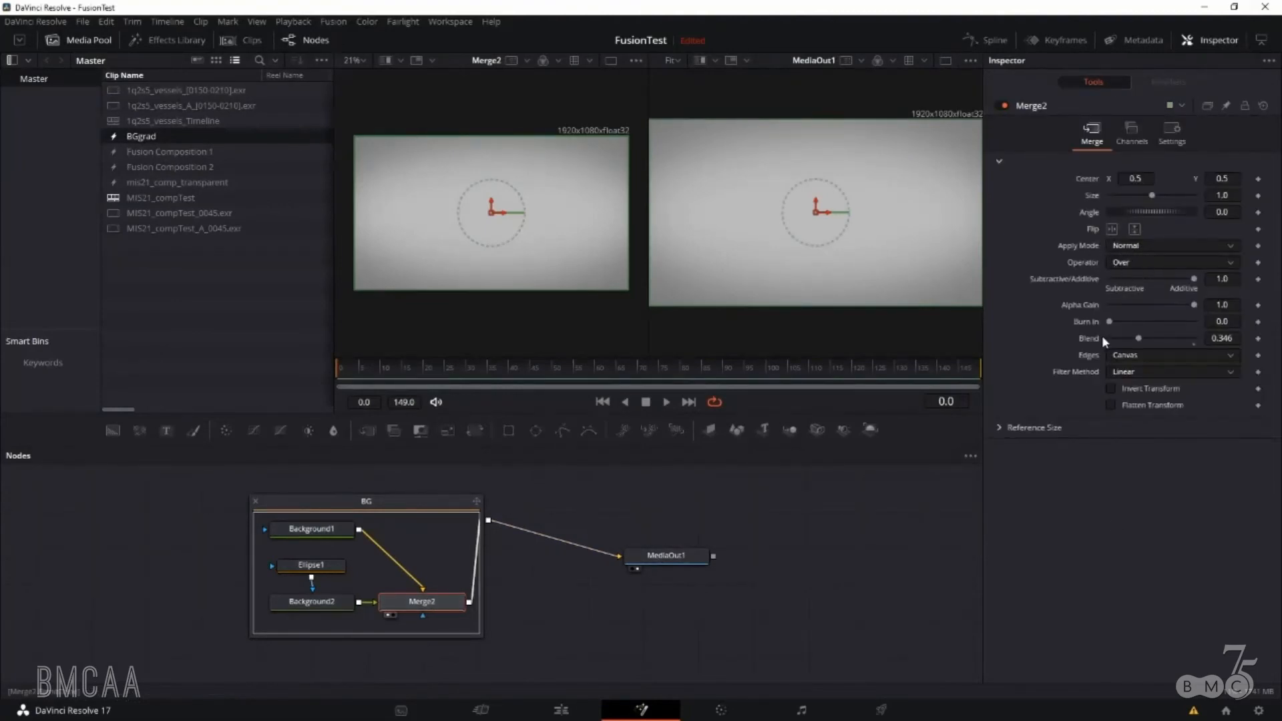
{"action": "left_click_drag", "start_coordinate": [1138, 340], "coordinate": [1137, 340]}
{"action": "mouse_move", "coordinate": [419, 498]}
{"action": "left_mouse_down"}
{"action": "mouse_move", "coordinate": [453, 498]}
{"action": "mouse_move", "coordinate": [421, 505]}
{"action": "left_mouse_up"}
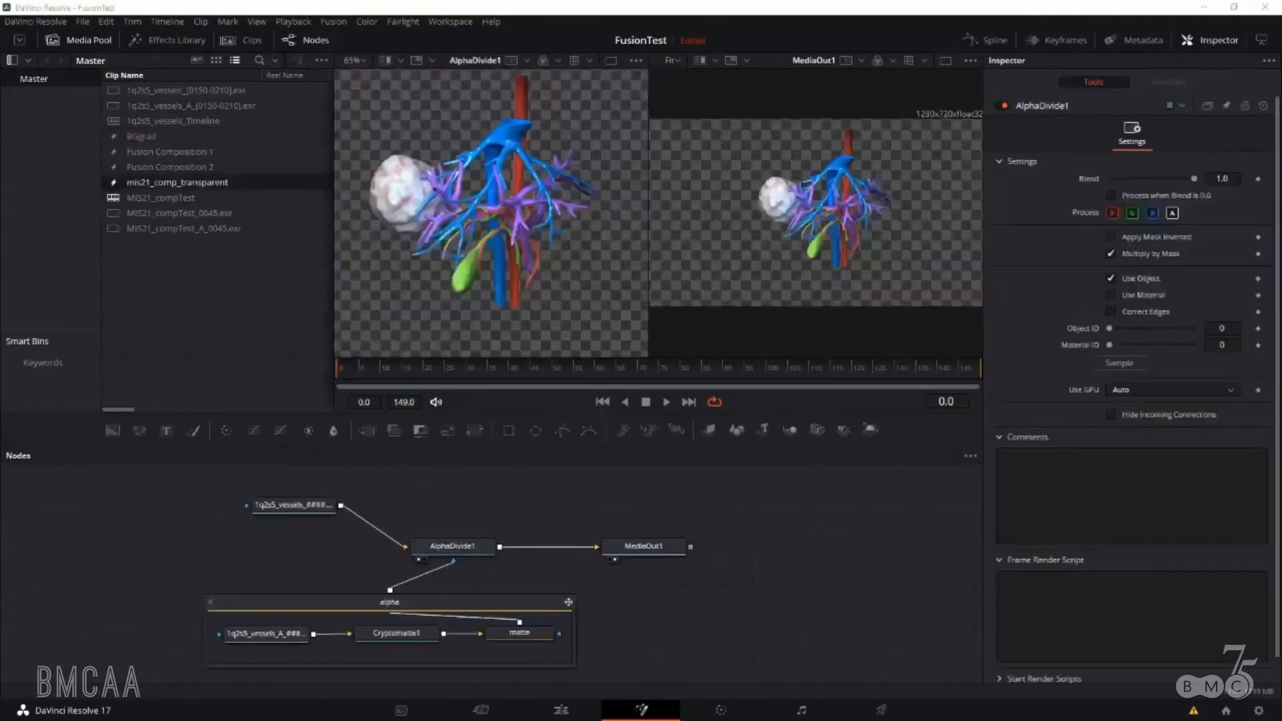
- Reposition the alpha group, AlphaDivide1 and the main vessels loader in the node graph of mis21_comp_transparent
{"action": "left_click", "coordinate": [394, 634]}
{"action": "left_click_drag", "start_coordinate": [427, 610], "coordinate": [446, 611]}
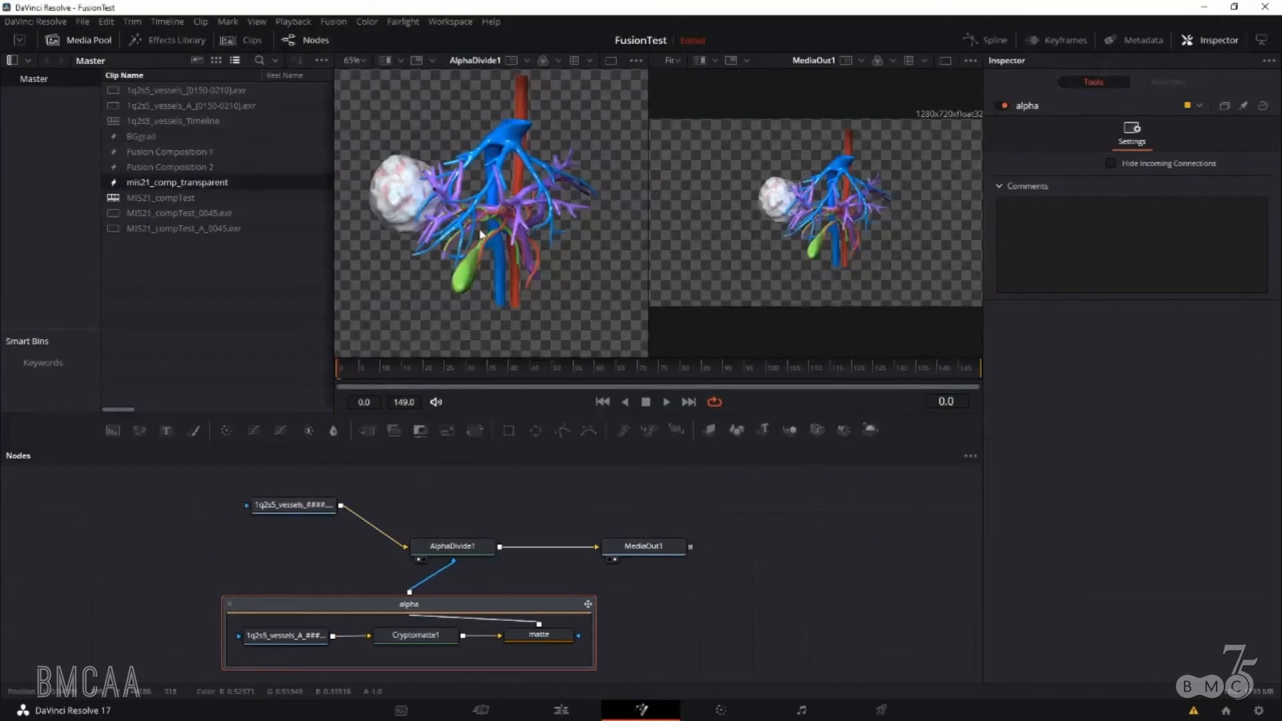
{"action": "left_click", "coordinate": [306, 506]}
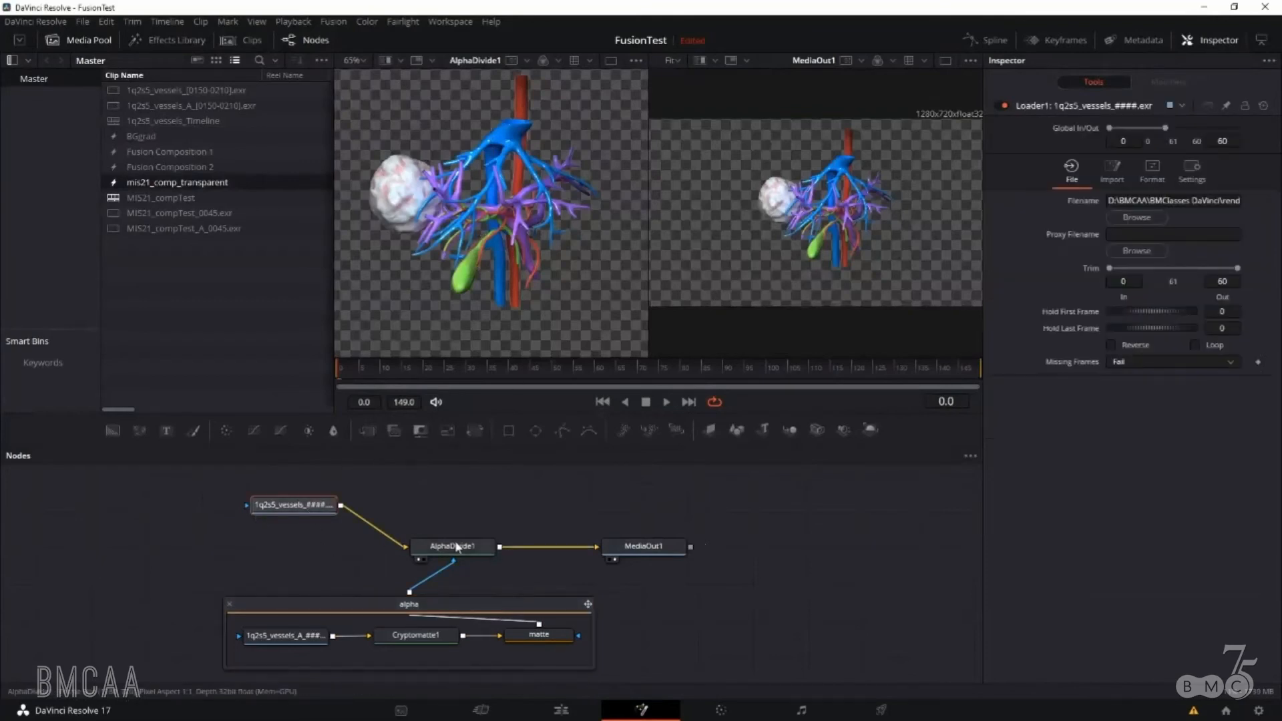
{"action": "left_click_drag", "start_coordinate": [456, 550], "coordinate": [454, 545]}
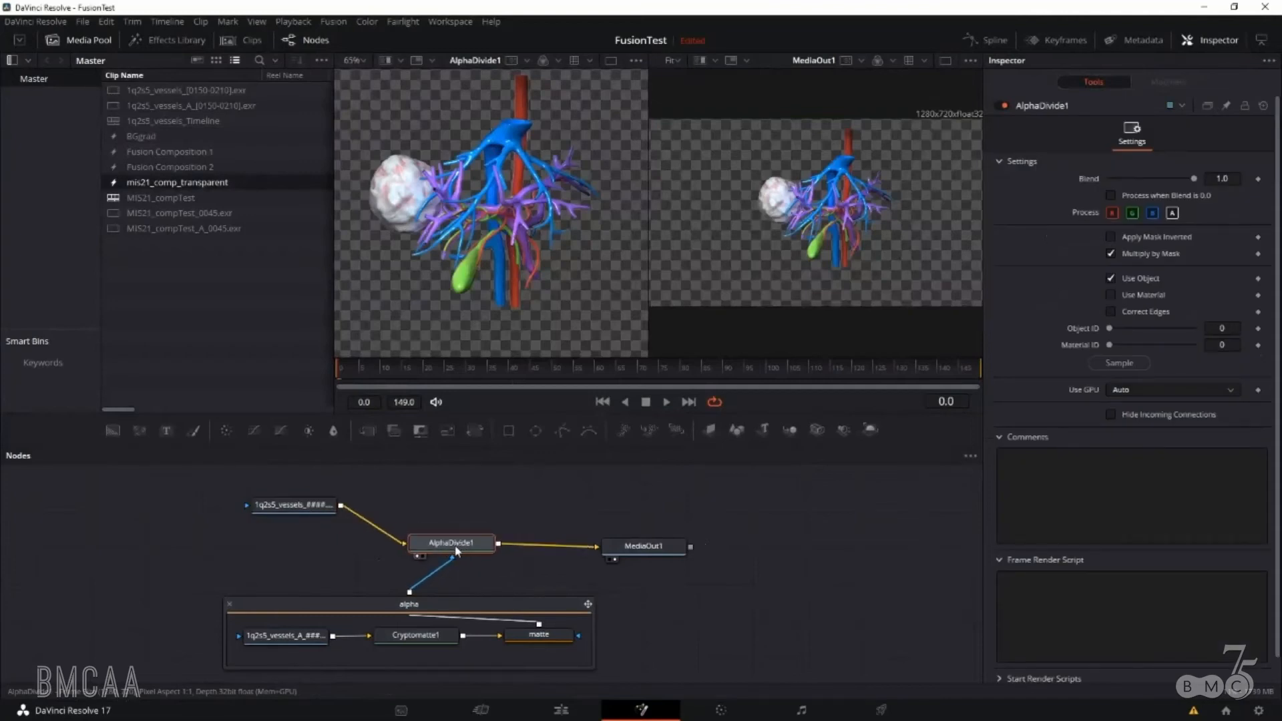
{"action": "left_click_drag", "start_coordinate": [456, 551], "coordinate": [471, 539]}
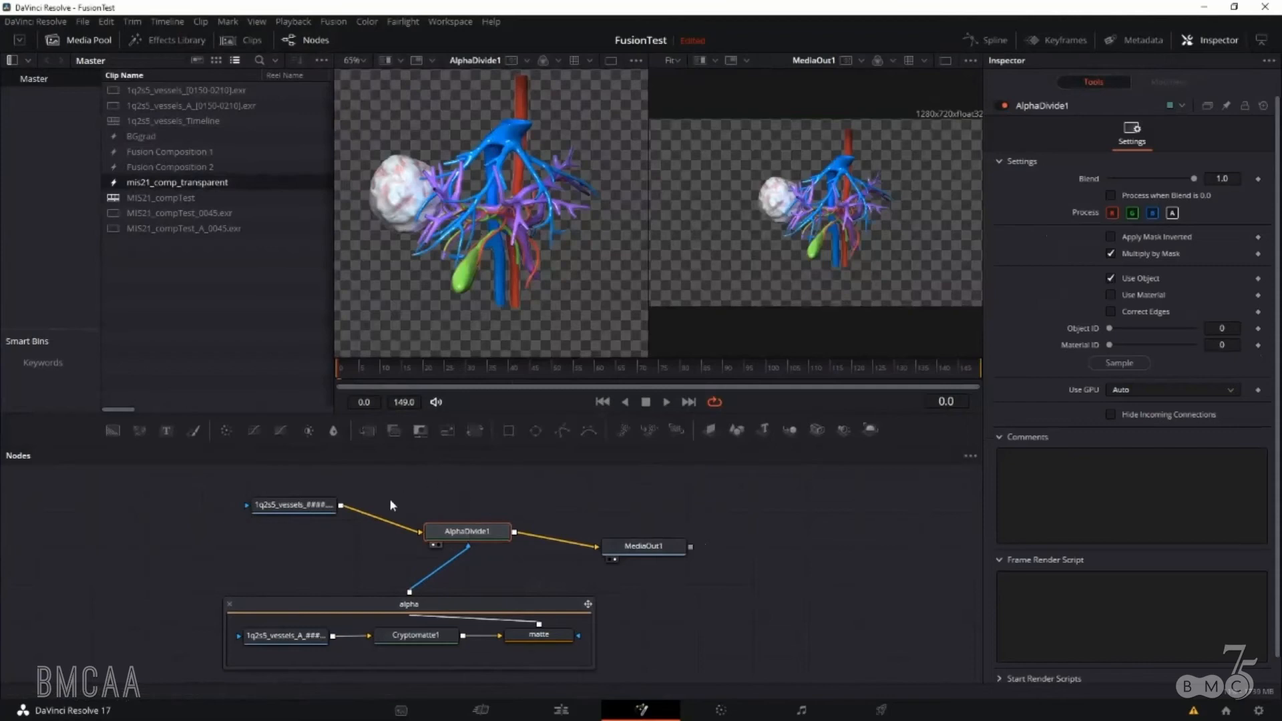
{"action": "left_click_drag", "start_coordinate": [298, 508], "coordinate": [328, 517]}
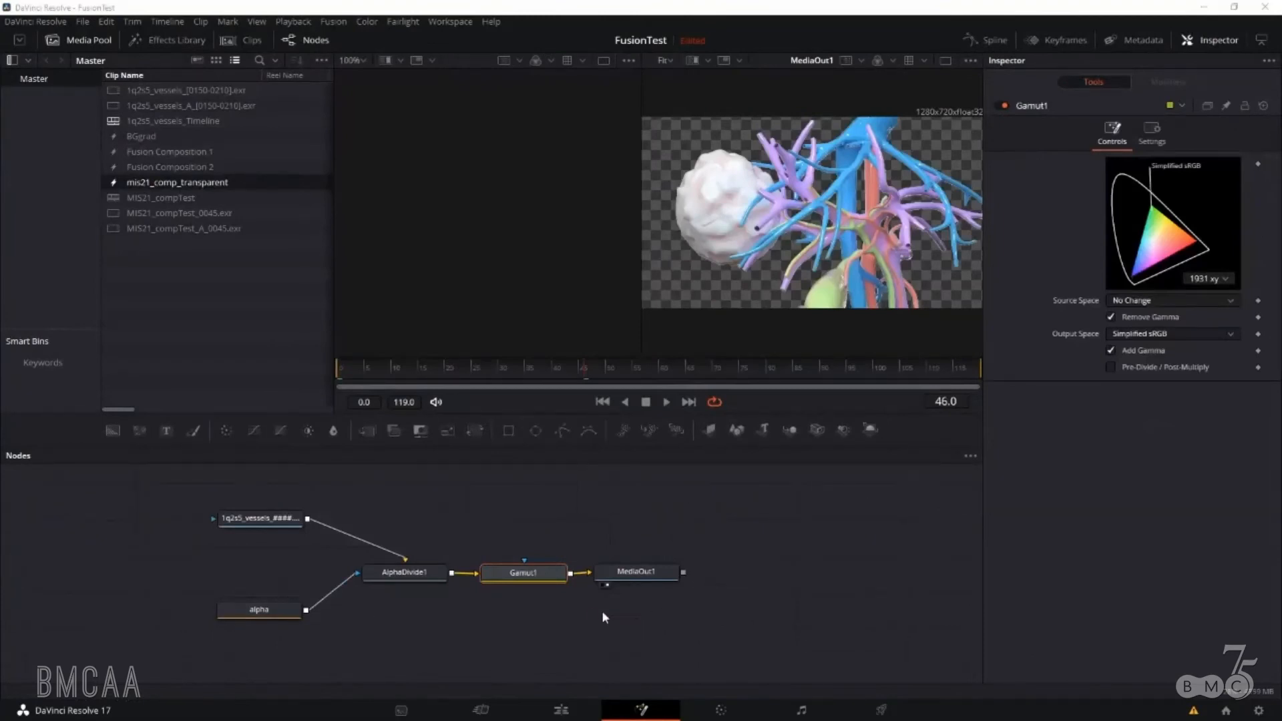
- Nudge the Gamut1 node in the mis21_comp_transparent node graph and switch to the Edit page
{"action": "left_click_drag", "start_coordinate": [529, 574], "coordinate": [528, 574]}
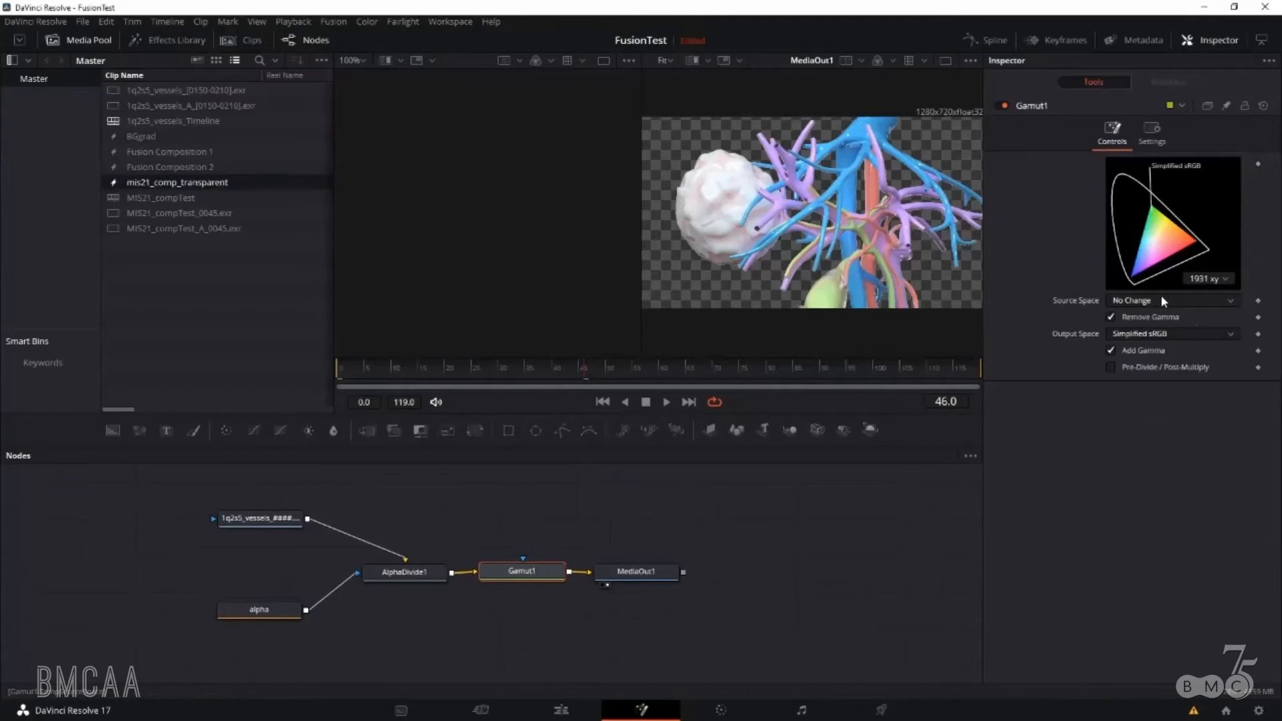
{"action": "left_click", "coordinate": [562, 713]}
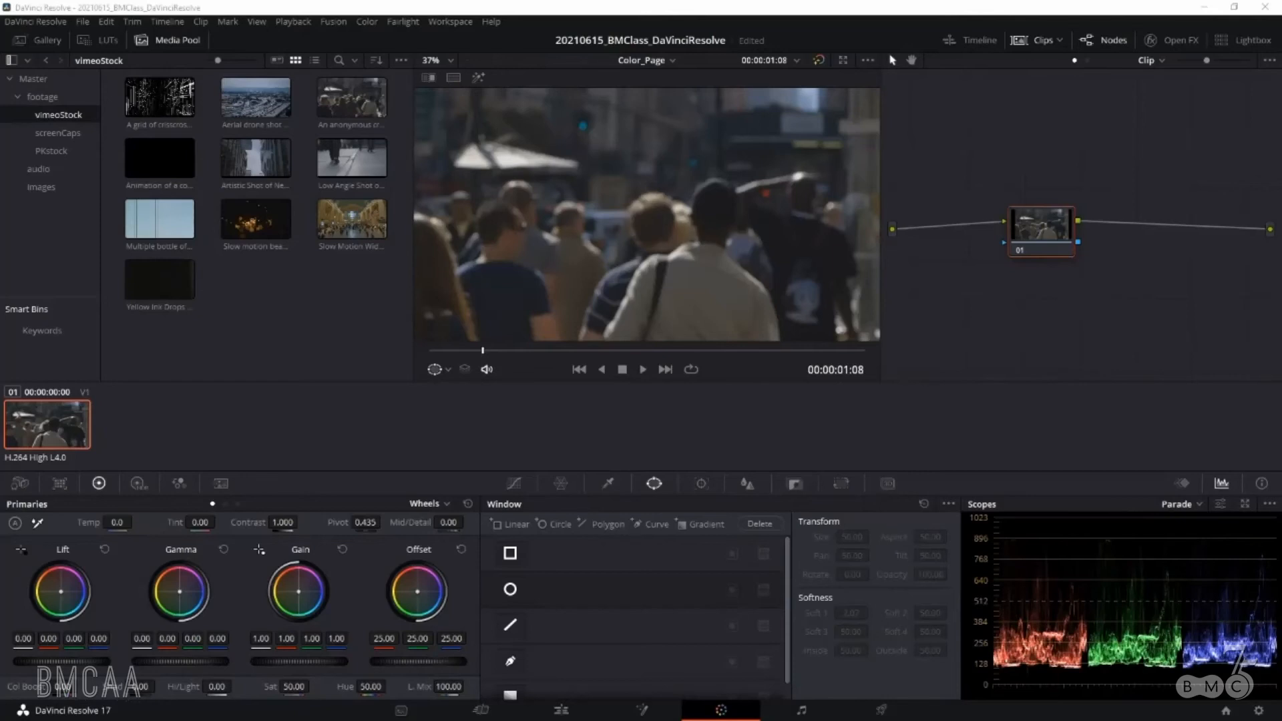
- Try automatic color balancing on node 01 of the crowd clip and move the playhead slightly forward
{"action": "left_click_drag", "start_coordinate": [1041, 230], "coordinate": [1075, 211]}
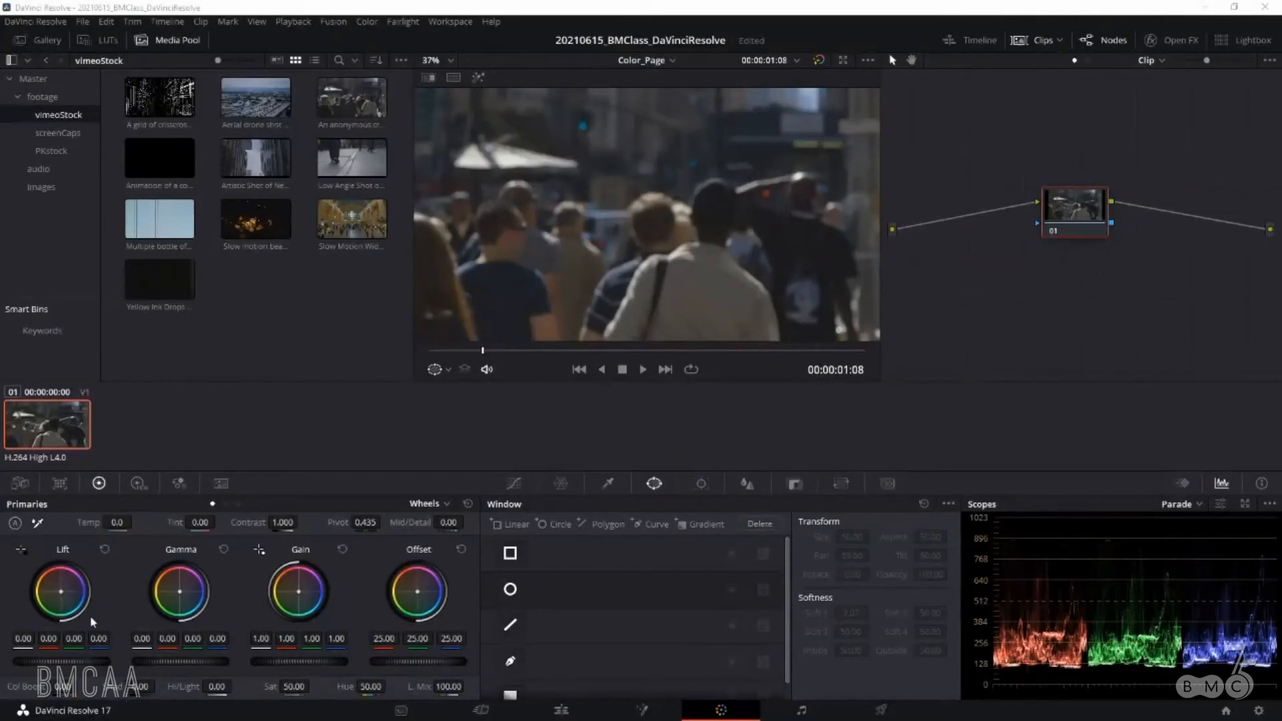
{"action": "left_click", "coordinate": [15, 524]}
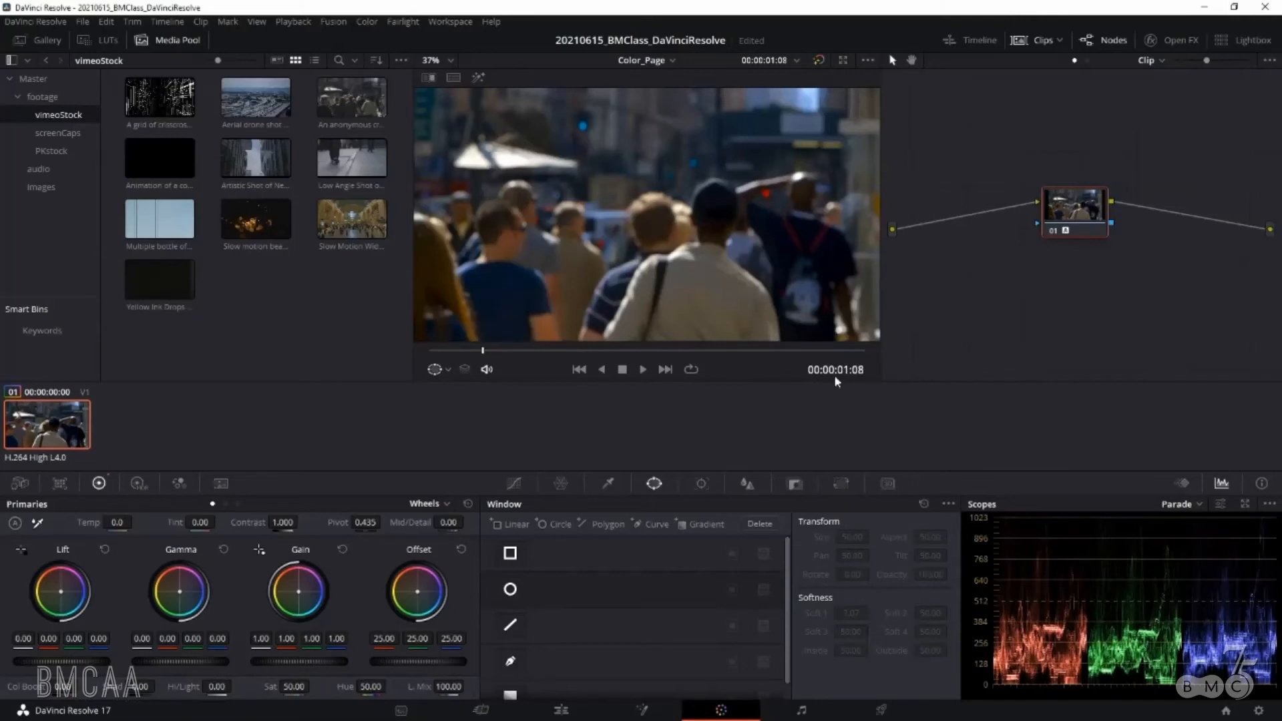
{"action": "mouse_move", "coordinate": [486, 352]}
{"action": "left_mouse_down"}
{"action": "mouse_move", "coordinate": [787, 349]}
{"action": "mouse_move", "coordinate": [490, 348]}
{"action": "left_mouse_up"}
- Show the custom curves and reposition node 01 closer to the source side of the node graph
{"action": "left_click", "coordinate": [514, 483]}
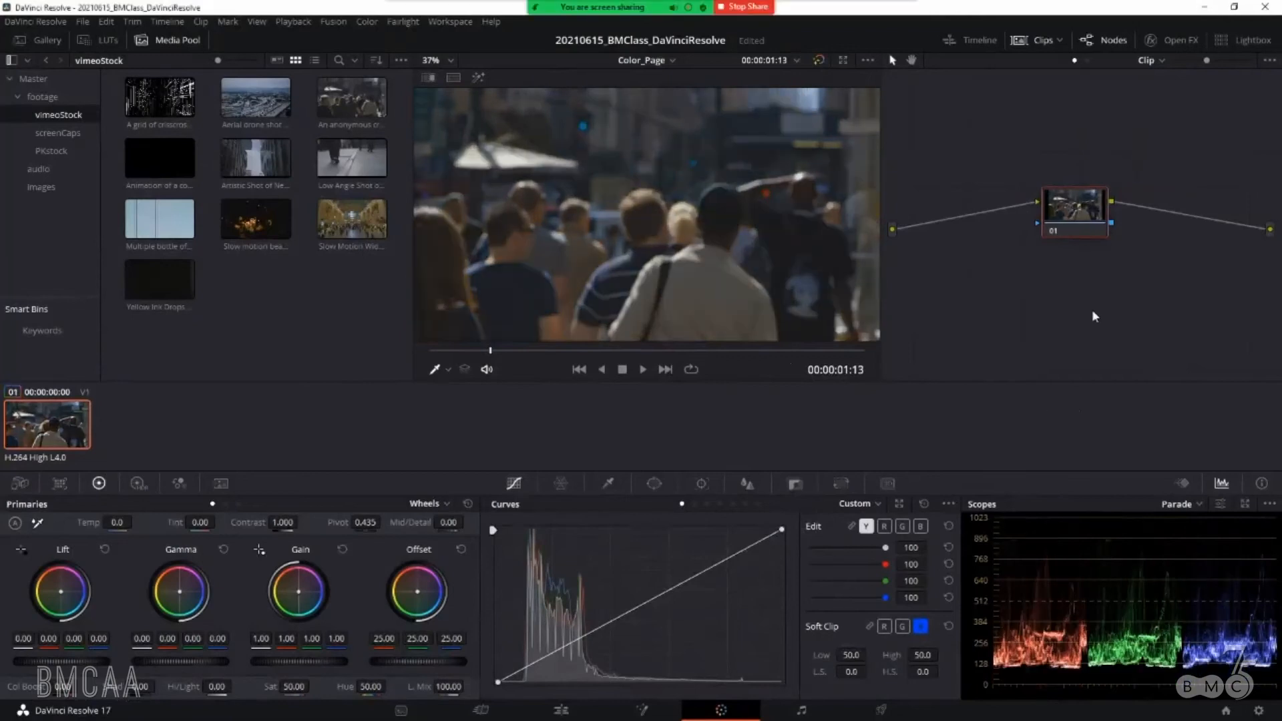
{"action": "mouse_move", "coordinate": [1078, 214]}
{"action": "left_mouse_down"}
{"action": "mouse_move", "coordinate": [1098, 256]}
{"action": "mouse_move", "coordinate": [1074, 226]}
{"action": "left_mouse_up"}
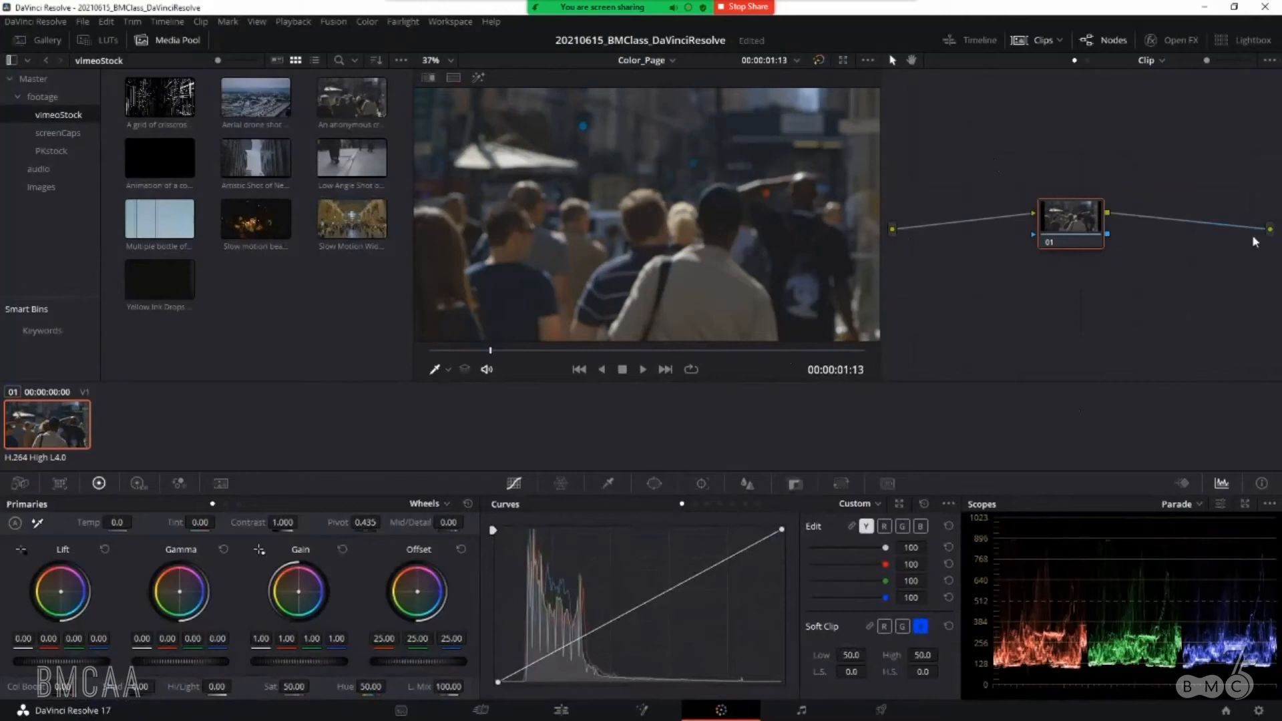
{"action": "mouse_move", "coordinate": [1073, 228]}
{"action": "left_mouse_down"}
{"action": "mouse_move", "coordinate": [1108, 225]}
{"action": "mouse_move", "coordinate": [1067, 235]}
{"action": "left_mouse_up"}
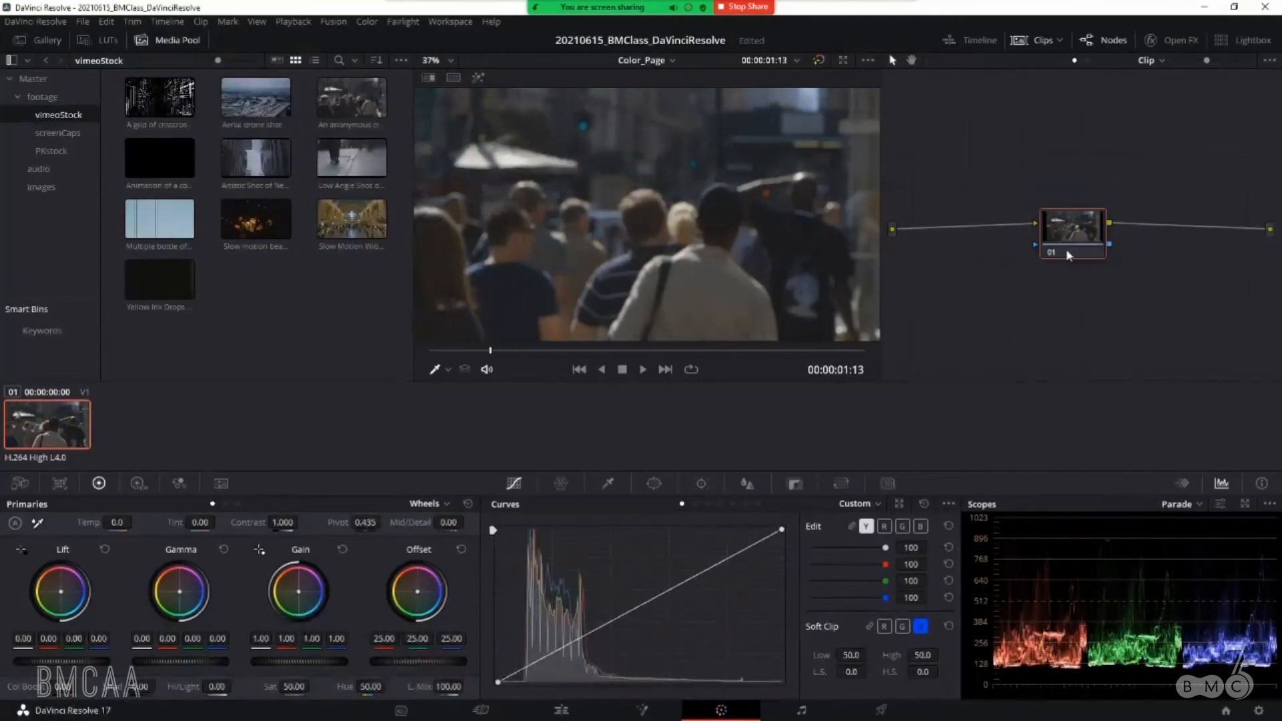
{"action": "left_click_drag", "start_coordinate": [1070, 231], "coordinate": [1002, 239]}
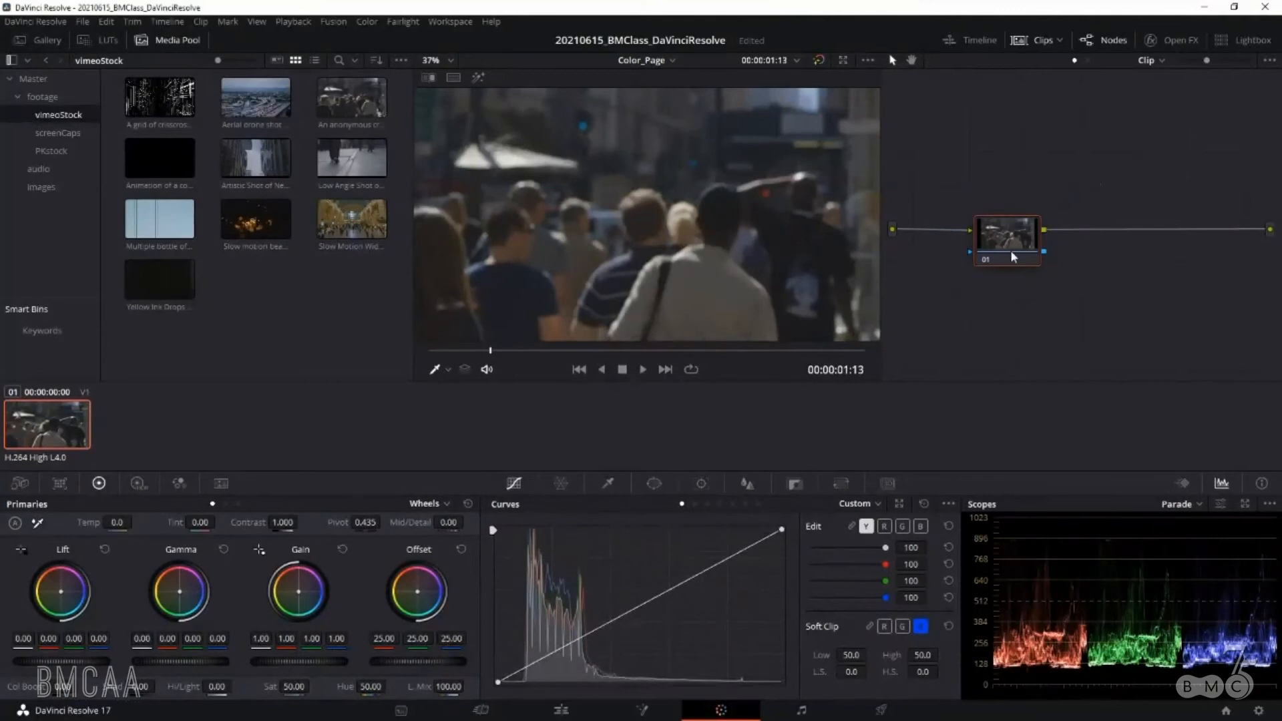
{"action": "left_click_drag", "start_coordinate": [1005, 239], "coordinate": [1005, 232]}
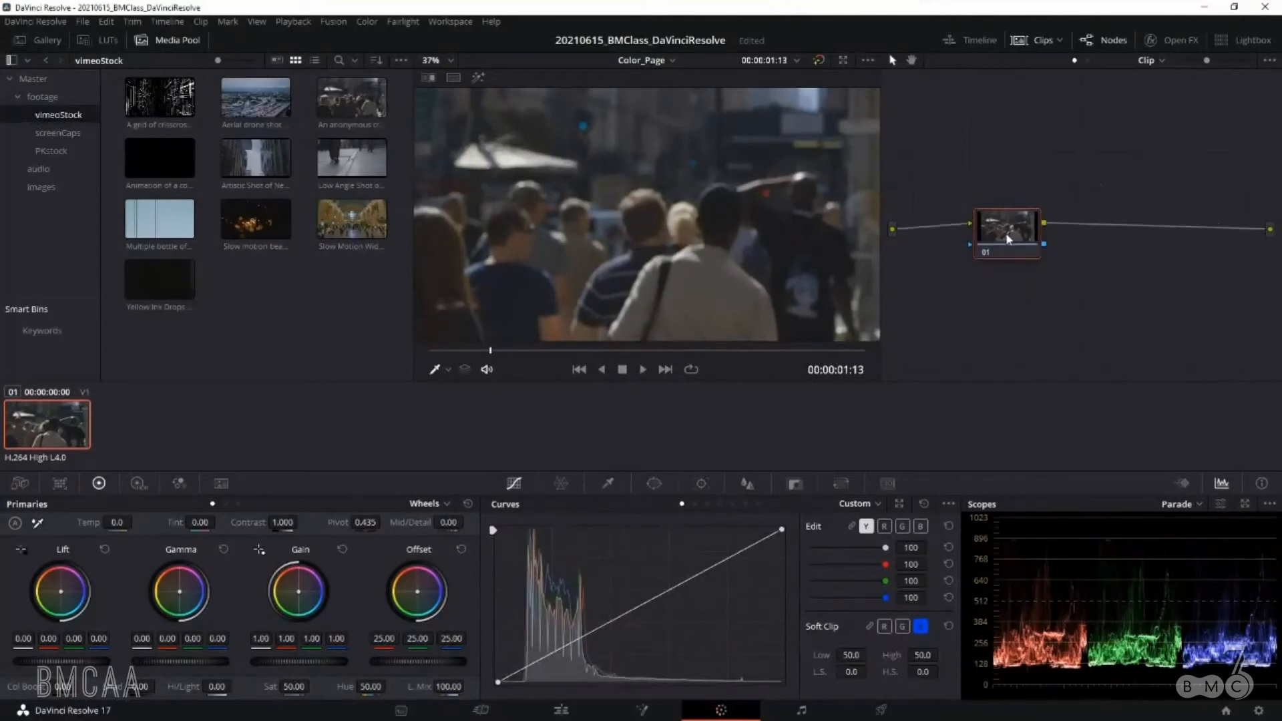
- Add a serial corrector node after node 01 and place it farther toward the output
{"action": "key", "text": "alt+s"}
{"action": "left_click_drag", "start_coordinate": [1094, 230], "coordinate": [1126, 230]}
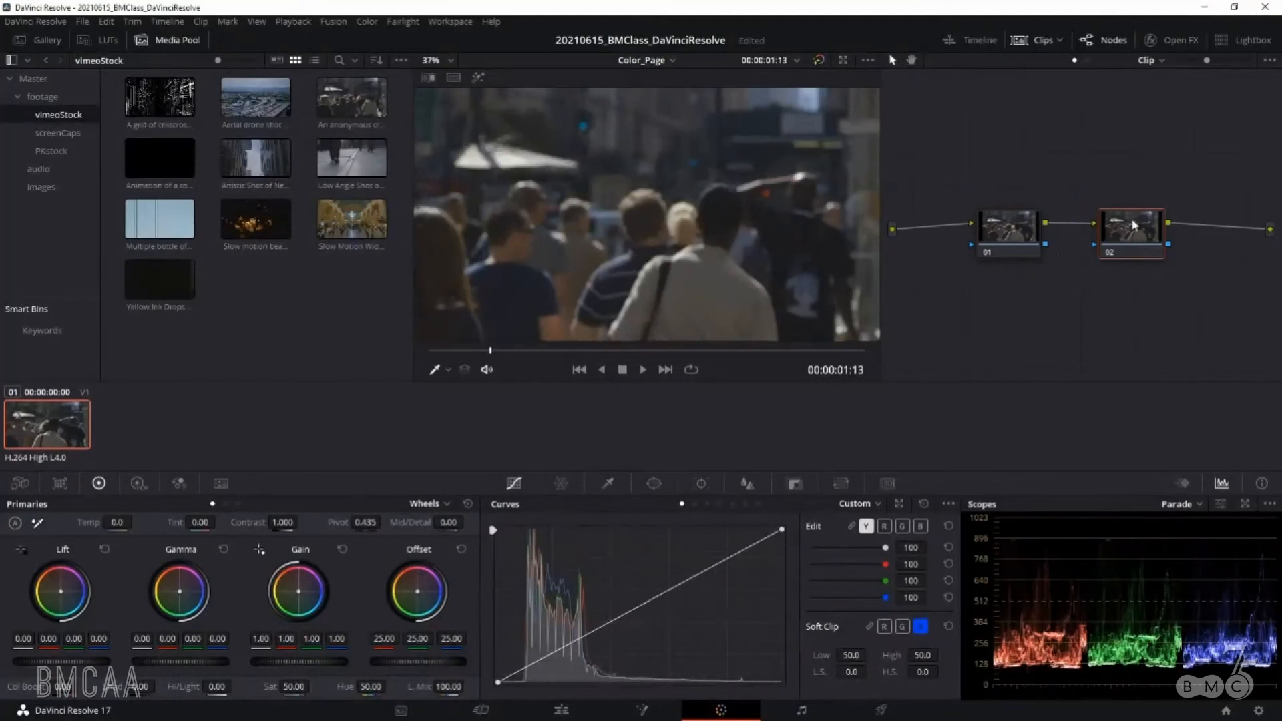
{"action": "mouse_move", "coordinate": [1130, 232]}
{"action": "left_mouse_down"}
{"action": "mouse_move", "coordinate": [1118, 230]}
{"action": "mouse_move", "coordinate": [1127, 235]}
{"action": "left_mouse_up"}
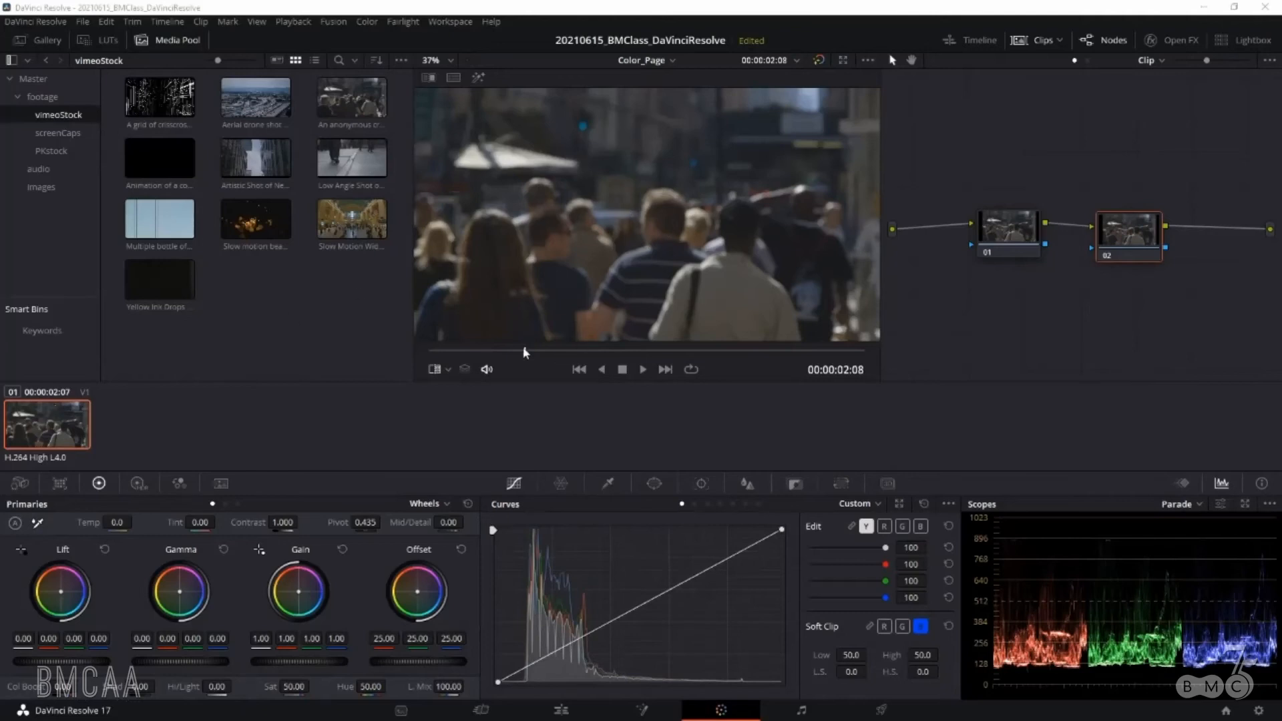
- Grab a still of the crowd clip at 00:00:02:28
{"action": "mouse_move", "coordinate": [537, 349]}
{"action": "left_mouse_down"}
{"action": "mouse_move", "coordinate": [764, 341]}
{"action": "mouse_move", "coordinate": [554, 352]}
{"action": "left_mouse_up"}
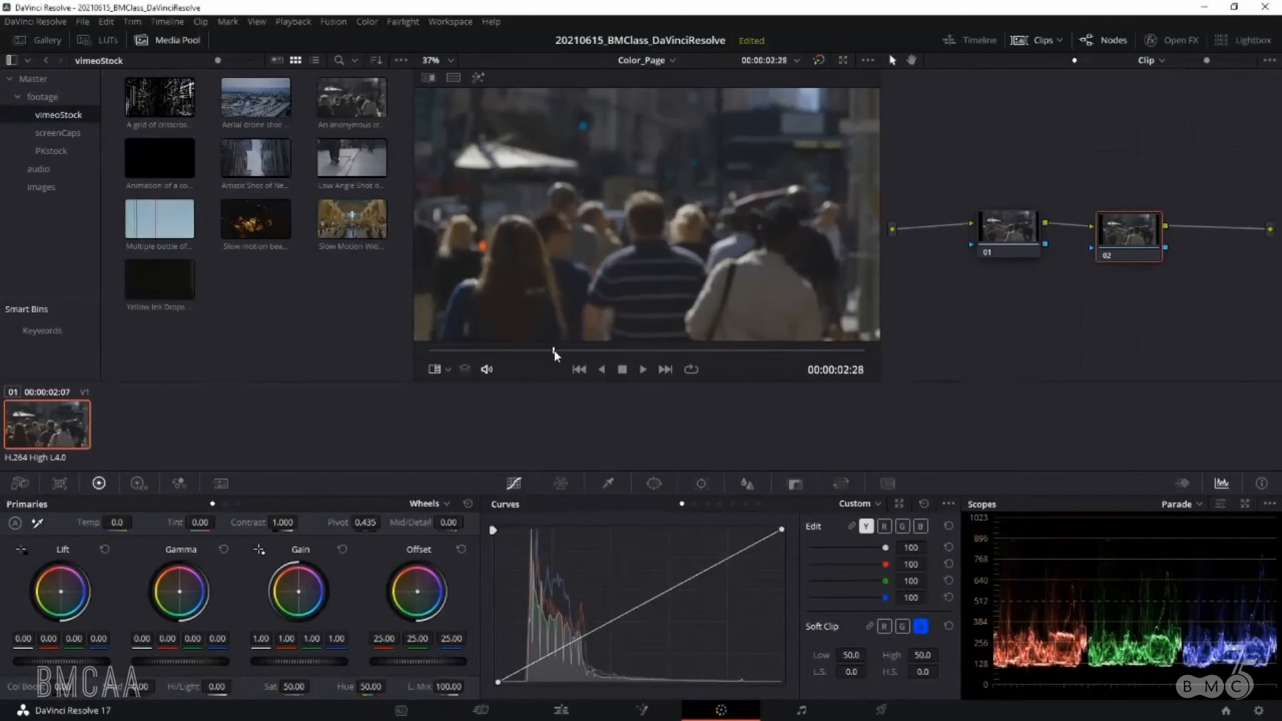
{"action": "right_click", "coordinate": [596, 206]}
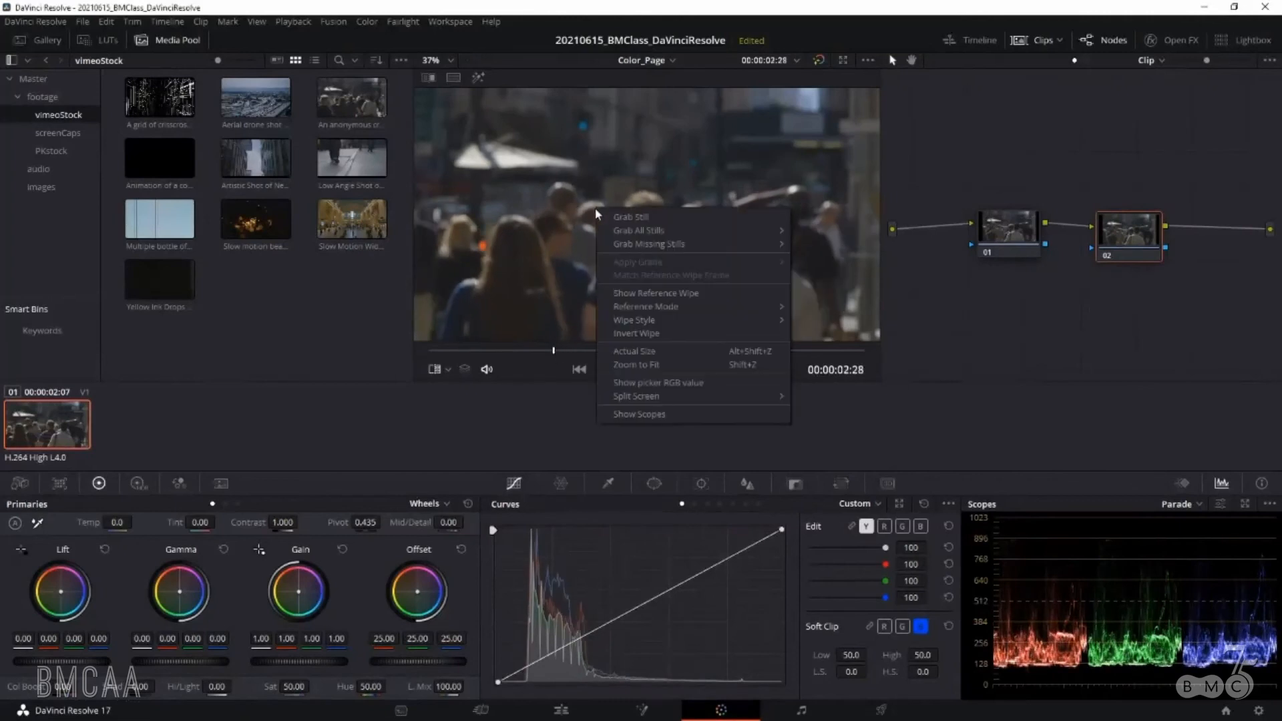
{"action": "left_click", "coordinate": [639, 218]}
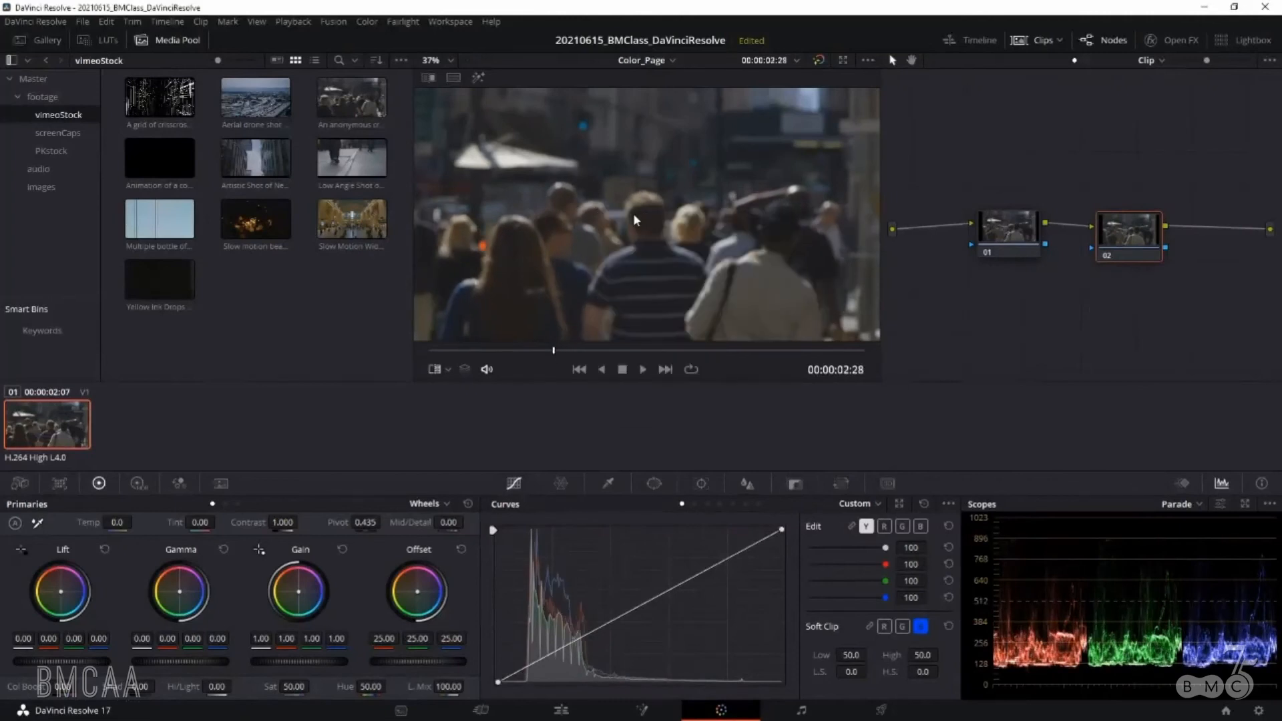
- Show the gallery and compare still 1.1.1 with the frame at 00:00:07:26 using the image wipe, turning the wipe off when done
{"action": "left_click", "coordinate": [46, 40]}
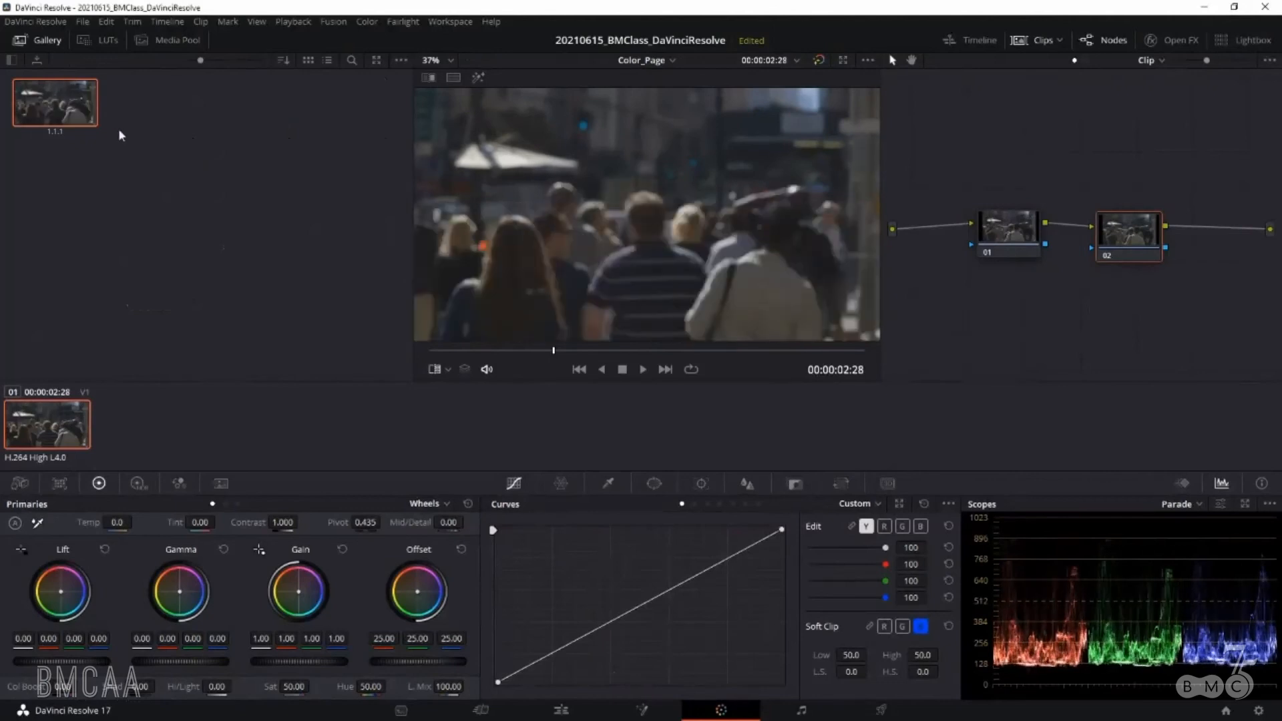
{"action": "left_click", "coordinate": [429, 79]}
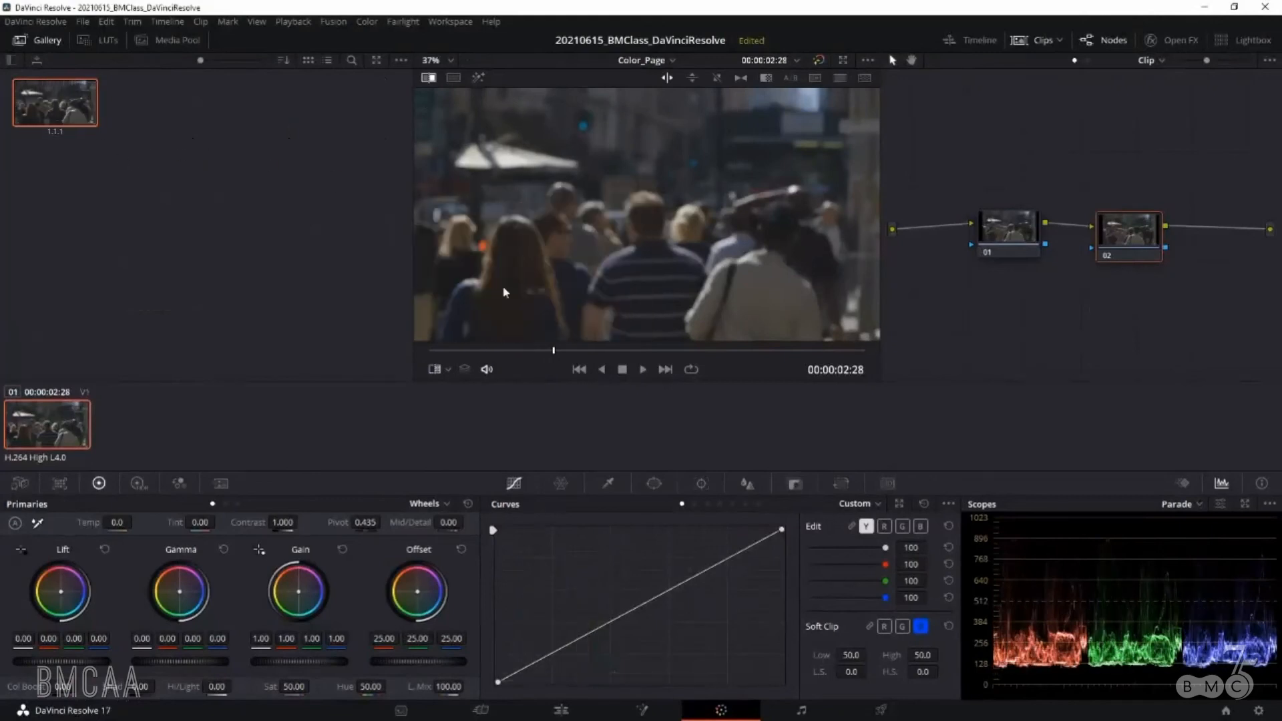
{"action": "left_click_drag", "start_coordinate": [557, 355], "coordinate": [763, 350]}
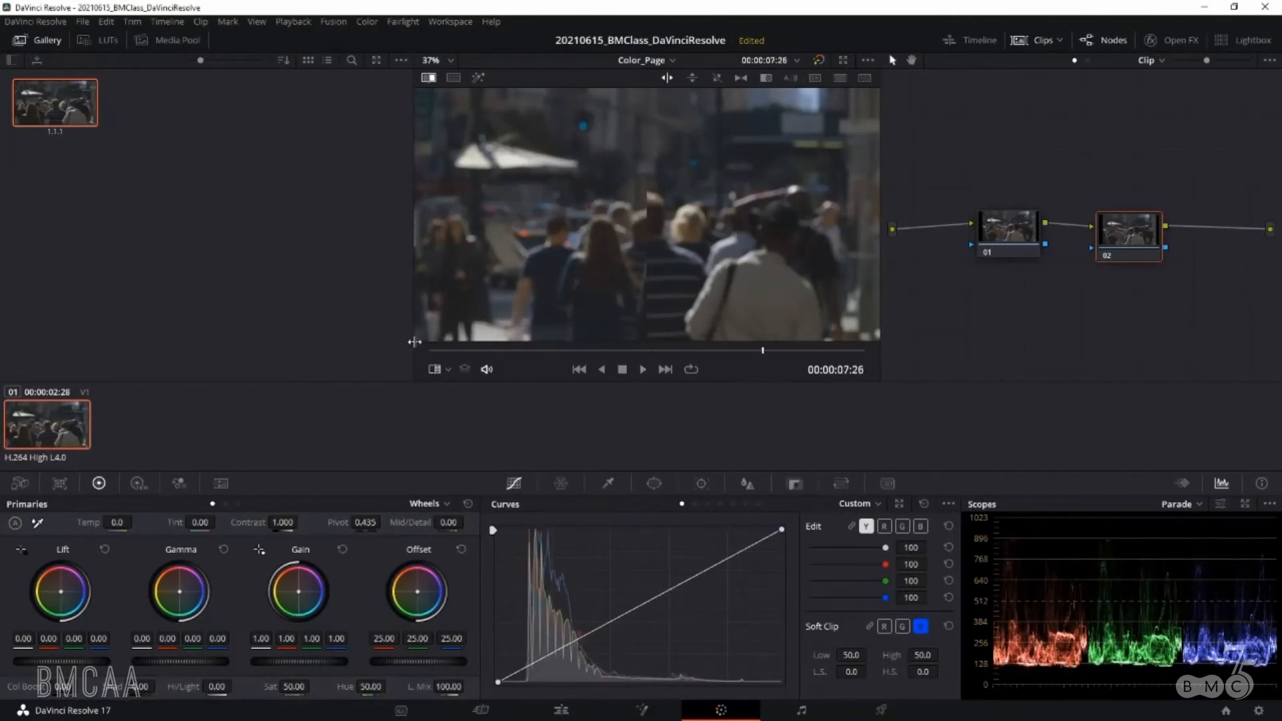
{"action": "right_click", "coordinate": [52, 109]}
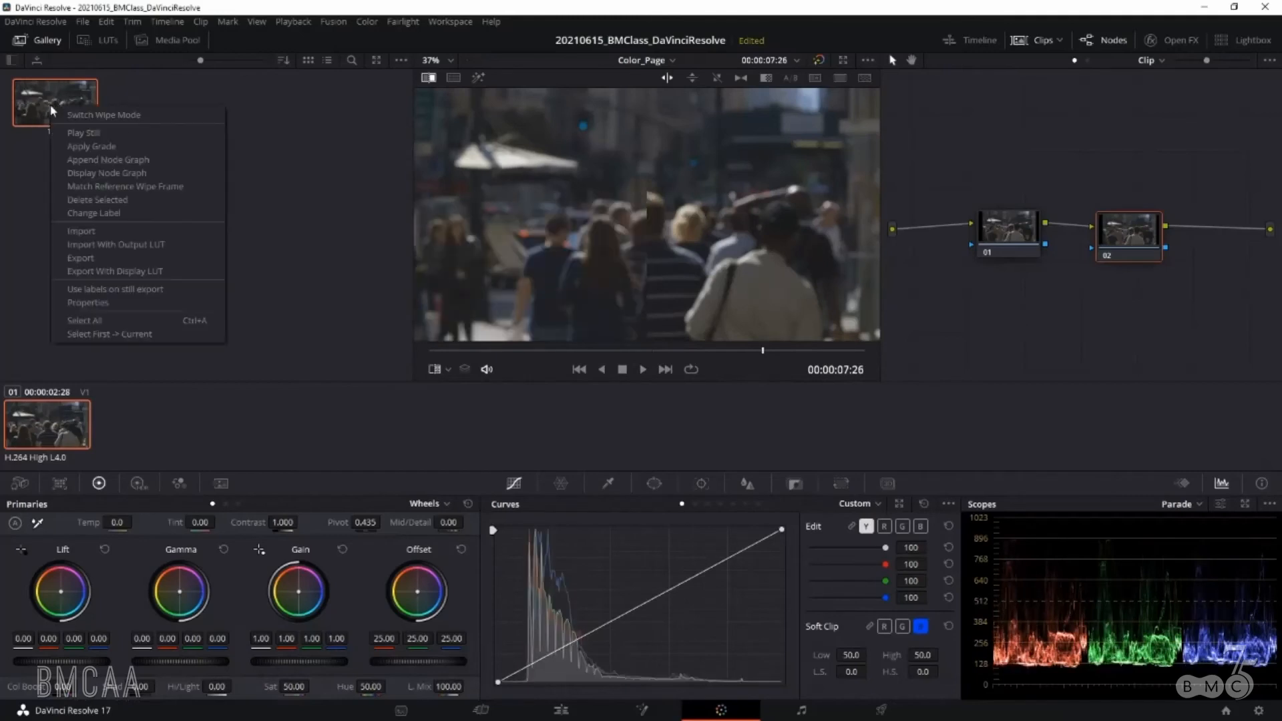
{"action": "left_click", "coordinate": [79, 133]}
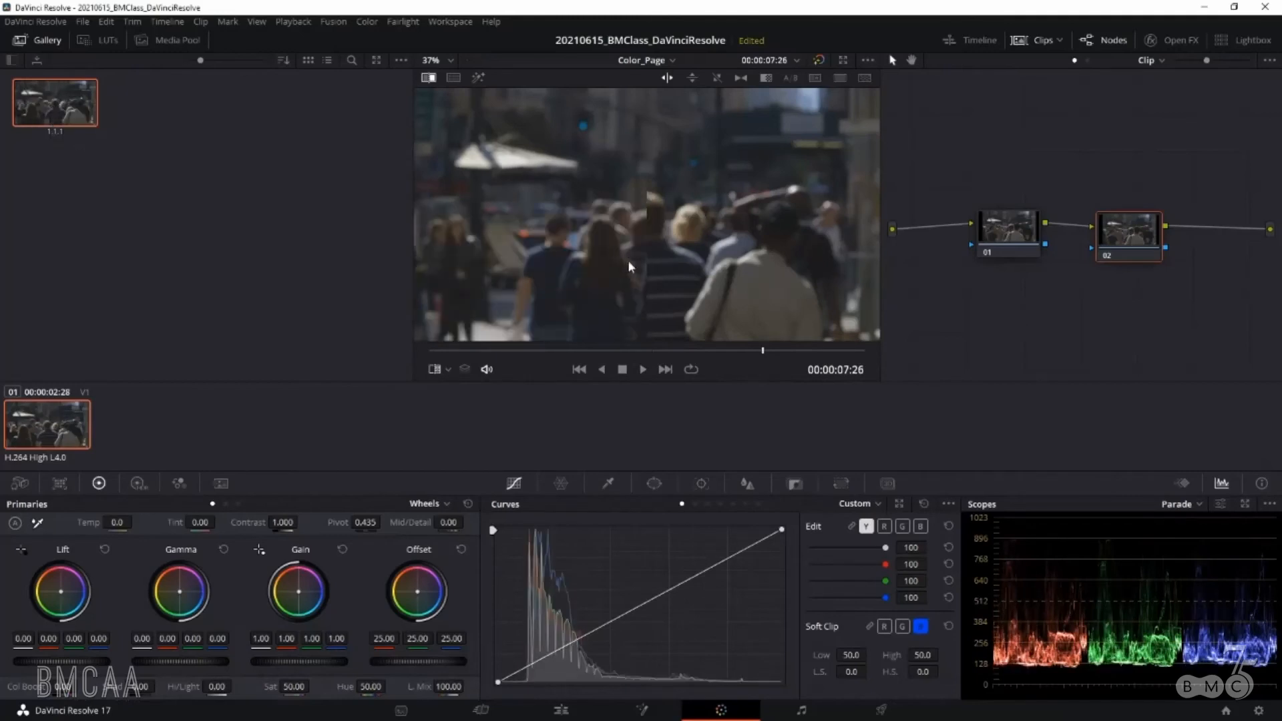
{"action": "left_click", "coordinate": [428, 78]}
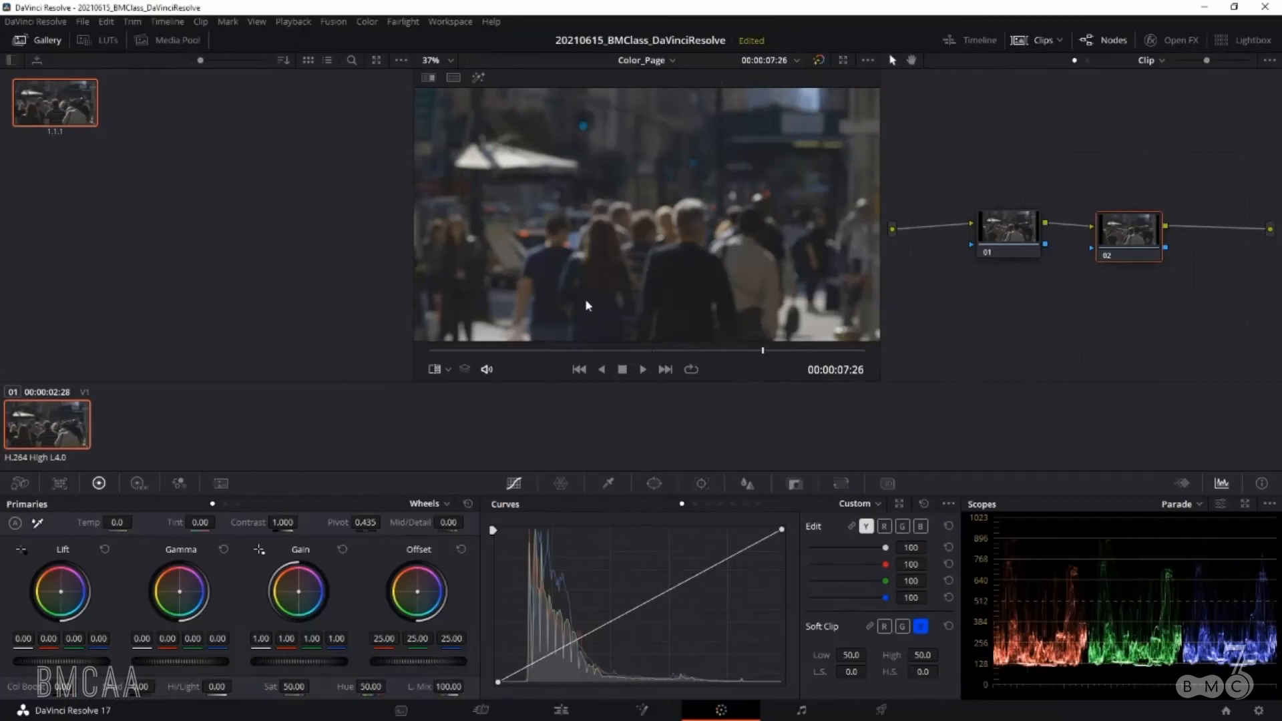
- Play gallery still 1.1.1 against the clip's frame at 00:00:09:21
{"action": "left_click_drag", "start_coordinate": [761, 351], "coordinate": [839, 345]}
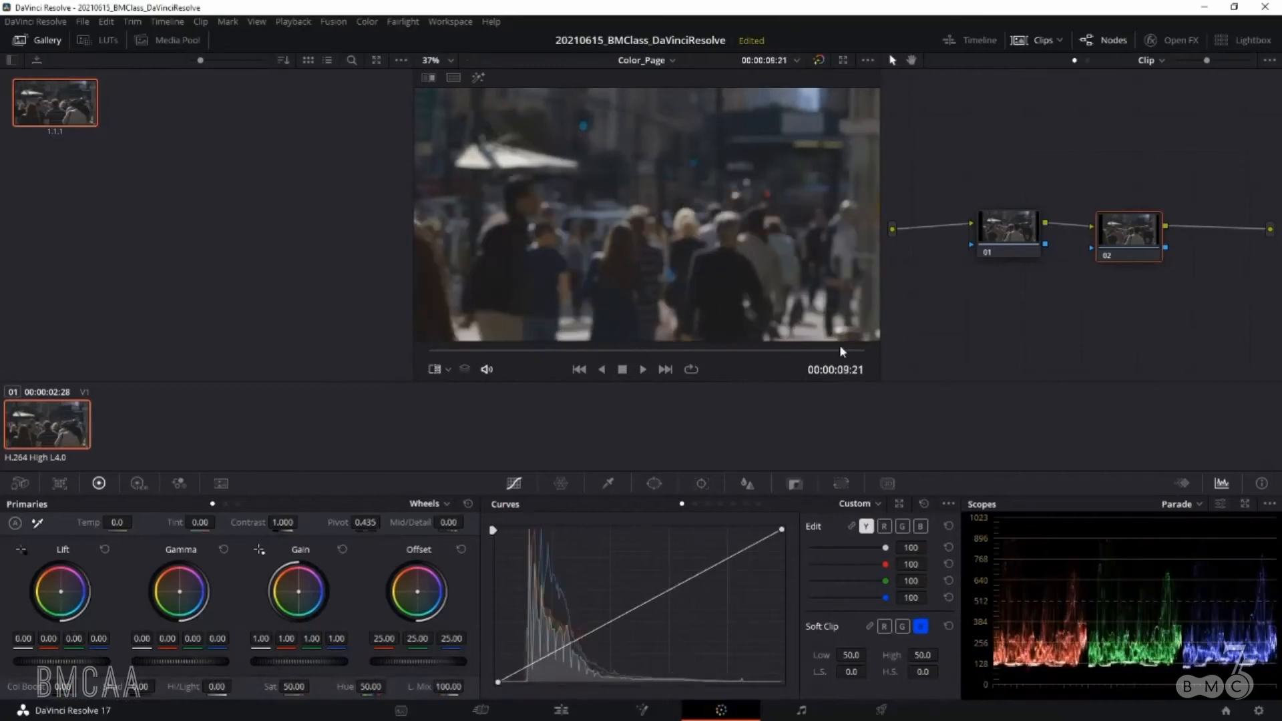
{"action": "right_click", "coordinate": [55, 99]}
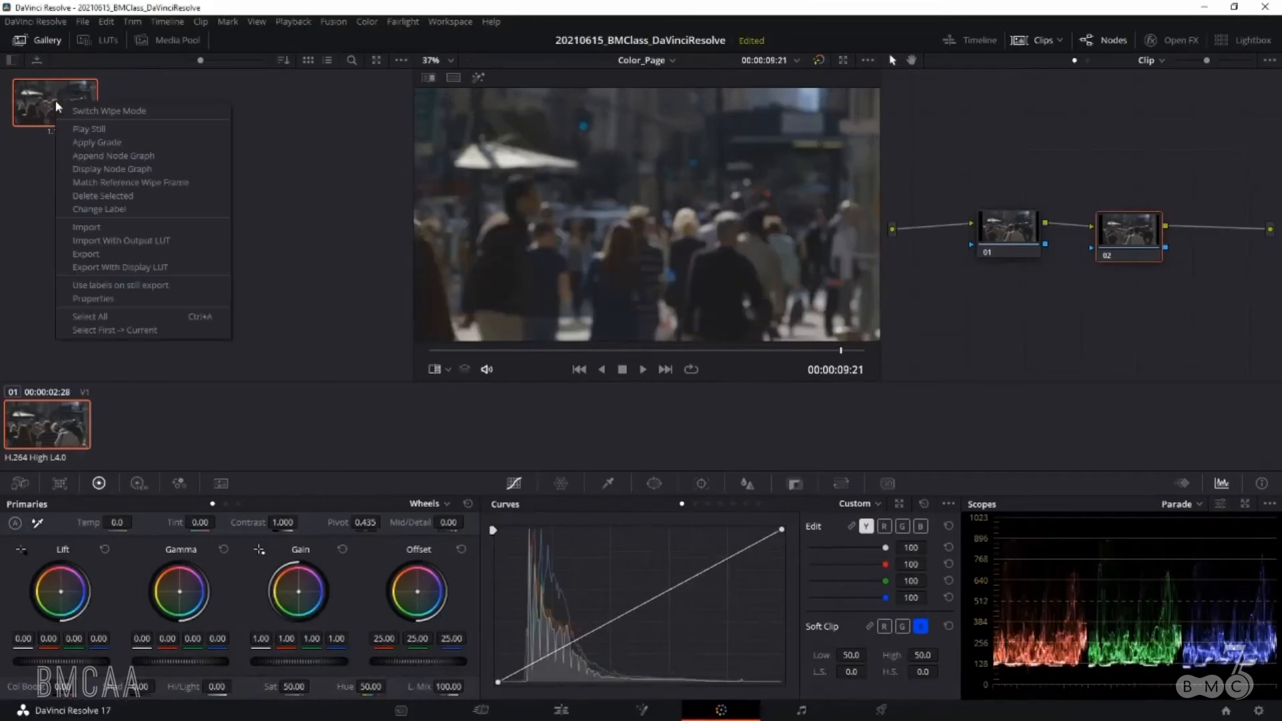
{"action": "left_click", "coordinate": [93, 129]}
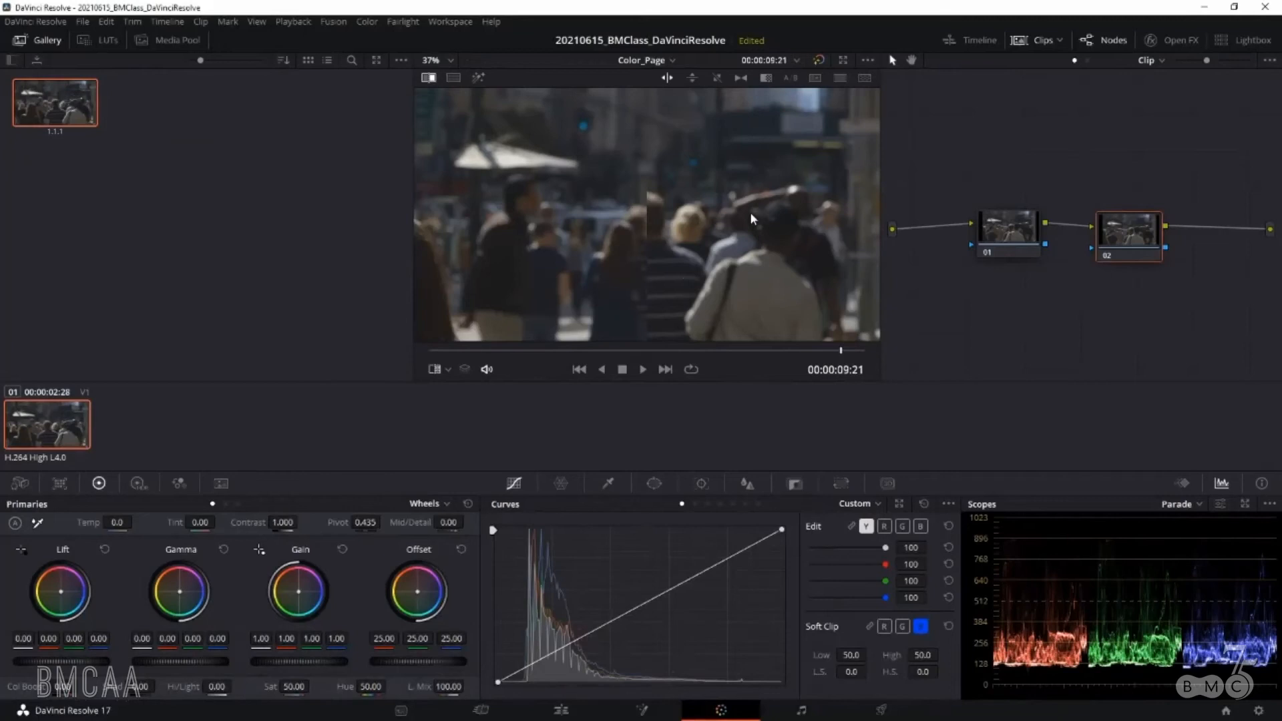
- Review the file formats available for exporting gallery still 1.1.1 and cancel the export
{"action": "right_click", "coordinate": [59, 99]}
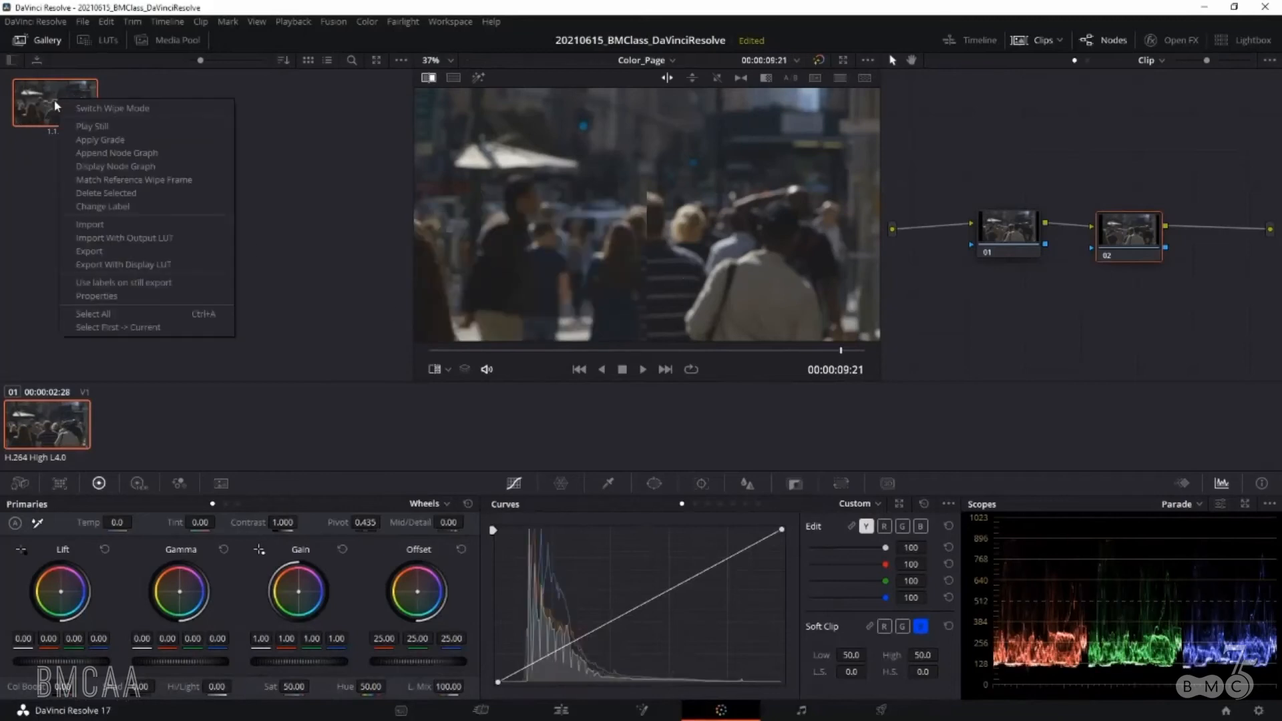
{"action": "left_click", "coordinate": [104, 250]}
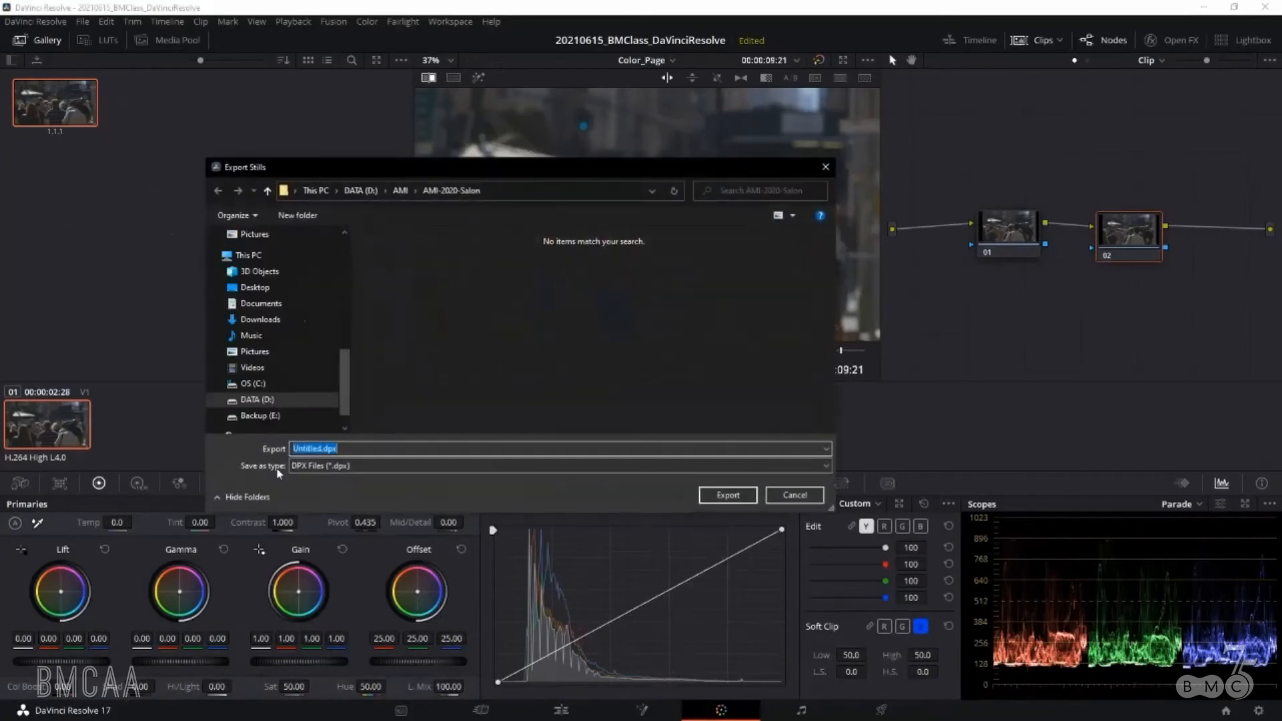
{"action": "left_click", "coordinate": [354, 466]}
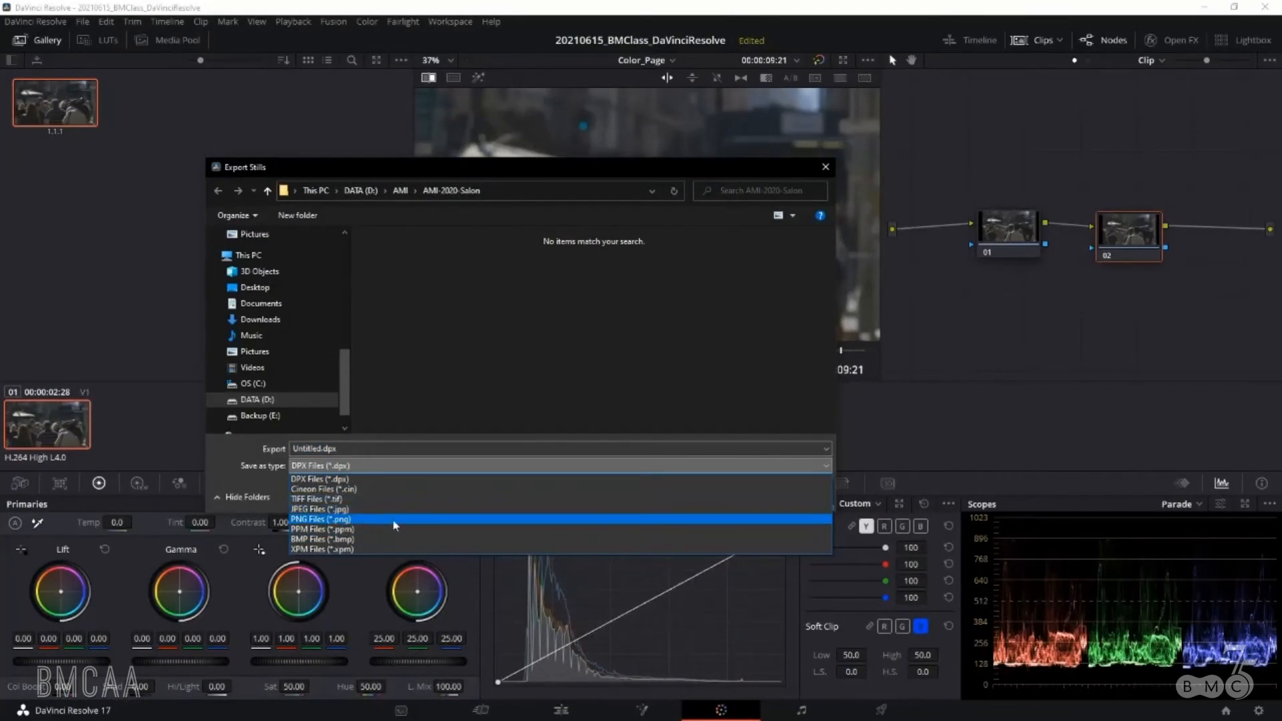
{"action": "left_click", "coordinate": [347, 167]}
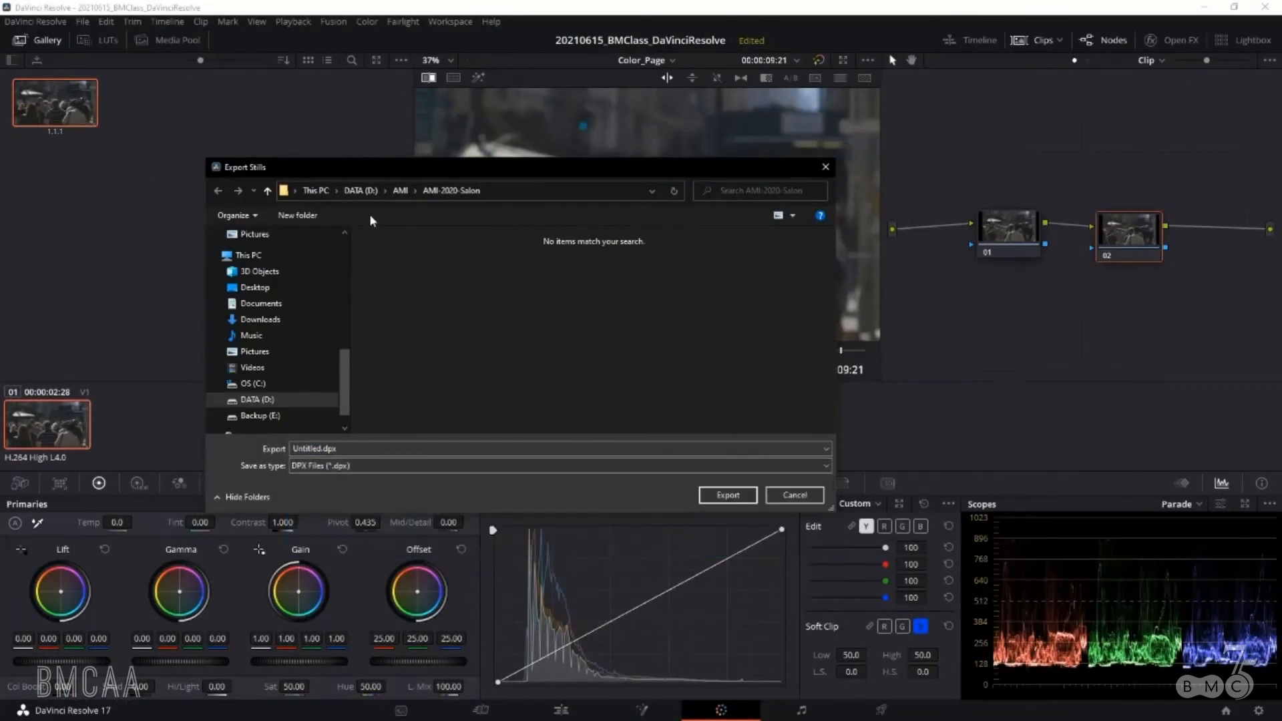
{"action": "left_click", "coordinate": [785, 498]}
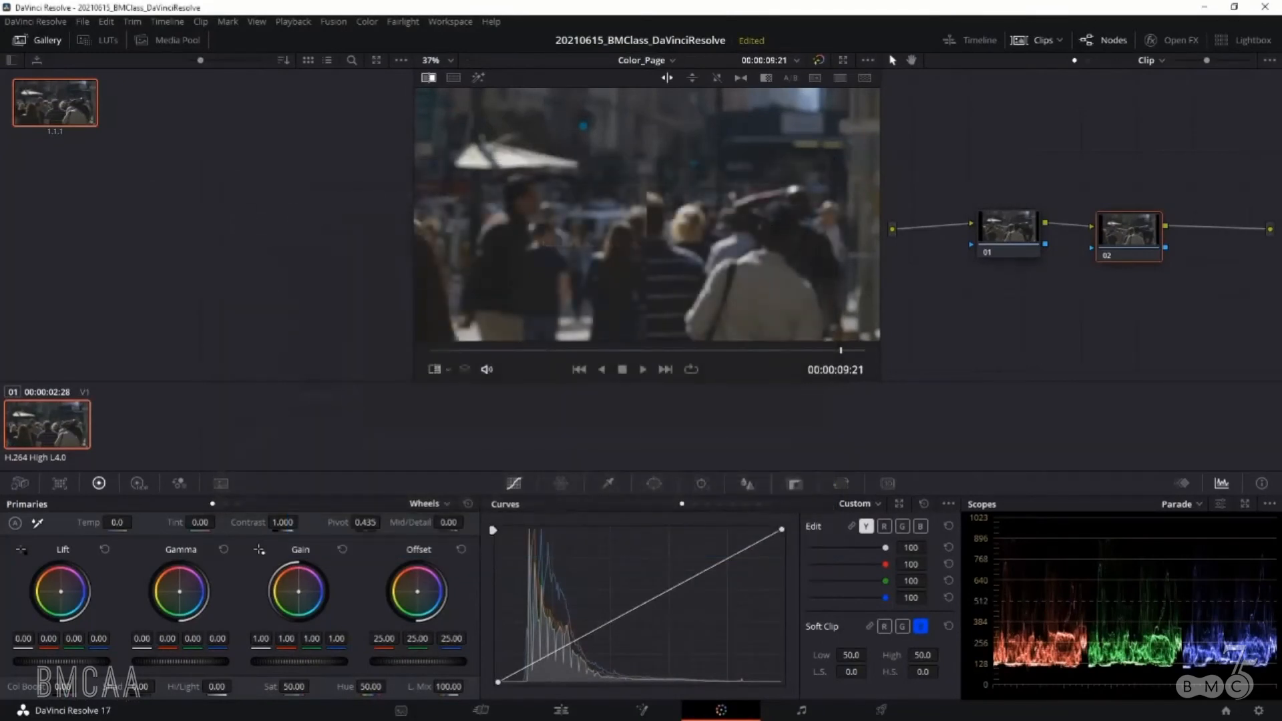
- Turn off the image wipe and show the media pool again
{"action": "key", "text": "alt+Tab"}
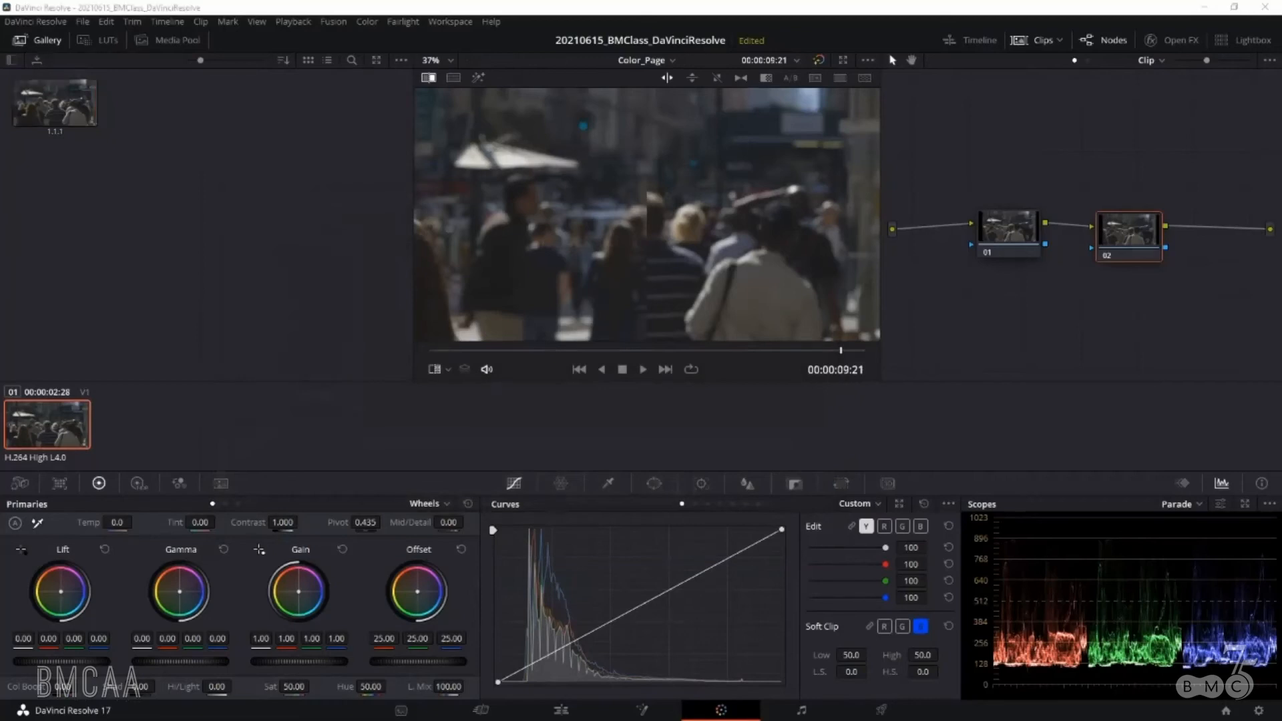
{"action": "left_click", "coordinate": [428, 78]}
{"action": "left_click", "coordinate": [167, 42]}
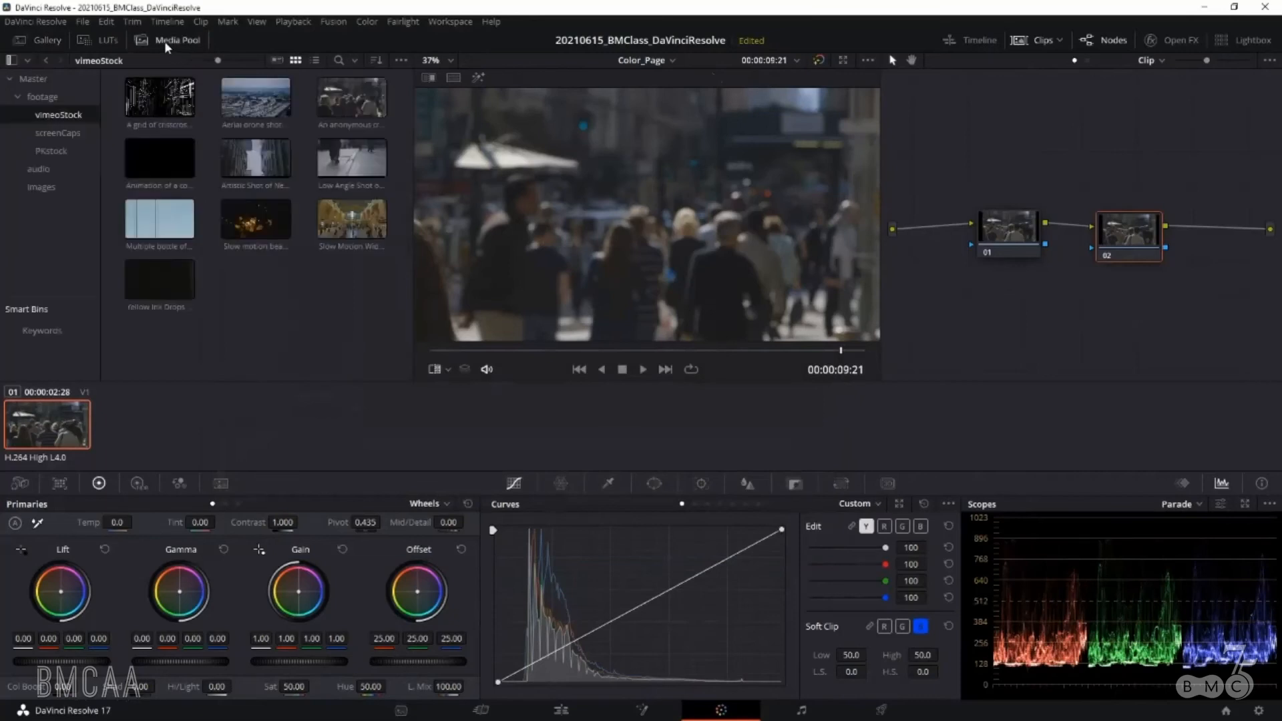
- Set the black point on node 01 by sampling a dark background area above the crowd at 00:00:02:22
{"action": "left_click", "coordinate": [1002, 237]}
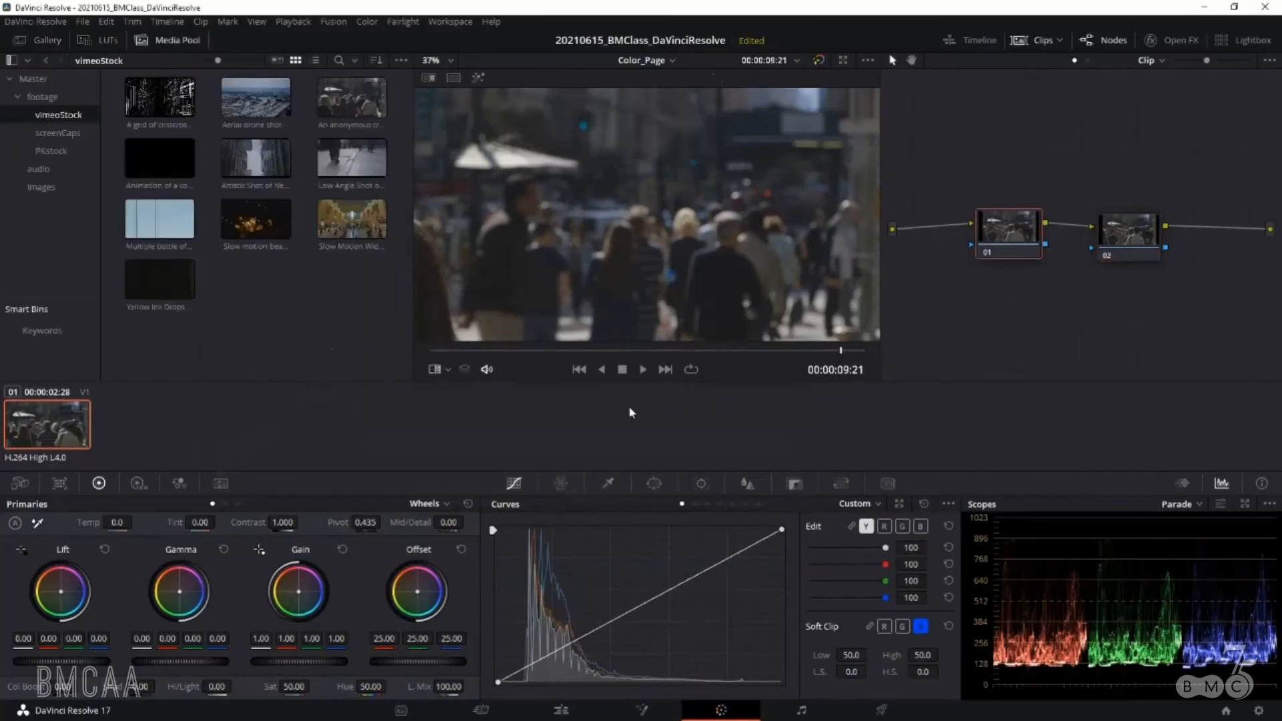
{"action": "left_click_drag", "start_coordinate": [731, 349], "coordinate": [547, 358]}
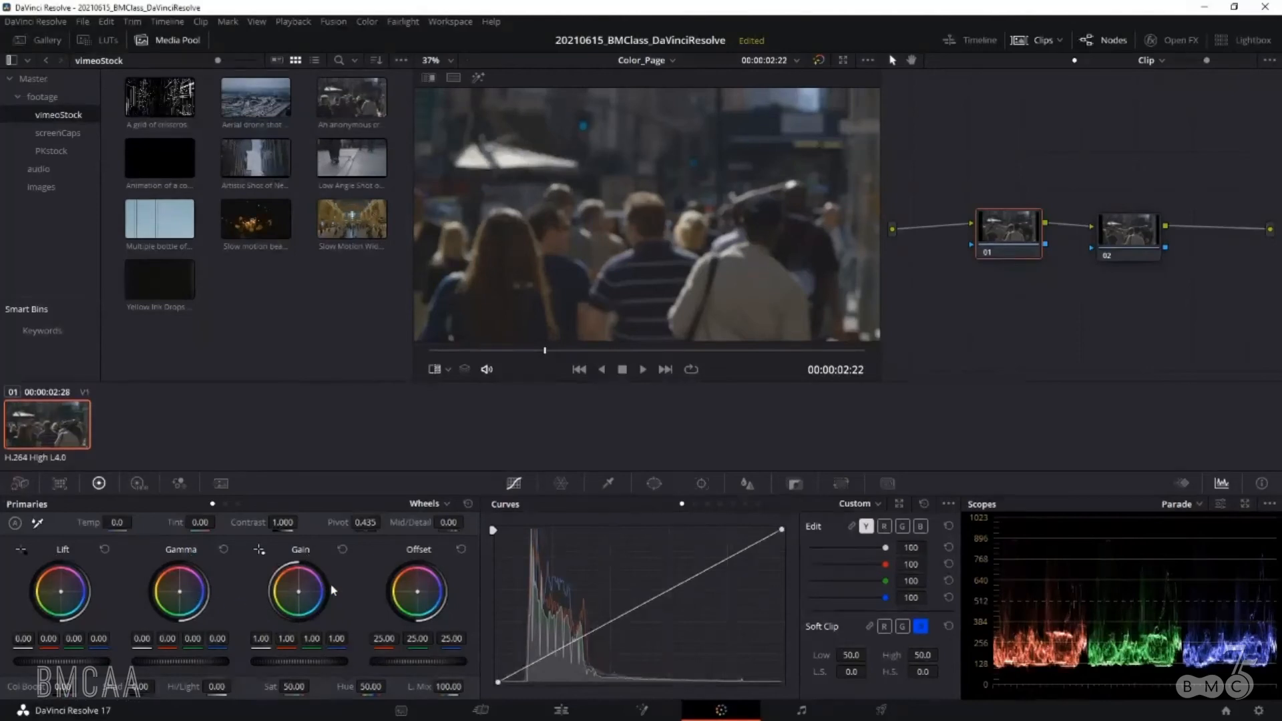
{"action": "left_click", "coordinate": [21, 552]}
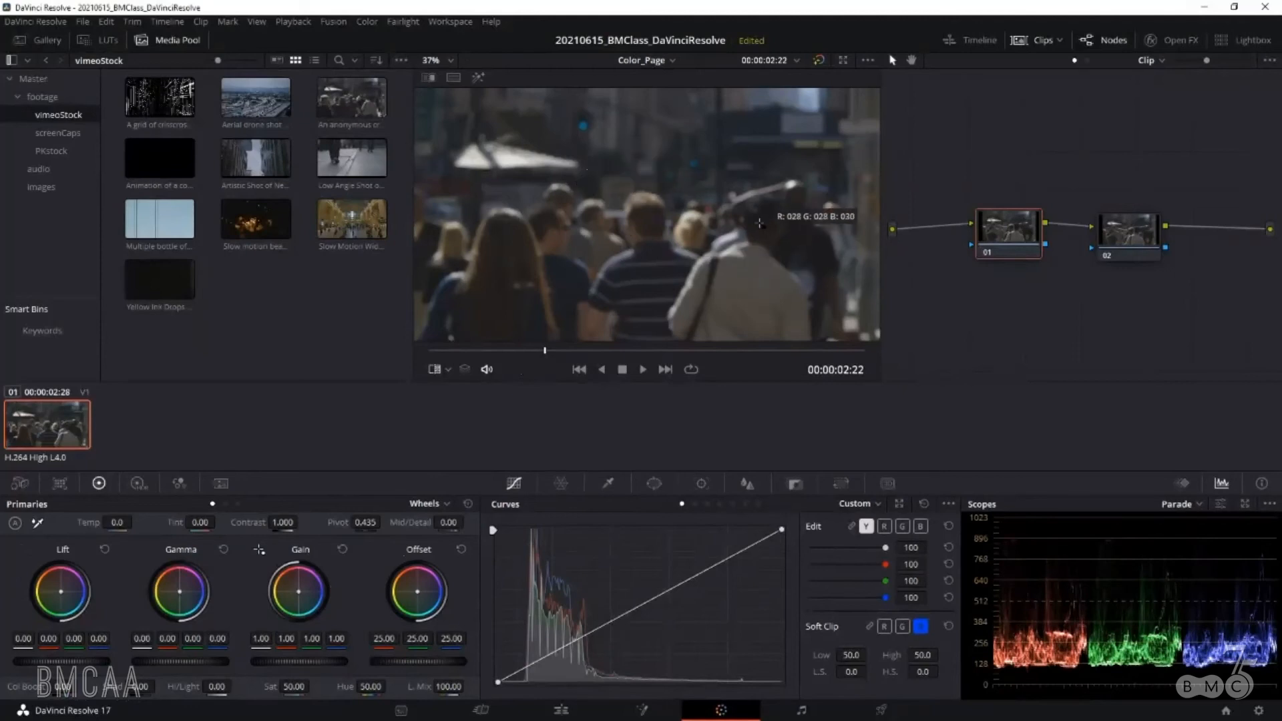
{"action": "left_click", "coordinate": [589, 186]}
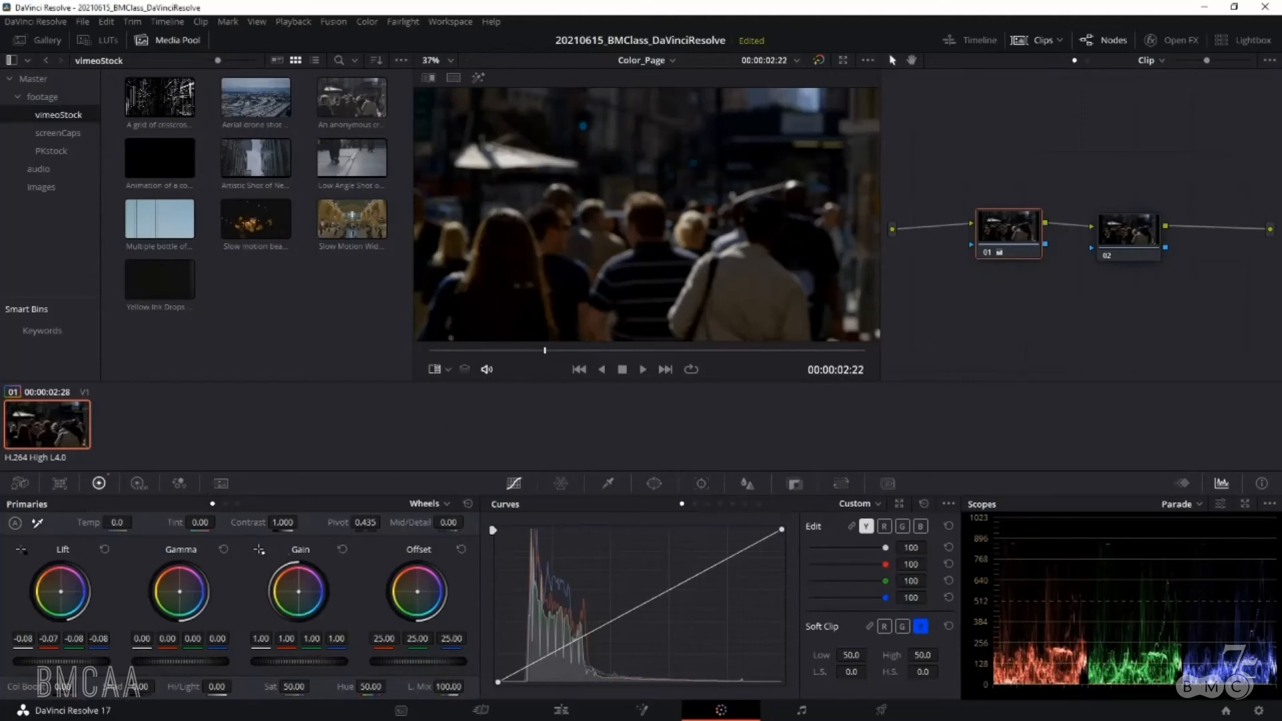
- Set the white point on node 01 by sampling the bright umbrella, and toggle the node off and on to compare
{"action": "left_click", "coordinate": [259, 548]}
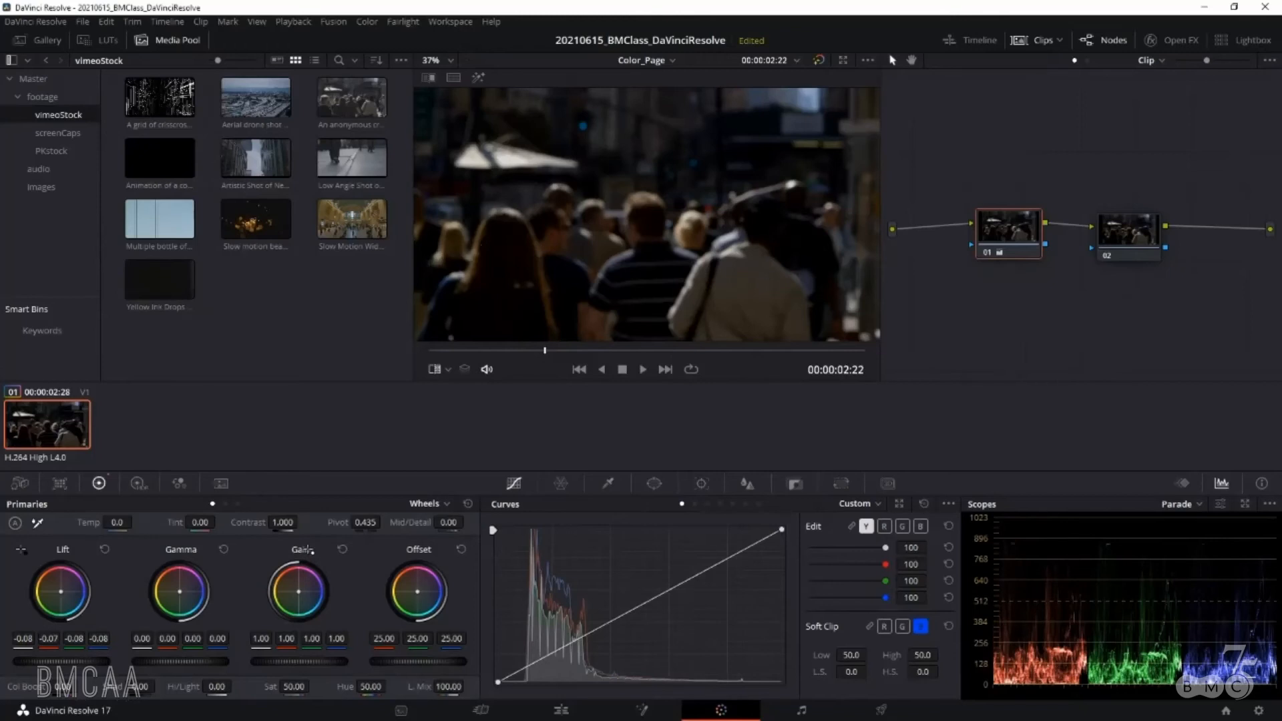
{"action": "left_click", "coordinate": [511, 160]}
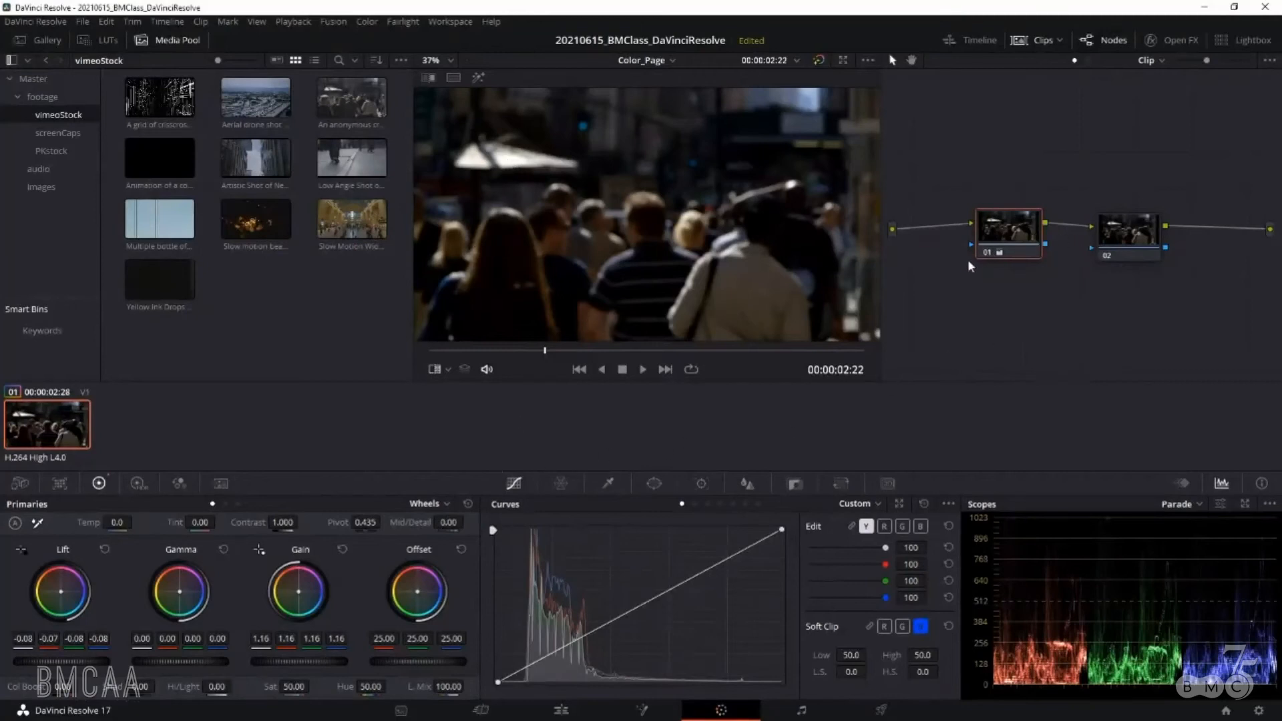
{"action": "left_click", "coordinate": [984, 253]}
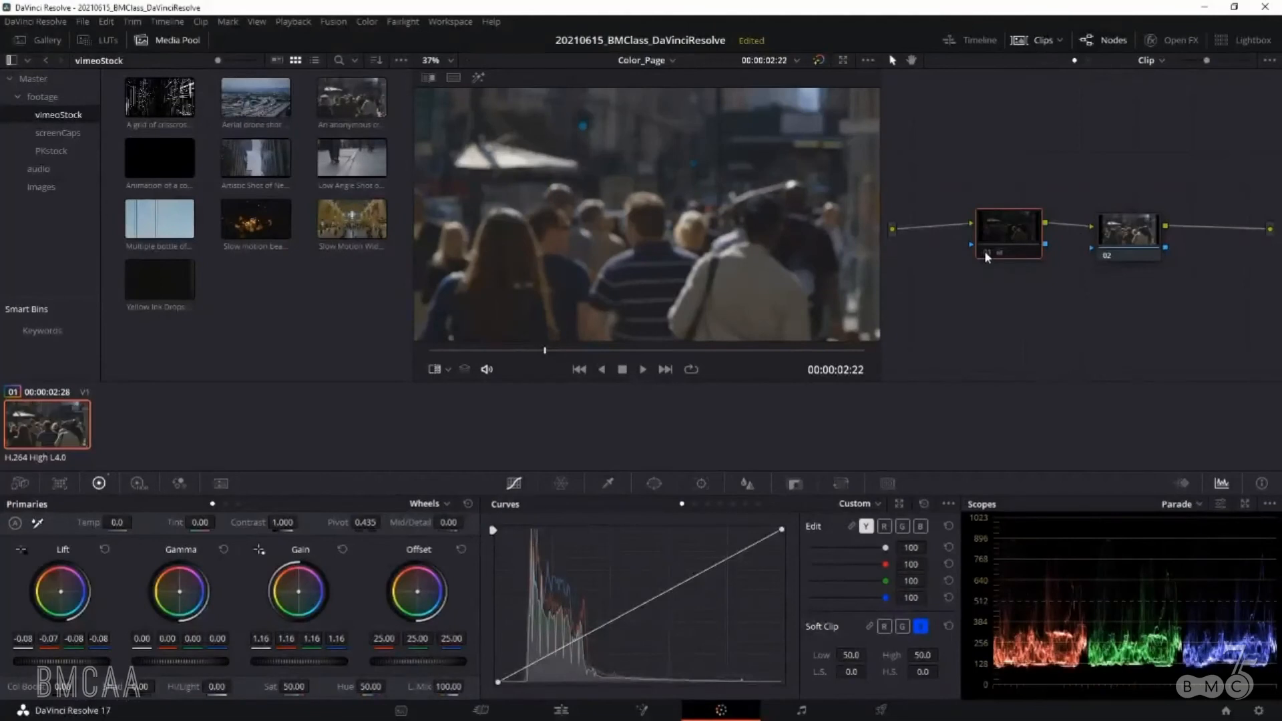
{"action": "left_click", "coordinate": [985, 253]}
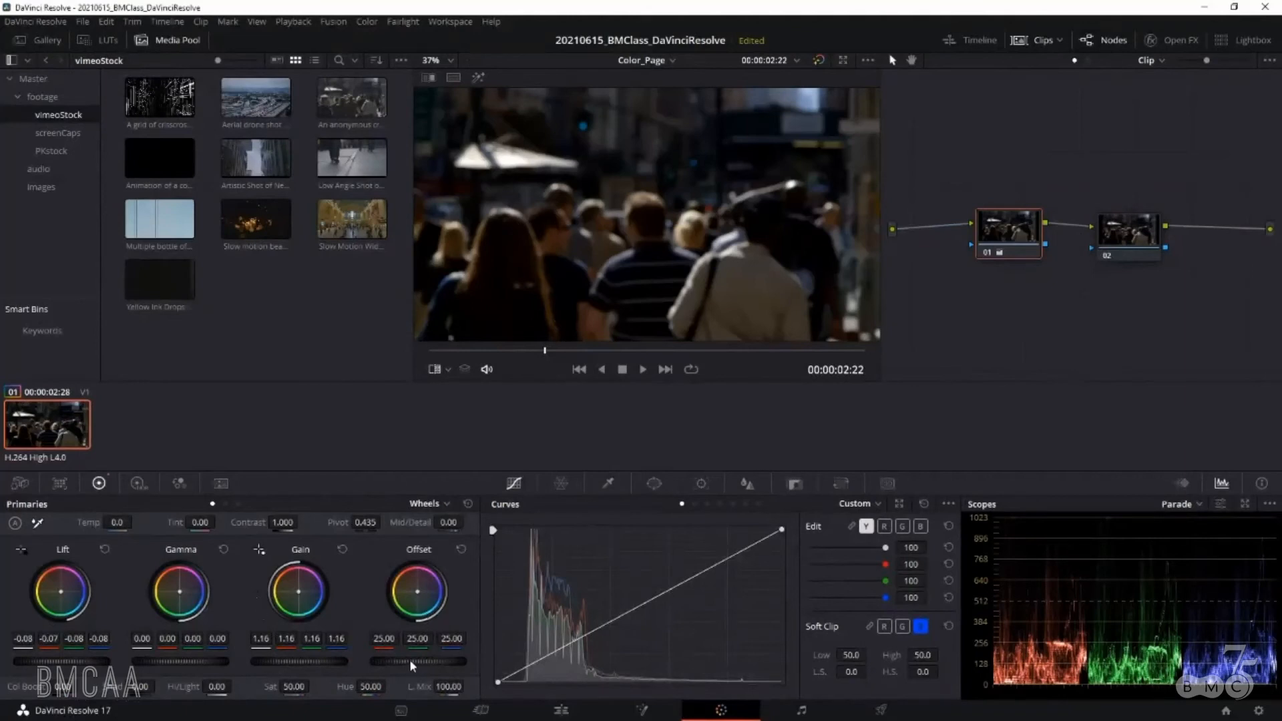
- Refine node 01's primaries: raise the master lift to -0.06, increase the shadows, set gain to 1.22 and lower the offset to 21.20
{"action": "left_click_drag", "start_coordinate": [418, 662], "coordinate": [427, 667]}
{"action": "key", "text": "ctrl+z"}
{"action": "mouse_move", "coordinate": [51, 662]}
{"action": "left_mouse_down"}
{"action": "mouse_move", "coordinate": [72, 661]}
{"action": "mouse_move", "coordinate": [59, 662]}
{"action": "left_mouse_up"}
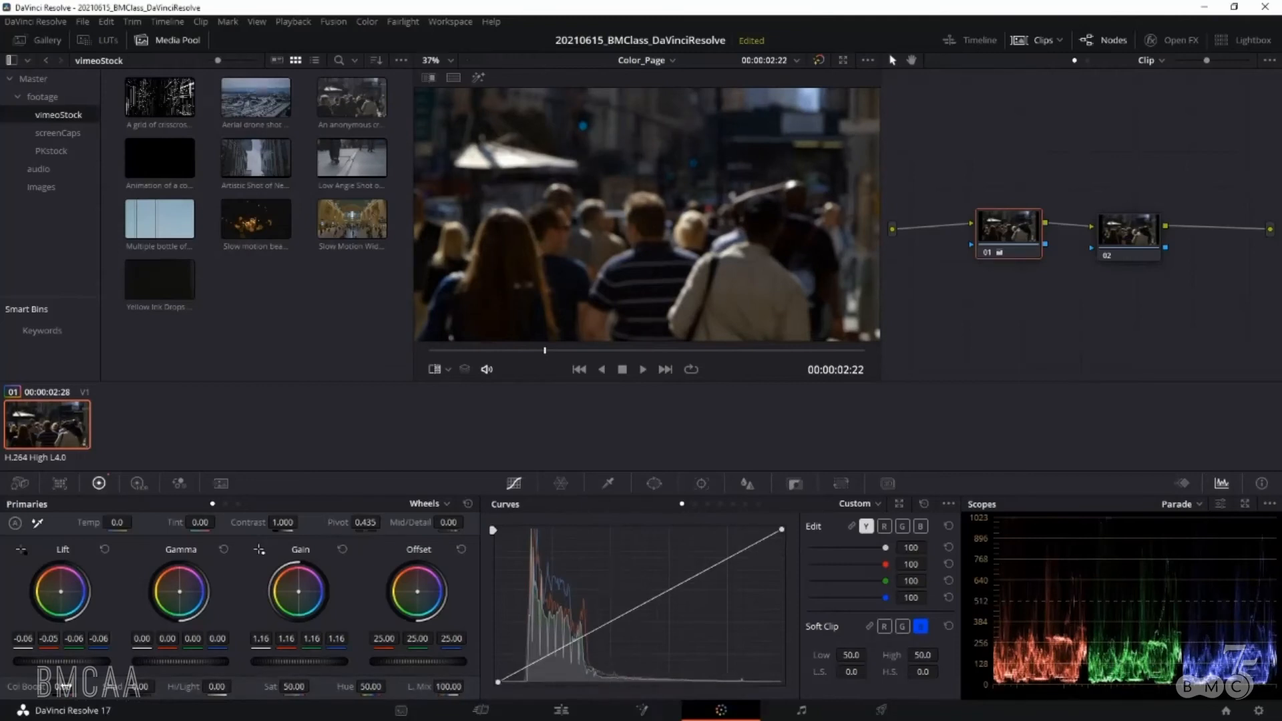
{"action": "mouse_move", "coordinate": [138, 687]}
{"action": "left_mouse_down"}
{"action": "mouse_move", "coordinate": [175, 686]}
{"action": "mouse_move", "coordinate": [160, 686]}
{"action": "left_mouse_up"}
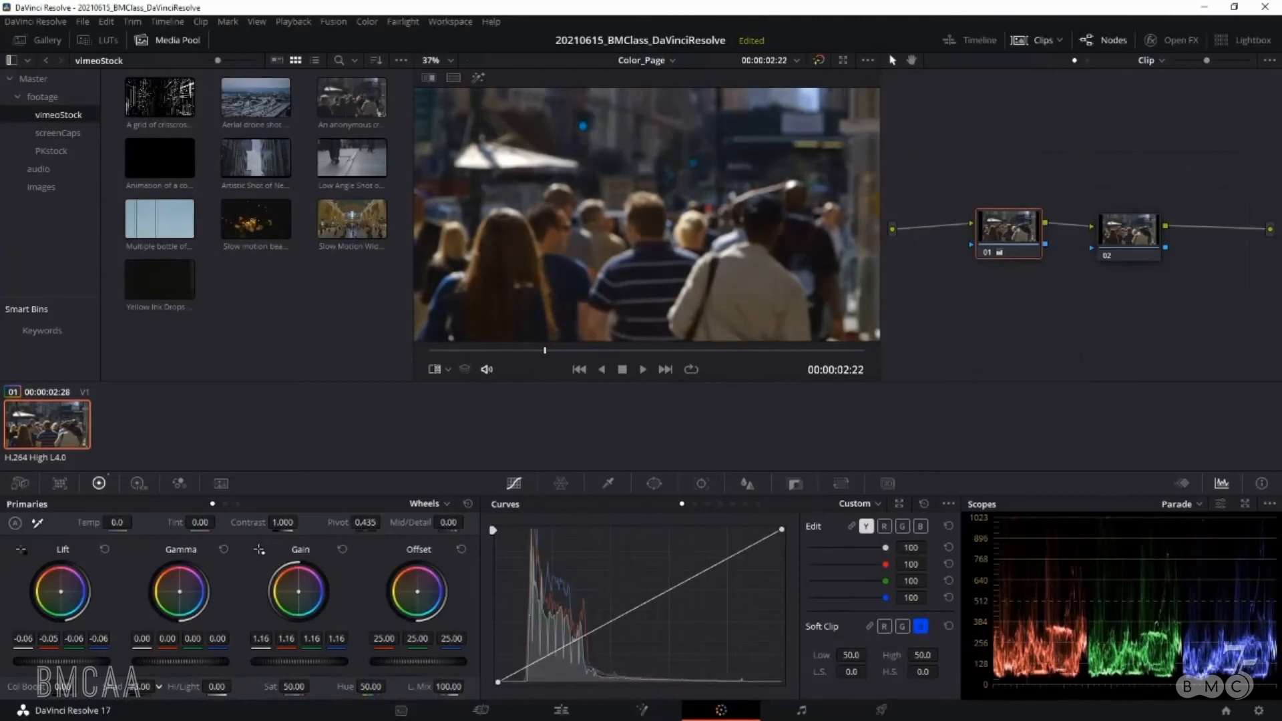
{"action": "mouse_move", "coordinate": [294, 666]}
{"action": "left_mouse_down"}
{"action": "mouse_move", "coordinate": [326, 667]}
{"action": "mouse_move", "coordinate": [307, 667]}
{"action": "left_mouse_up"}
{"action": "left_click_drag", "start_coordinate": [410, 662], "coordinate": [451, 666]}
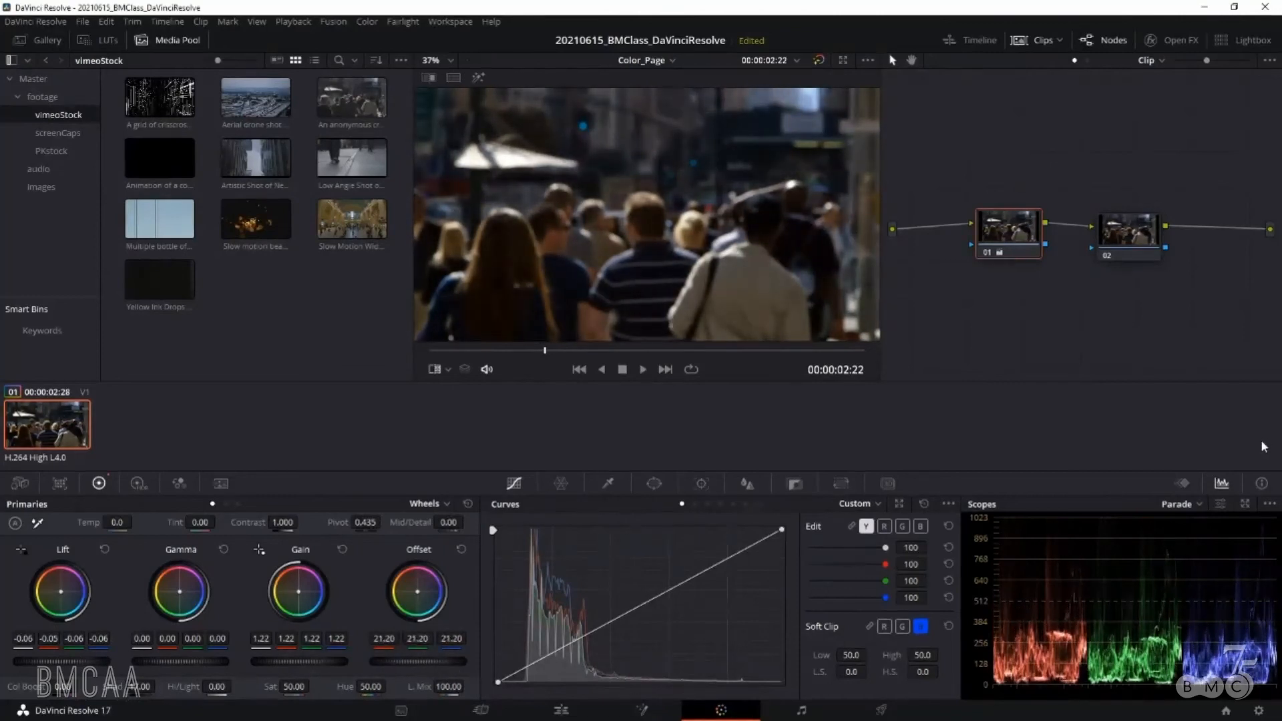
- Examine the image in the Waveform and Vectorscope scopes and return the scopes to Parade
{"action": "left_click", "coordinate": [1179, 505]}
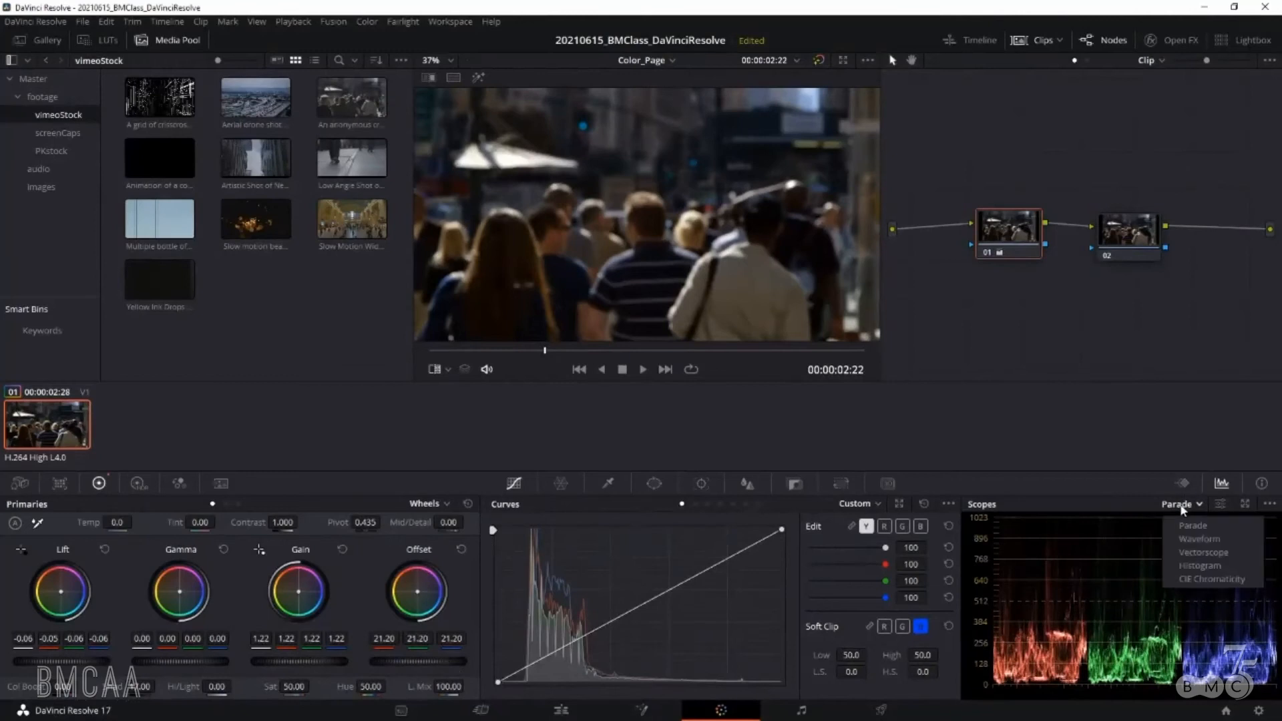
{"action": "left_click", "coordinate": [1201, 539]}
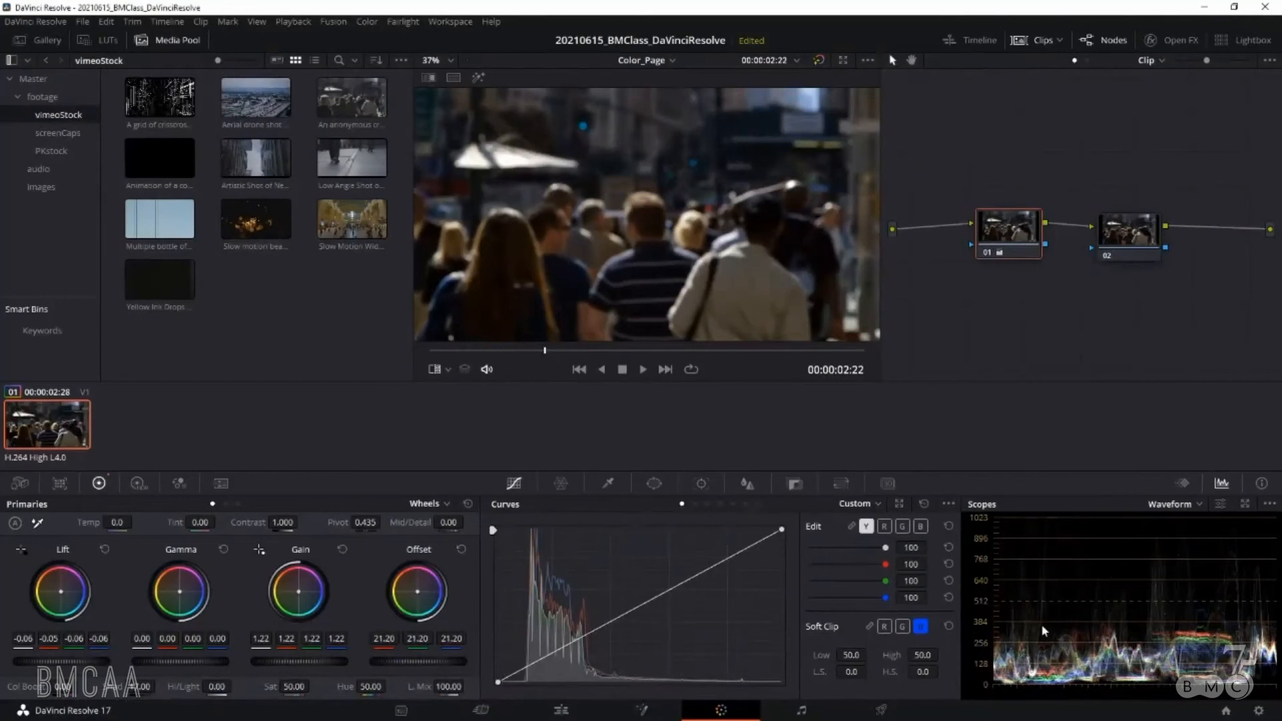
{"action": "left_click", "coordinate": [1194, 505]}
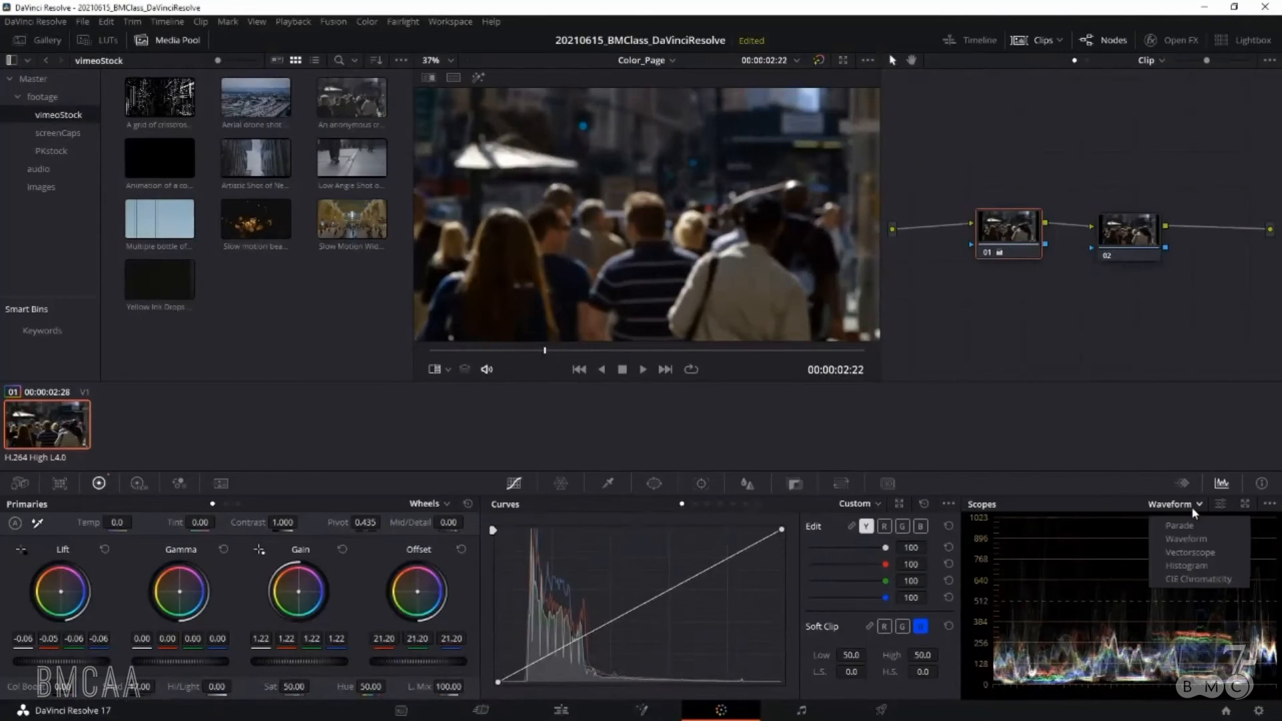
{"action": "left_click", "coordinate": [1191, 553]}
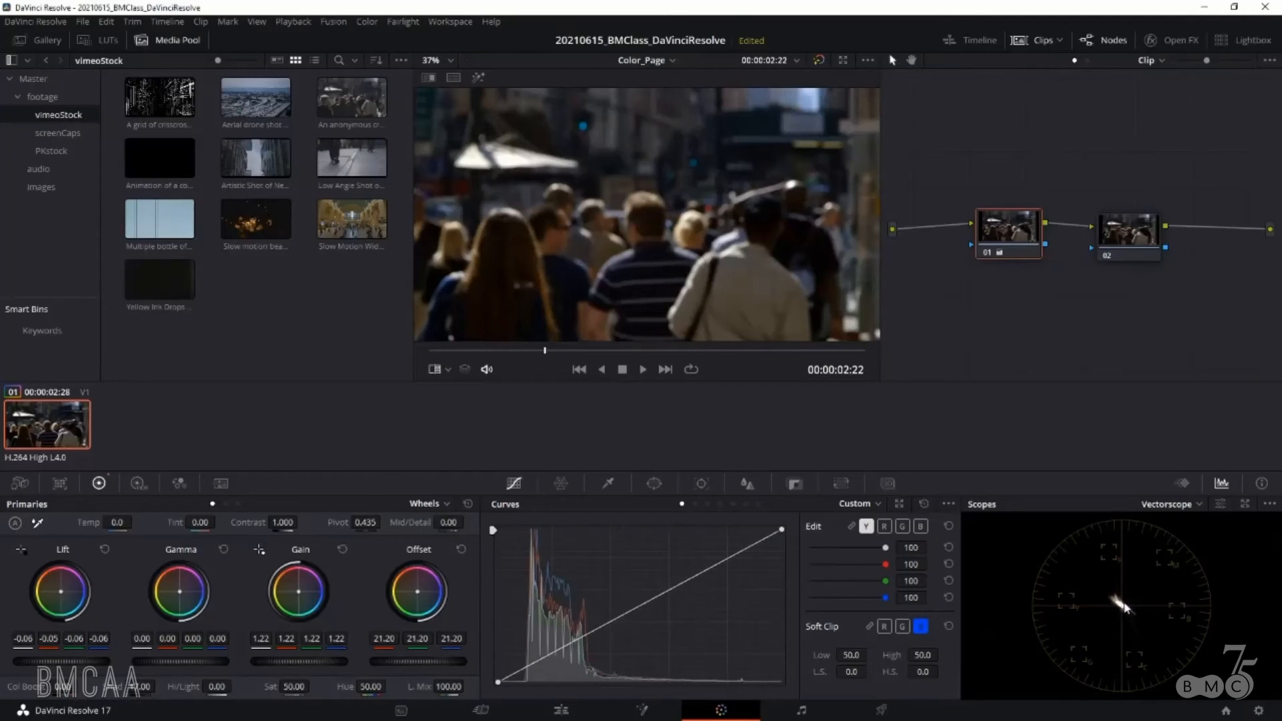
{"action": "left_click", "coordinate": [1191, 507]}
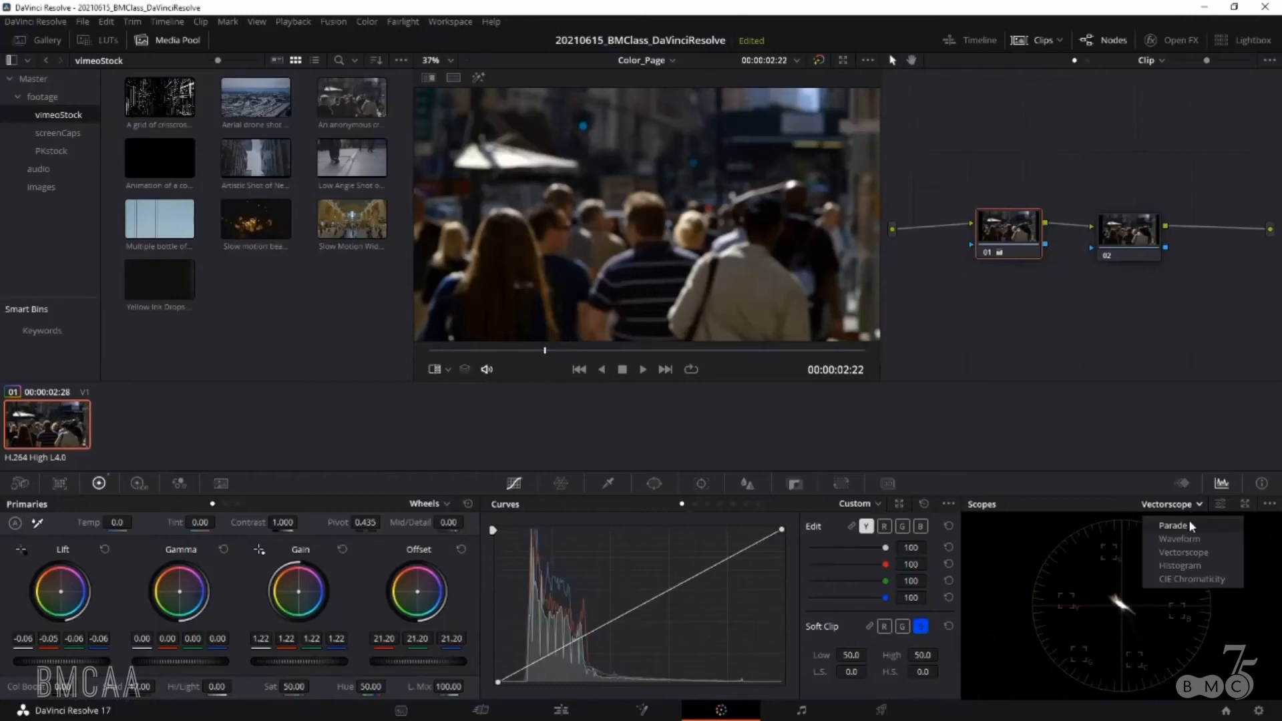
{"action": "left_click", "coordinate": [1189, 524]}
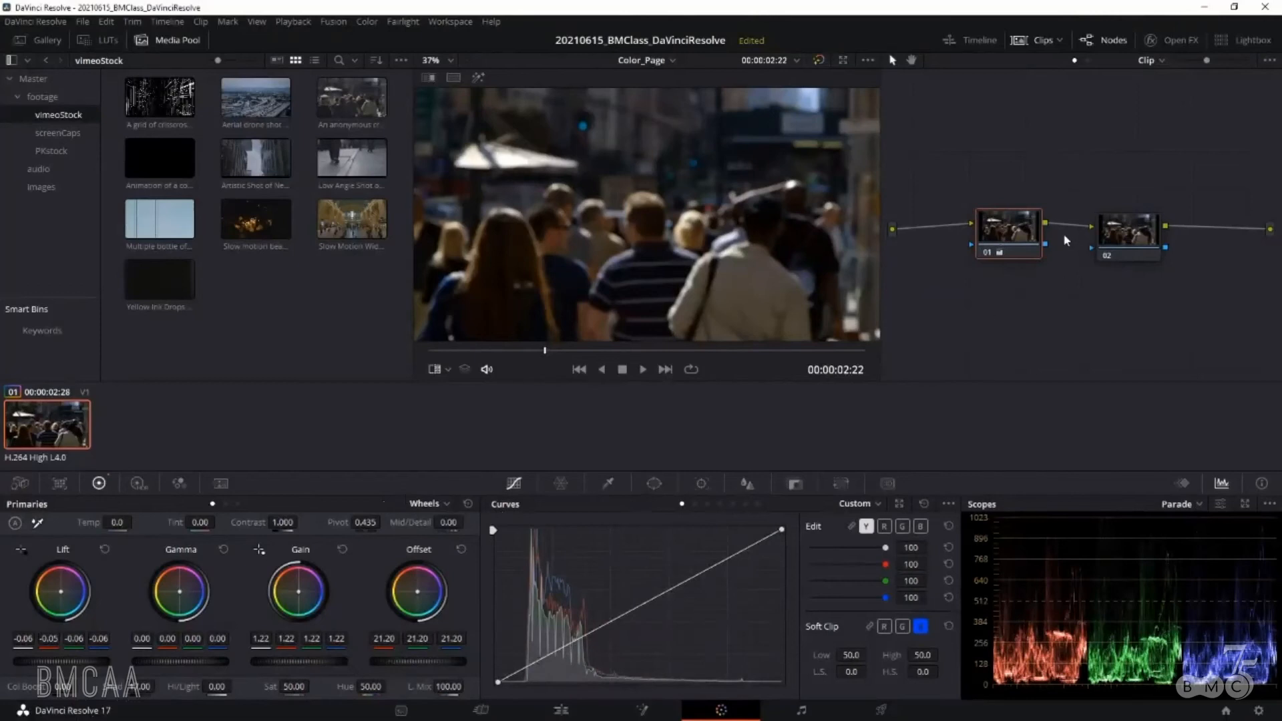
- Add a serial node after node 02 and space the three nodes evenly in the node graph
{"action": "left_click_drag", "start_coordinate": [1019, 235], "coordinate": [1024, 235]}
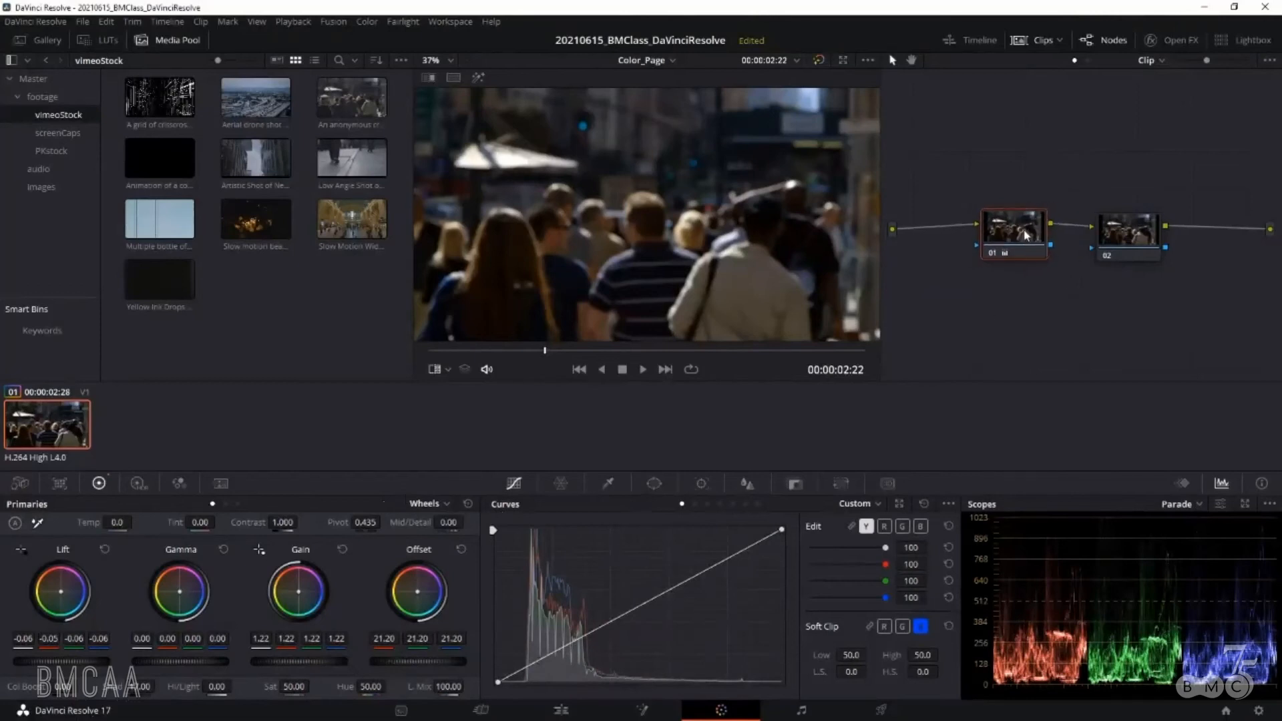
{"action": "left_click", "coordinate": [1151, 233]}
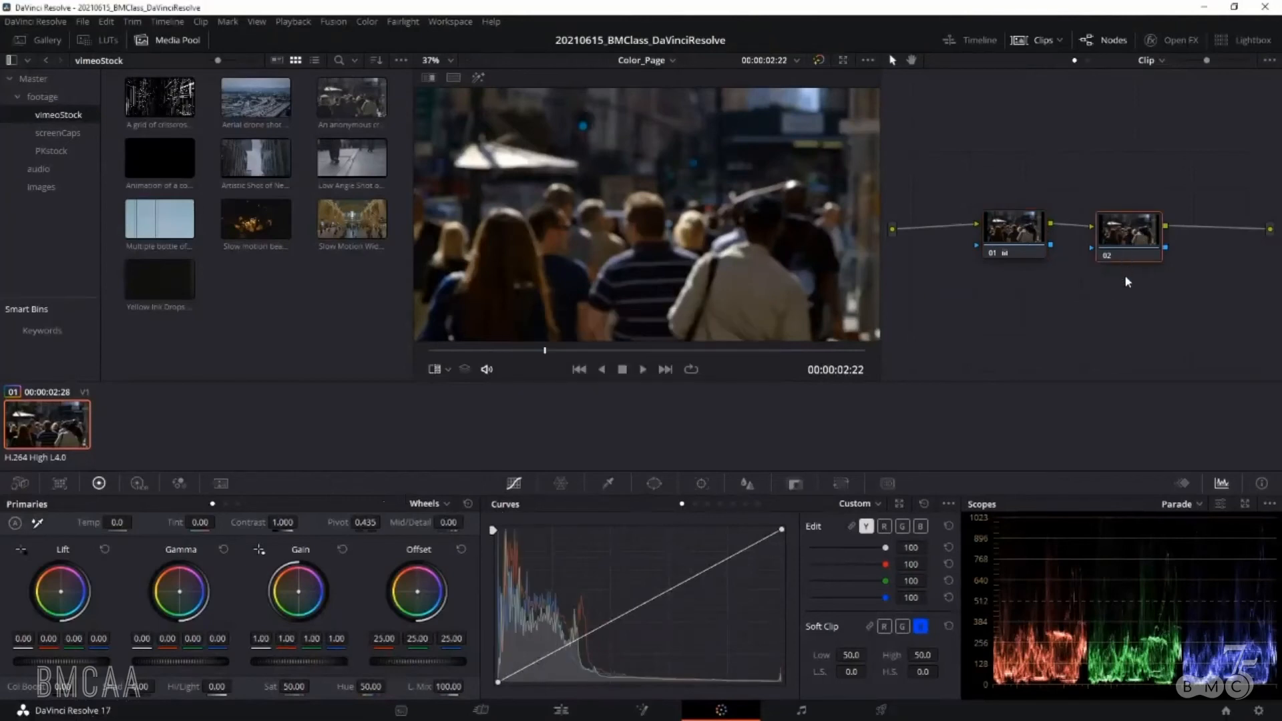
{"action": "key", "text": "alt+s"}
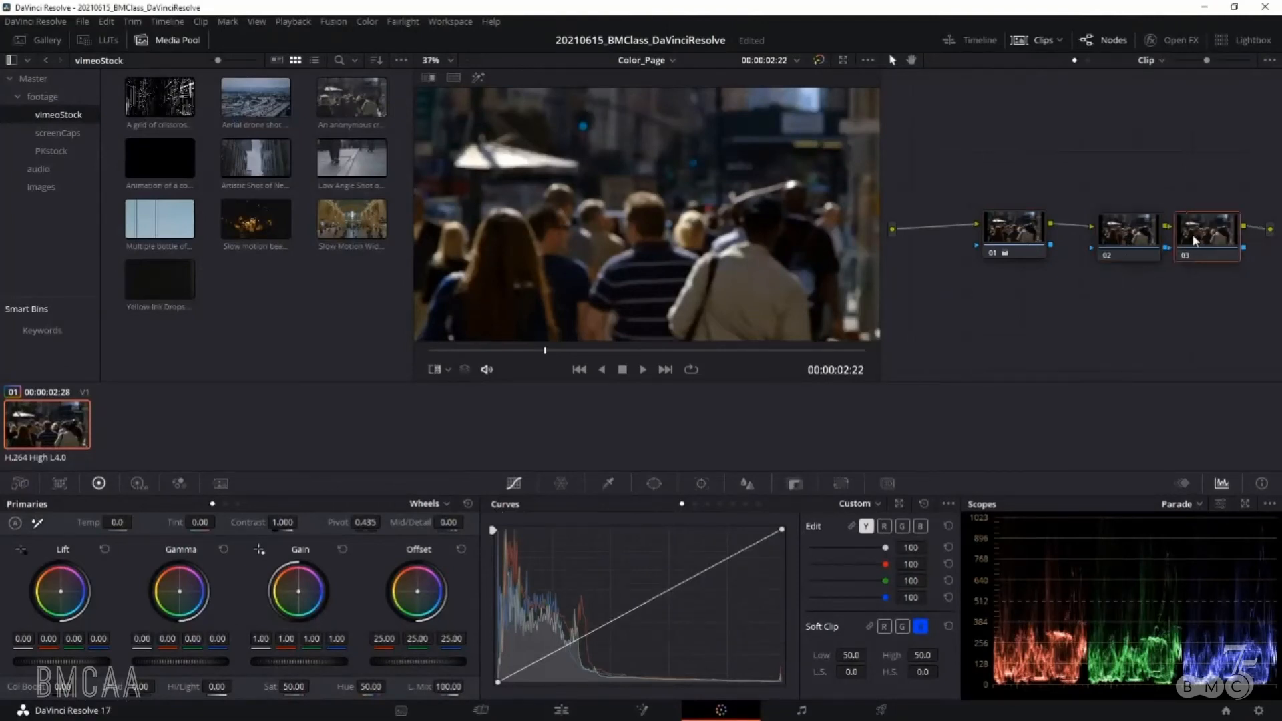
{"action": "left_click_drag", "start_coordinate": [1130, 238], "coordinate": [1103, 233]}
{"action": "left_click_drag", "start_coordinate": [1195, 237], "coordinate": [1187, 233]}
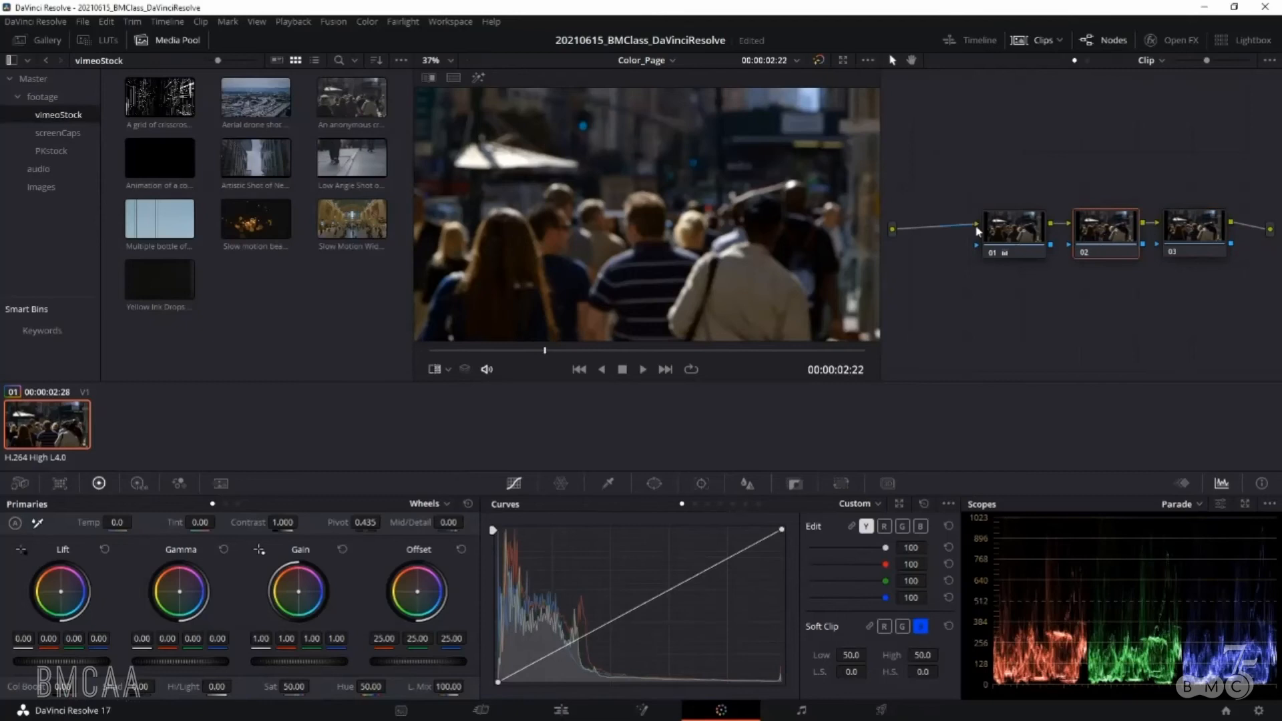
- Set node 02's saturation to 0 to turn the image black and white
{"action": "mouse_move", "coordinate": [1001, 229]}
{"action": "left_click_drag", "start_coordinate": [297, 687], "coordinate": [257, 687]}
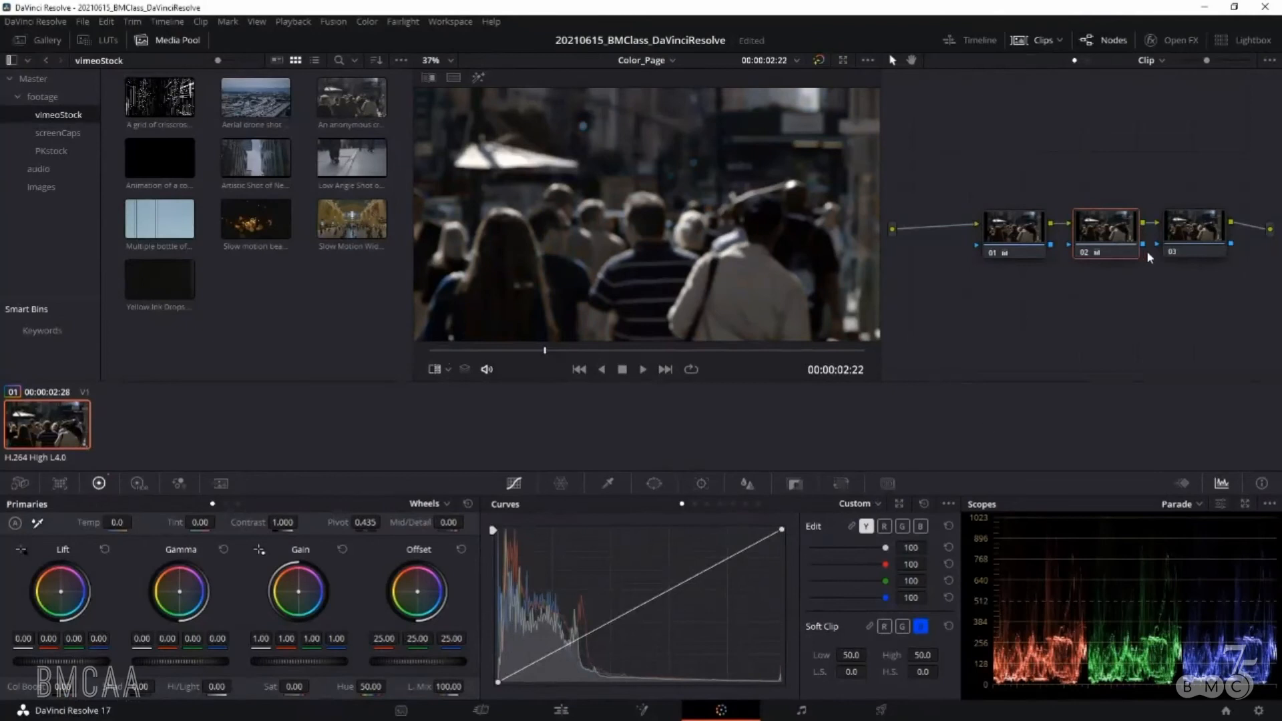
- Inspect the outputs of nodes 01 and 02 separately by toggling the viewer's Highlight mode
{"action": "left_click", "coordinate": [1006, 233]}
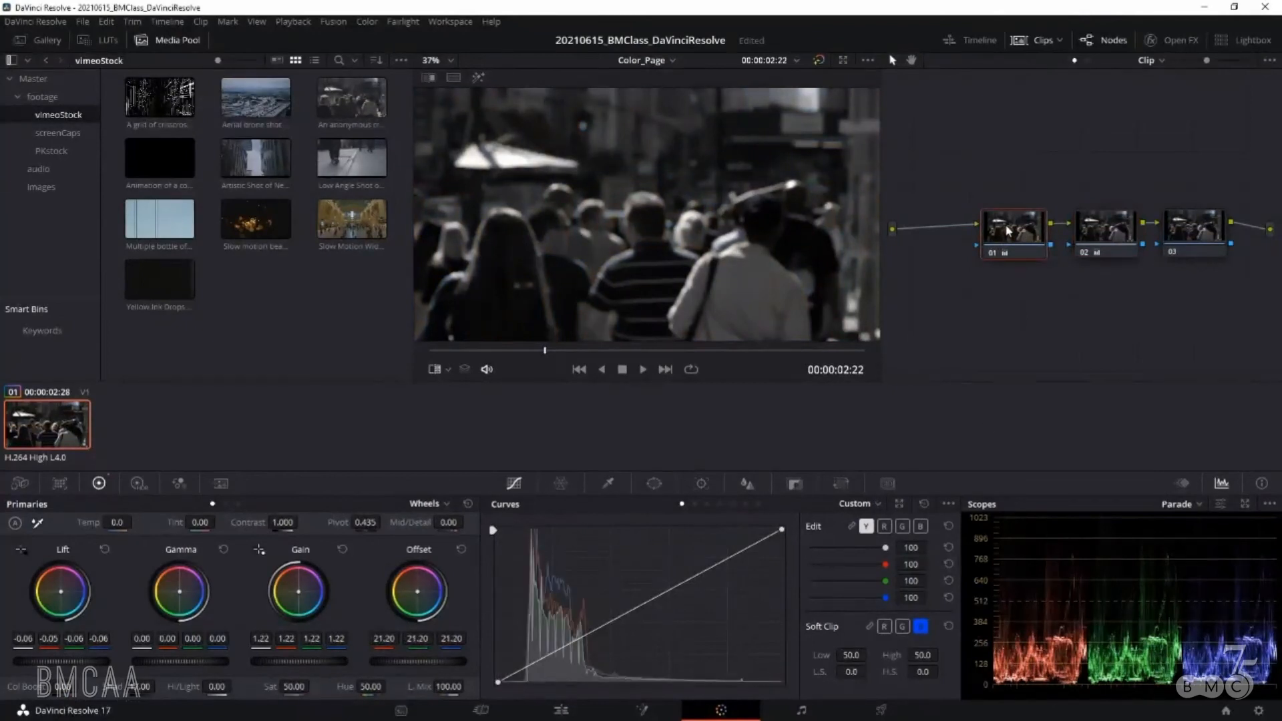
{"action": "key", "text": "shift+h"}
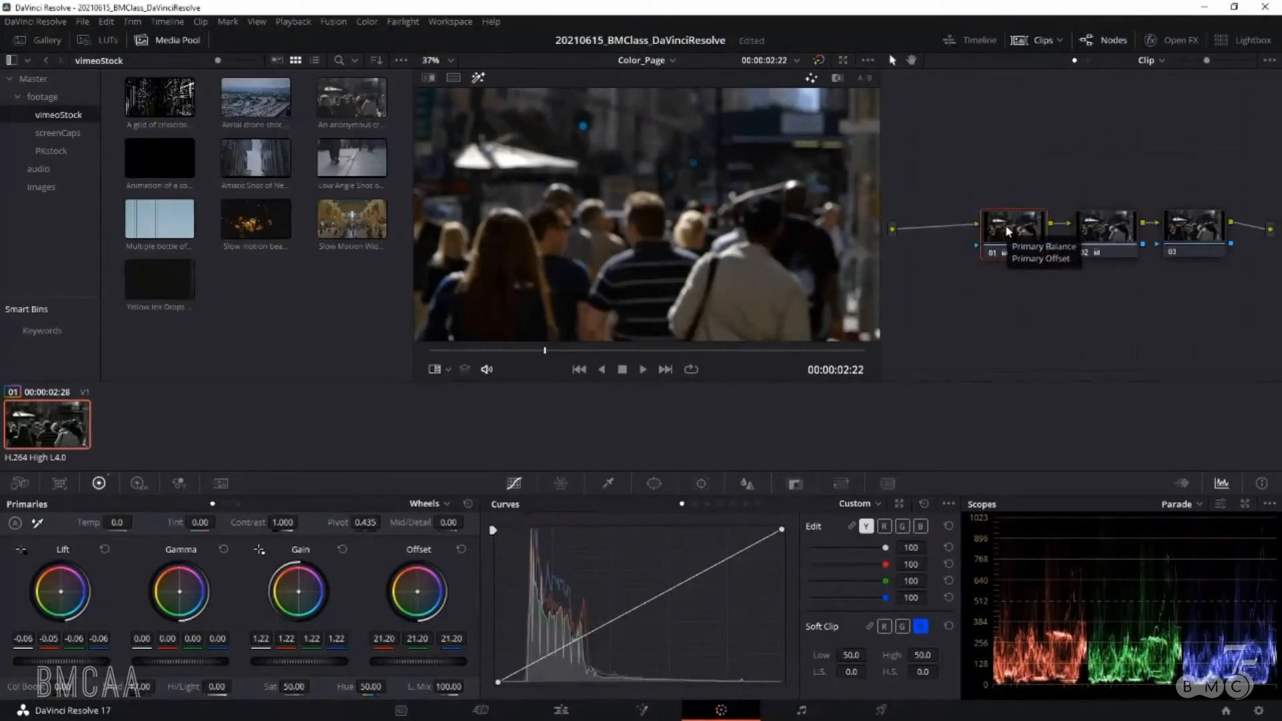
{"action": "left_click", "coordinate": [1100, 232]}
{"action": "key", "text": "shift+h"}
{"action": "key", "text": "shift+h"}
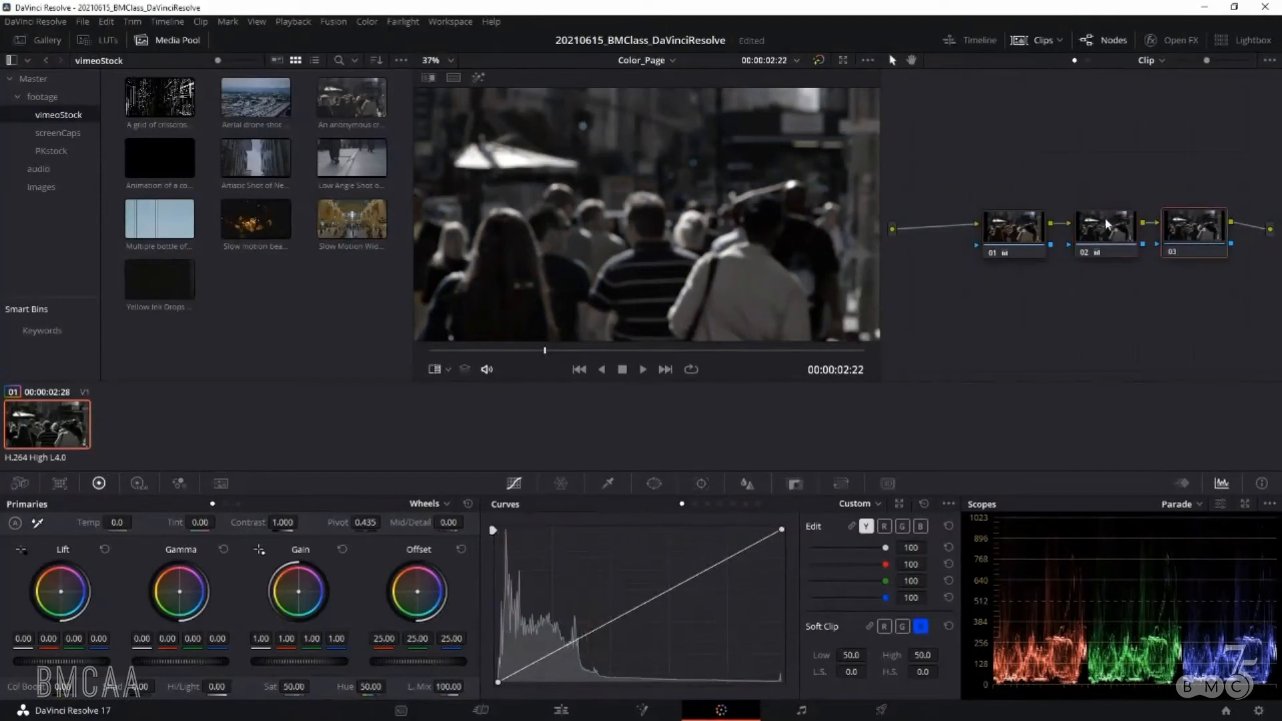
{"action": "left_click_drag", "start_coordinate": [1100, 228], "coordinate": [1106, 225]}
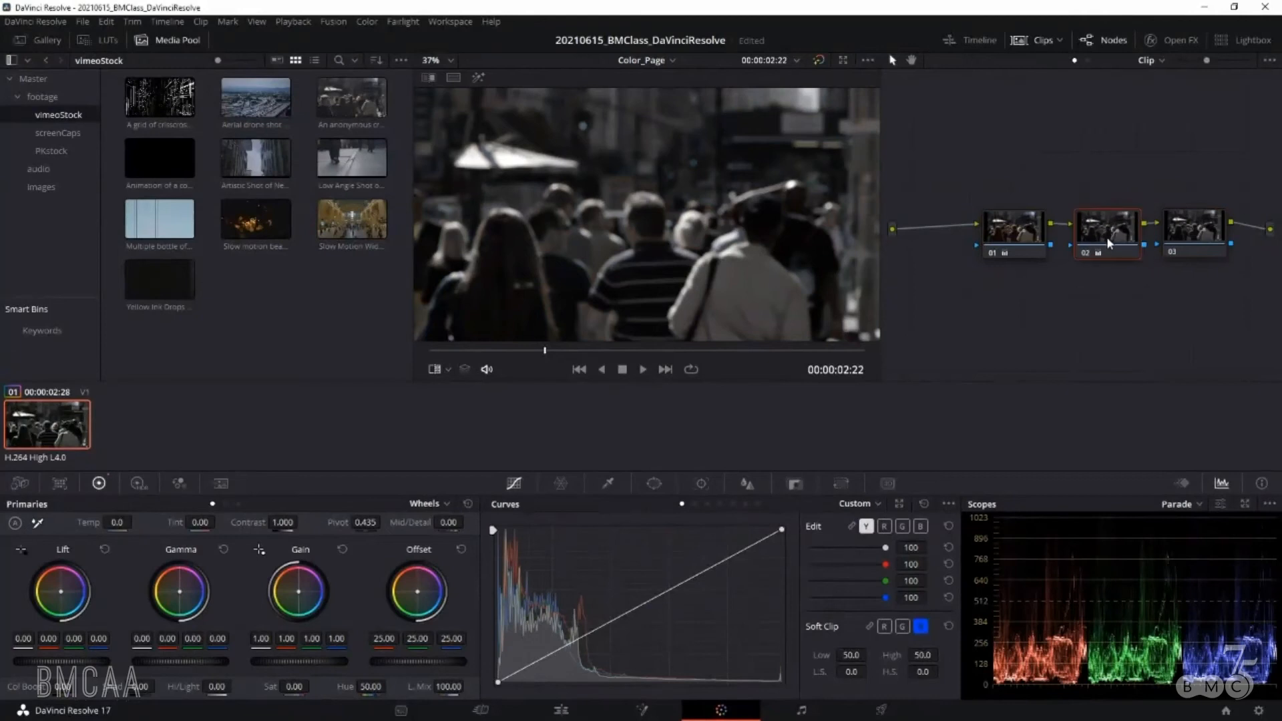
- Try shifting the hue on node 03 and undo the change
{"action": "left_click", "coordinate": [1193, 230]}
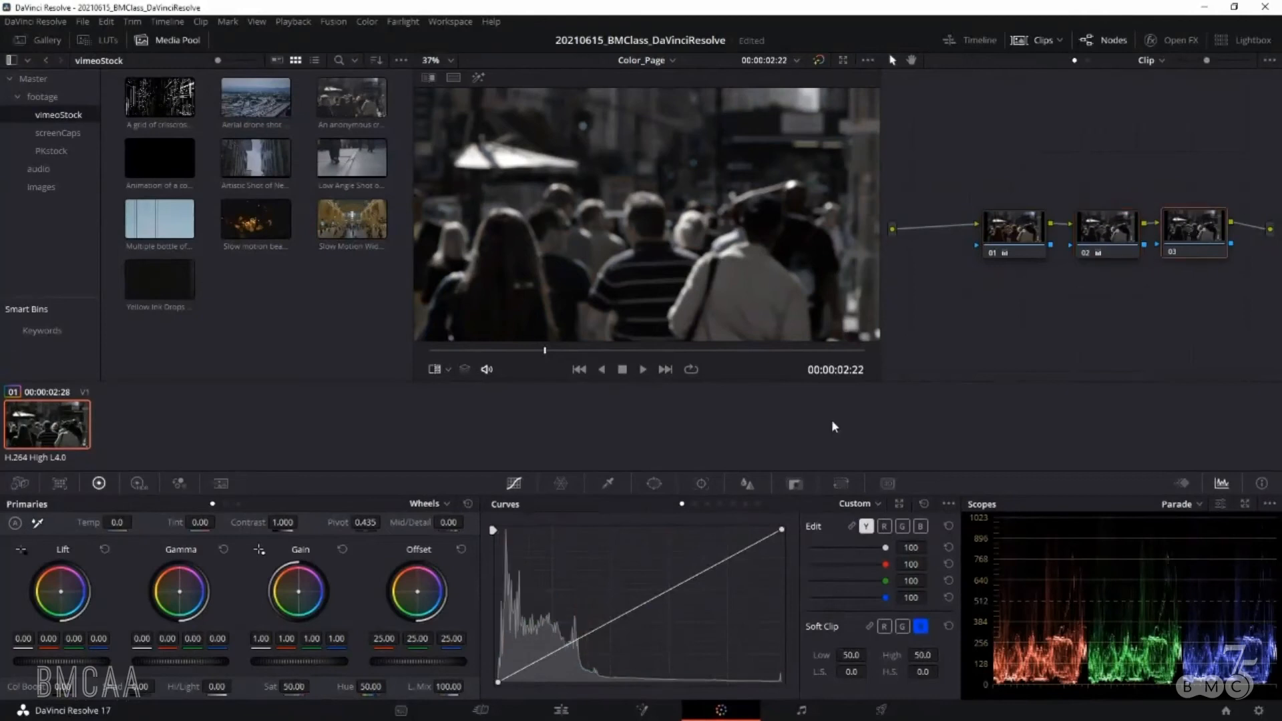
{"action": "left_click_drag", "start_coordinate": [366, 687], "coordinate": [390, 686]}
{"action": "key", "text": "ctrl+z"}
- Disable and re-enable node 02 to compare the image with and without the desaturation
{"action": "left_click", "coordinate": [1125, 233]}
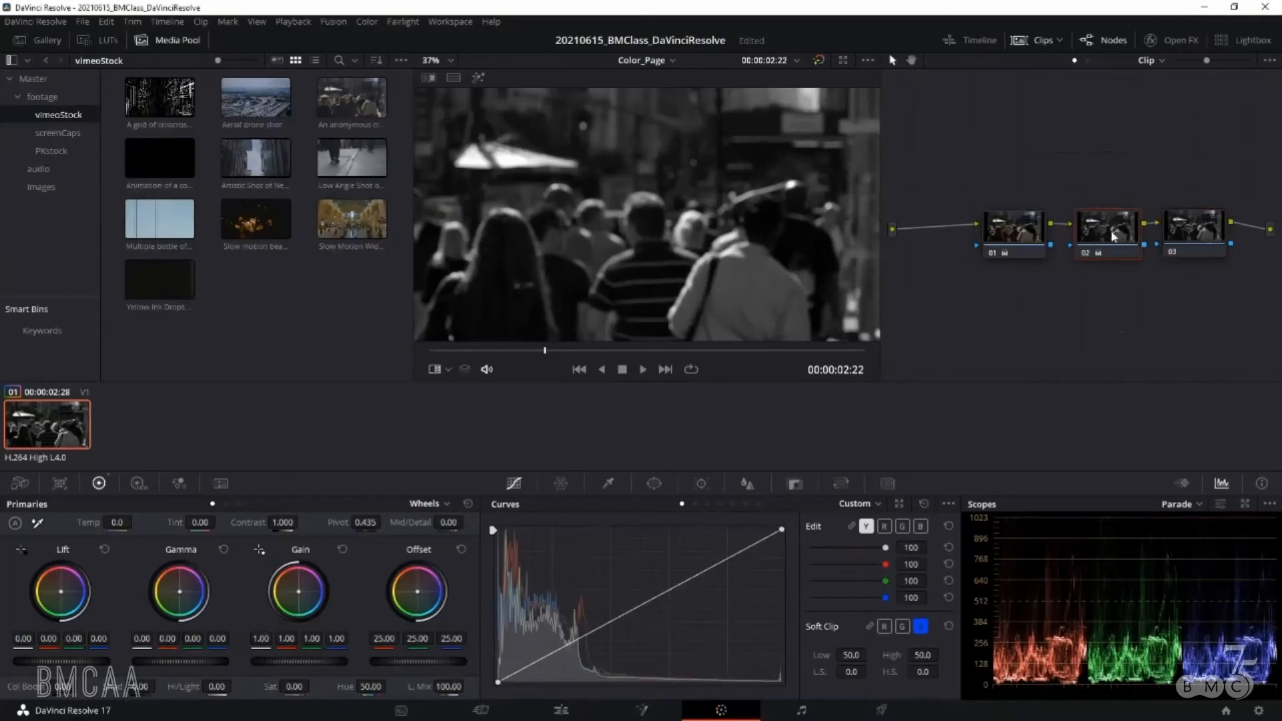
{"action": "left_click", "coordinate": [1087, 255]}
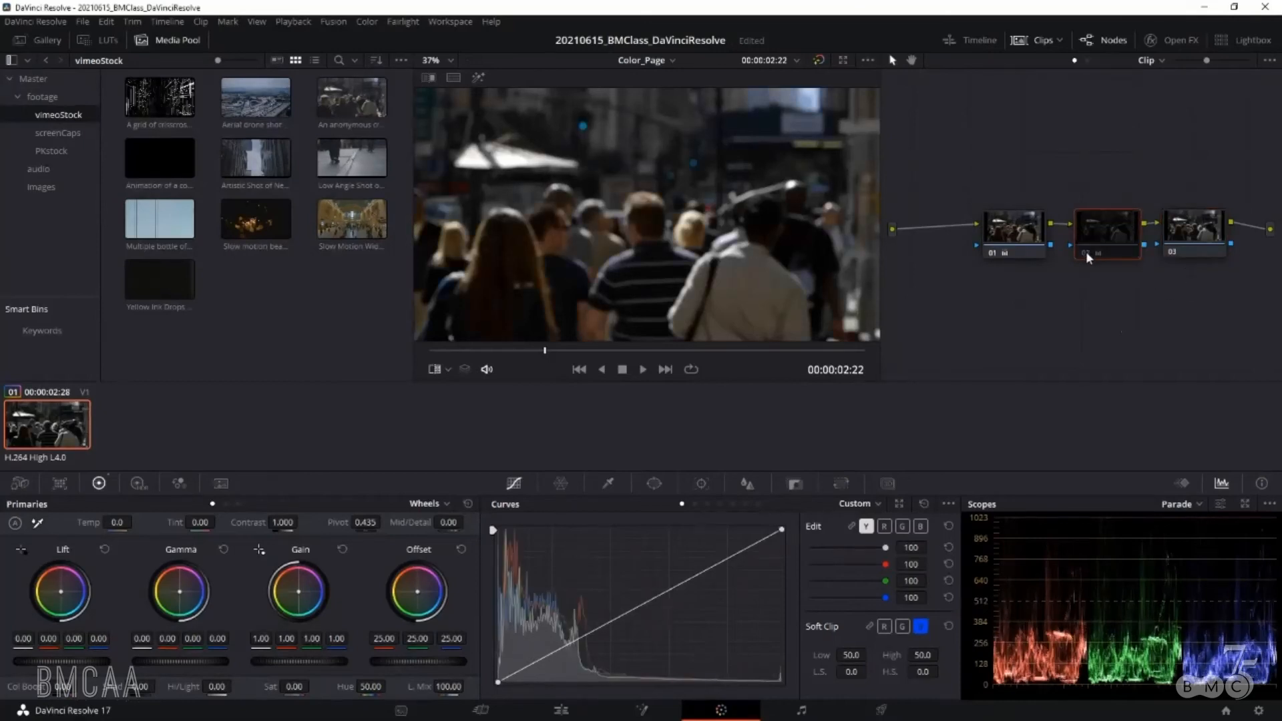
{"action": "left_click", "coordinate": [1086, 252]}
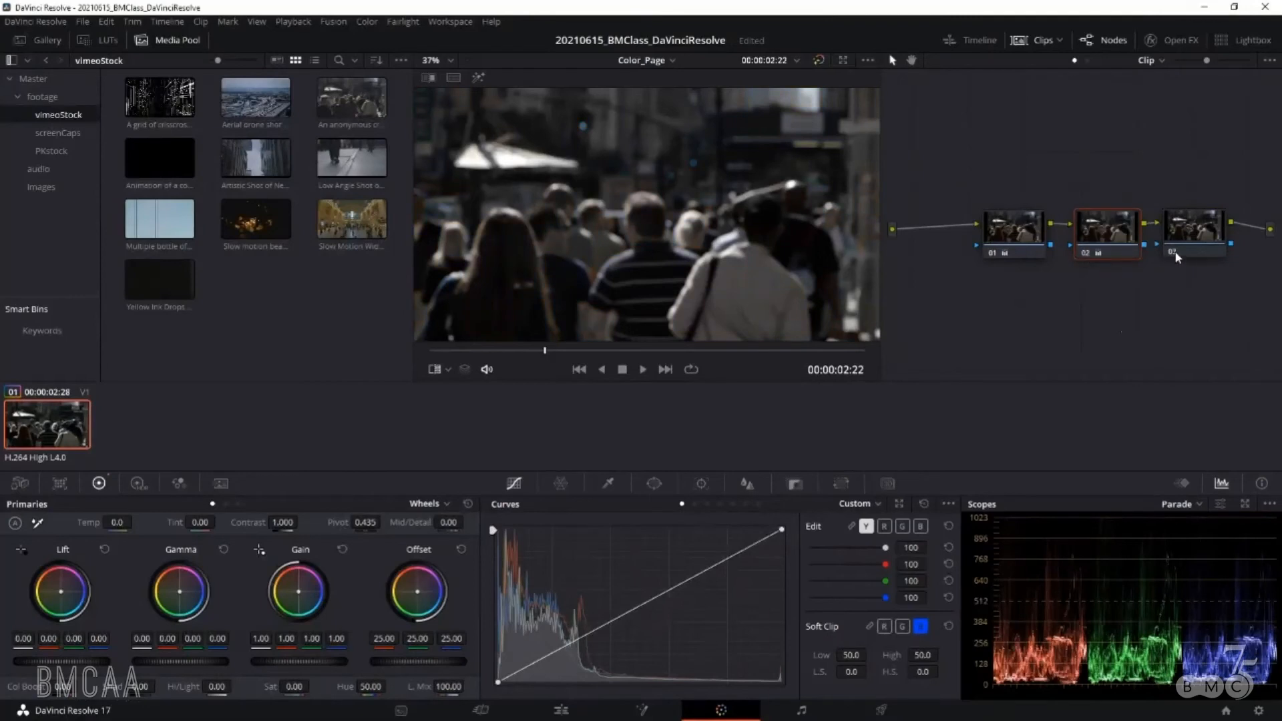
- Delete node 03 from the node graph
{"action": "left_click", "coordinate": [1180, 232]}
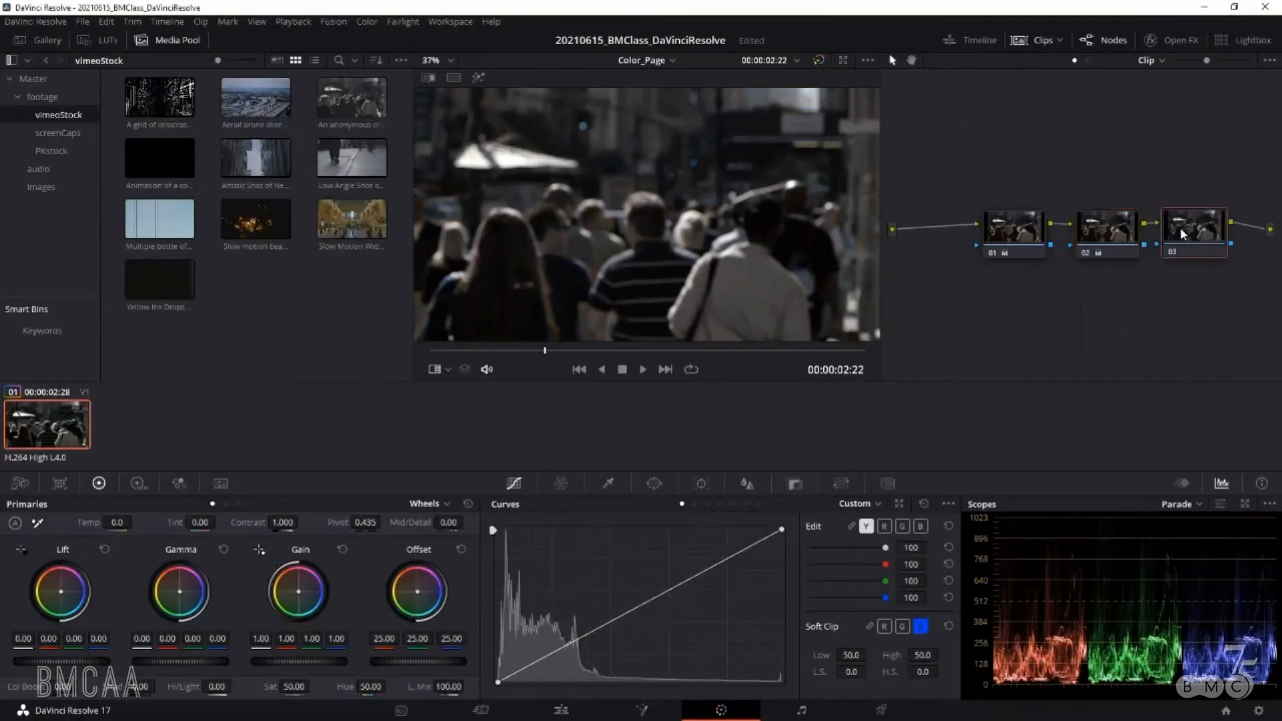
{"action": "key", "text": "Delete"}
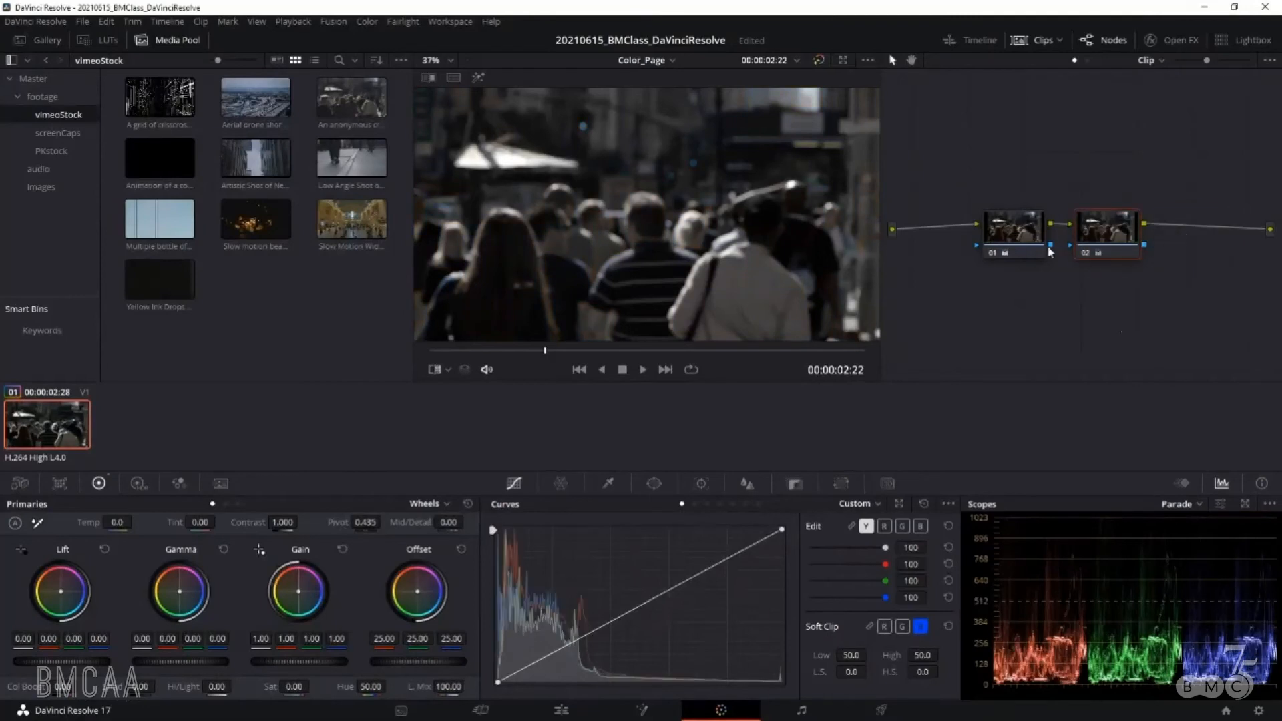
- Compare the image with nodes 01 and 02 toggled individually and with all grades bypassed and restored
{"action": "left_click", "coordinate": [994, 254]}
{"action": "left_click", "coordinate": [993, 255]}
{"action": "left_click", "coordinate": [1086, 255]}
{"action": "left_click", "coordinate": [818, 61]}
{"action": "left_click", "coordinate": [819, 61]}
{"action": "left_click", "coordinate": [818, 60]}
{"action": "left_click", "coordinate": [818, 60]}
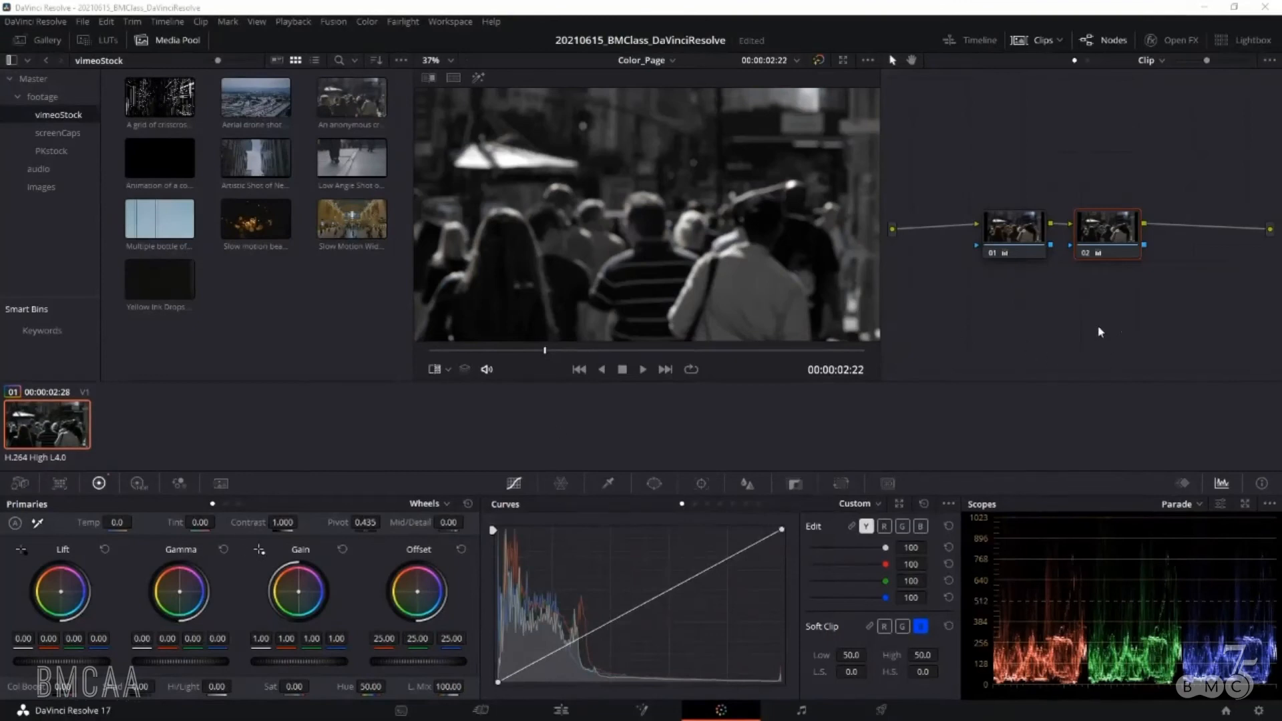
- Move node 02 slightly away from node 01 and reset its grade
{"action": "left_click", "coordinate": [1119, 229]}
{"action": "left_click_drag", "start_coordinate": [1117, 229], "coordinate": [1129, 233]}
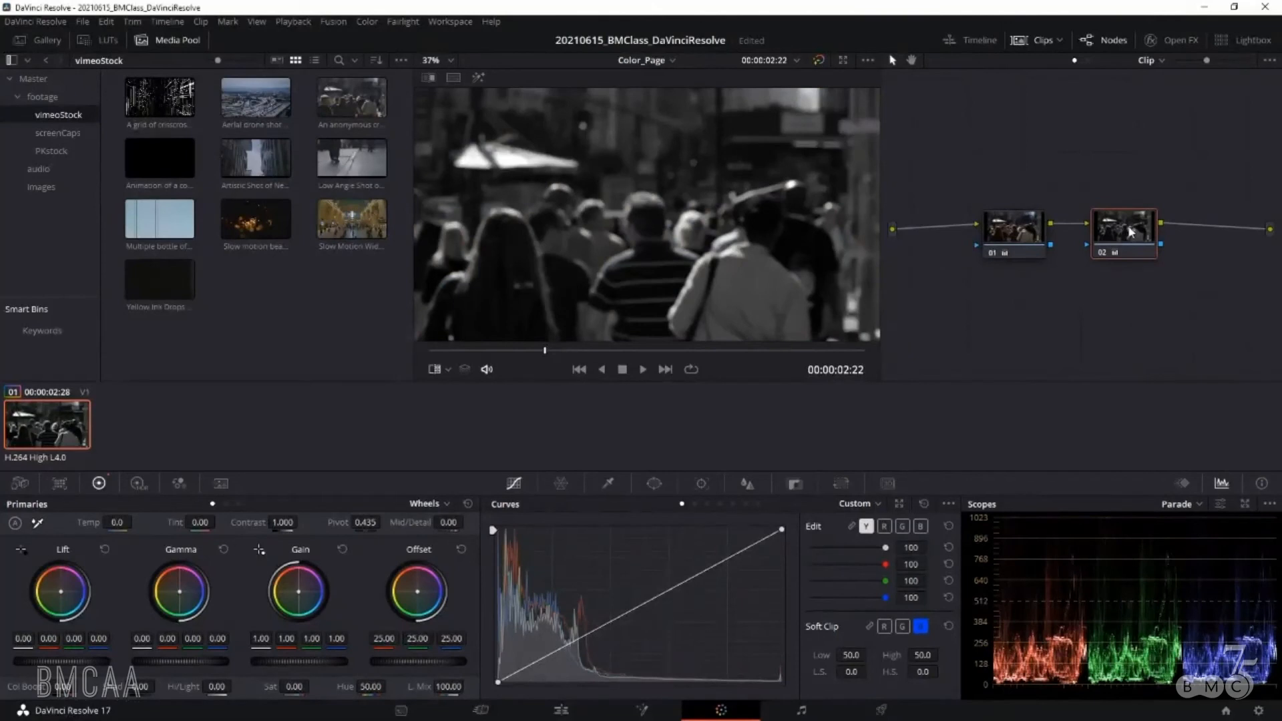
{"action": "right_click", "coordinate": [1130, 232]}
{"action": "left_click", "coordinate": [1170, 234]}
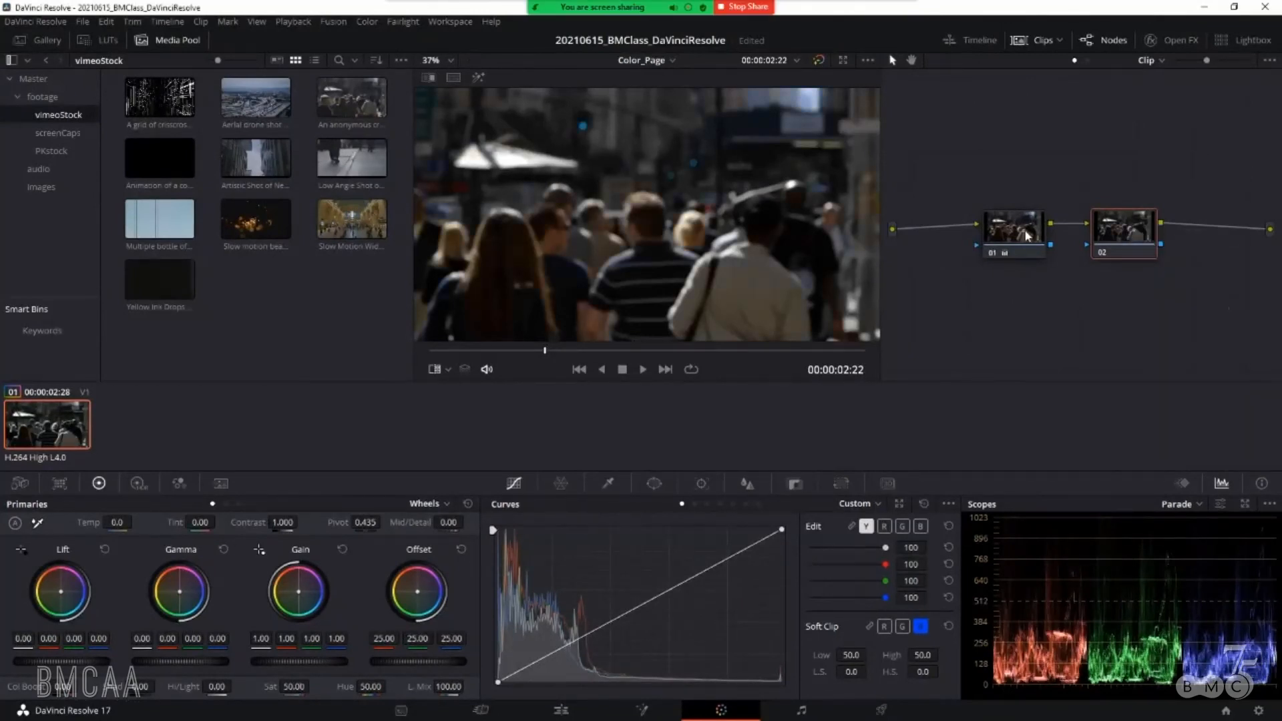
- With node 01 selected, examine the window shapes, the curve modes from Custom through Sat Vs Lum, and the Color Warper
{"action": "left_click", "coordinate": [1034, 250]}
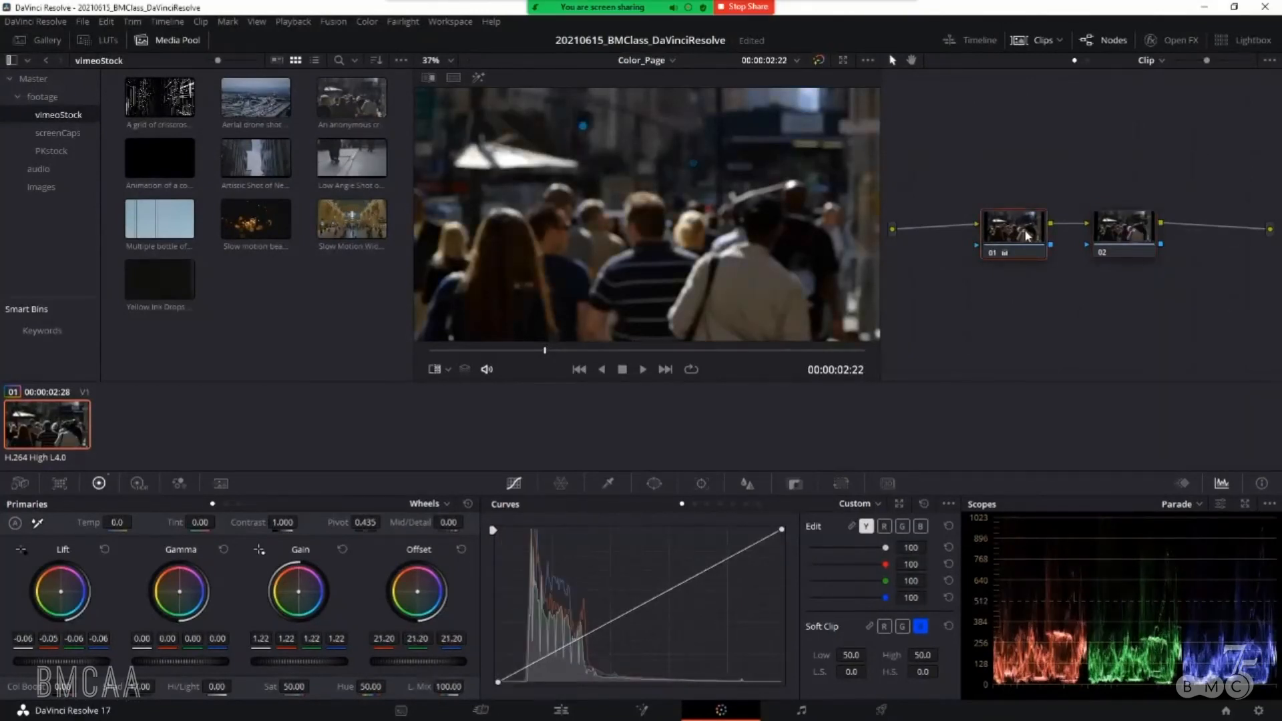
{"action": "left_click", "coordinate": [654, 484]}
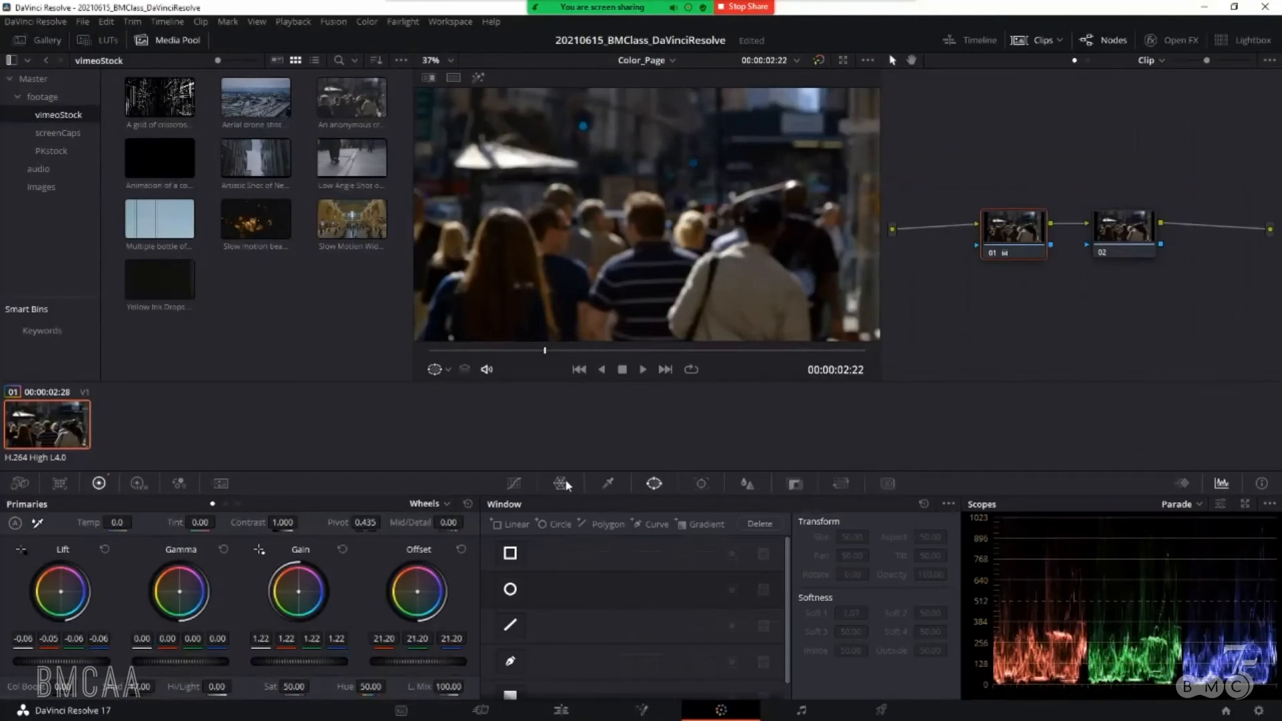
{"action": "left_click", "coordinate": [515, 481]}
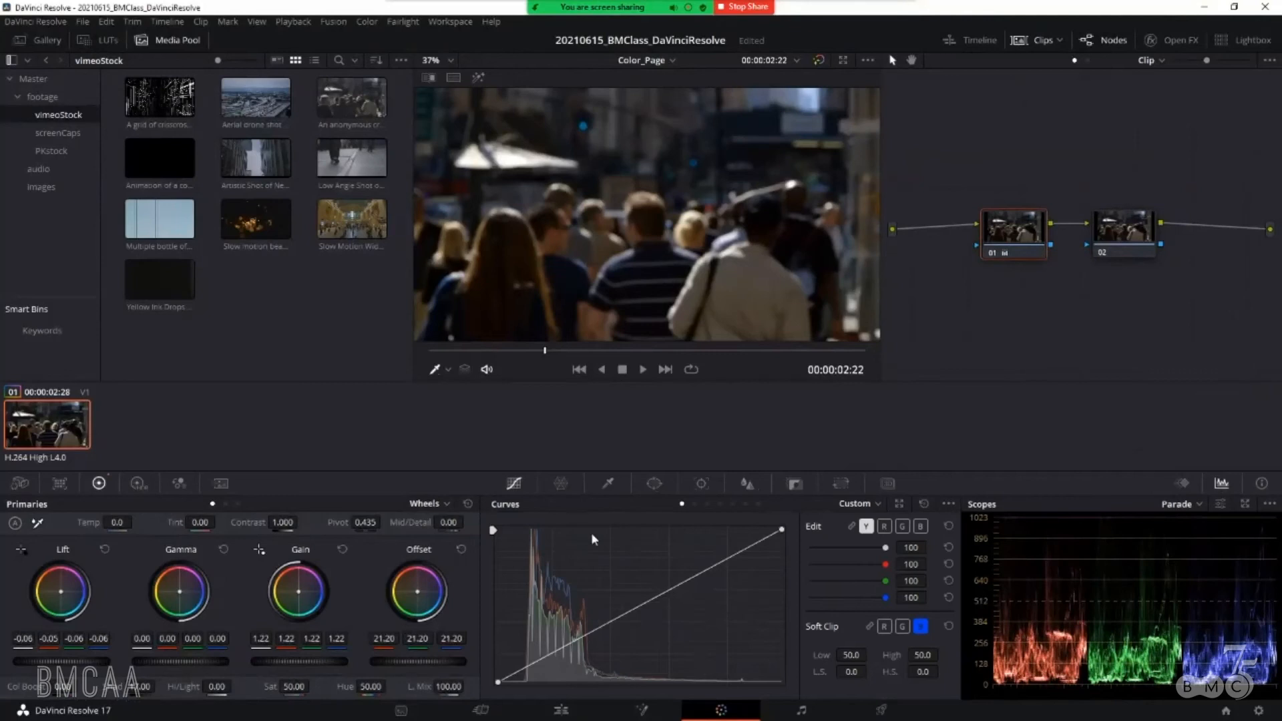
{"action": "left_click", "coordinate": [695, 503]}
{"action": "left_click", "coordinate": [708, 503]}
{"action": "left_click", "coordinate": [720, 504]}
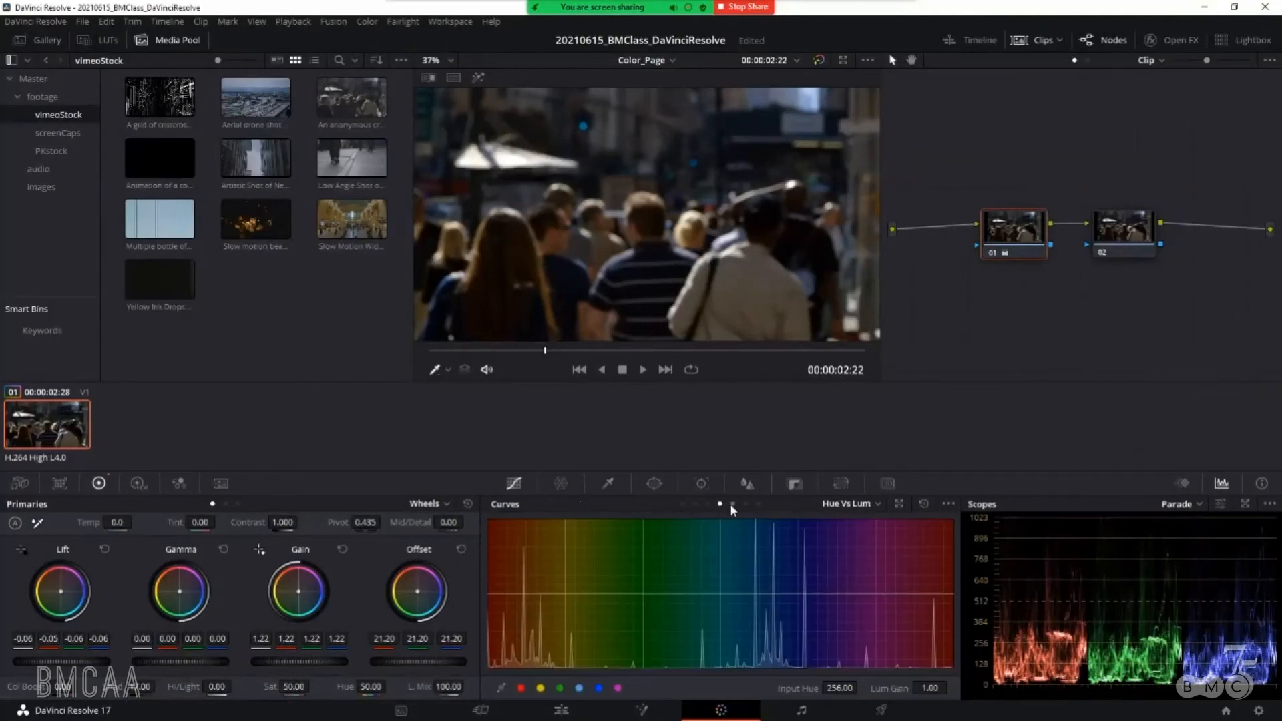
{"action": "left_click", "coordinate": [732, 503]}
{"action": "left_click", "coordinate": [745, 503]}
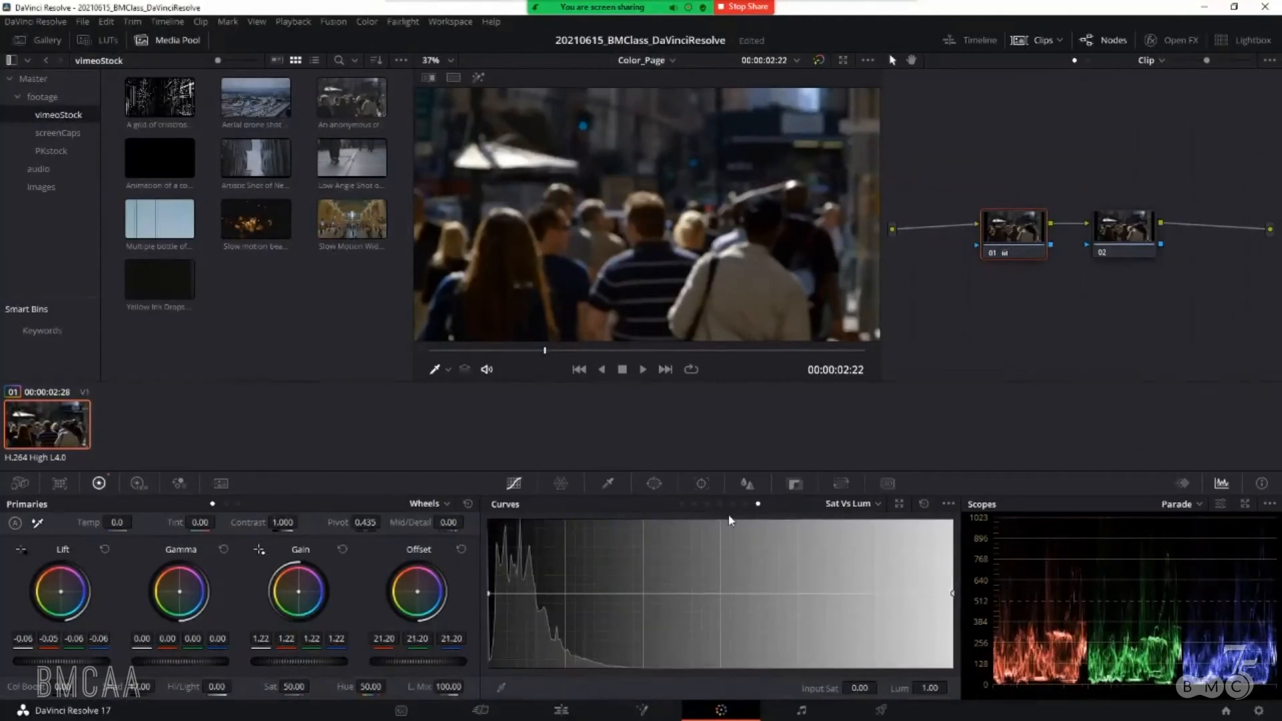
{"action": "left_click", "coordinate": [708, 503]}
{"action": "left_click", "coordinate": [695, 503]}
{"action": "left_click", "coordinate": [682, 503]}
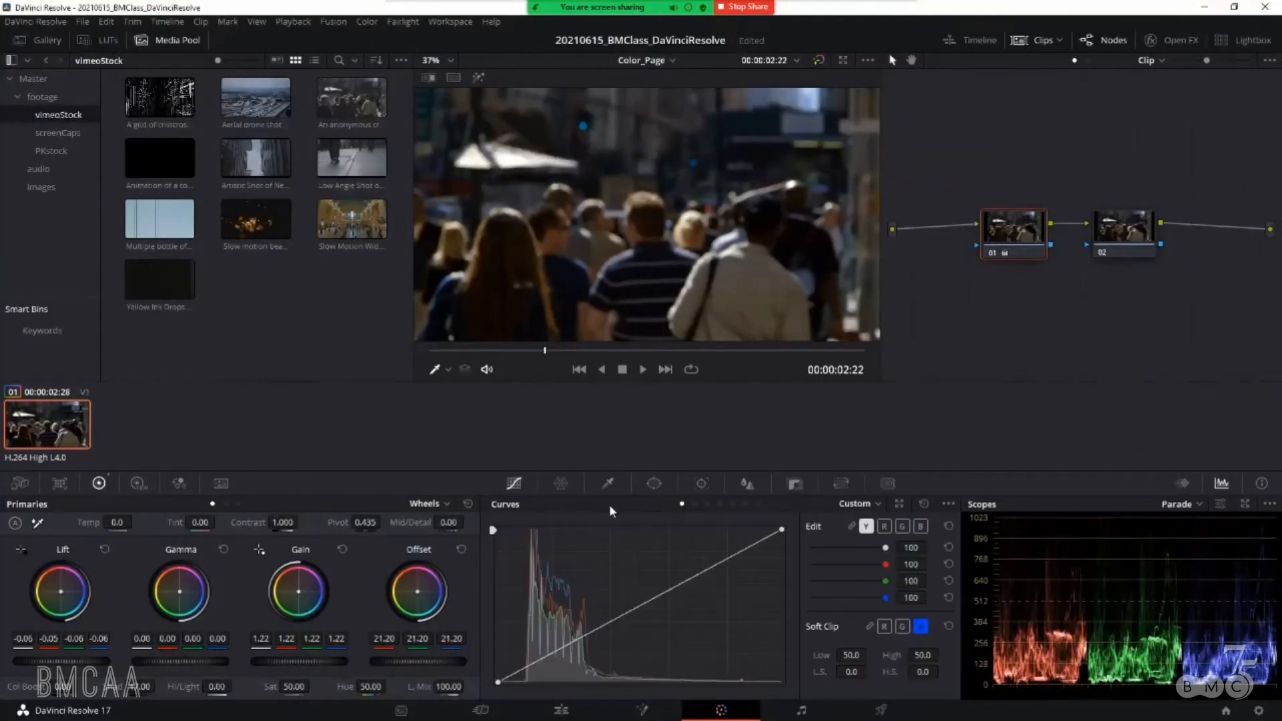
{"action": "left_click", "coordinate": [562, 484]}
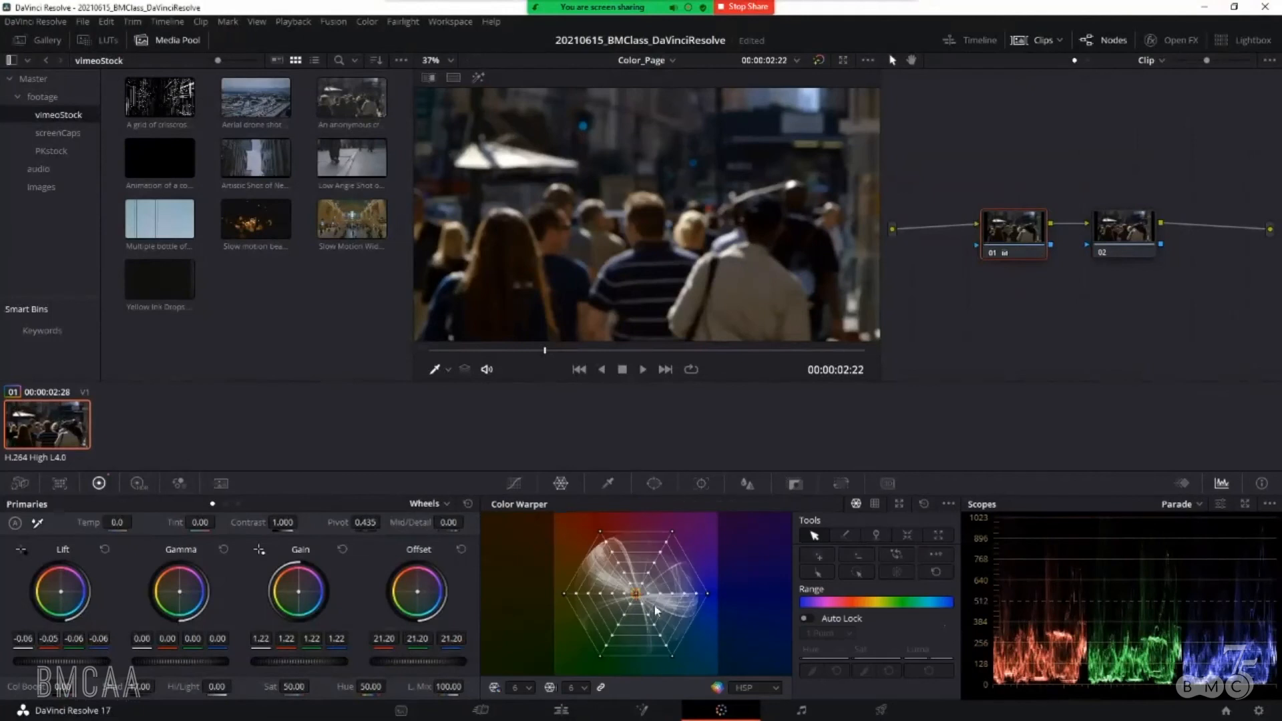
- Limit node 02's desaturation with a circular window around the central heads, widened to aspect about 72 with softness about 18
{"action": "left_click", "coordinate": [654, 484]}
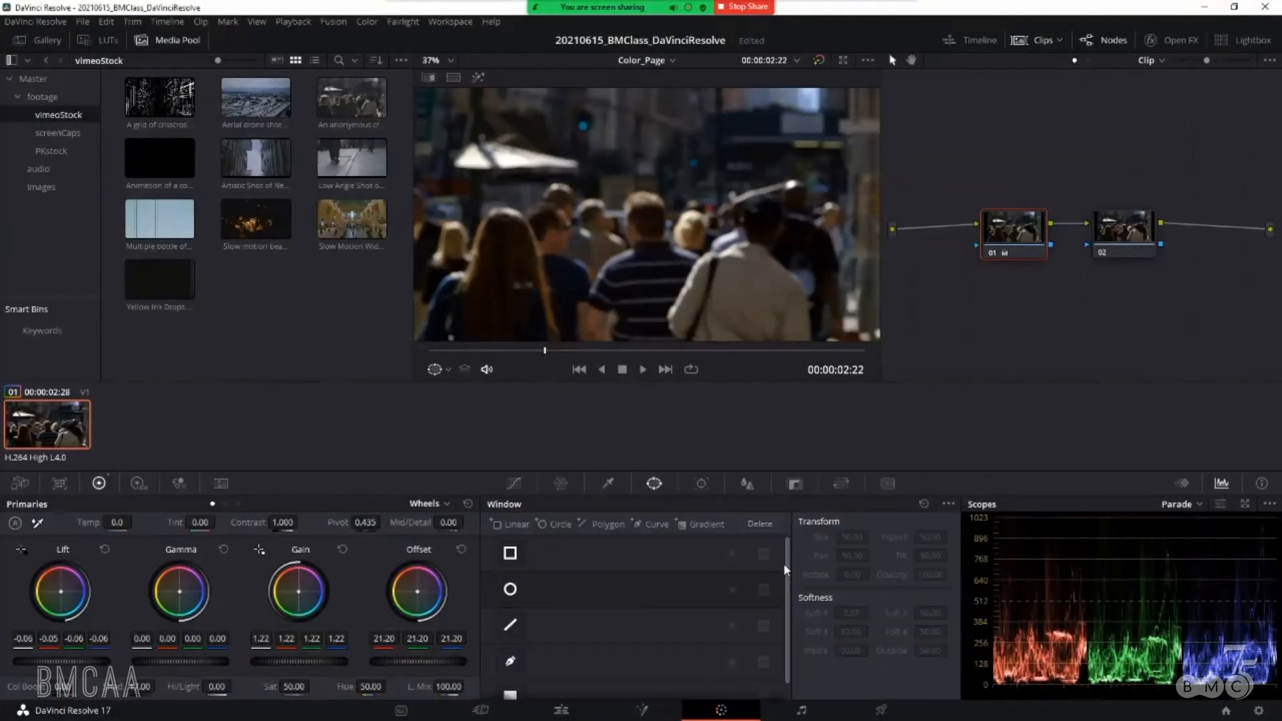
{"action": "left_click", "coordinate": [511, 590]}
{"action": "key", "text": "ctrl+z"}
{"action": "left_click", "coordinate": [510, 589]}
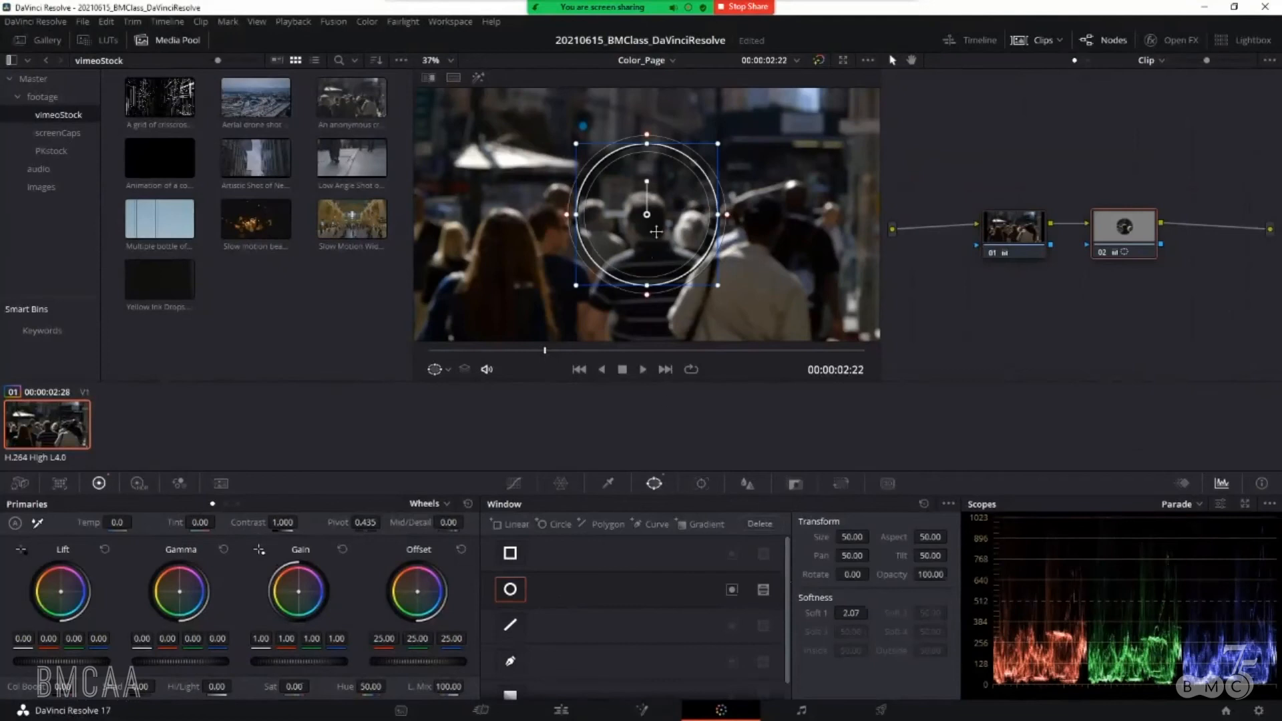
{"action": "left_click_drag", "start_coordinate": [726, 215], "coordinate": [729, 252]}
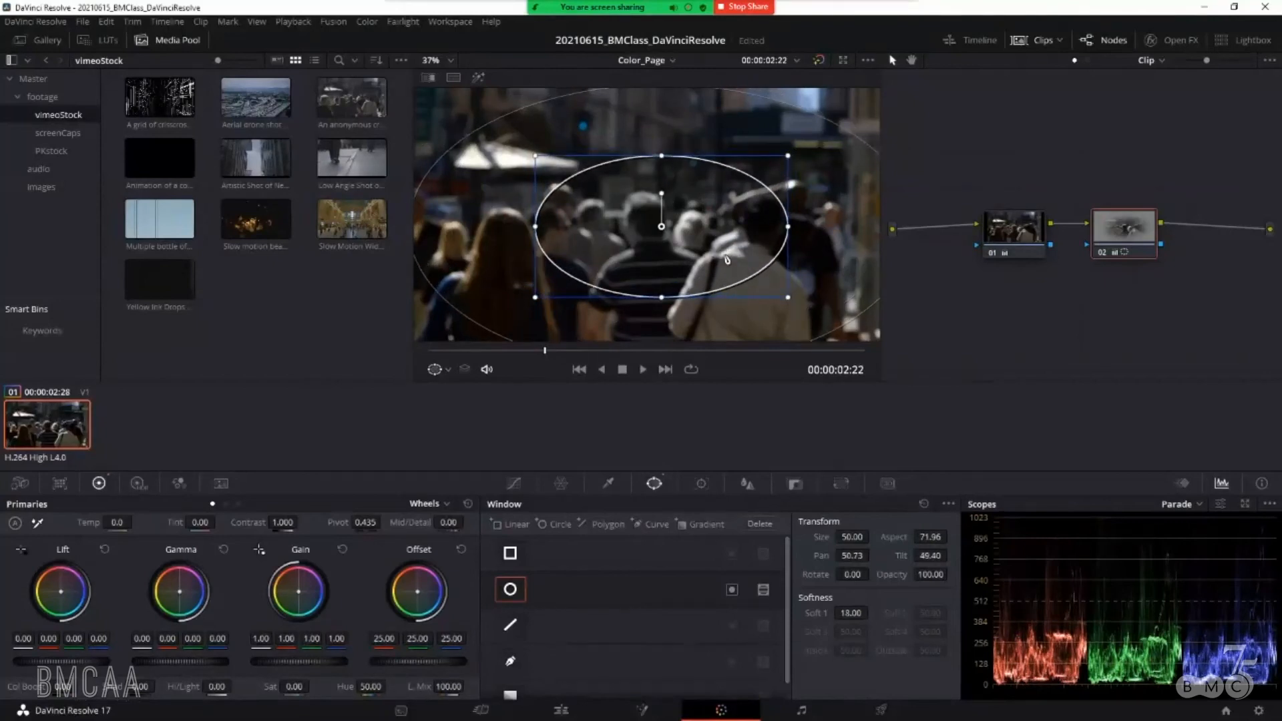
- Check the windowed area in highlight view, compare with node 02 disabled, and reset the node's grade
{"action": "key", "text": "shift+h"}
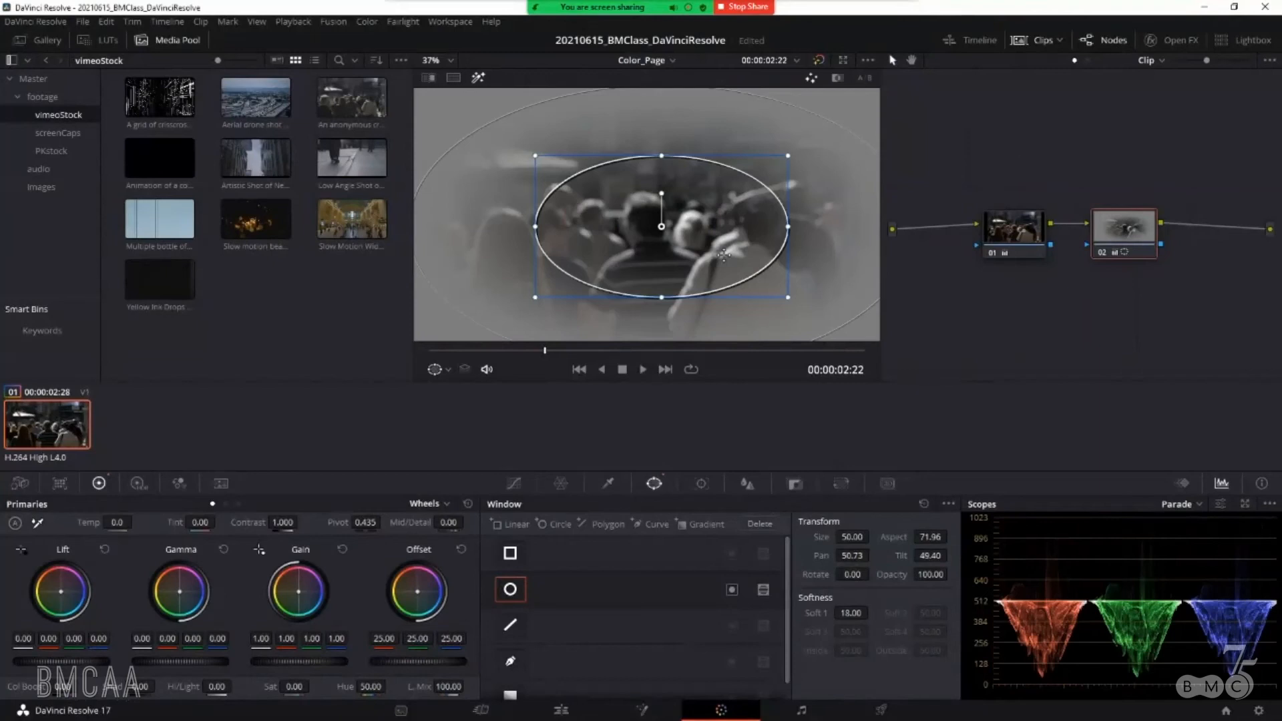
{"action": "key", "text": "shift+h"}
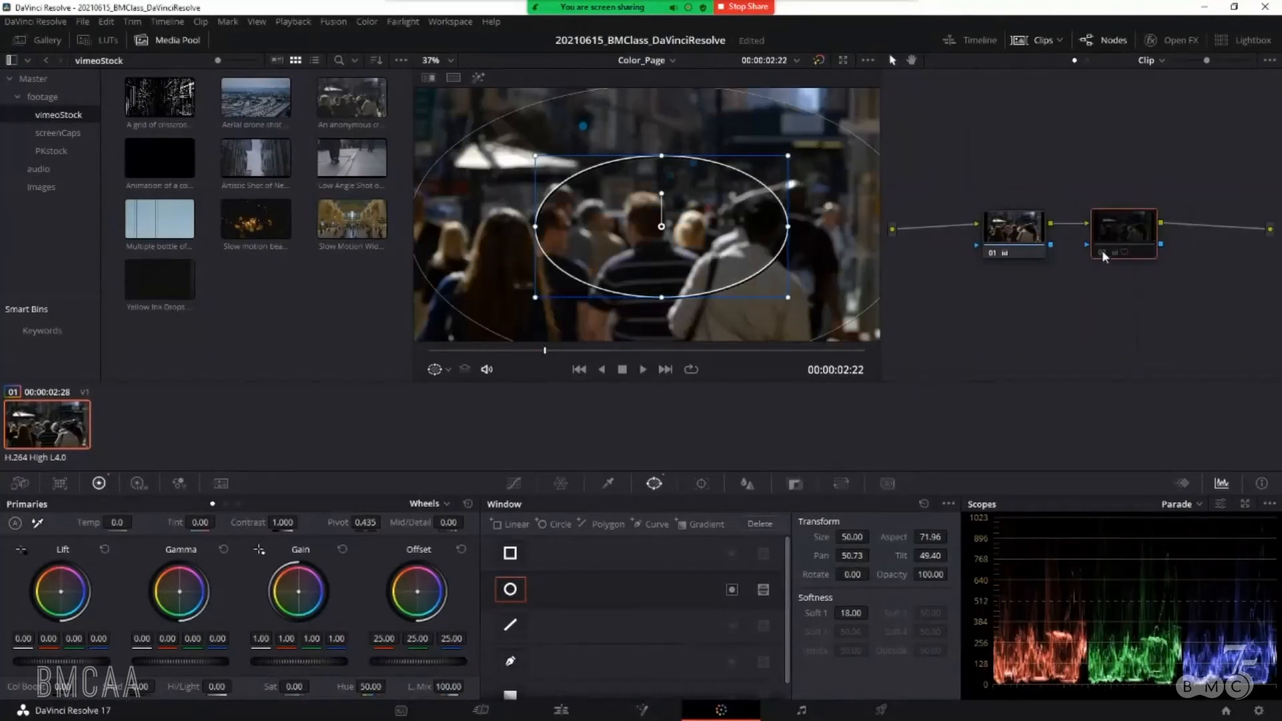
{"action": "right_click", "coordinate": [1124, 232]}
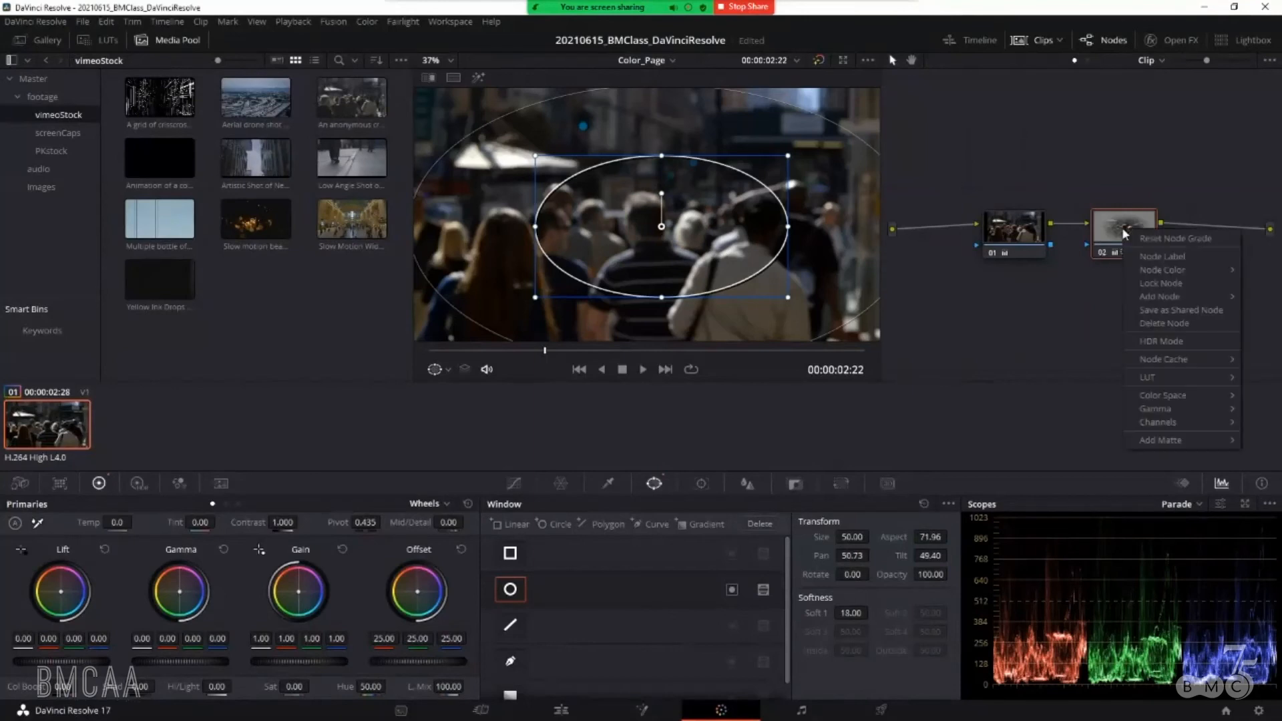
{"action": "left_click", "coordinate": [1170, 239]}
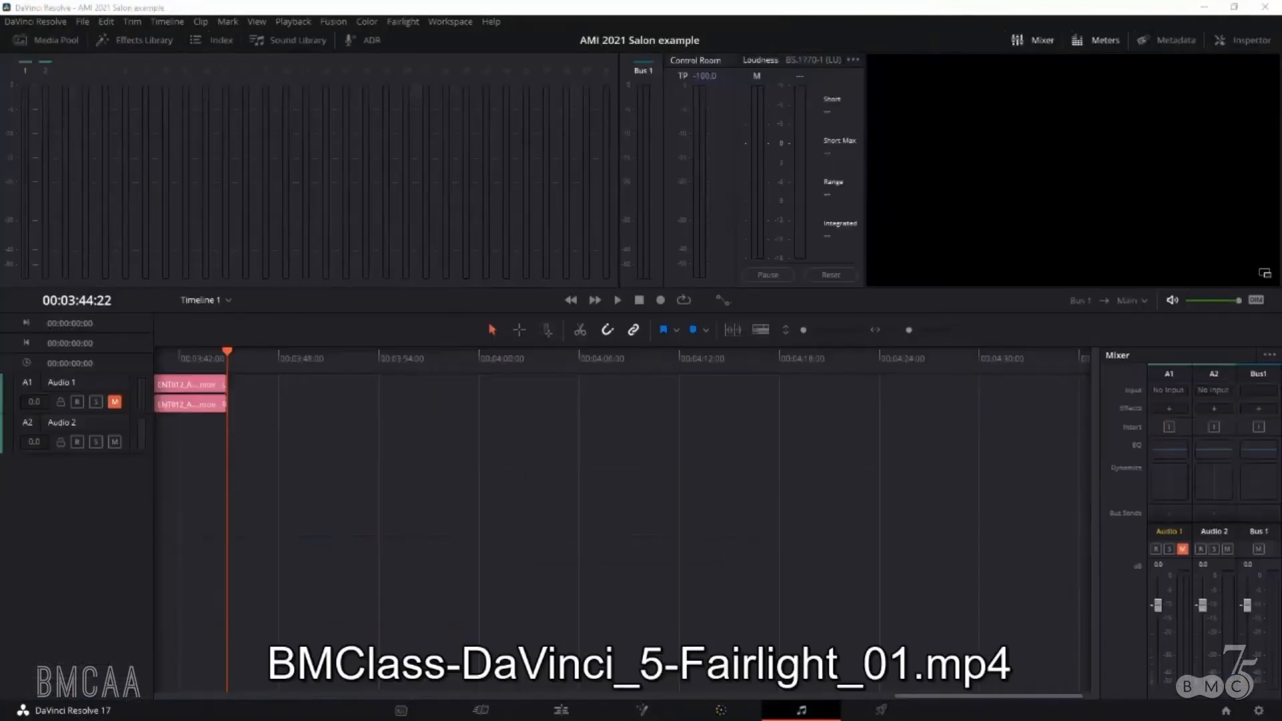
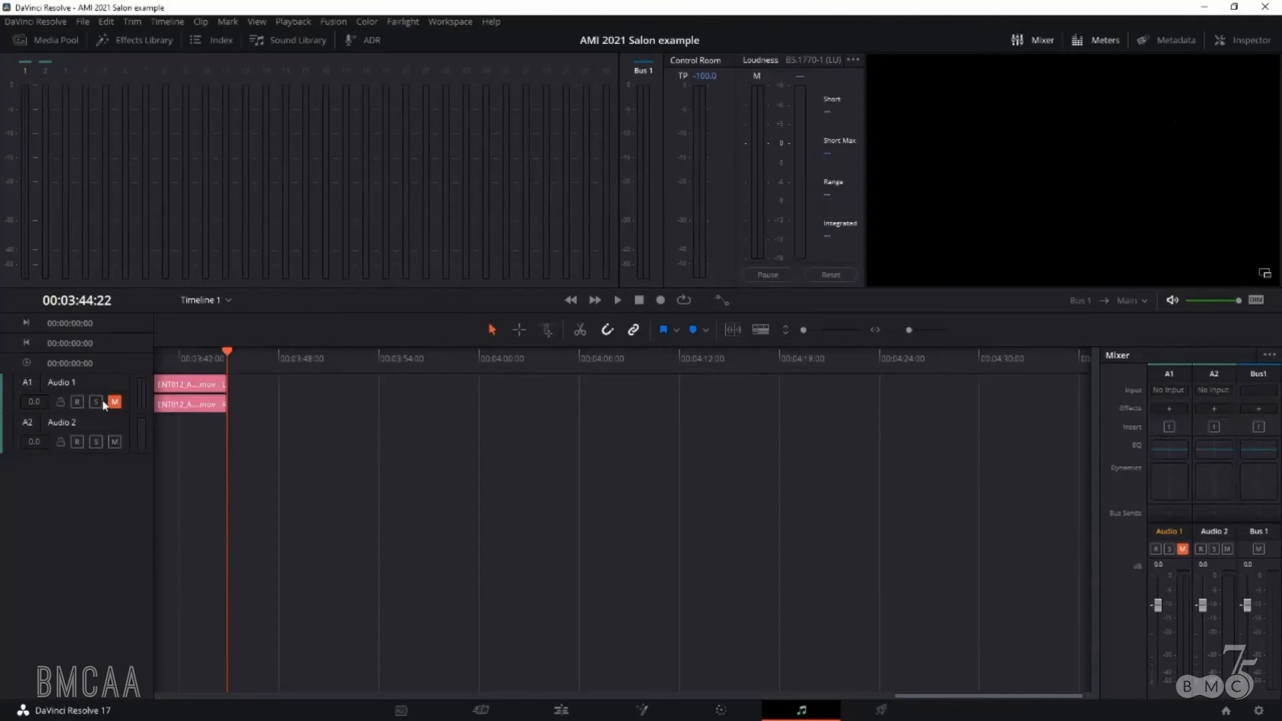
- Browse the Fairlight FX in the effects library and close the library
{"action": "left_click", "coordinate": [142, 42]}
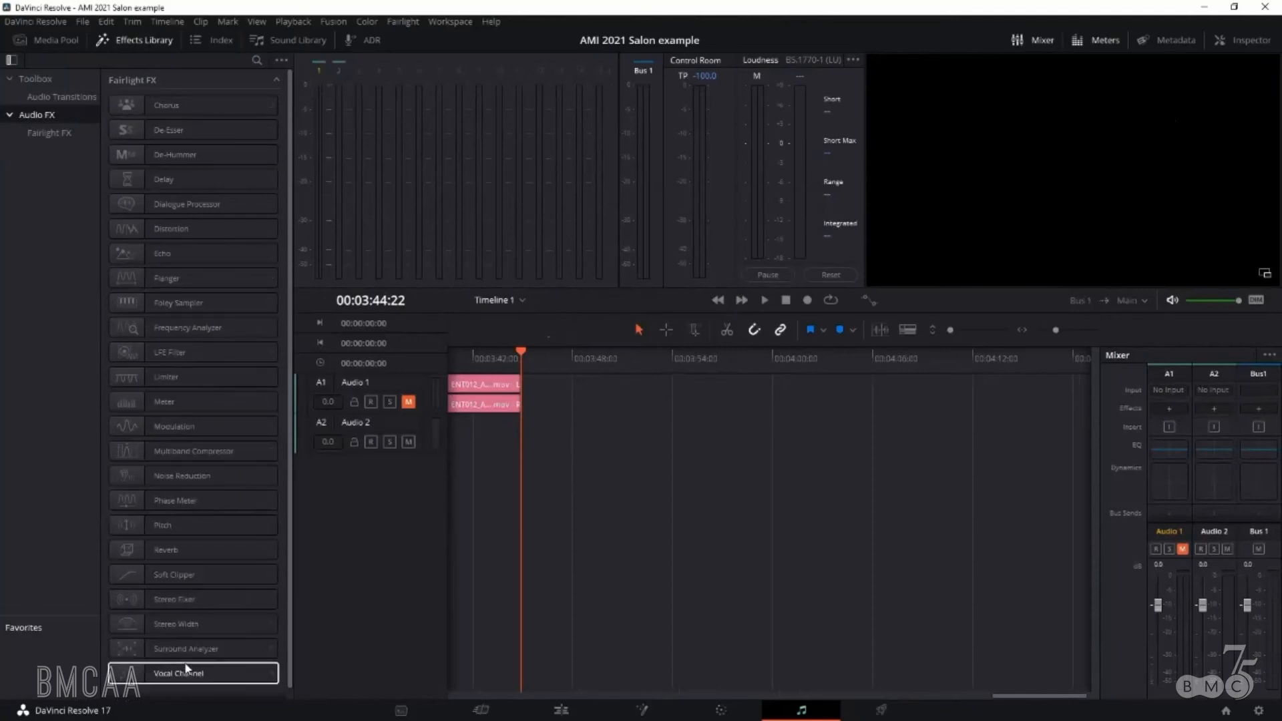
{"action": "left_click", "coordinate": [144, 41]}
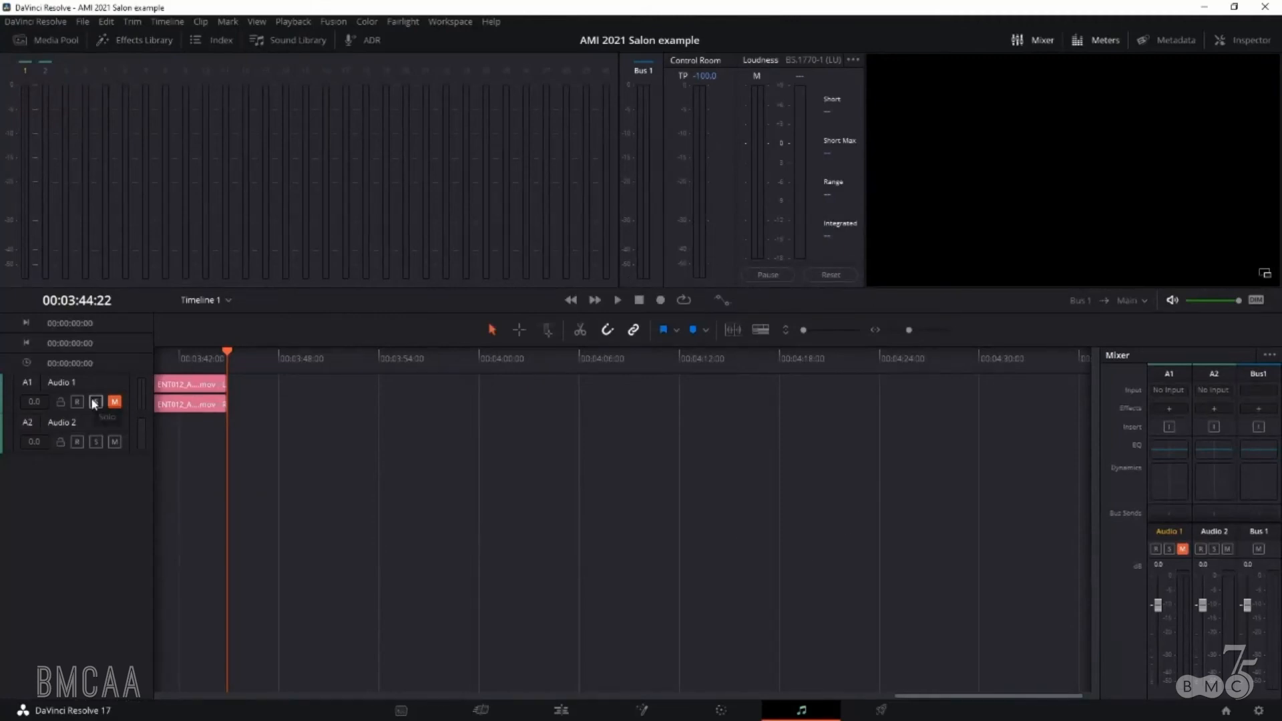
- Add a mono audio track below Audio 2 and widen the mixer to show the new track's channel strip
{"action": "left_click", "coordinate": [92, 428]}
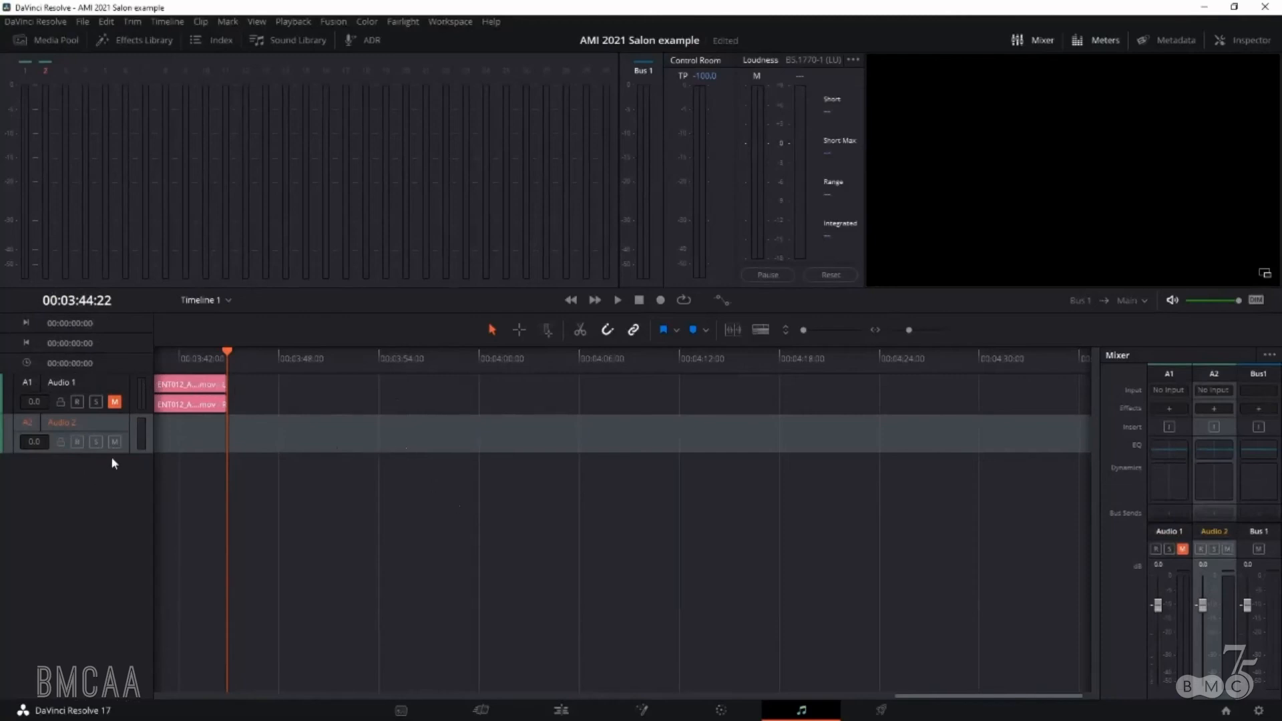
{"action": "right_click", "coordinate": [90, 490]}
{"action": "mouse_move", "coordinate": [171, 496]}
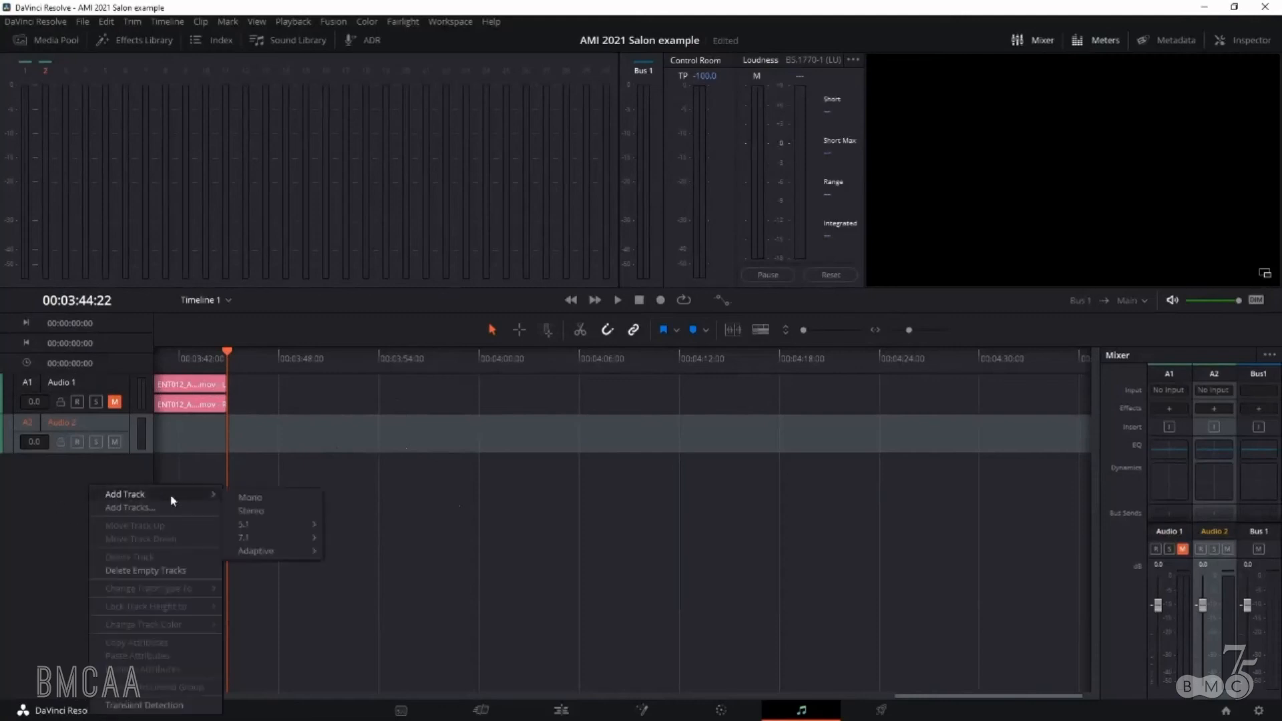
{"action": "left_click", "coordinate": [271, 502]}
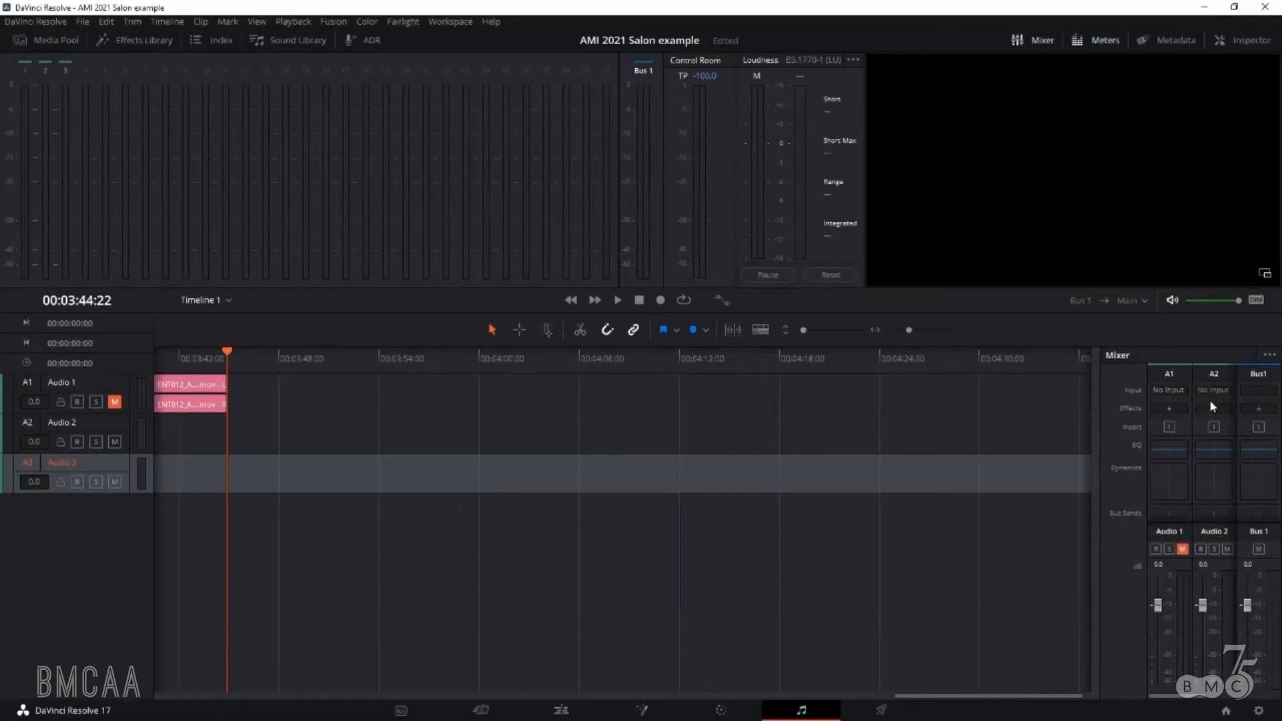
{"action": "left_click_drag", "start_coordinate": [1099, 445], "coordinate": [1033, 444]}
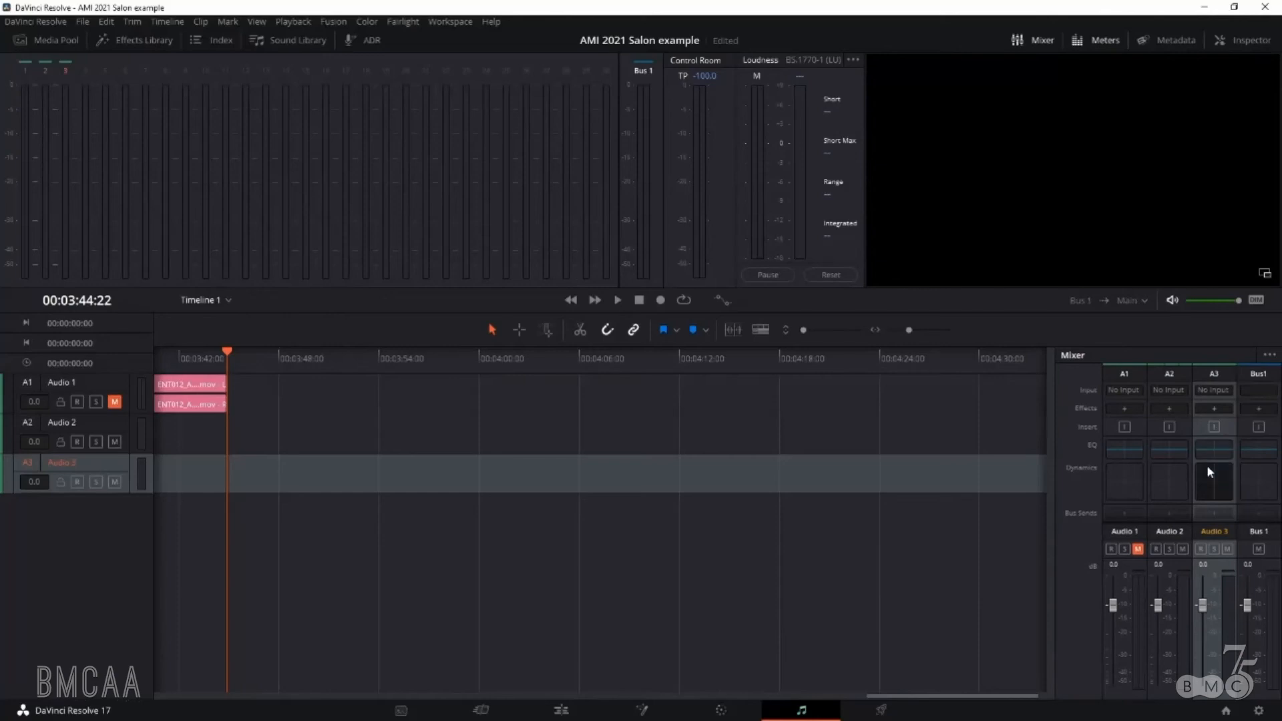
- Patch the first microphone input to the Audio 3 track and close the patching window
{"action": "left_click", "coordinate": [1216, 391]}
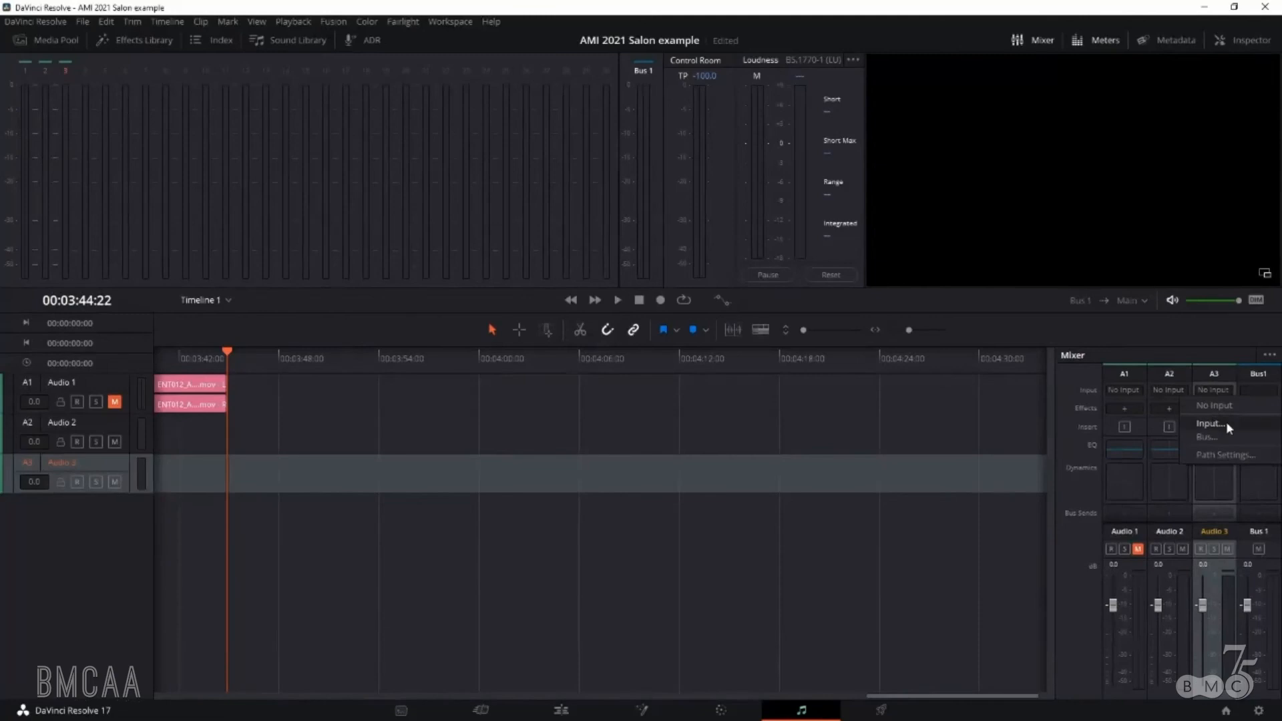
{"action": "left_click", "coordinate": [1226, 422]}
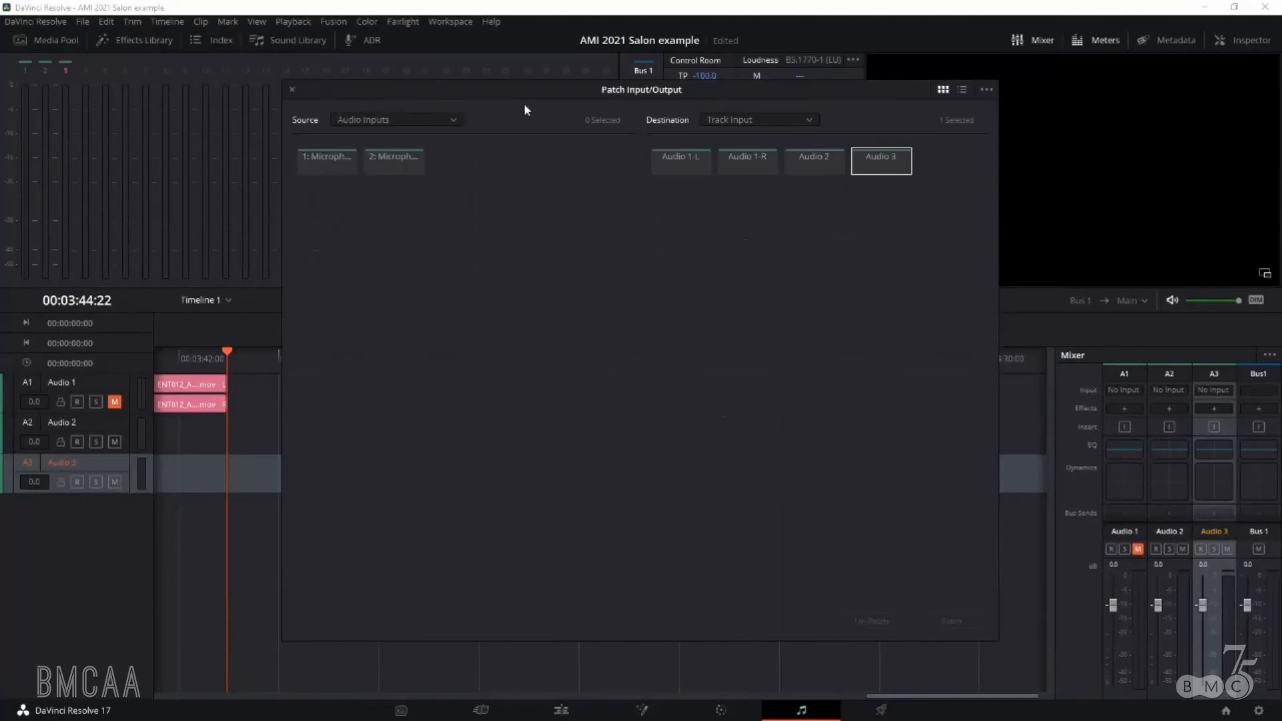
{"action": "mouse_move", "coordinate": [523, 98]}
{"action": "left_mouse_down"}
{"action": "mouse_move", "coordinate": [567, 104]}
{"action": "mouse_move", "coordinate": [537, 111]}
{"action": "left_mouse_up"}
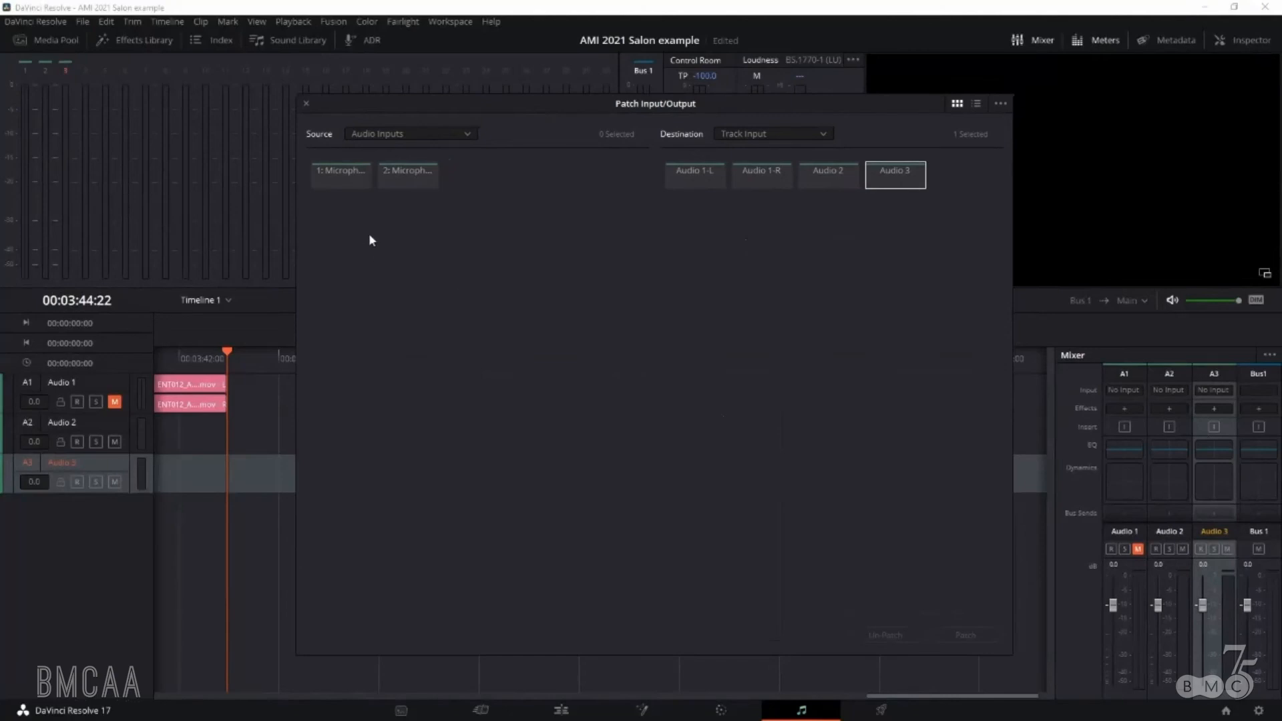
{"action": "left_click", "coordinate": [354, 175]}
{"action": "left_click", "coordinate": [964, 632]}
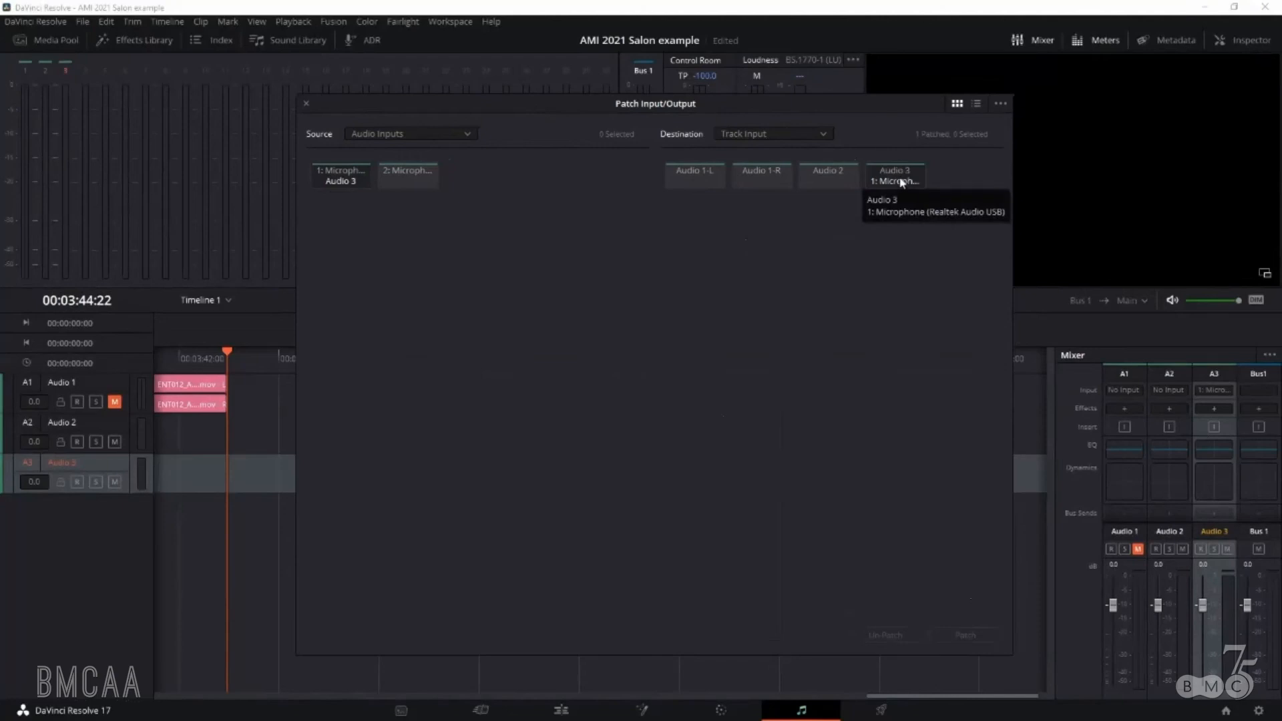
{"action": "left_click", "coordinate": [306, 102]}
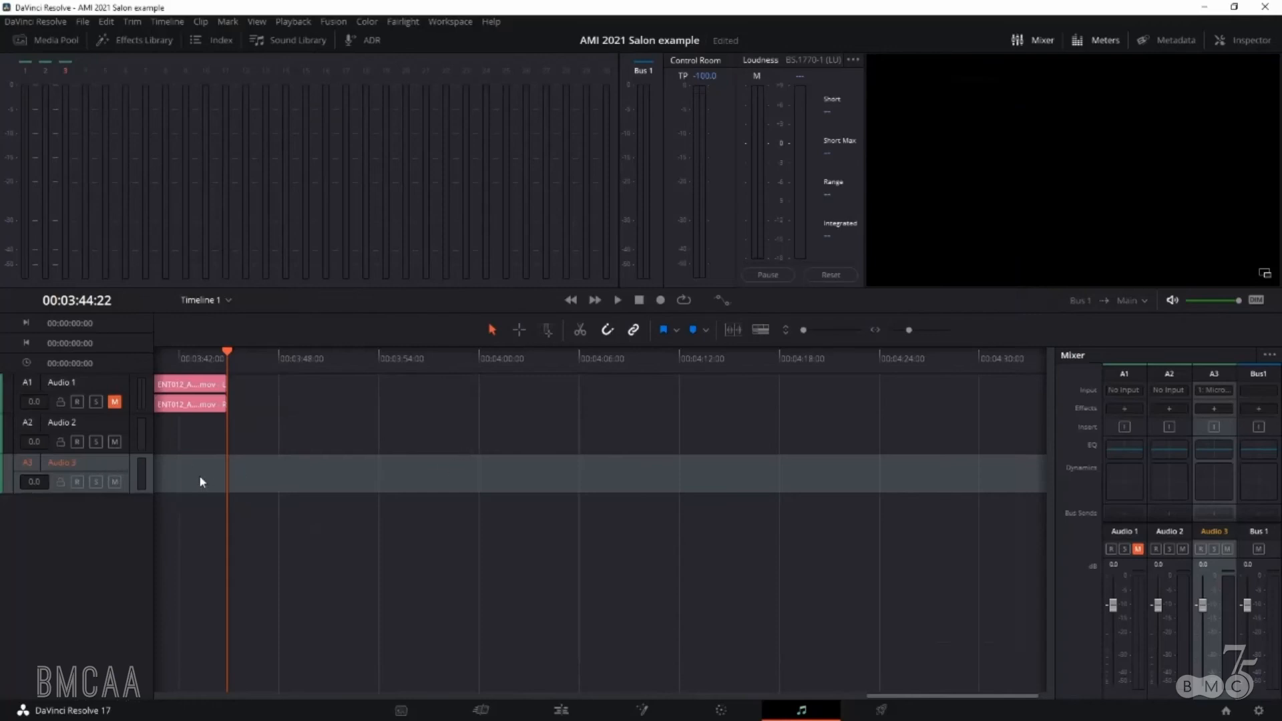
- Arm Audio 3 and record a voice clip of about 8 seconds starting at 00:03:44:22
{"action": "left_click", "coordinate": [77, 482]}
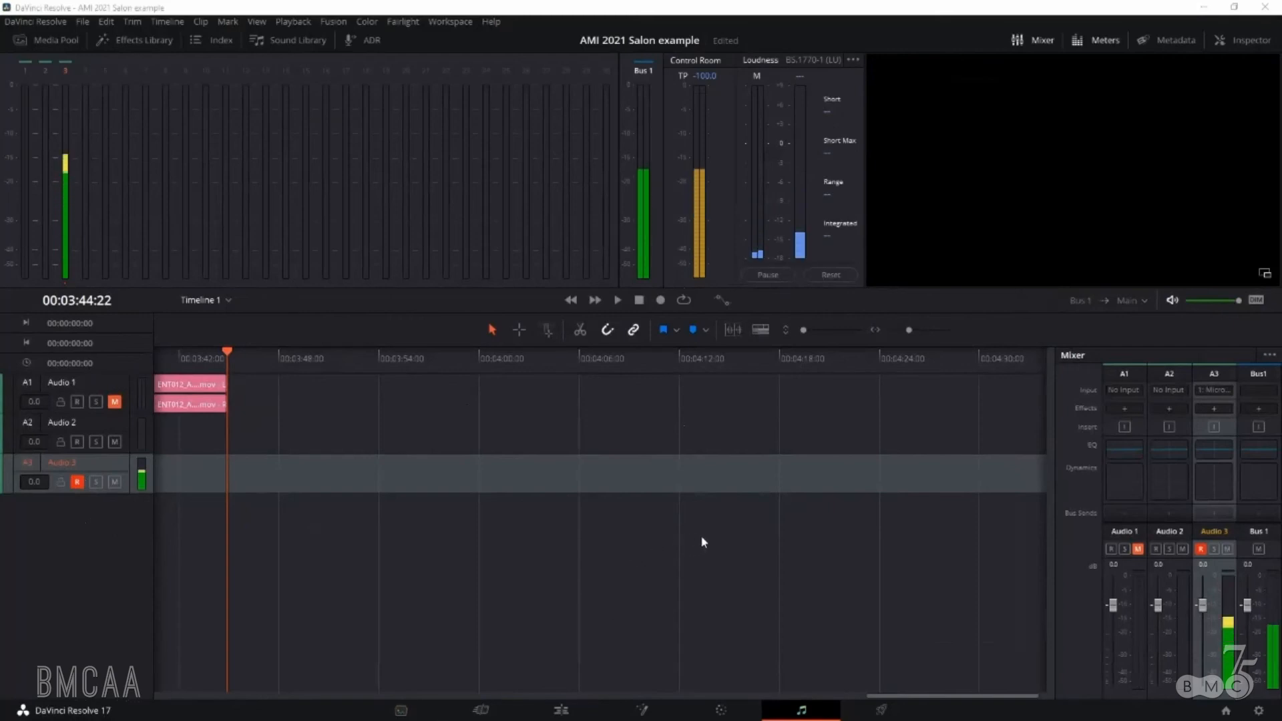
{"action": "left_click", "coordinate": [661, 300]}
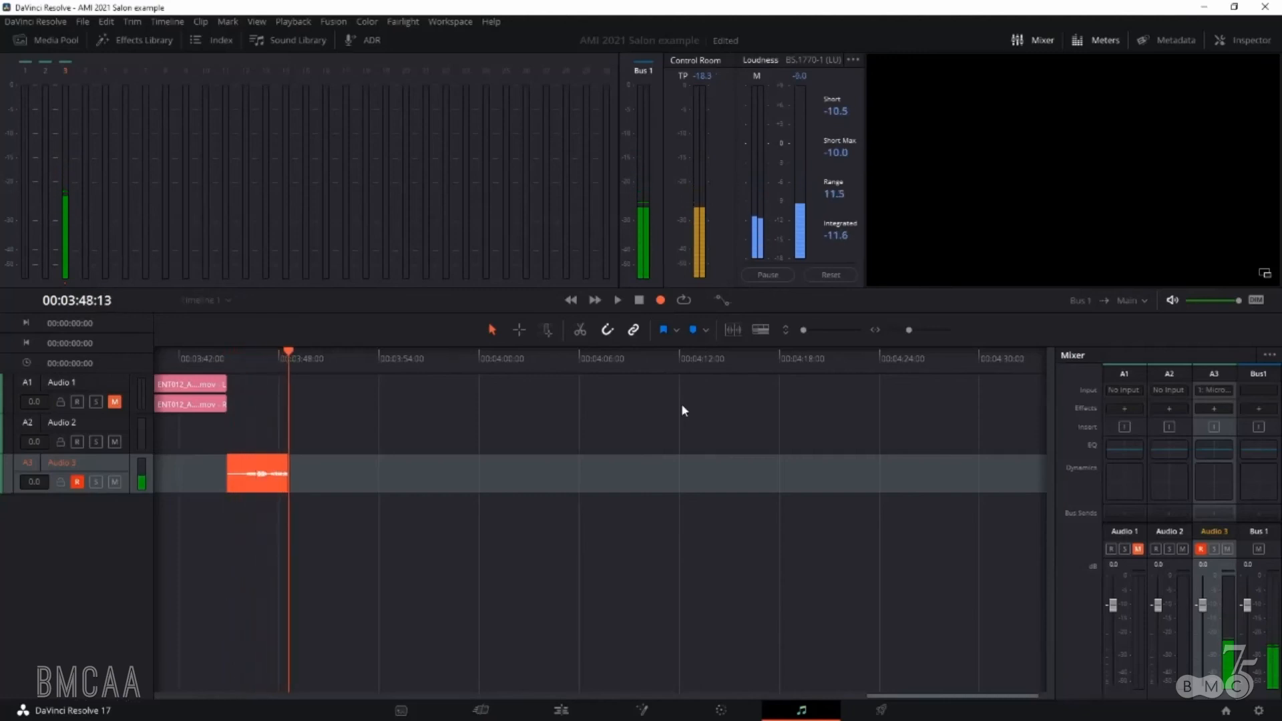
{"action": "key", "text": "space"}
{"action": "left_click_drag", "start_coordinate": [279, 409], "coordinate": [422, 546]}
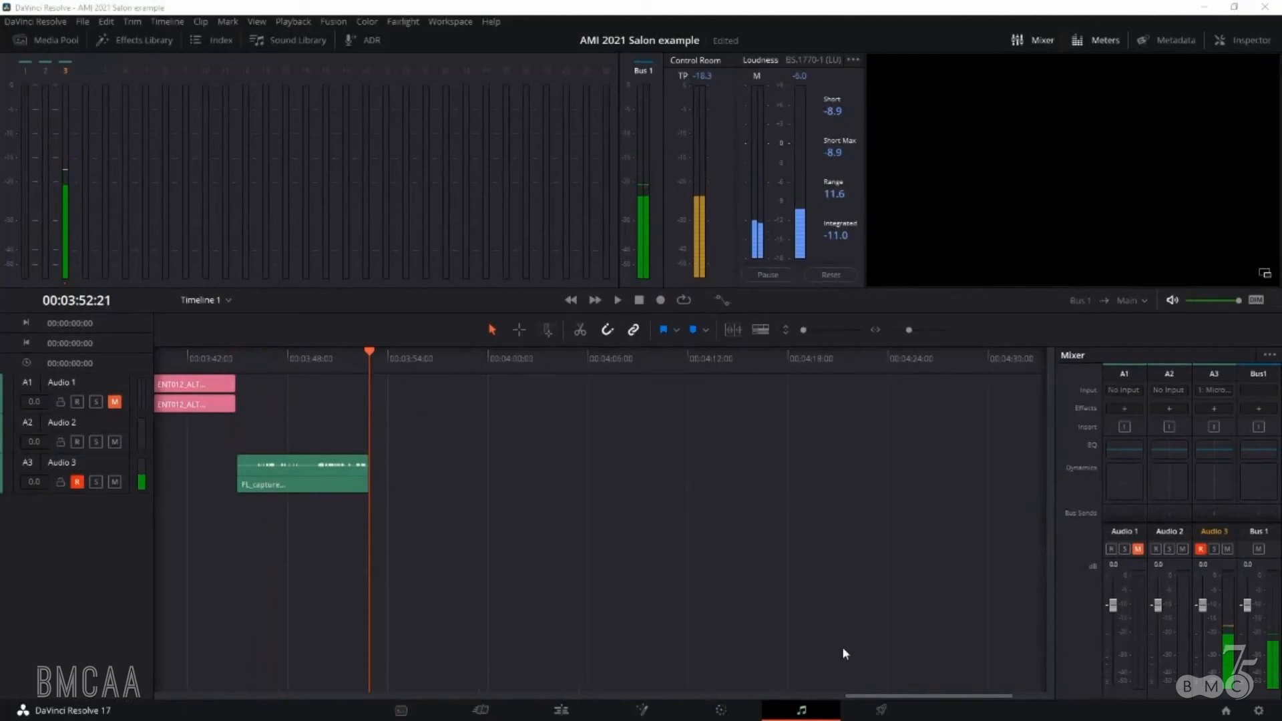
- Examine the audio level normalization options for the long Audio 1 clip without applying them, and select both visible clips on that track
{"action": "left_click_drag", "start_coordinate": [895, 694], "coordinate": [819, 689]}
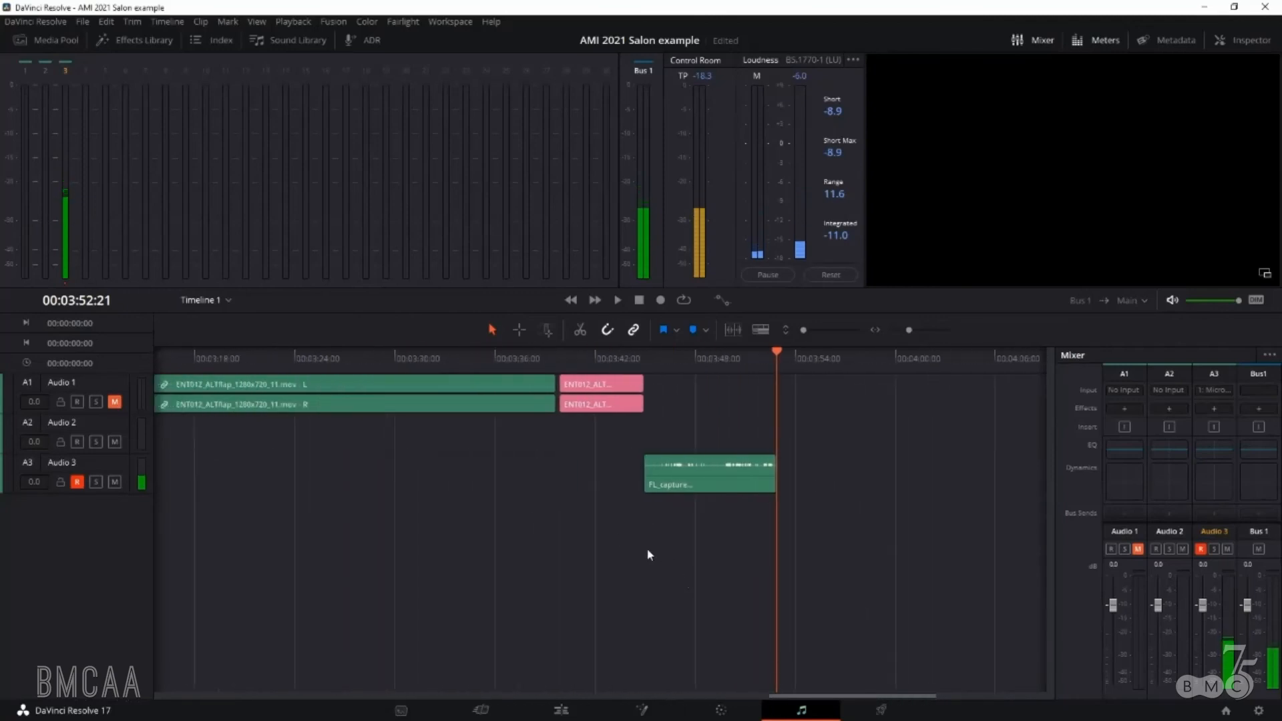
{"action": "left_click_drag", "start_coordinate": [450, 441], "coordinate": [490, 374]}
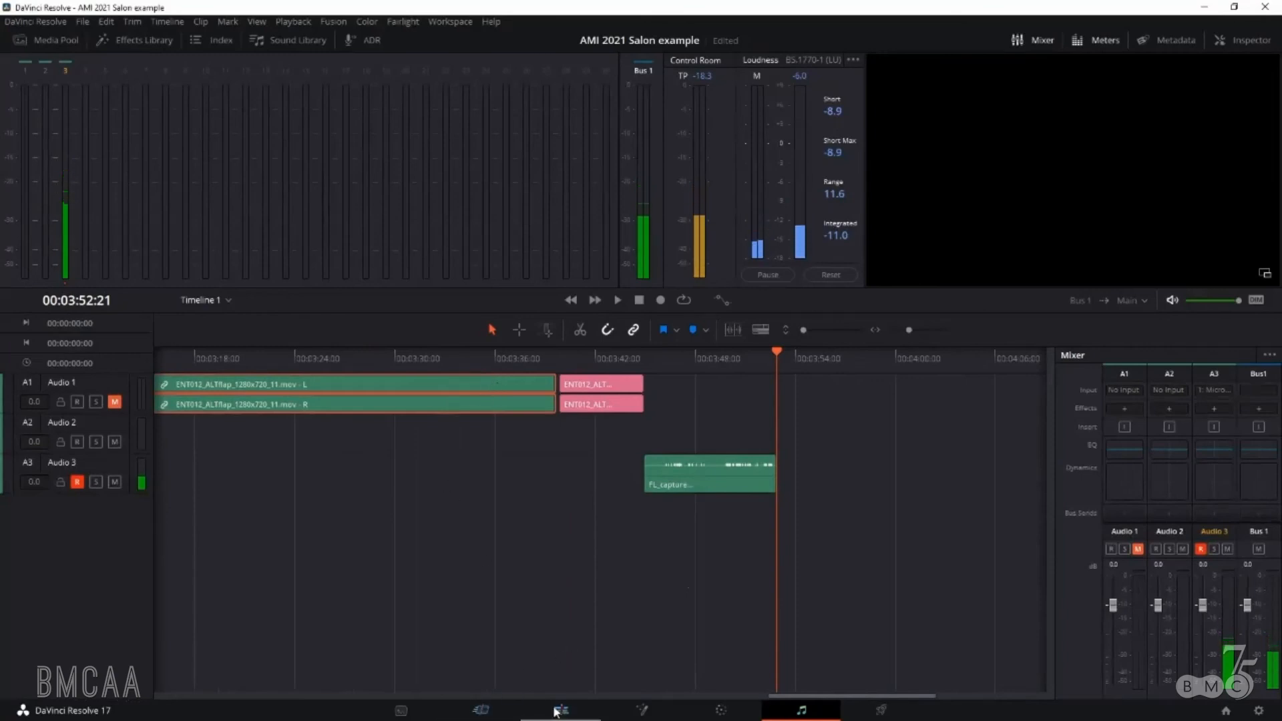
{"action": "right_click", "coordinate": [438, 407]}
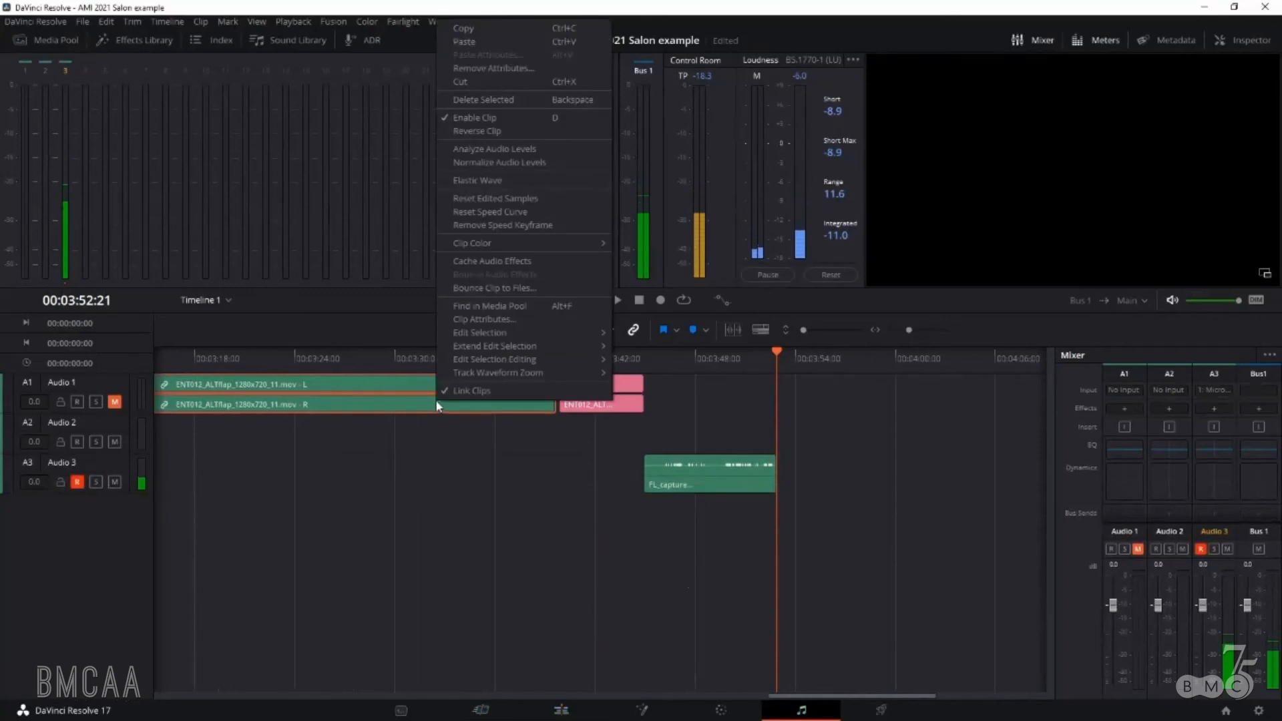
{"action": "left_click", "coordinate": [491, 163]}
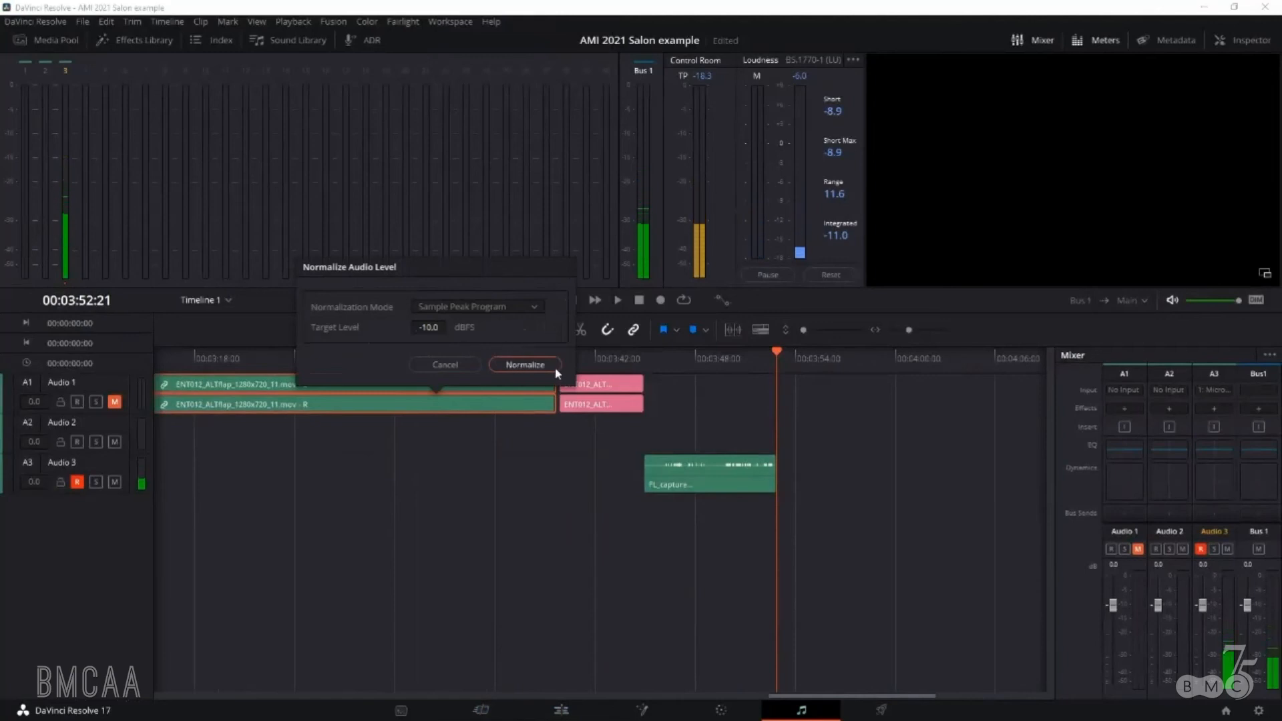
{"action": "left_click", "coordinate": [460, 366]}
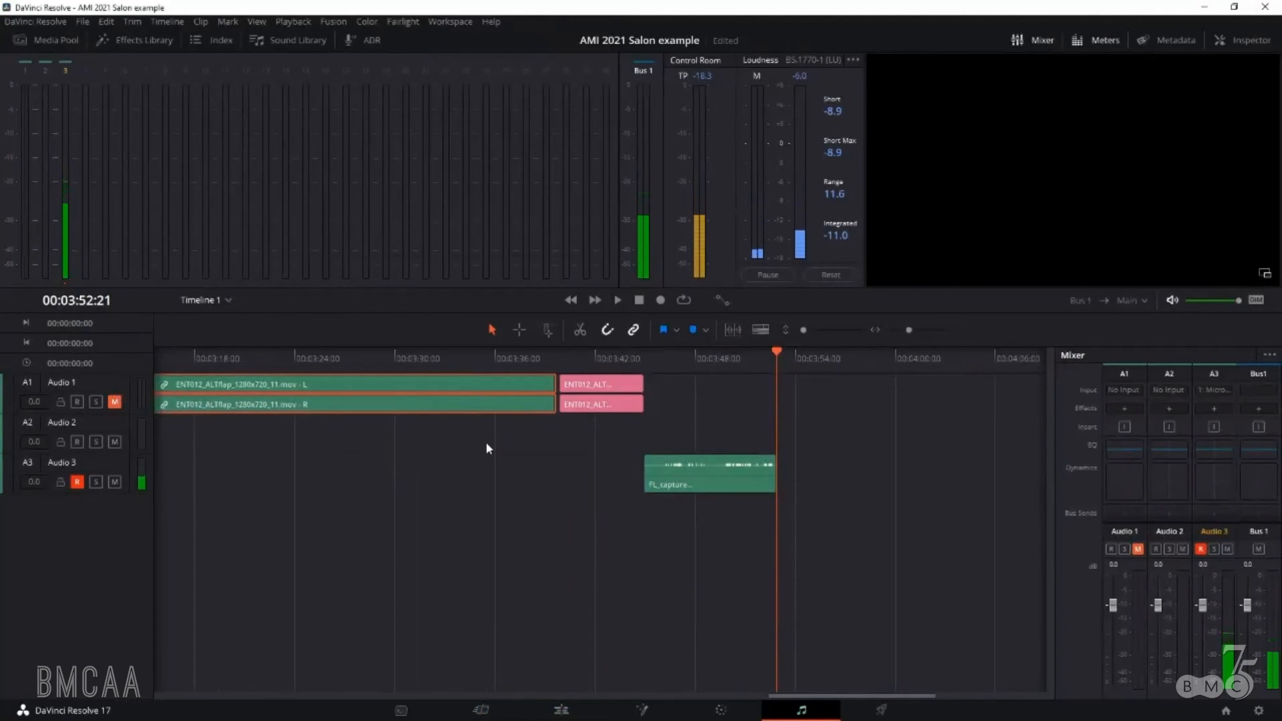
{"action": "left_click_drag", "start_coordinate": [584, 434], "coordinate": [438, 374]}
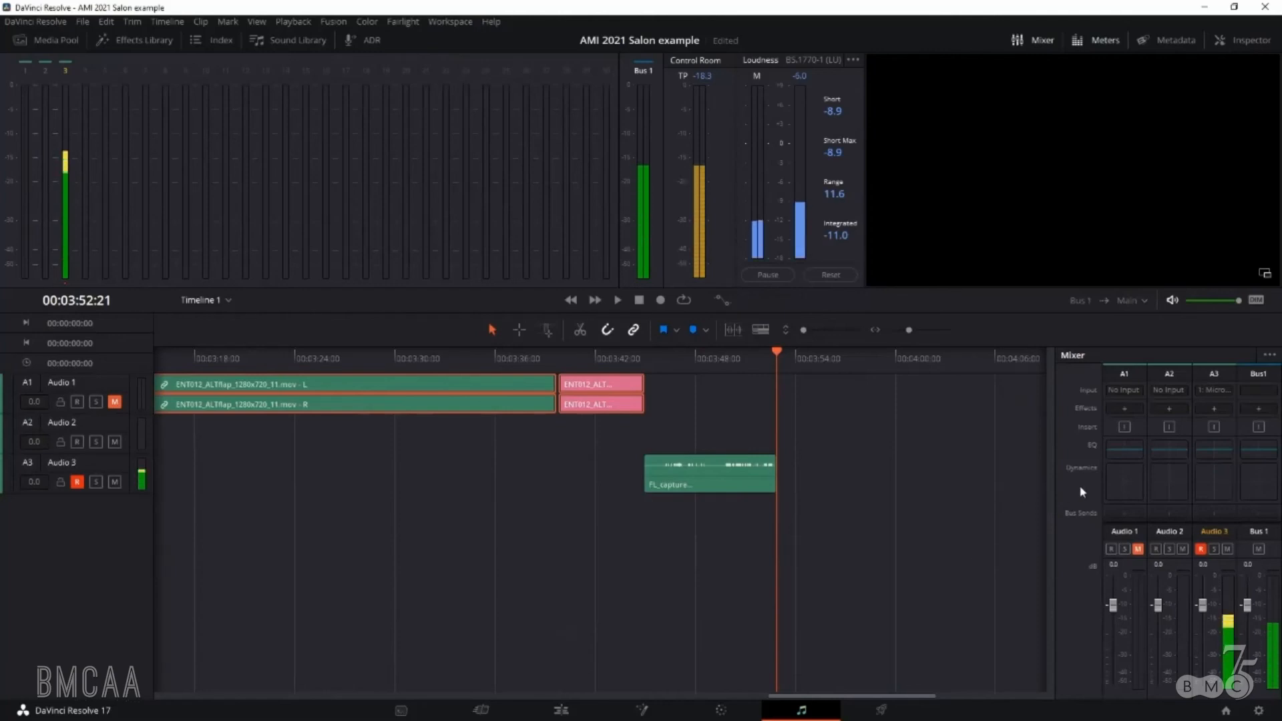
- Select the recorded voice clip and nudge band 3 of the Audio 3 equalizer to 180 Hz with +0.2 gain, closing the equalizer
{"action": "left_click", "coordinate": [1012, 469]}
{"action": "left_click_drag", "start_coordinate": [867, 452], "coordinate": [735, 505]}
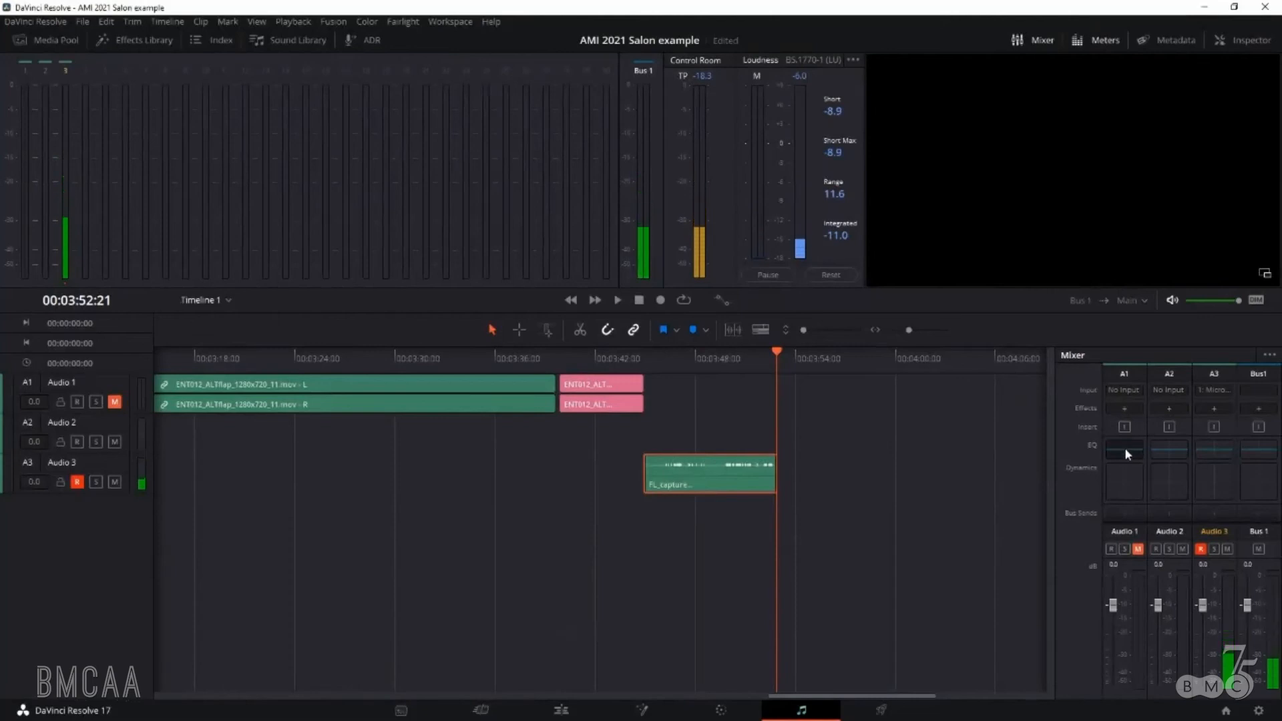
{"action": "double_click", "coordinate": [1219, 445]}
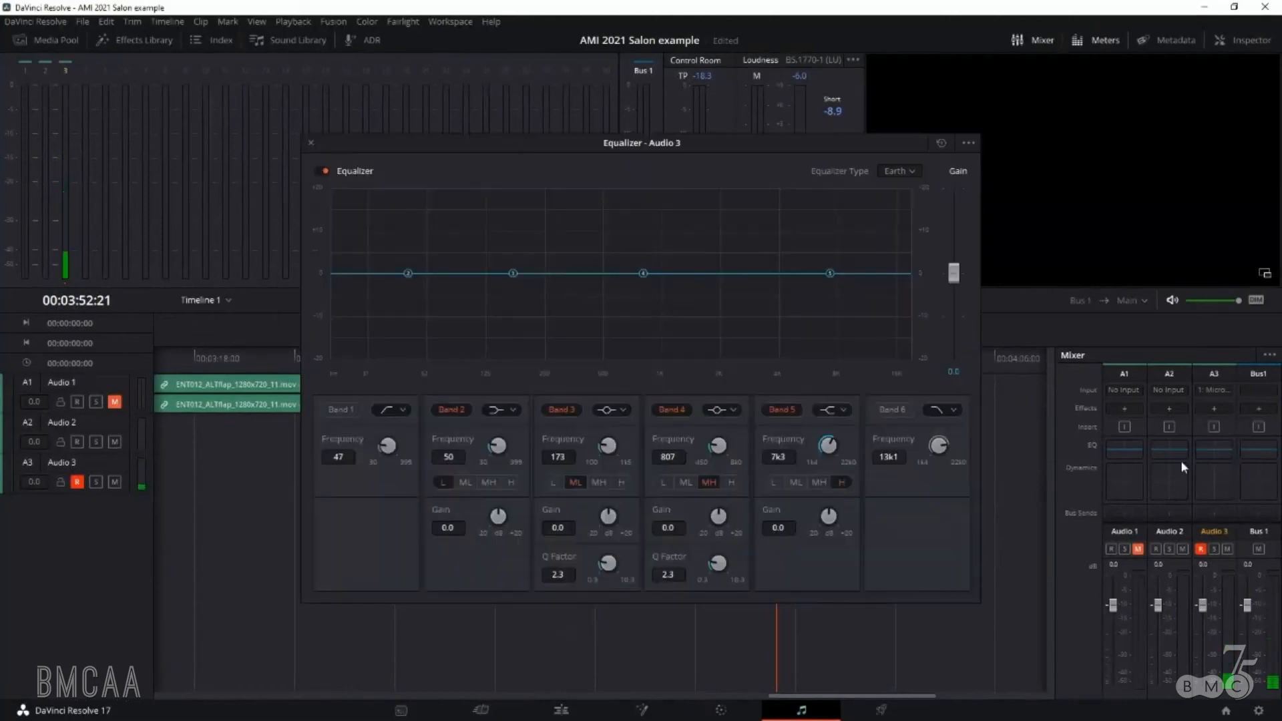
{"action": "mouse_move", "coordinate": [785, 147]}
{"action": "left_mouse_down"}
{"action": "mouse_move", "coordinate": [795, 157]}
{"action": "mouse_move", "coordinate": [774, 145]}
{"action": "left_mouse_up"}
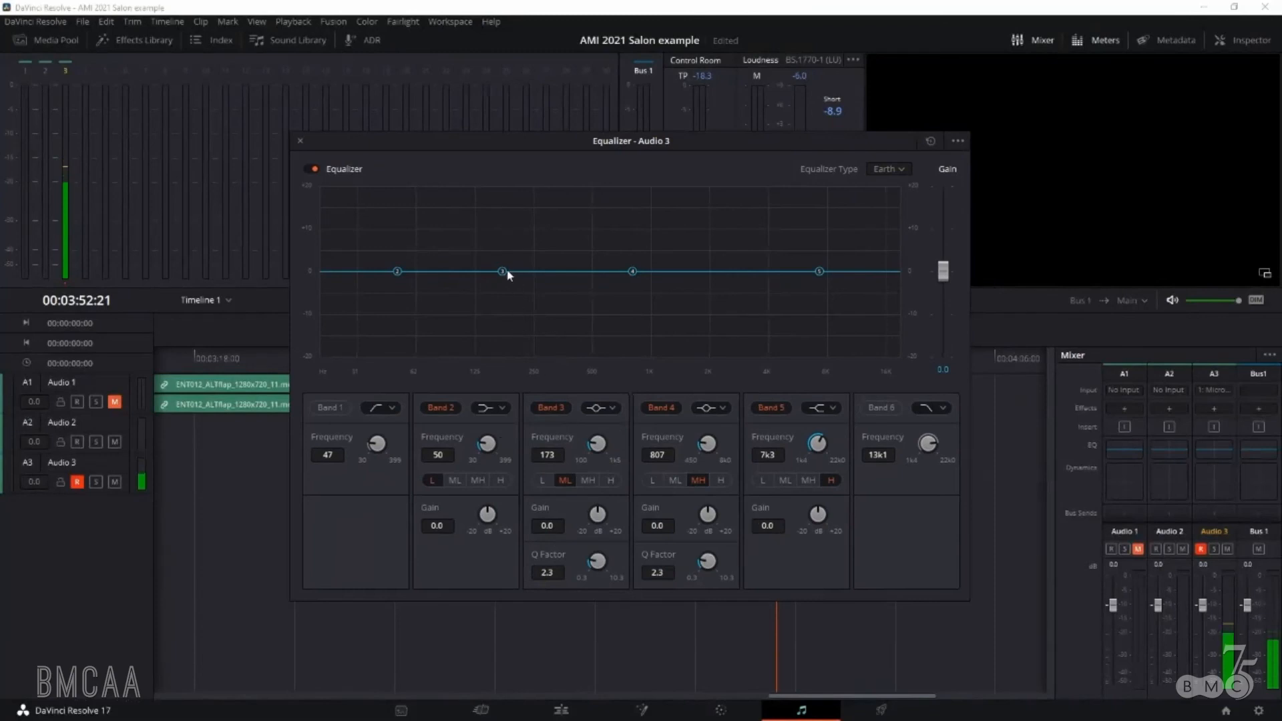
{"action": "mouse_move", "coordinate": [502, 270]}
{"action": "left_mouse_down"}
{"action": "mouse_move", "coordinate": [506, 313]}
{"action": "mouse_move", "coordinate": [507, 213]}
{"action": "mouse_move", "coordinate": [507, 272]}
{"action": "left_mouse_up"}
{"action": "mouse_move", "coordinate": [507, 272]}
{"action": "left_mouse_down"}
{"action": "mouse_move", "coordinate": [510, 259]}
{"action": "mouse_move", "coordinate": [518, 274]}
{"action": "mouse_move", "coordinate": [509, 249]}
{"action": "mouse_move", "coordinate": [509, 271]}
{"action": "left_mouse_up"}
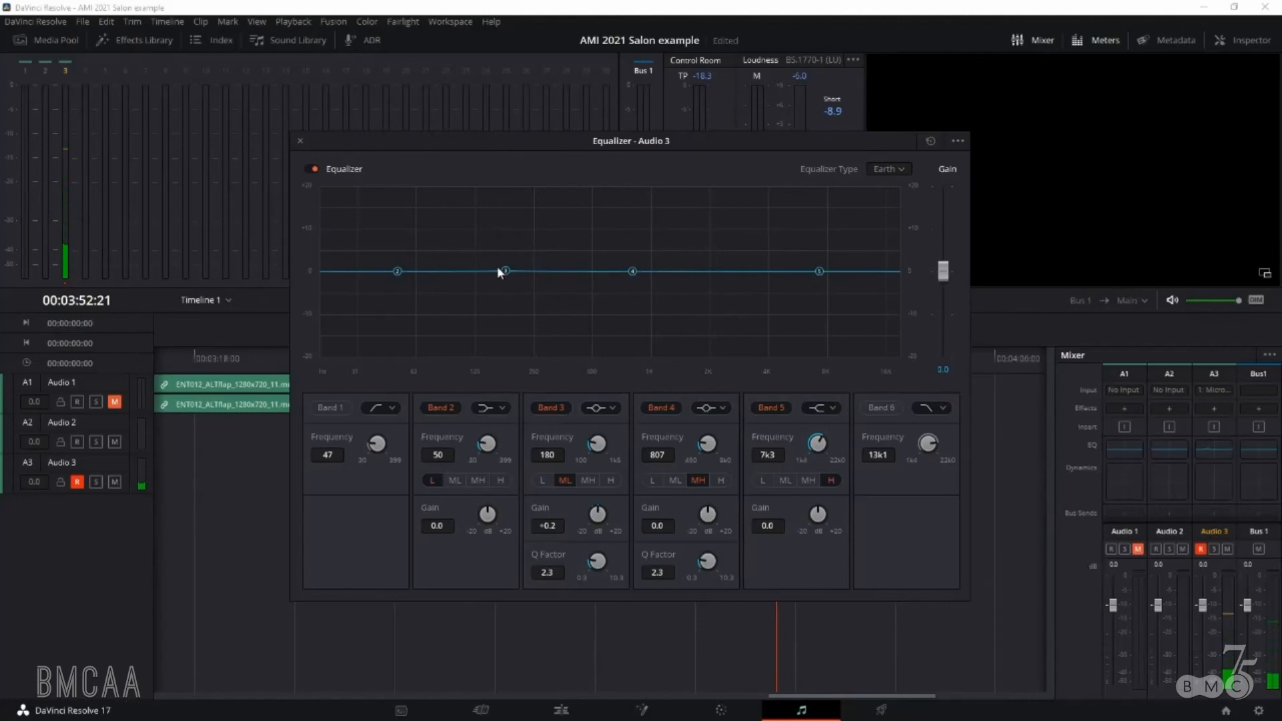
{"action": "left_click", "coordinate": [300, 141]}
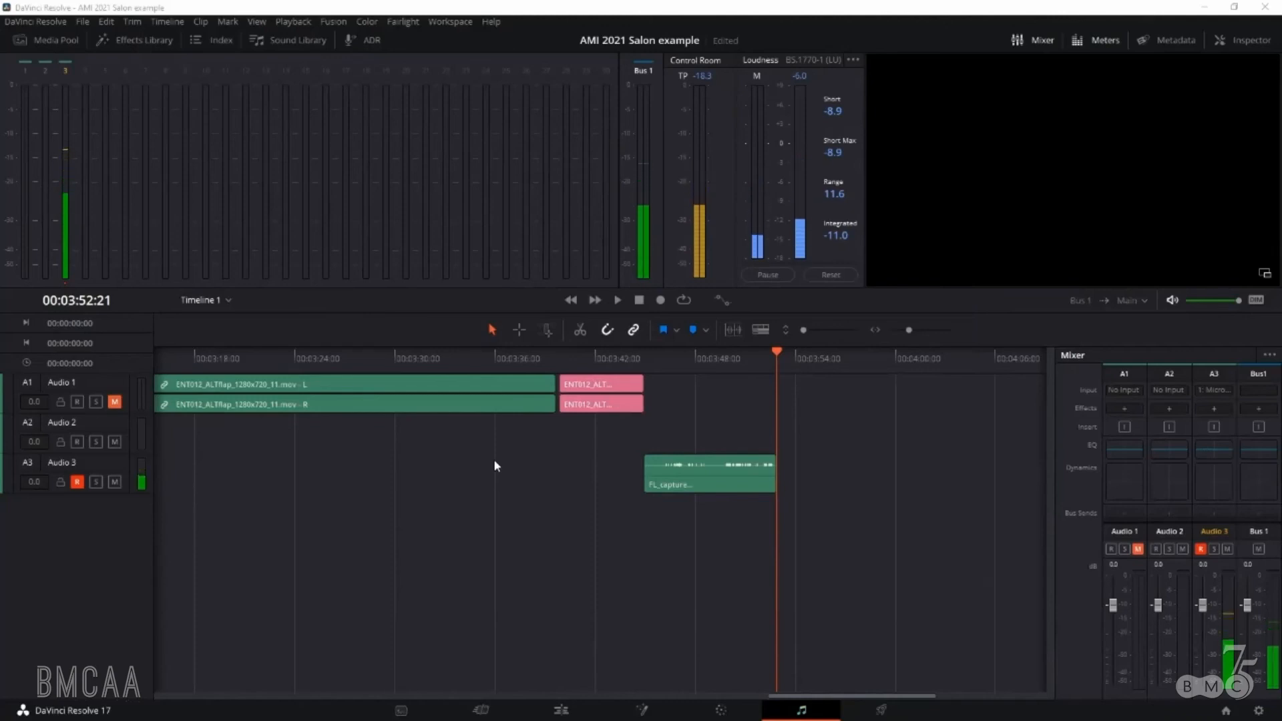
- Select the recorded voice clip and add the Noise Reduction effect to the Audio 3 channel
{"action": "left_click_drag", "start_coordinate": [595, 543], "coordinate": [825, 436]}
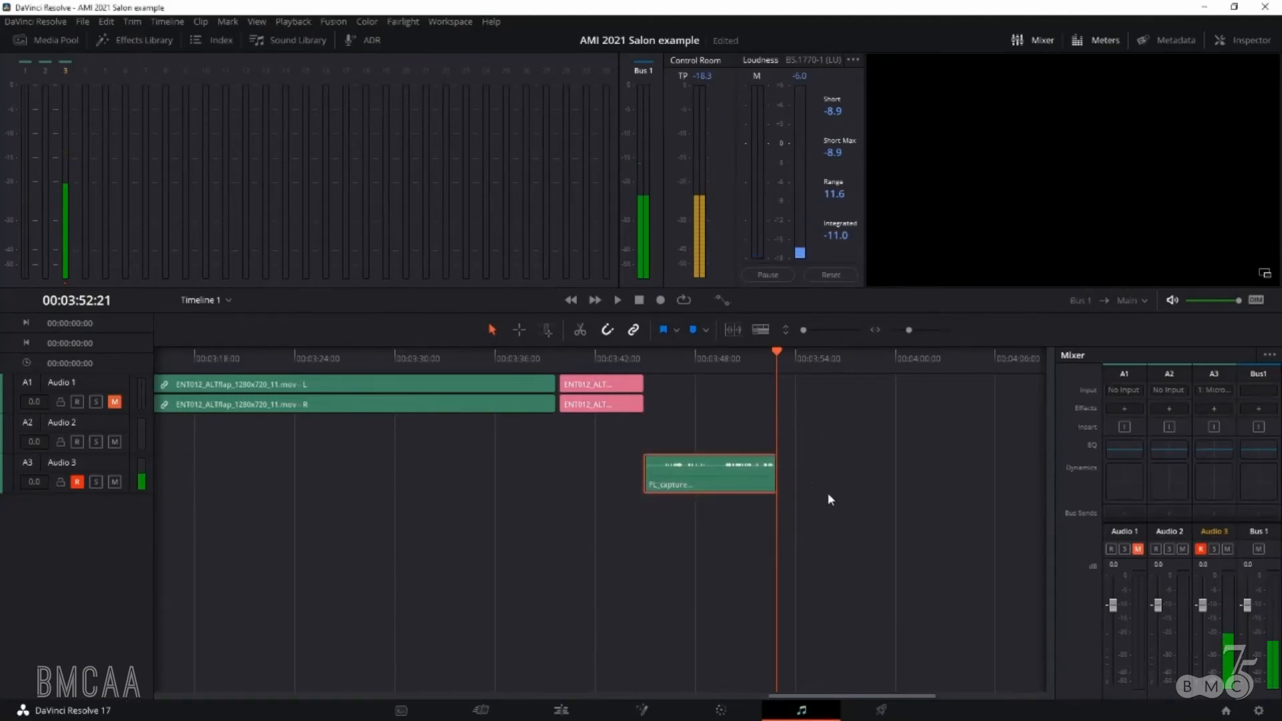
{"action": "left_click", "coordinate": [1212, 409]}
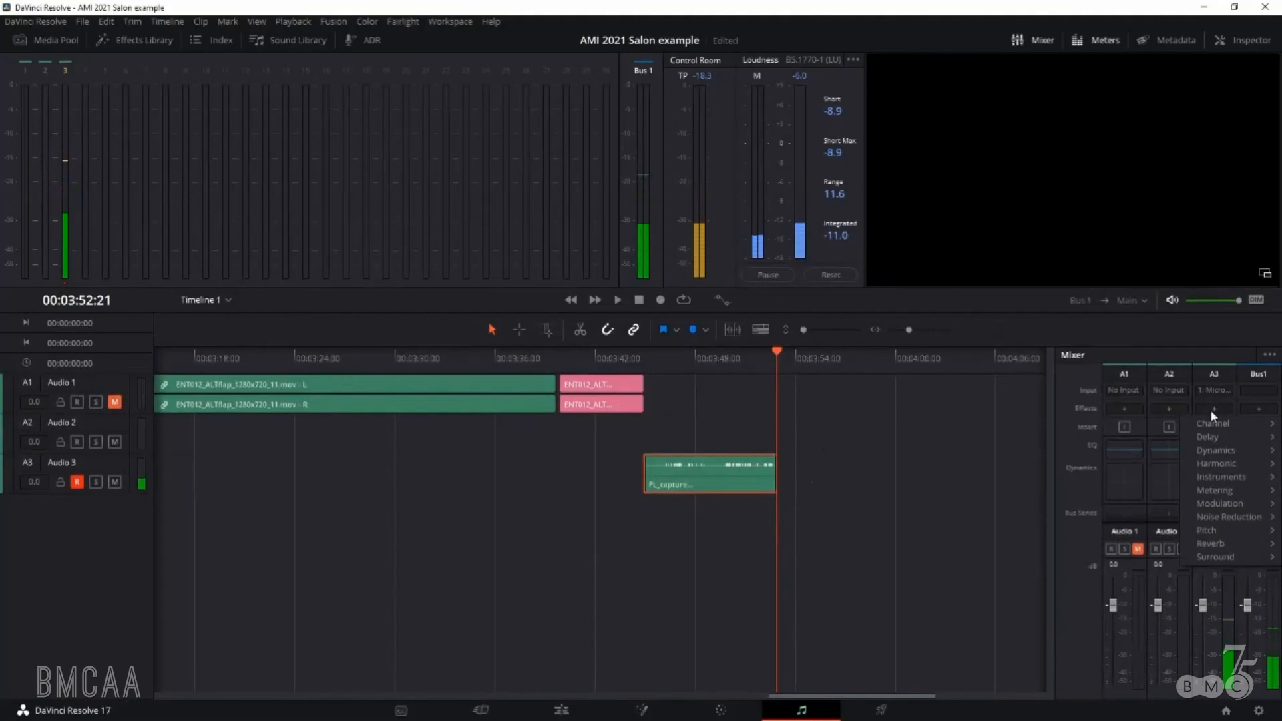
{"action": "mouse_move", "coordinate": [1222, 517]}
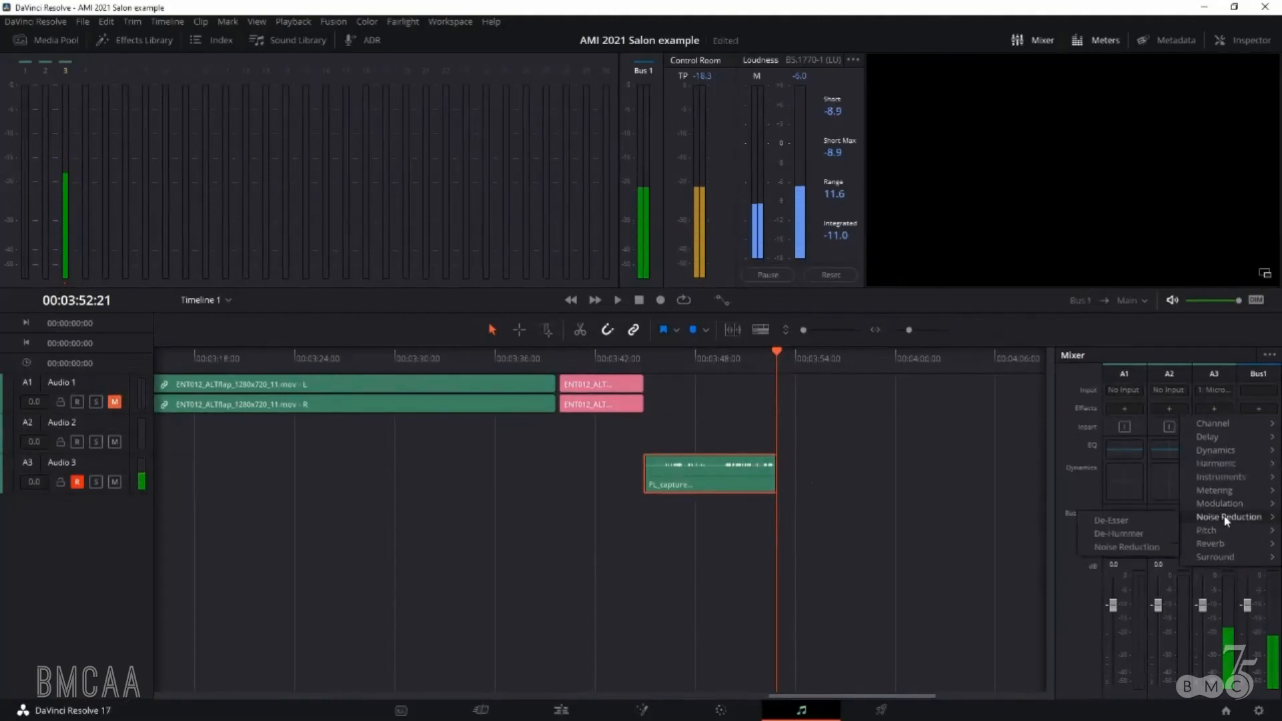
{"action": "left_click", "coordinate": [1149, 549]}
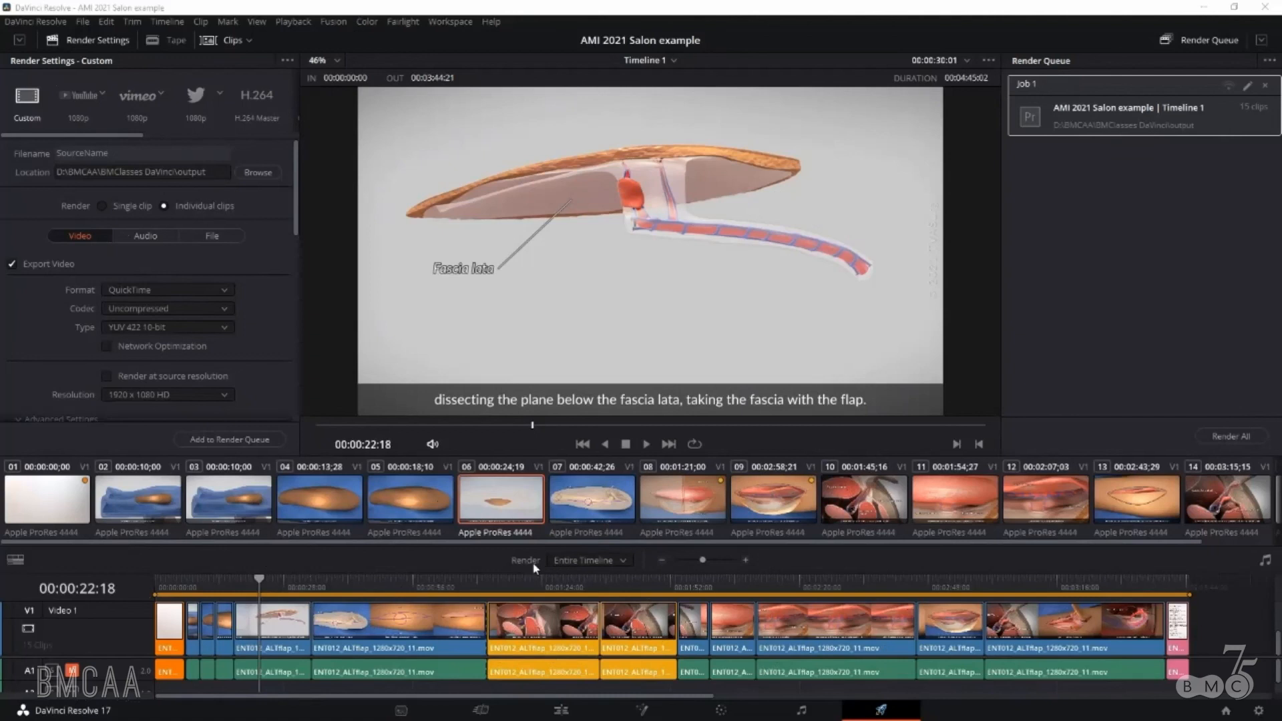
- Review the render range, presets, file name and output location, keep the entire timeline, and set rendering to a single clip
{"action": "left_click", "coordinate": [589, 565]}
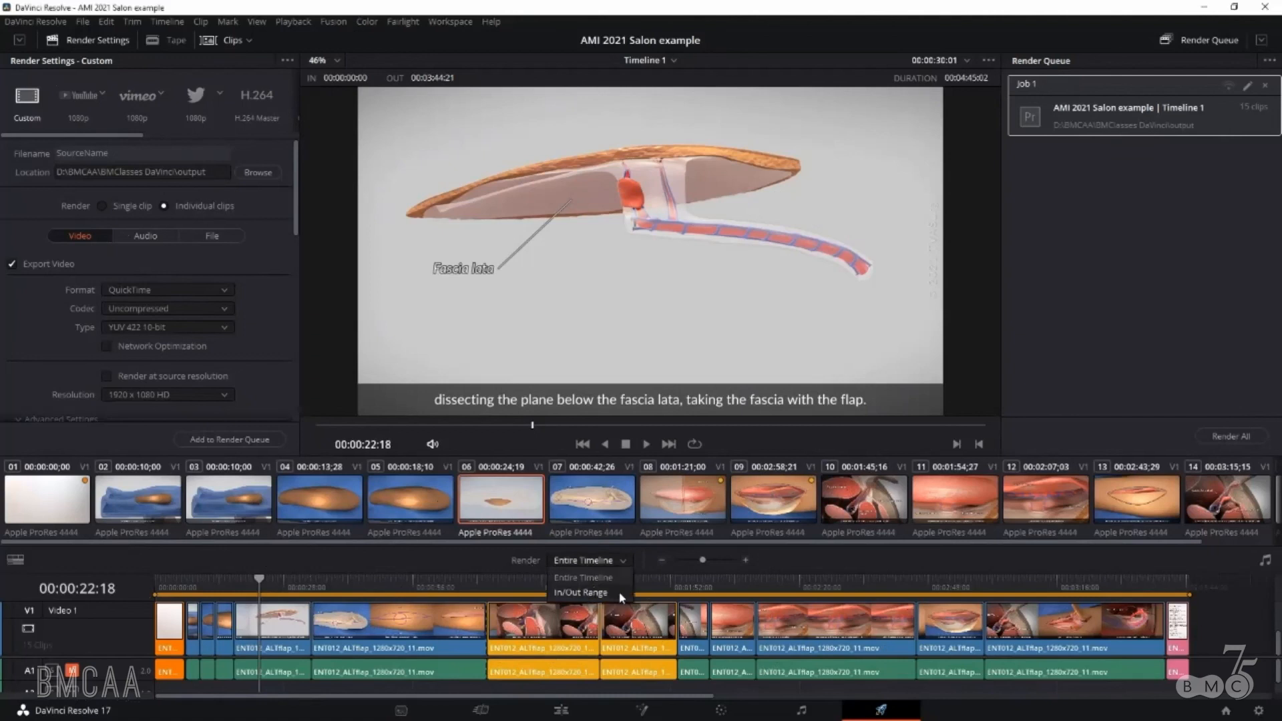
{"action": "left_click", "coordinate": [580, 564]}
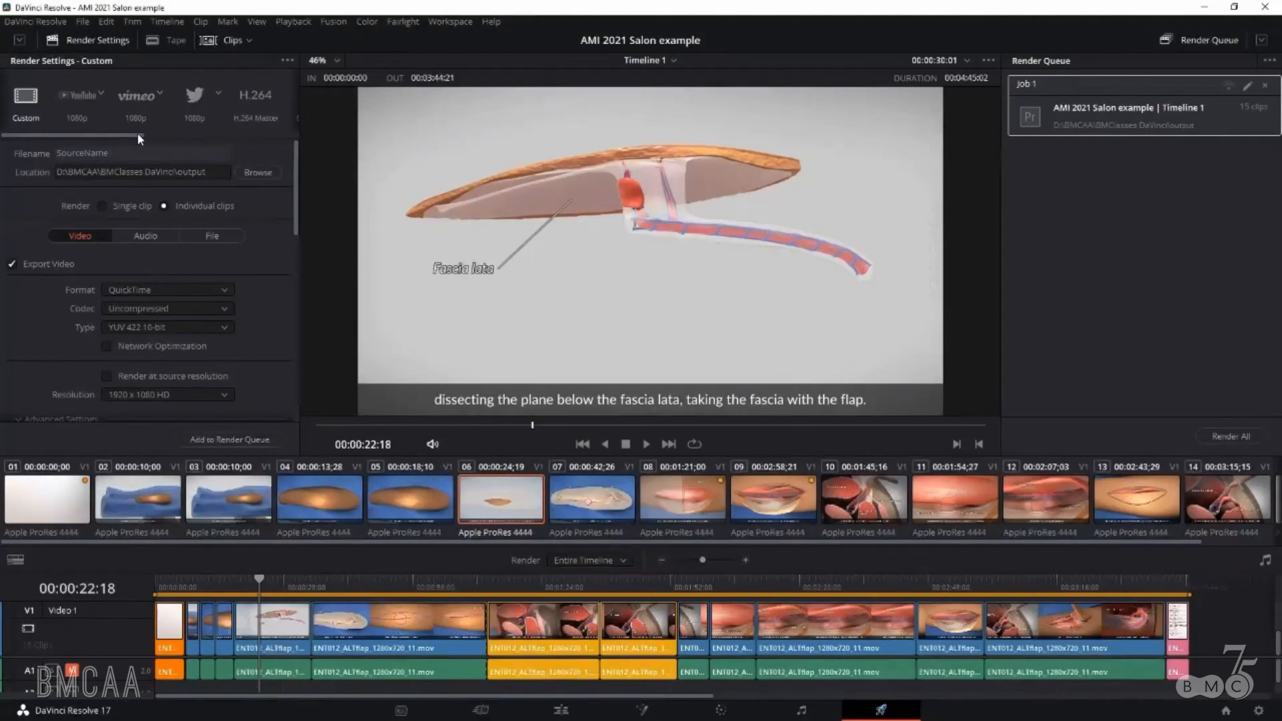
{"action": "left_click_drag", "start_coordinate": [136, 136], "coordinate": [76, 145]}
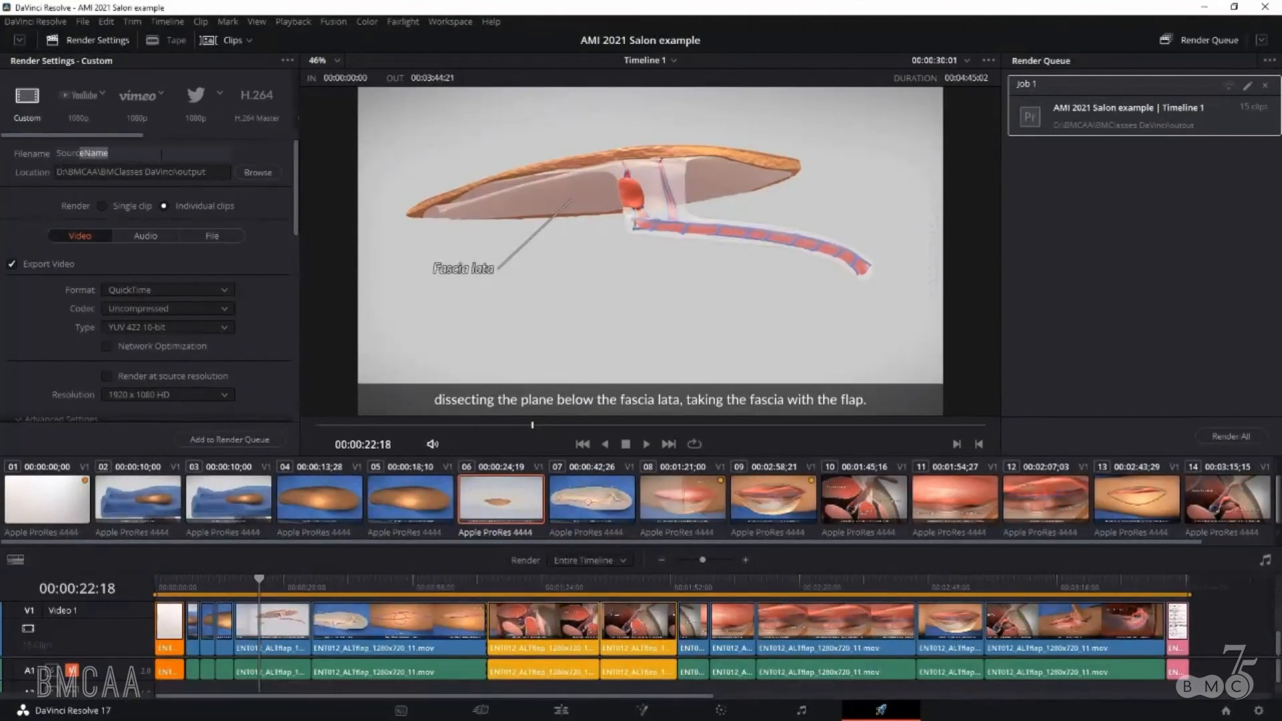
{"action": "left_click_drag", "start_coordinate": [98, 172], "coordinate": [192, 171]}
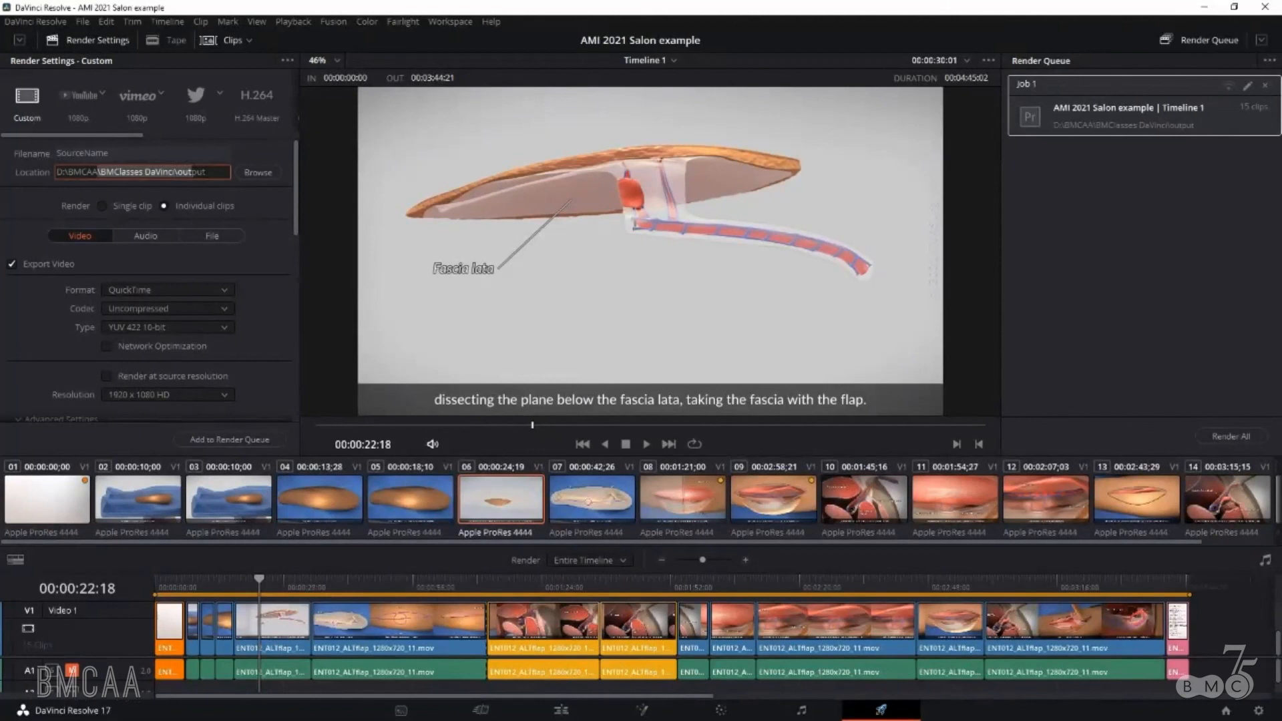
{"action": "left_click", "coordinate": [203, 172]}
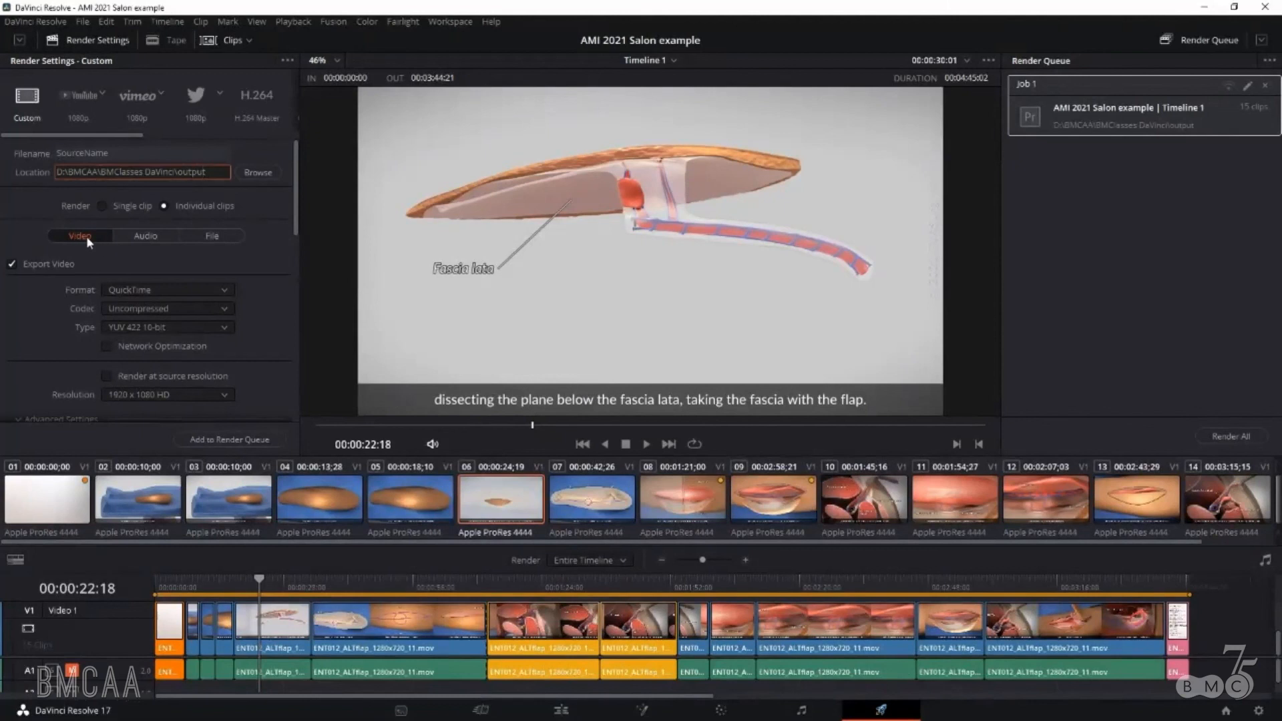
{"action": "left_click", "coordinate": [102, 204]}
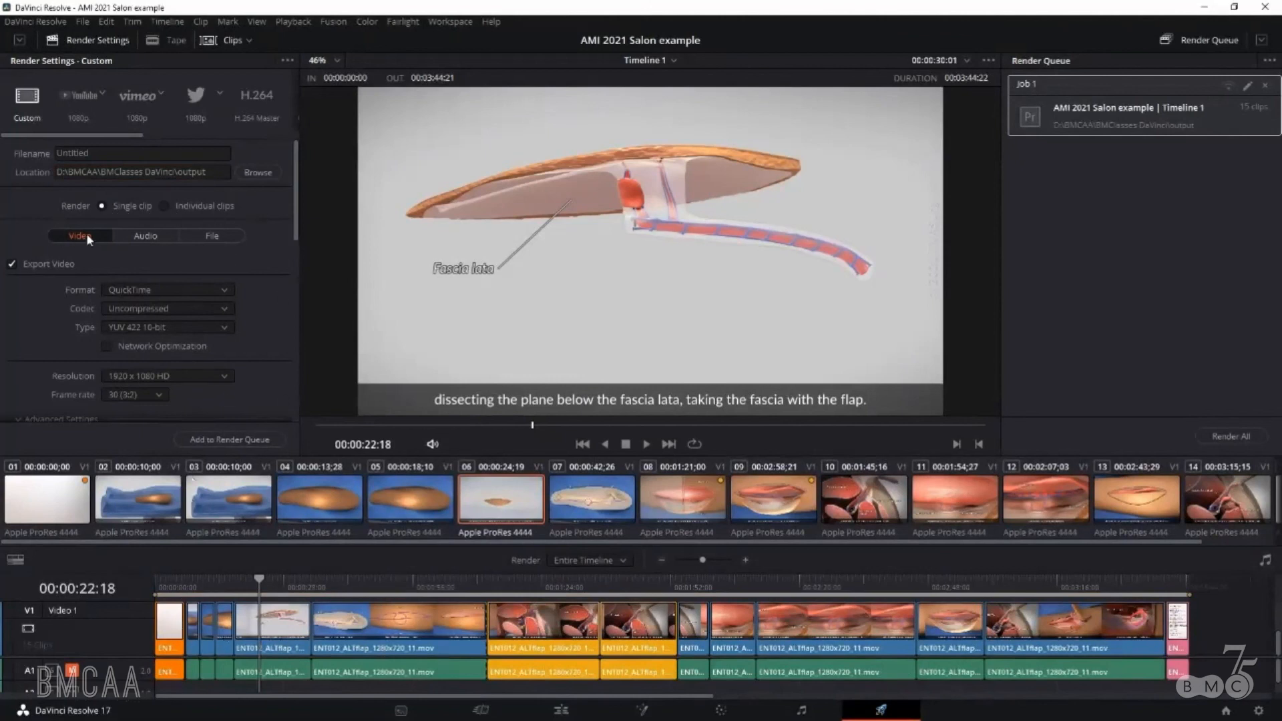
- Set the export format to MP4 and look through its codec choices
{"action": "scroll", "coordinate": [297, 198], "scroll_direction": "down", "scroll_amount": 3}
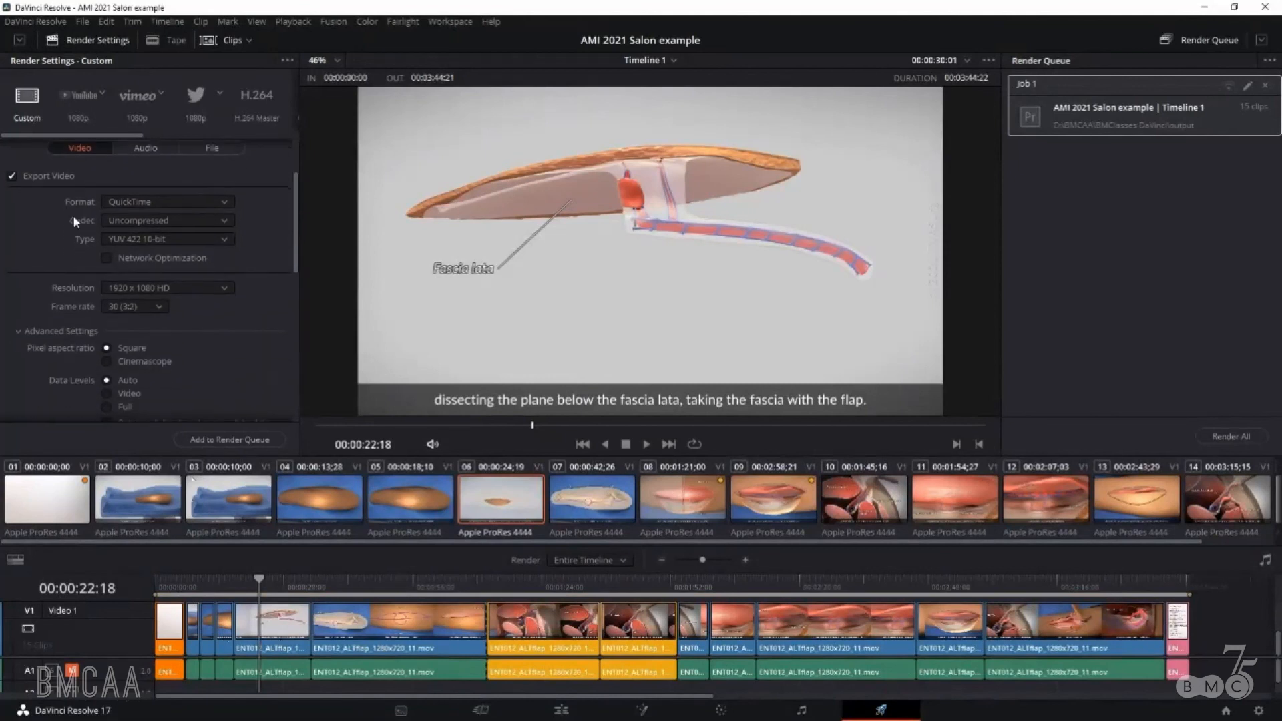
{"action": "left_click", "coordinate": [141, 202]}
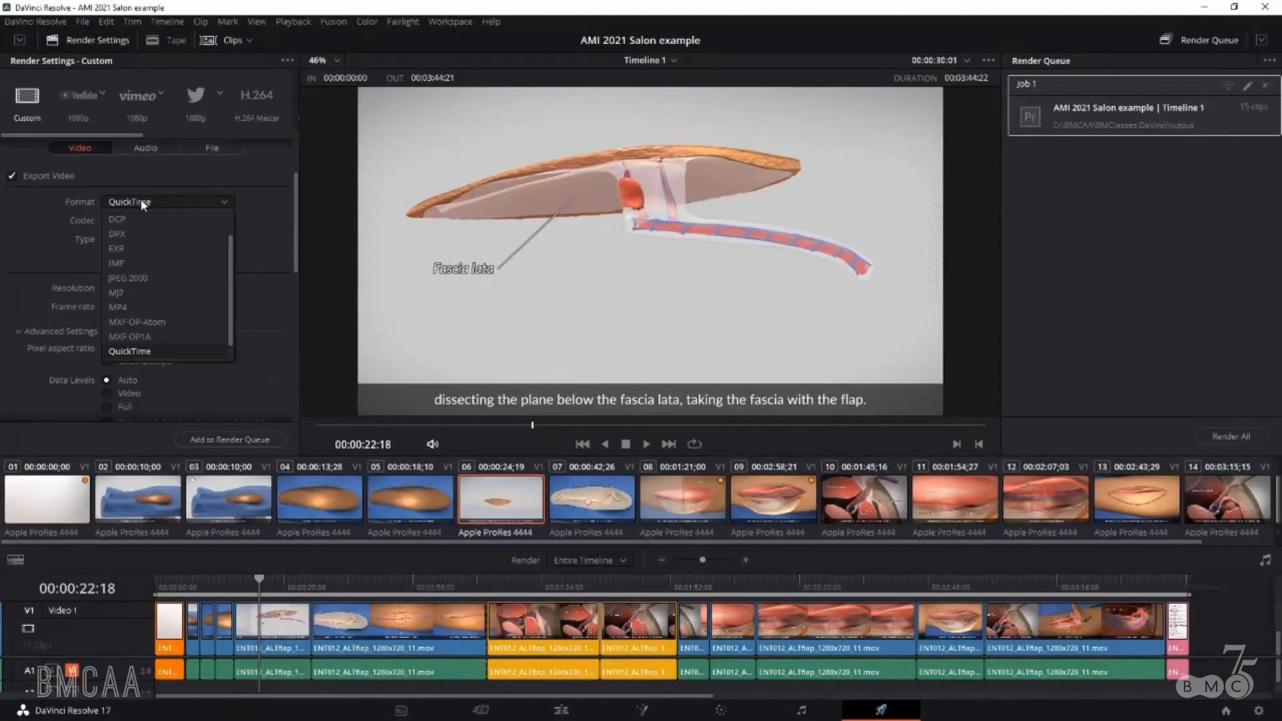
{"action": "left_click", "coordinate": [125, 306]}
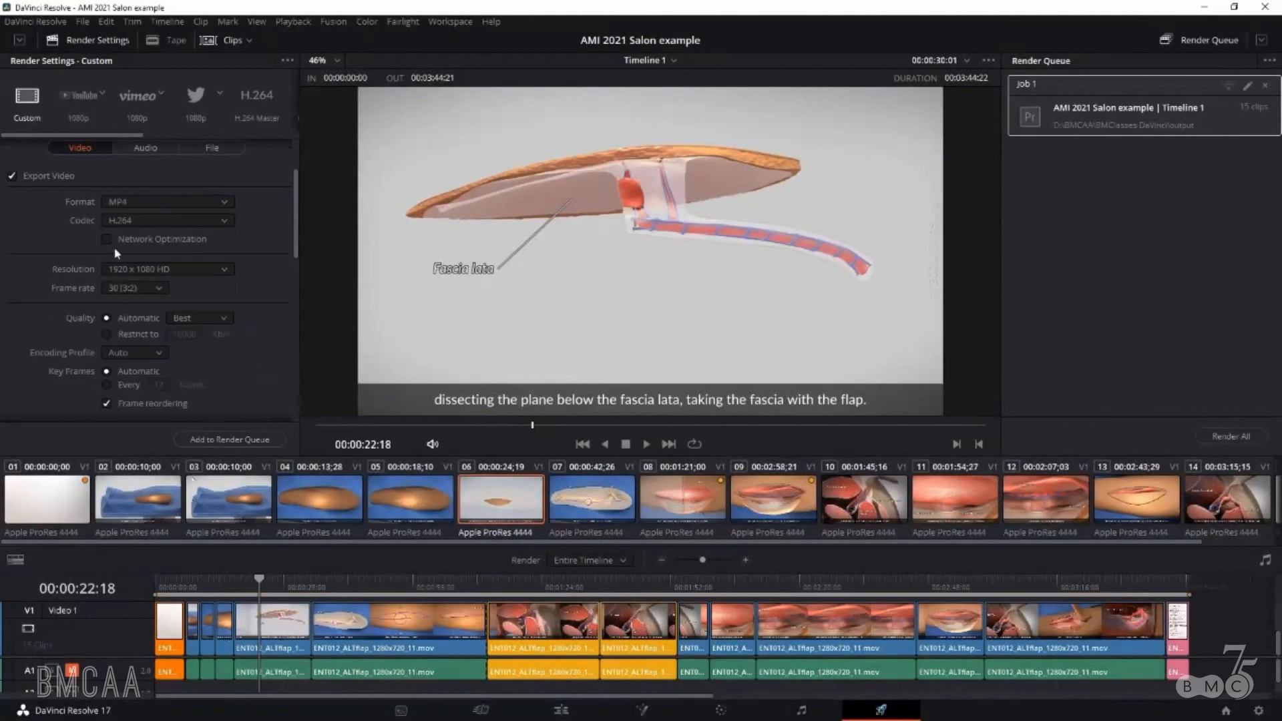
{"action": "left_click", "coordinate": [124, 216]}
{"action": "left_click", "coordinate": [141, 221]}
- Set the export format to QuickTime with the DNxHR codec, keeping the DNxHR 444 12-bit type
{"action": "left_click", "coordinate": [132, 200]}
{"action": "left_click", "coordinate": [149, 351]}
{"action": "left_click", "coordinate": [133, 220]}
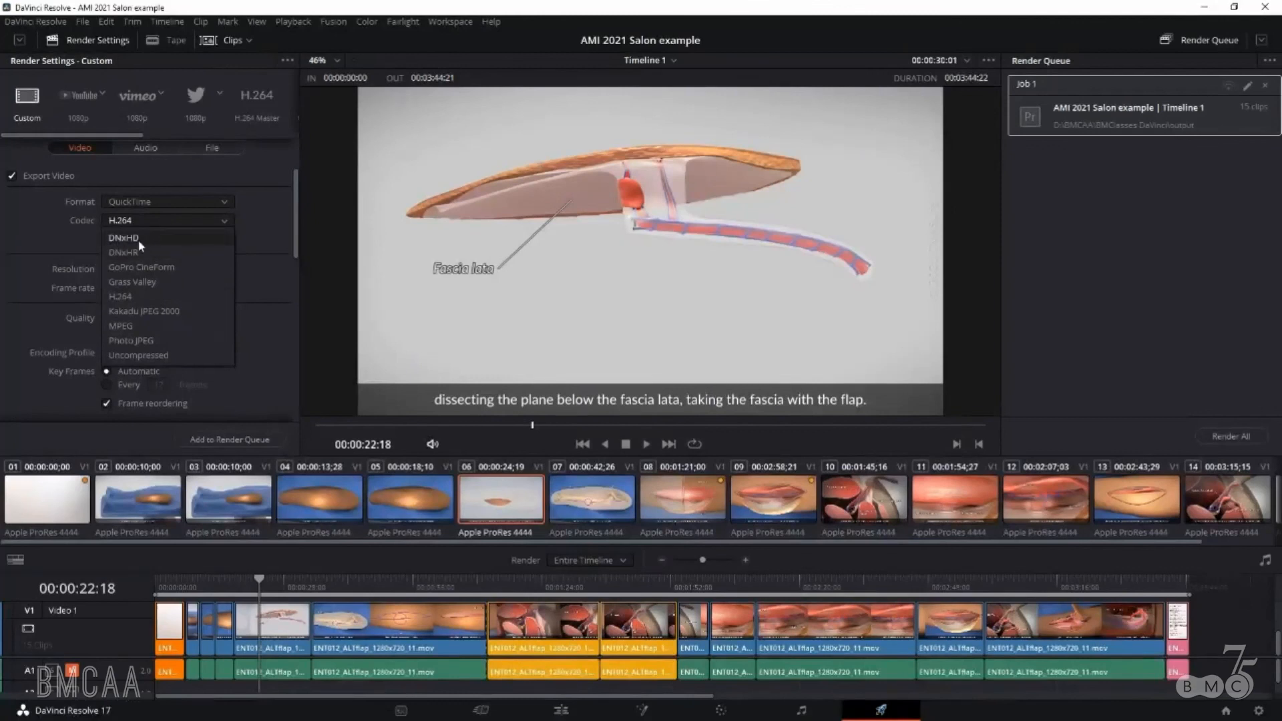
{"action": "left_click", "coordinate": [139, 244]}
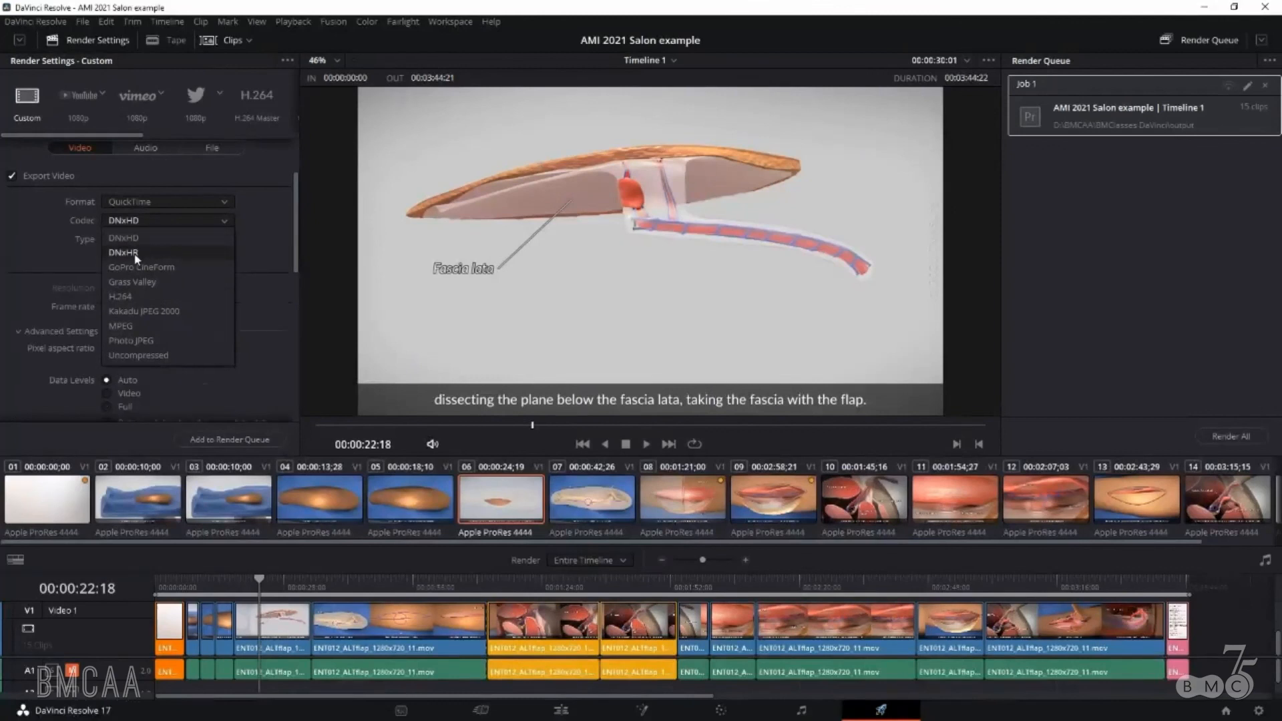
{"action": "left_click", "coordinate": [136, 252]}
{"action": "left_click", "coordinate": [146, 238]}
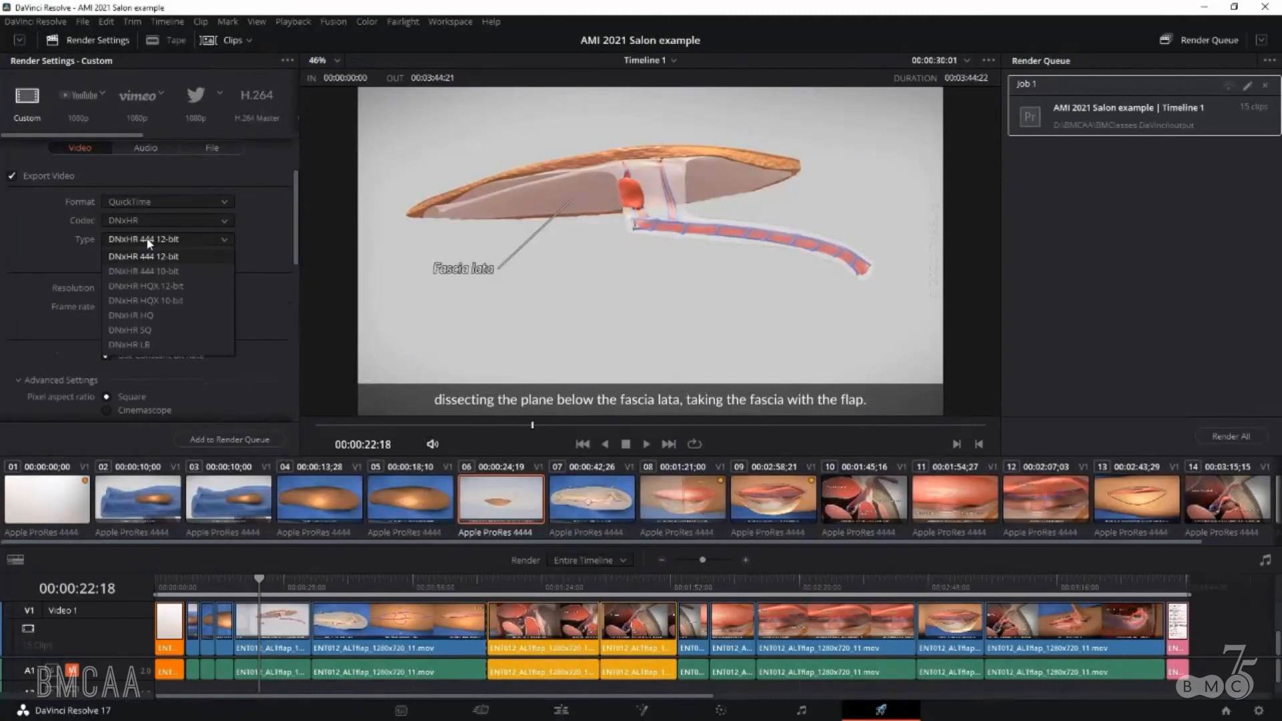
{"action": "left_click", "coordinate": [147, 239]}
- Review the output size and rate choices, keeping 1920 x 1080 HD resolution and a 30 (3:2) frame rate
{"action": "left_click_drag", "start_coordinate": [297, 233], "coordinate": [295, 257]}
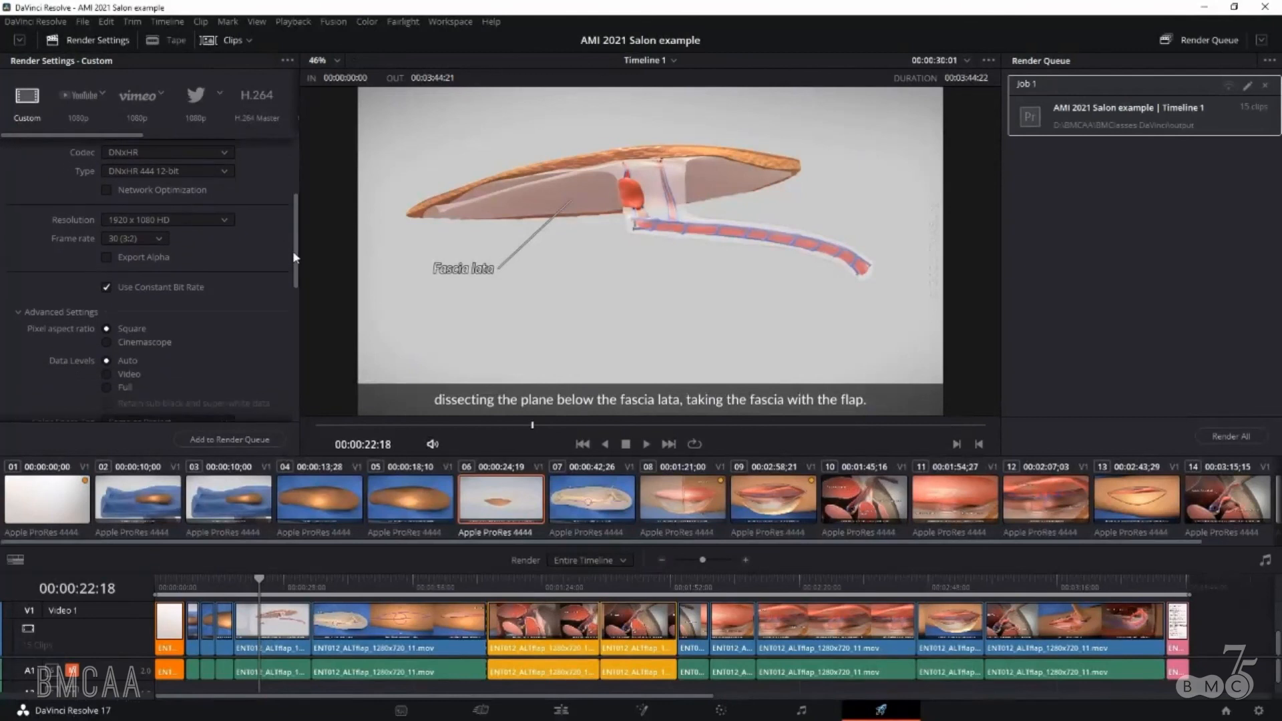
{"action": "scroll", "coordinate": [187, 201], "scroll_direction": "down", "scroll_amount": 2}
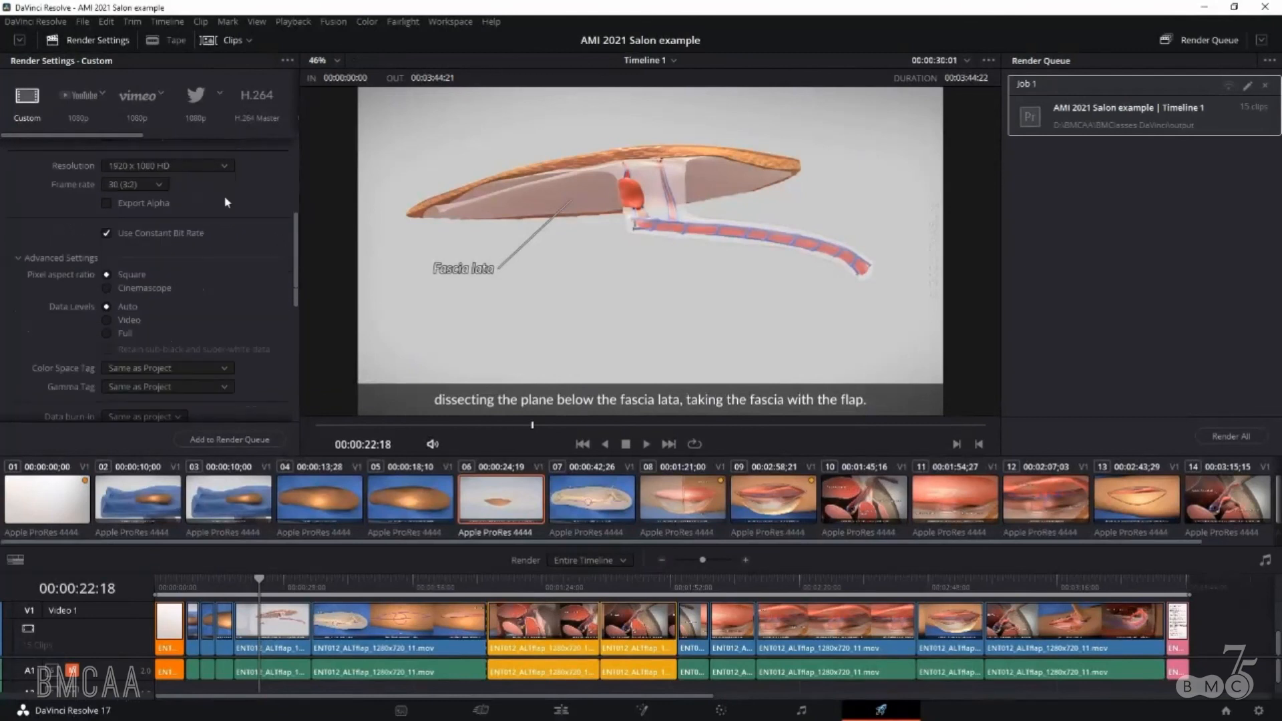
{"action": "left_click", "coordinate": [174, 166]}
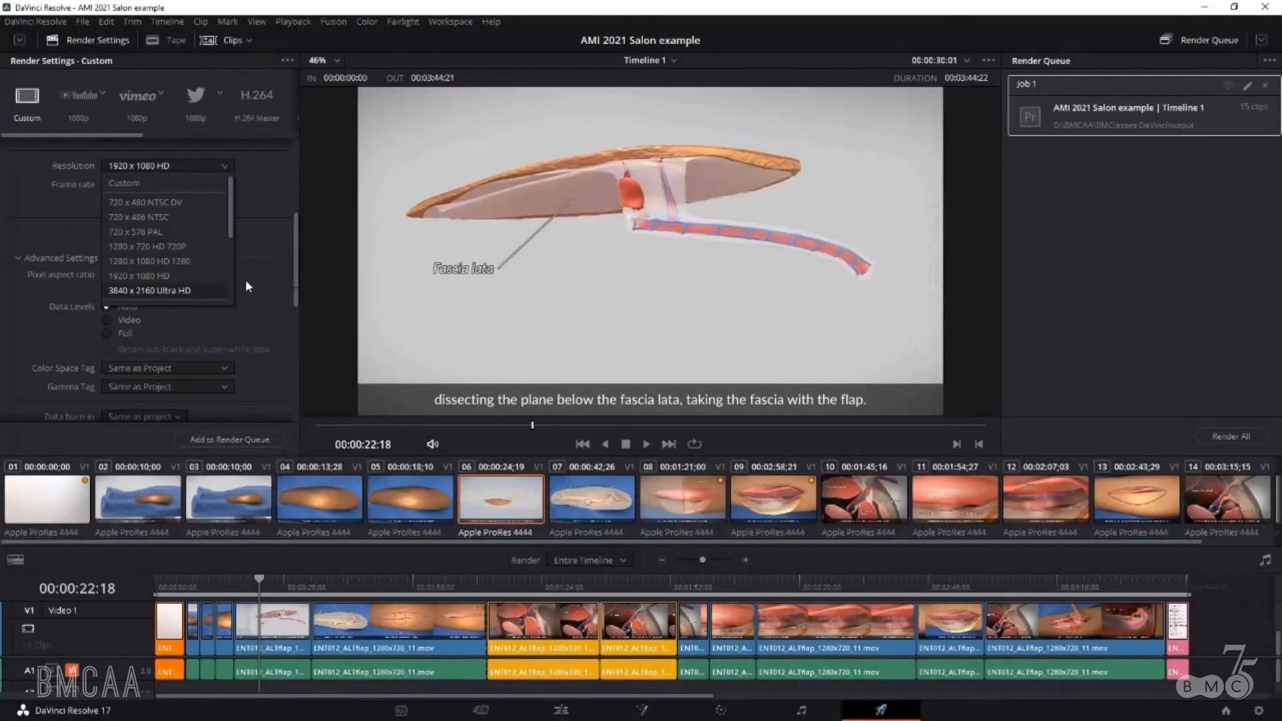
{"action": "left_click", "coordinate": [219, 273]}
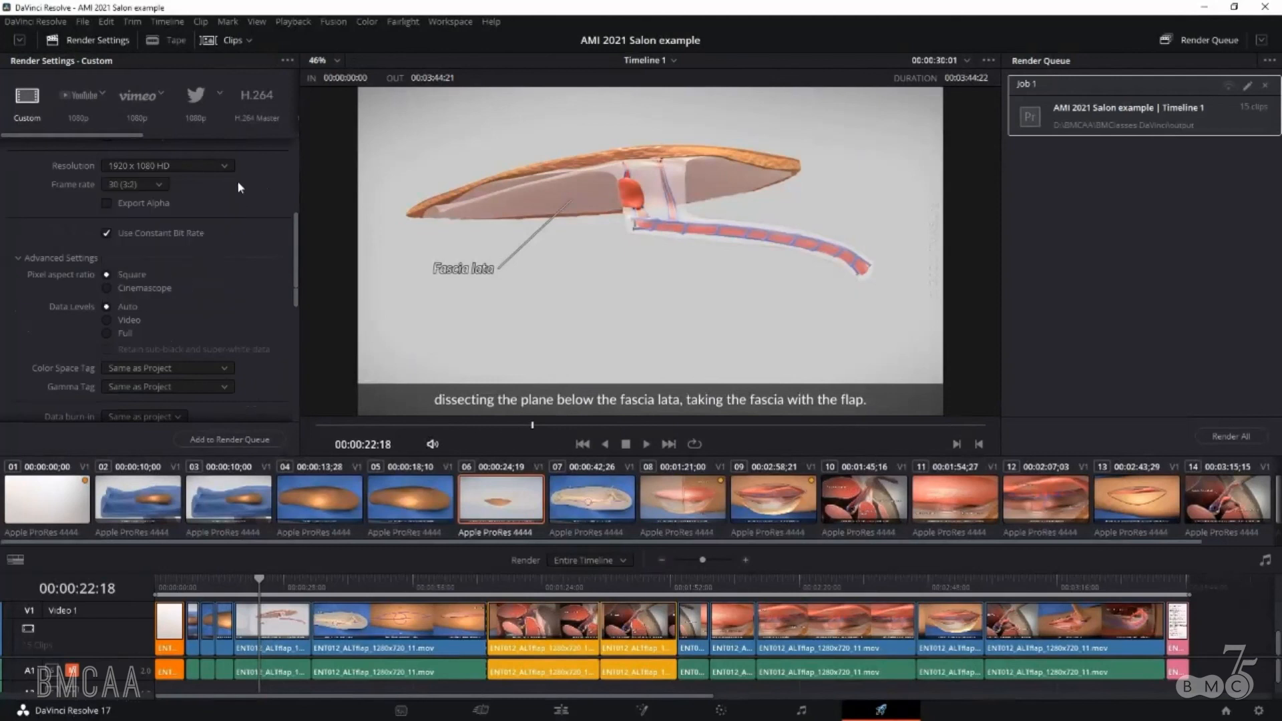
{"action": "left_click", "coordinate": [160, 191]}
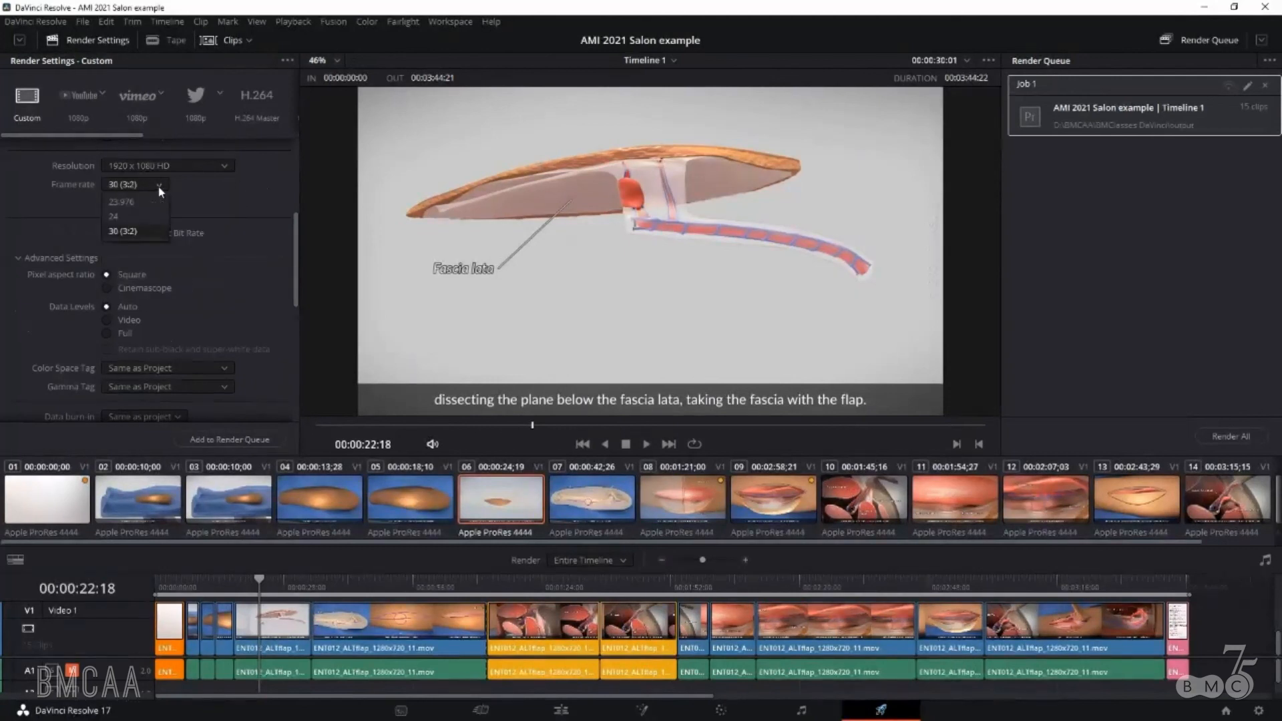
{"action": "left_click", "coordinate": [126, 231]}
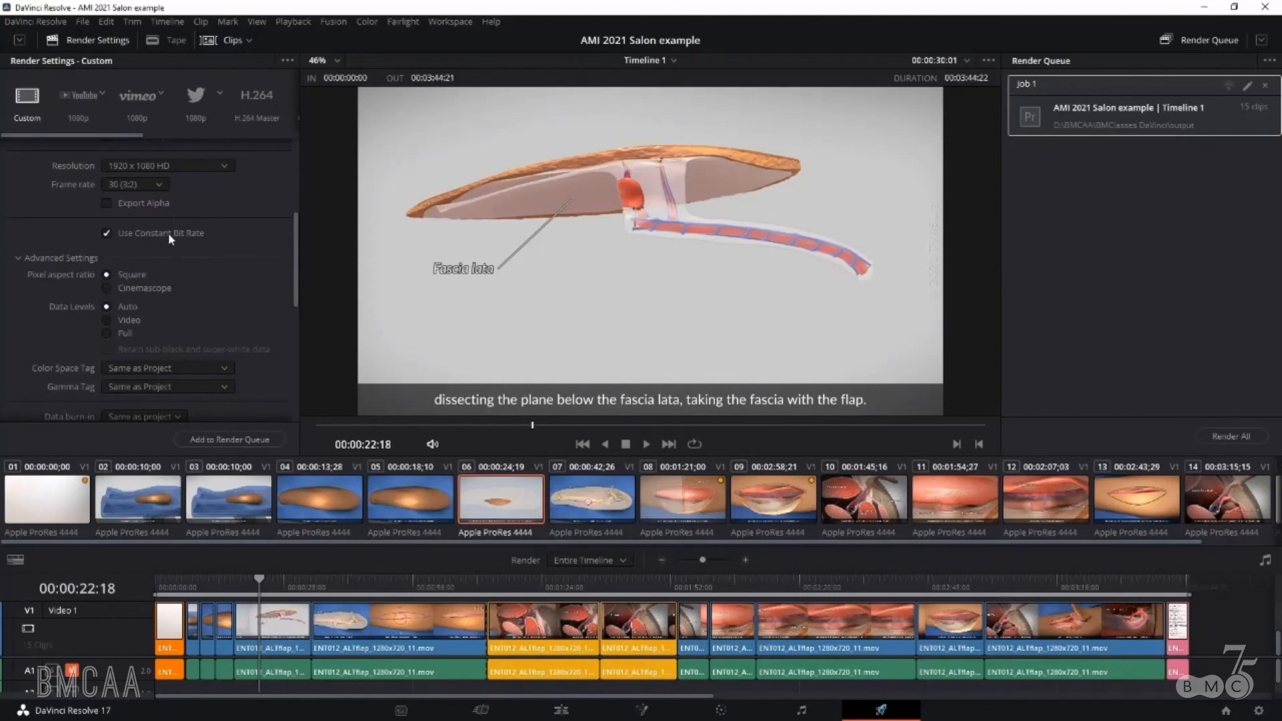
- Toggle the use of optimized media in the advanced render settings and check the subtitle export options, leaving subtitle export off
{"action": "left_click_drag", "start_coordinate": [297, 266], "coordinate": [306, 177]}
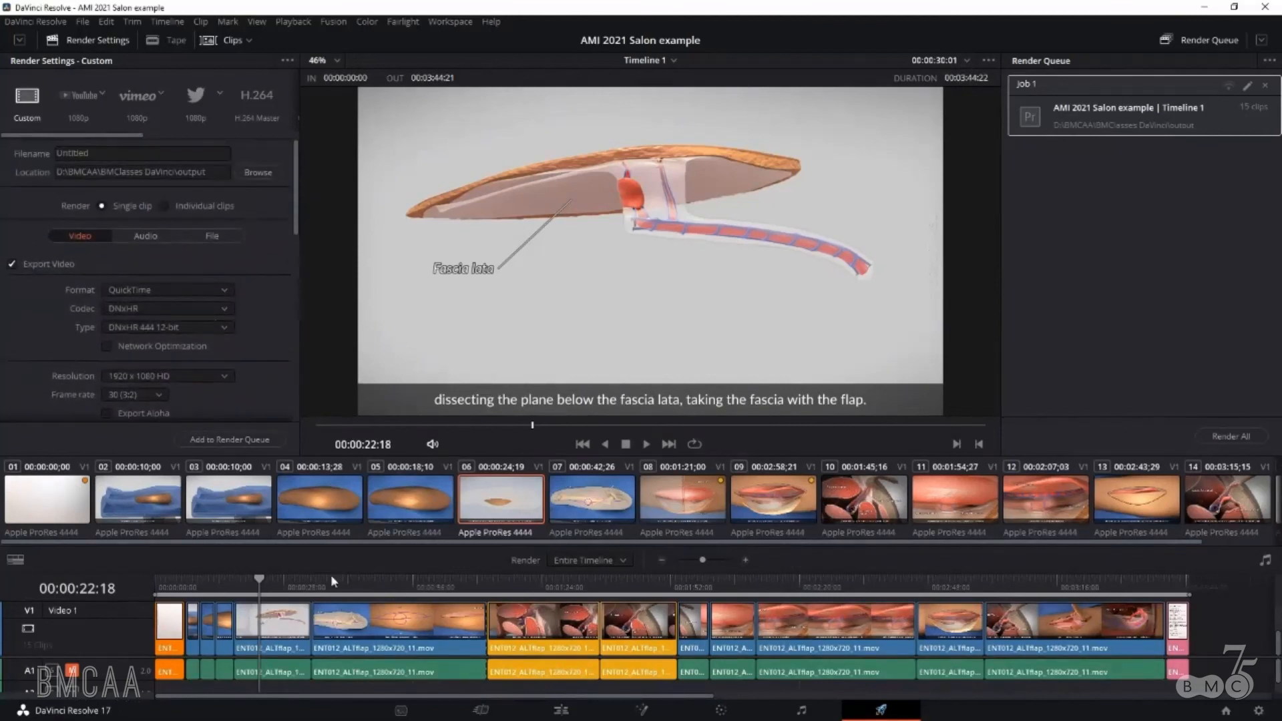
{"action": "scroll", "coordinate": [291, 360], "scroll_direction": "down", "scroll_amount": 10}
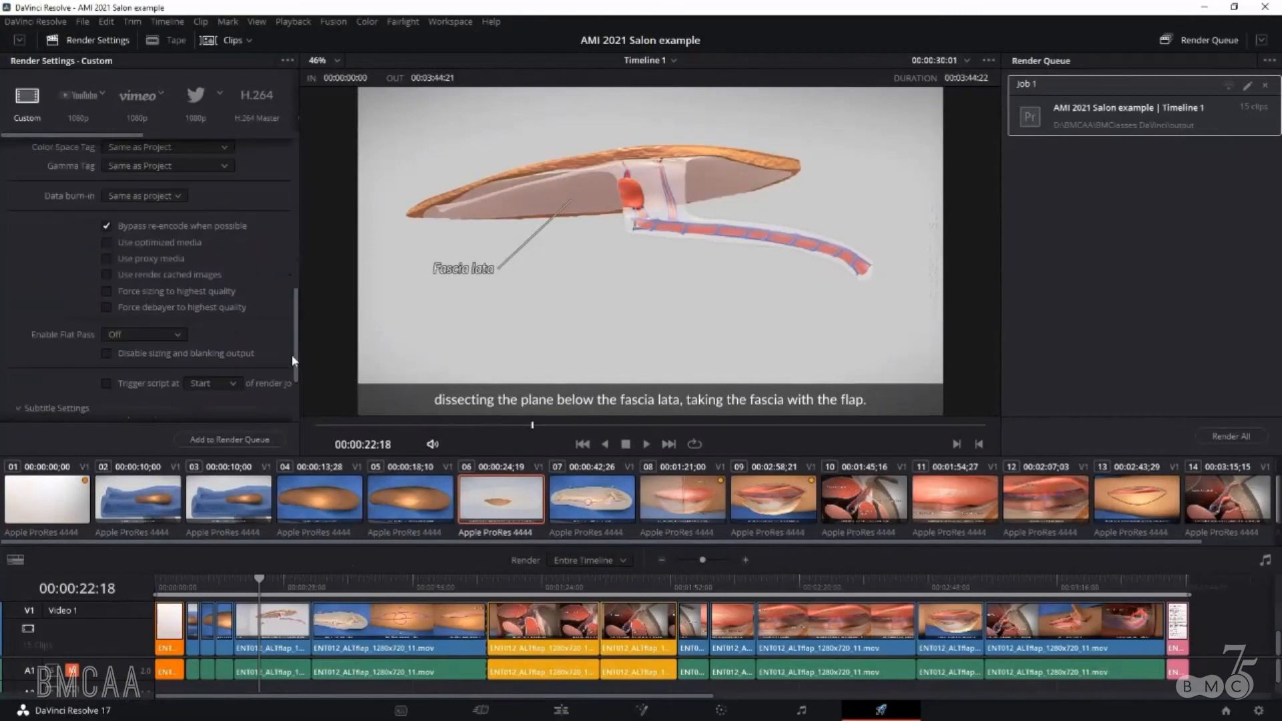
{"action": "left_click", "coordinate": [106, 243]}
{"action": "left_click_drag", "start_coordinate": [296, 312], "coordinate": [293, 362]}
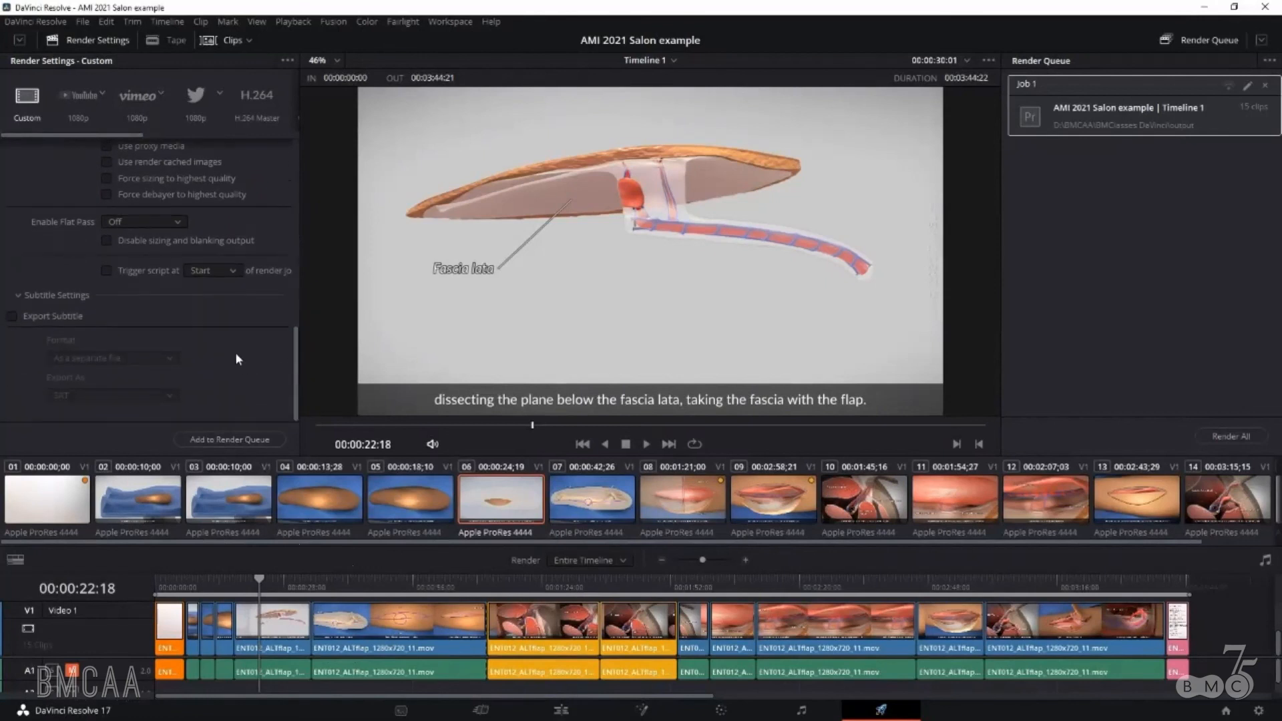
{"action": "left_click", "coordinate": [37, 317]}
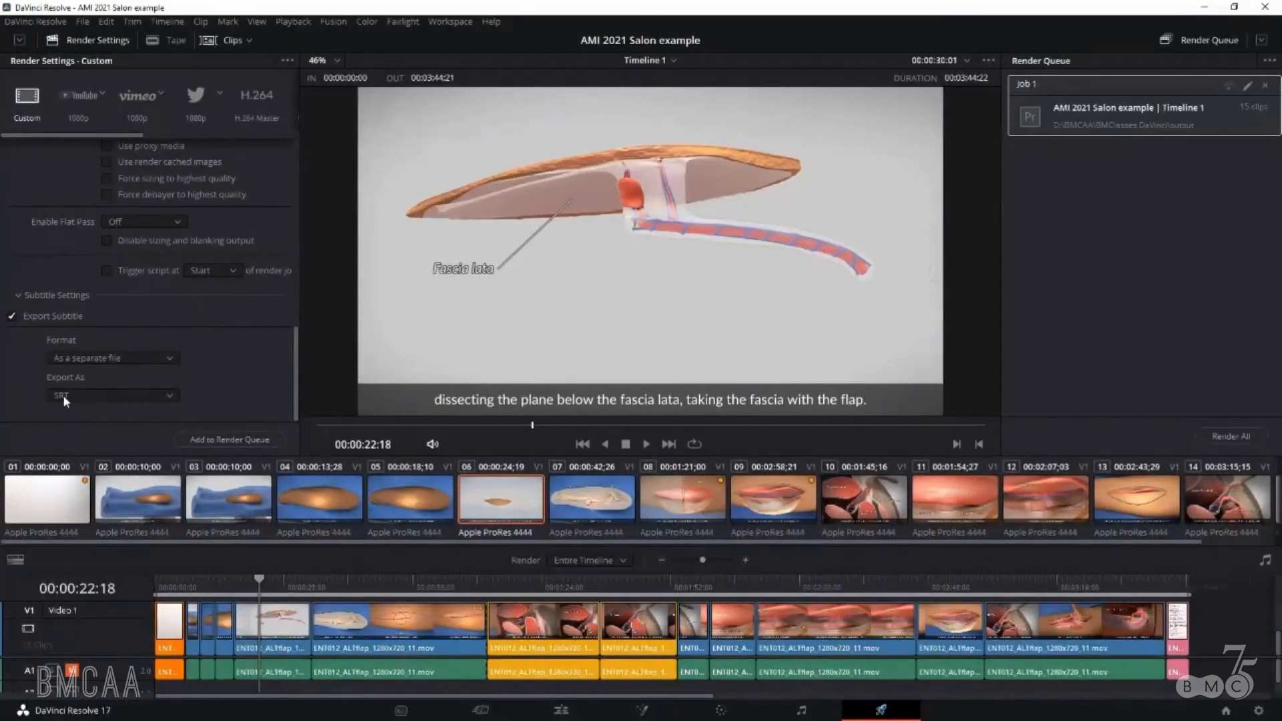
{"action": "left_click", "coordinate": [12, 318]}
- Add the QuickTime DNxHR version of the timeline to the render queue
{"action": "scroll", "coordinate": [253, 257], "scroll_direction": "up", "scroll_amount": 10}
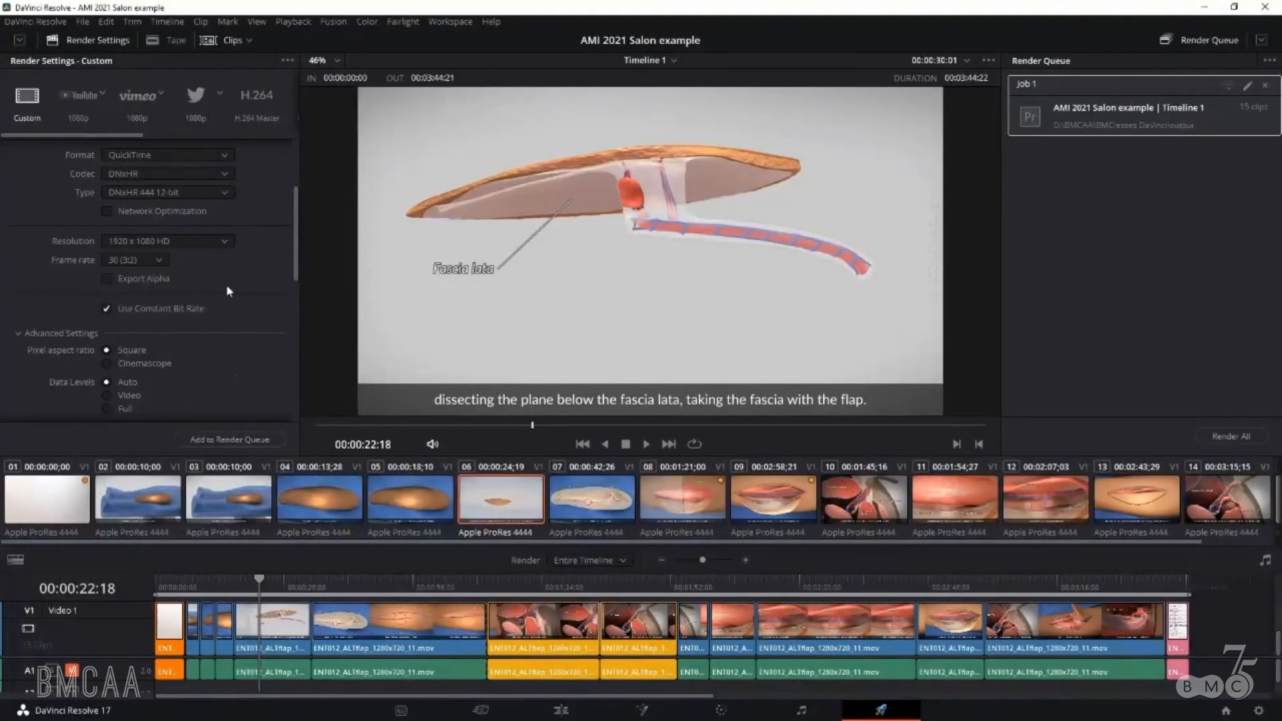
{"action": "left_click", "coordinate": [205, 439]}
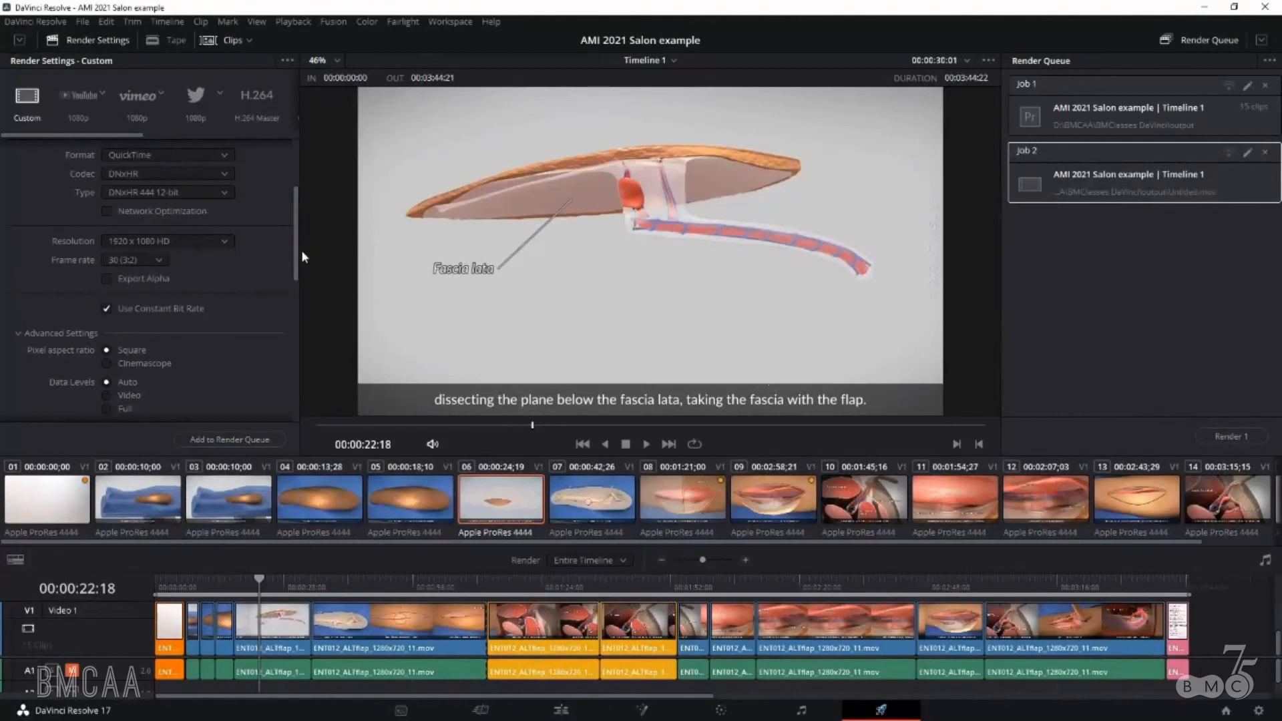
- Set the export format to MP4 with 1280 x 720 HD 720P resolution and review the advanced render settings
{"action": "scroll", "coordinate": [170, 229], "scroll_direction": "up", "scroll_amount": 3}
{"action": "left_click", "coordinate": [158, 231]}
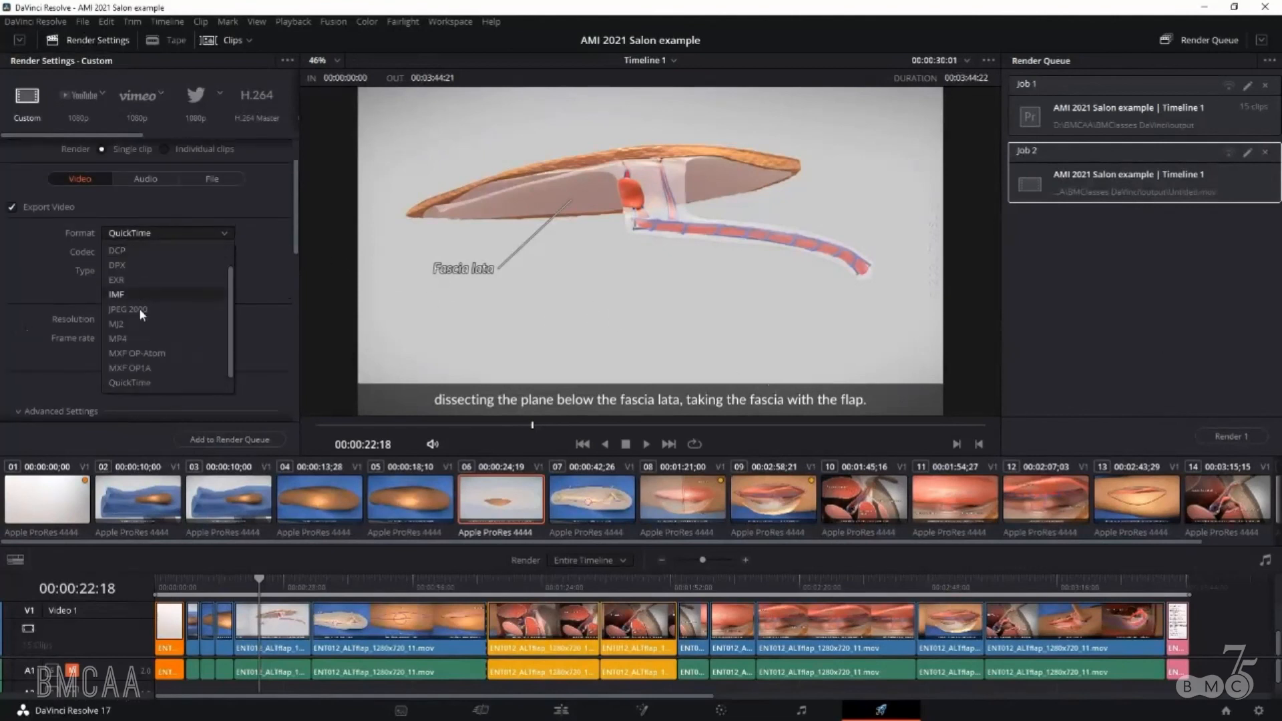
{"action": "left_click", "coordinate": [130, 339]}
{"action": "left_click", "coordinate": [160, 301]}
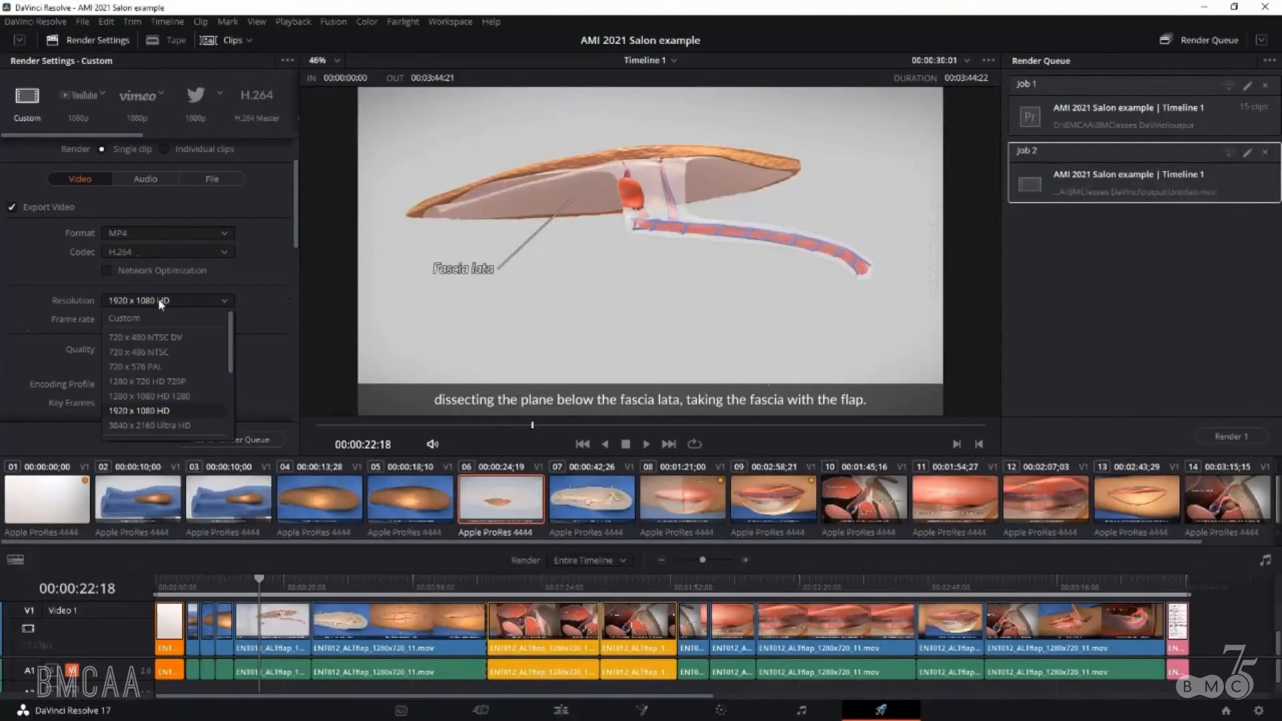
{"action": "left_click", "coordinate": [155, 381]}
{"action": "mouse_move", "coordinate": [294, 237]}
{"action": "left_mouse_down"}
{"action": "mouse_move", "coordinate": [283, 338]}
{"action": "mouse_move", "coordinate": [130, 341]}
{"action": "left_mouse_up"}
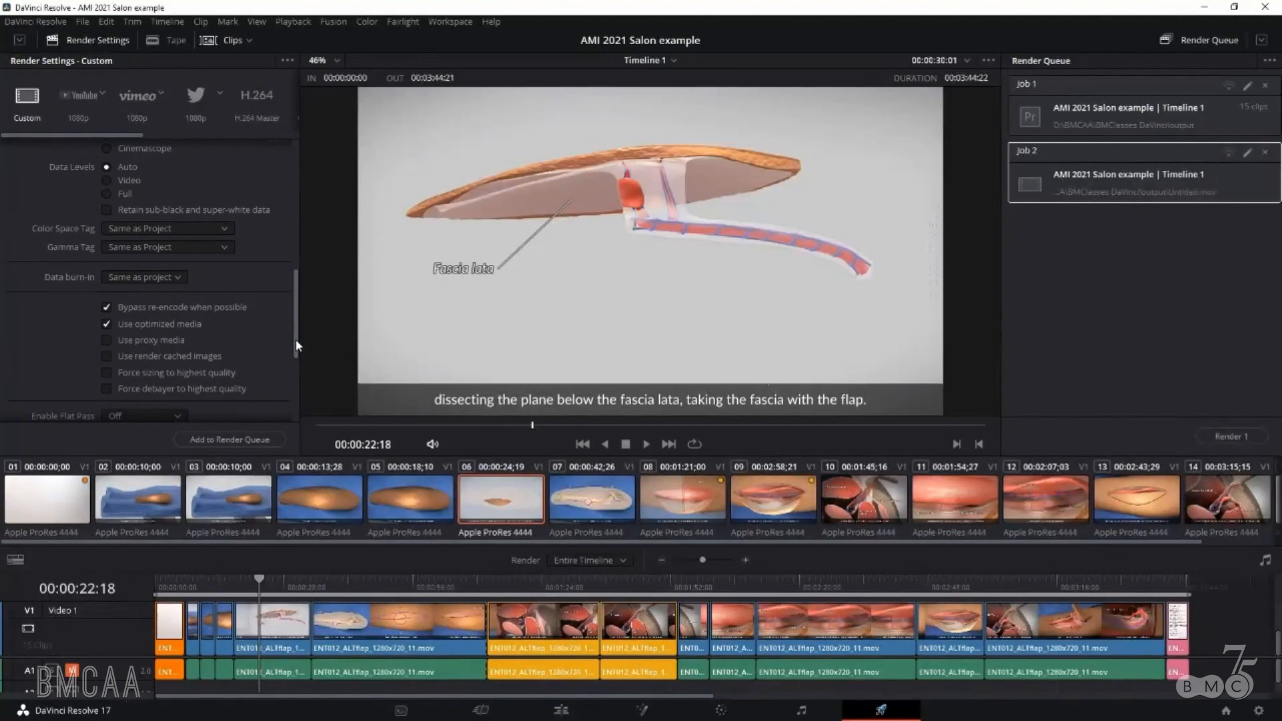
{"action": "left_click_drag", "start_coordinate": [297, 346], "coordinate": [318, 206]}
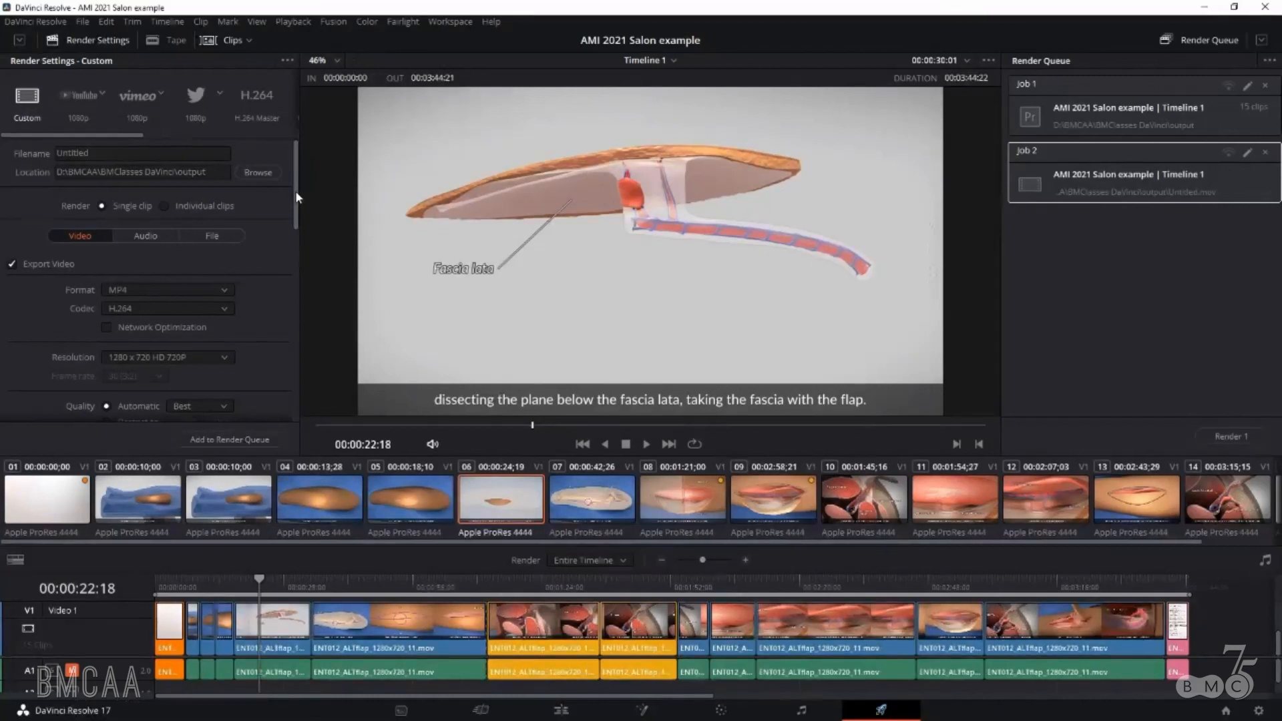
- View the saved projects in the Project Manager and check the project file (.drp) export options without saving
{"action": "key", "text": "shift+1"}
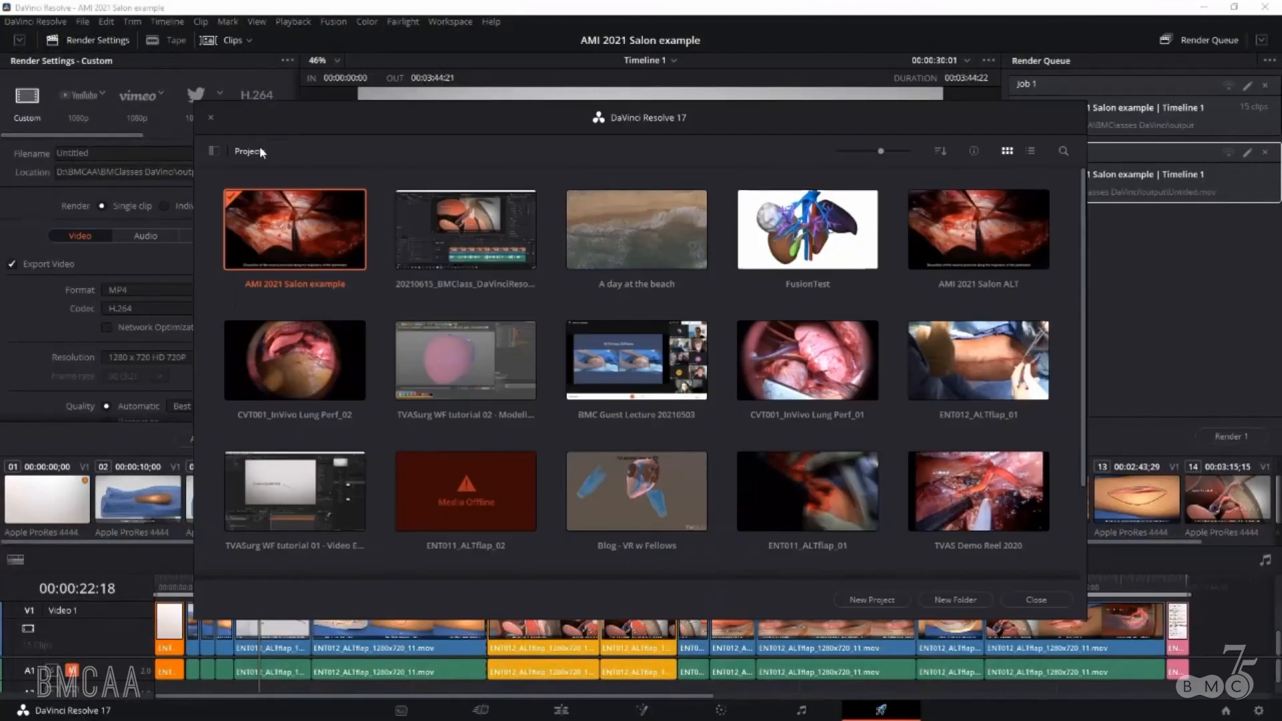
{"action": "mouse_move", "coordinate": [420, 124]}
{"action": "left_mouse_down"}
{"action": "mouse_move", "coordinate": [454, 137]}
{"action": "mouse_move", "coordinate": [419, 131]}
{"action": "left_mouse_up"}
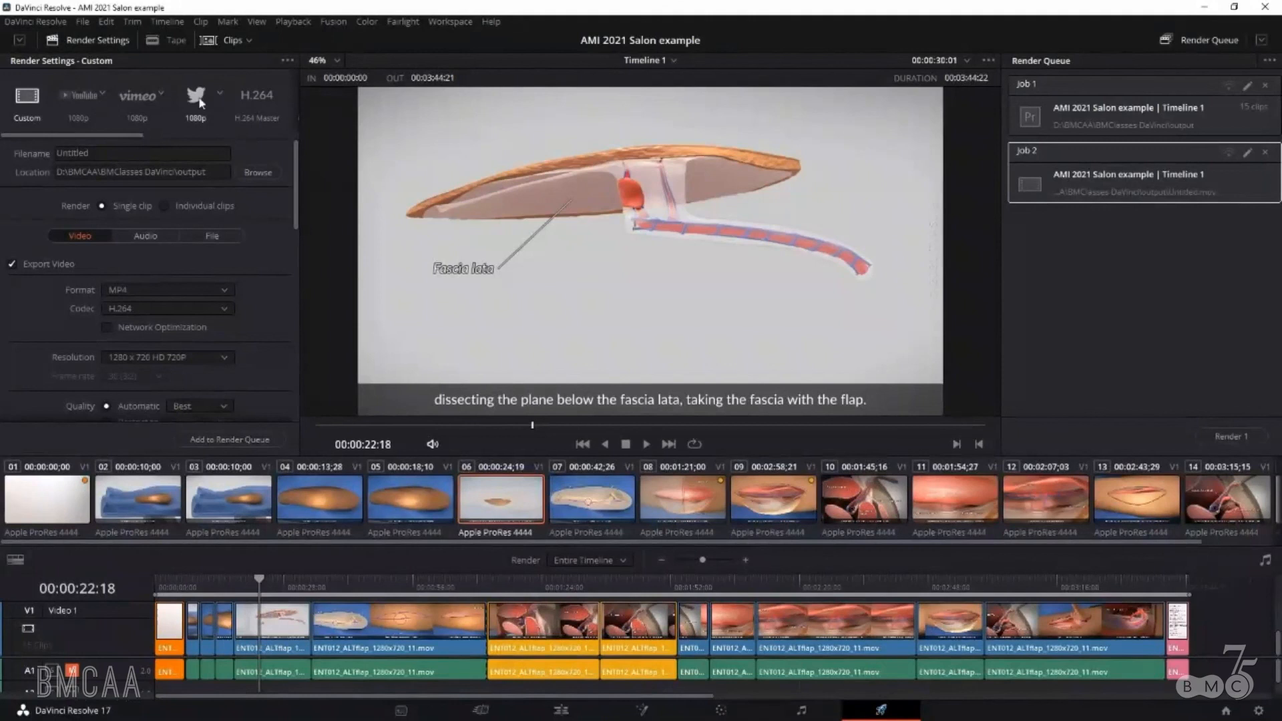
{"action": "left_click", "coordinate": [82, 22]}
{"action": "left_click", "coordinate": [143, 218]}
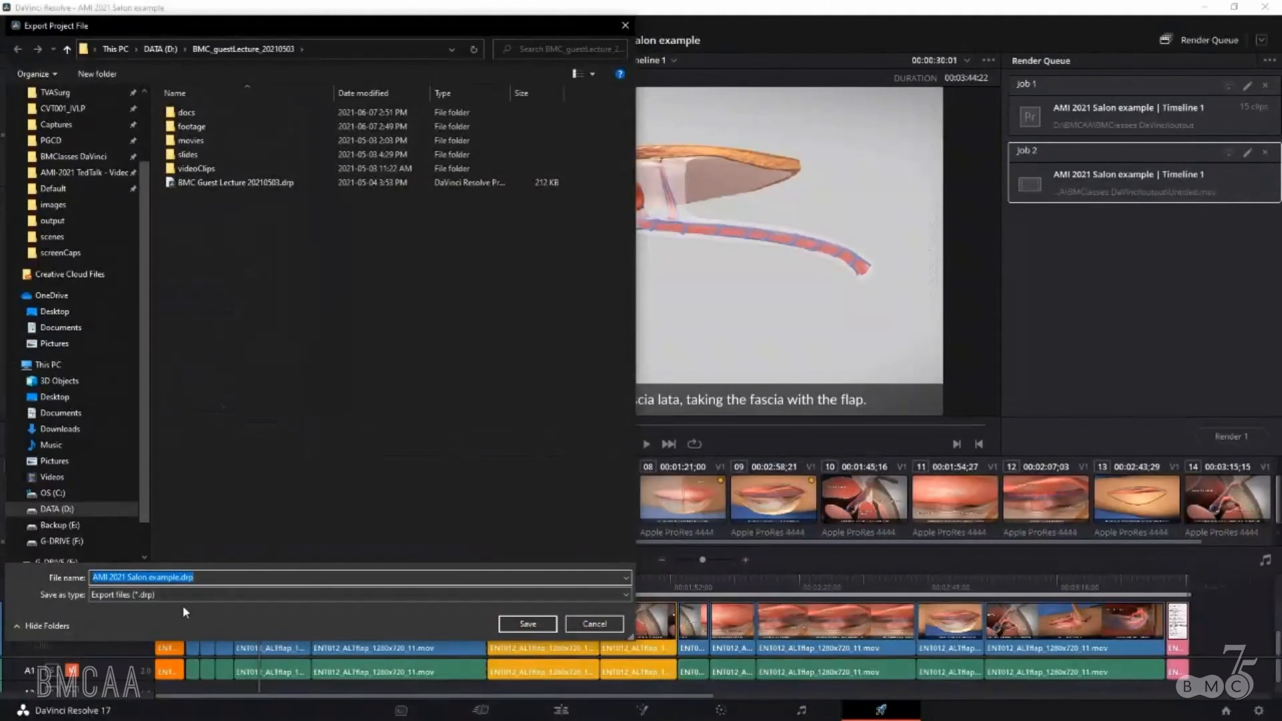
{"action": "left_click", "coordinate": [594, 624]}
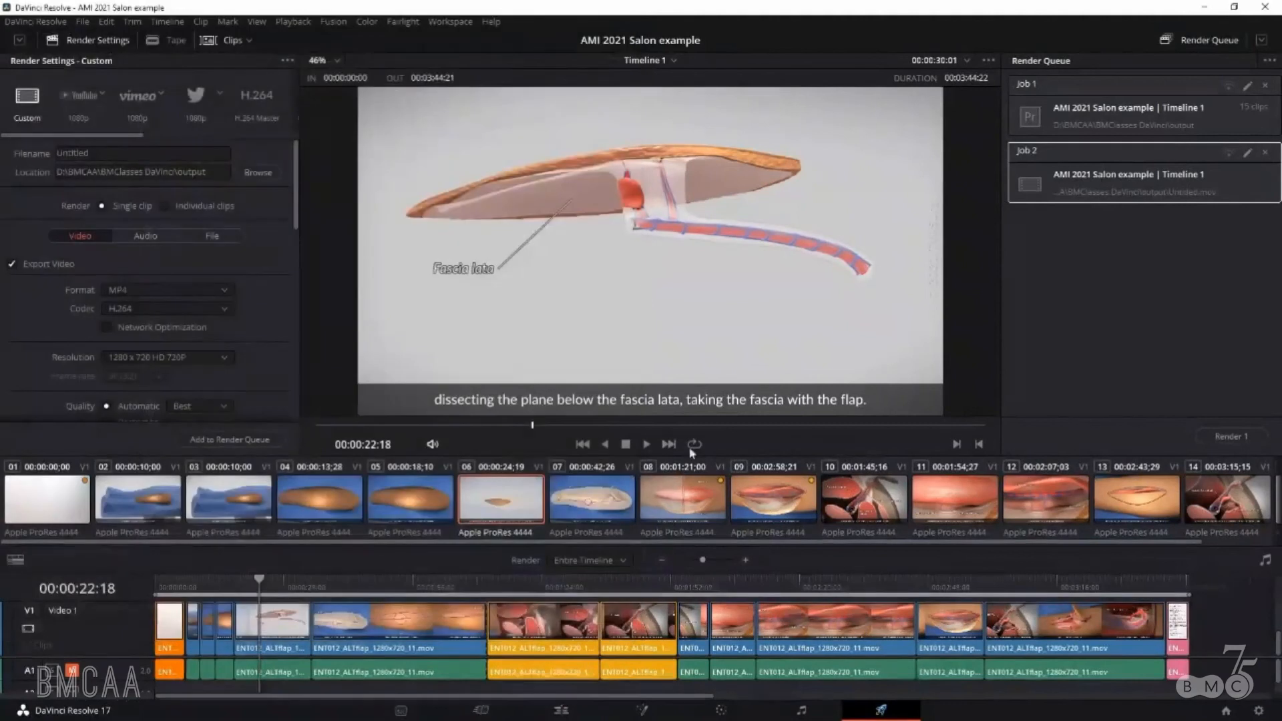
- Check the timeline export options for a DaVinci Resolve timeline file (.drt) without saving
{"action": "left_click", "coordinate": [83, 21]}
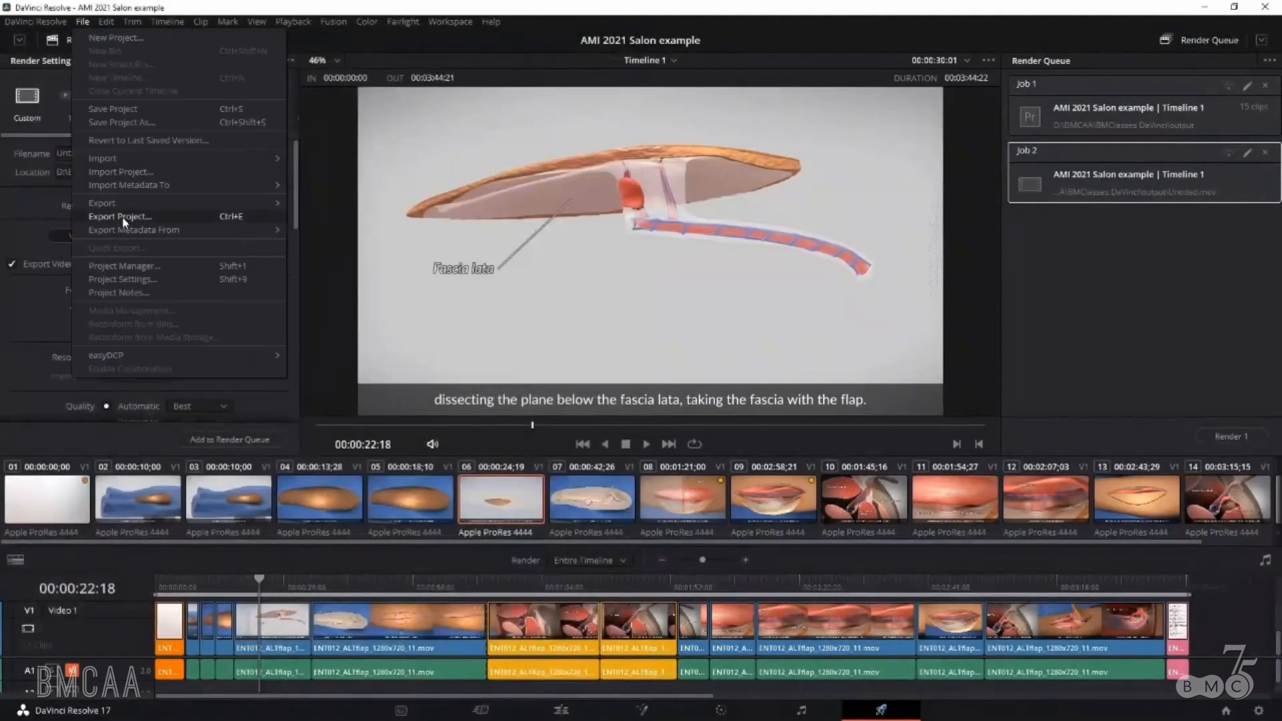
{"action": "mouse_move", "coordinate": [165, 210]}
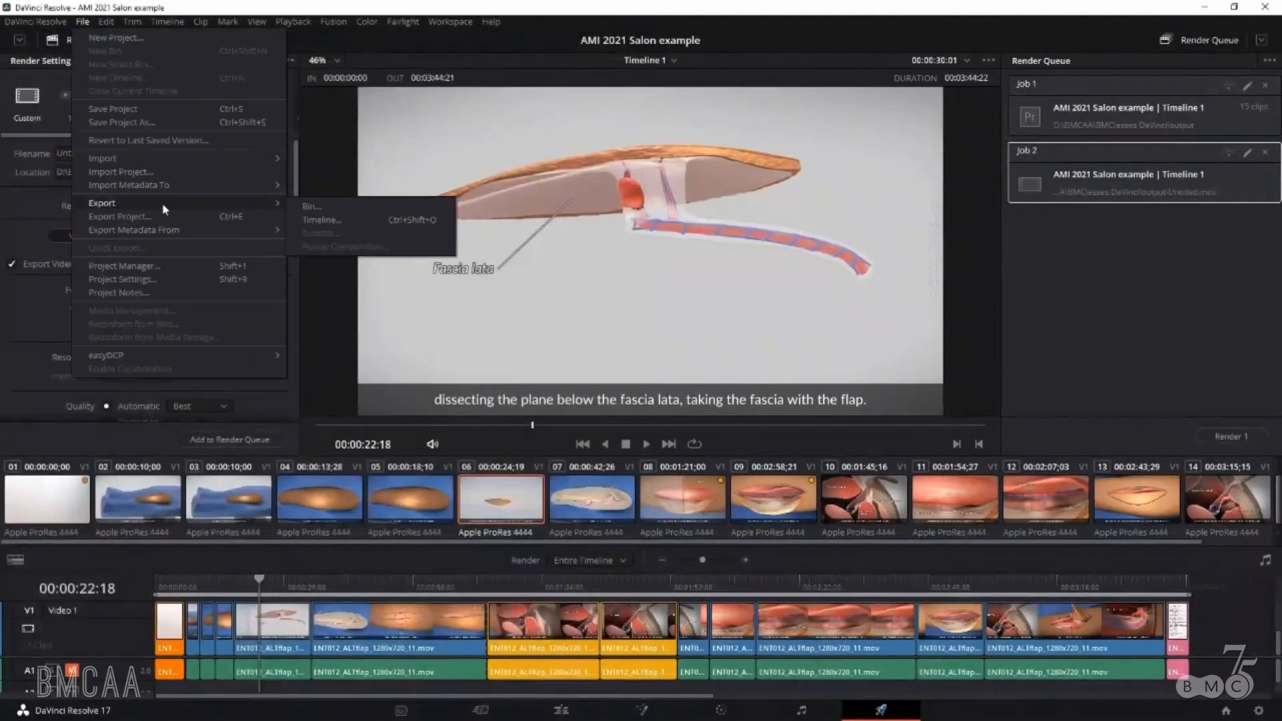
{"action": "left_click", "coordinate": [328, 220]}
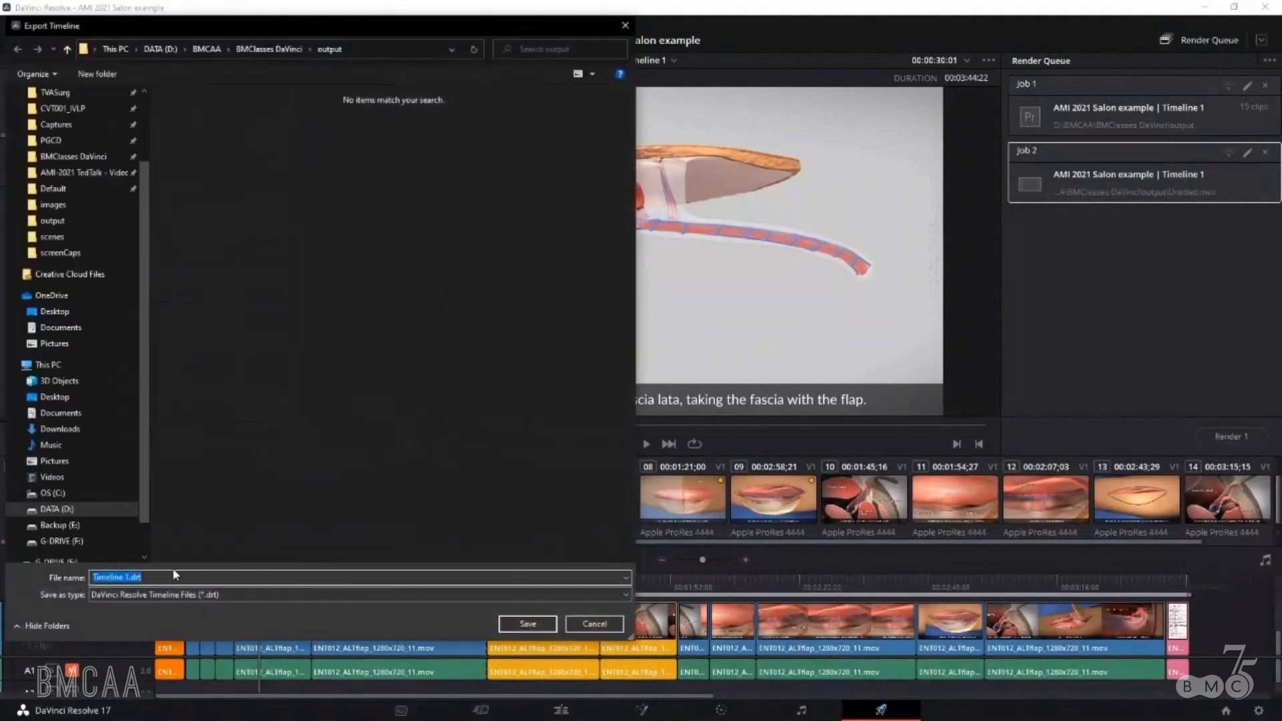
{"action": "left_click", "coordinate": [594, 624]}
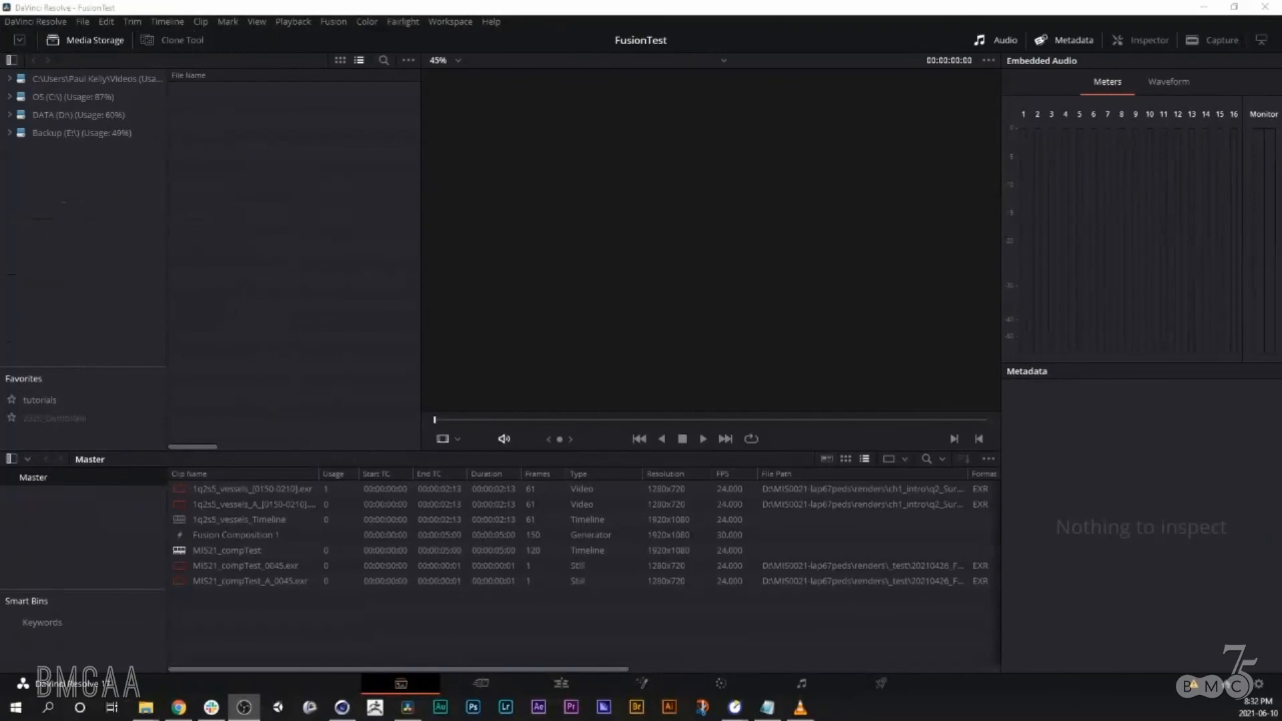
- Relink the offline clip 1q2s5_vessels_[0150-0210].exr in the FusionTest project to the s05 folder under D:\BMCAA\BMClasses DaVinci\renders
{"action": "right_click", "coordinate": [247, 489]}
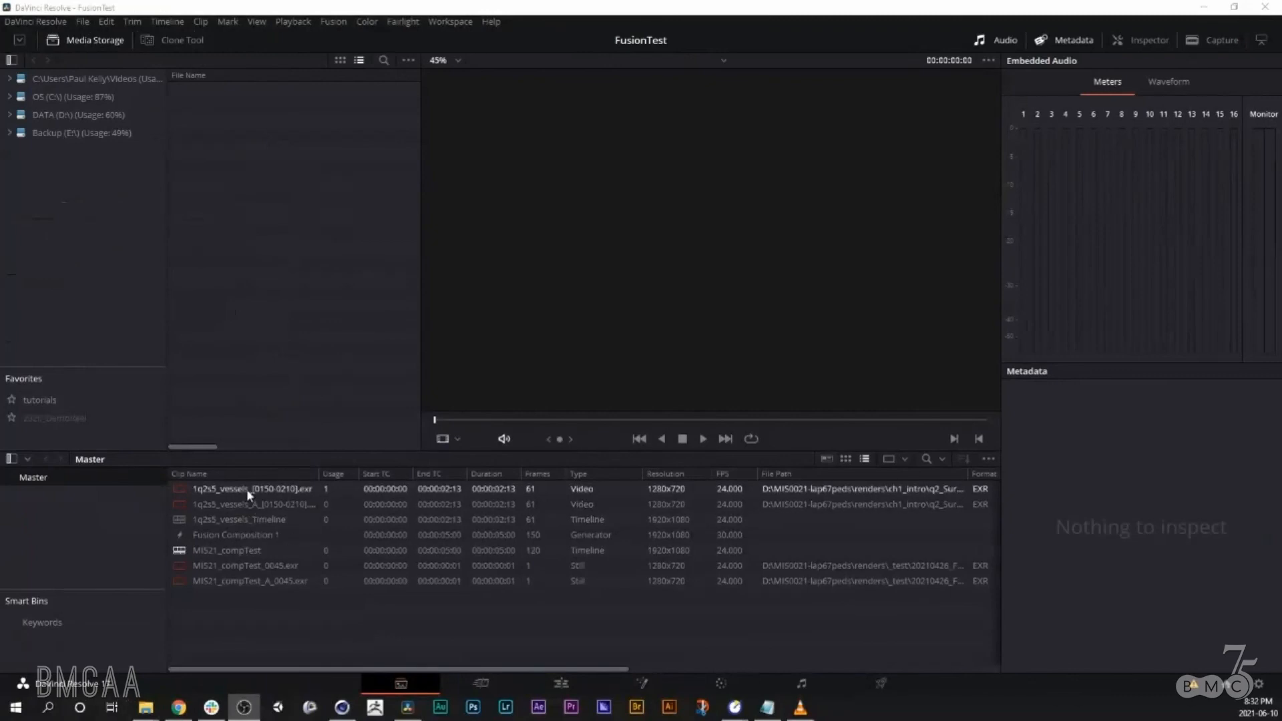
{"action": "left_click", "coordinate": [235, 595]}
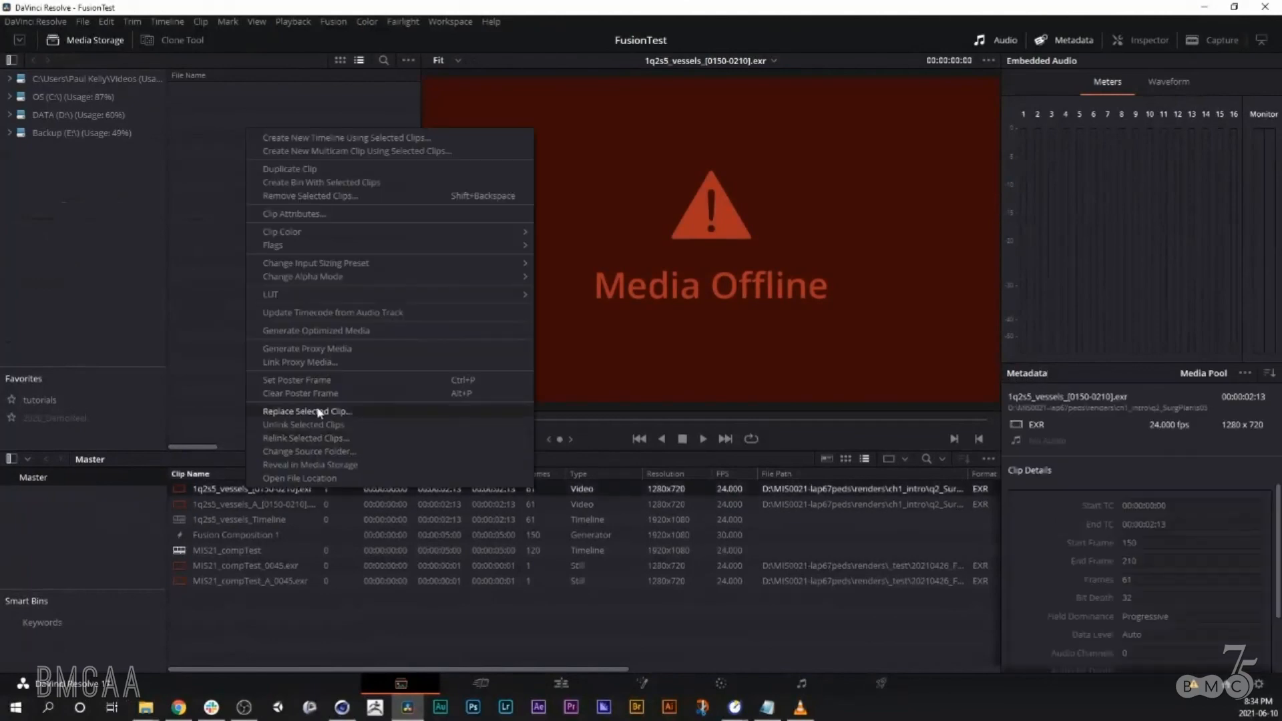
{"action": "left_click", "coordinate": [338, 438]}
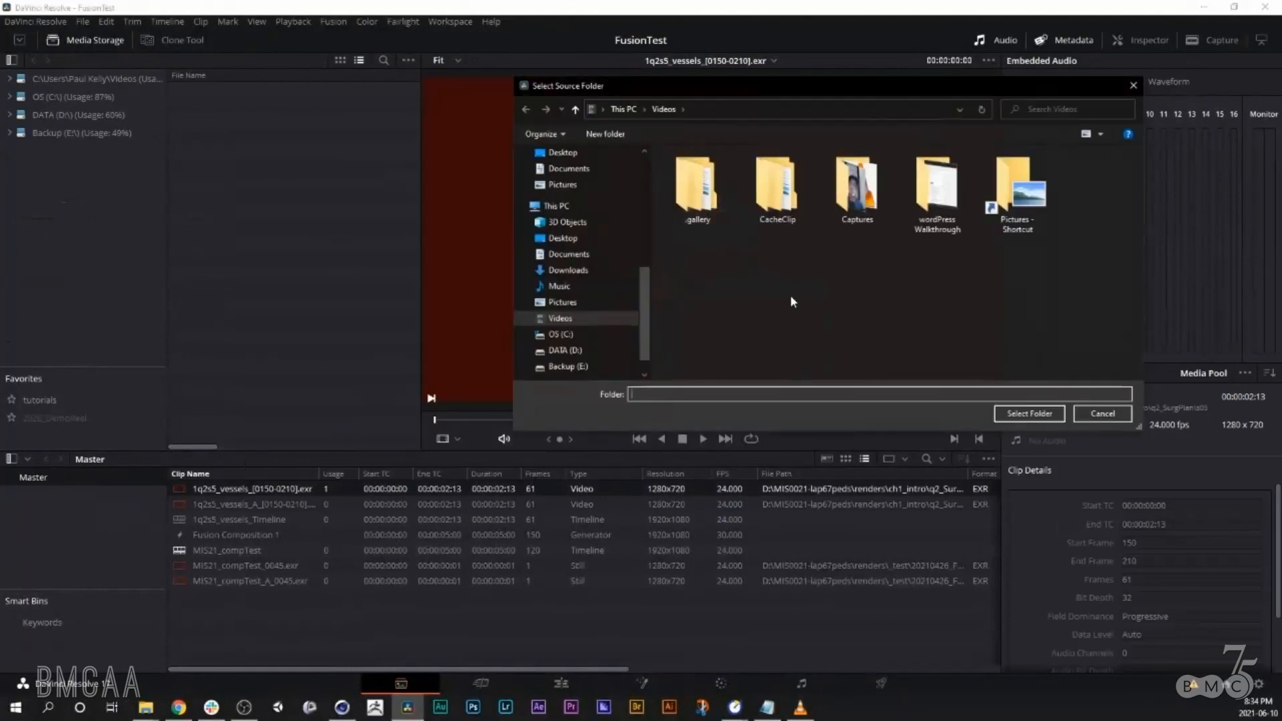
{"action": "left_click", "coordinate": [589, 348]}
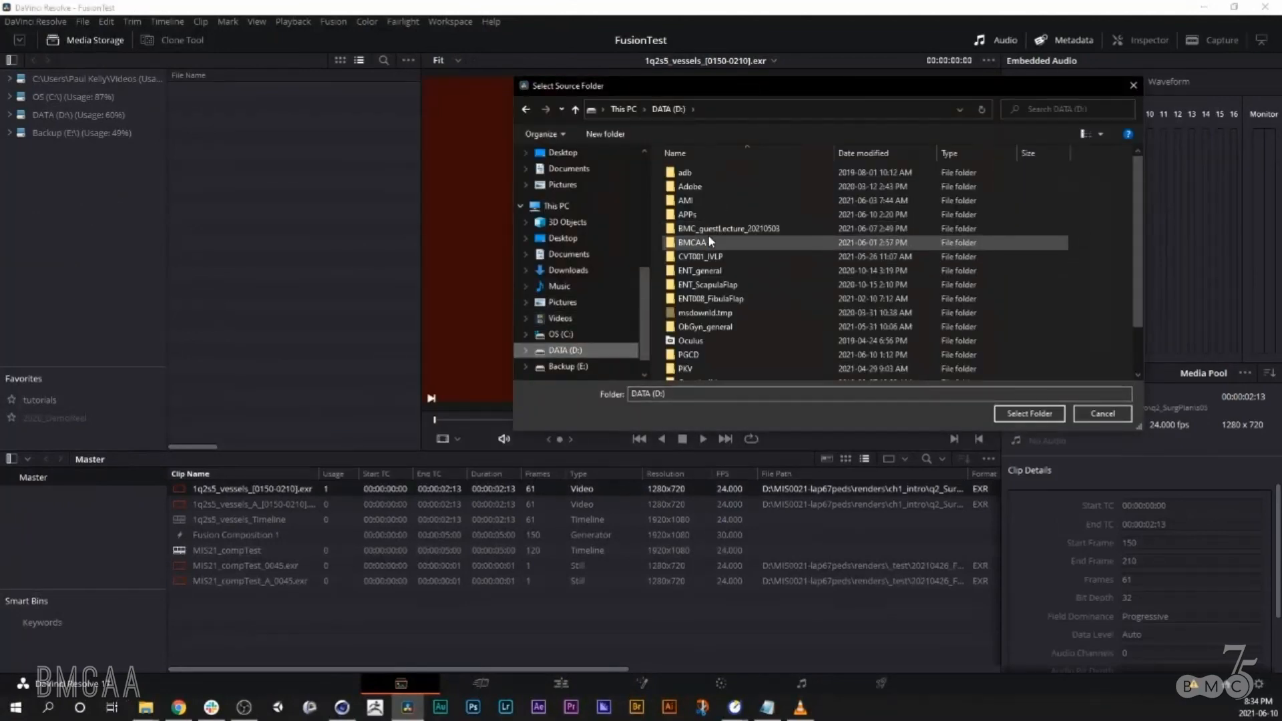
{"action": "double_click", "coordinate": [711, 236]}
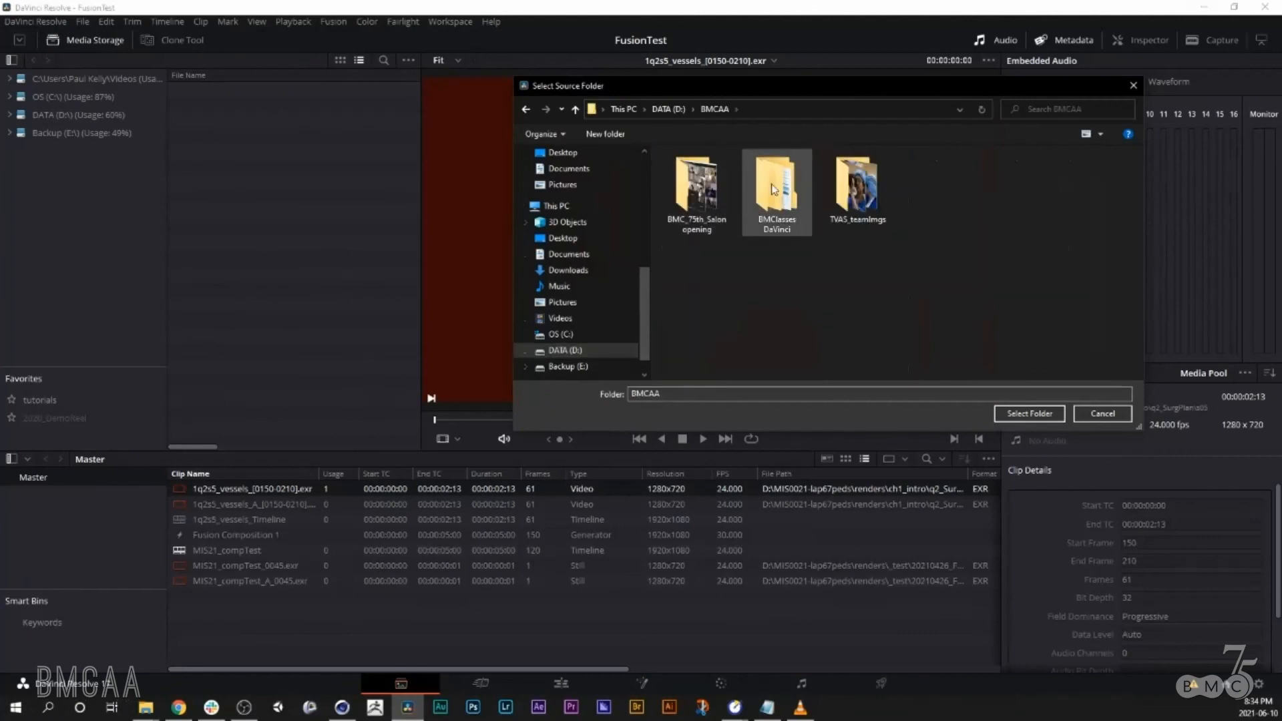
{"action": "double_click", "coordinate": [773, 190]}
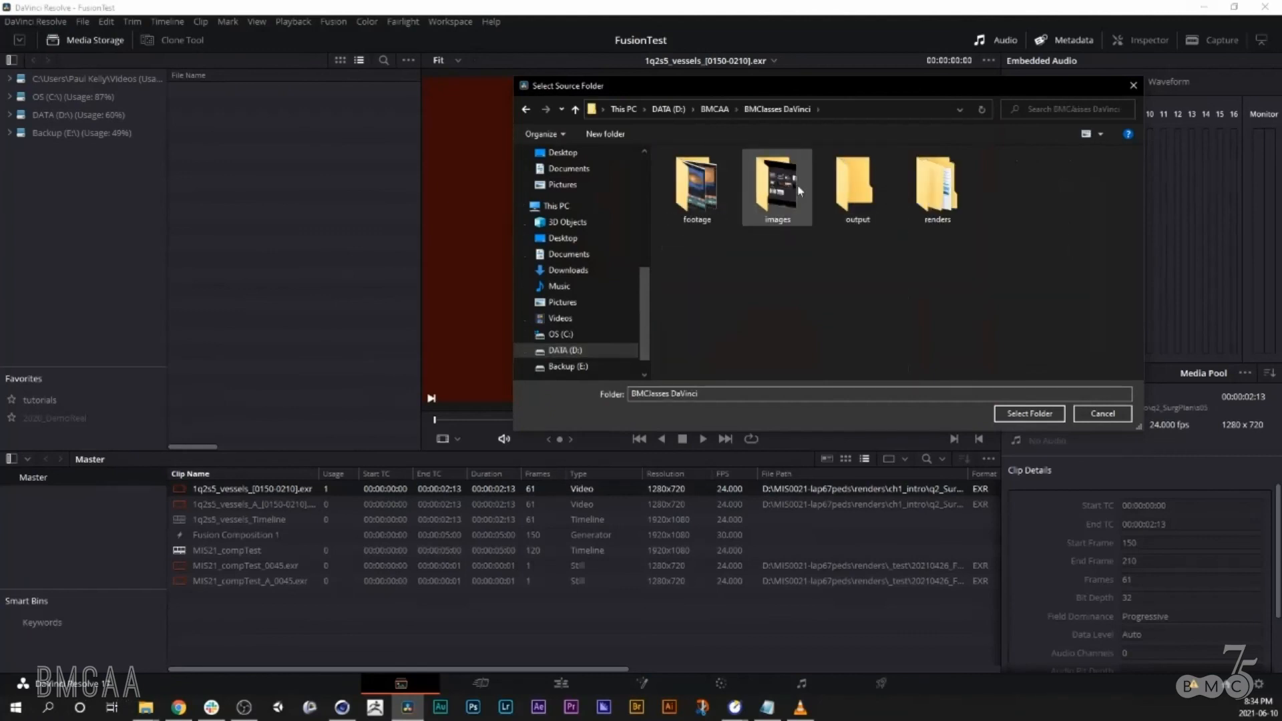
{"action": "left_click", "coordinate": [943, 200]}
{"action": "double_click", "coordinate": [942, 201]}
{"action": "left_click", "coordinate": [697, 189]}
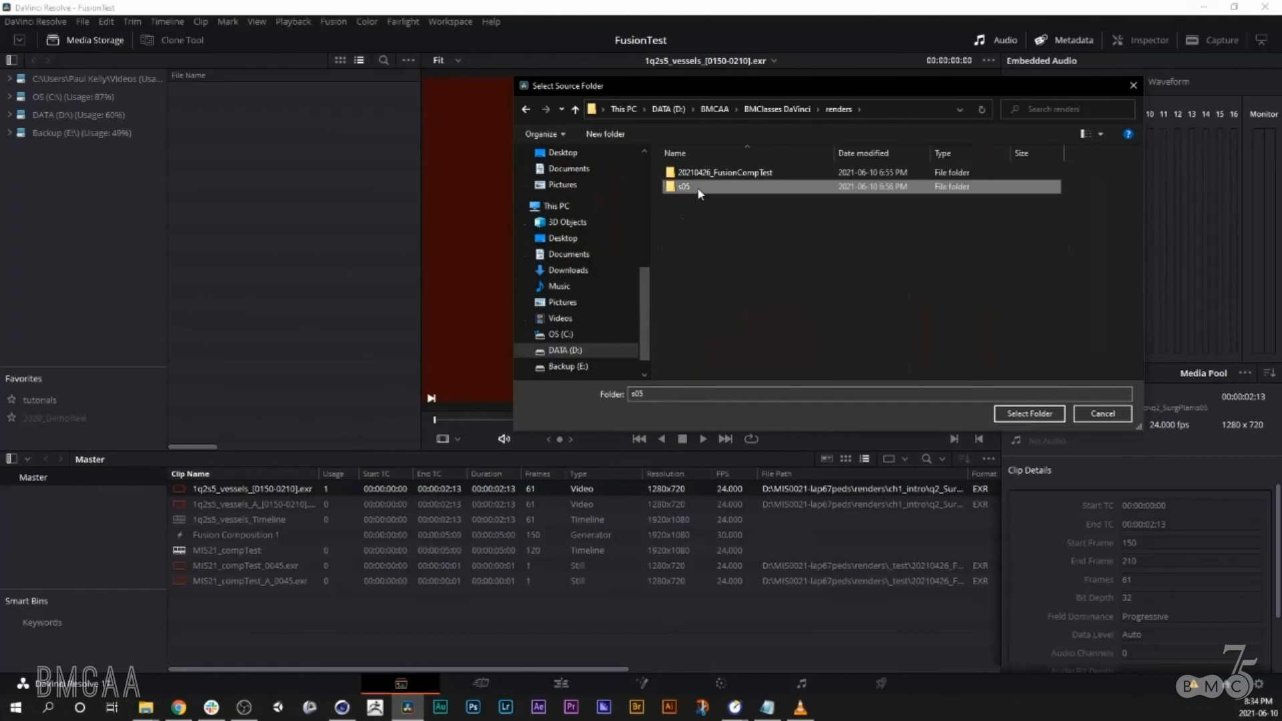
{"action": "double_click", "coordinate": [697, 188]}
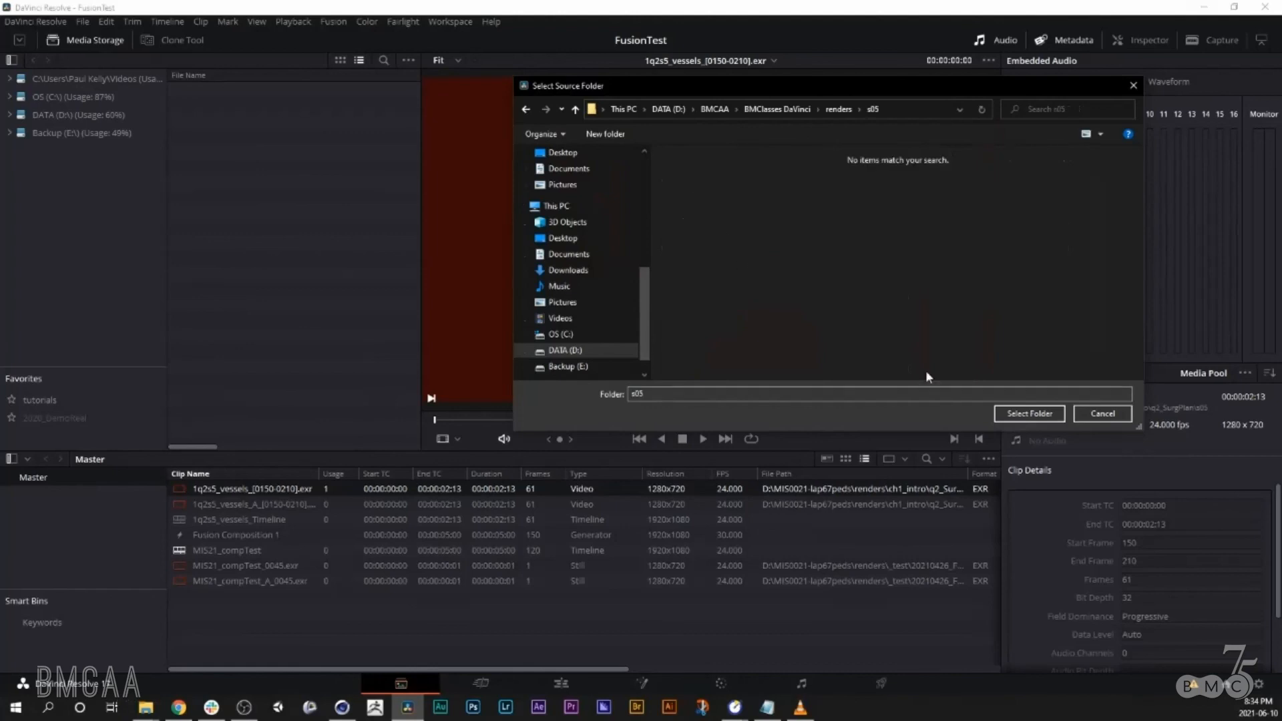
{"action": "left_click", "coordinate": [1042, 416]}
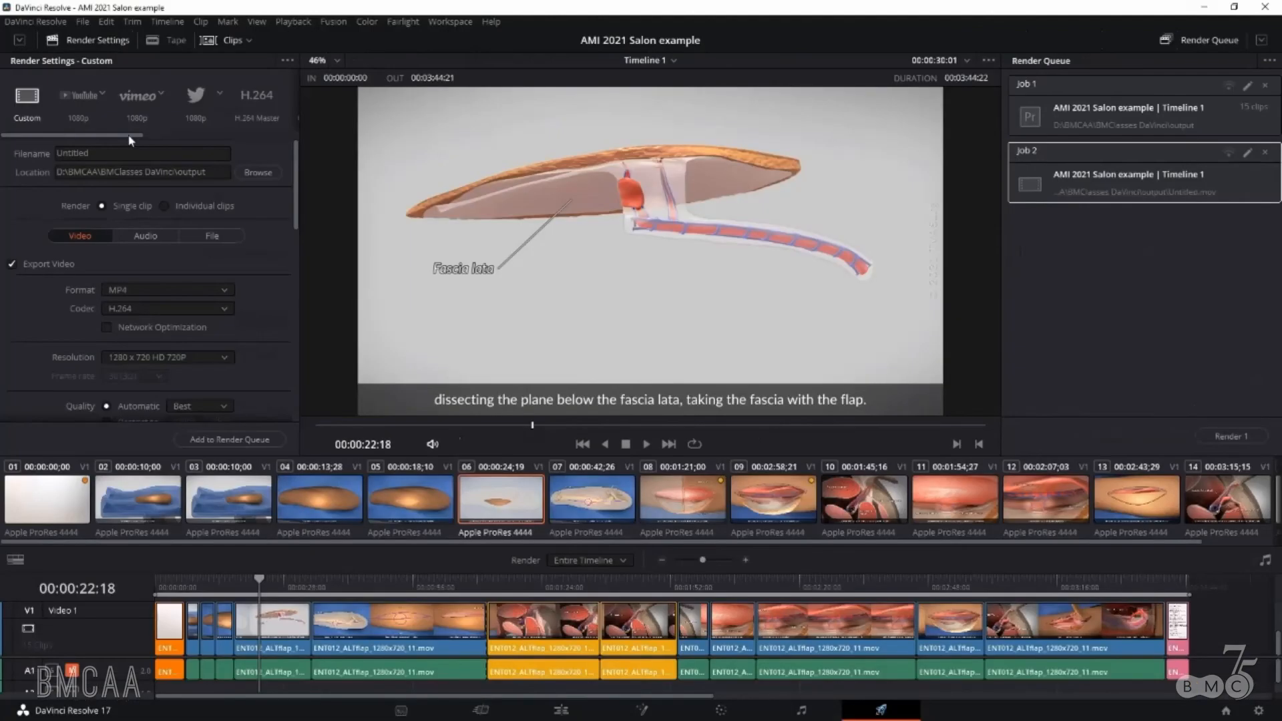
- Load the Premiere XML render preset and examine the individual rendered clips and timeline XML file in the output folder
{"action": "left_click_drag", "start_coordinate": [130, 139], "coordinate": [248, 144]}
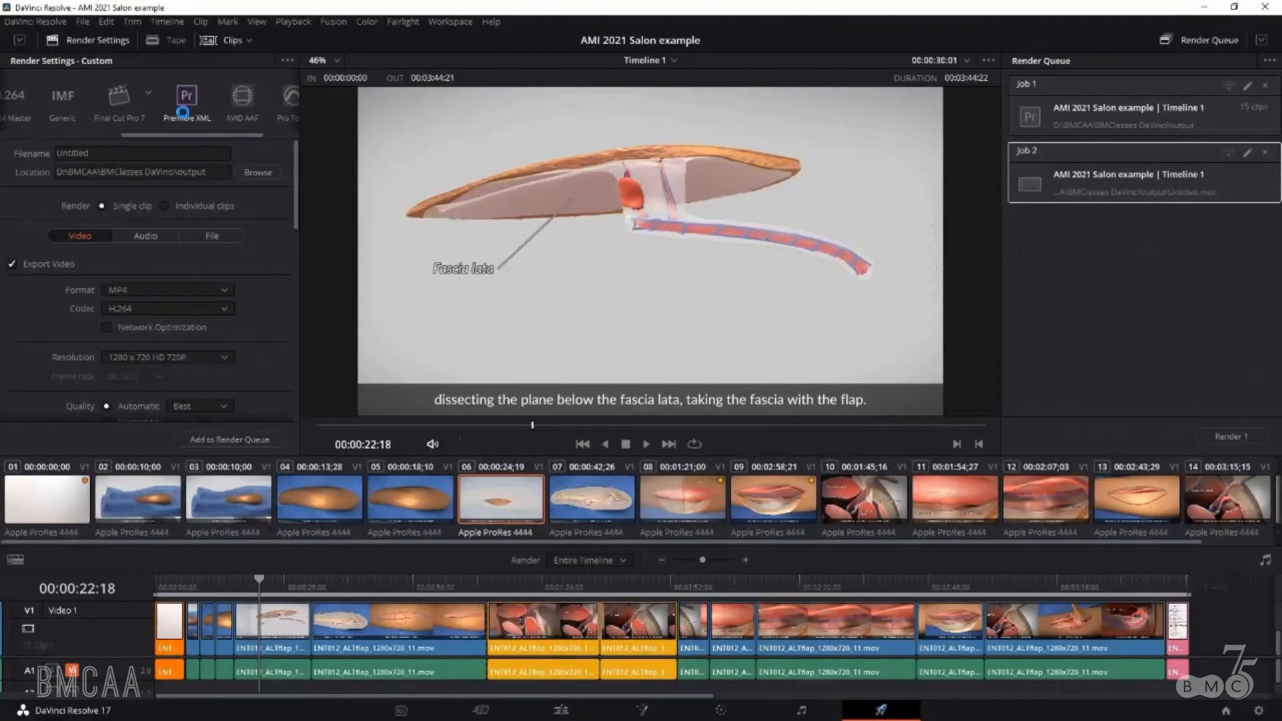
{"action": "left_click", "coordinate": [185, 119]}
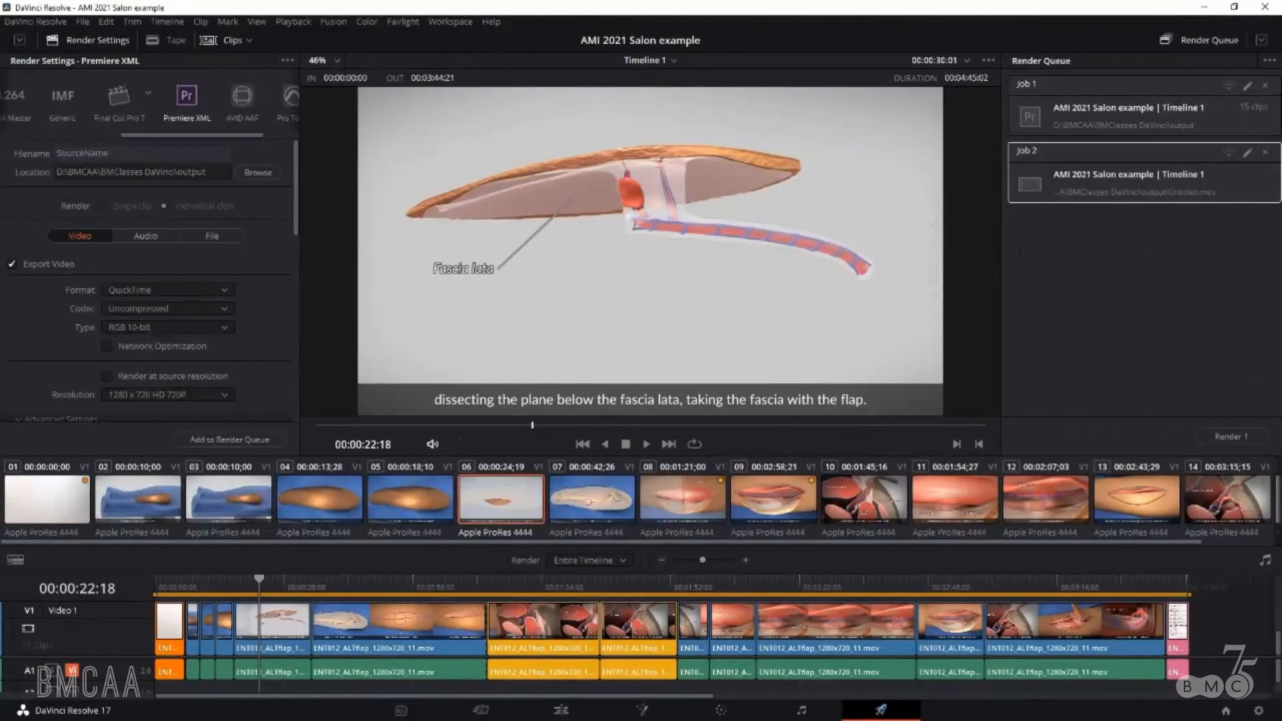
{"action": "left_click_drag", "start_coordinate": [0, 29], "coordinate": [438, 38]}
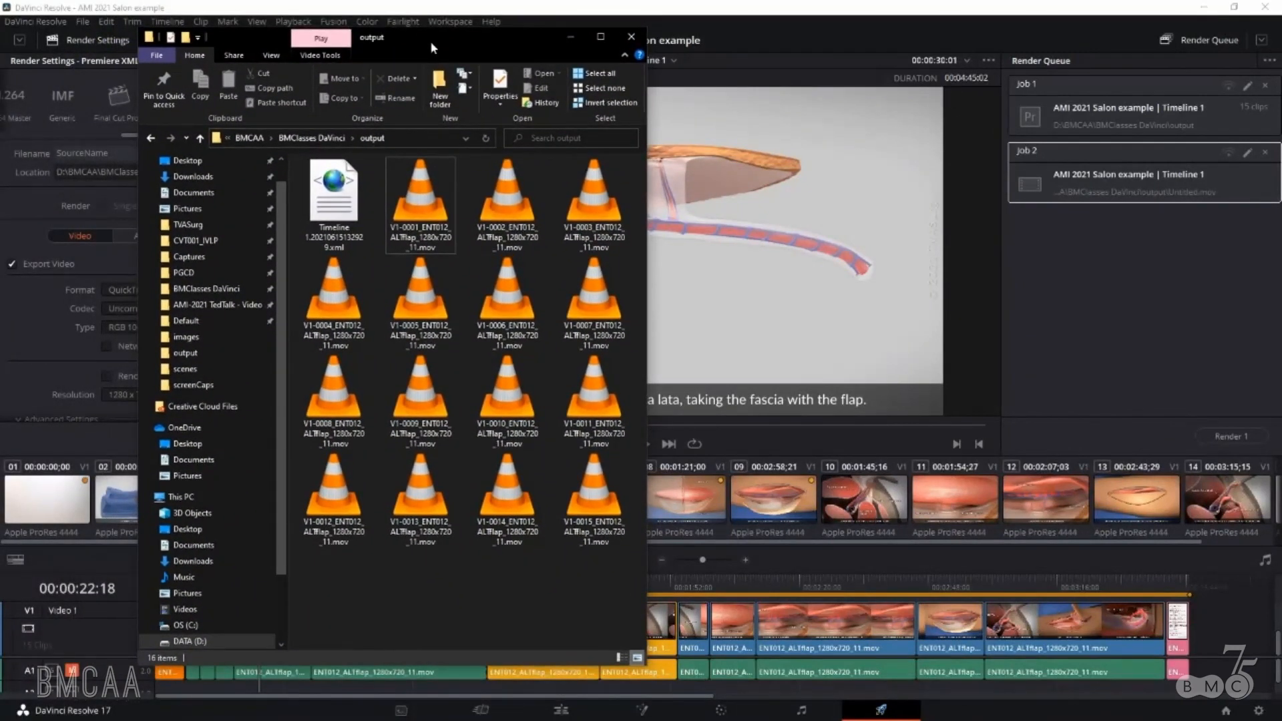
{"action": "left_click_drag", "start_coordinate": [591, 588], "coordinate": [401, 556]}
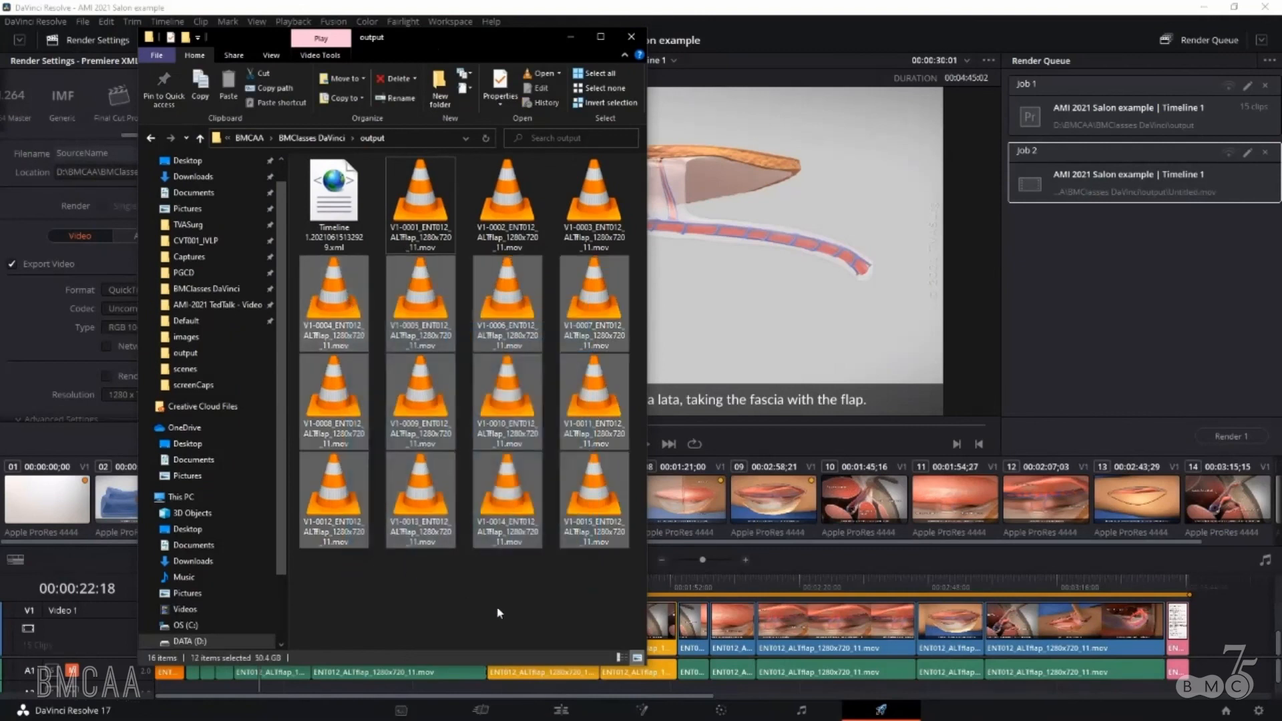
{"action": "left_click", "coordinate": [324, 219]}
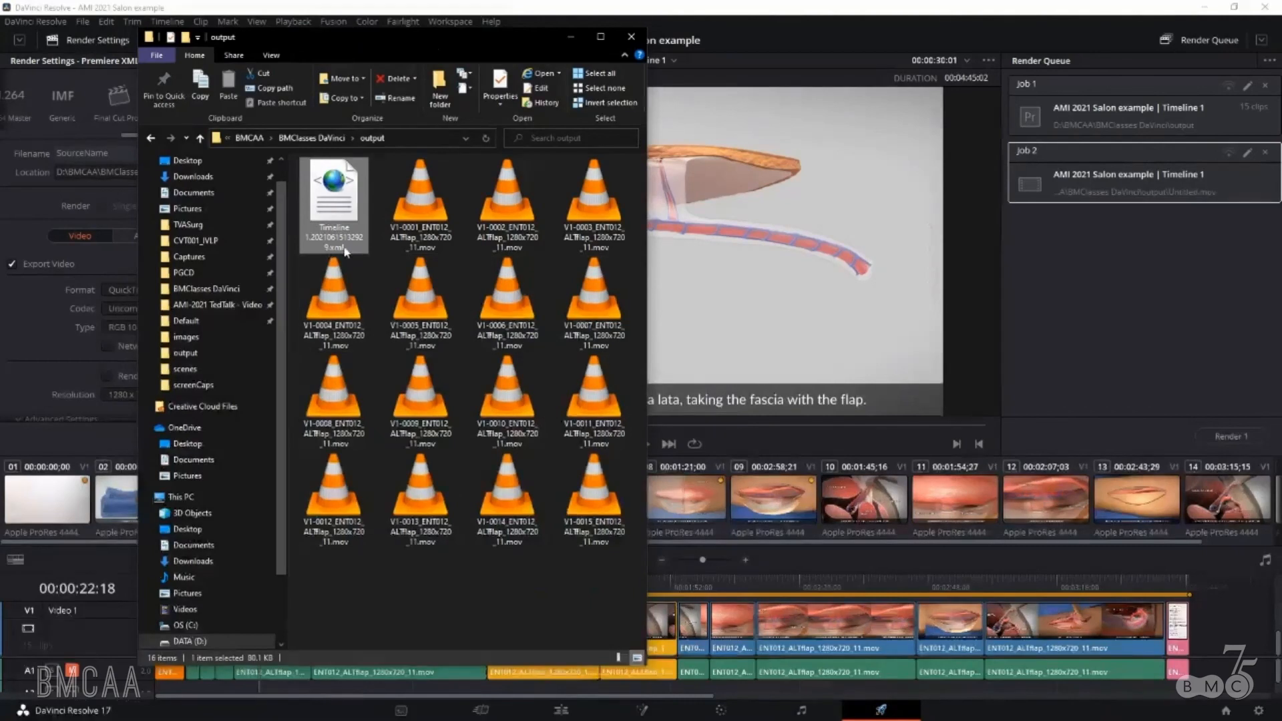
{"action": "left_click", "coordinate": [482, 613]}
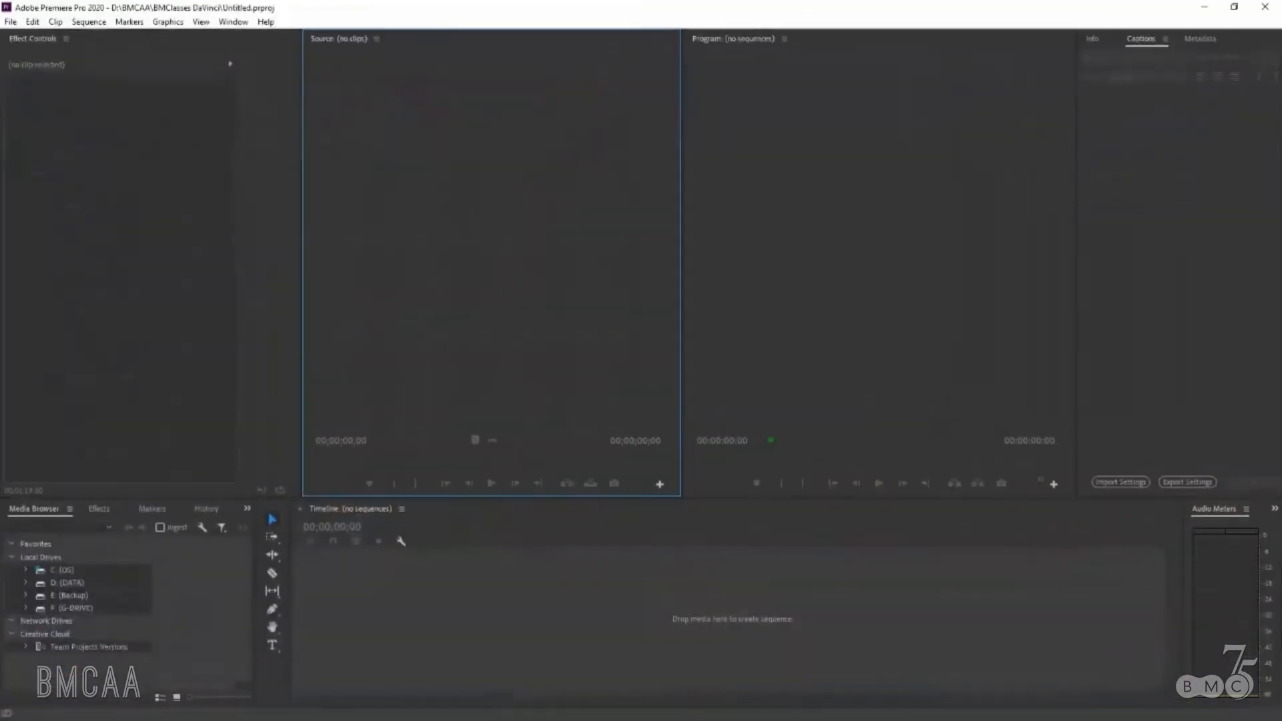
- In Adobe Premiere Pro, open the exported timeline file Timeline 1.20210615132929.xml from the output folder
{"action": "left_click", "coordinate": [11, 21]}
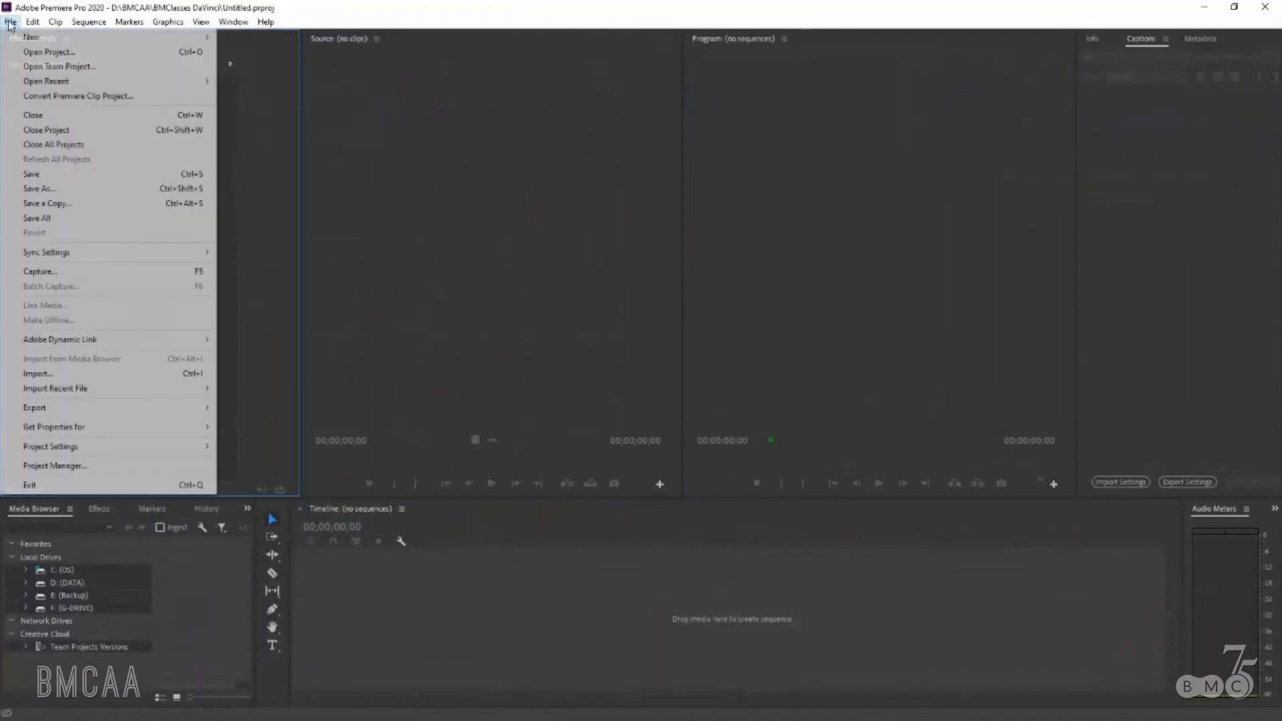
{"action": "left_click", "coordinate": [40, 55]}
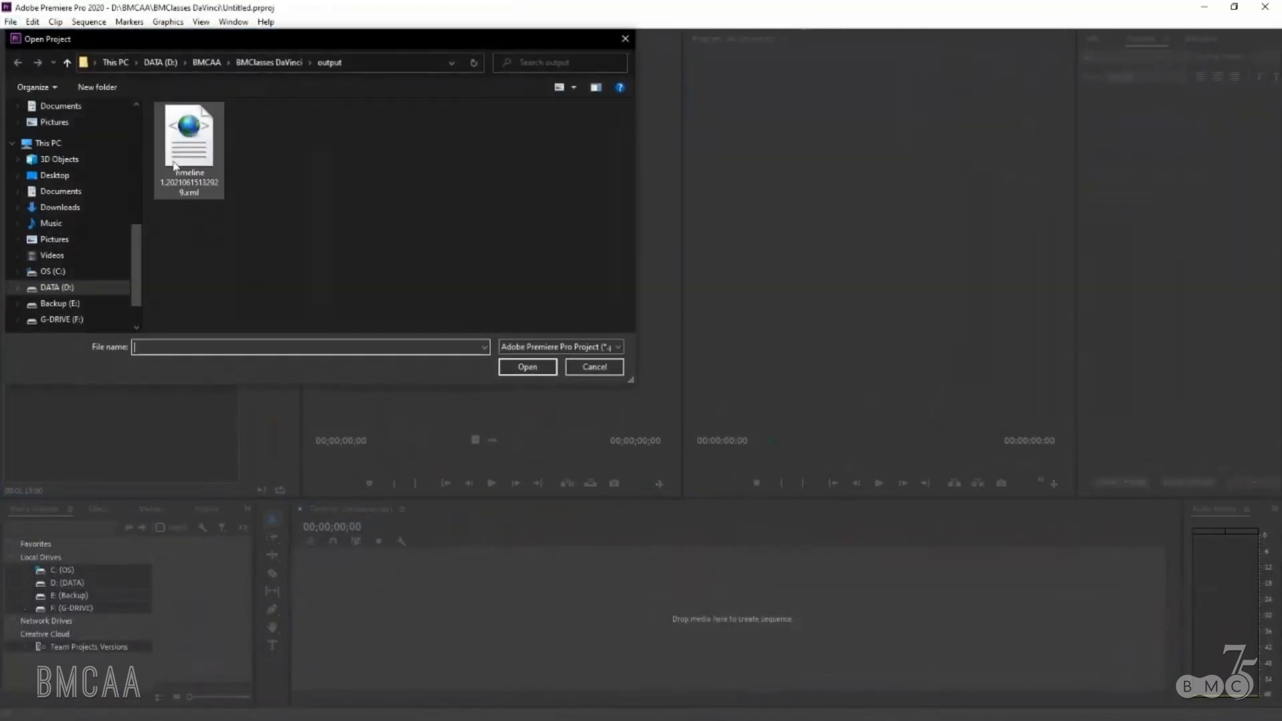
{"action": "left_click", "coordinate": [188, 157]}
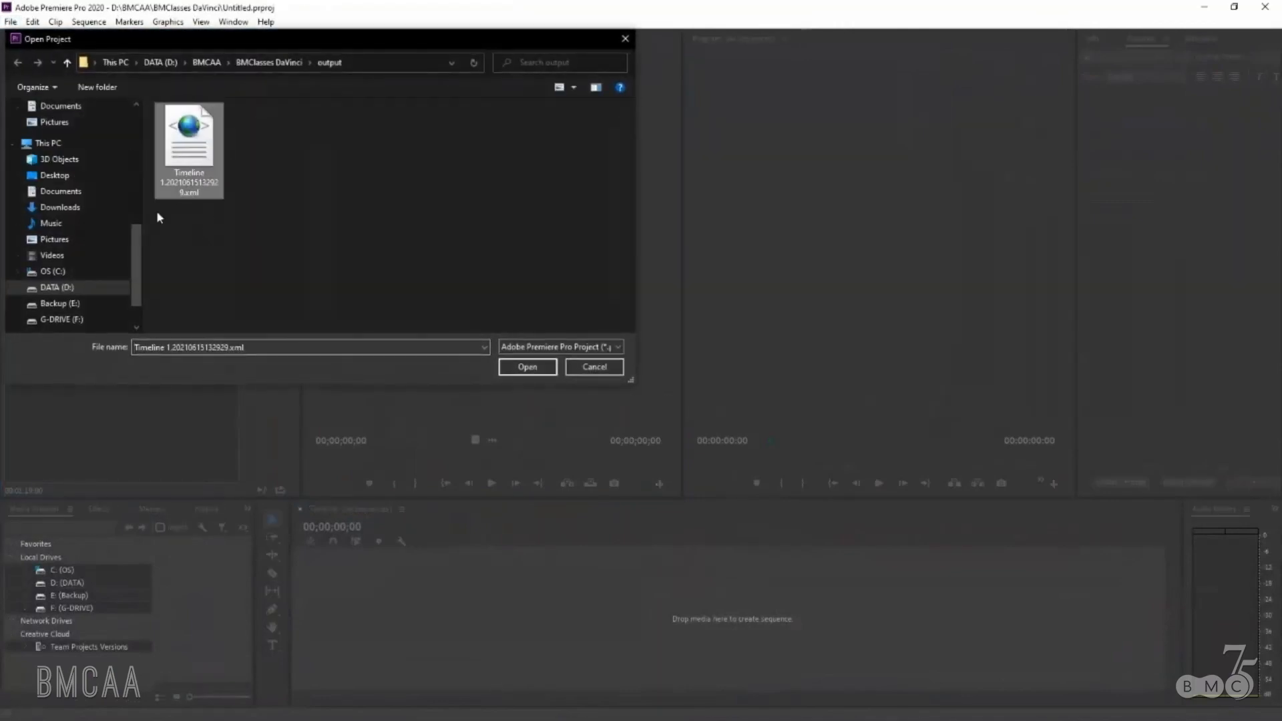
{"action": "left_click", "coordinate": [527, 366]}
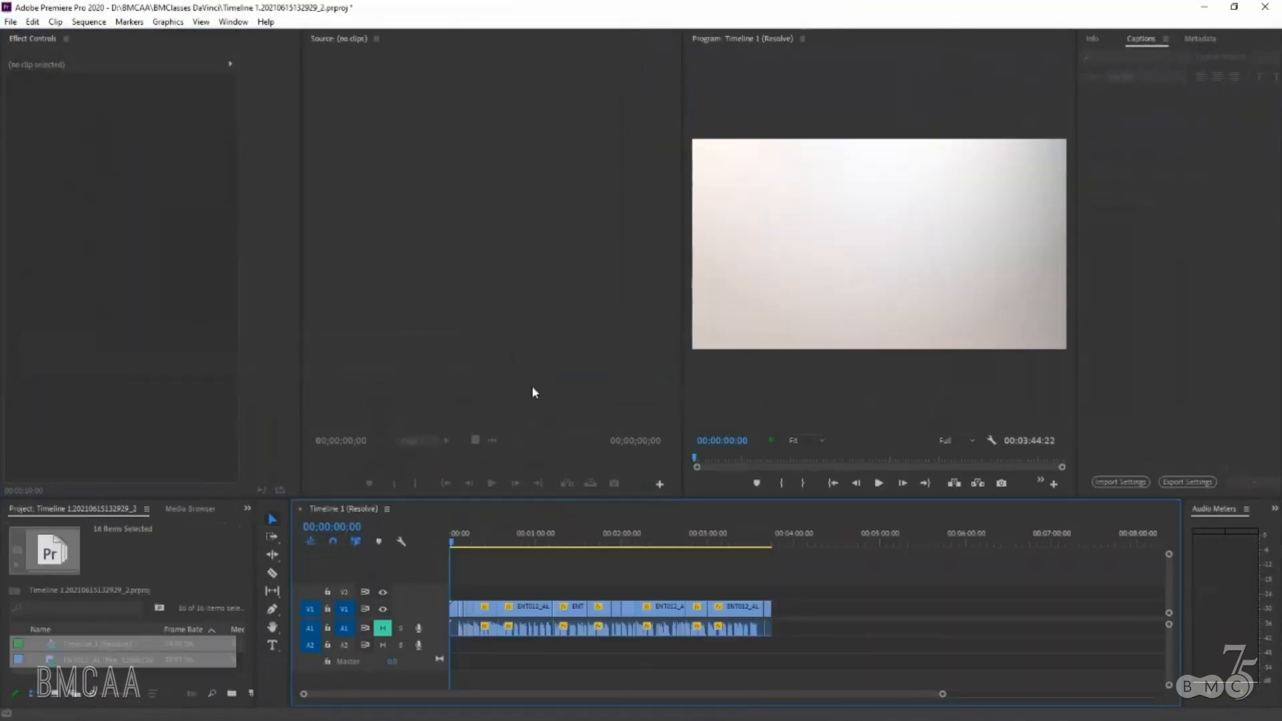
- Dock the Project panel beside Effect Controls and deselect the imported items to show the full clip list
{"action": "left_click_drag", "start_coordinate": [940, 694], "coordinate": [838, 694]}
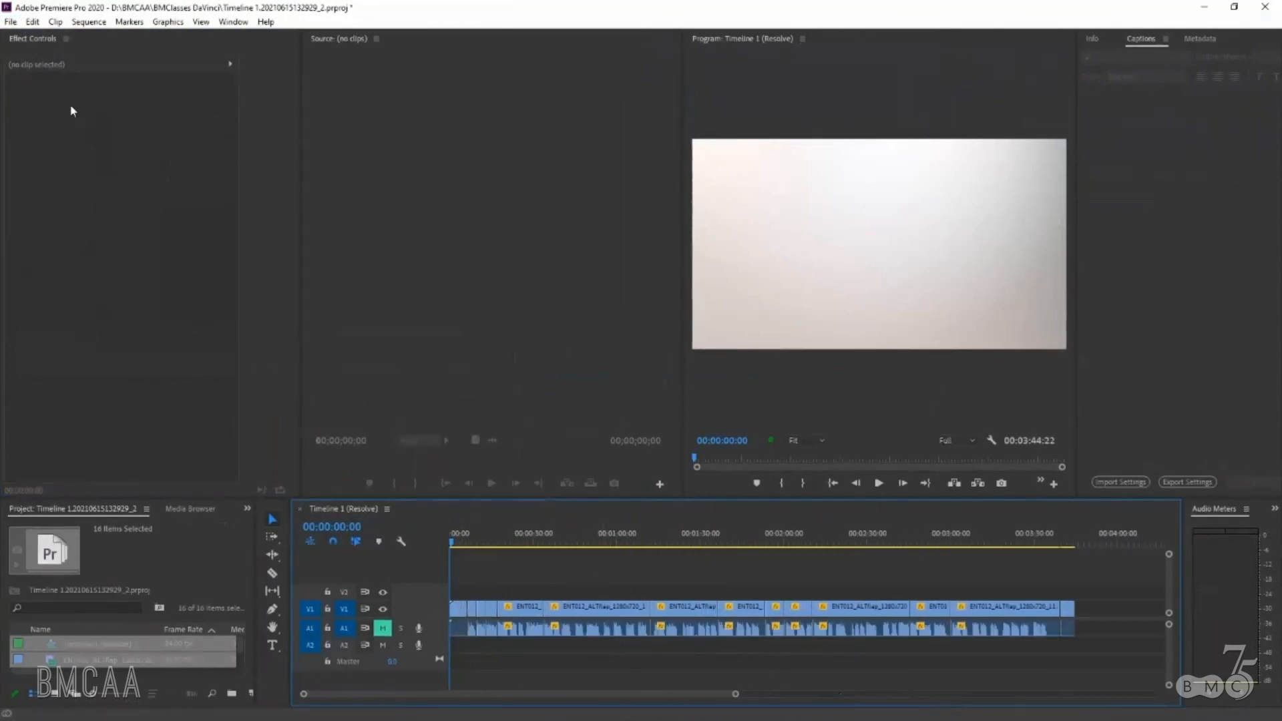
{"action": "mouse_move", "coordinate": [31, 39]}
{"action": "left_mouse_down"}
{"action": "mouse_move", "coordinate": [47, 88]}
{"action": "mouse_move", "coordinate": [30, 40]}
{"action": "left_mouse_up"}
{"action": "left_click_drag", "start_coordinate": [96, 437], "coordinate": [118, 189]}
{"action": "left_click", "coordinate": [80, 175]}
{"action": "left_click", "coordinate": [135, 451]}
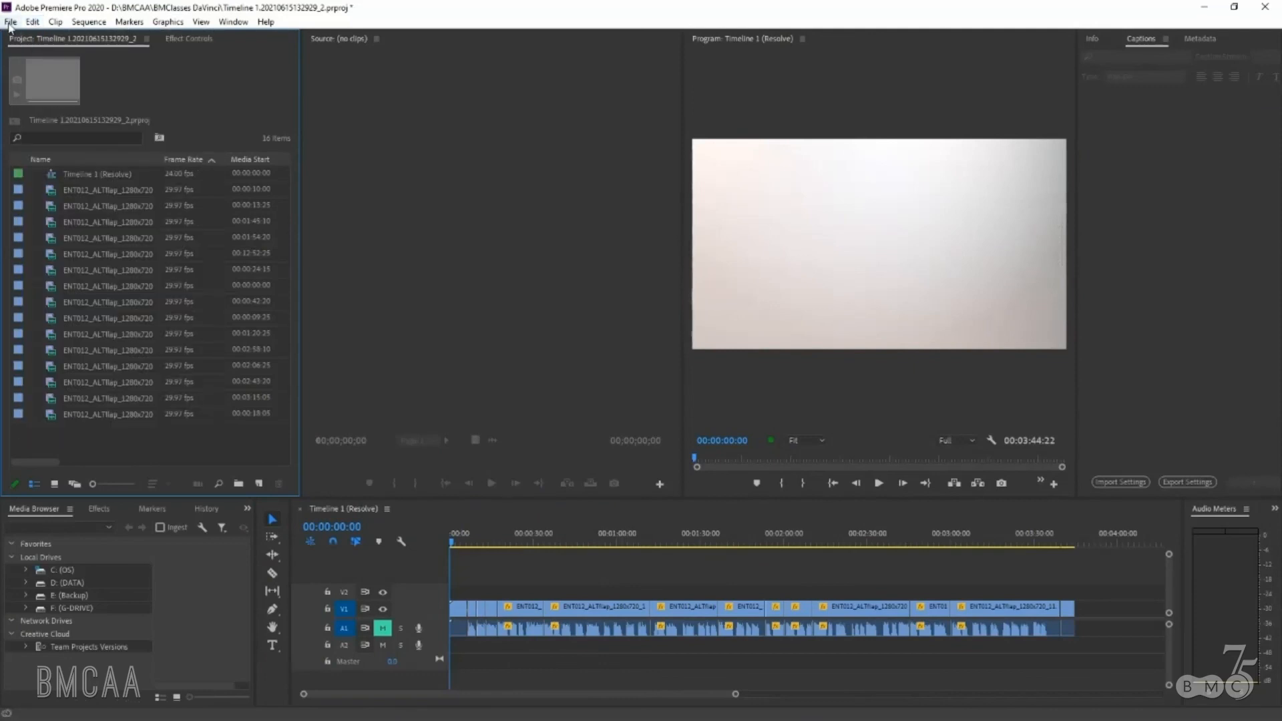
- Check the Final Cut Pro XML export options for the imported project without saving a file
{"action": "left_click", "coordinate": [11, 24]}
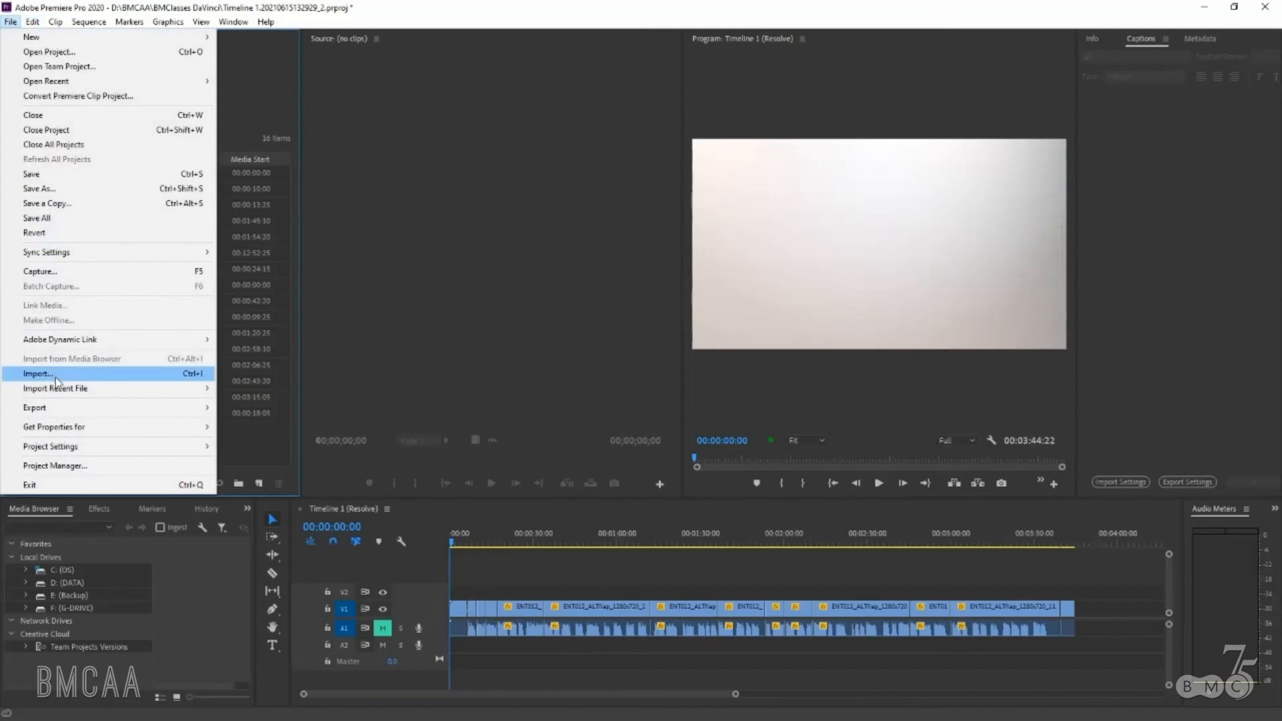
{"action": "mouse_move", "coordinate": [73, 407]}
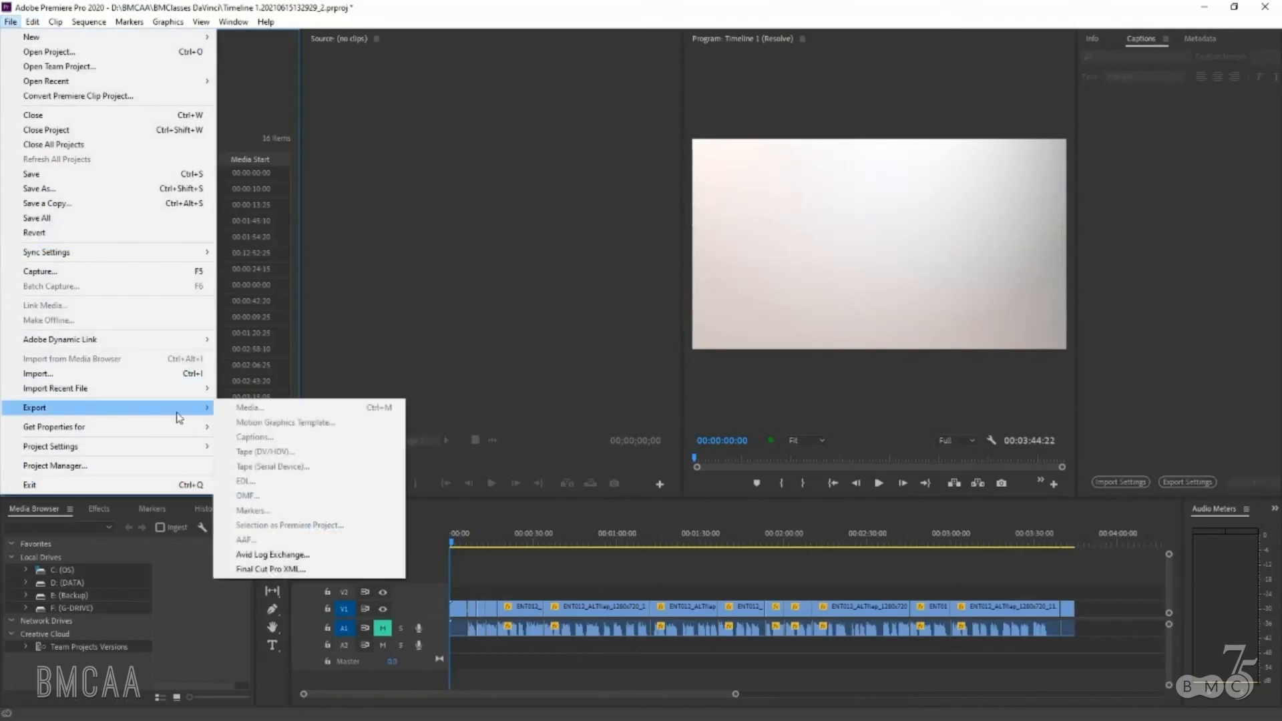
{"action": "left_click", "coordinate": [329, 576]}
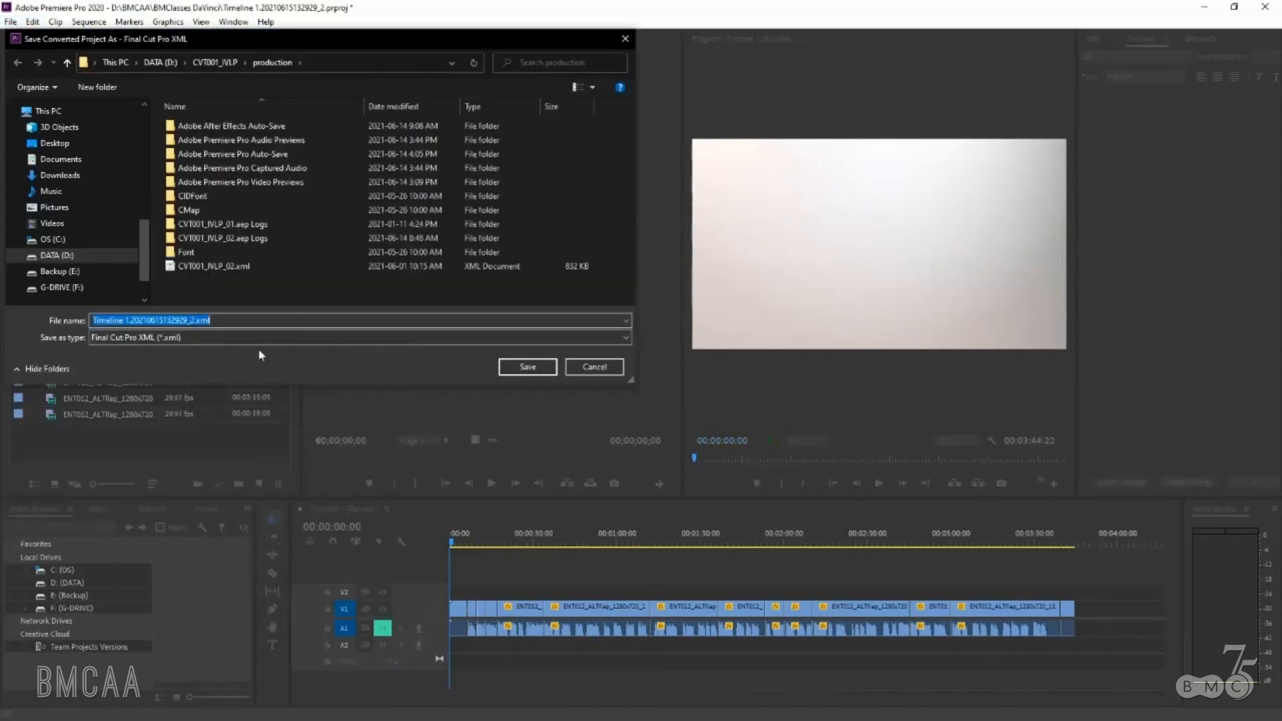
{"action": "left_click", "coordinate": [593, 367]}
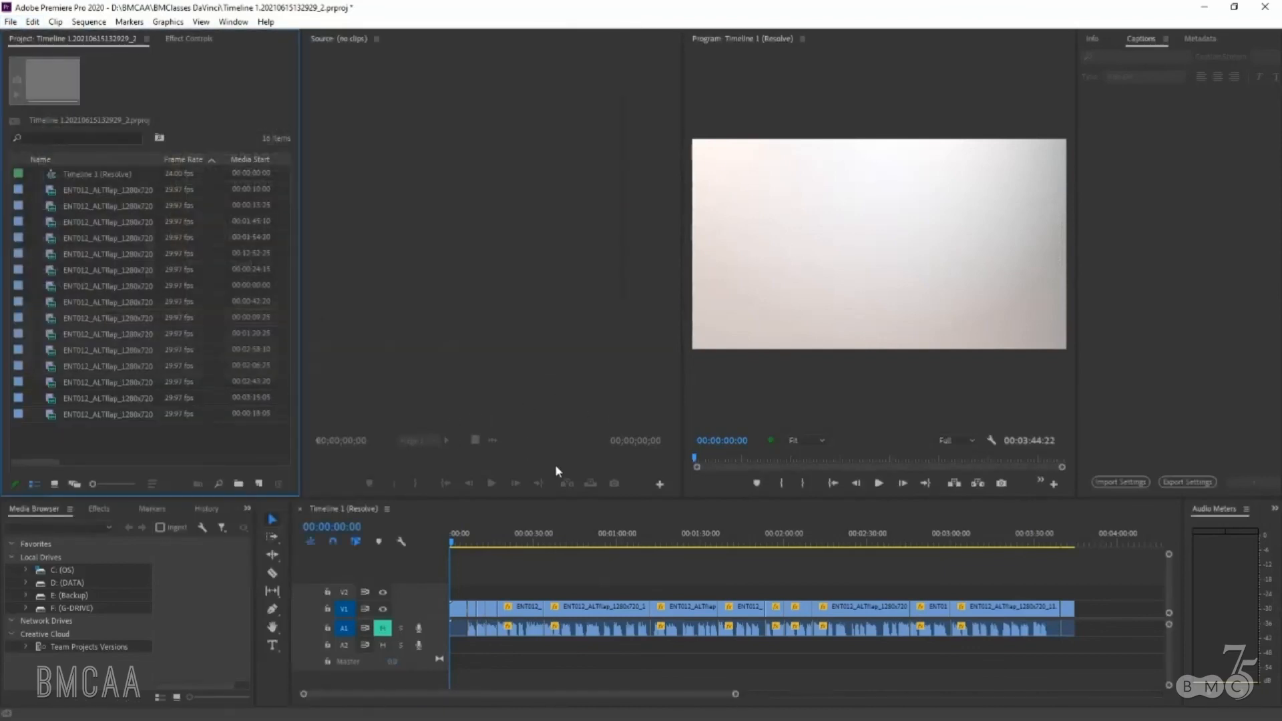